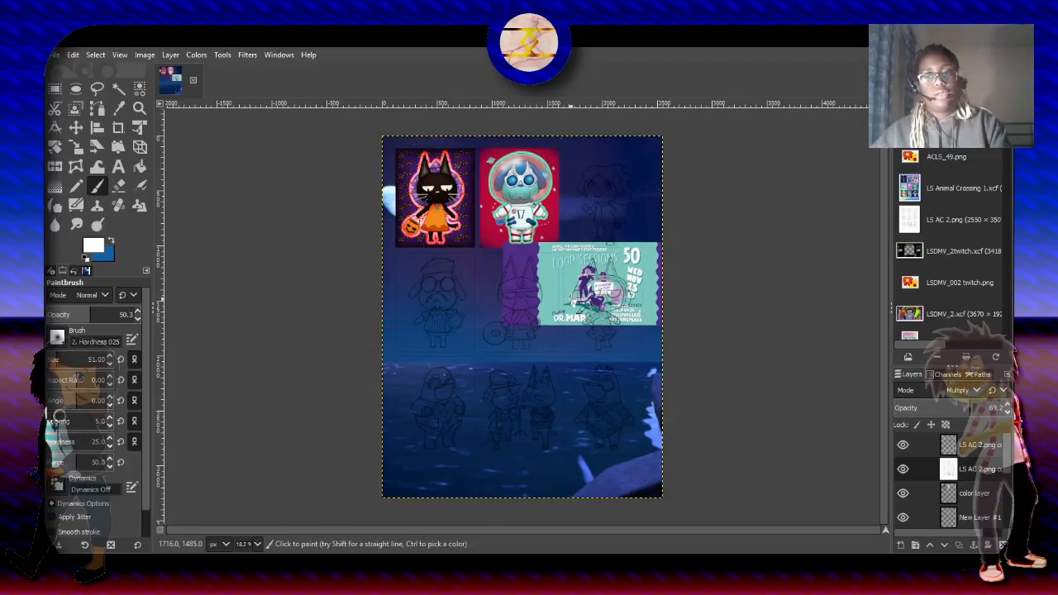
# - Move the pasted Loop Sessions poster layer to the top of the layer stack so it covers the sketch
pyautogui.scroll(5, 570, 302)
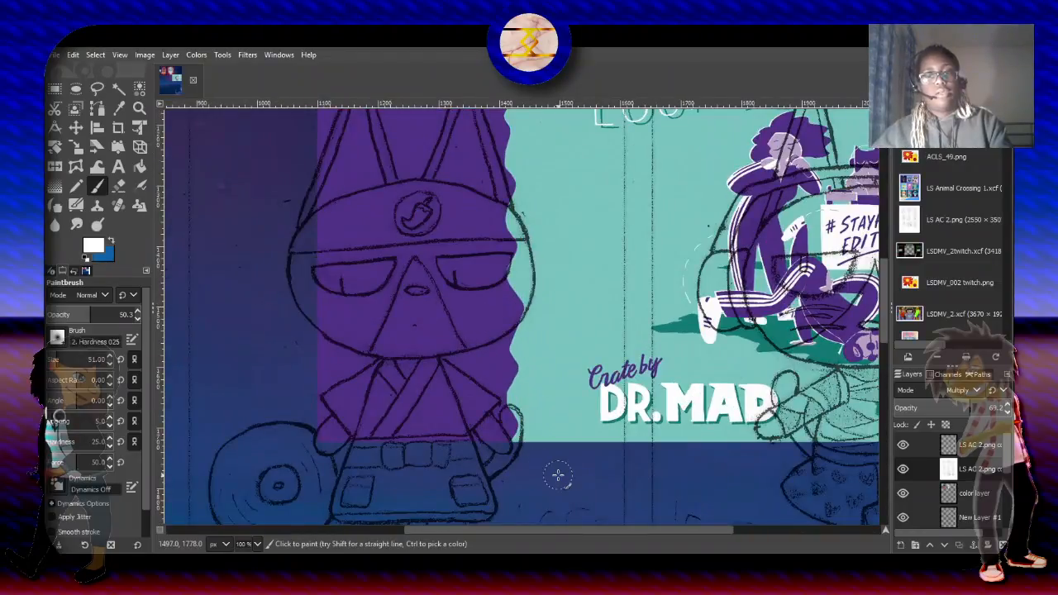
pyautogui.moveTo(554, 529); pyautogui.dragTo(960, 504)
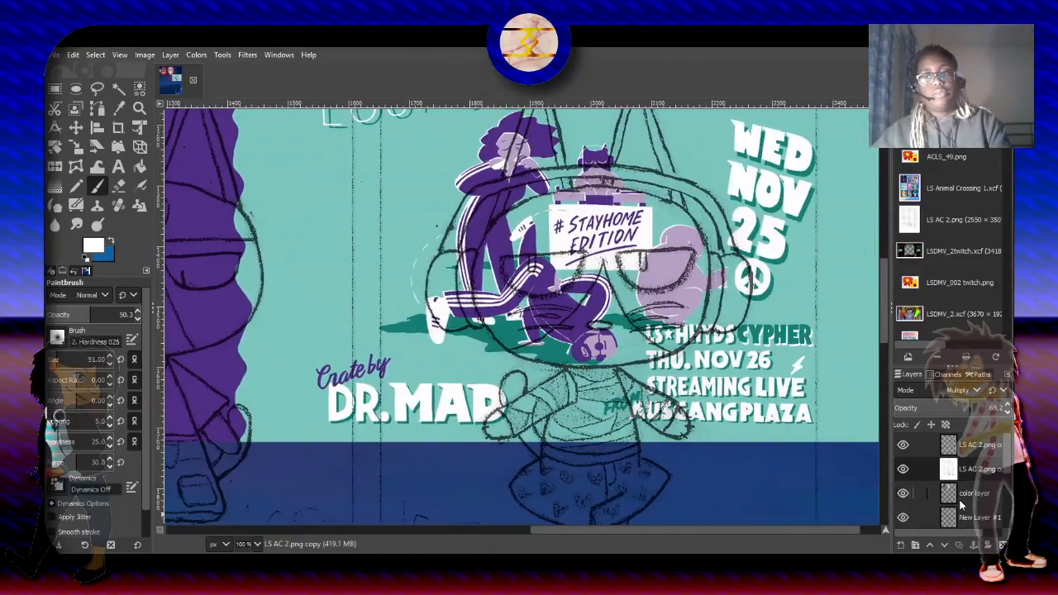
pyautogui.scroll(4, 954, 479)
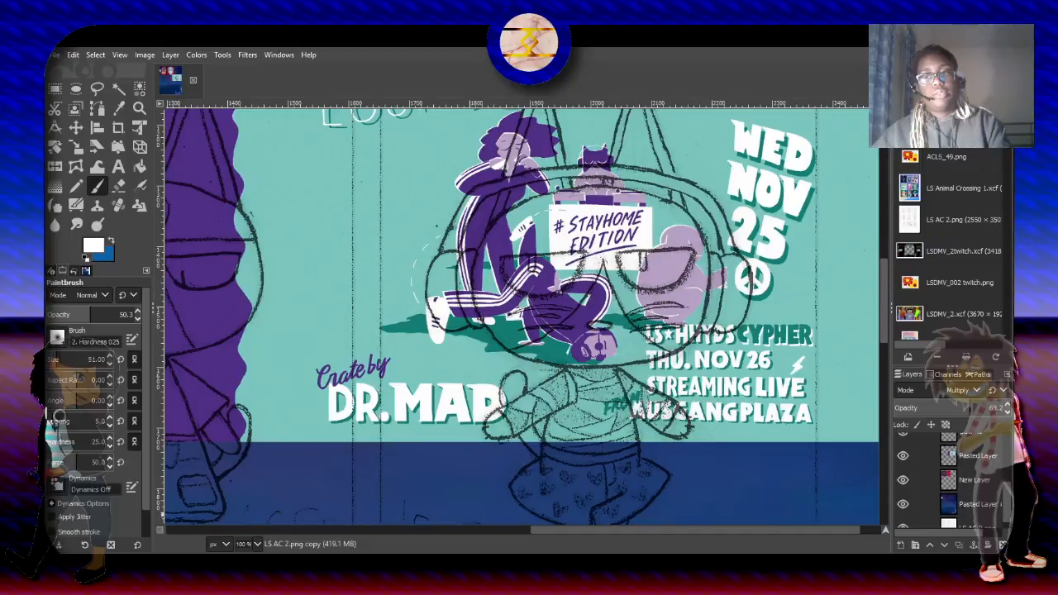
pyautogui.click(978, 455)
pyautogui.scroll(-5, 977, 463)
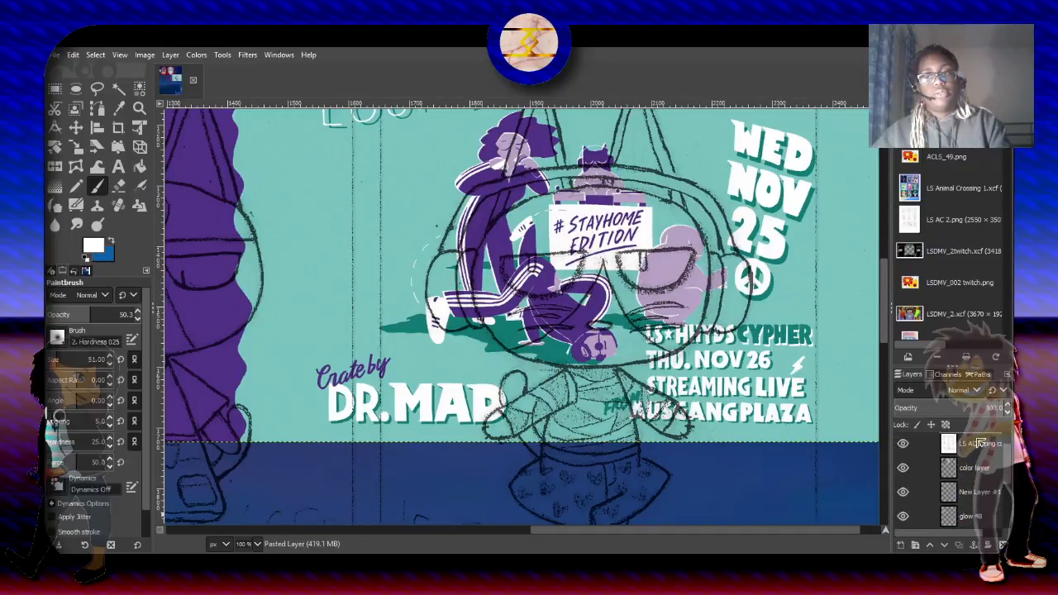
pyautogui.moveTo(979, 441); pyautogui.dragTo(975, 438)
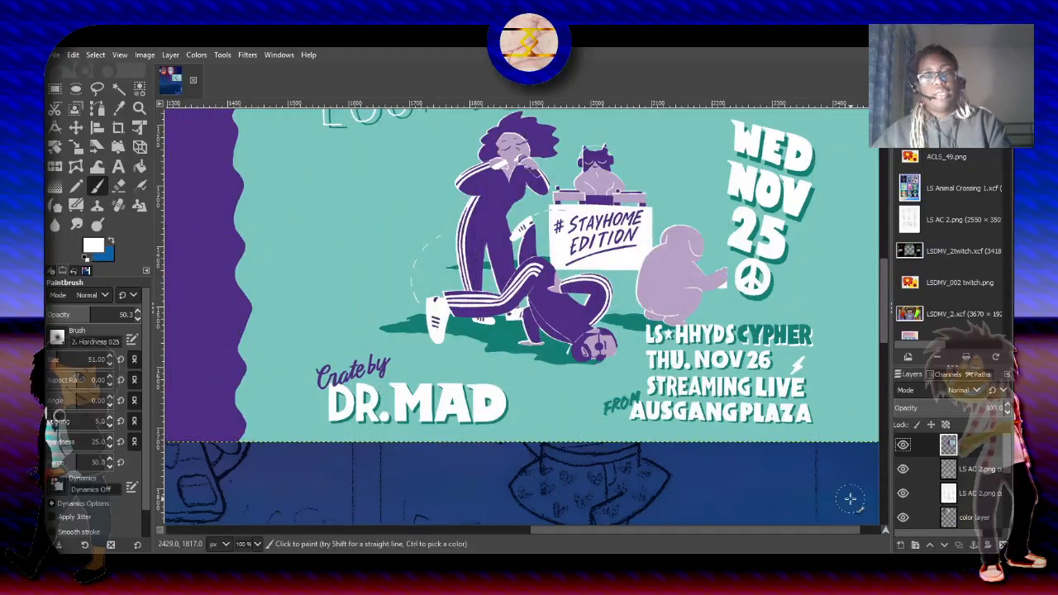
pyautogui.moveTo(884, 332); pyautogui.dragTo(886, 320)
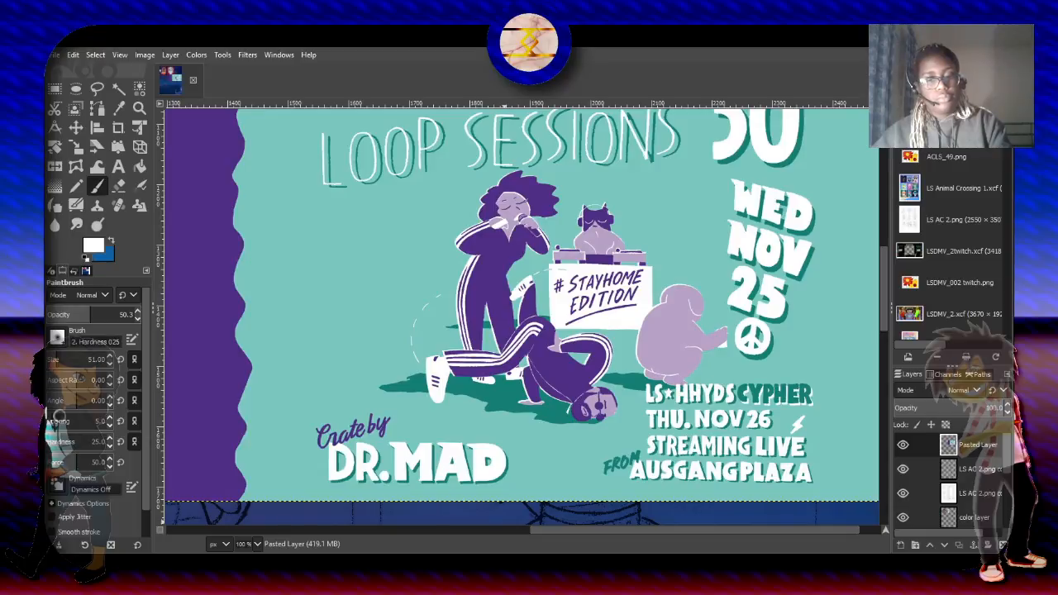
# - Move the poster layer directly beneath the color layer and sample the light purple skin tone from the standing figure's face
pyautogui.moveTo(976, 449); pyautogui.dragTo(982, 499)
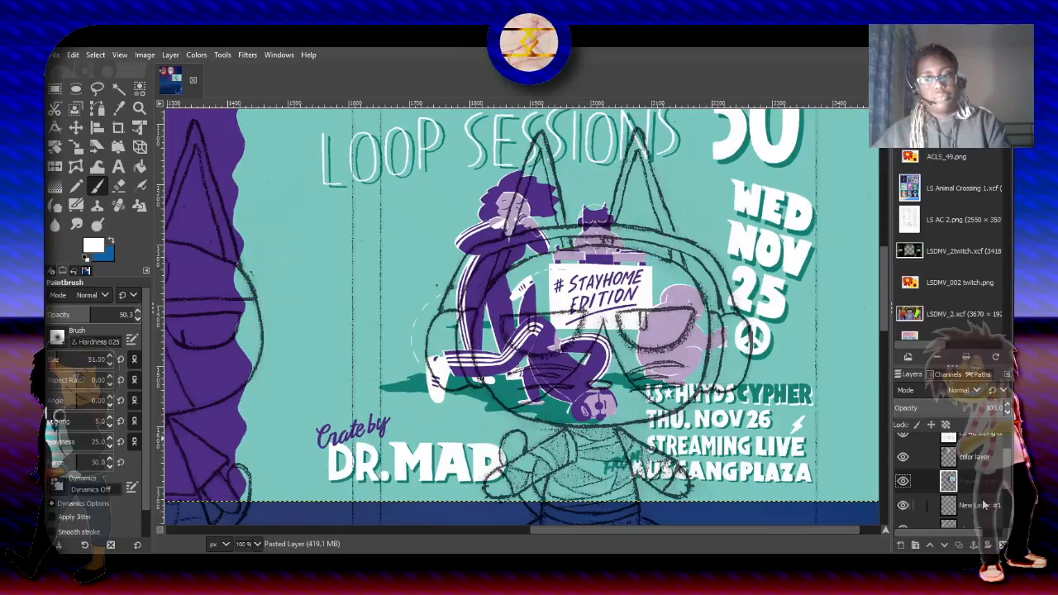
pyautogui.moveTo(884, 318)
pyautogui.mouseDown()
pyautogui.moveTo(885, 210)
pyautogui.moveTo(885, 274)
pyautogui.mouseUp()
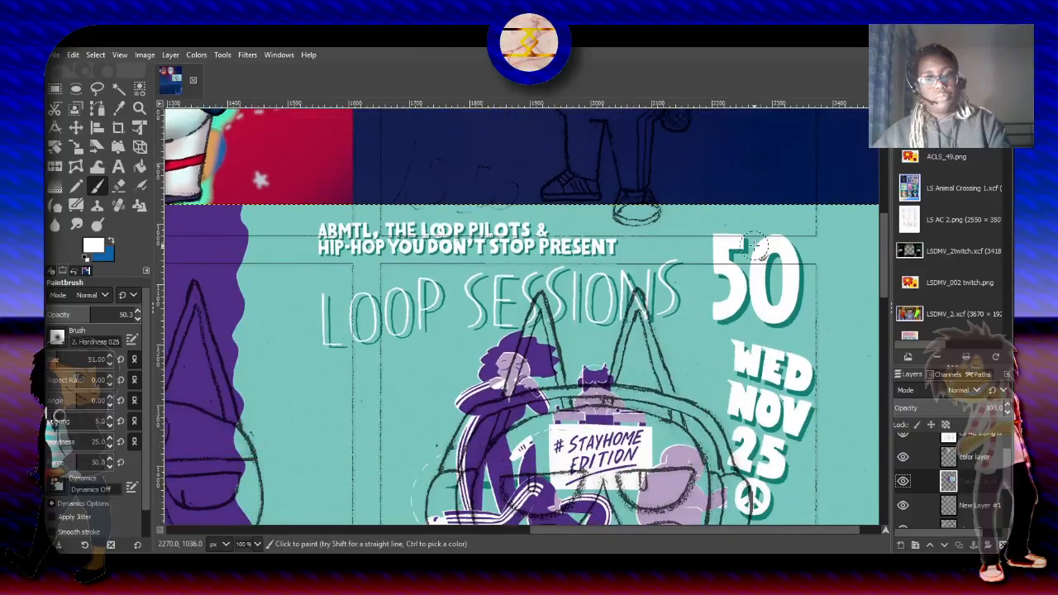
pyautogui.click(119, 109)
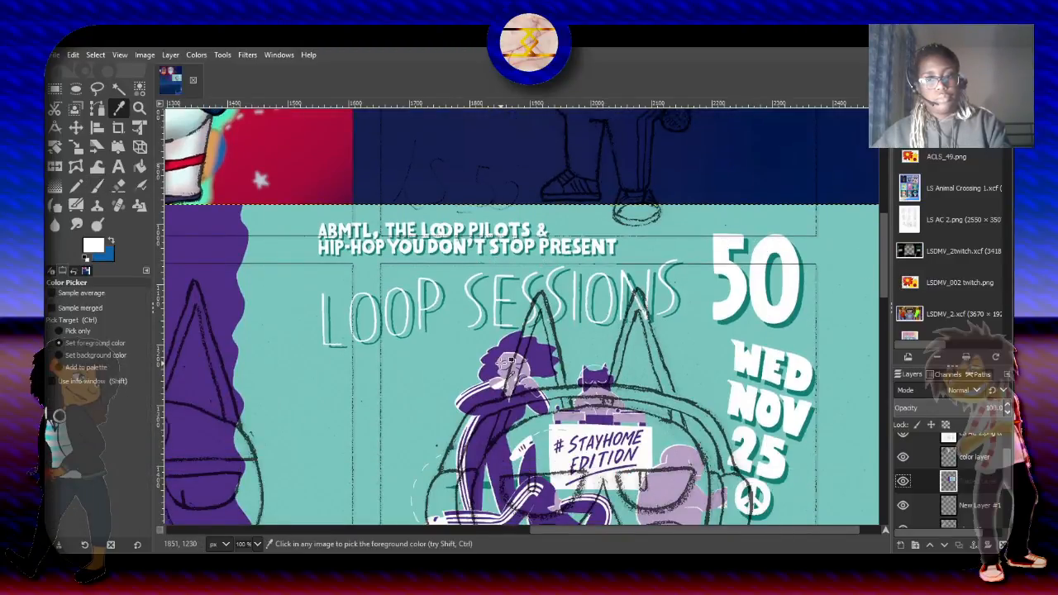
pyautogui.click(505, 369)
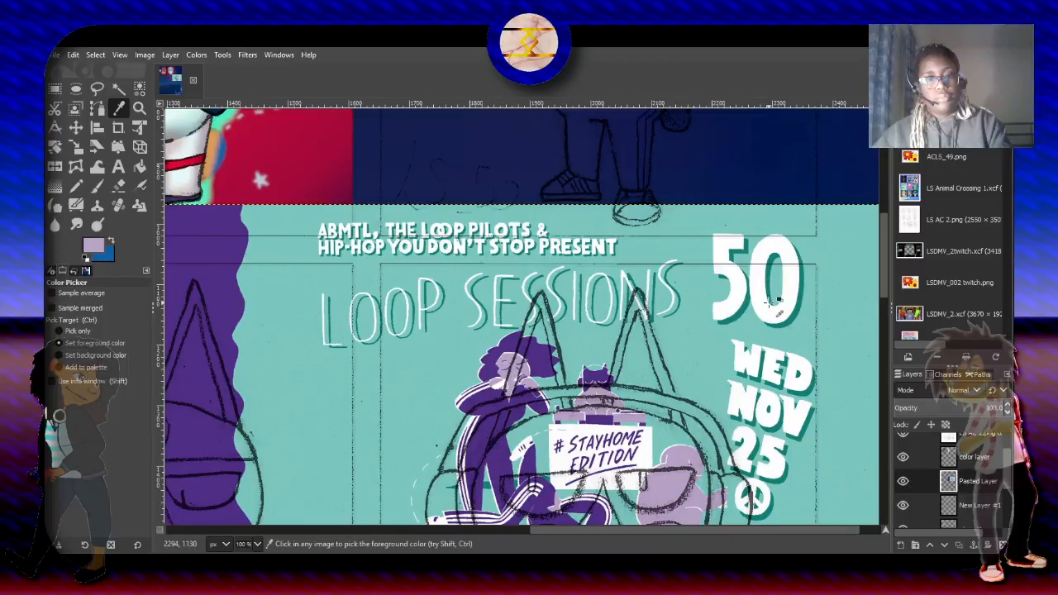
# - Set up the Paintbrush on the color layer with 100 opacity, the Hardness 100 brush and a size of about 180
pyautogui.scroll(1, 884, 285)
pyautogui.moveTo(885, 280); pyautogui.dragTo(886, 223)
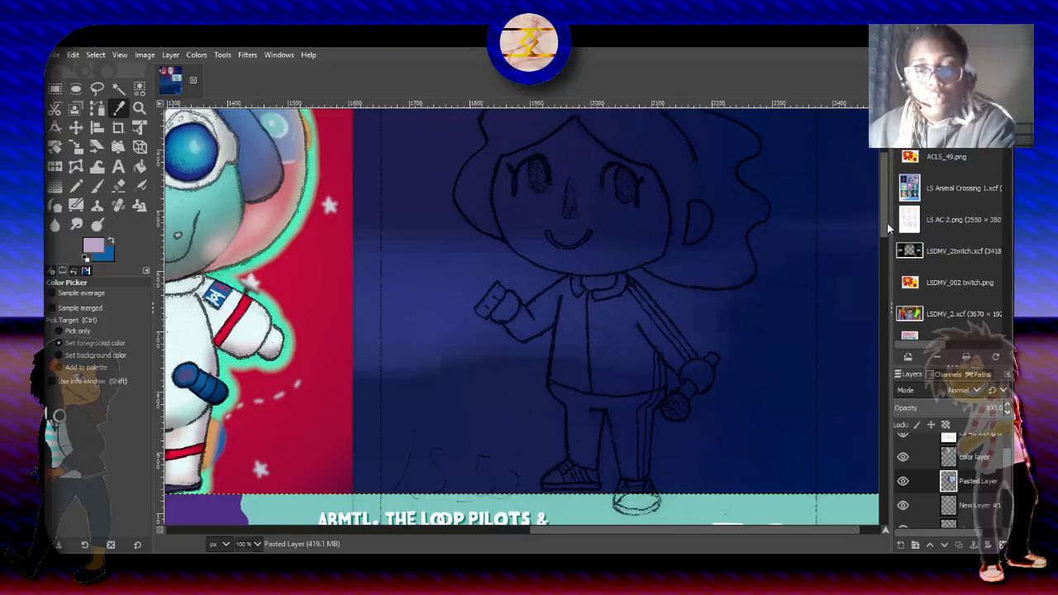
pyautogui.moveTo(886, 224); pyautogui.dragTo(885, 210)
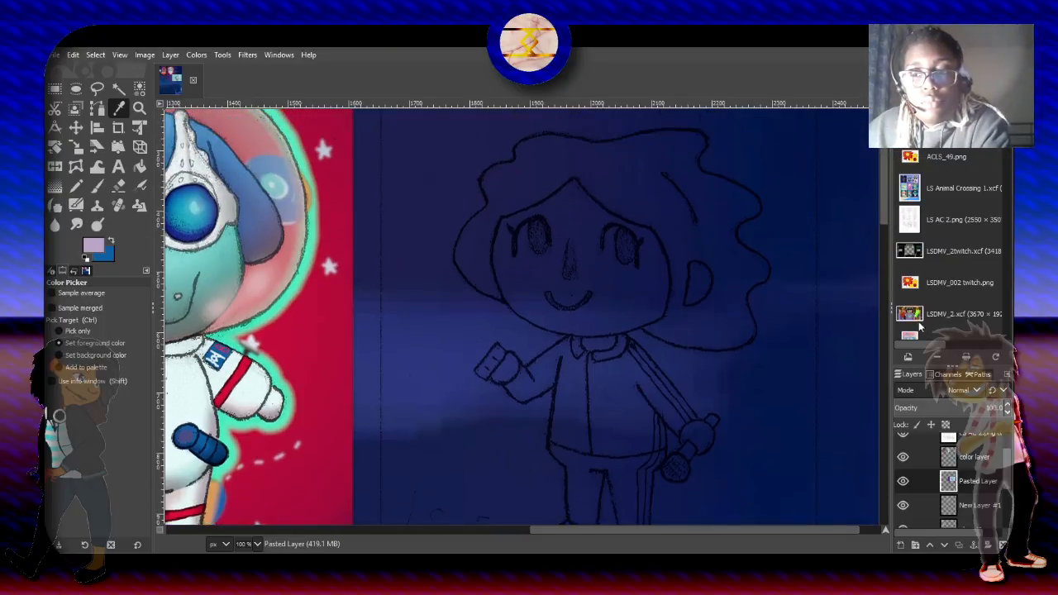
pyautogui.click(965, 455)
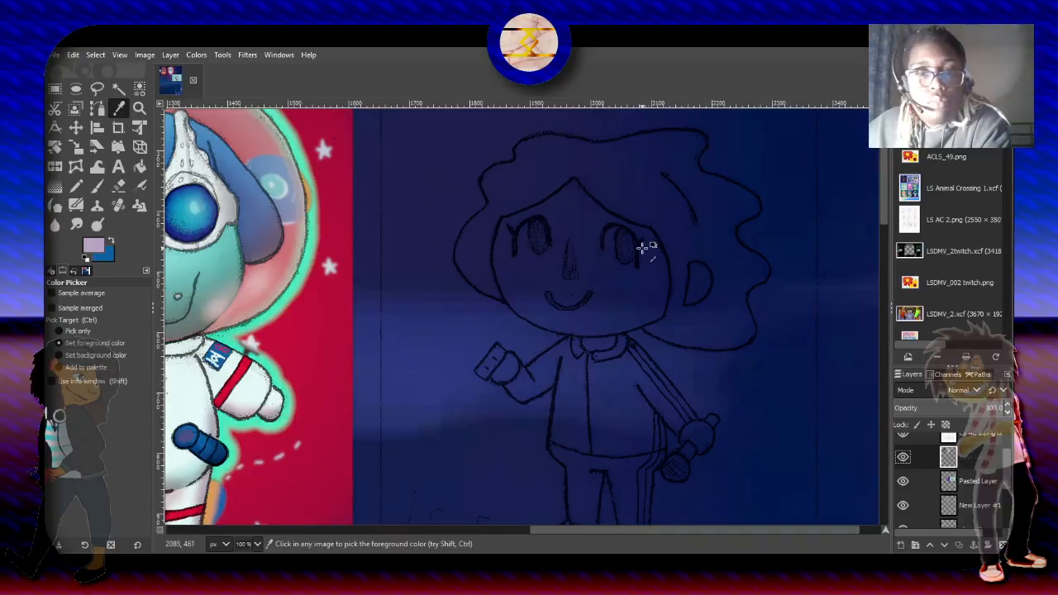
pyautogui.click(97, 185)
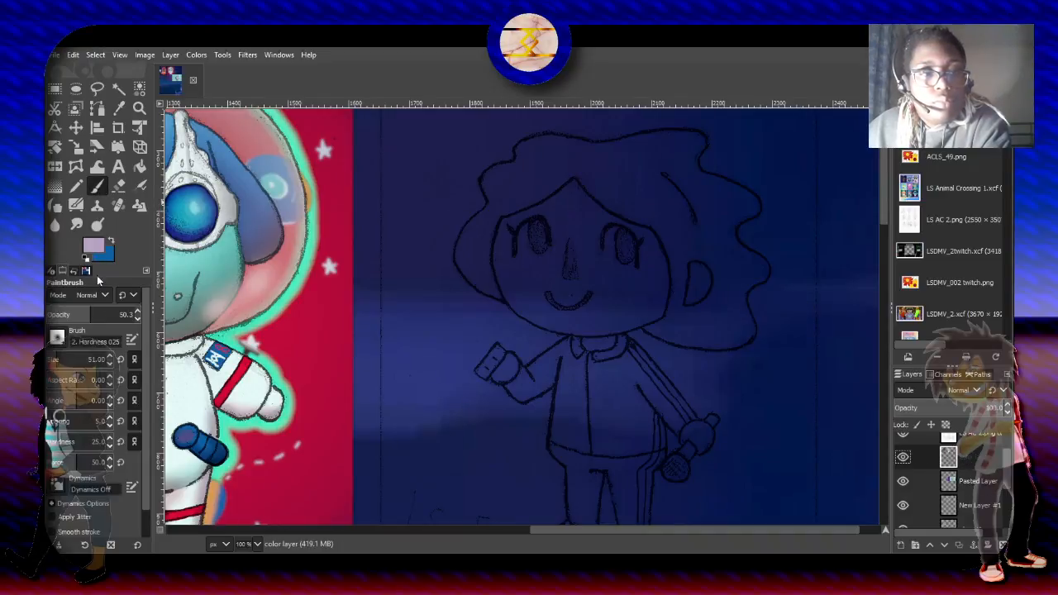
pyautogui.moveTo(91, 314); pyautogui.dragTo(134, 314)
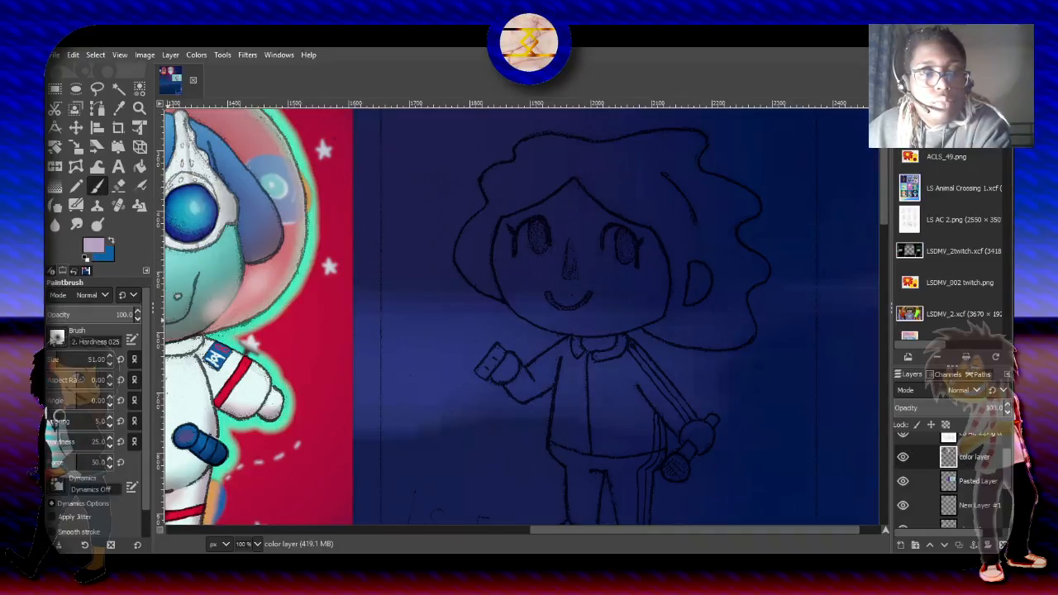
pyautogui.click(99, 380)
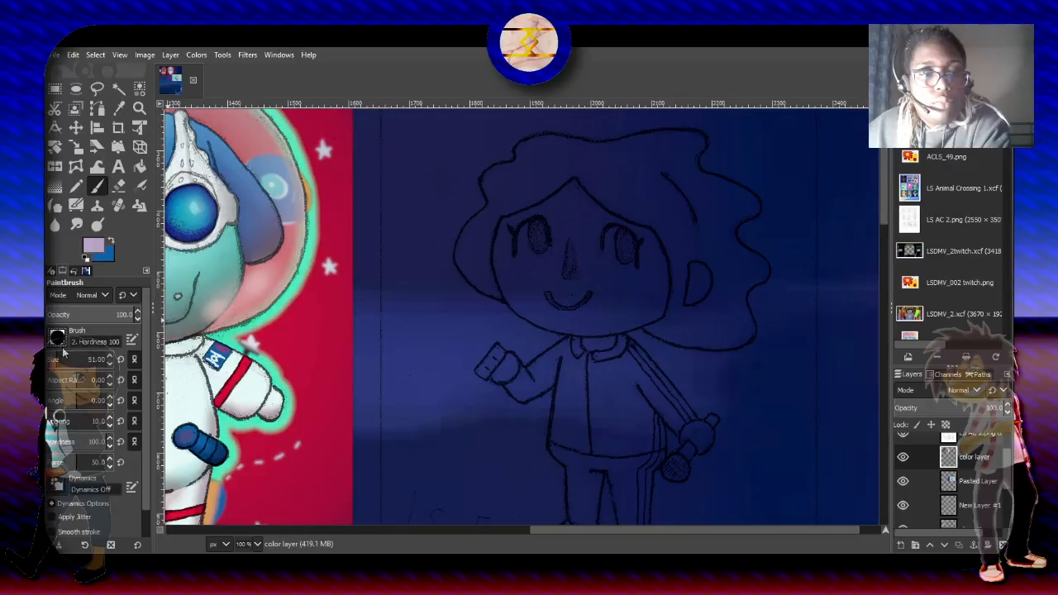
pyautogui.click(64, 358)
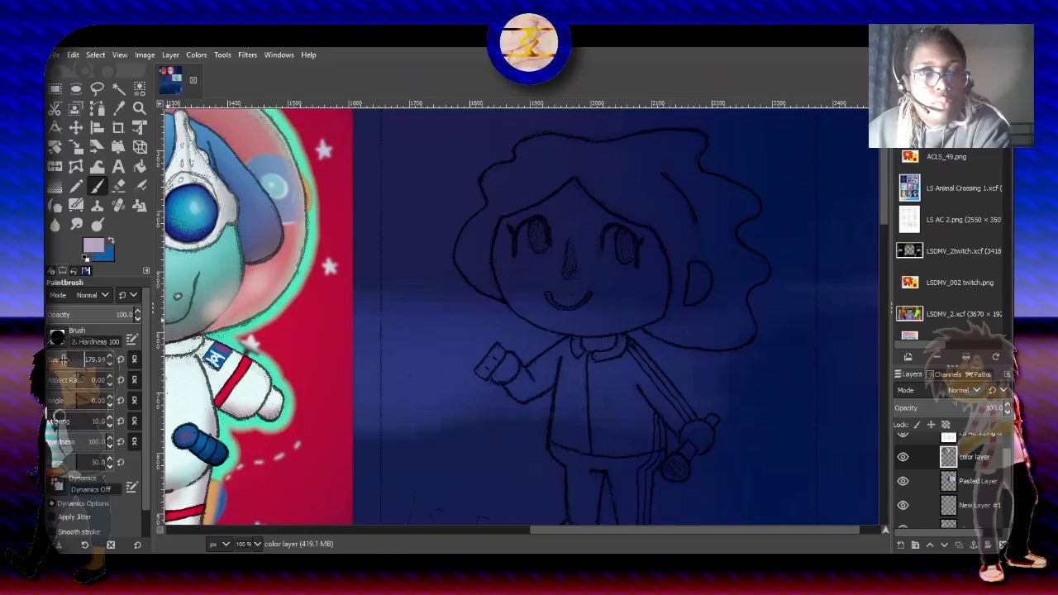
# - Paint the face of the curly-haired character sketch with the light purple skin tone
pyautogui.click(550, 272)
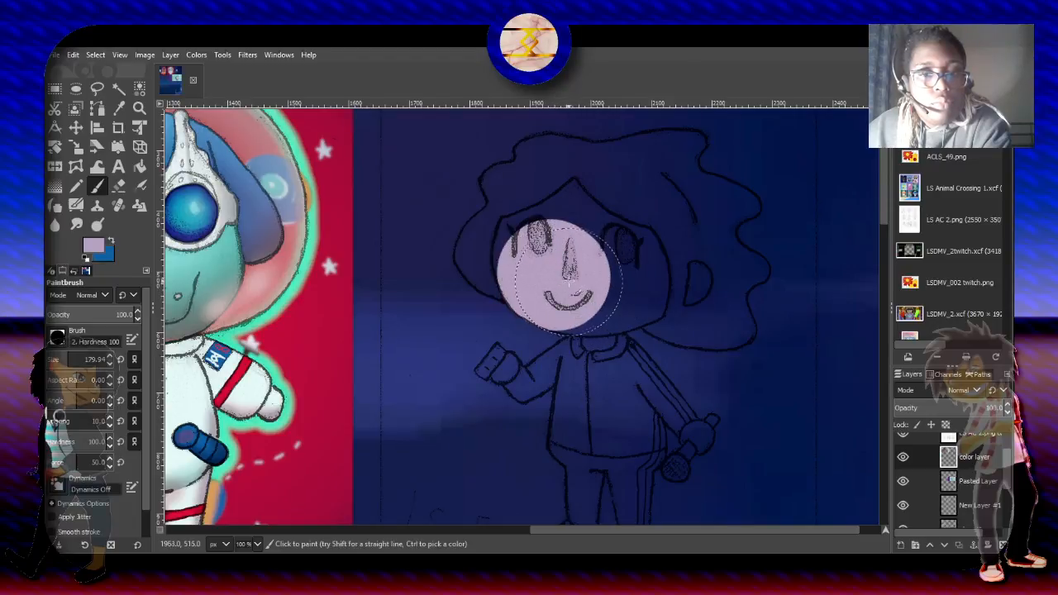
pyautogui.click(566, 280)
pyautogui.click(580, 283)
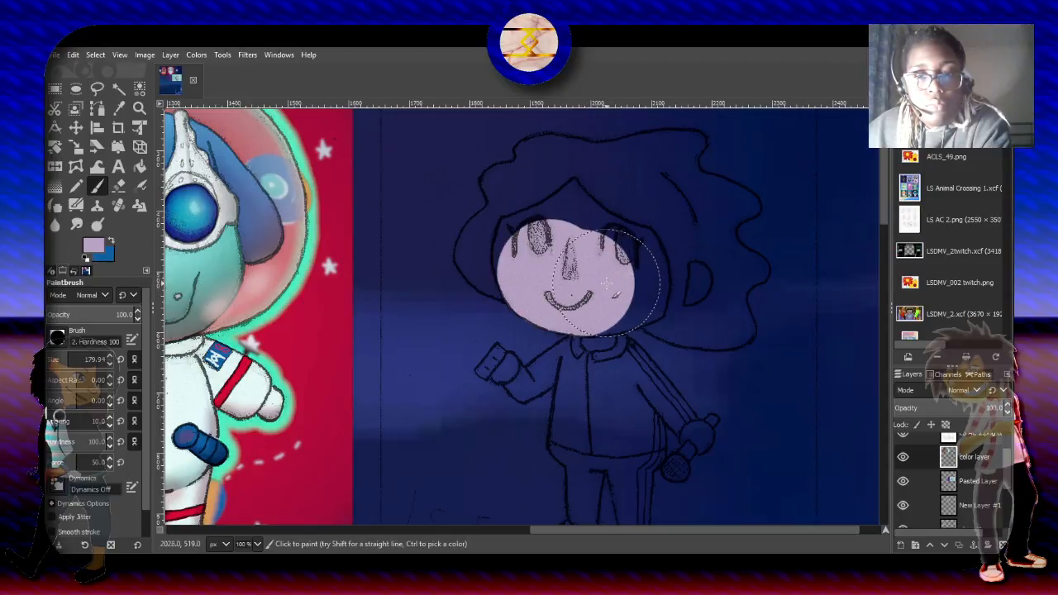
pyautogui.click(608, 280)
pyautogui.click(628, 289)
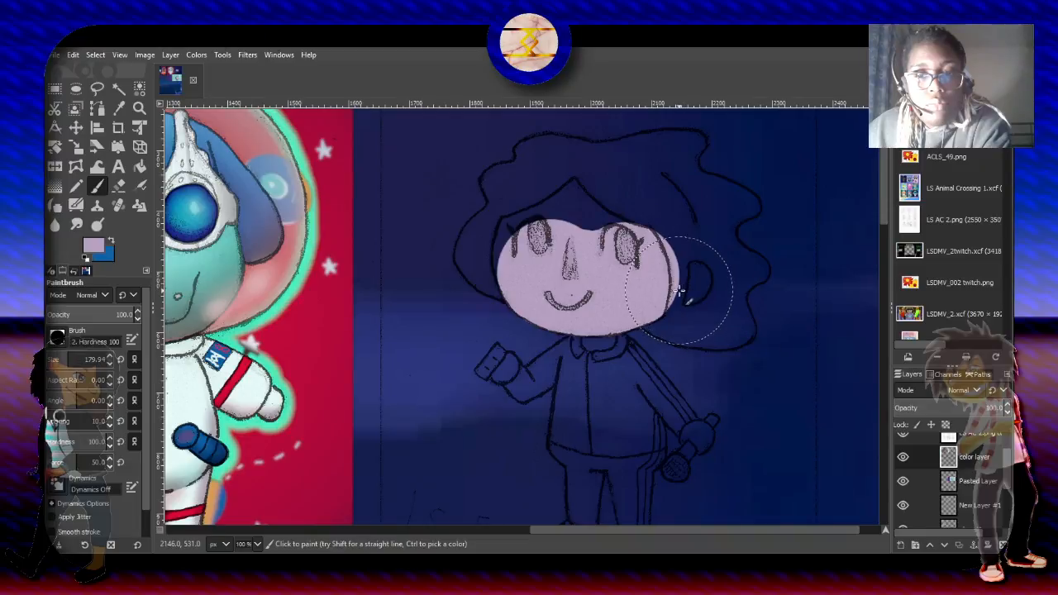
# - Cover the ear, the forehead and most of the hair around the character's face with the same light purple
pyautogui.click(680, 292)
pyautogui.click(692, 266)
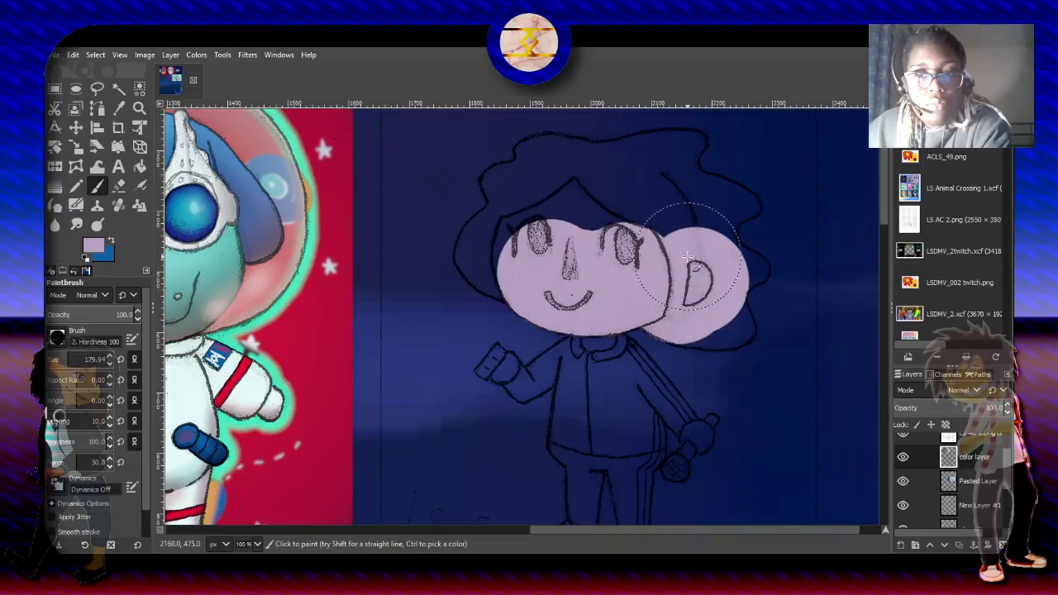
pyautogui.click(687, 248)
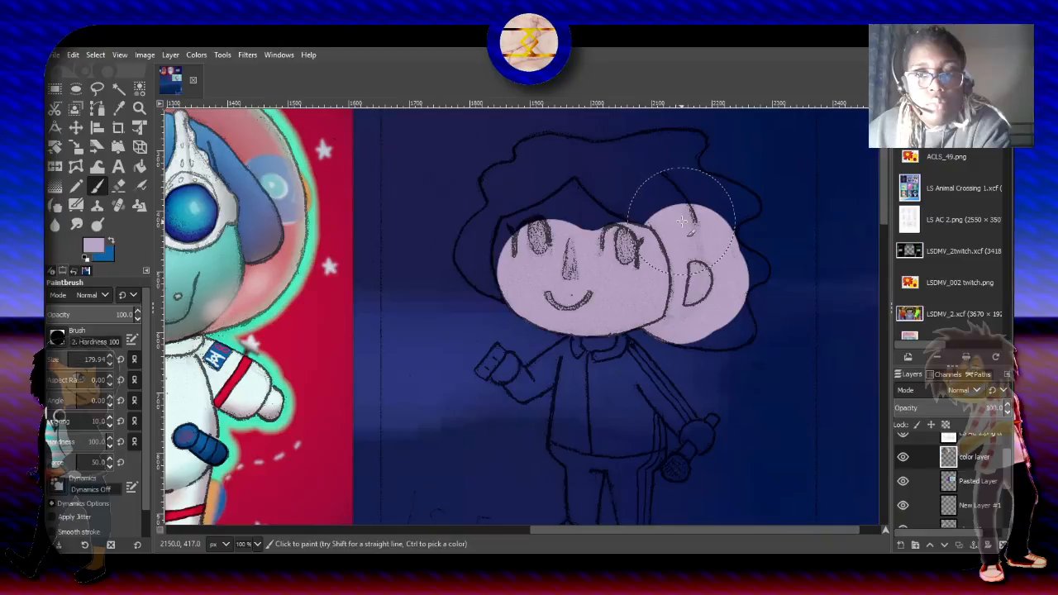
pyautogui.click(679, 221)
pyautogui.click(655, 202)
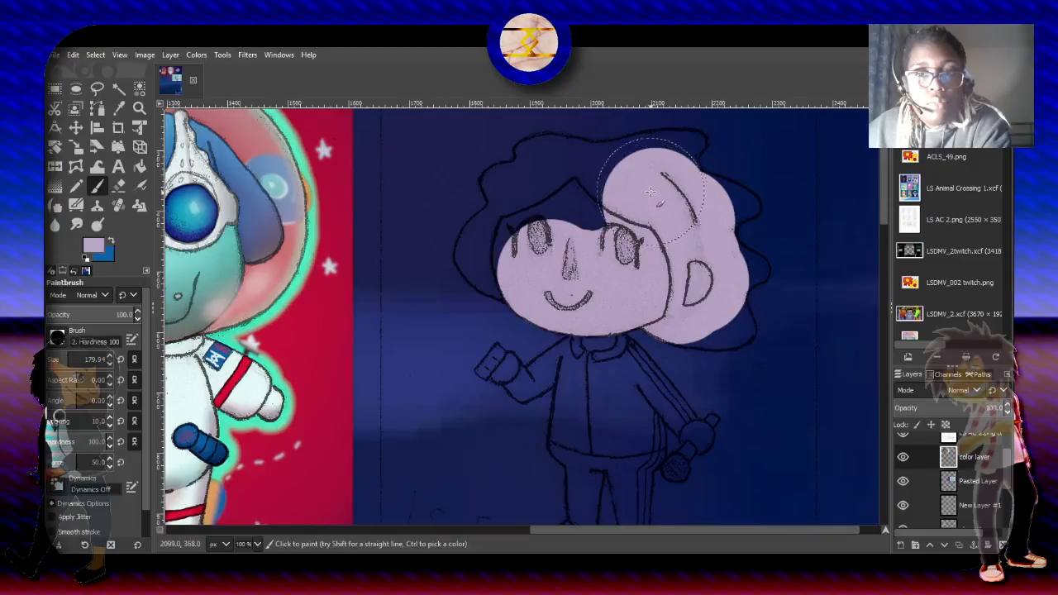
pyautogui.click(643, 181)
pyautogui.click(567, 188)
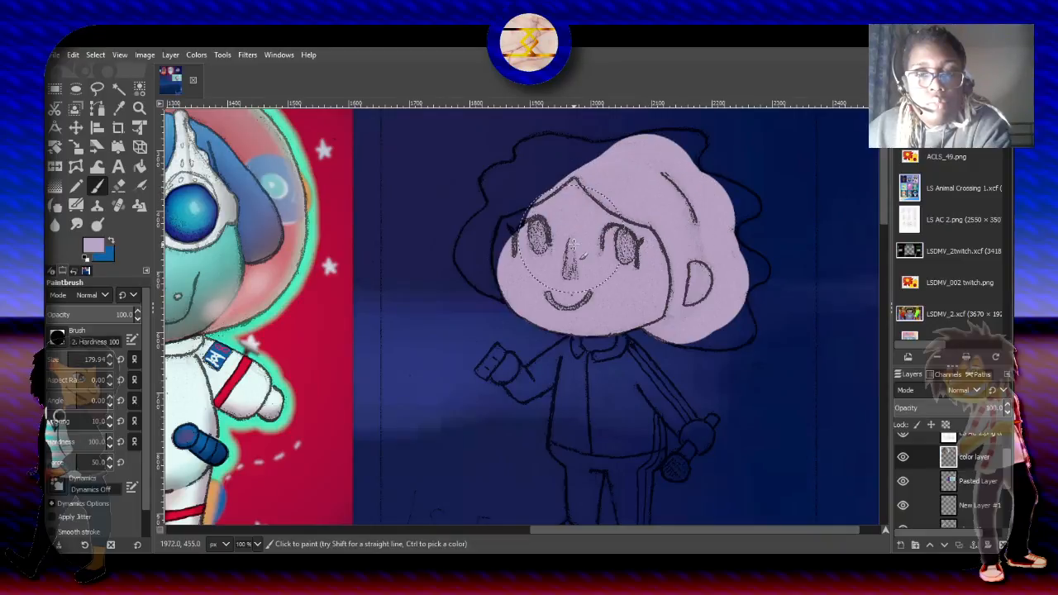
pyautogui.click(513, 255)
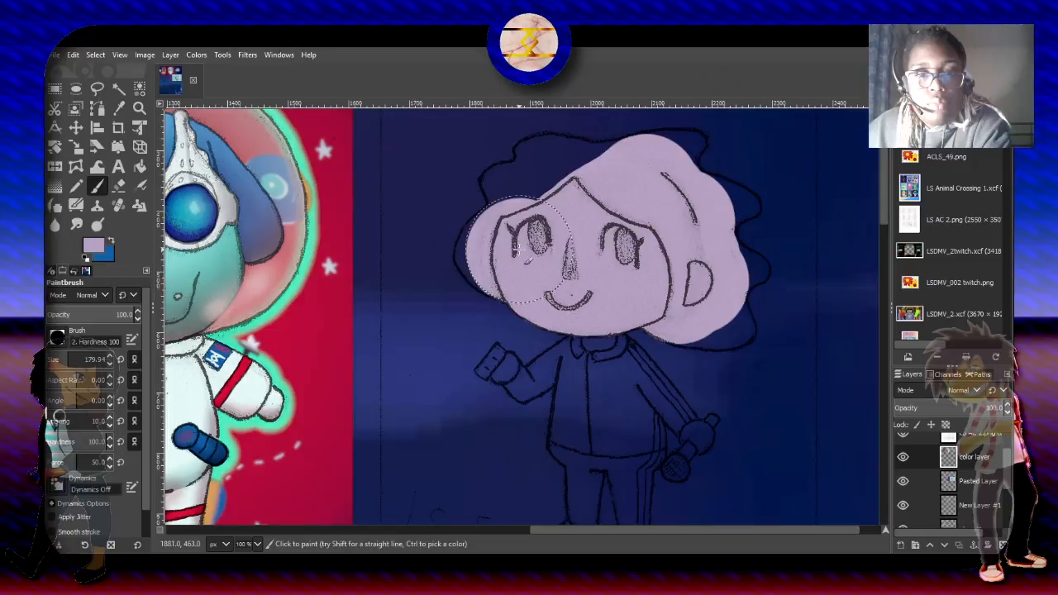
pyautogui.click(539, 209)
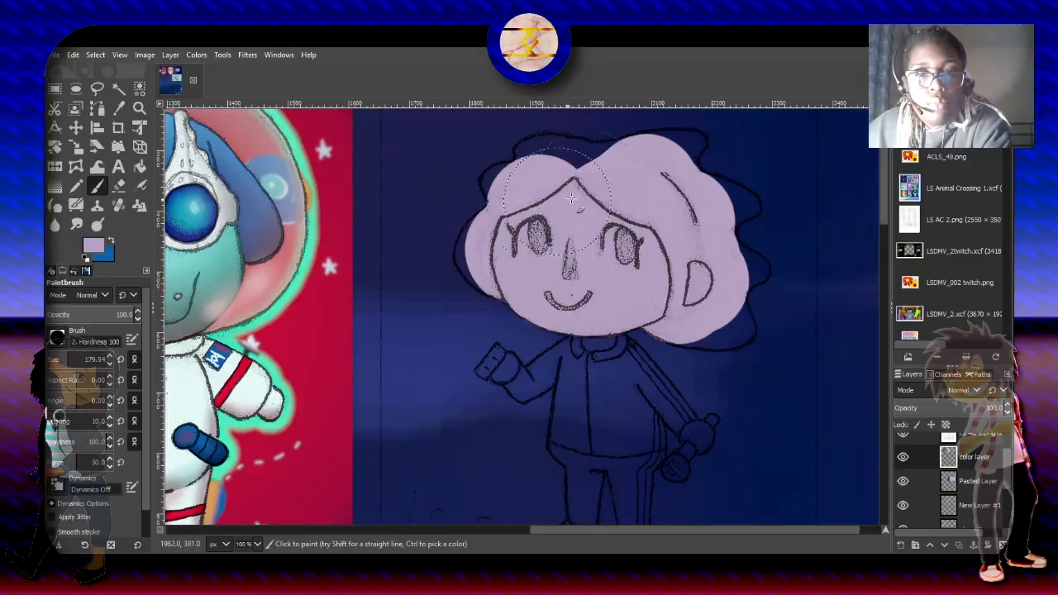
# - Reduce the brush size to about 41 and fill the upper edge of the character's hair with light purple
pyautogui.moveTo(83, 359); pyautogui.dragTo(64, 360)
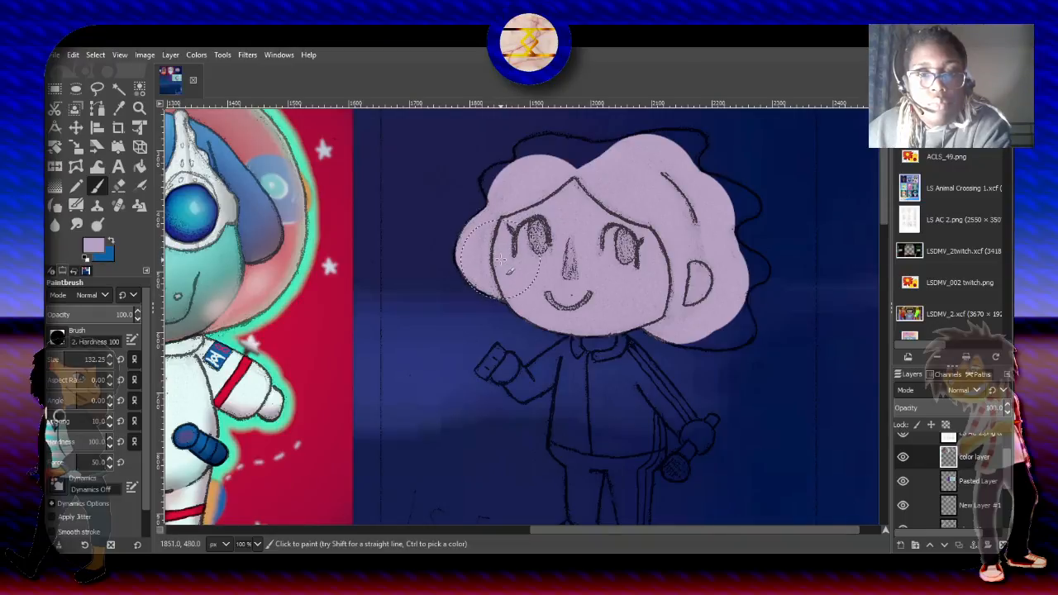
pyautogui.click(55, 359)
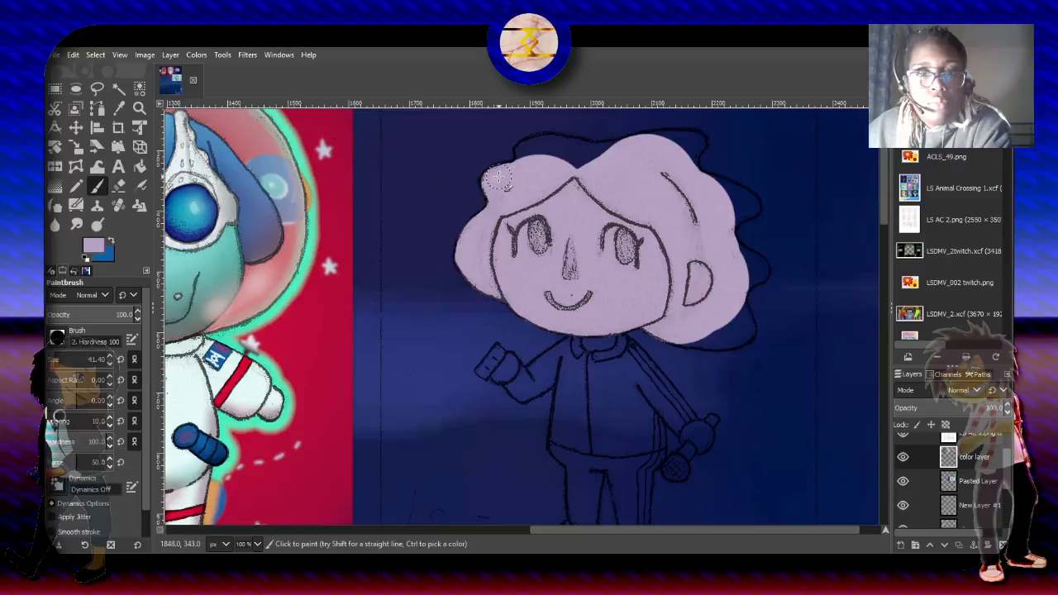
pyautogui.moveTo(525, 156); pyautogui.dragTo(607, 179)
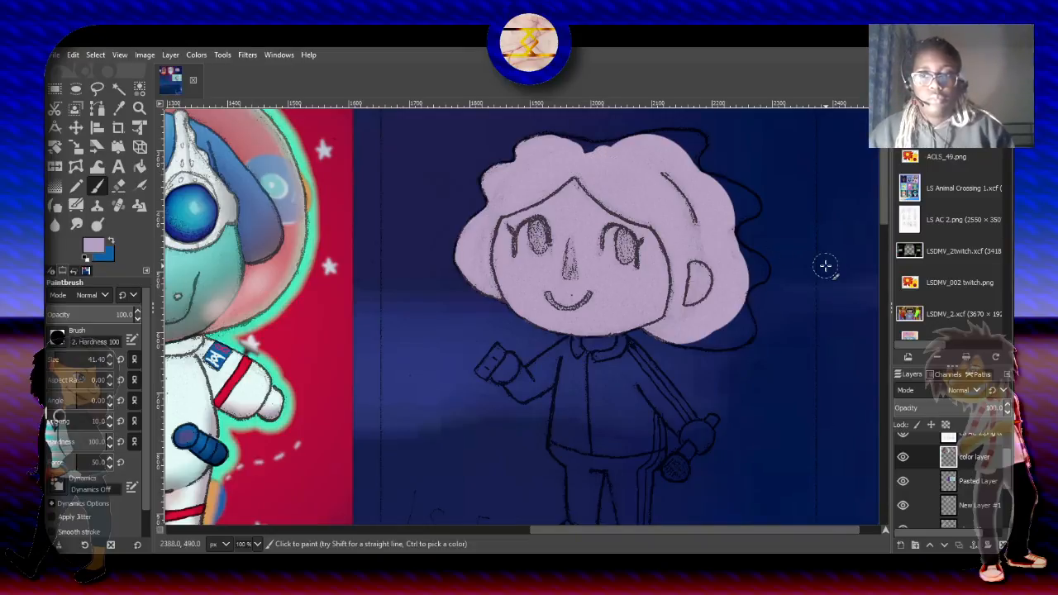
# - Paint light purple along the character's two sleeves and across the collar
pyautogui.scroll(2, 772, 339)
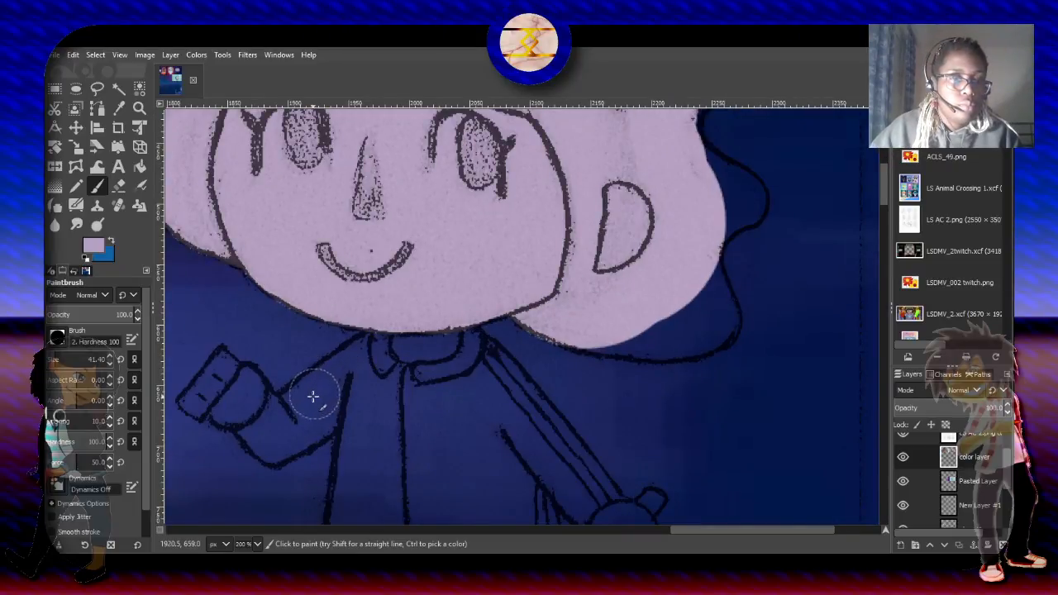
pyautogui.moveTo(274, 441)
pyautogui.mouseDown()
pyautogui.moveTo(343, 407)
pyautogui.moveTo(289, 405)
pyautogui.moveTo(370, 389)
pyautogui.moveTo(318, 376)
pyautogui.moveTo(310, 409)
pyautogui.moveTo(302, 389)
pyautogui.moveTo(336, 384)
pyautogui.moveTo(392, 351)
pyautogui.moveTo(318, 372)
pyautogui.moveTo(384, 353)
pyautogui.moveTo(347, 378)
pyautogui.moveTo(417, 354)
pyautogui.moveTo(462, 363)
pyautogui.mouseUp()
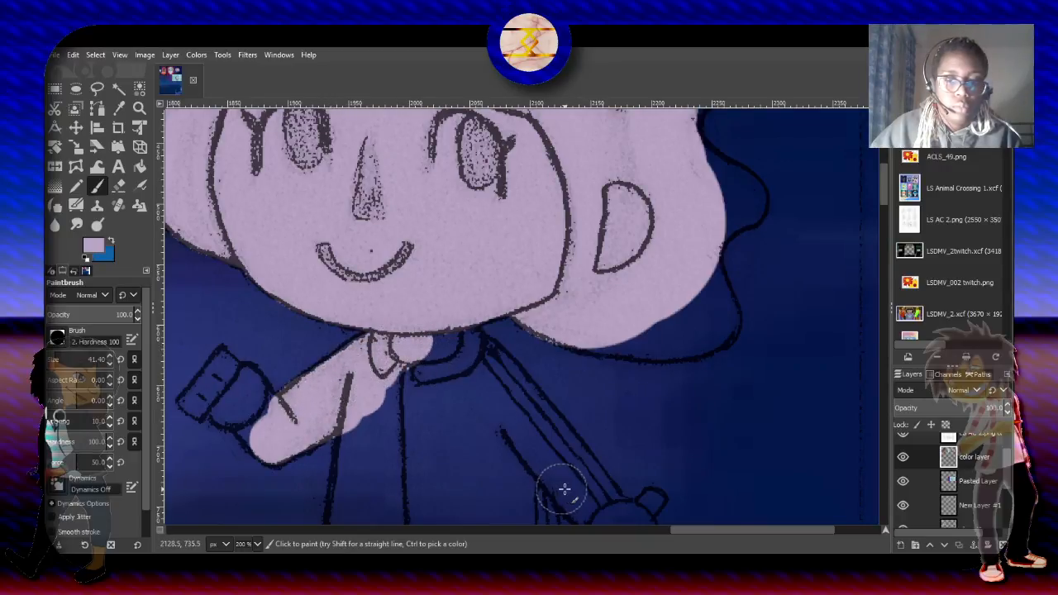
pyautogui.moveTo(564, 489)
pyautogui.mouseDown()
pyautogui.moveTo(466, 392)
pyautogui.moveTo(438, 339)
pyautogui.moveTo(489, 357)
pyautogui.moveTo(491, 365)
pyautogui.moveTo(463, 370)
pyautogui.moveTo(486, 346)
pyautogui.moveTo(364, 369)
pyautogui.moveTo(331, 364)
pyautogui.moveTo(322, 390)
pyautogui.moveTo(376, 369)
pyautogui.mouseUp()
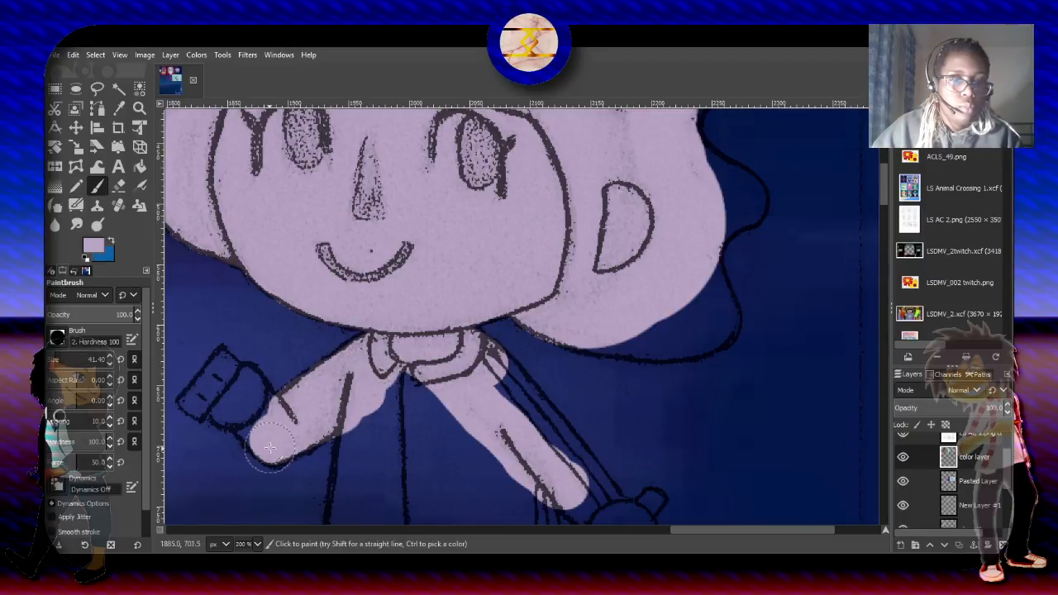
# - Fill the character's raised hand with light purple, using a brush size of about 18 for its outer corners
pyautogui.moveTo(259, 423); pyautogui.dragTo(266, 428)
pyautogui.moveTo(265, 413)
pyautogui.mouseDown()
pyautogui.moveTo(229, 376)
pyautogui.moveTo(241, 398)
pyautogui.moveTo(230, 408)
pyautogui.mouseUp()
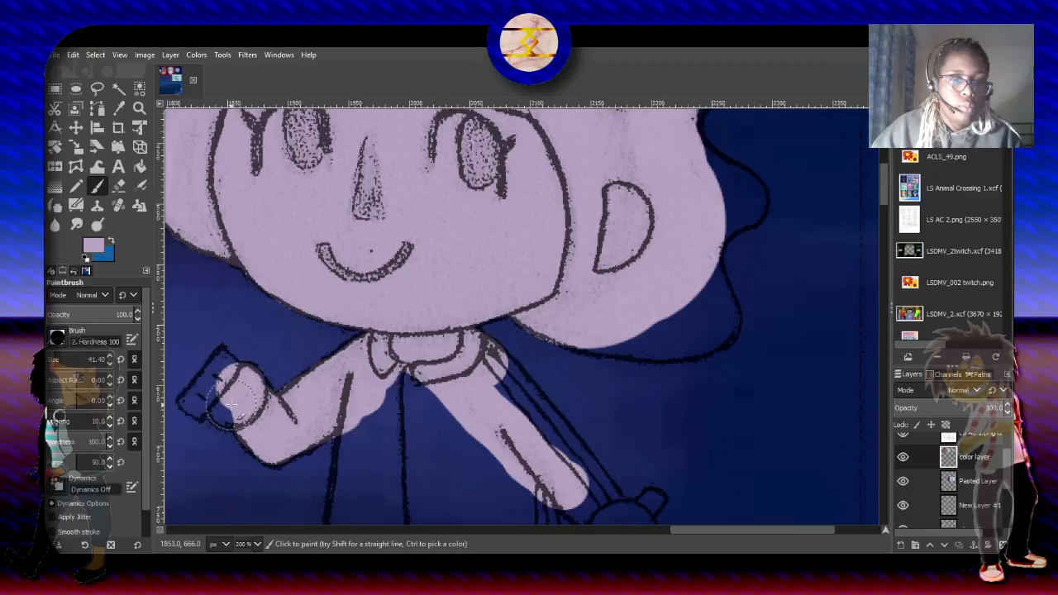
pyautogui.click(231, 404)
pyautogui.click(223, 382)
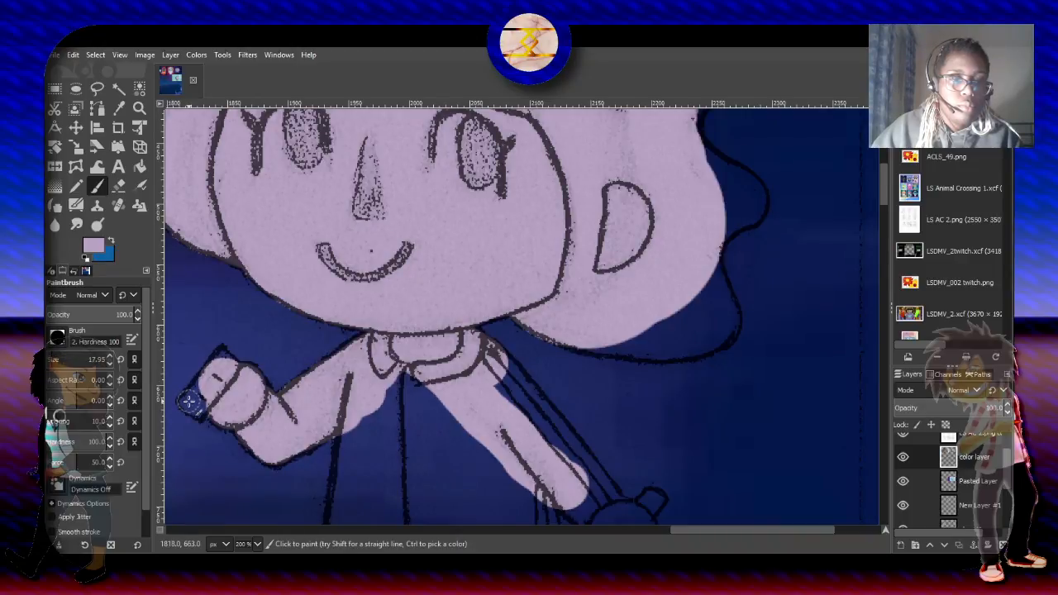
pyautogui.moveTo(188, 401); pyautogui.dragTo(200, 387)
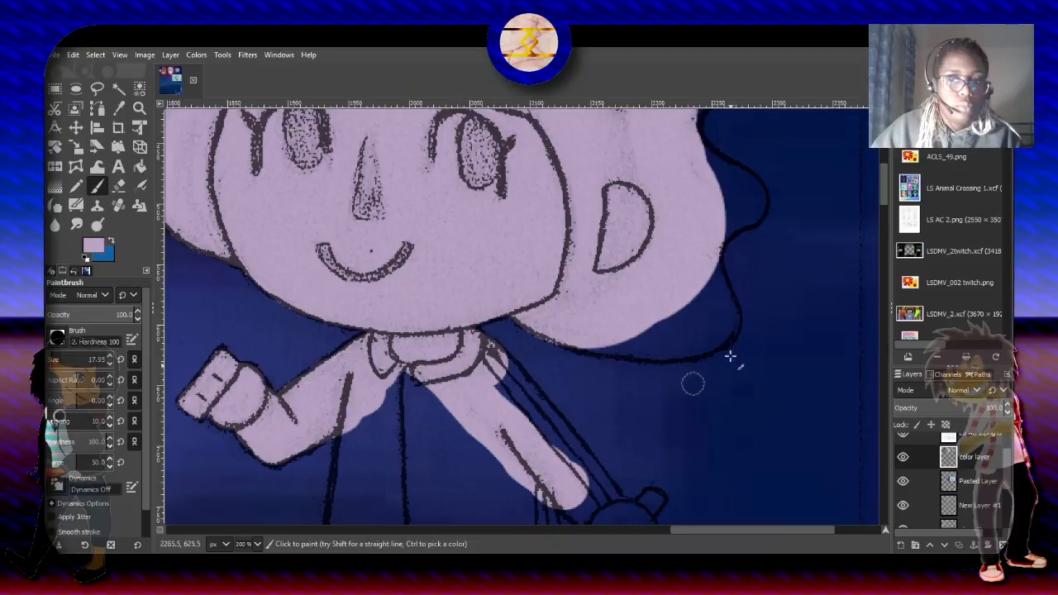
# - Set the brush size to about 33 and paint light purple along both side edges of the jacket and over the lowered hand
pyautogui.scroll(-5, 842, 236)
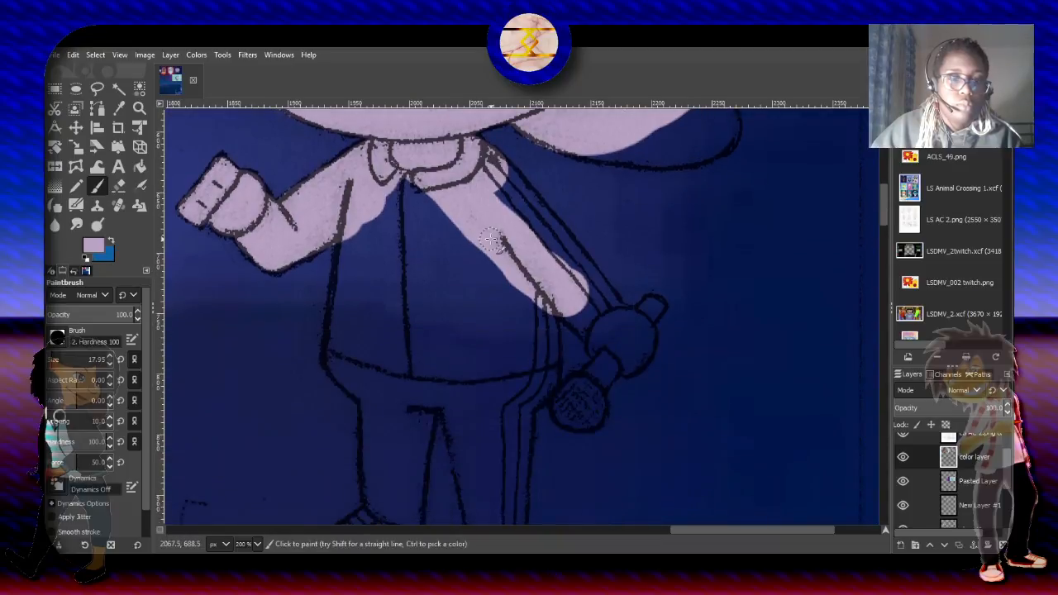
pyautogui.click(55, 358)
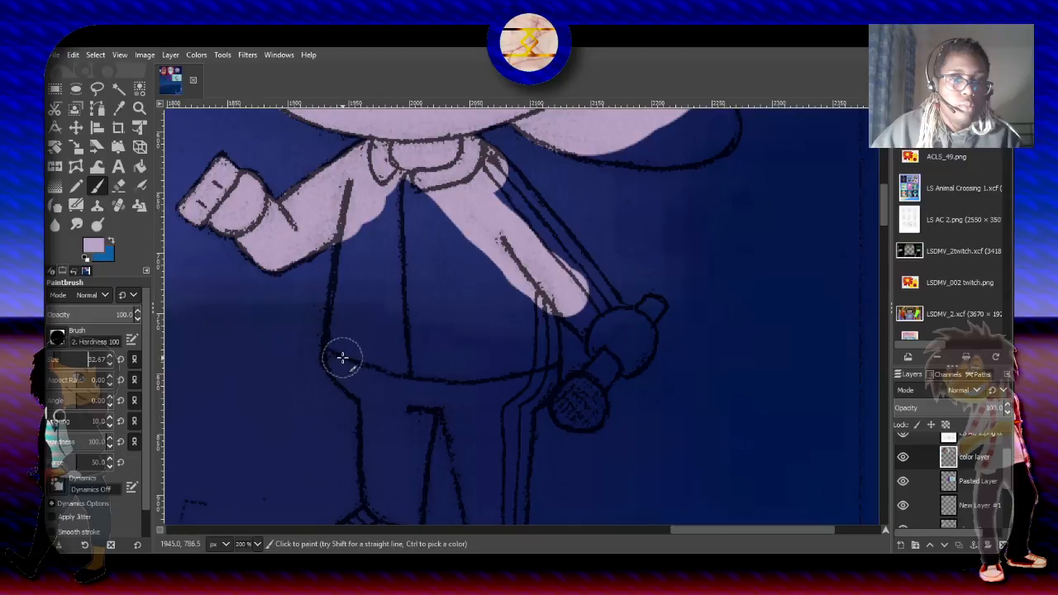
pyautogui.moveTo(342, 358)
pyautogui.mouseDown()
pyautogui.moveTo(363, 266)
pyautogui.moveTo(351, 296)
pyautogui.moveTo(333, 290)
pyautogui.moveTo(361, 225)
pyautogui.mouseUp()
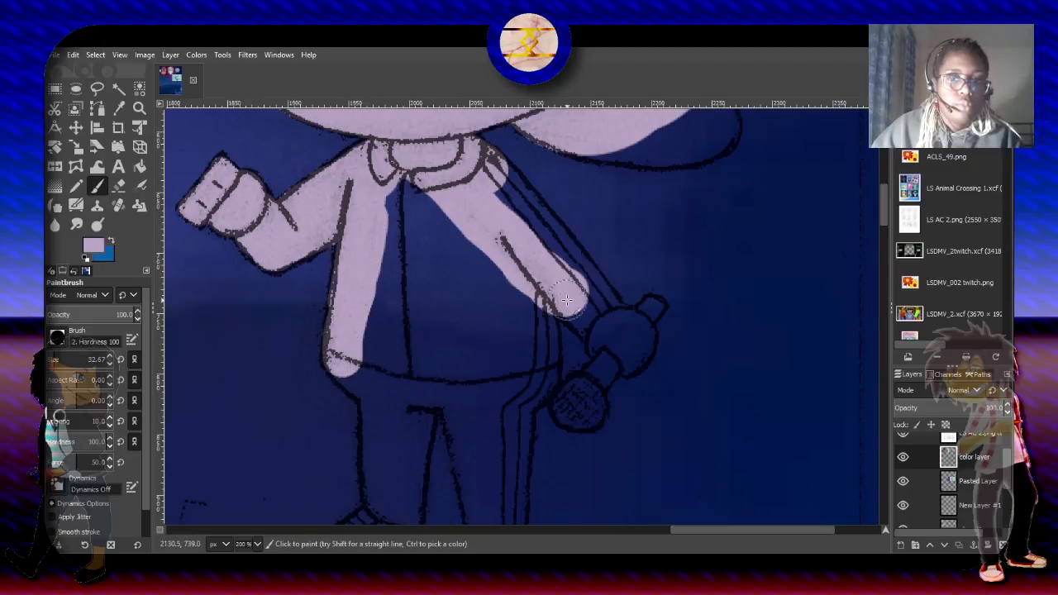
pyautogui.moveTo(596, 339)
pyautogui.mouseDown()
pyautogui.moveTo(624, 359)
pyautogui.moveTo(563, 289)
pyautogui.moveTo(596, 322)
pyautogui.moveTo(632, 322)
pyautogui.moveTo(617, 332)
pyautogui.moveTo(643, 363)
pyautogui.moveTo(627, 356)
pyautogui.moveTo(643, 356)
pyautogui.moveTo(632, 331)
pyautogui.moveTo(562, 338)
pyautogui.moveTo(543, 319)
pyautogui.moveTo(533, 386)
pyautogui.moveTo(518, 402)
pyautogui.moveTo(508, 396)
pyautogui.moveTo(521, 329)
pyautogui.moveTo(508, 285)
pyautogui.moveTo(446, 216)
pyautogui.moveTo(403, 195)
pyautogui.moveTo(374, 317)
pyautogui.moveTo(374, 372)
pyautogui.moveTo(339, 368)
pyautogui.moveTo(356, 351)
pyautogui.moveTo(363, 384)
pyautogui.moveTo(392, 399)
pyautogui.mouseUp()
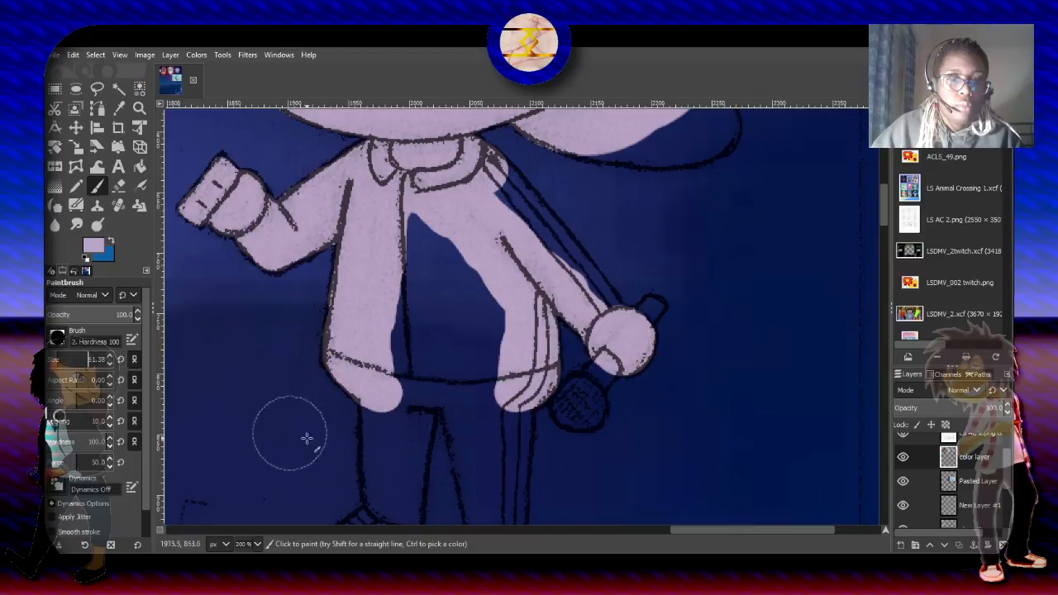
# - Fill the middle of the jacket and the tops of both trouser legs with light purple, using a brush size of about 61
pyautogui.moveTo(409, 381)
pyautogui.mouseDown()
pyautogui.moveTo(409, 395)
pyautogui.moveTo(416, 290)
pyautogui.moveTo(453, 273)
pyautogui.moveTo(446, 299)
pyautogui.mouseUp()
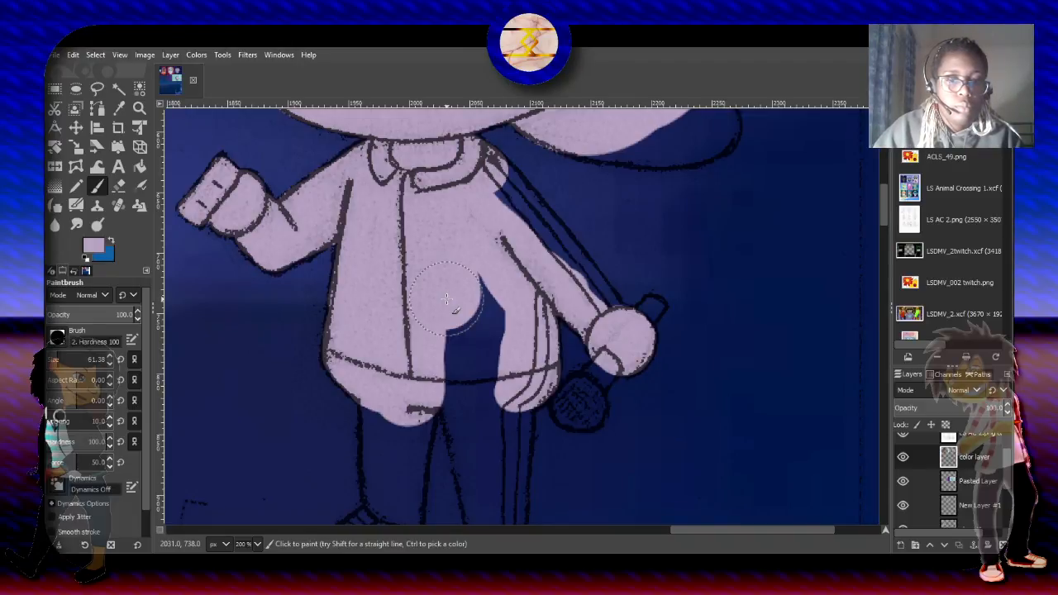
pyautogui.moveTo(446, 299)
pyautogui.mouseDown()
pyautogui.moveTo(467, 338)
pyautogui.moveTo(463, 381)
pyautogui.moveTo(451, 380)
pyautogui.moveTo(483, 342)
pyautogui.moveTo(484, 287)
pyautogui.moveTo(494, 416)
pyautogui.moveTo(485, 411)
pyautogui.moveTo(499, 420)
pyautogui.moveTo(489, 413)
pyautogui.moveTo(482, 427)
pyautogui.moveTo(471, 394)
pyautogui.mouseUp()
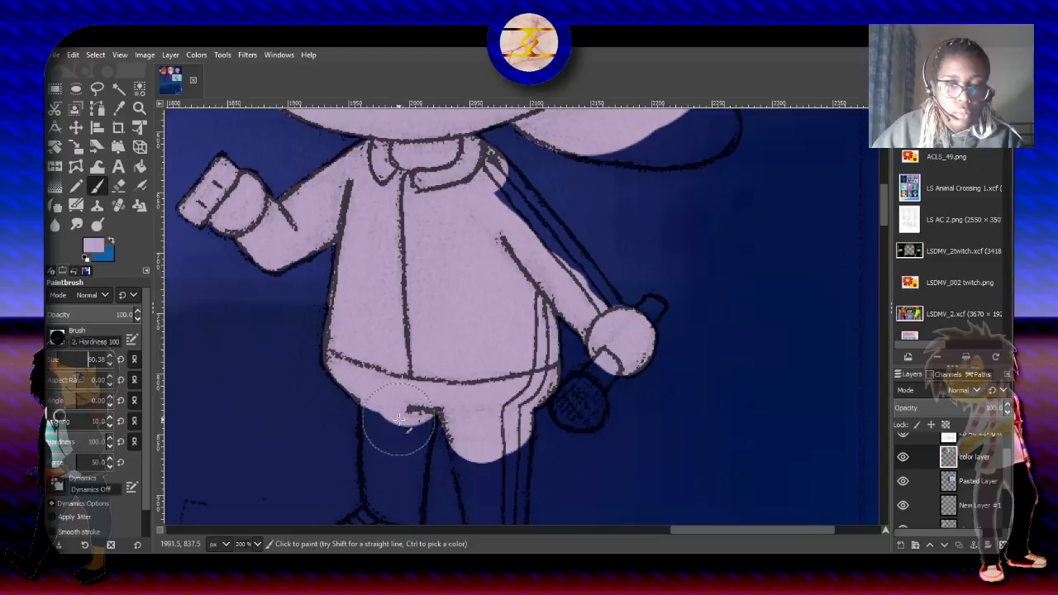
pyautogui.moveTo(395, 427)
pyautogui.mouseDown()
pyautogui.moveTo(399, 387)
pyautogui.moveTo(400, 430)
pyautogui.mouseUp()
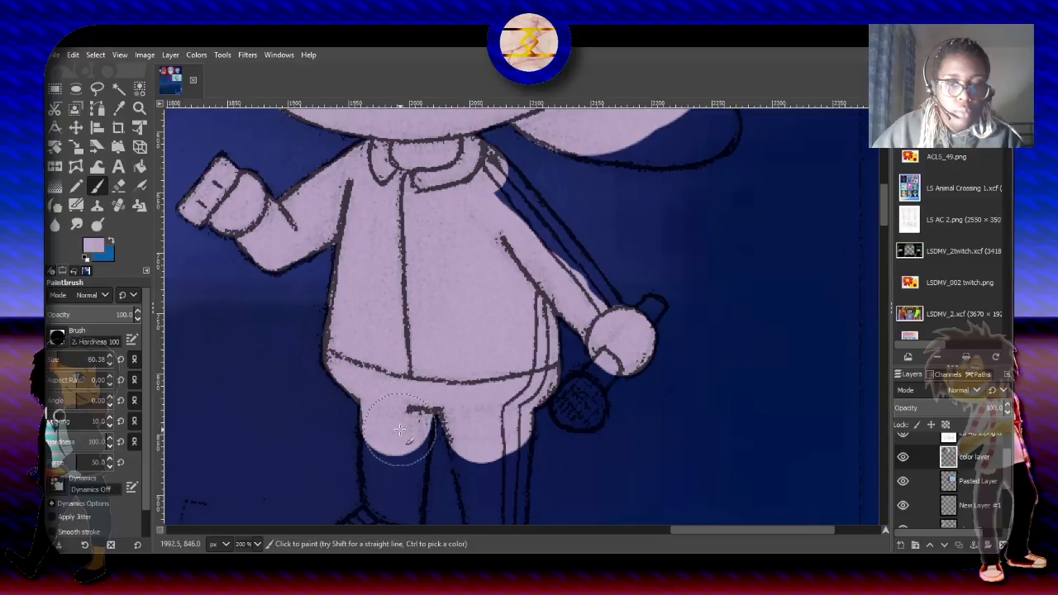
# - Fill the lower part of the side-facing leg and its sneaker with light purple, reducing the brush size to about 12 for the sole
pyautogui.scroll(2, 403, 375)
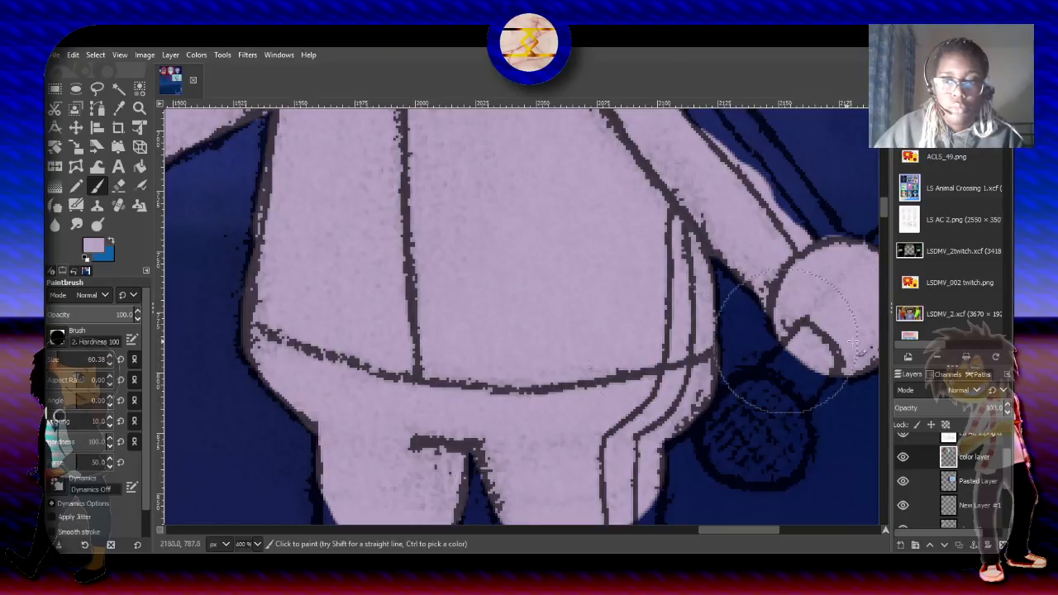
pyautogui.moveTo(884, 211); pyautogui.dragTo(885, 226)
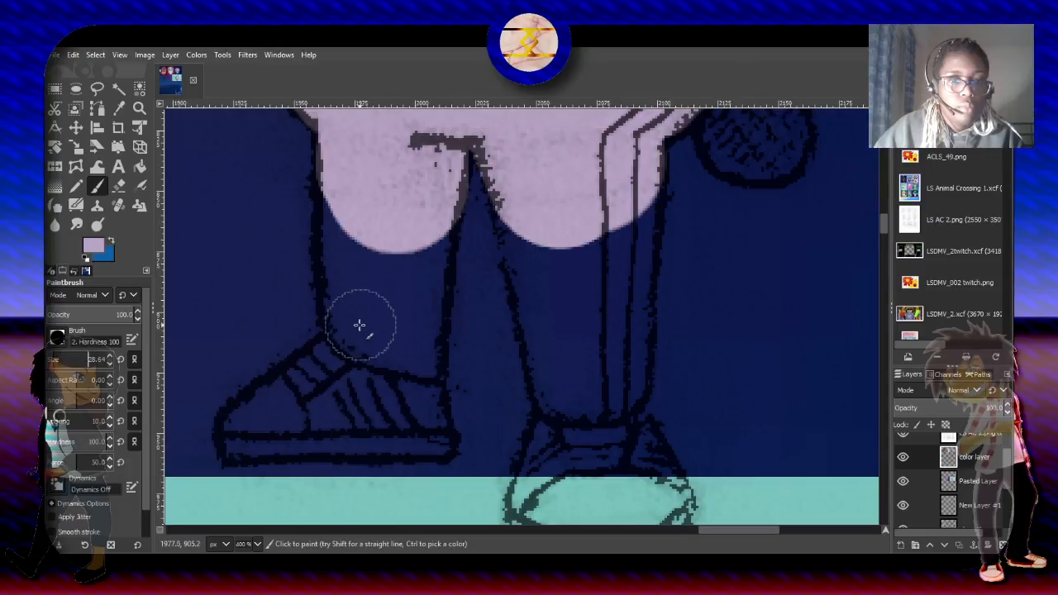
pyautogui.moveTo(359, 323)
pyautogui.mouseDown()
pyautogui.moveTo(358, 248)
pyautogui.moveTo(357, 304)
pyautogui.moveTo(347, 308)
pyautogui.moveTo(347, 162)
pyautogui.moveTo(413, 389)
pyautogui.moveTo(413, 272)
pyautogui.moveTo(422, 354)
pyautogui.moveTo(428, 330)
pyautogui.moveTo(420, 240)
pyautogui.moveTo(393, 307)
pyautogui.moveTo(415, 243)
pyautogui.mouseUp()
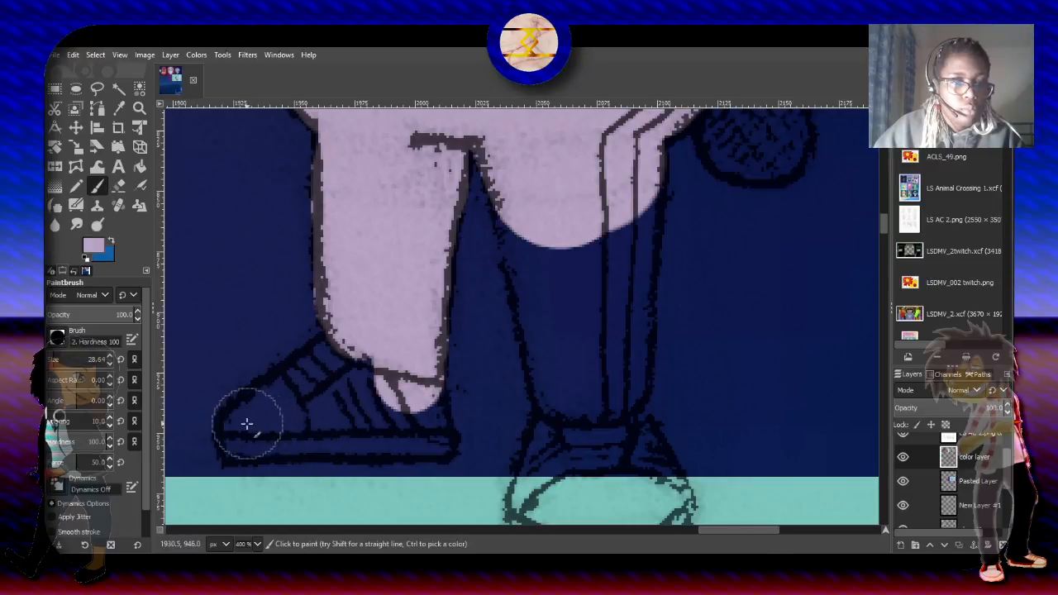
pyautogui.moveTo(250, 428)
pyautogui.mouseDown()
pyautogui.moveTo(347, 376)
pyautogui.moveTo(273, 384)
pyautogui.moveTo(300, 393)
pyautogui.mouseUp()
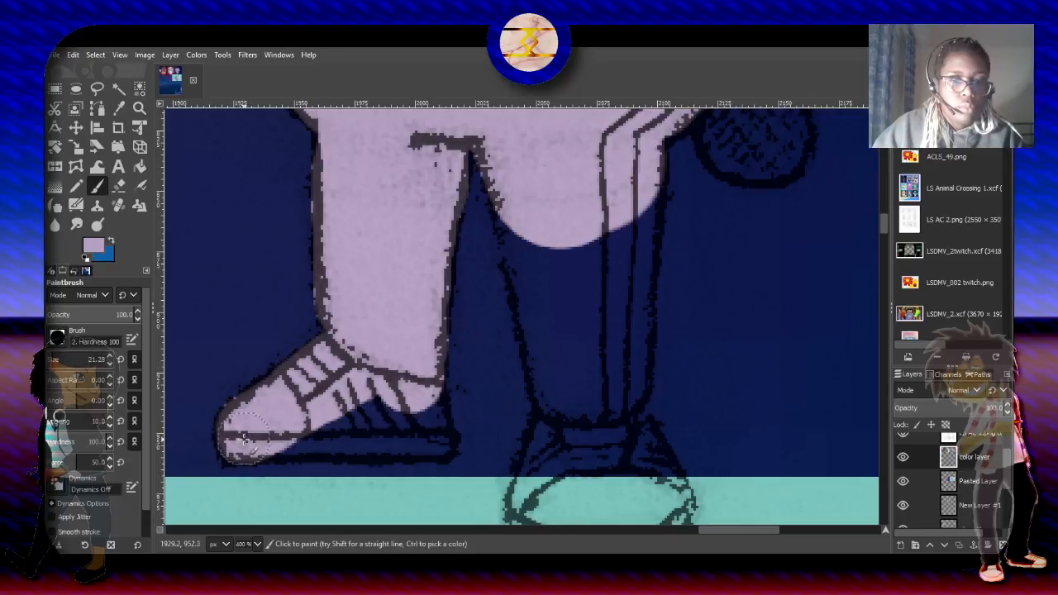
pyautogui.moveTo(244, 438)
pyautogui.mouseDown()
pyautogui.moveTo(366, 443)
pyautogui.moveTo(397, 433)
pyautogui.mouseUp()
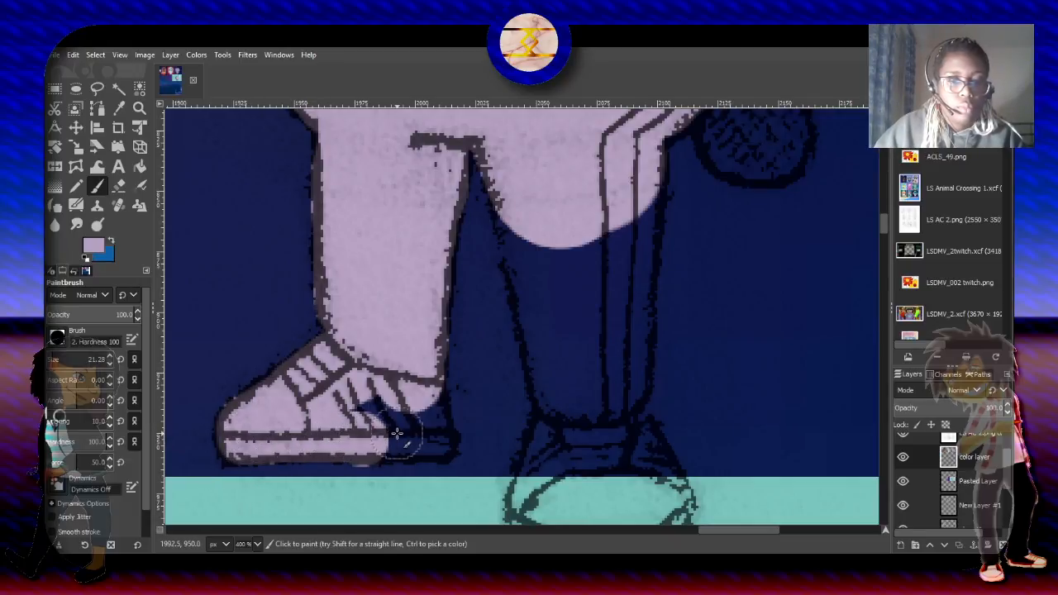
pyautogui.hotkey('ctrl', 'z')
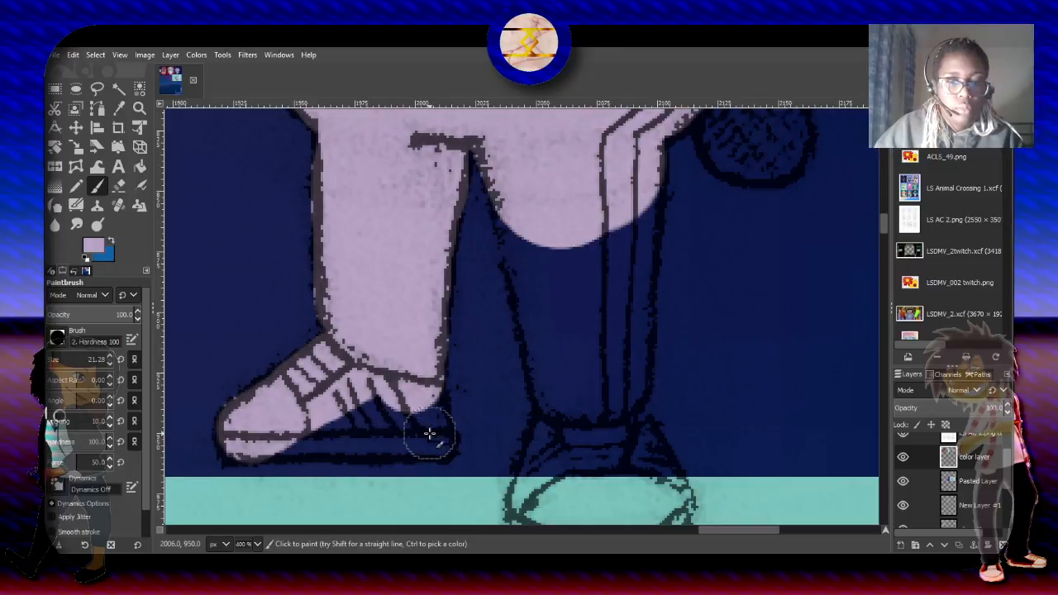
pyautogui.moveTo(428, 437)
pyautogui.mouseDown()
pyautogui.moveTo(401, 409)
pyautogui.moveTo(403, 421)
pyautogui.moveTo(275, 415)
pyautogui.moveTo(263, 446)
pyautogui.moveTo(349, 432)
pyautogui.moveTo(337, 431)
pyautogui.moveTo(406, 436)
pyautogui.mouseUp()
pyautogui.moveTo(244, 438)
pyautogui.mouseDown()
pyautogui.moveTo(229, 431)
pyautogui.moveTo(233, 447)
pyautogui.mouseUp()
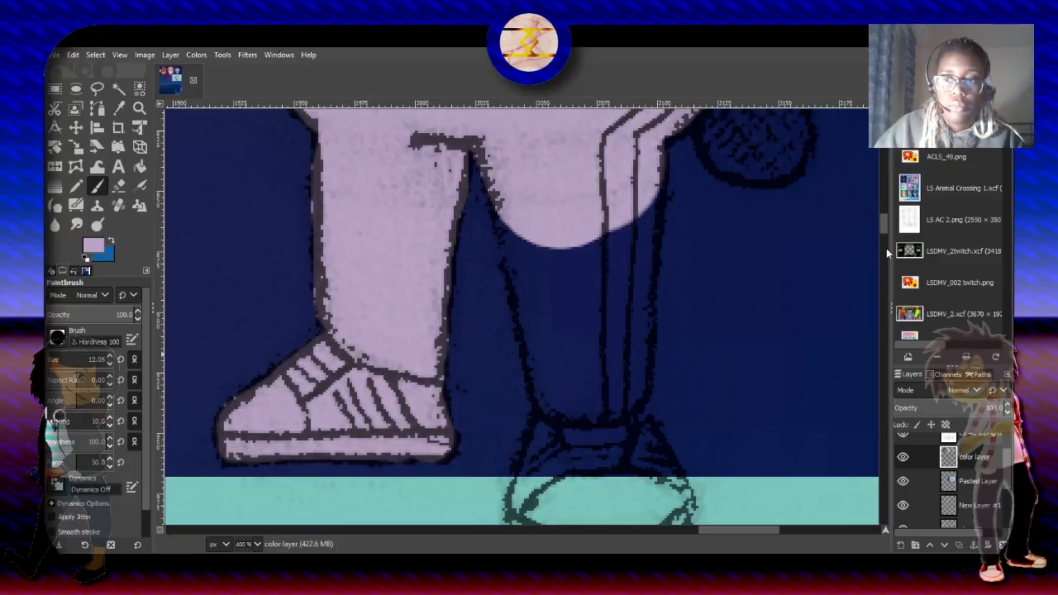
# - Fill the front-facing sneaker from sole to ankle with light purple, using a brush size of about 15 for its upper edges
pyautogui.moveTo(882, 226); pyautogui.dragTo(882, 230)
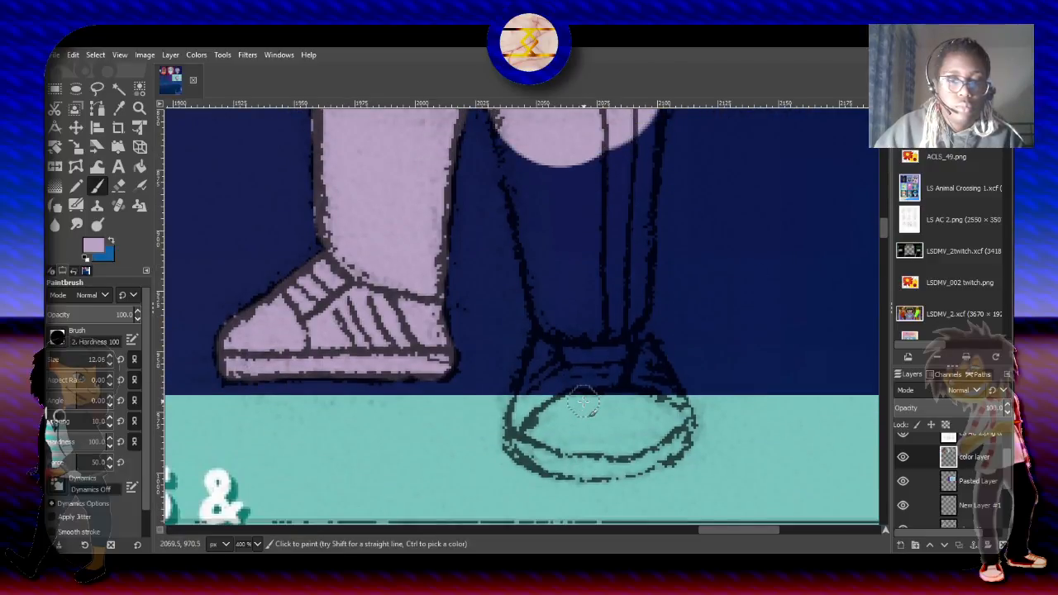
pyautogui.moveTo(525, 433)
pyautogui.mouseDown()
pyautogui.moveTo(516, 442)
pyautogui.moveTo(555, 467)
pyautogui.moveTo(613, 456)
pyautogui.mouseUp()
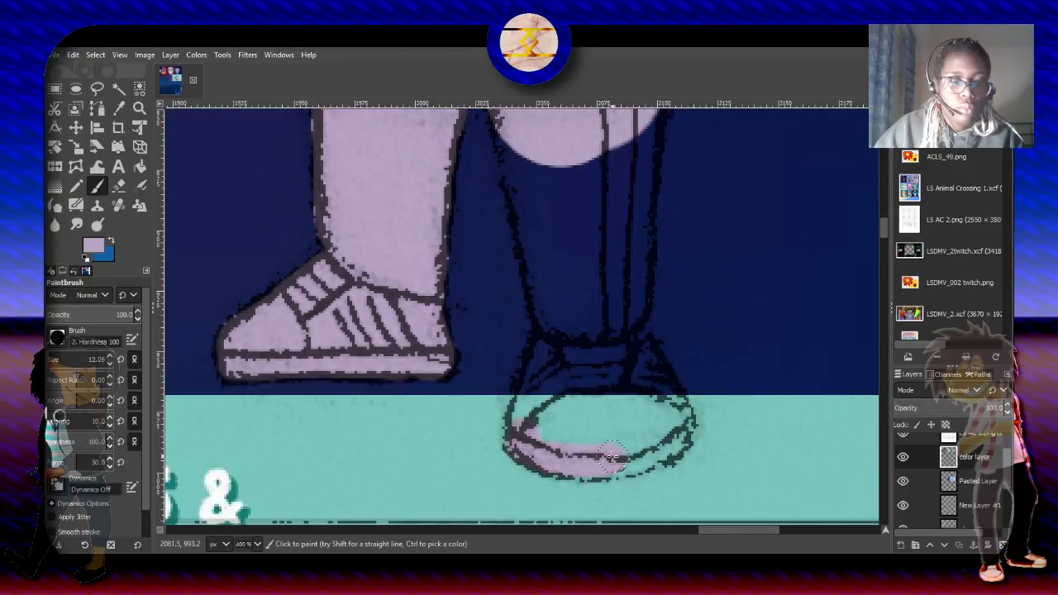
pyautogui.moveTo(677, 423); pyautogui.dragTo(640, 450)
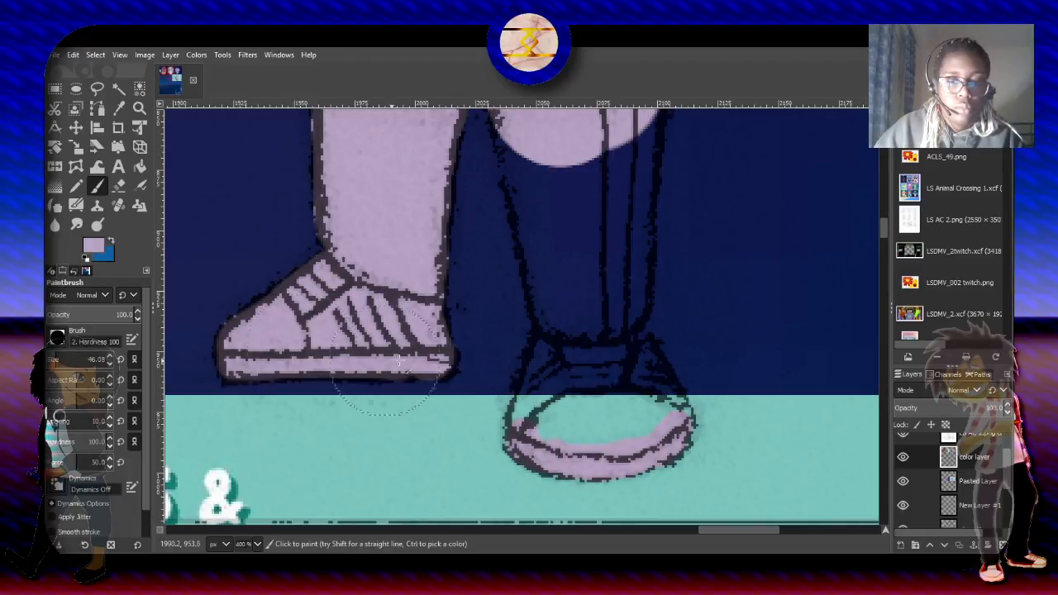
pyautogui.moveTo(564, 419)
pyautogui.mouseDown()
pyautogui.moveTo(595, 389)
pyautogui.moveTo(637, 414)
pyautogui.moveTo(661, 380)
pyautogui.moveTo(635, 417)
pyautogui.moveTo(606, 397)
pyautogui.mouseUp()
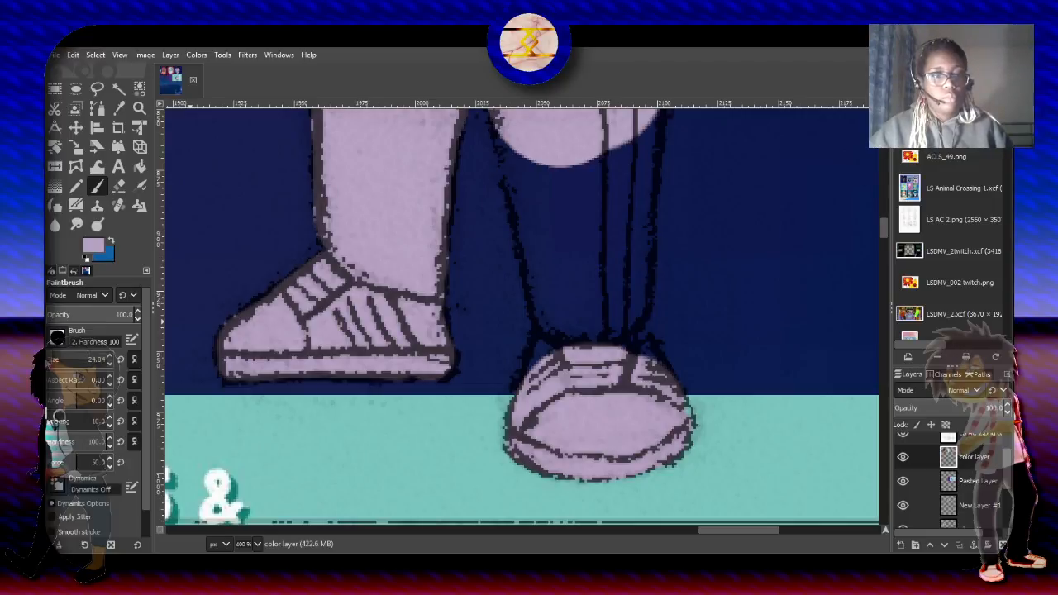
pyautogui.click(53, 358)
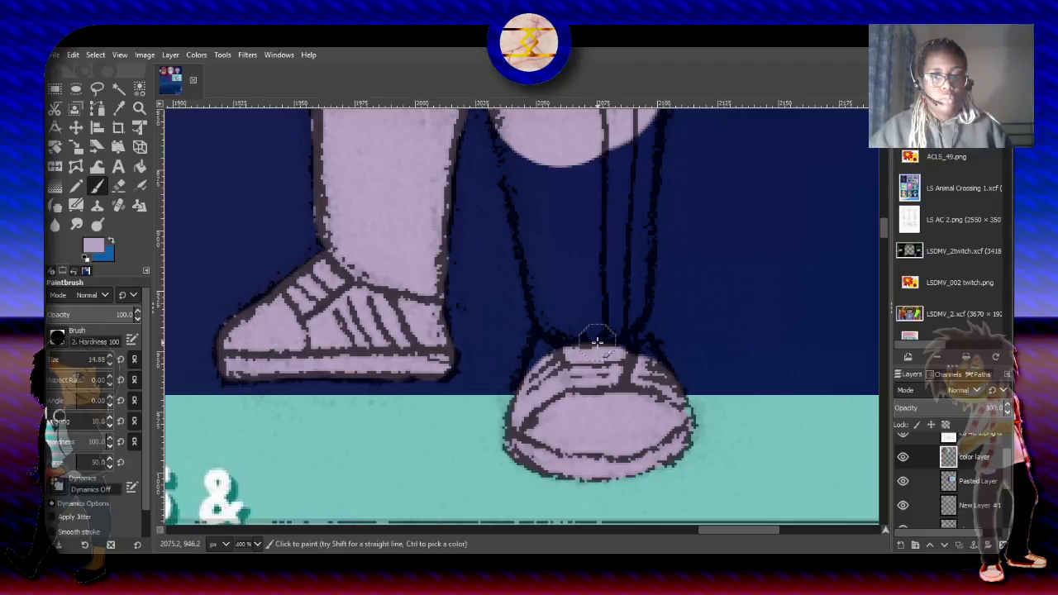
pyautogui.moveTo(535, 377); pyautogui.dragTo(563, 309)
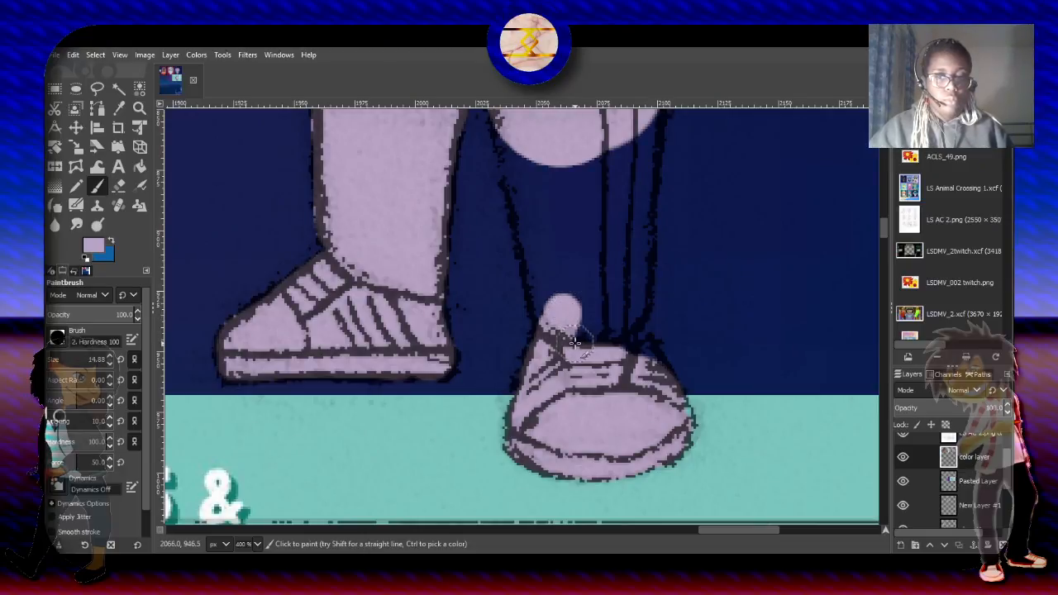
pyautogui.moveTo(575, 339)
pyautogui.mouseDown()
pyautogui.moveTo(647, 369)
pyautogui.moveTo(621, 319)
pyautogui.mouseUp()
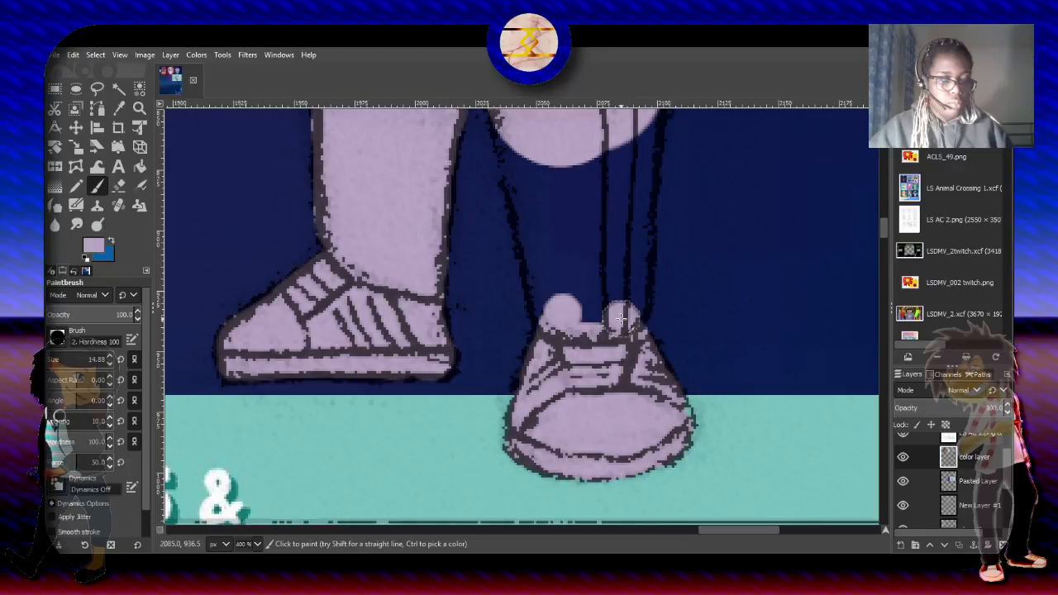
# - Fill the striped trouser leg above the front-facing sneaker with light purple, enlarging the brush size to about 37
pyautogui.moveTo(600, 343)
pyautogui.mouseDown()
pyautogui.moveTo(595, 245)
pyautogui.moveTo(584, 343)
pyautogui.moveTo(576, 238)
pyautogui.mouseUp()
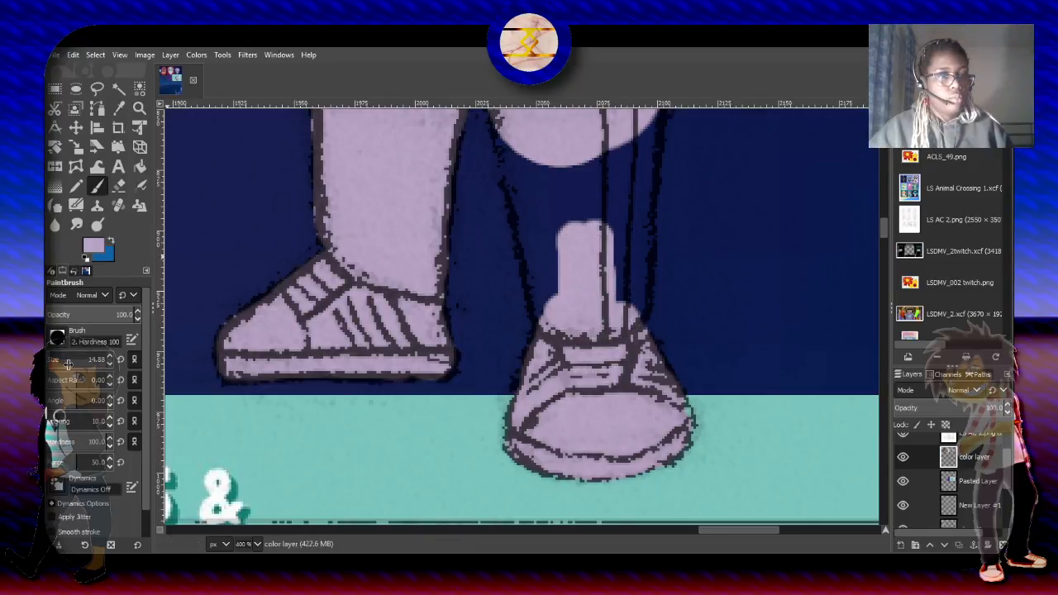
pyautogui.moveTo(52, 361); pyautogui.dragTo(56, 361)
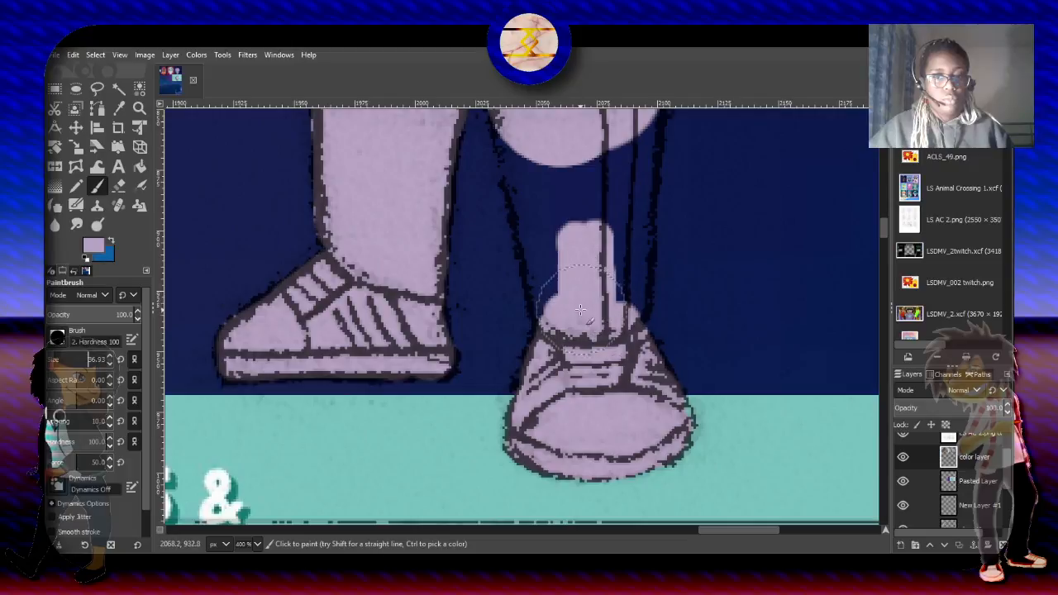
pyautogui.moveTo(575, 294); pyautogui.dragTo(554, 194)
pyautogui.hotkey('ctrl', 'z')
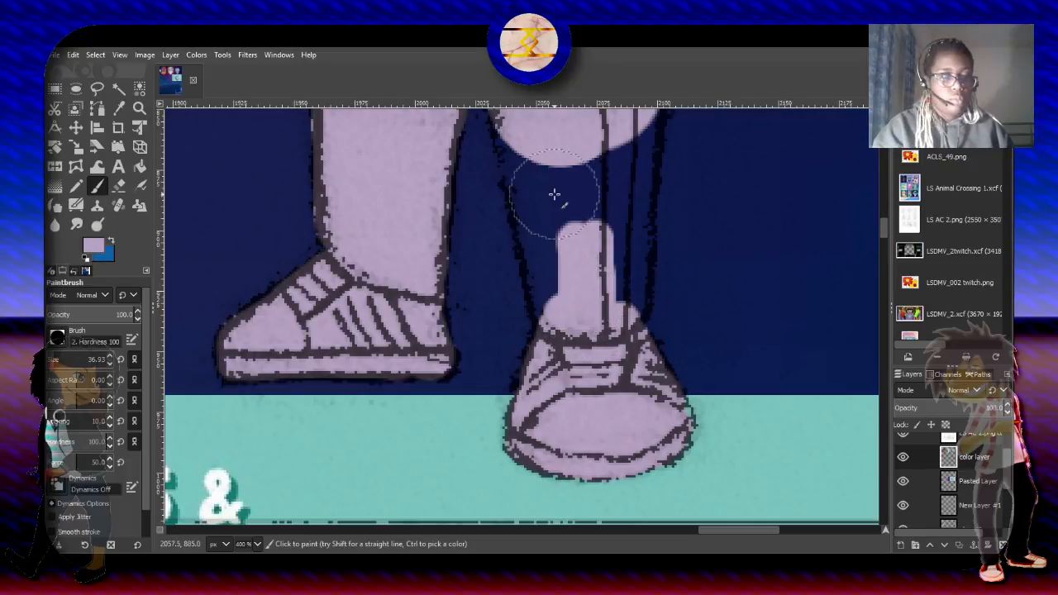
pyautogui.moveTo(575, 306)
pyautogui.mouseDown()
pyautogui.moveTo(557, 154)
pyautogui.moveTo(550, 194)
pyautogui.moveTo(533, 125)
pyautogui.mouseUp()
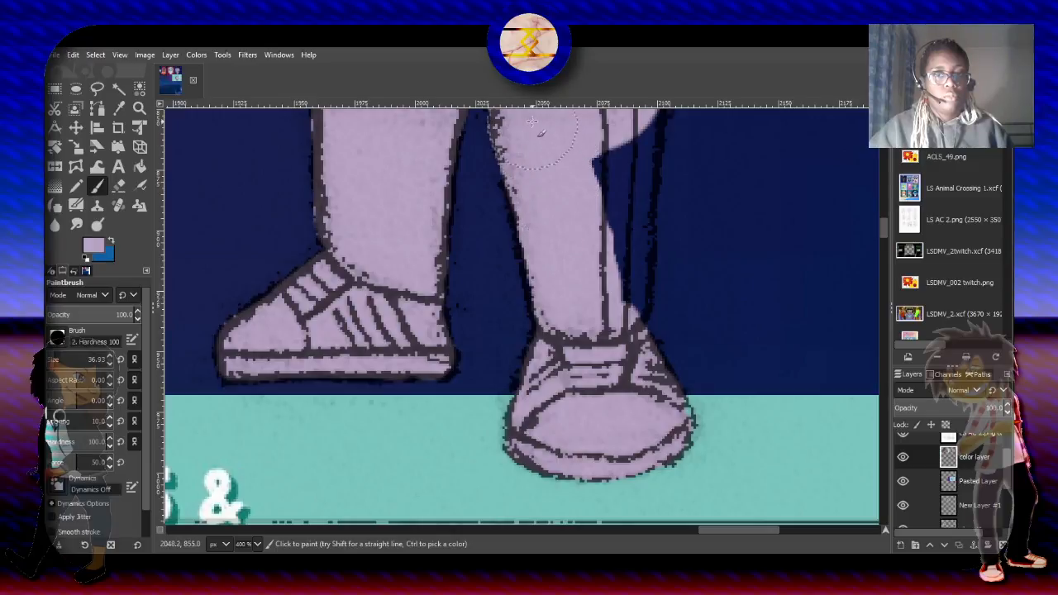
pyautogui.moveTo(607, 297); pyautogui.dragTo(595, 183)
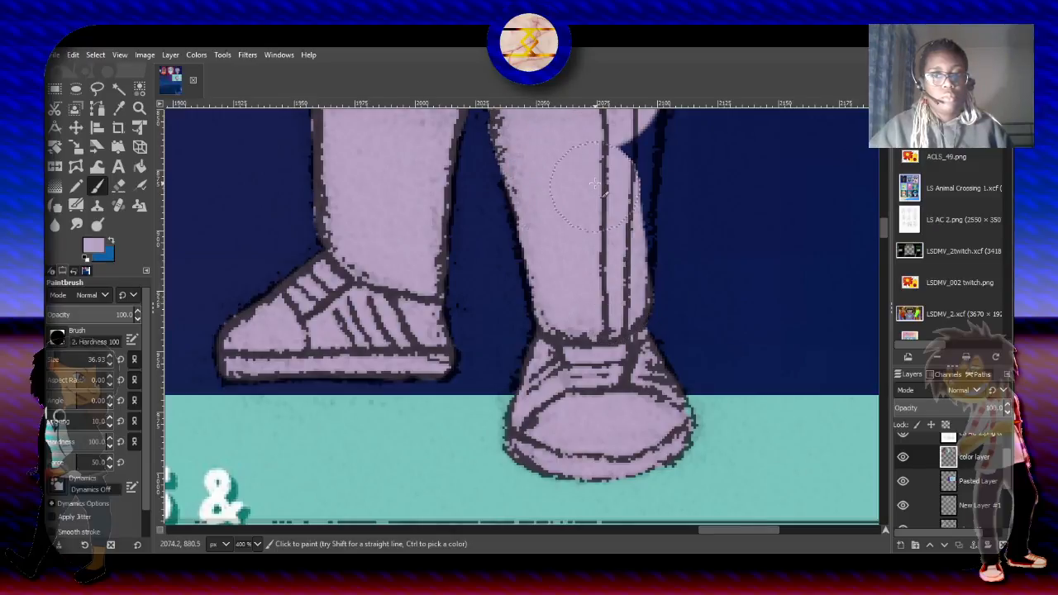
pyautogui.moveTo(609, 280); pyautogui.dragTo(610, 103)
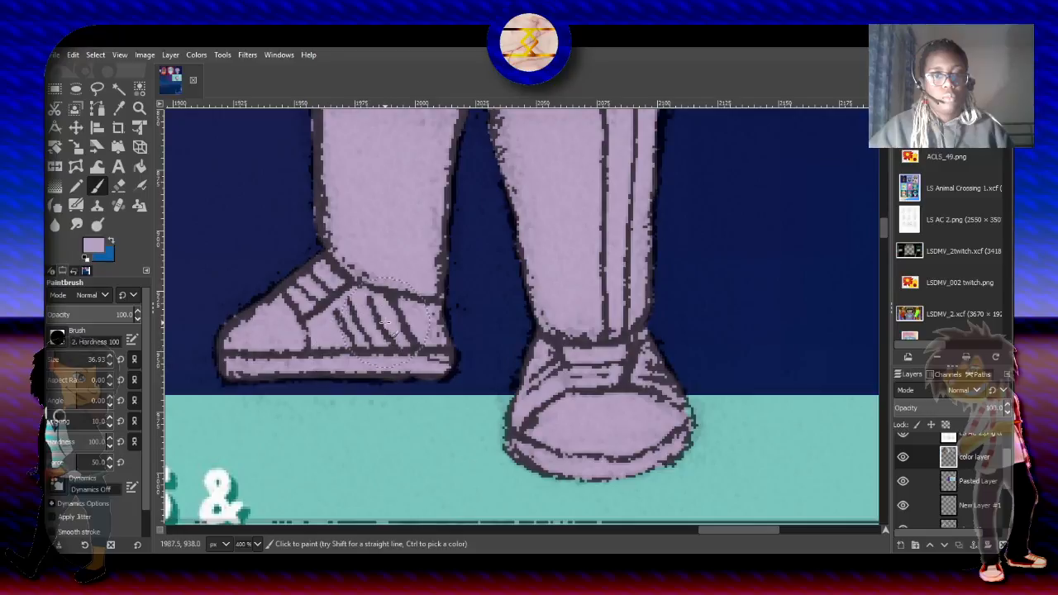
# - Fill the outer striped edge of the lowered arm's sleeve with light purple, from the hand up to the shoulder
pyautogui.moveTo(882, 234); pyautogui.dragTo(883, 200)
pyautogui.moveTo(695, 273)
pyautogui.mouseDown()
pyautogui.moveTo(708, 278)
pyautogui.moveTo(634, 202)
pyautogui.moveTo(619, 130)
pyautogui.moveTo(589, 149)
pyautogui.mouseUp()
pyautogui.moveTo(708, 302)
pyautogui.mouseDown()
pyautogui.moveTo(747, 289)
pyautogui.moveTo(760, 318)
pyautogui.moveTo(752, 363)
pyautogui.moveTo(754, 327)
pyautogui.moveTo(762, 368)
pyautogui.moveTo(781, 376)
pyautogui.moveTo(806, 436)
pyautogui.moveTo(843, 405)
pyautogui.moveTo(778, 378)
pyautogui.mouseUp()
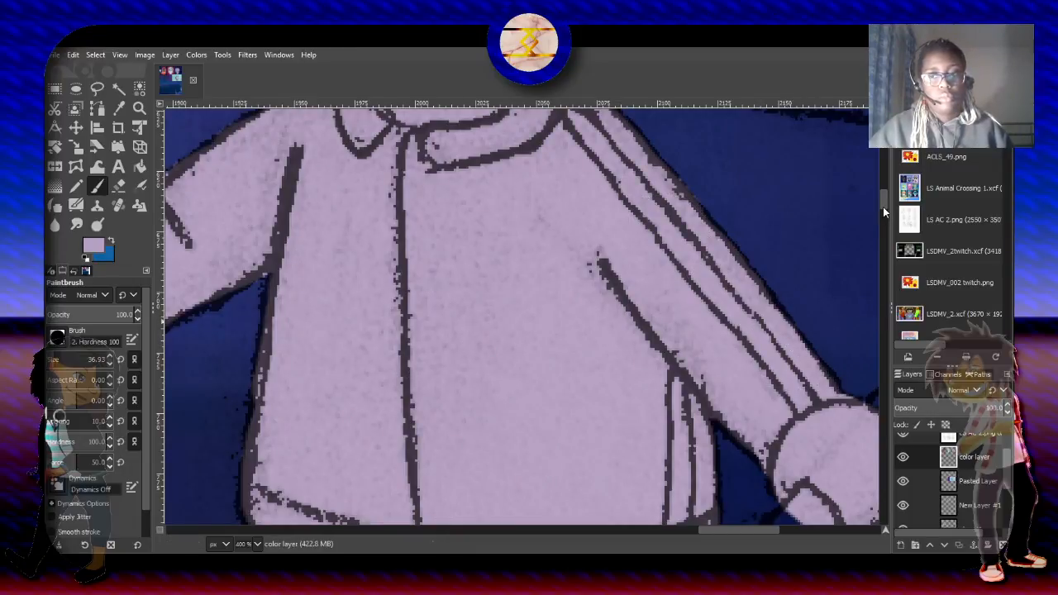
pyautogui.moveTo(882, 207); pyautogui.dragTo(882, 196)
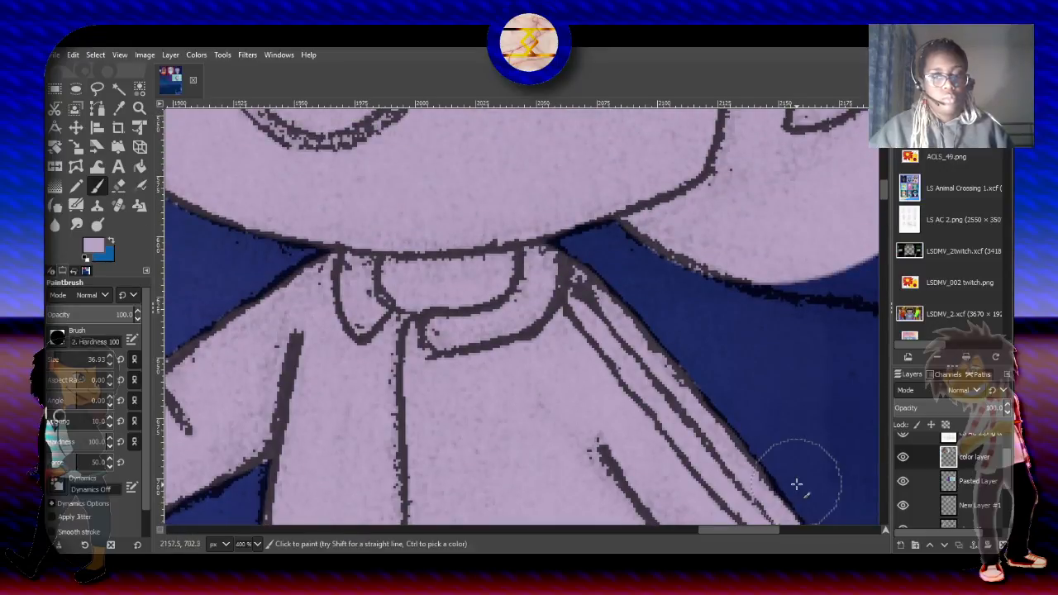
pyautogui.moveTo(752, 534); pyautogui.dragTo(798, 530)
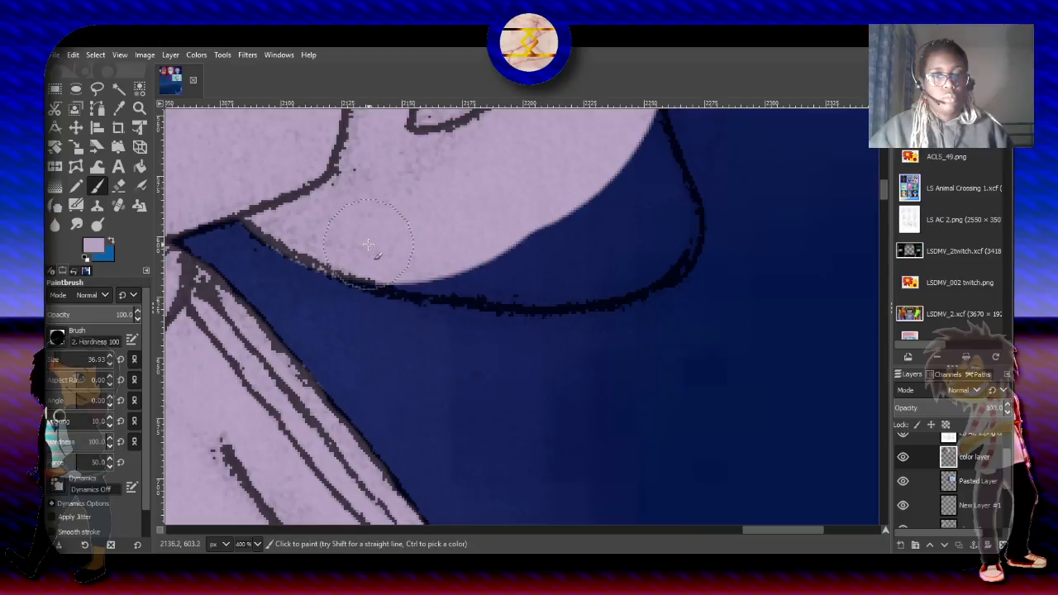
pyautogui.moveTo(371, 239); pyautogui.dragTo(524, 266)
pyautogui.hotkey('ctrl', 'z')
pyautogui.hotkey('ctrl', 'z')
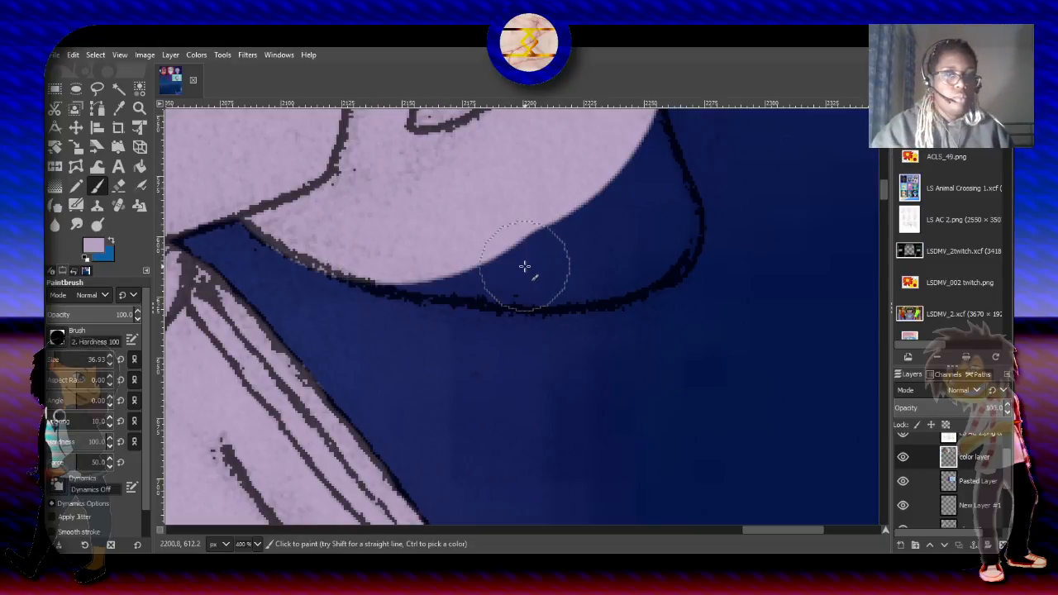
pyautogui.hotkey('ctrl', 'z')
pyautogui.hotkey('ctrl', 'z')
pyautogui.hotkey('ctrl', 'z')
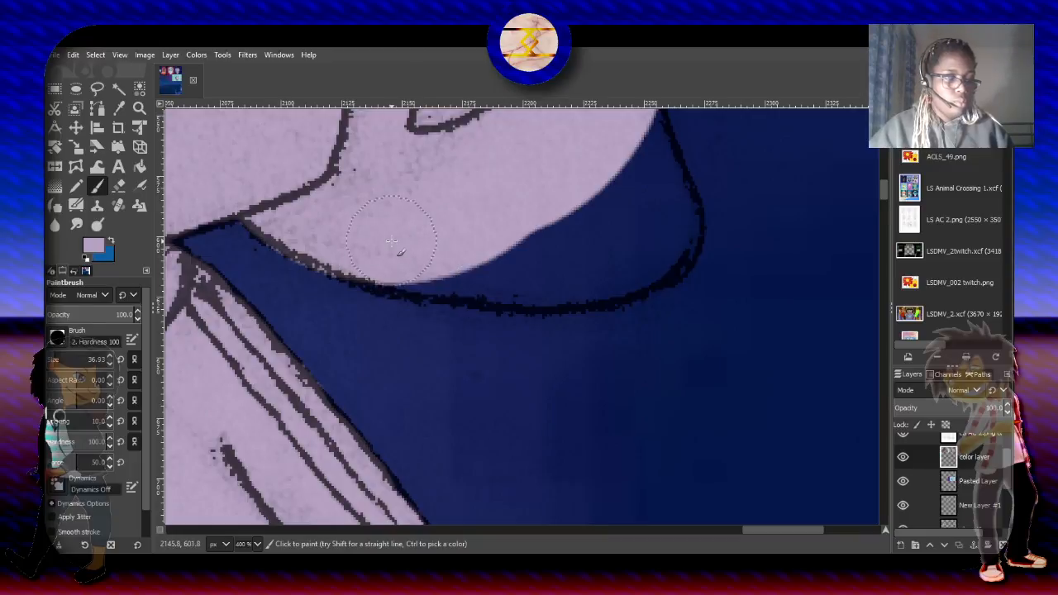
# - Fill the lower curl and the outer side curl of the hair beside the ear with light purple up to the outline
pyautogui.moveTo(388, 241)
pyautogui.mouseDown()
pyautogui.moveTo(452, 258)
pyautogui.moveTo(504, 255)
pyautogui.moveTo(595, 214)
pyautogui.moveTo(661, 220)
pyautogui.moveTo(642, 224)
pyautogui.moveTo(651, 244)
pyautogui.moveTo(658, 232)
pyautogui.moveTo(653, 257)
pyautogui.moveTo(559, 264)
pyautogui.moveTo(484, 252)
pyautogui.moveTo(507, 261)
pyautogui.mouseUp()
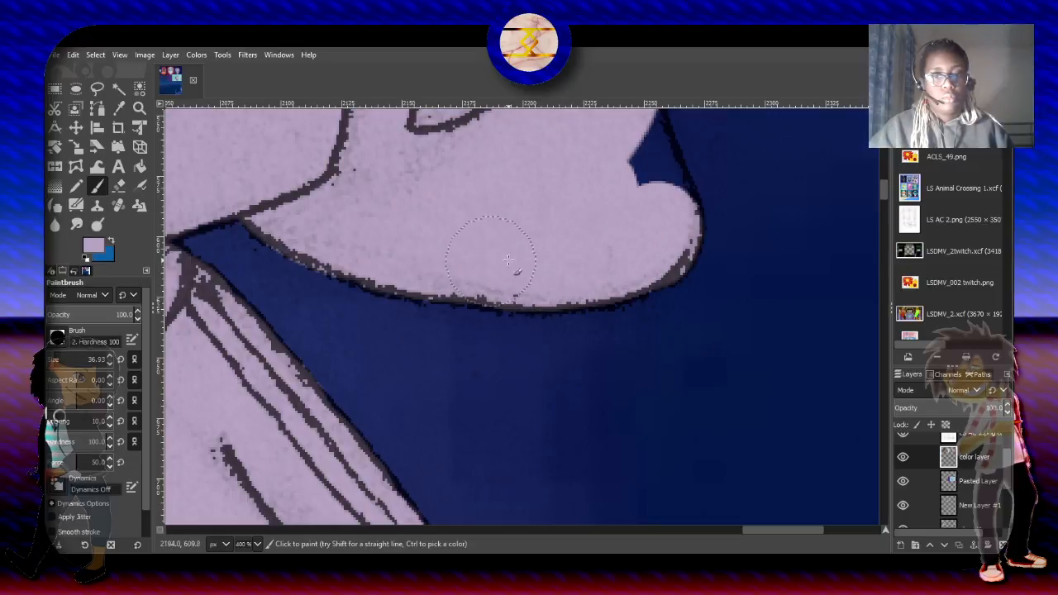
pyautogui.moveTo(888, 184); pyautogui.dragTo(885, 179)
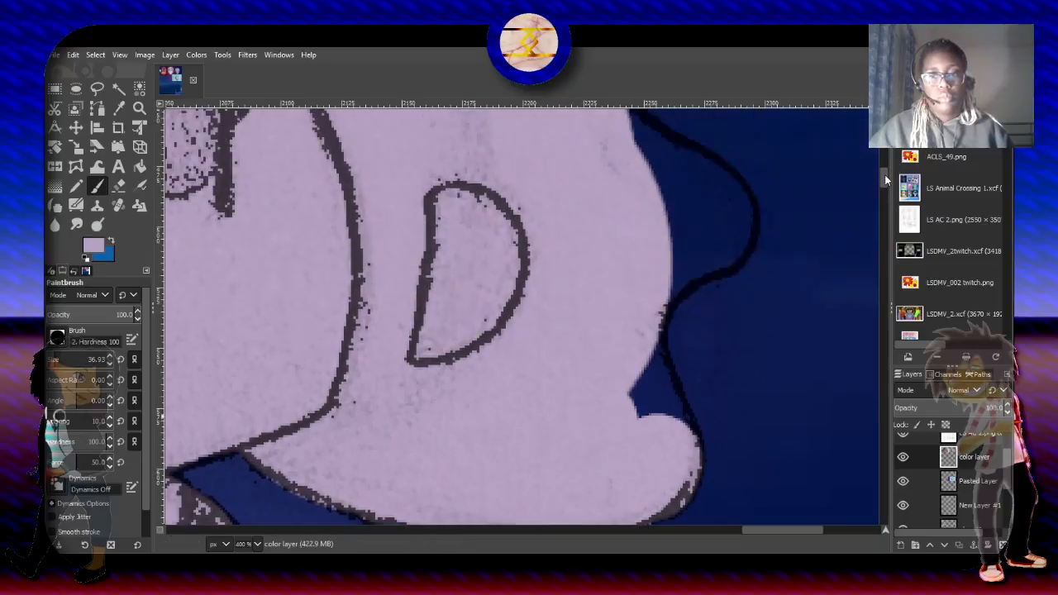
pyautogui.moveTo(661, 405)
pyautogui.mouseDown()
pyautogui.moveTo(667, 431)
pyautogui.moveTo(649, 449)
pyautogui.moveTo(609, 354)
pyautogui.moveTo(619, 281)
pyautogui.moveTo(649, 277)
pyautogui.moveTo(633, 281)
pyautogui.moveTo(704, 233)
pyautogui.moveTo(716, 210)
pyautogui.moveTo(633, 163)
pyautogui.mouseUp()
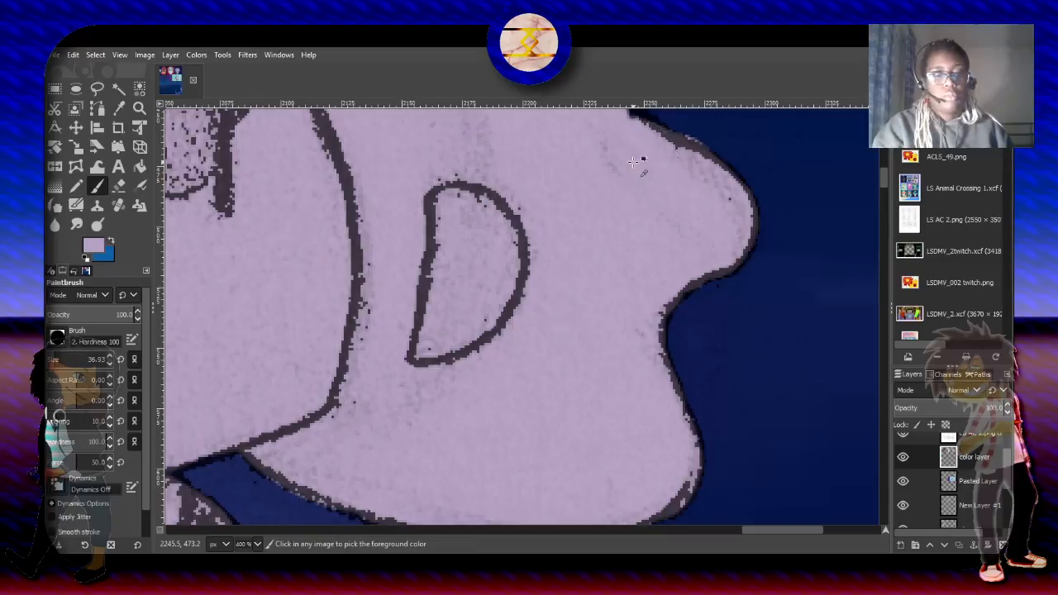
# - Undo the last stroke on the outer side curl, repaint its upper edge, and fill the curl above it with light purple up to the outline
pyautogui.hotkey('ctrl', 'z')
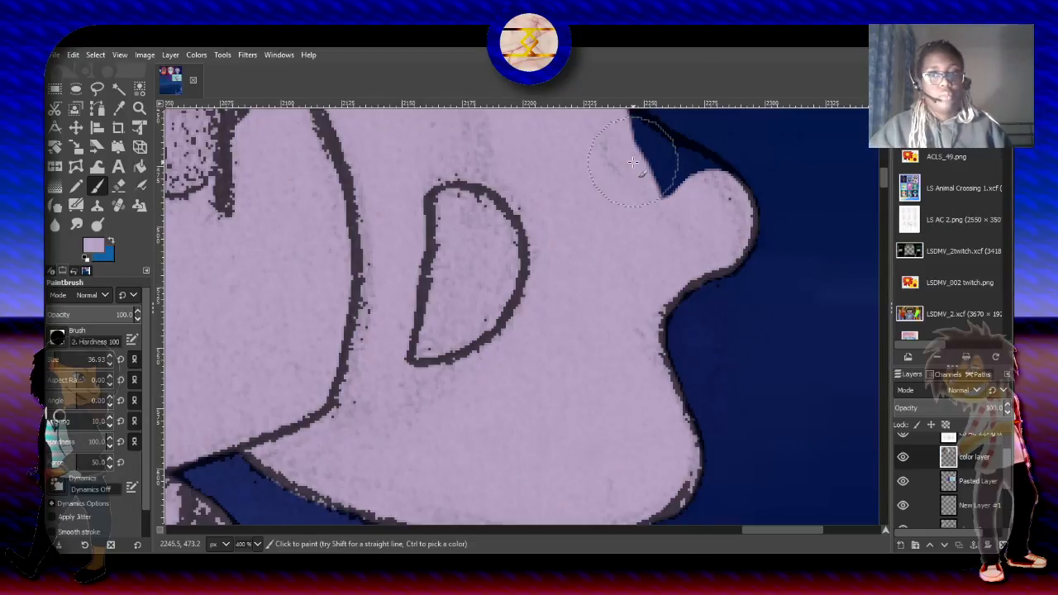
pyautogui.moveTo(613, 140); pyautogui.dragTo(693, 195)
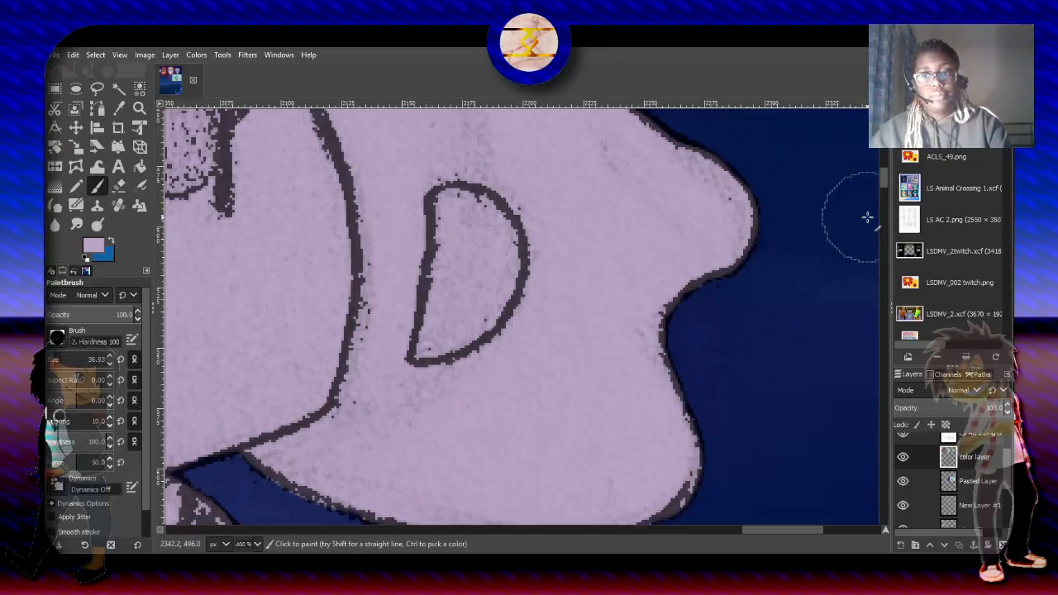
pyautogui.moveTo(881, 178); pyautogui.dragTo(887, 159)
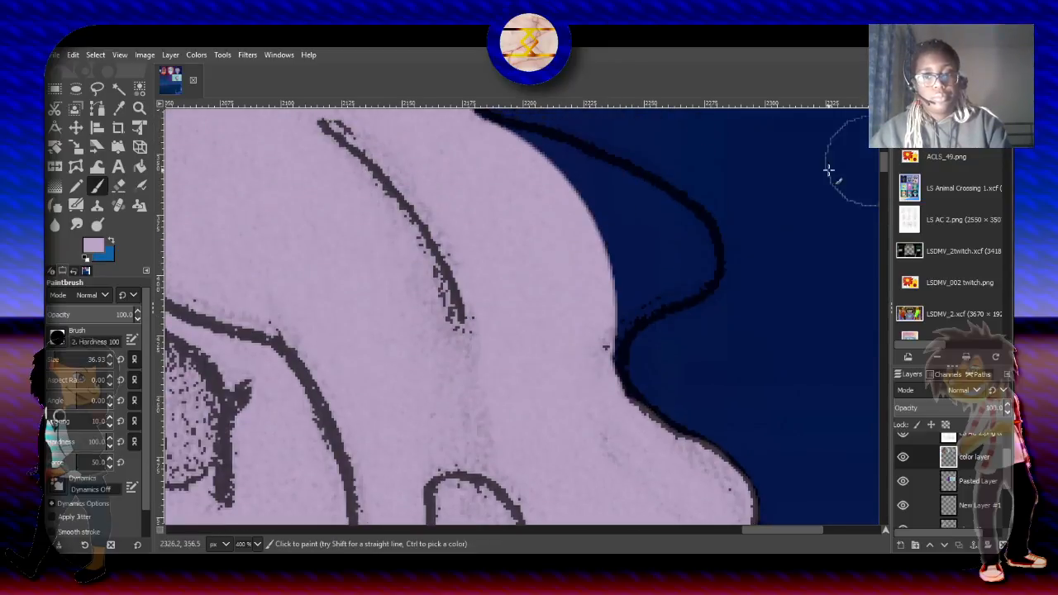
pyautogui.moveTo(677, 253)
pyautogui.mouseDown()
pyautogui.moveTo(622, 277)
pyautogui.moveTo(580, 332)
pyautogui.mouseUp()
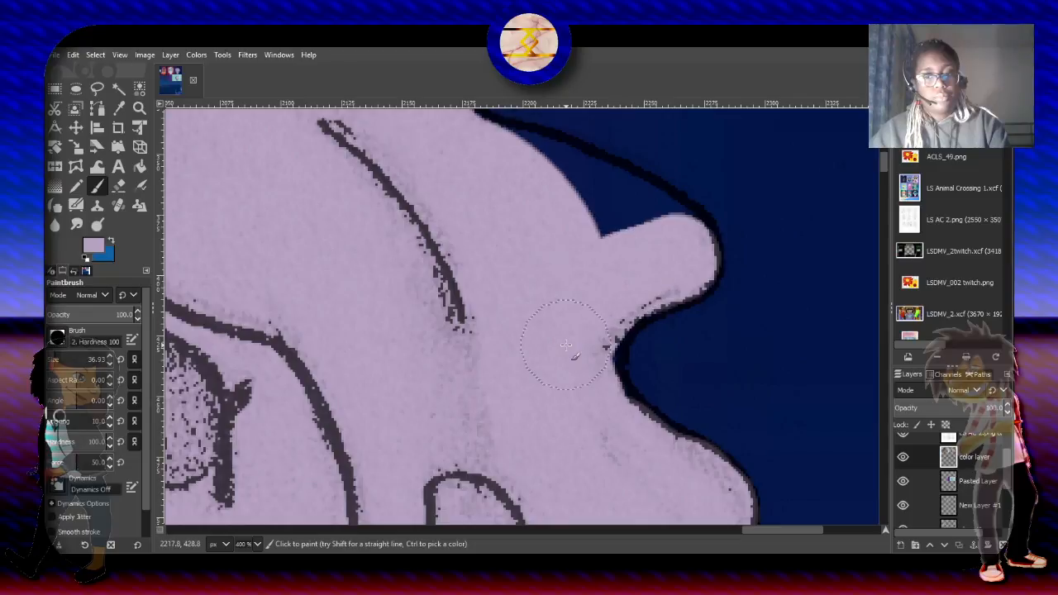
pyautogui.moveTo(641, 273)
pyautogui.mouseDown()
pyautogui.moveTo(604, 303)
pyautogui.moveTo(574, 353)
pyautogui.moveTo(582, 421)
pyautogui.mouseUp()
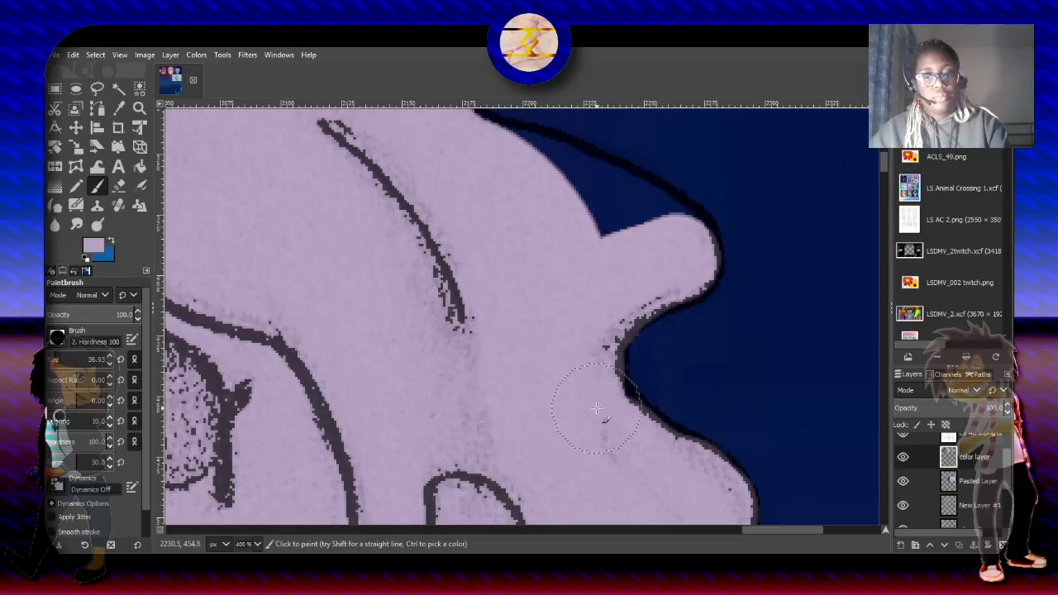
pyautogui.moveTo(674, 235)
pyautogui.mouseDown()
pyautogui.moveTo(543, 190)
pyautogui.moveTo(632, 219)
pyautogui.moveTo(596, 177)
pyautogui.moveTo(596, 198)
pyautogui.moveTo(481, 173)
pyautogui.moveTo(544, 174)
pyautogui.moveTo(451, 149)
pyautogui.mouseUp()
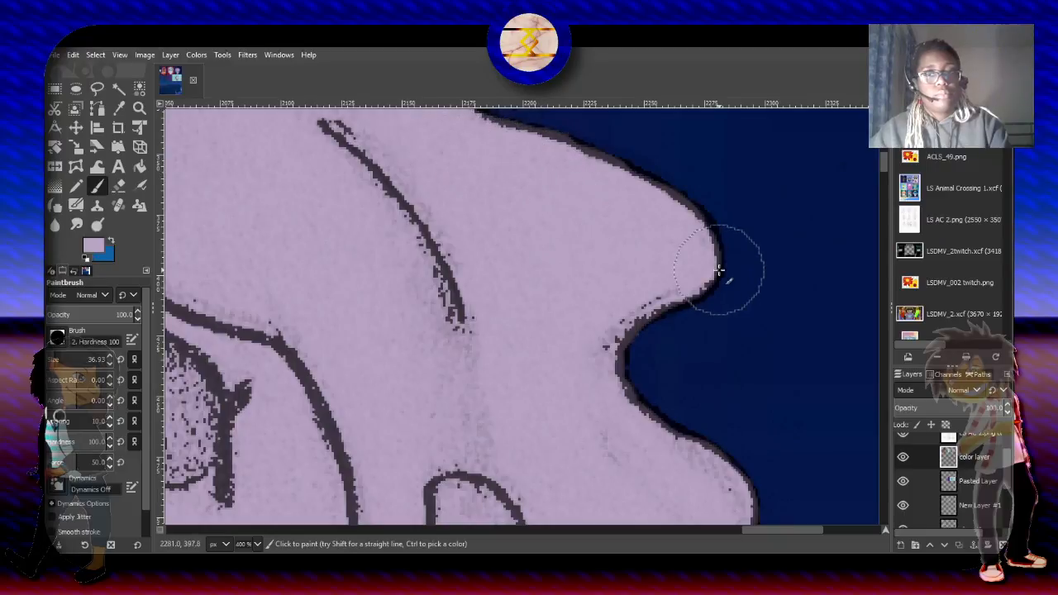
pyautogui.scroll(5, 885, 160)
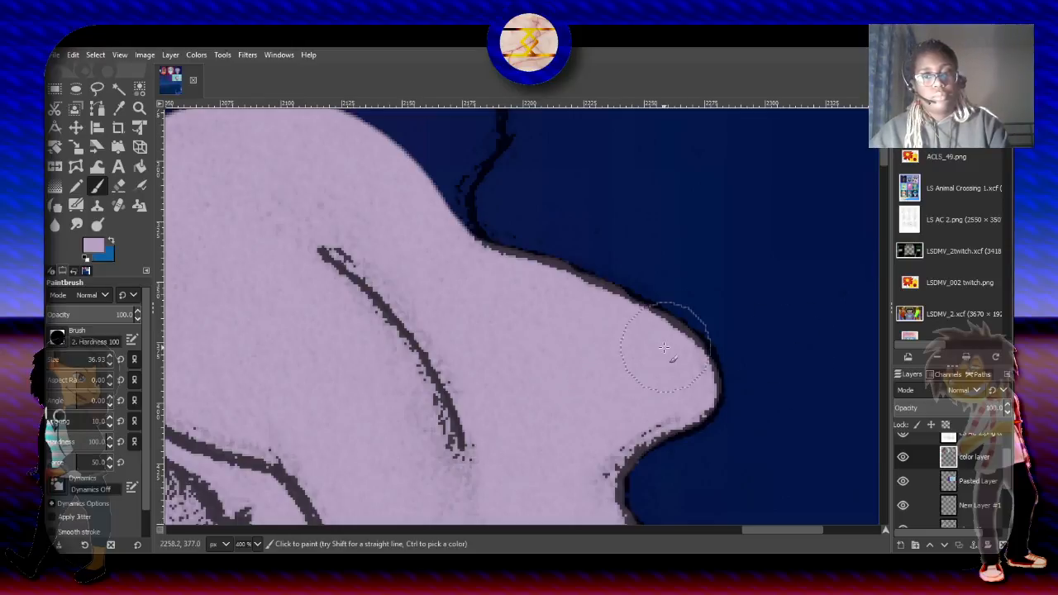
pyautogui.moveTo(618, 335); pyautogui.dragTo(613, 335)
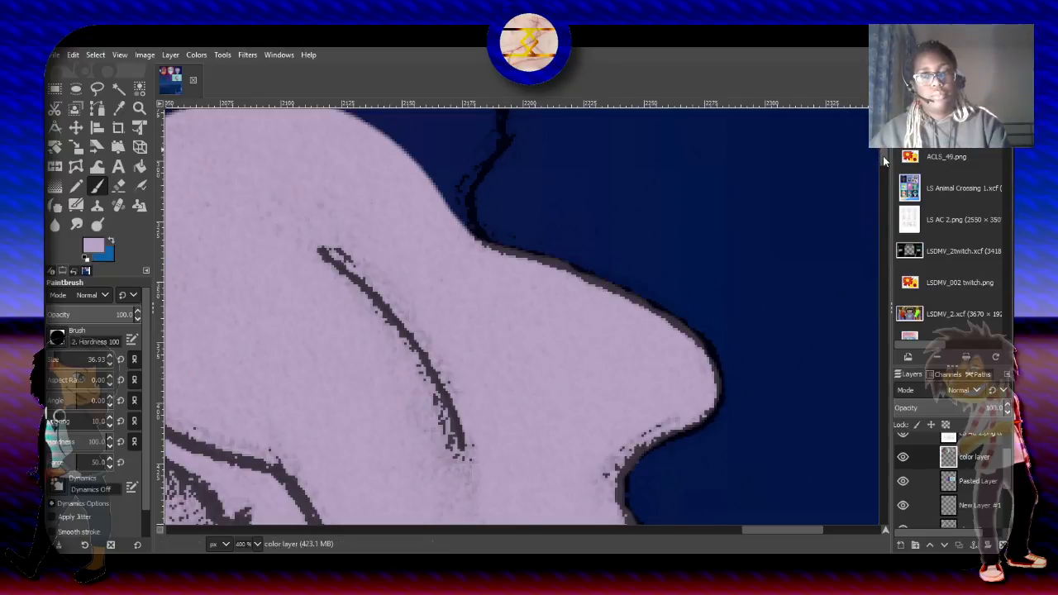
# - Fill the small curl at the upper outer corner of the hair and the adjoining crown edge with light purple
pyautogui.scroll(4, 463, 273)
pyautogui.click(455, 317)
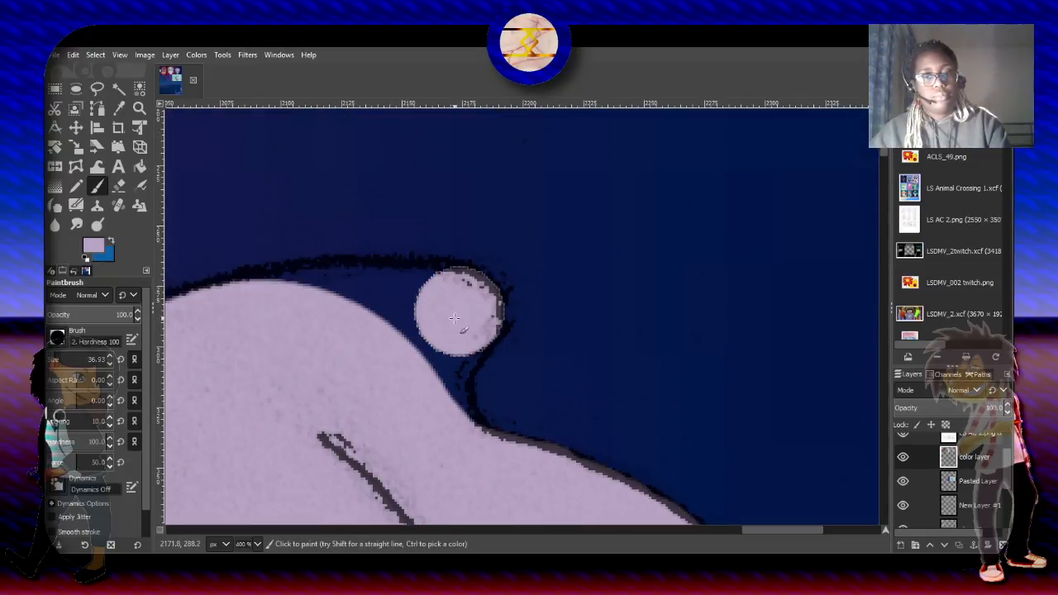
pyautogui.moveTo(455, 316)
pyautogui.mouseDown()
pyautogui.moveTo(413, 372)
pyautogui.moveTo(424, 378)
pyautogui.moveTo(437, 438)
pyautogui.mouseUp()
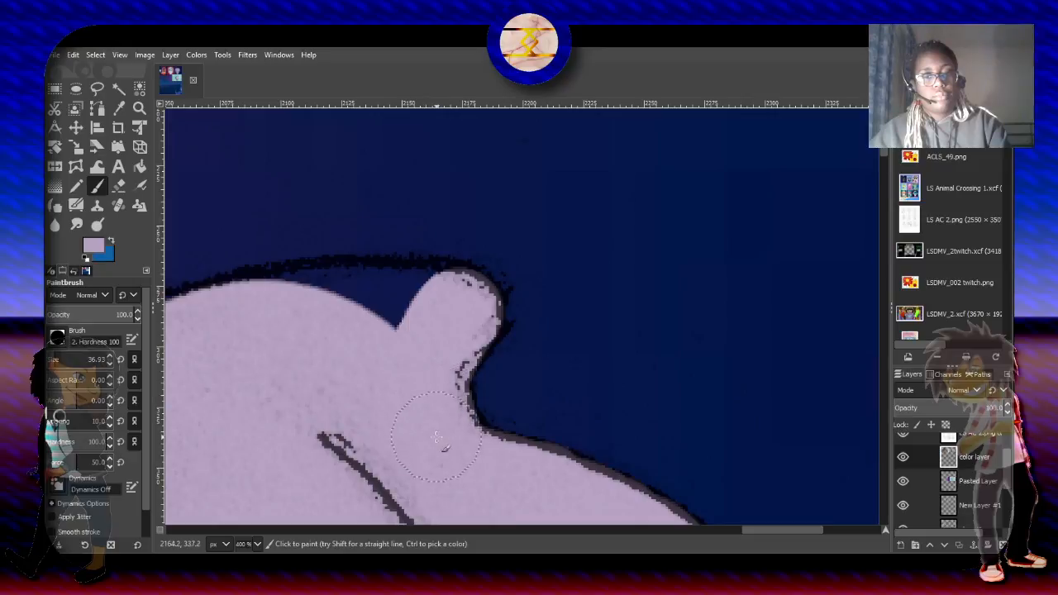
pyautogui.moveTo(437, 295); pyautogui.dragTo(295, 330)
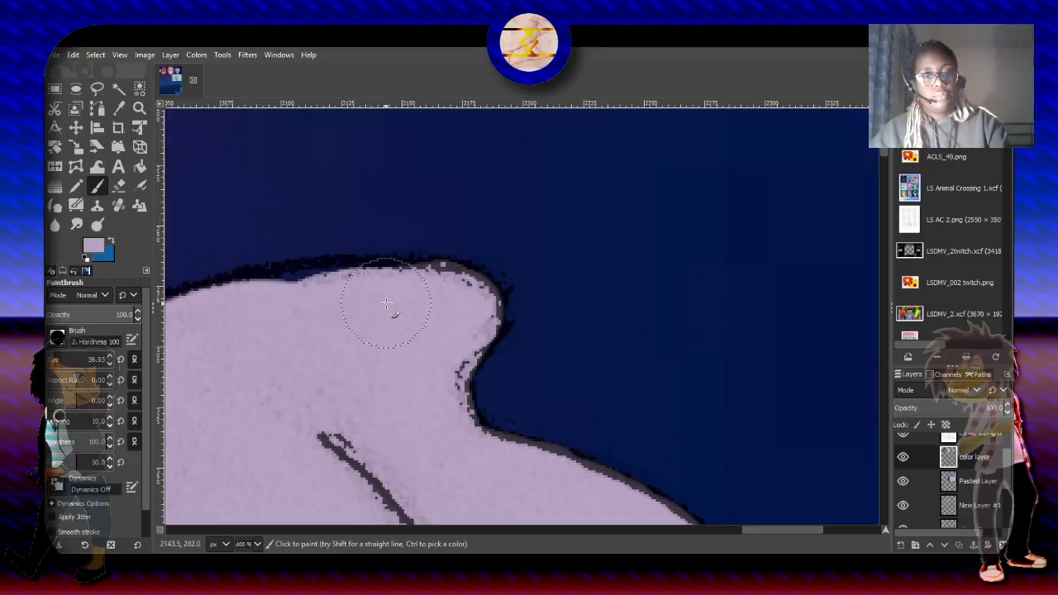
pyautogui.moveTo(385, 303)
pyautogui.mouseDown()
pyautogui.moveTo(301, 307)
pyautogui.moveTo(197, 345)
pyautogui.mouseUp()
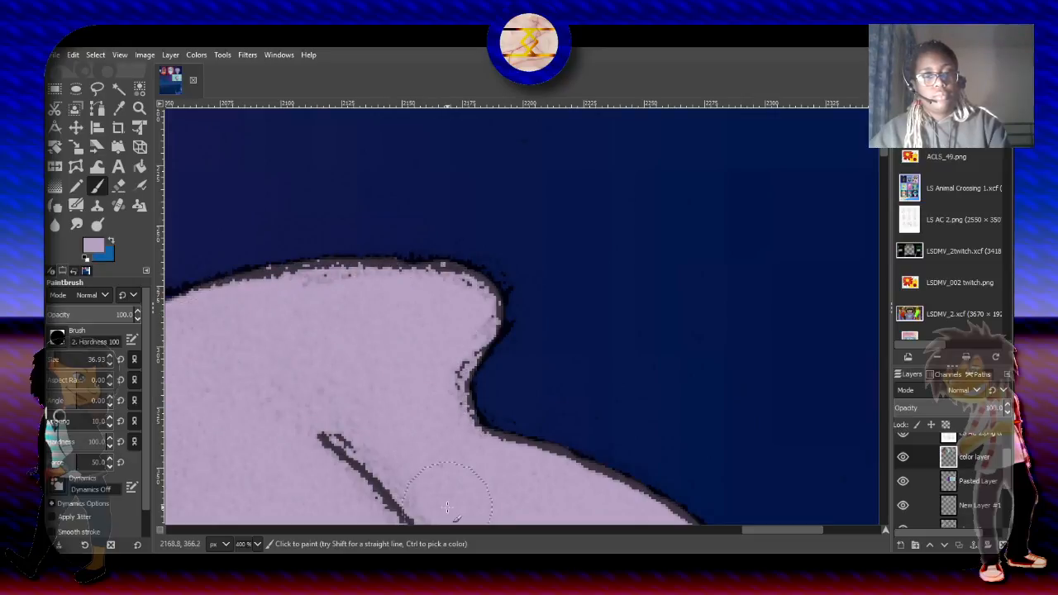
# - Fill the remaining gaps along the top edge of the hair with light purple, working across to the opposite side
pyautogui.moveTo(764, 537); pyautogui.dragTo(712, 530)
pyautogui.moveTo(746, 338)
pyautogui.mouseDown()
pyautogui.moveTo(652, 326)
pyautogui.moveTo(586, 347)
pyautogui.mouseUp()
pyautogui.moveTo(661, 350)
pyautogui.mouseDown()
pyautogui.moveTo(562, 381)
pyautogui.moveTo(585, 365)
pyautogui.moveTo(574, 352)
pyautogui.moveTo(415, 313)
pyautogui.moveTo(376, 319)
pyautogui.mouseUp()
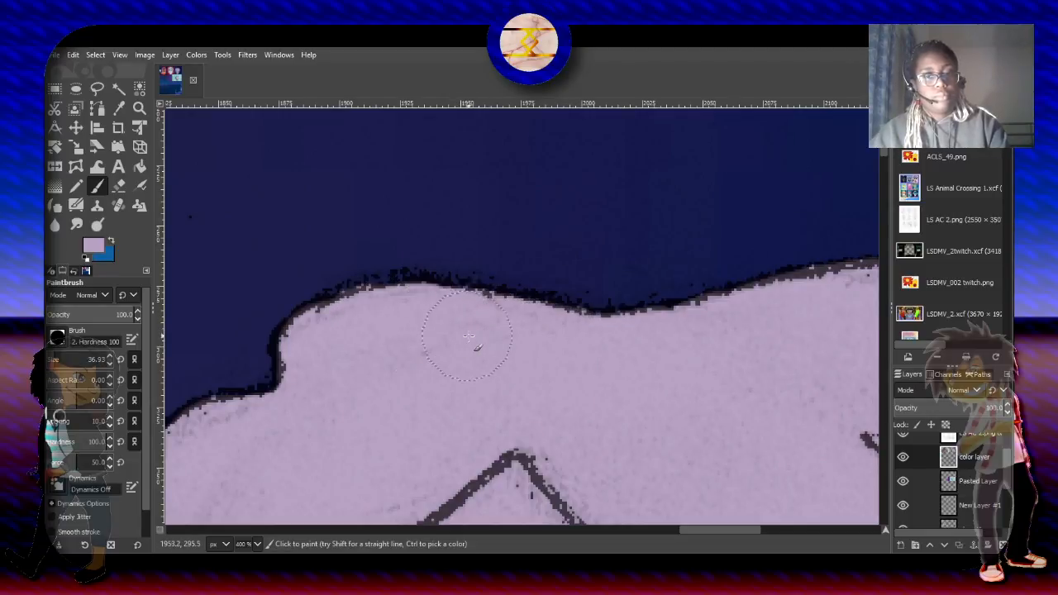
pyautogui.moveTo(463, 330); pyautogui.dragTo(329, 348)
# - Fill the microphone in the lowered hand with light purple, using a brush size of about 12 for both visible parts of the handle
pyautogui.keyDown('ctrl'); pyautogui.scroll(-5, 328, 348); pyautogui.keyUp('ctrl')
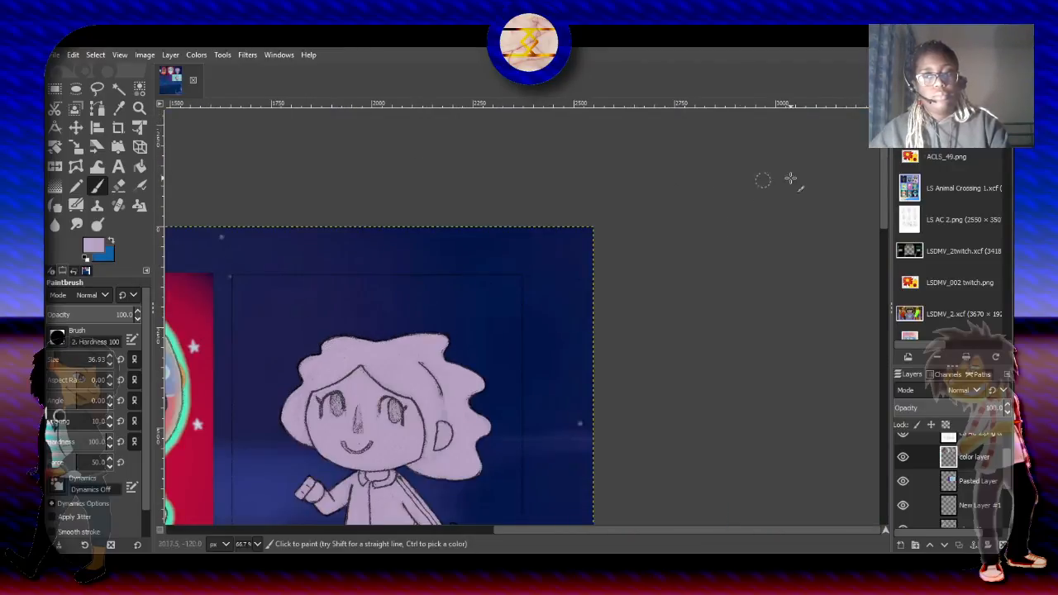
pyautogui.scroll(-5, 882, 198)
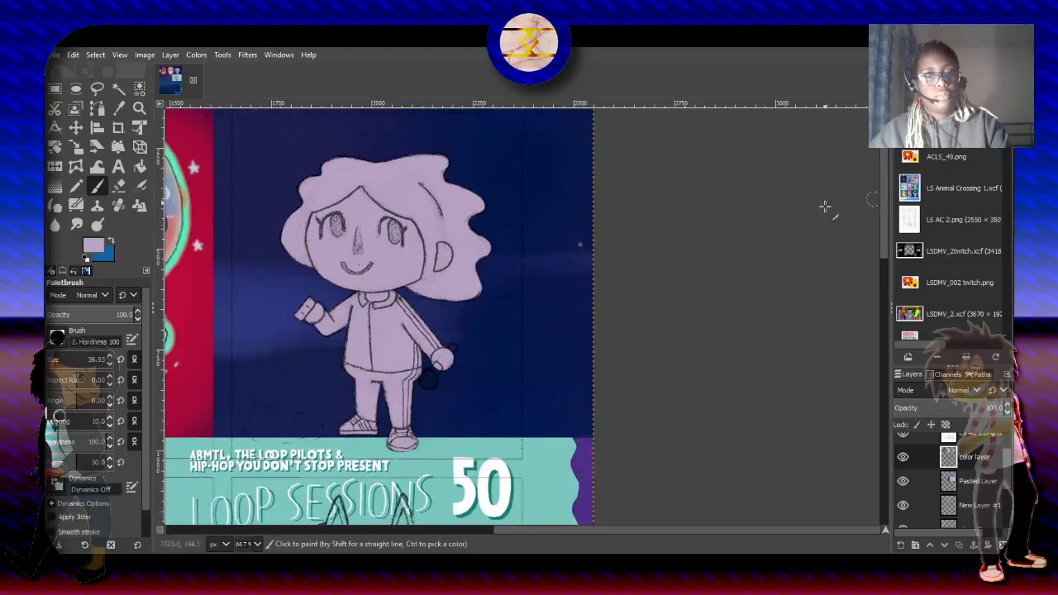
pyautogui.keyDown('ctrl'); pyautogui.scroll(3, 436, 373); pyautogui.keyUp('ctrl')
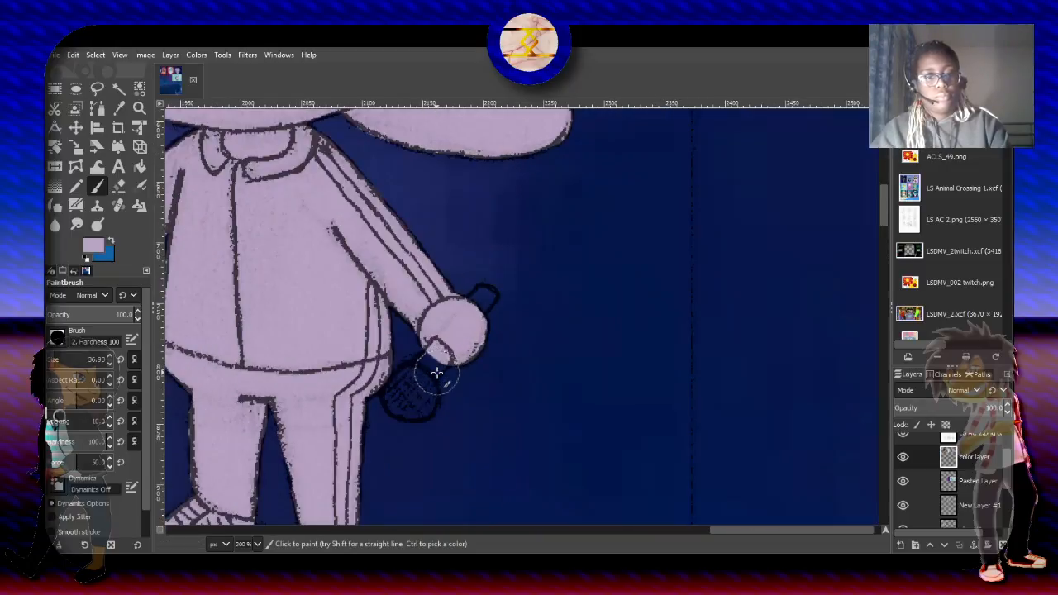
pyautogui.moveTo(437, 373); pyautogui.dragTo(405, 395)
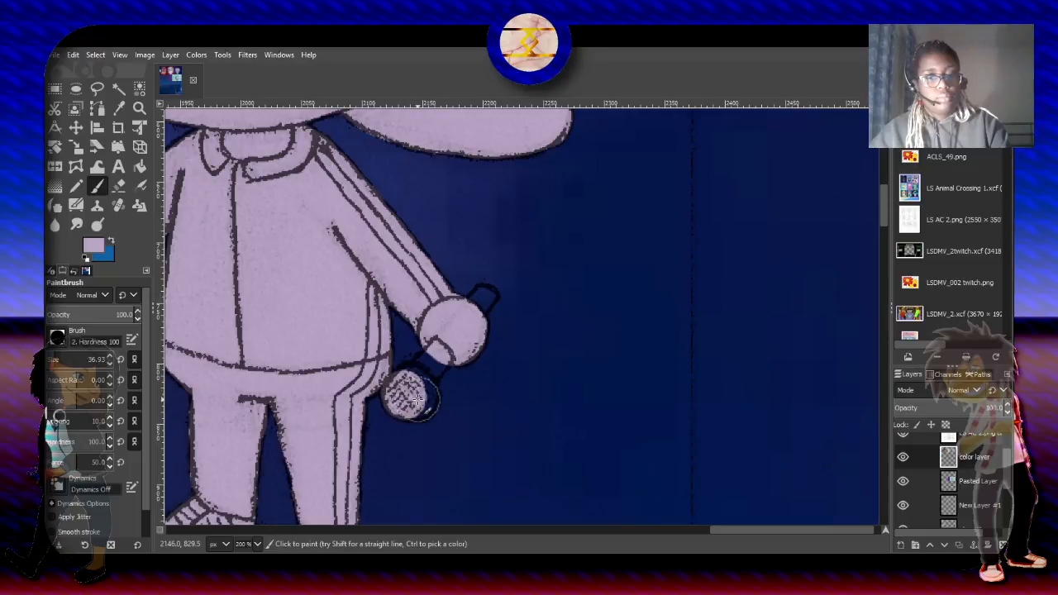
pyautogui.keyDown('ctrl'); pyautogui.scroll(2, 413, 386); pyautogui.keyUp('ctrl')
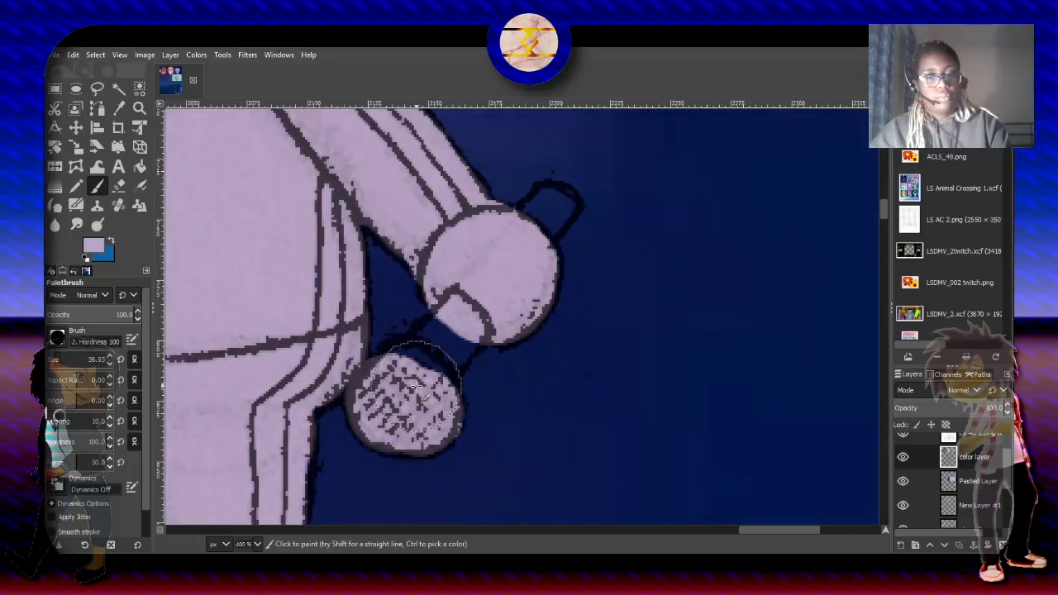
pyautogui.hotkey('ctrl', 'z')
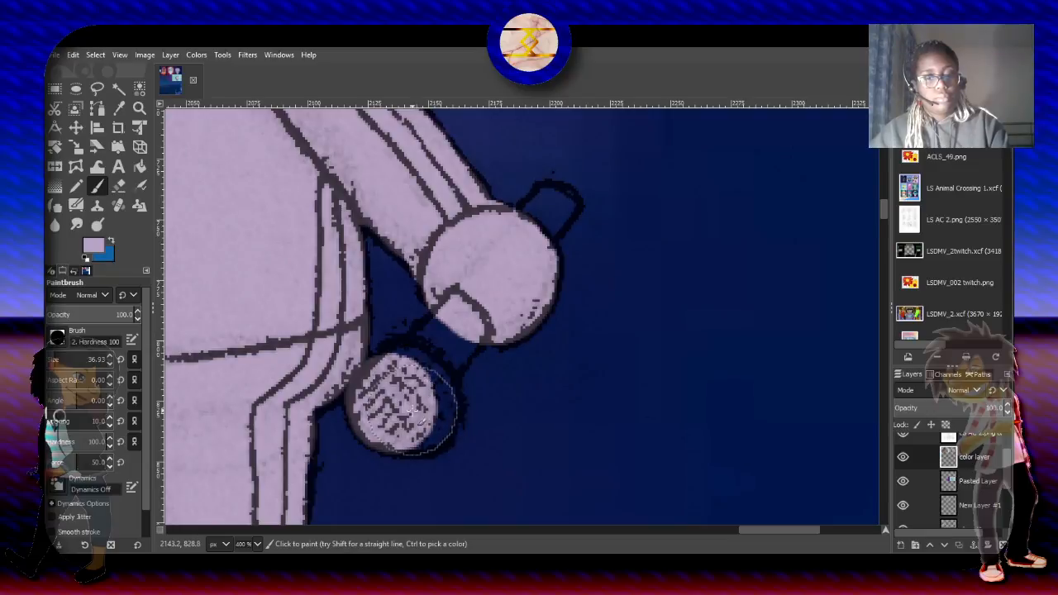
pyautogui.moveTo(414, 411)
pyautogui.mouseDown()
pyautogui.moveTo(442, 404)
pyautogui.moveTo(434, 376)
pyautogui.moveTo(409, 355)
pyautogui.moveTo(406, 382)
pyautogui.mouseUp()
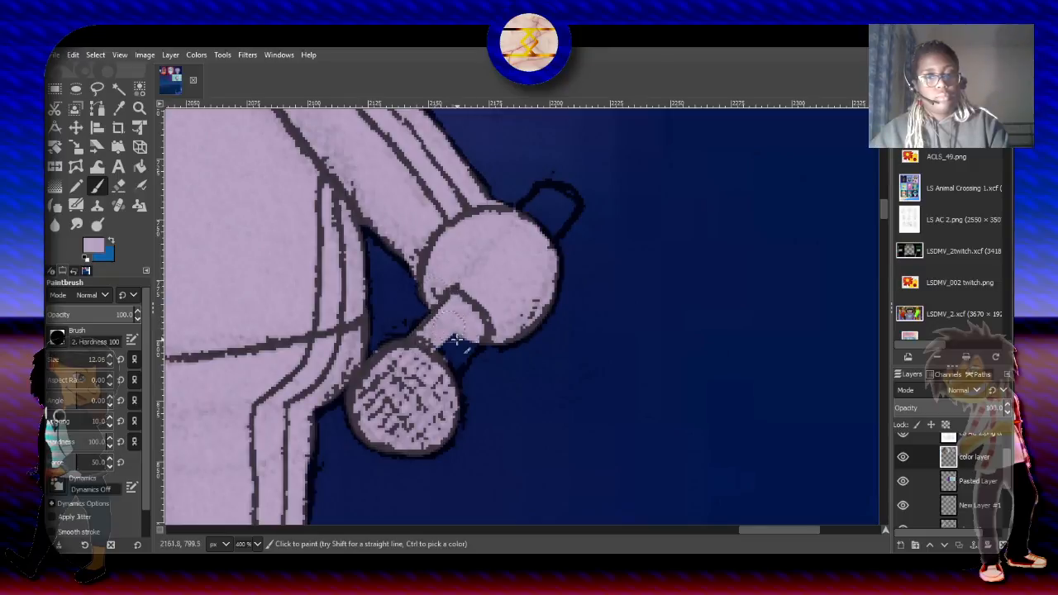
pyautogui.moveTo(468, 337); pyautogui.dragTo(447, 360)
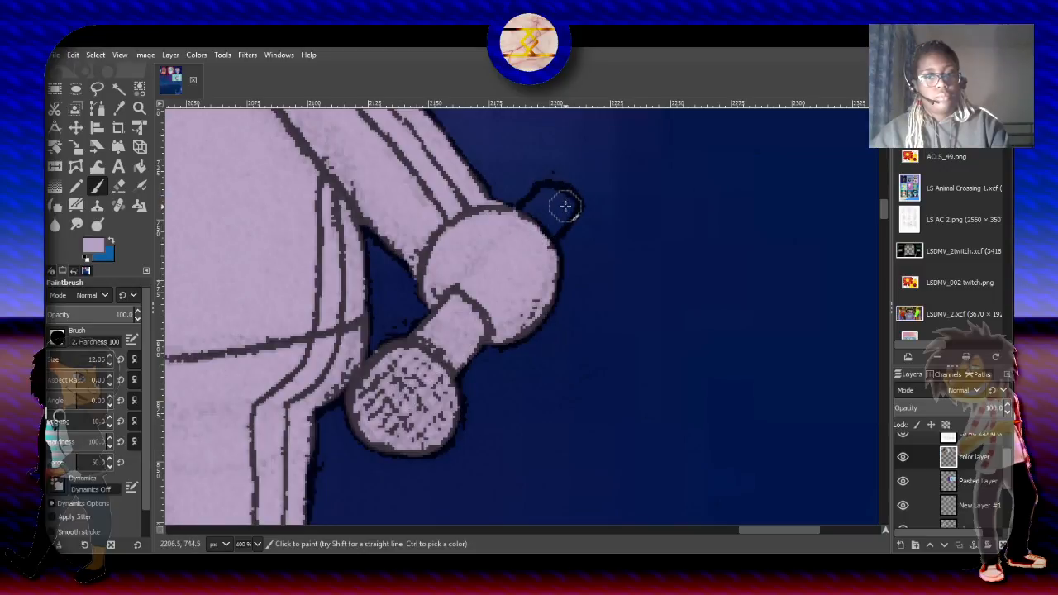
pyautogui.moveTo(565, 206)
pyautogui.mouseDown()
pyautogui.moveTo(529, 246)
pyautogui.moveTo(563, 200)
pyautogui.moveTo(545, 199)
pyautogui.moveTo(526, 243)
pyautogui.mouseUp()
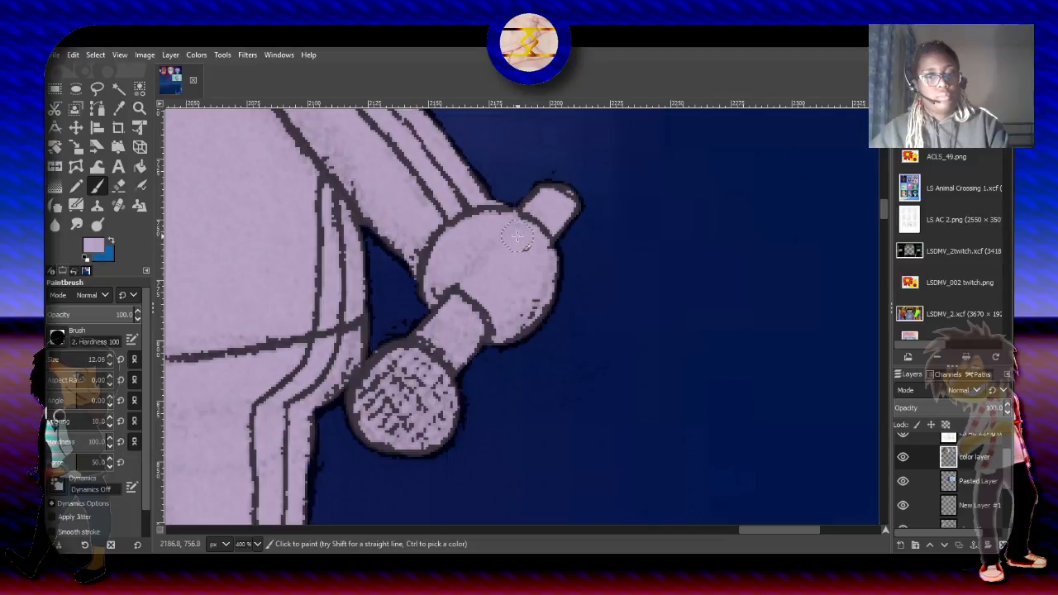
# - Sample the dark purple of the seated figure's hair in the Loop Sessions poster from the Pasted Layer as the foreground color
pyautogui.moveTo(751, 527); pyautogui.dragTo(695, 532)
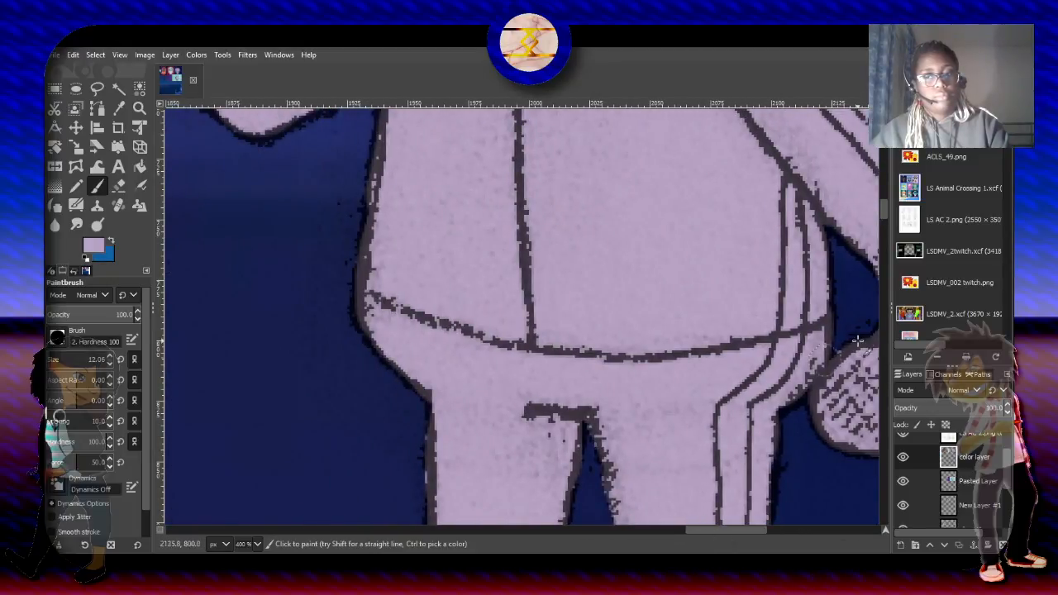
pyautogui.moveTo(882, 220); pyautogui.dragTo(879, 172)
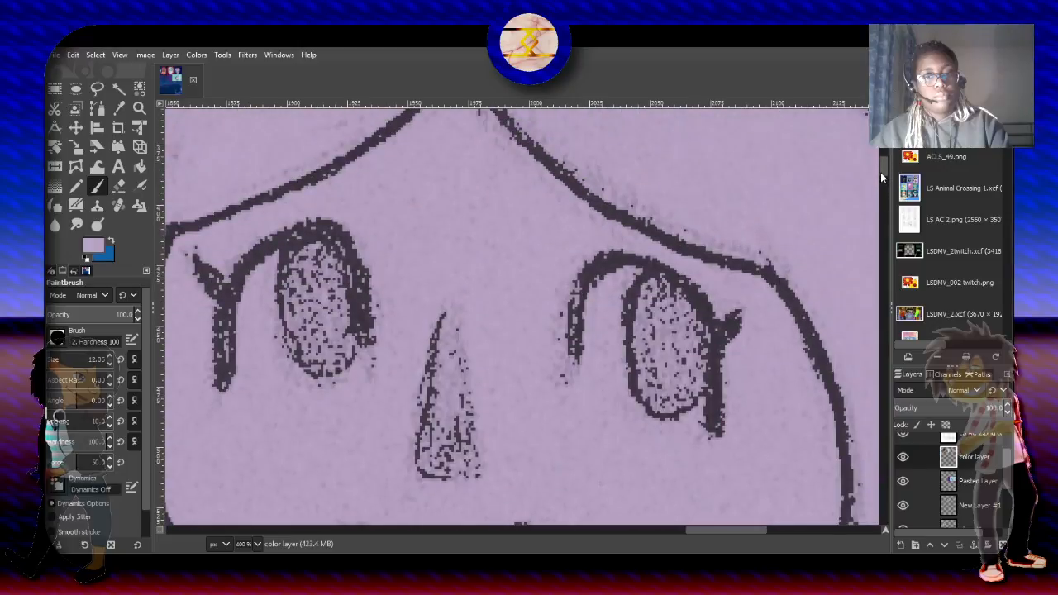
pyautogui.scroll(-5, 723, 210)
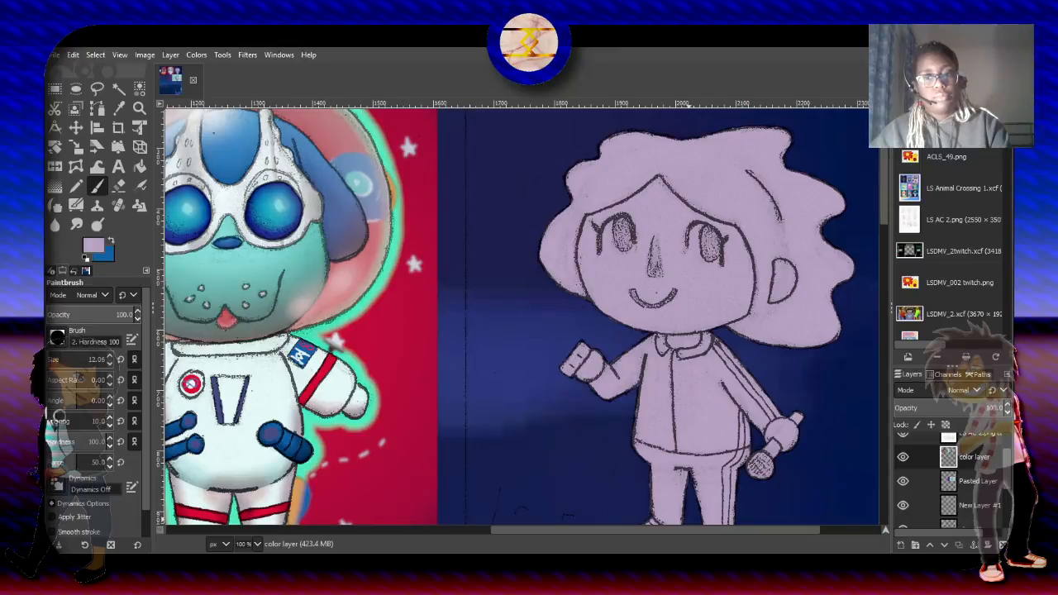
pyautogui.moveTo(723, 533); pyautogui.dragTo(781, 529)
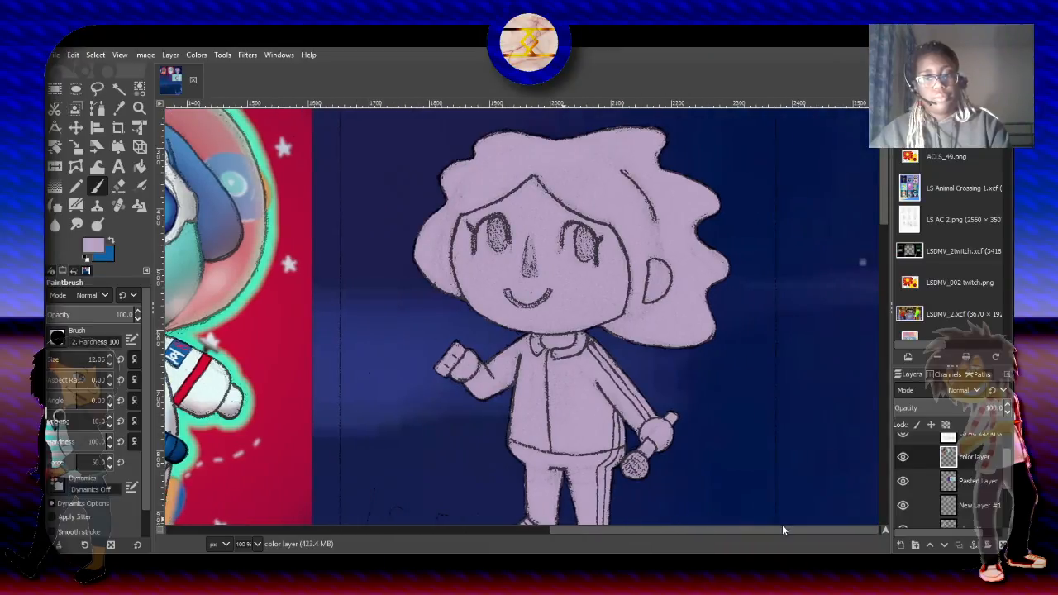
pyautogui.moveTo(884, 220); pyautogui.dragTo(889, 238)
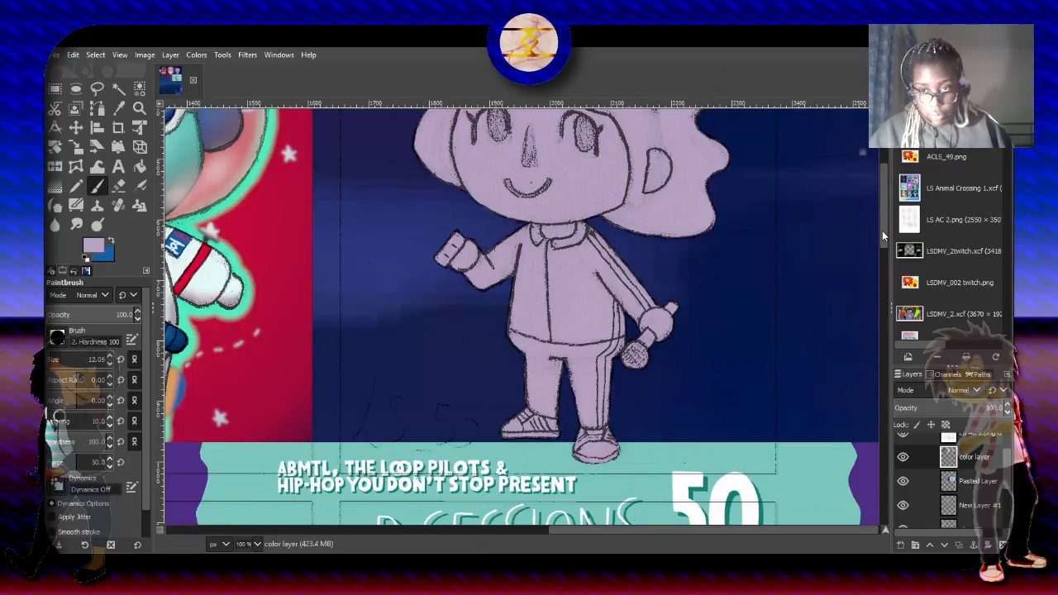
pyautogui.moveTo(883, 233); pyautogui.dragTo(886, 291)
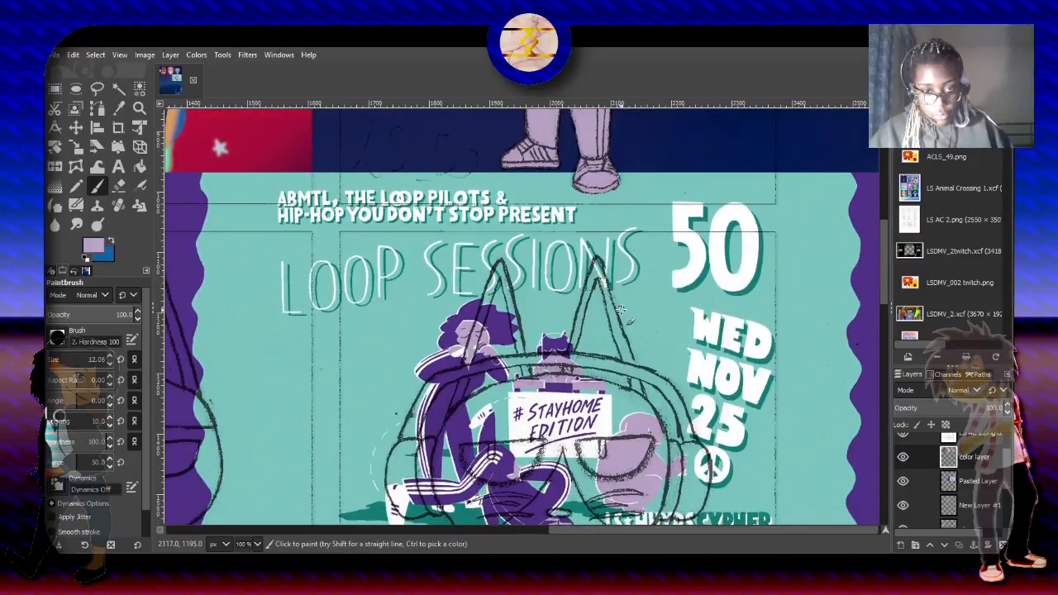
pyautogui.click(118, 107)
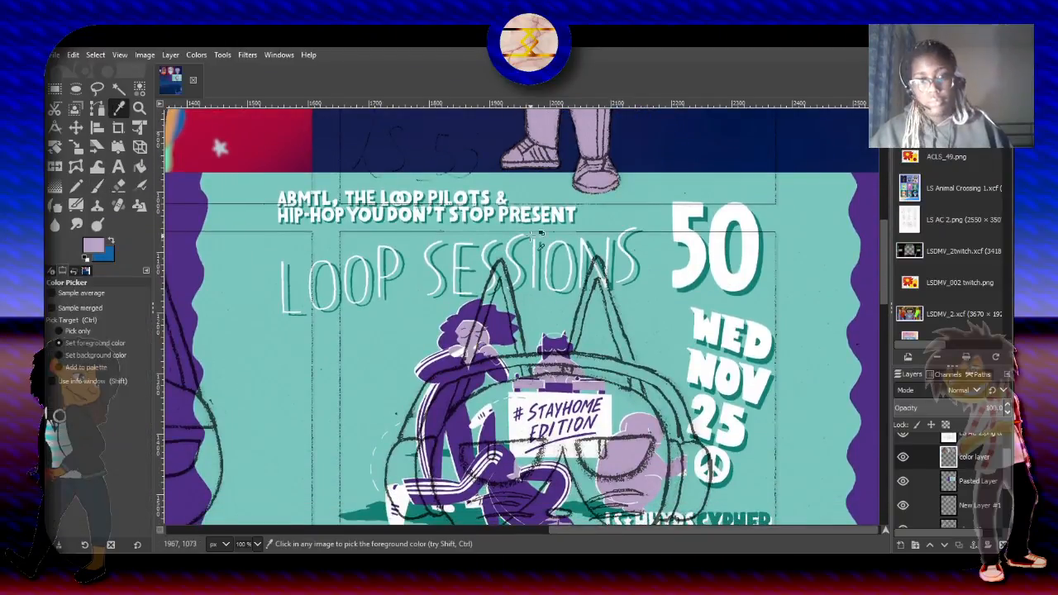
pyautogui.click(973, 482)
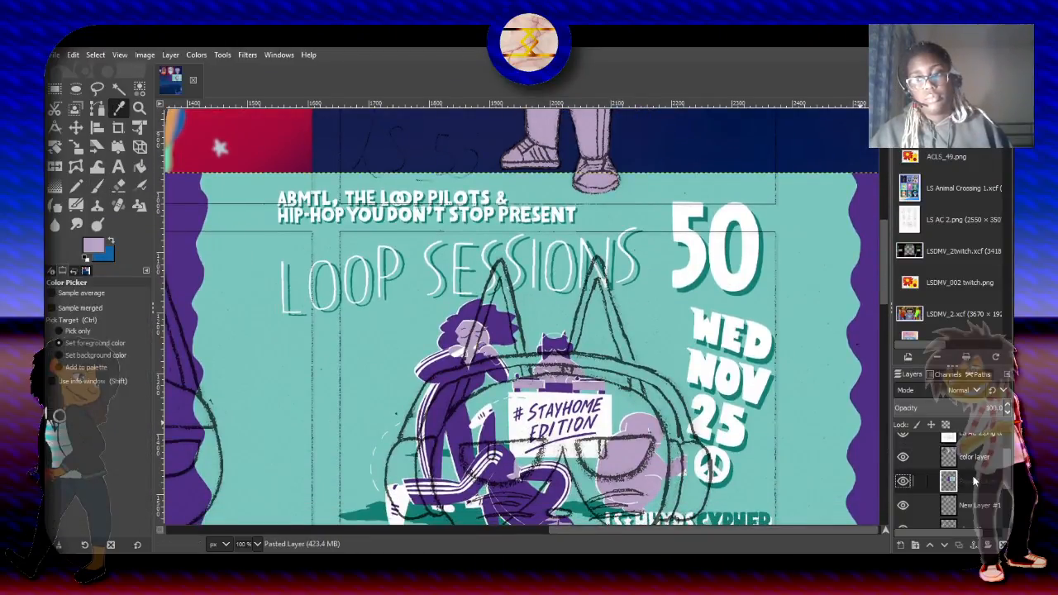
pyautogui.click(476, 305)
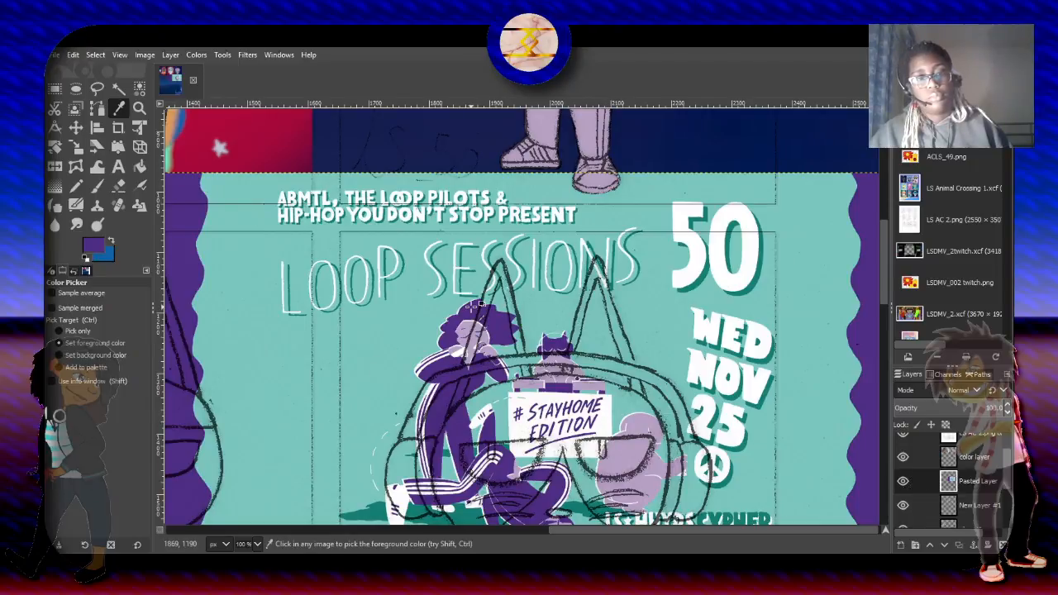
# - Select the empty area around the figures on the color layer with Select by Color
pyautogui.moveTo(884, 288); pyautogui.dragTo(895, 212)
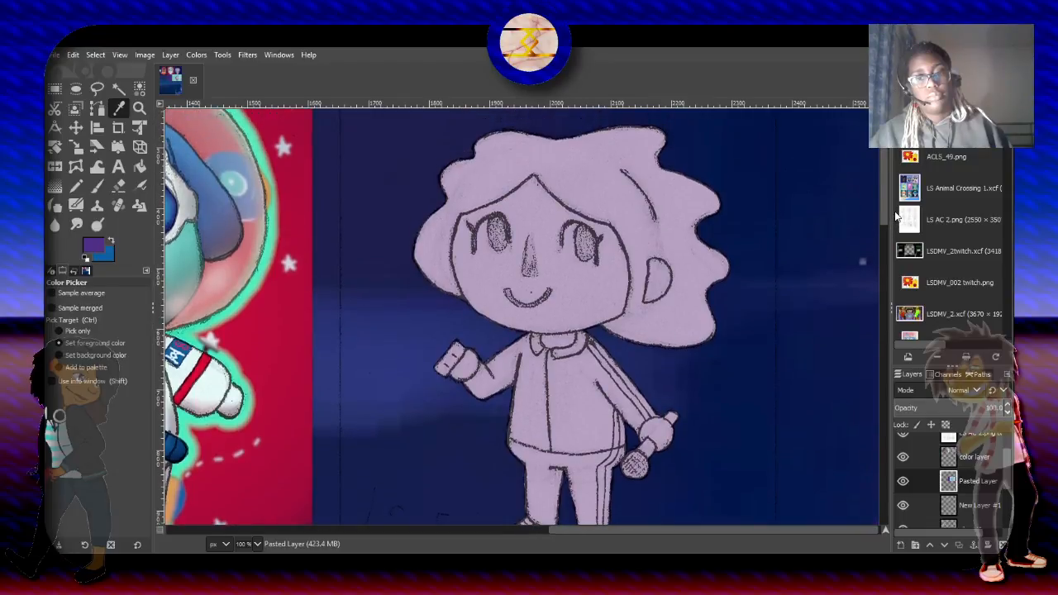
pyautogui.click(138, 88)
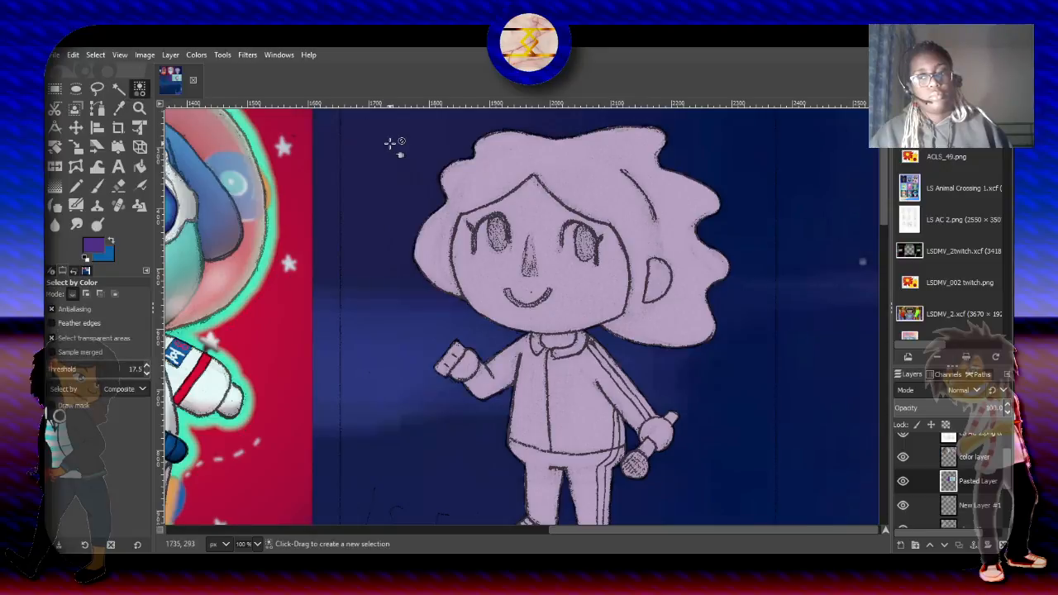
pyautogui.click(983, 457)
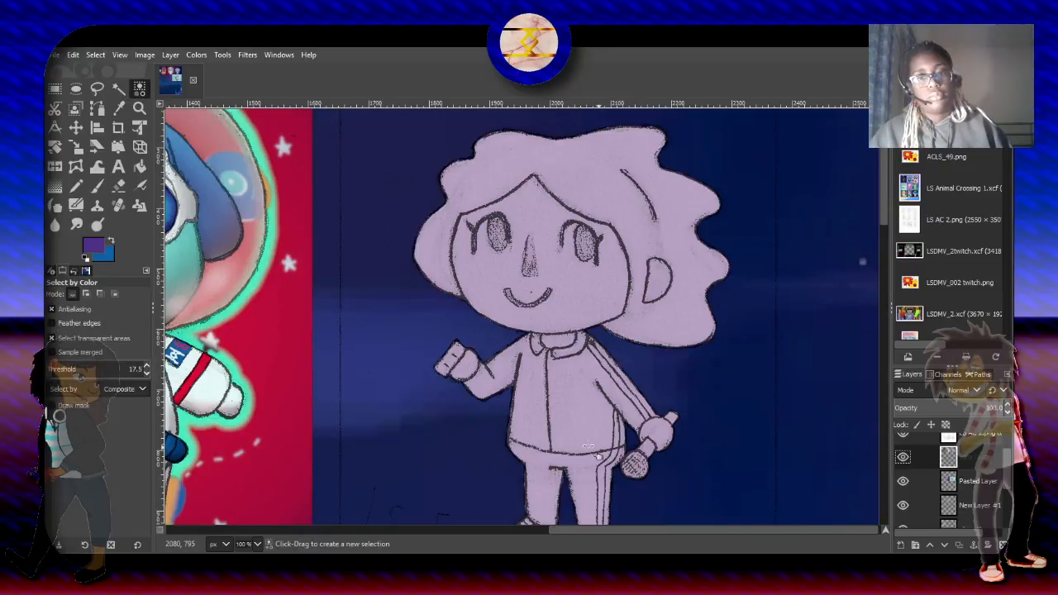
pyautogui.click(279, 141)
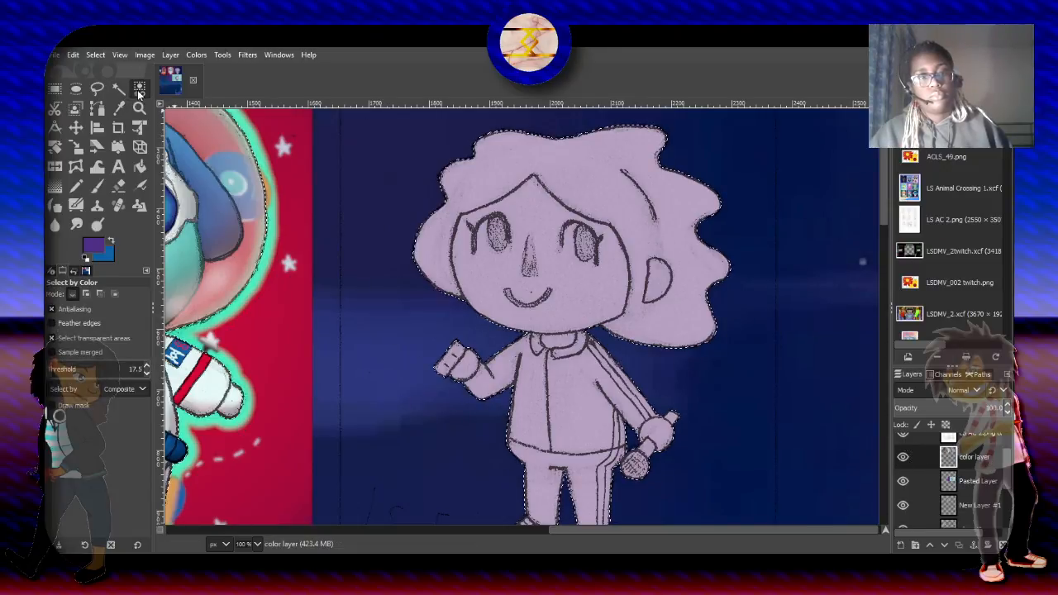
# - Invert the selection so it covers the figures and activate the Paintbrush
pyautogui.click(95, 54)
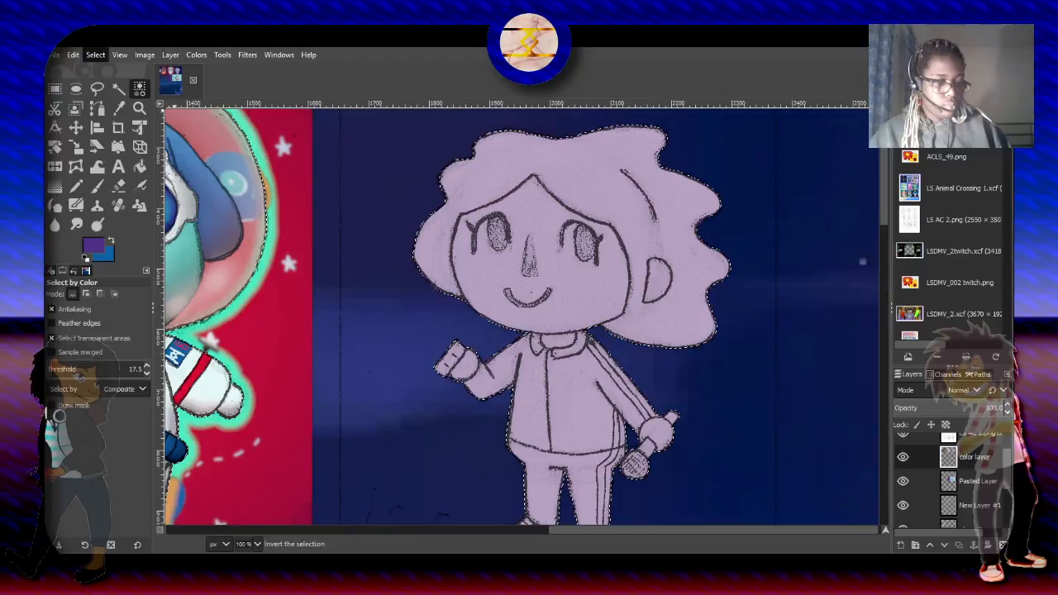
pyautogui.click(112, 94)
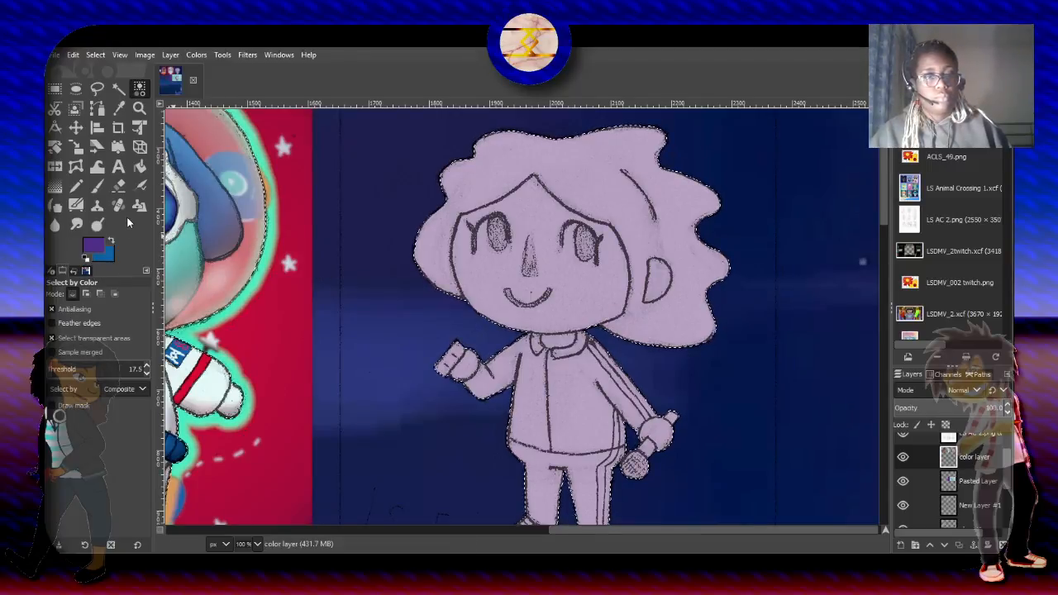
pyautogui.click(97, 186)
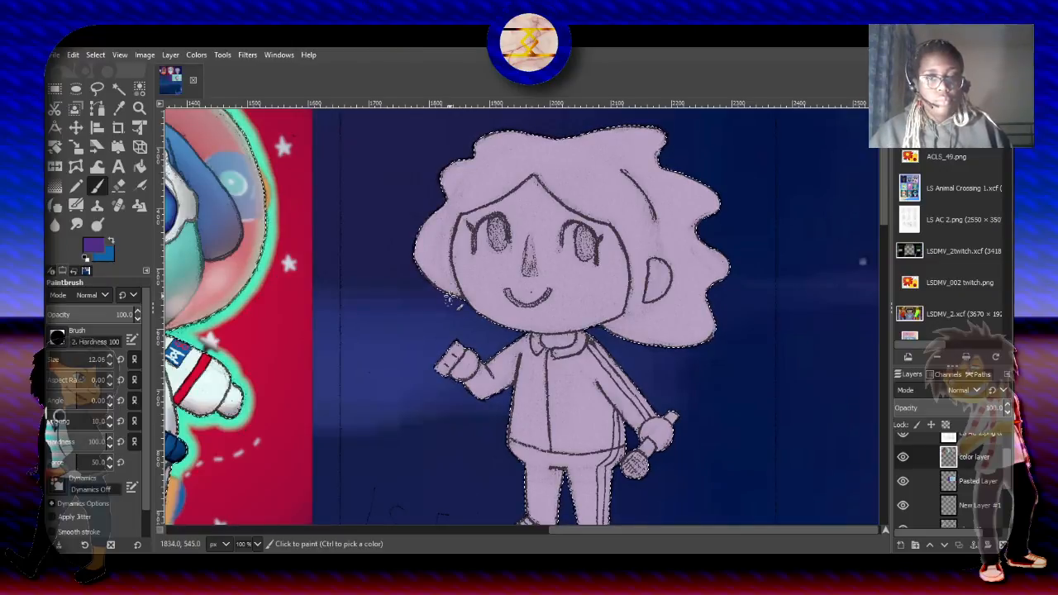
# - Paint the hair lock beside the cheek opposite the visible ear dark purple, using a brush size of about 51
pyautogui.keyDown('ctrl'); pyautogui.scroll(1, 408, 213); pyautogui.keyUp('ctrl')
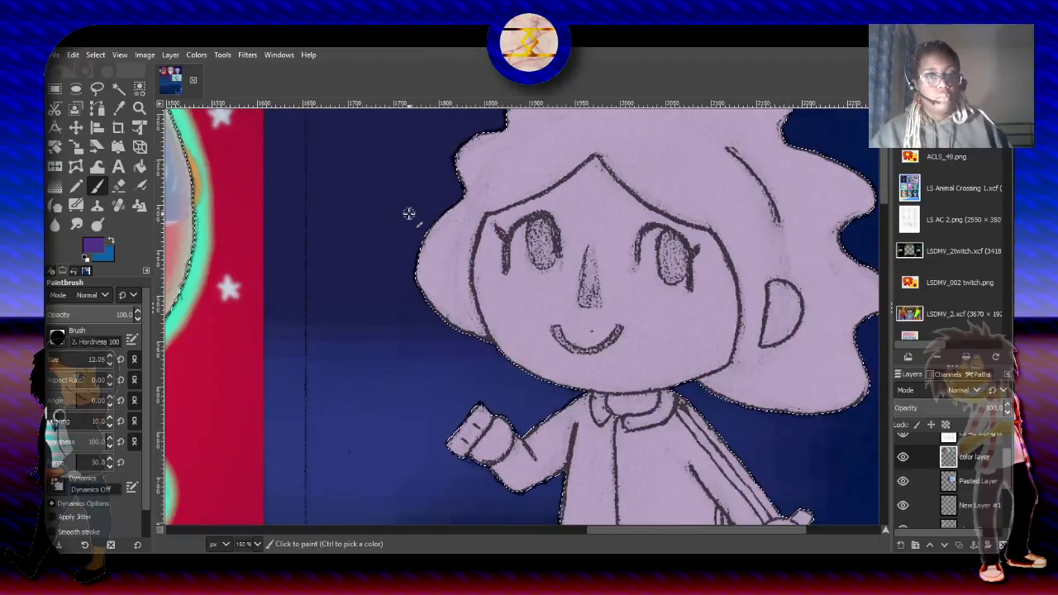
pyautogui.click(88, 358)
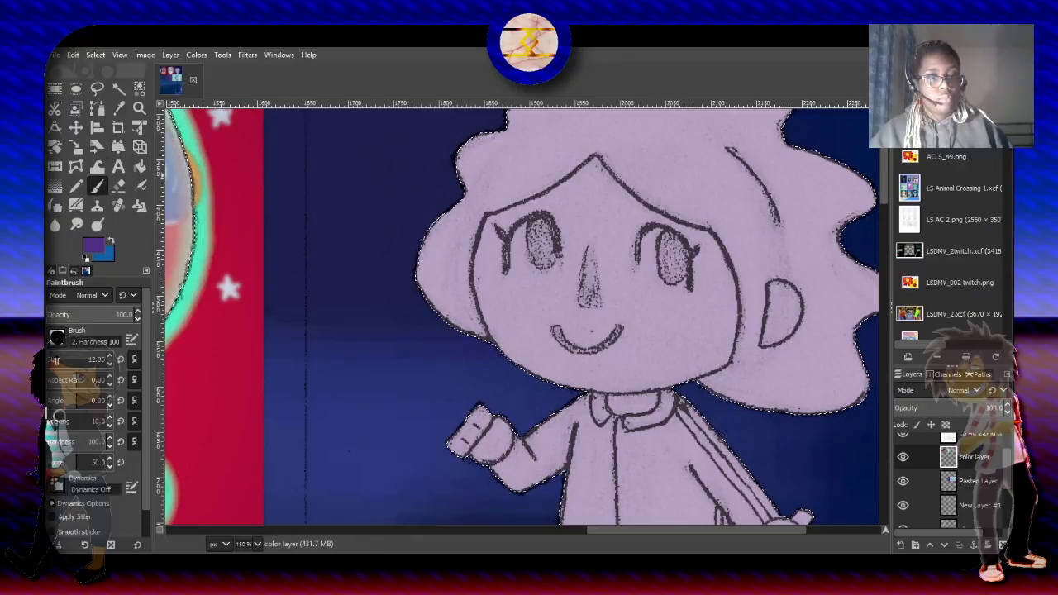
pyautogui.moveTo(419, 321); pyautogui.dragTo(422, 325)
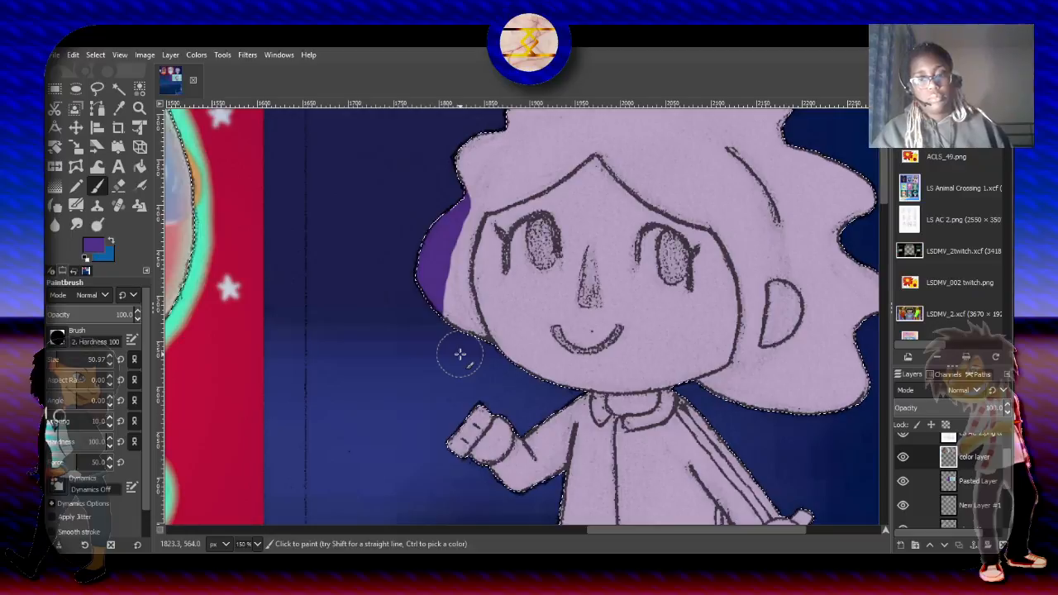
pyautogui.scroll(-1, 459, 353)
pyautogui.scroll(3, 460, 353)
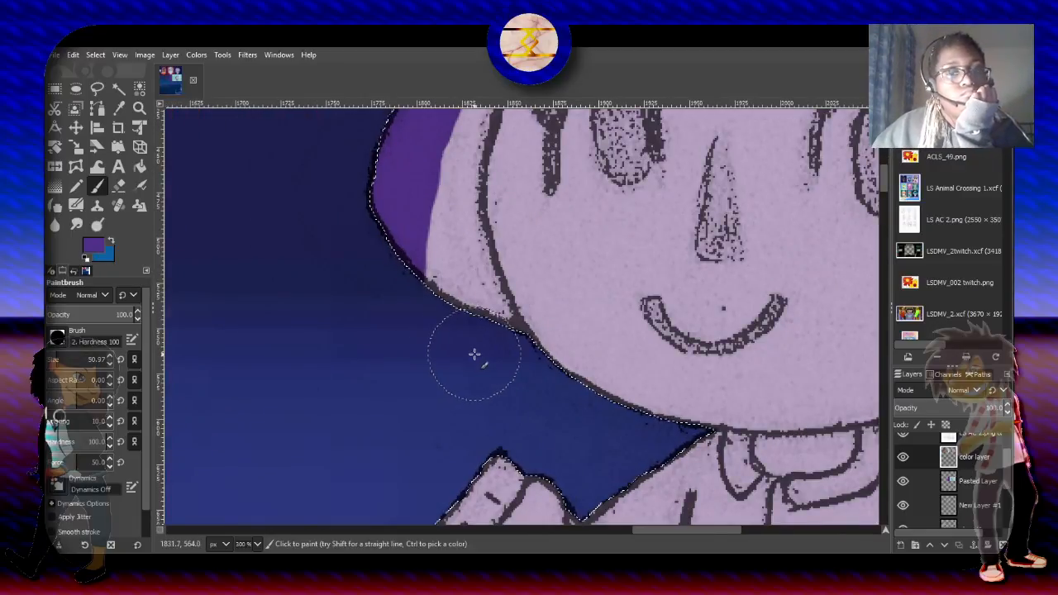
pyautogui.click(481, 350)
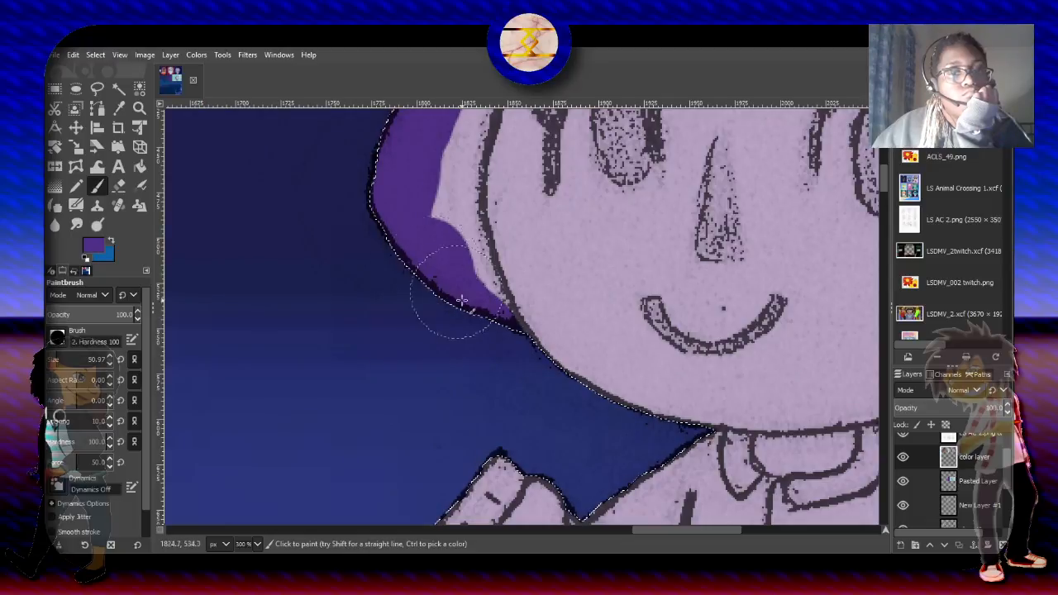
pyautogui.moveTo(456, 295)
pyautogui.mouseDown()
pyautogui.moveTo(432, 234)
pyautogui.moveTo(468, 319)
pyautogui.moveTo(452, 251)
pyautogui.moveTo(456, 286)
pyautogui.moveTo(428, 209)
pyautogui.moveTo(437, 226)
pyautogui.moveTo(426, 158)
pyautogui.moveTo(435, 192)
pyautogui.moveTo(436, 140)
pyautogui.mouseUp()
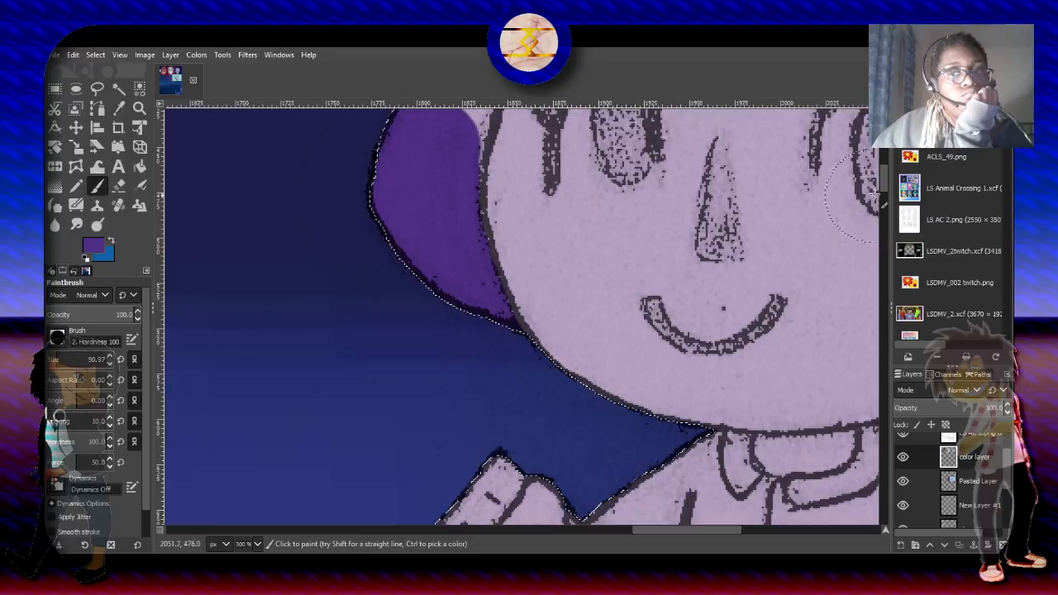
# - Continue the dark purple up the side curls and over the forehead to the peak of the hairline
pyautogui.scroll(5, 875, 190)
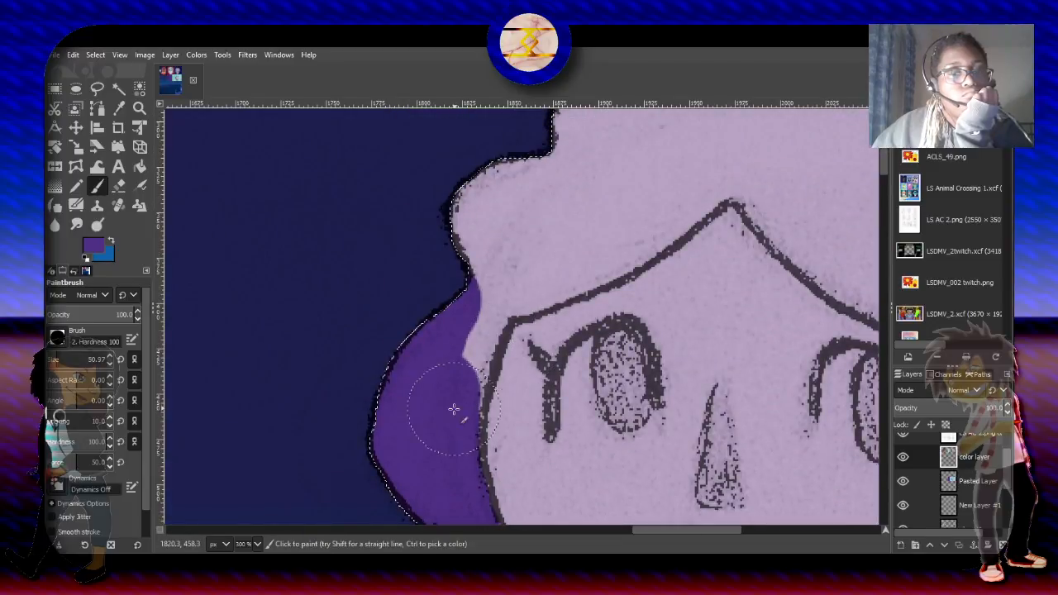
pyautogui.moveTo(439, 420)
pyautogui.mouseDown()
pyautogui.moveTo(442, 352)
pyautogui.moveTo(484, 248)
pyautogui.moveTo(463, 211)
pyautogui.mouseUp()
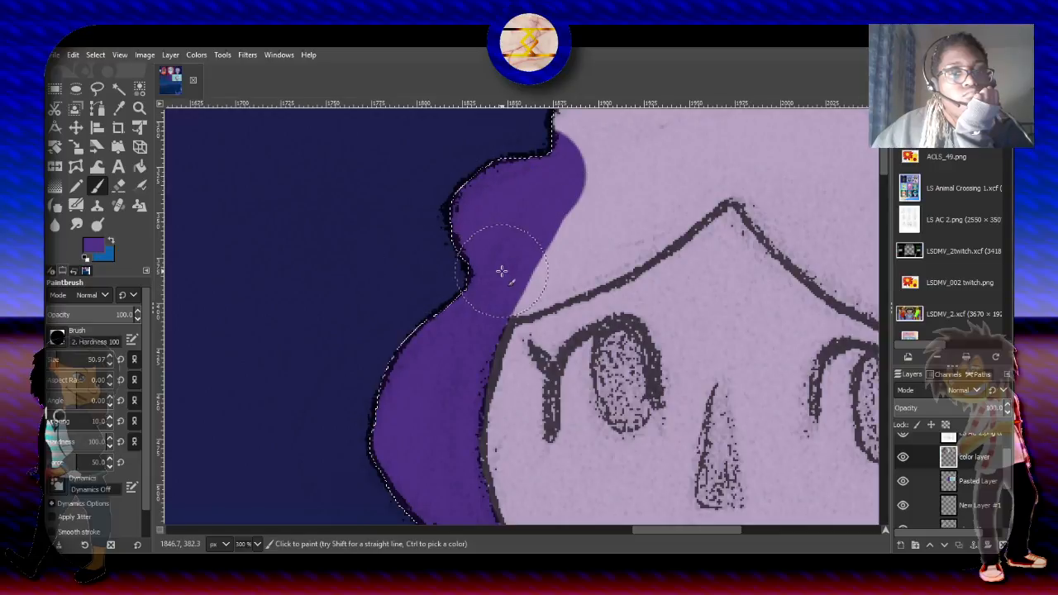
pyautogui.moveTo(504, 276)
pyautogui.mouseDown()
pyautogui.moveTo(623, 224)
pyautogui.moveTo(598, 246)
pyautogui.moveTo(620, 233)
pyautogui.moveTo(743, 142)
pyautogui.moveTo(714, 146)
pyautogui.moveTo(656, 219)
pyautogui.mouseUp()
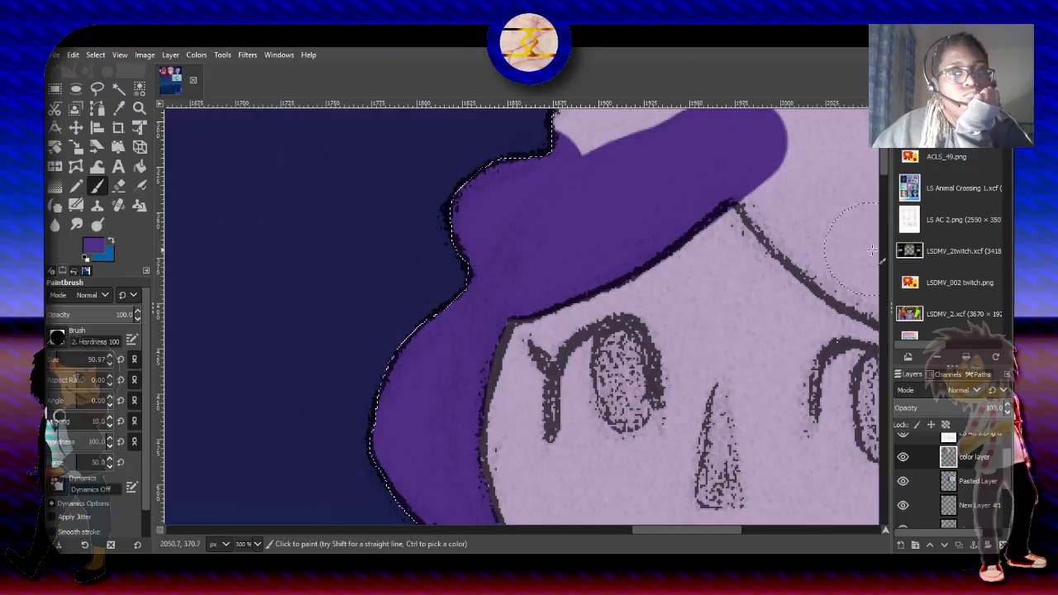
pyautogui.scroll(5, 763, 260)
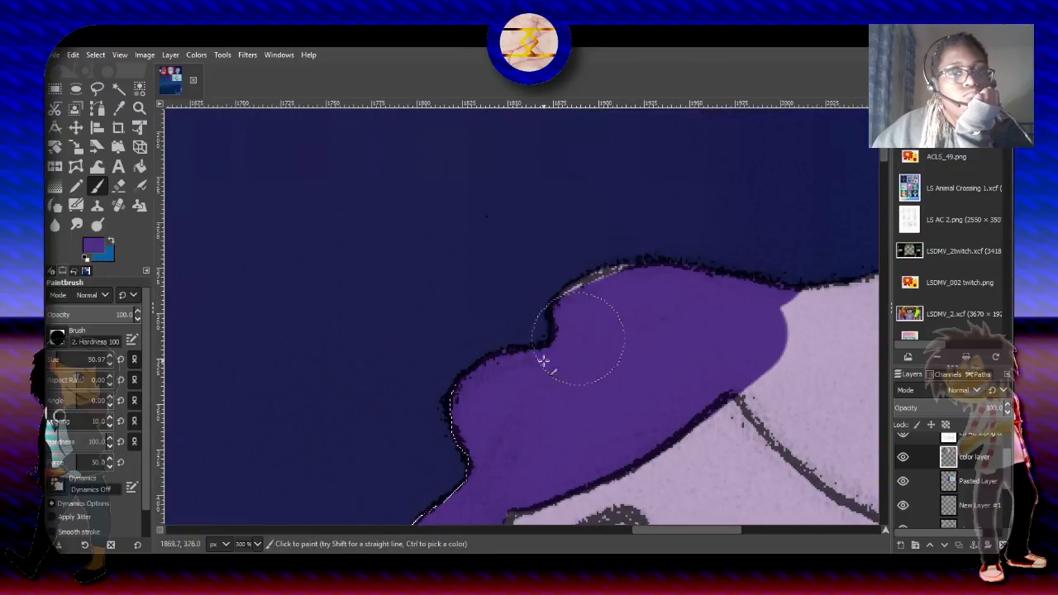
pyautogui.moveTo(543, 361)
pyautogui.mouseDown()
pyautogui.moveTo(724, 274)
pyautogui.moveTo(468, 373)
pyautogui.mouseUp()
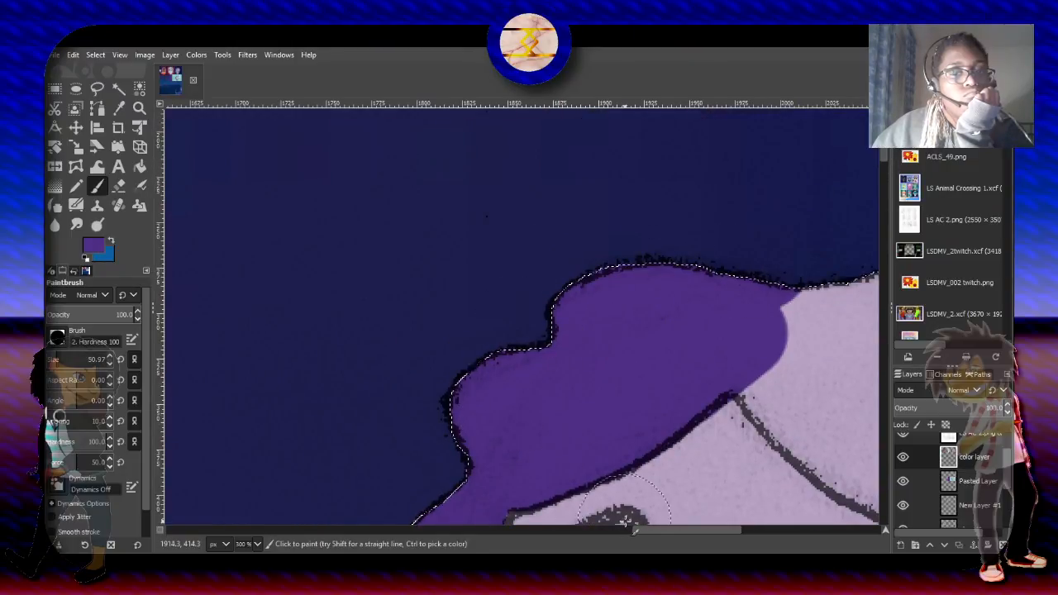
# - Paint the crown and the upper curls on the ear side dark purple, following the hairline down to the temple
pyautogui.moveTo(666, 533); pyautogui.dragTo(713, 525)
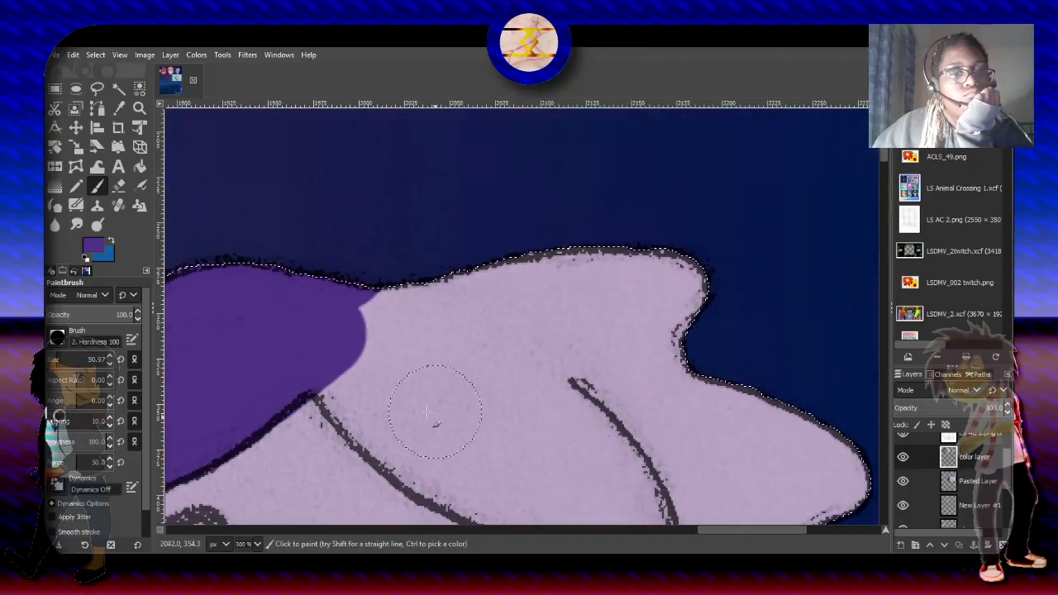
pyautogui.moveTo(358, 387)
pyautogui.mouseDown()
pyautogui.moveTo(372, 351)
pyautogui.moveTo(592, 254)
pyautogui.moveTo(620, 247)
pyautogui.moveTo(709, 259)
pyautogui.moveTo(713, 275)
pyautogui.moveTo(634, 327)
pyautogui.moveTo(534, 342)
pyautogui.moveTo(421, 379)
pyautogui.moveTo(477, 419)
pyautogui.moveTo(707, 355)
pyautogui.moveTo(820, 372)
pyautogui.moveTo(865, 458)
pyautogui.moveTo(722, 388)
pyautogui.moveTo(606, 432)
pyautogui.moveTo(832, 499)
pyautogui.moveTo(603, 464)
pyautogui.moveTo(424, 404)
pyautogui.mouseUp()
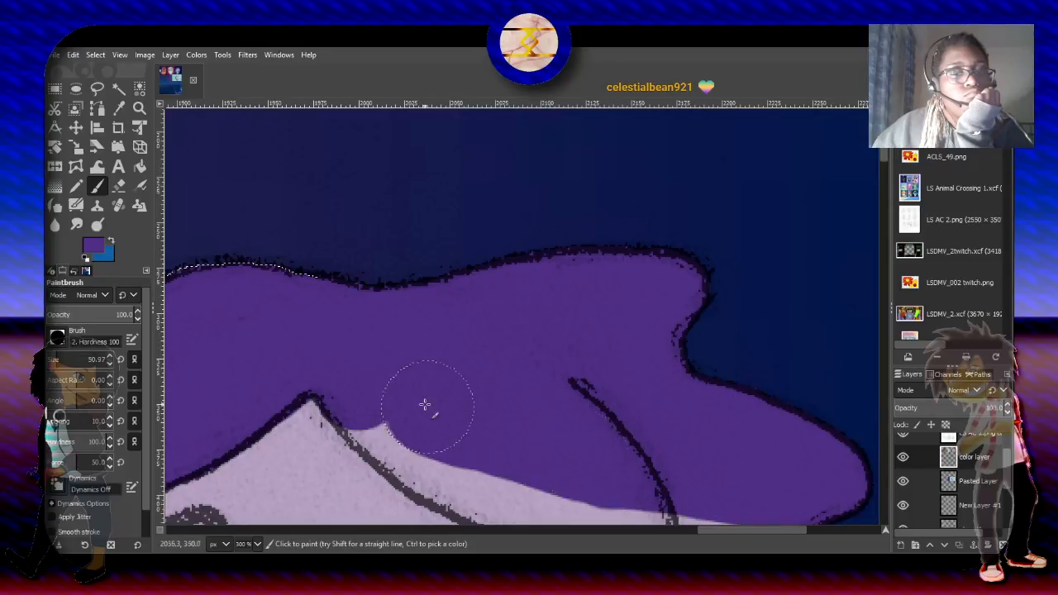
pyautogui.scroll(-3, 884, 166)
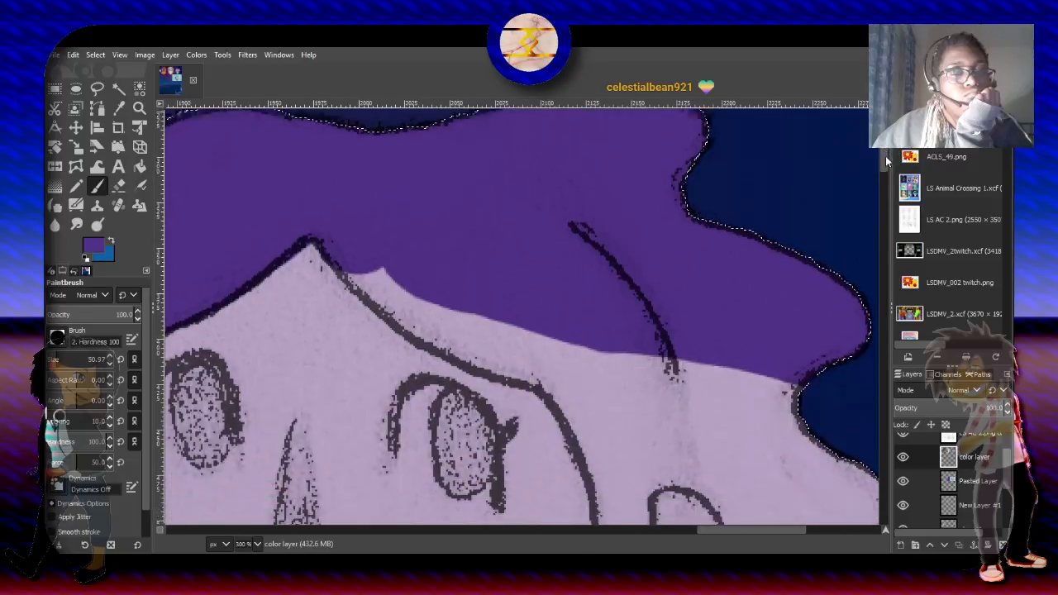
pyautogui.moveTo(886, 161); pyautogui.dragTo(886, 162)
pyautogui.moveTo(381, 209)
pyautogui.mouseDown()
pyautogui.moveTo(399, 266)
pyautogui.moveTo(471, 294)
pyautogui.moveTo(419, 291)
pyautogui.moveTo(561, 338)
pyautogui.moveTo(510, 330)
pyautogui.moveTo(553, 352)
pyautogui.moveTo(535, 334)
pyautogui.moveTo(572, 351)
pyautogui.moveTo(726, 343)
pyautogui.moveTo(839, 433)
pyautogui.moveTo(866, 469)
pyautogui.moveTo(867, 496)
pyautogui.mouseUp()
# - Paint the lower hair lock beneath the ear dark purple, from the jaw out to the outer edge
pyautogui.scroll(-5, 882, 177)
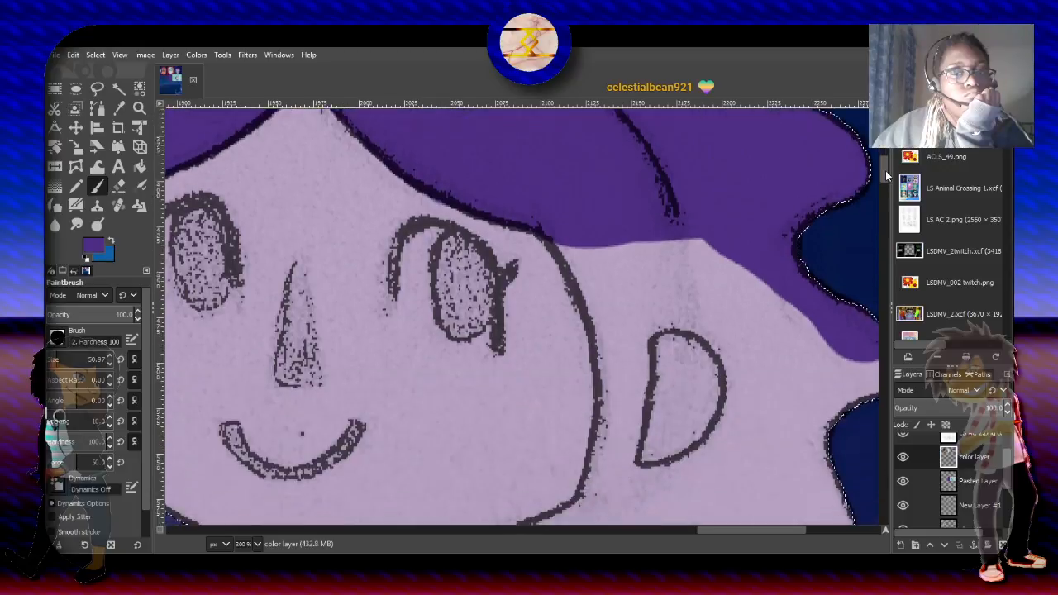
pyautogui.moveTo(650, 432)
pyautogui.mouseDown()
pyautogui.moveTo(780, 404)
pyautogui.moveTo(798, 414)
pyautogui.moveTo(809, 456)
pyautogui.moveTo(825, 463)
pyautogui.moveTo(775, 486)
pyautogui.moveTo(621, 480)
pyautogui.moveTo(606, 475)
pyautogui.moveTo(610, 455)
pyautogui.moveTo(561, 481)
pyautogui.moveTo(505, 479)
pyautogui.mouseUp()
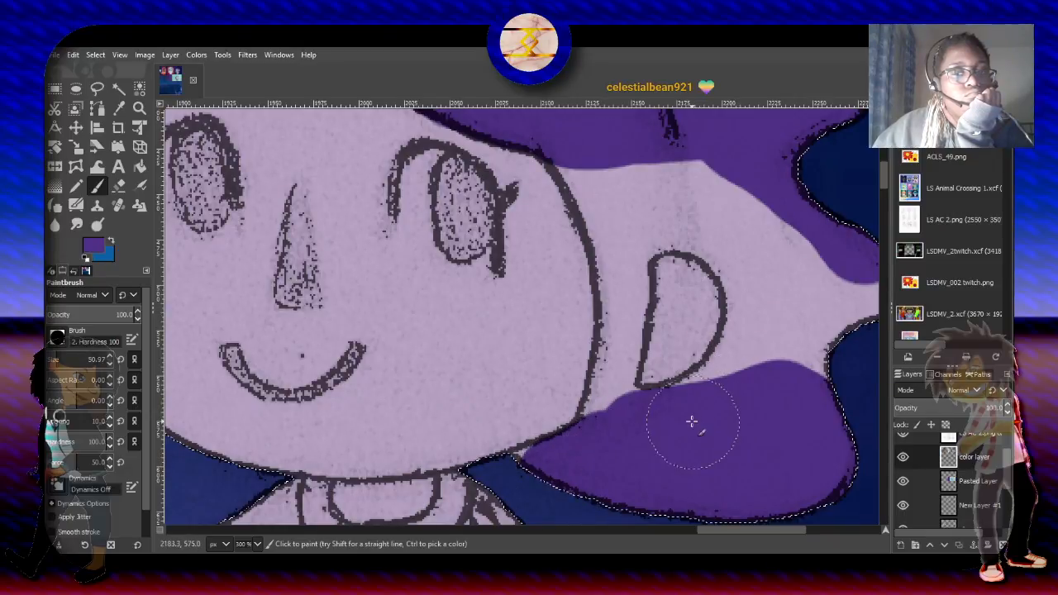
pyautogui.moveTo(694, 420); pyautogui.dragTo(814, 343)
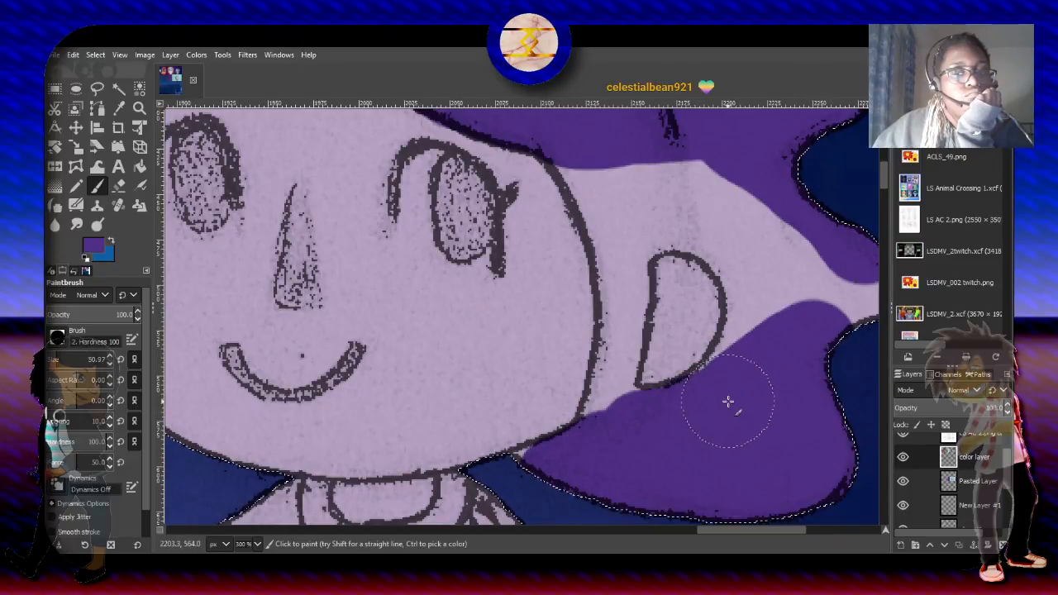
pyautogui.moveTo(732, 402); pyautogui.dragTo(799, 312)
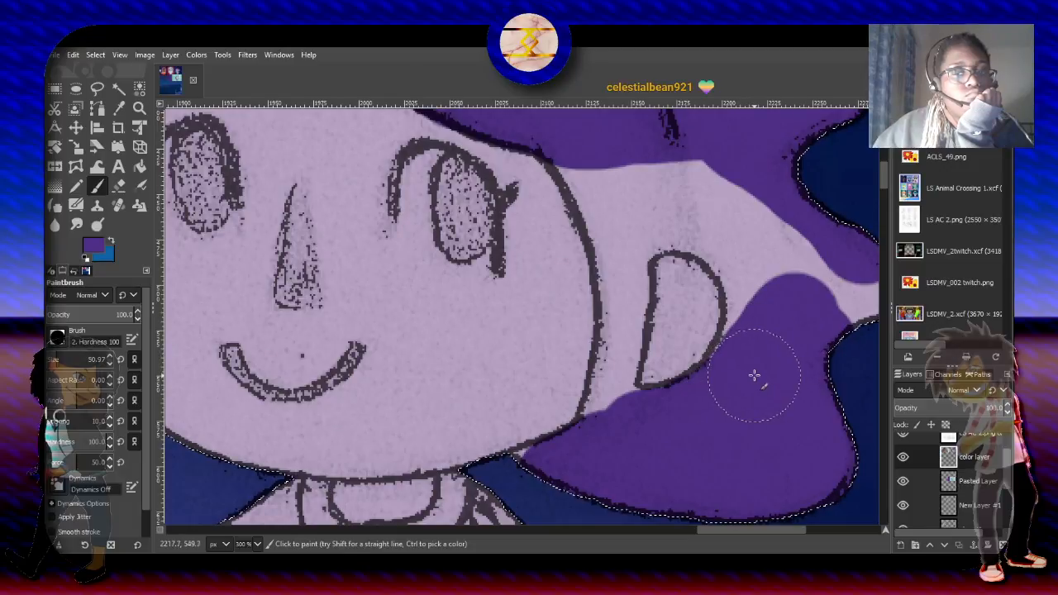
# - Fill the hair behind and above the ear with dark purple, joining the lower lock to the hair at the temple
pyautogui.moveTo(755, 372)
pyautogui.mouseDown()
pyautogui.moveTo(835, 300)
pyautogui.moveTo(856, 306)
pyautogui.moveTo(888, 263)
pyautogui.moveTo(853, 242)
pyautogui.moveTo(831, 325)
pyautogui.moveTo(754, 307)
pyautogui.mouseUp()
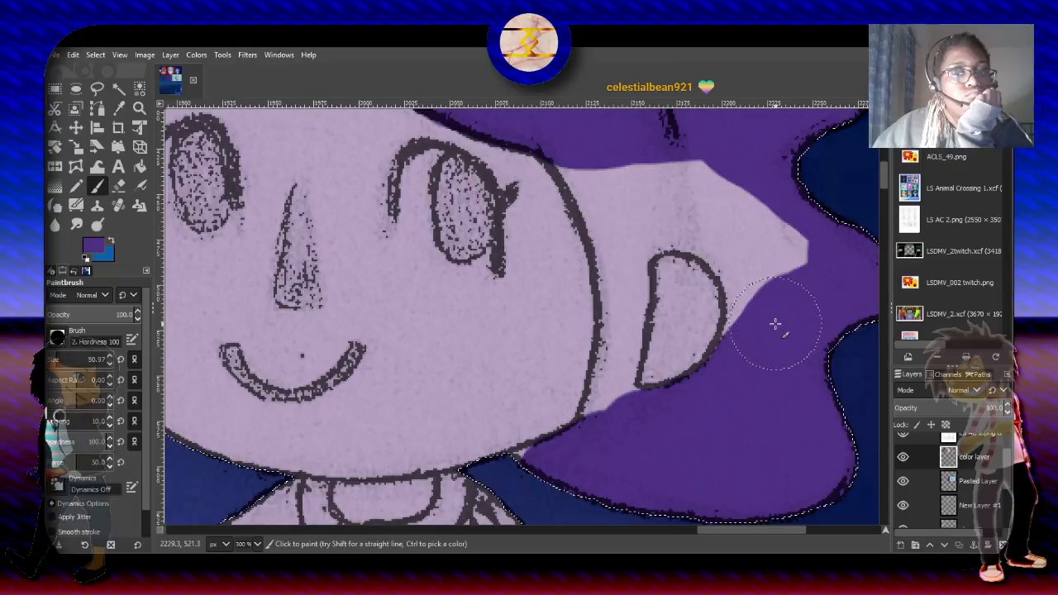
pyautogui.moveTo(774, 342); pyautogui.dragTo(803, 207)
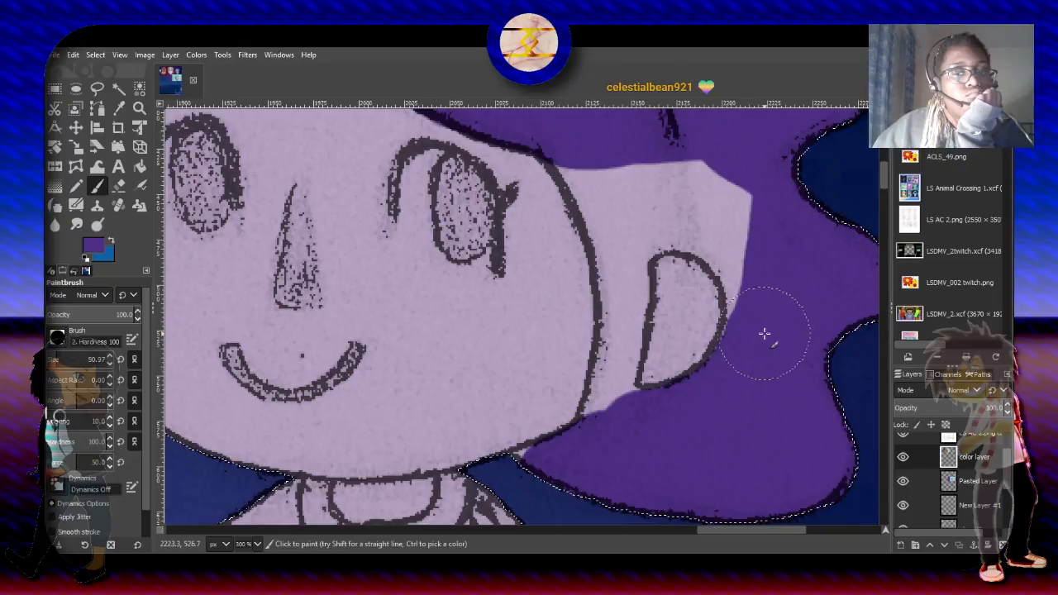
pyautogui.moveTo(768, 342)
pyautogui.mouseDown()
pyautogui.moveTo(768, 271)
pyautogui.moveTo(740, 193)
pyautogui.mouseUp()
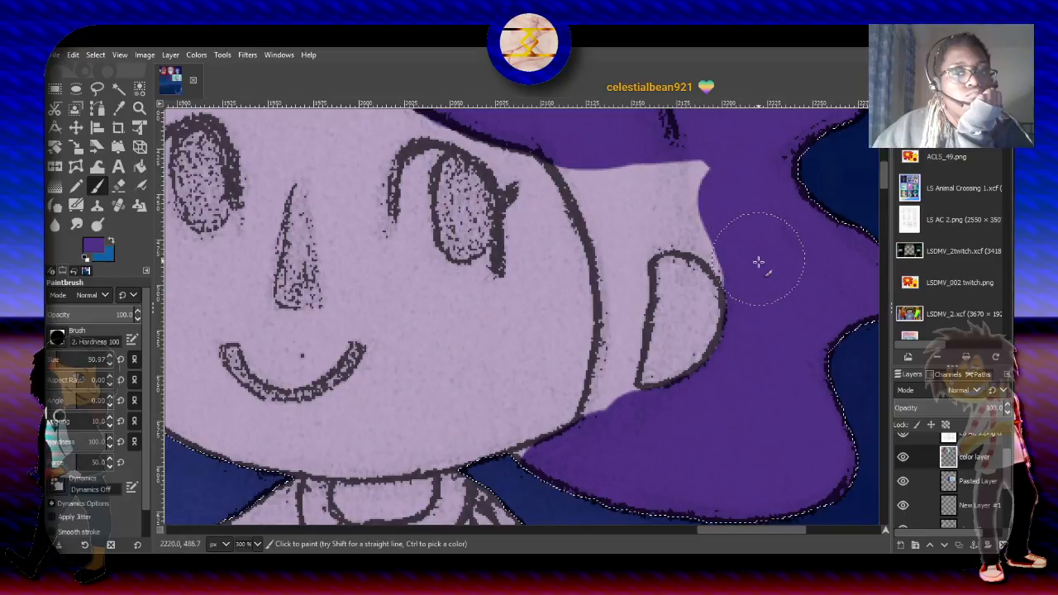
pyautogui.moveTo(758, 262); pyautogui.dragTo(726, 202)
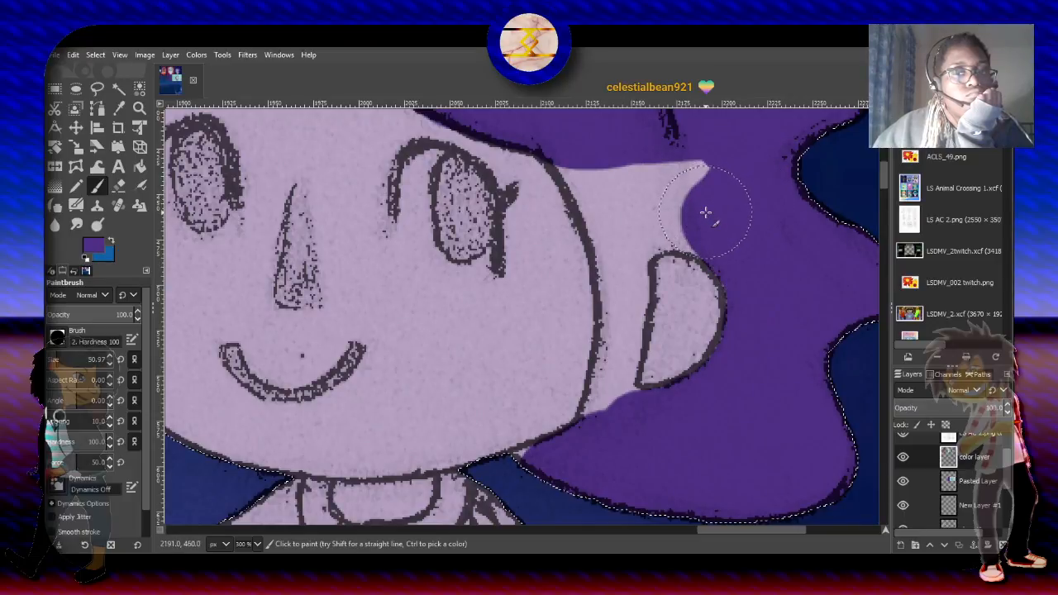
pyautogui.moveTo(708, 207)
pyautogui.mouseDown()
pyautogui.moveTo(703, 189)
pyautogui.moveTo(612, 184)
pyautogui.moveTo(597, 151)
pyautogui.mouseUp()
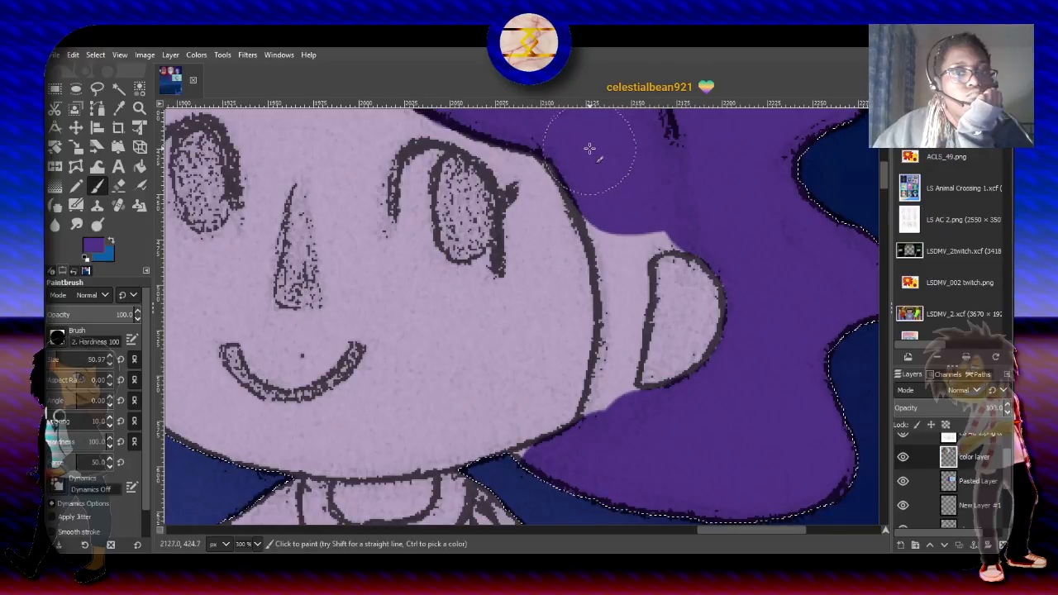
pyautogui.moveTo(598, 169)
pyautogui.mouseDown()
pyautogui.moveTo(629, 235)
pyautogui.moveTo(625, 221)
pyautogui.moveTo(664, 208)
pyautogui.mouseUp()
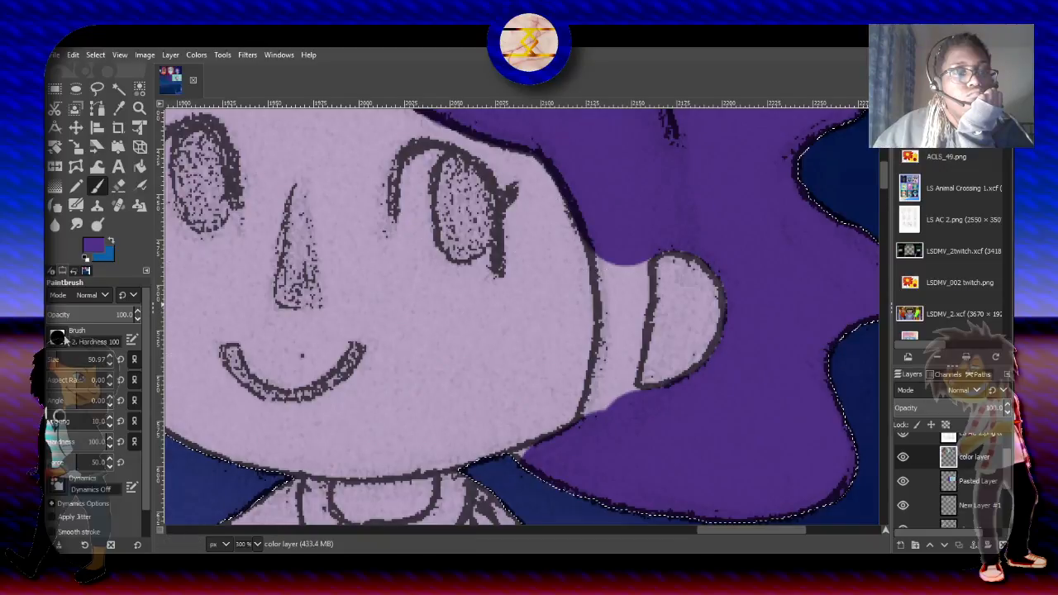
# - Fill the remaining hair between the face and the ear and along the jaw with dark purple, using a brush size of about 25
pyautogui.moveTo(57, 357); pyautogui.dragTo(53, 359)
pyautogui.moveTo(555, 449)
pyautogui.mouseDown()
pyautogui.moveTo(539, 477)
pyautogui.moveTo(514, 471)
pyautogui.mouseUp()
pyautogui.moveTo(598, 431)
pyautogui.mouseDown()
pyautogui.moveTo(611, 385)
pyautogui.moveTo(627, 406)
pyautogui.moveTo(618, 377)
pyautogui.moveTo(599, 423)
pyautogui.moveTo(625, 294)
pyautogui.moveTo(623, 346)
pyautogui.moveTo(596, 431)
pyautogui.moveTo(617, 307)
pyautogui.moveTo(613, 354)
pyautogui.moveTo(616, 267)
pyautogui.moveTo(615, 291)
pyautogui.moveTo(600, 223)
pyautogui.moveTo(635, 302)
pyautogui.moveTo(626, 260)
pyautogui.moveTo(635, 302)
pyautogui.moveTo(625, 366)
pyautogui.moveTo(574, 464)
pyautogui.mouseUp()
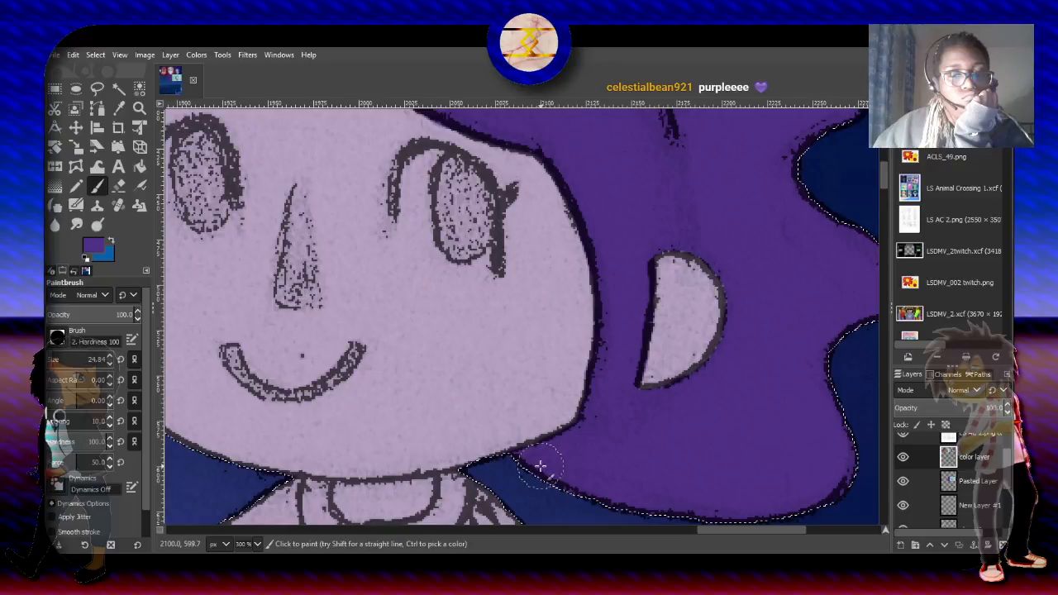
pyautogui.scroll(-2, 558, 466)
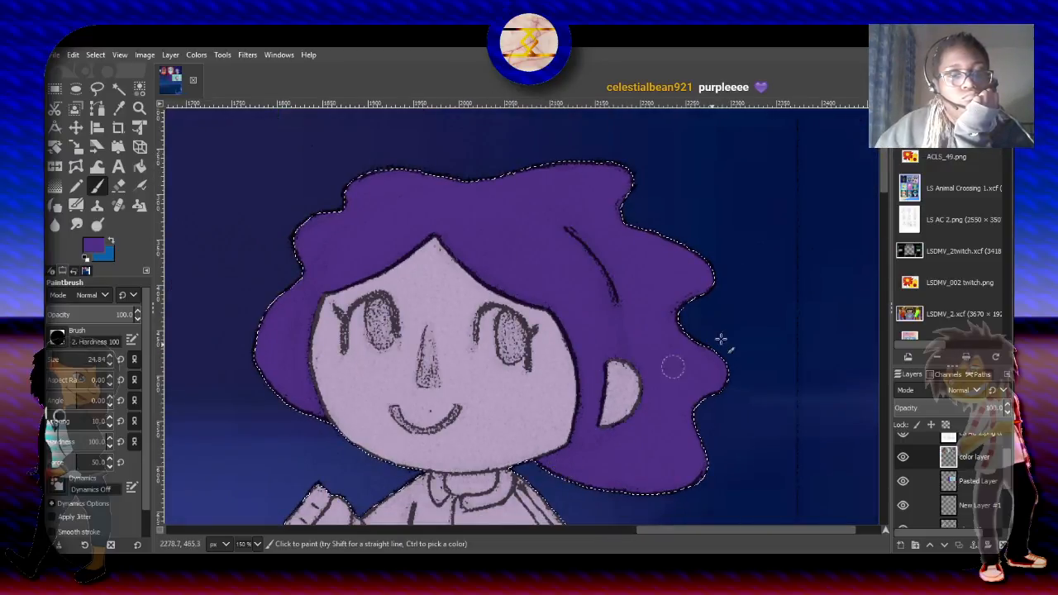
# - Paint the lowered arm's sleeve, the lower jacket and the hips dark purple, using a brush size of about 104
pyautogui.moveTo(884, 181); pyautogui.dragTo(884, 224)
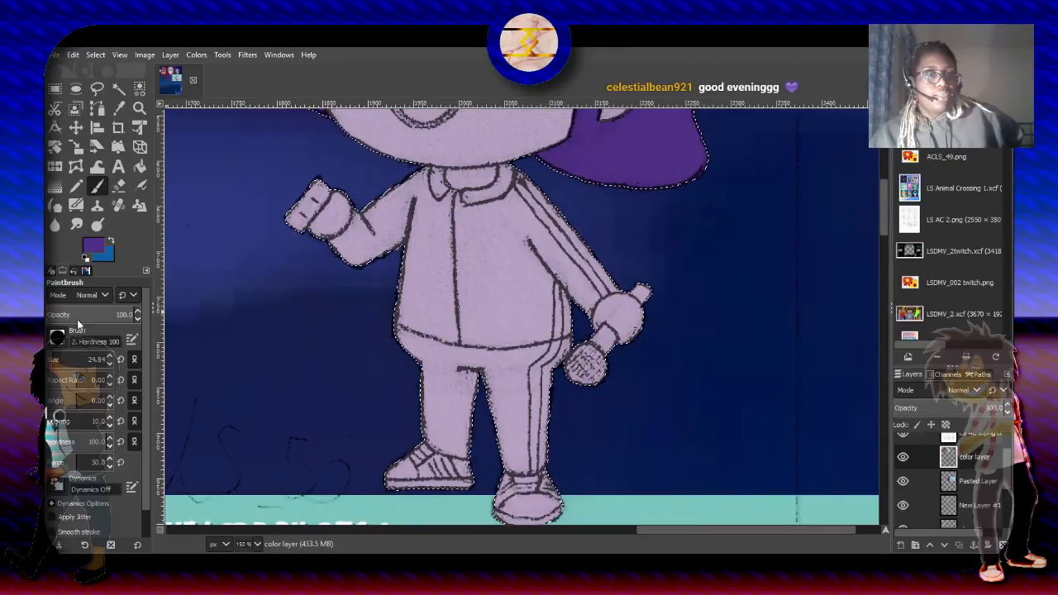
pyautogui.click(62, 362)
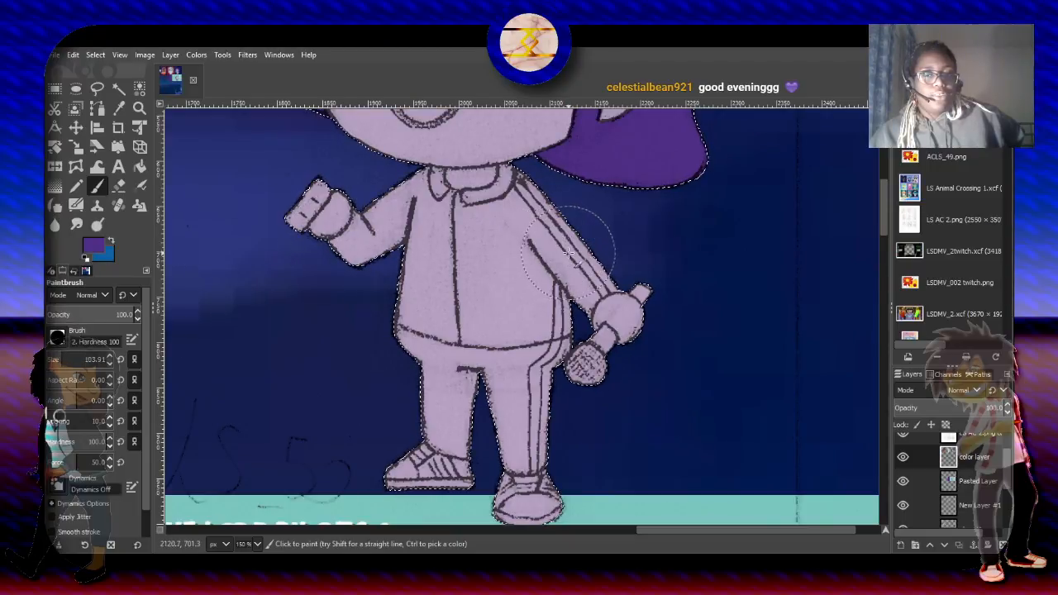
pyautogui.moveTo(568, 256); pyautogui.dragTo(481, 350)
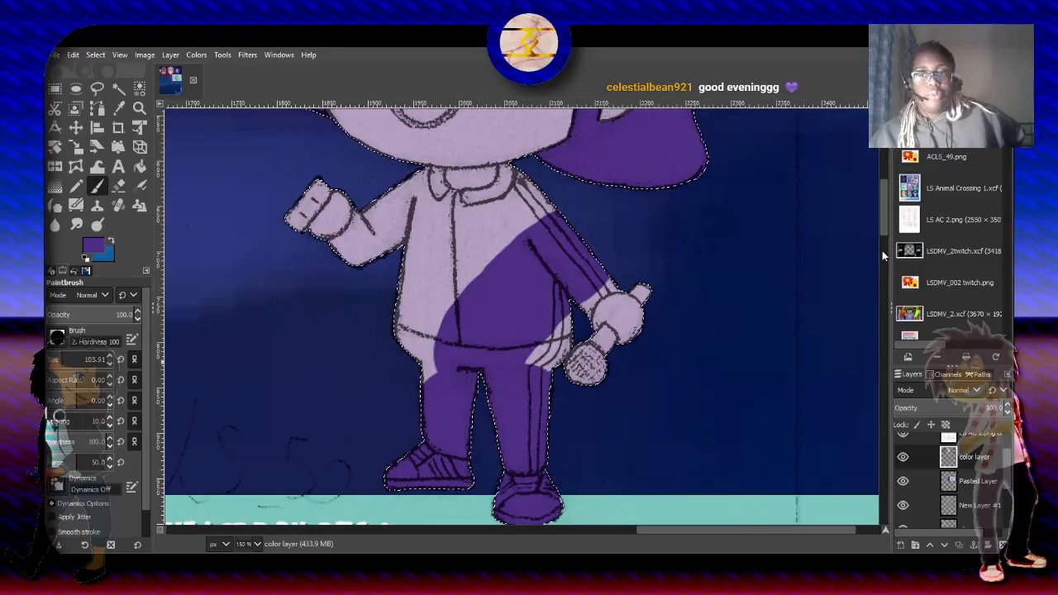
# - Undo the last stroke over the legs and shoes, and repaint only the trouser legs dark purple down to the ankles
pyautogui.moveTo(880, 220)
pyautogui.mouseDown()
pyautogui.moveTo(890, 302)
pyautogui.moveTo(893, 240)
pyautogui.mouseUp()
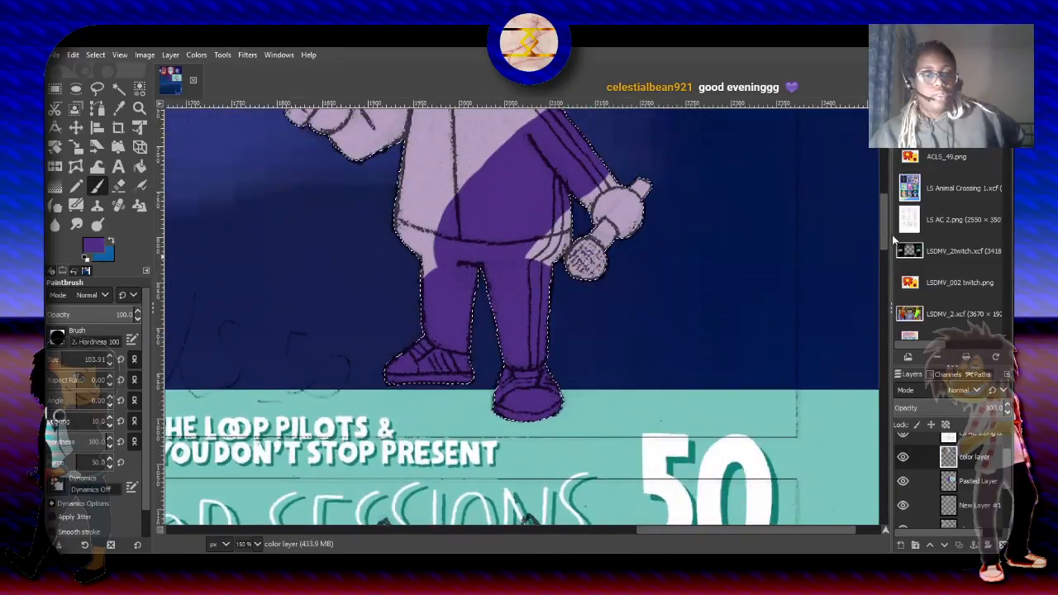
pyautogui.hotkey('ctrl', 'z')
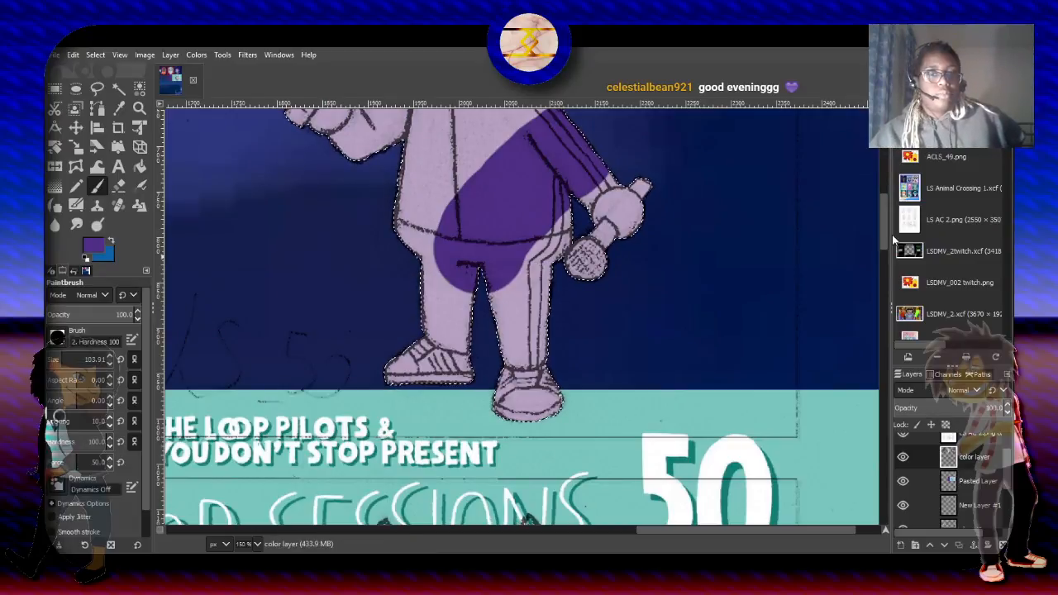
pyautogui.click(457, 305)
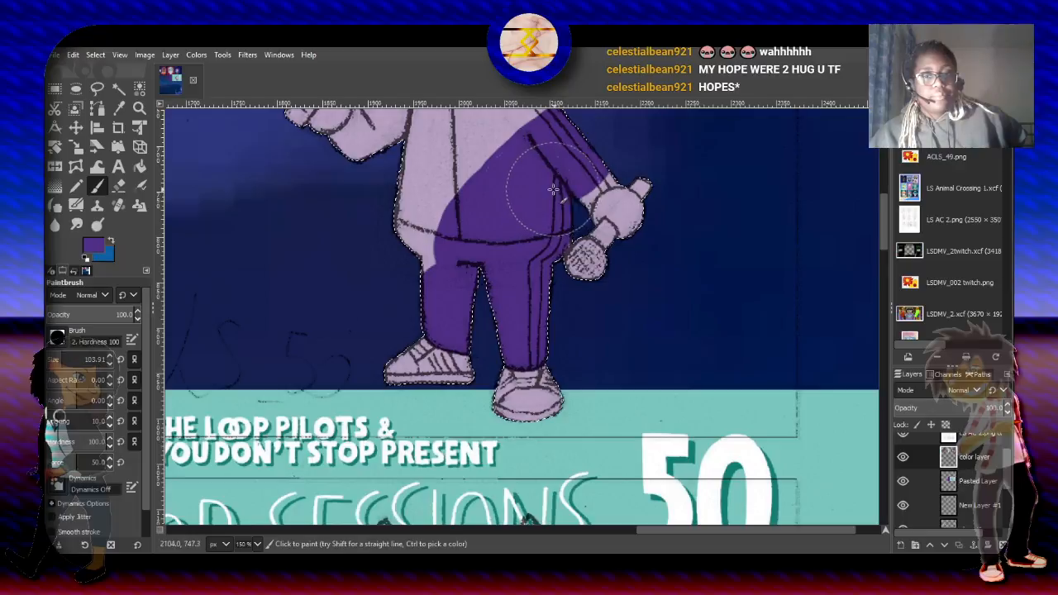
# - Paint the jacket front dark purple from the hem up towards the collar and the lowered arm's shoulder
pyautogui.moveTo(456, 229); pyautogui.dragTo(491, 124)
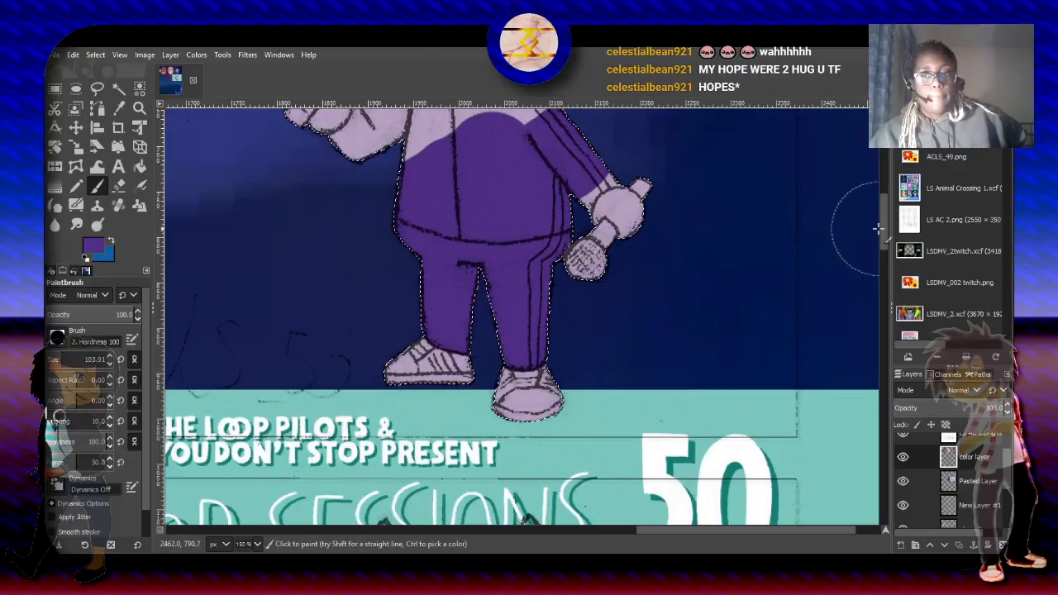
pyautogui.moveTo(883, 230); pyautogui.dragTo(884, 209)
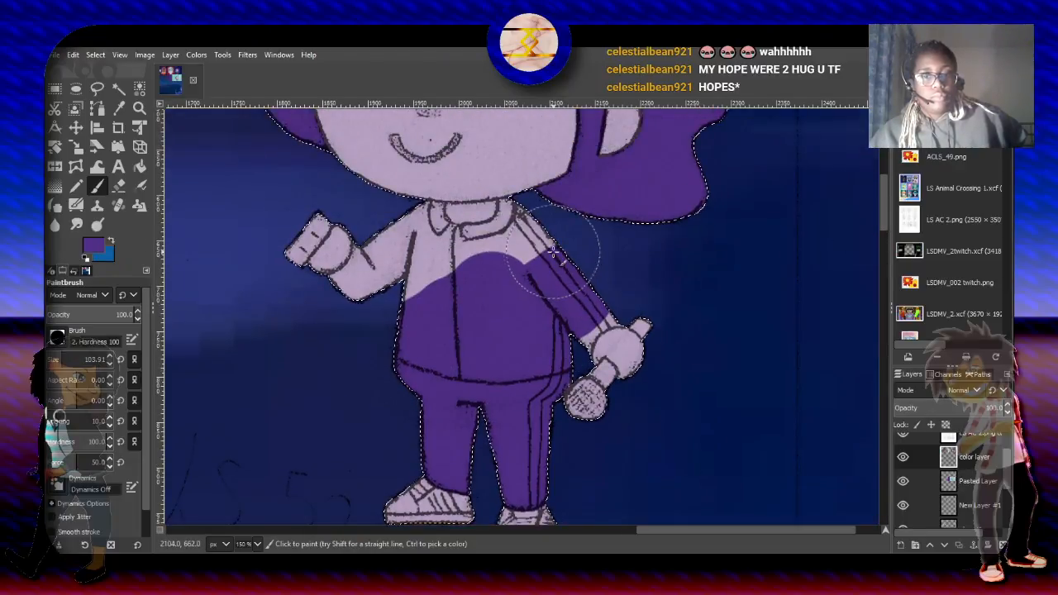
pyautogui.moveTo(526, 253); pyautogui.dragTo(444, 308)
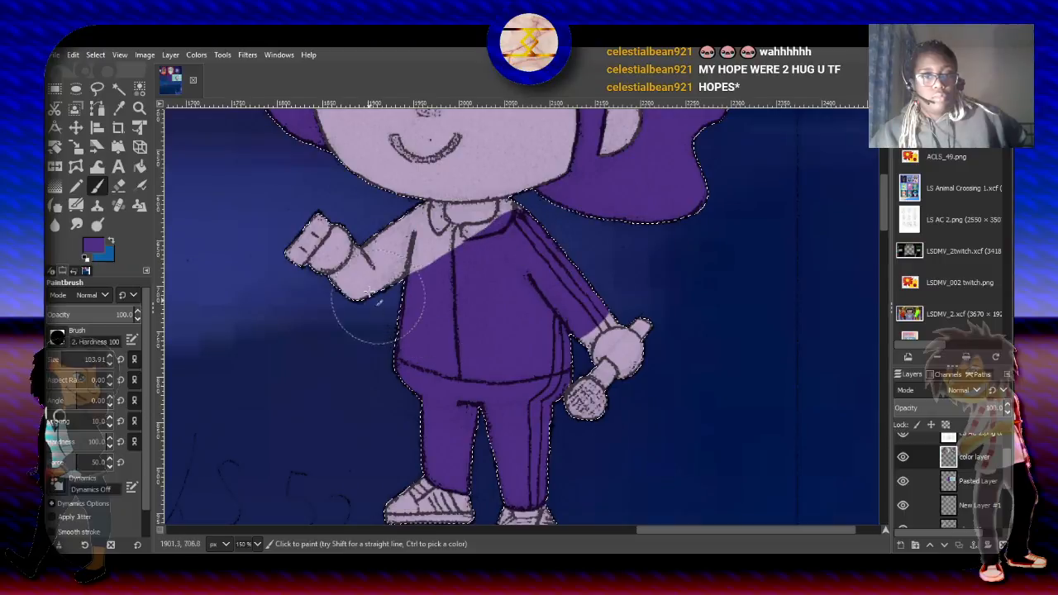
# - Paint the raised arm's sleeve and the adjoining chest dark purple, undoing the strokes that cover the hand so it stays light purple
pyautogui.moveTo(342, 288)
pyautogui.mouseDown()
pyautogui.moveTo(355, 283)
pyautogui.moveTo(340, 306)
pyautogui.moveTo(302, 253)
pyautogui.moveTo(331, 243)
pyautogui.mouseUp()
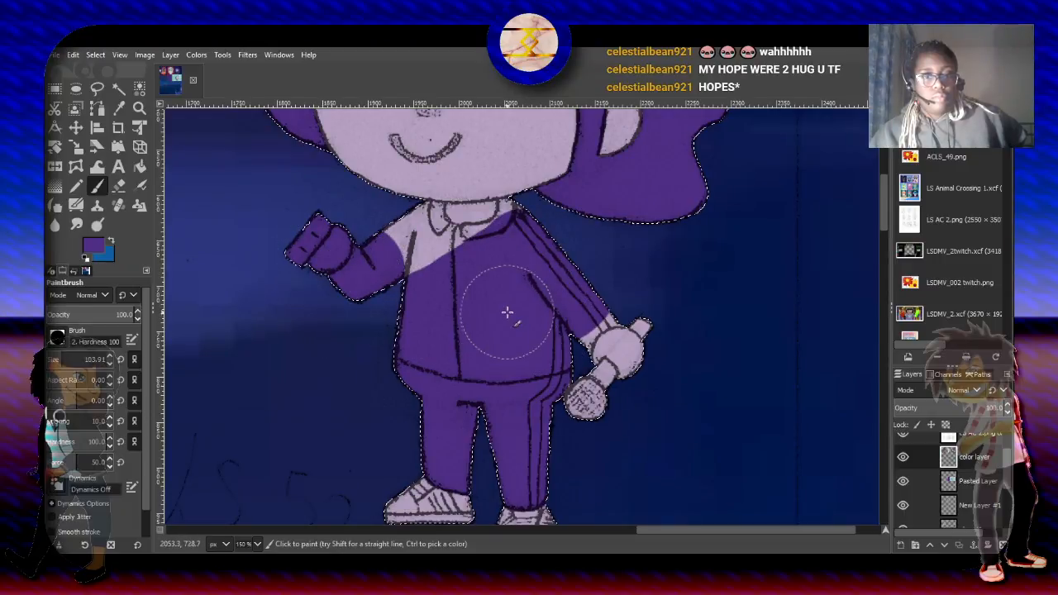
pyautogui.hotkey('ctrl', 'z')
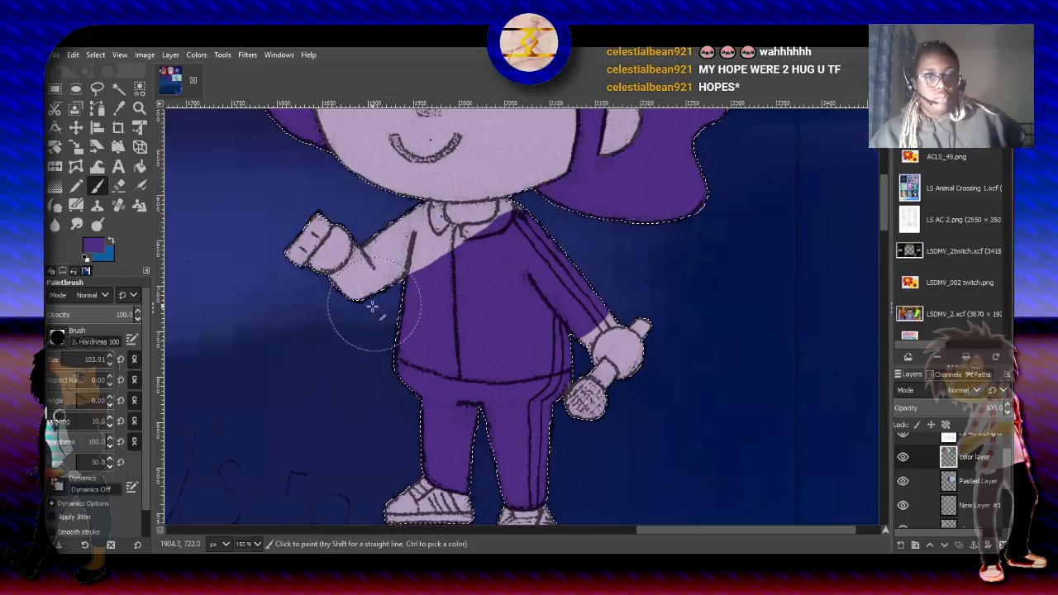
pyautogui.click(342, 314)
pyautogui.keyDown('ctrl'); pyautogui.scroll(2, 344, 316); pyautogui.keyUp('ctrl')
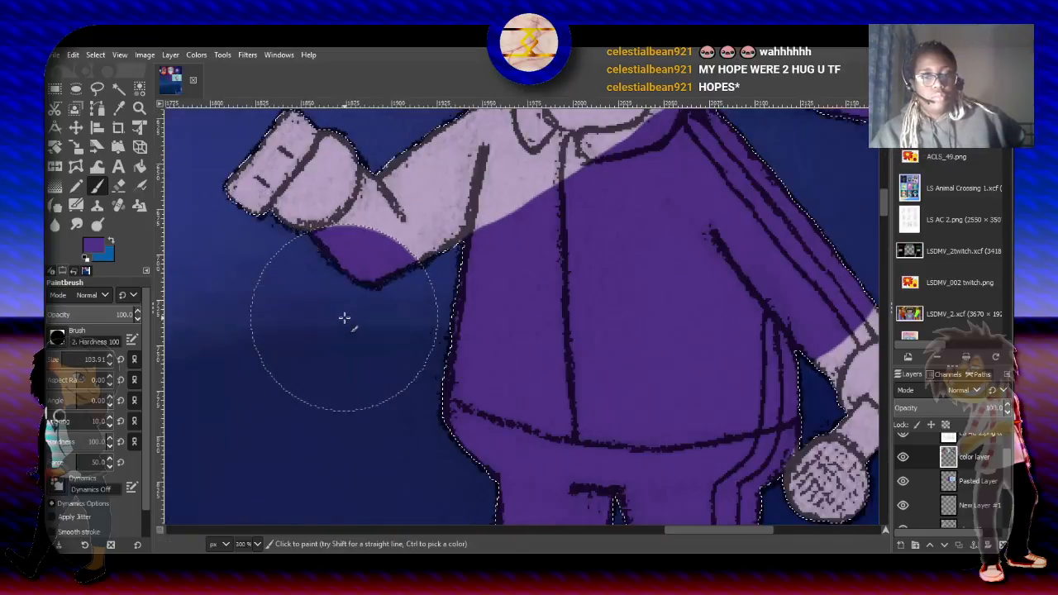
pyautogui.moveTo(396, 296)
pyautogui.mouseDown()
pyautogui.moveTo(499, 220)
pyautogui.moveTo(619, 189)
pyautogui.mouseUp()
pyautogui.hotkey('ctrl', 'z')
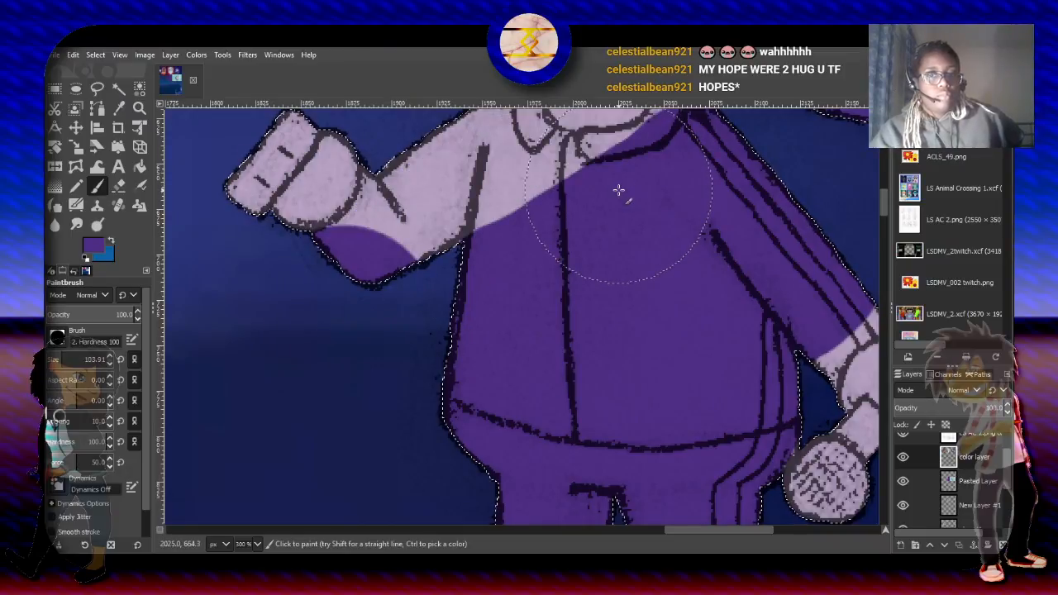
pyautogui.moveTo(604, 224)
pyautogui.mouseDown()
pyautogui.moveTo(552, 240)
pyautogui.moveTo(541, 218)
pyautogui.moveTo(600, 226)
pyautogui.mouseUp()
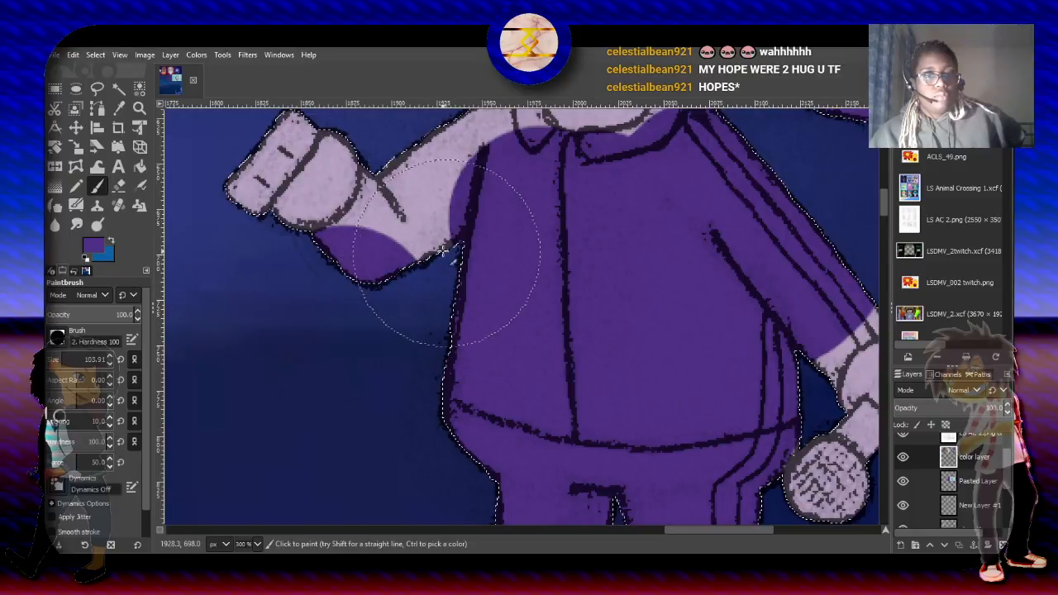
pyautogui.moveTo(436, 249); pyautogui.dragTo(399, 300)
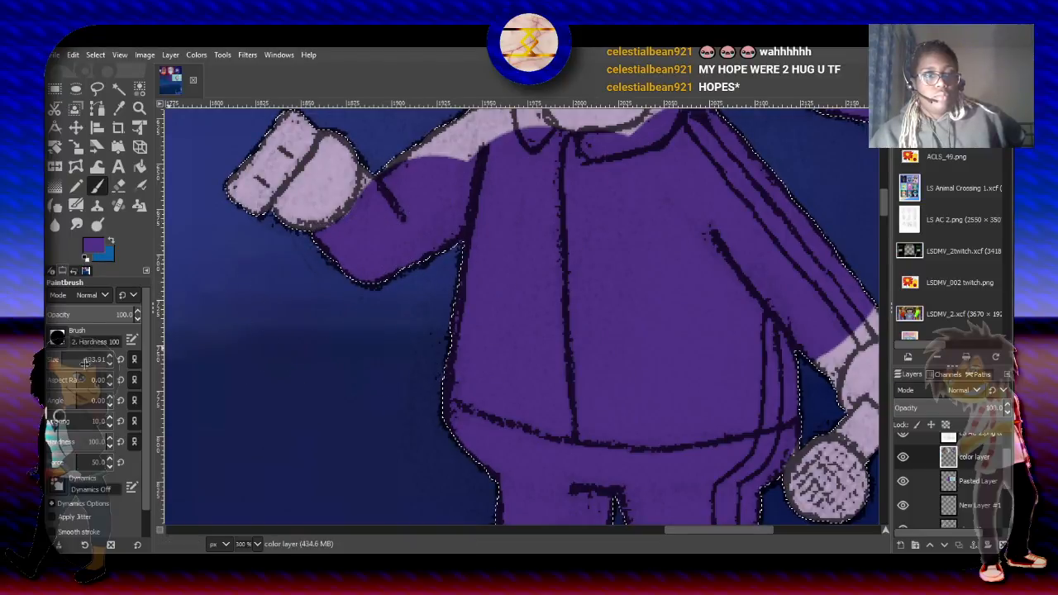
# - Fill the raised arm's upper sleeve and shoulder with dark purple, using a brush size of about 67
pyautogui.moveTo(85, 362); pyautogui.dragTo(59, 361)
pyautogui.click(436, 164)
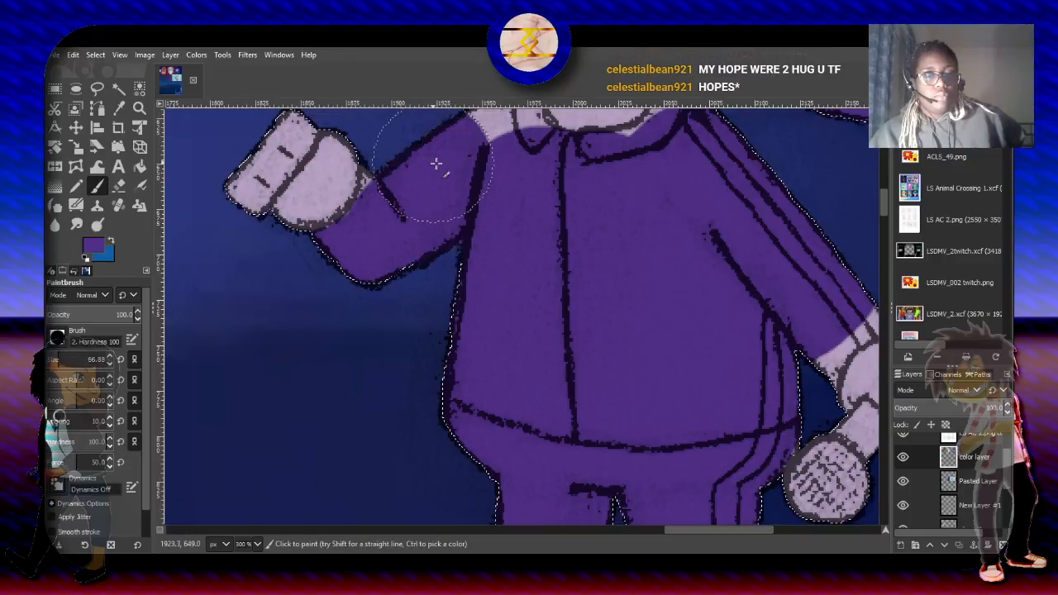
pyautogui.moveTo(886, 204); pyautogui.dragTo(888, 189)
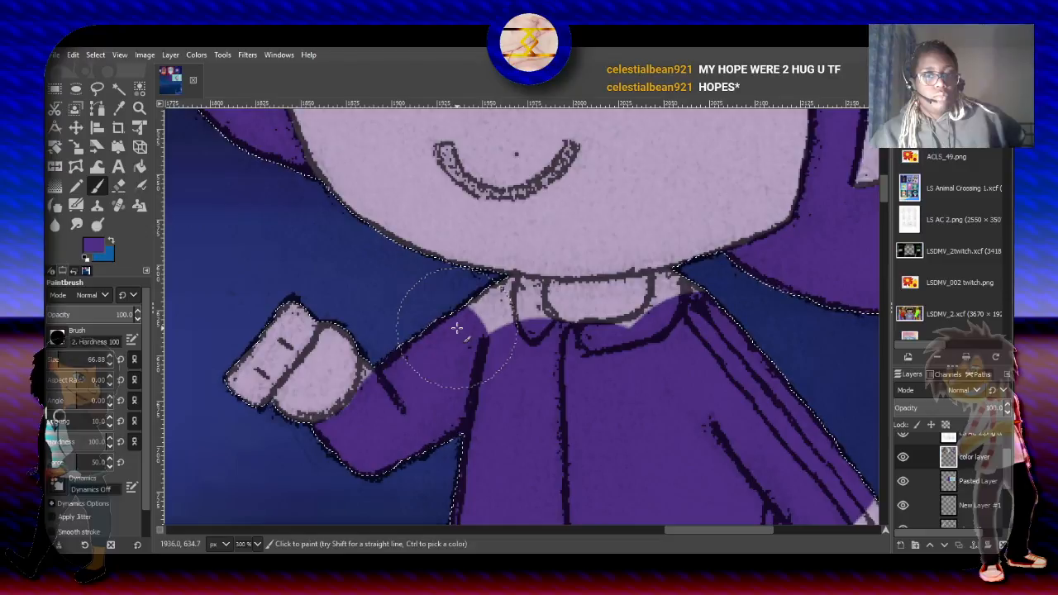
pyautogui.moveTo(456, 328); pyautogui.dragTo(484, 302)
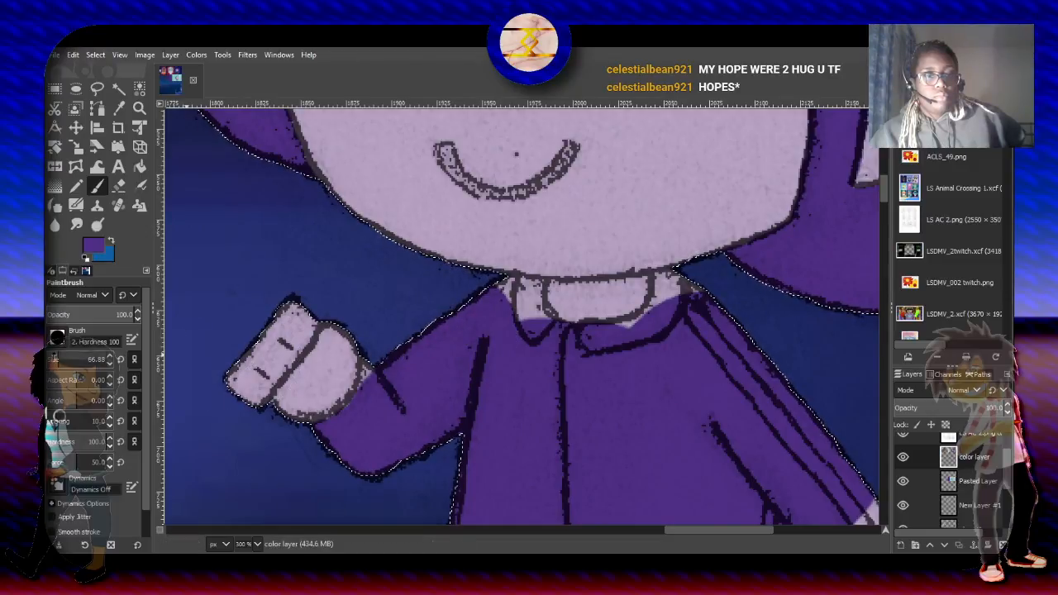
# - Paint the jacket collar dark purple around the light purple neck, using a brush size of about 33
pyautogui.click(54, 357)
pyautogui.moveTo(530, 287)
pyautogui.mouseDown()
pyautogui.moveTo(496, 285)
pyautogui.moveTo(491, 301)
pyautogui.moveTo(523, 307)
pyautogui.moveTo(547, 334)
pyautogui.moveTo(546, 307)
pyautogui.moveTo(552, 334)
pyautogui.mouseUp()
pyautogui.moveTo(605, 356)
pyautogui.mouseDown()
pyautogui.moveTo(595, 339)
pyautogui.moveTo(655, 331)
pyautogui.moveTo(674, 322)
pyautogui.moveTo(653, 306)
pyautogui.moveTo(685, 290)
pyautogui.moveTo(679, 298)
pyautogui.mouseUp()
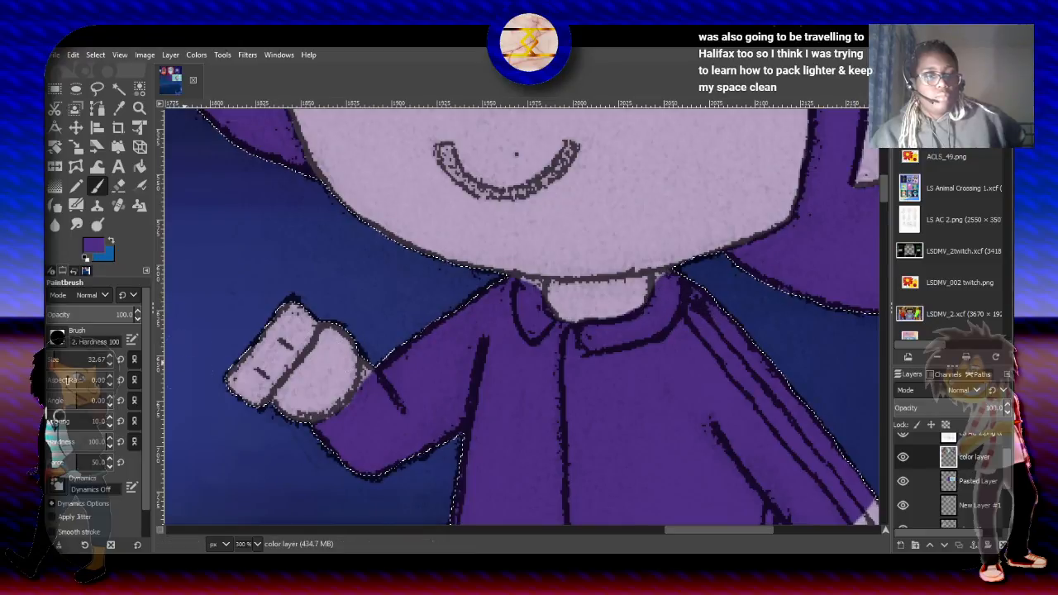
# - Finish the raised cuff and collar tips in dark purple at a brush size of about 15, and repaint the chin overspill light purple
pyautogui.click(52, 359)
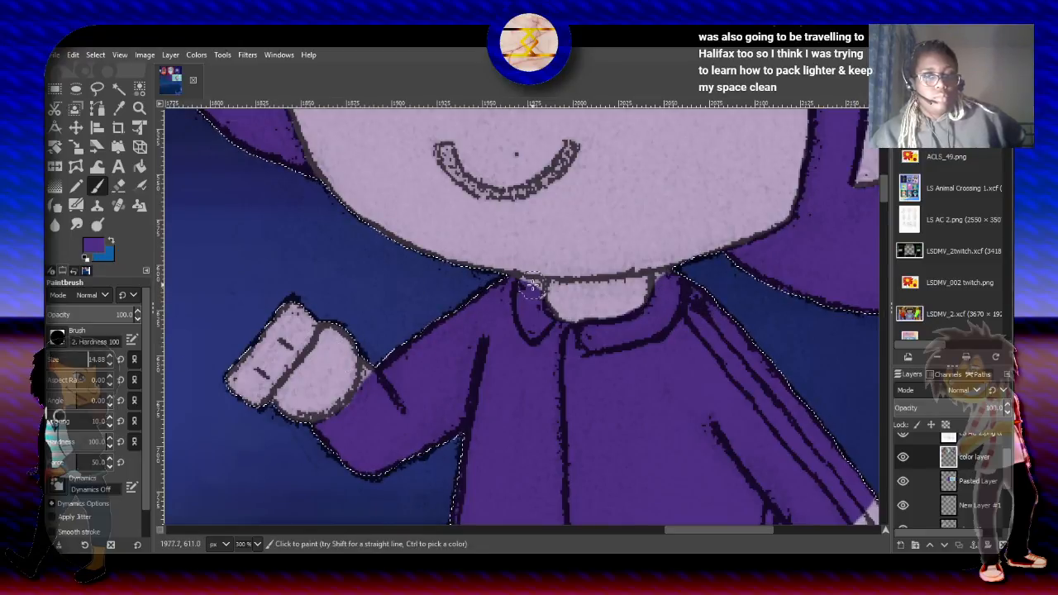
pyautogui.moveTo(381, 357)
pyautogui.mouseDown()
pyautogui.moveTo(366, 366)
pyautogui.moveTo(367, 399)
pyautogui.mouseUp()
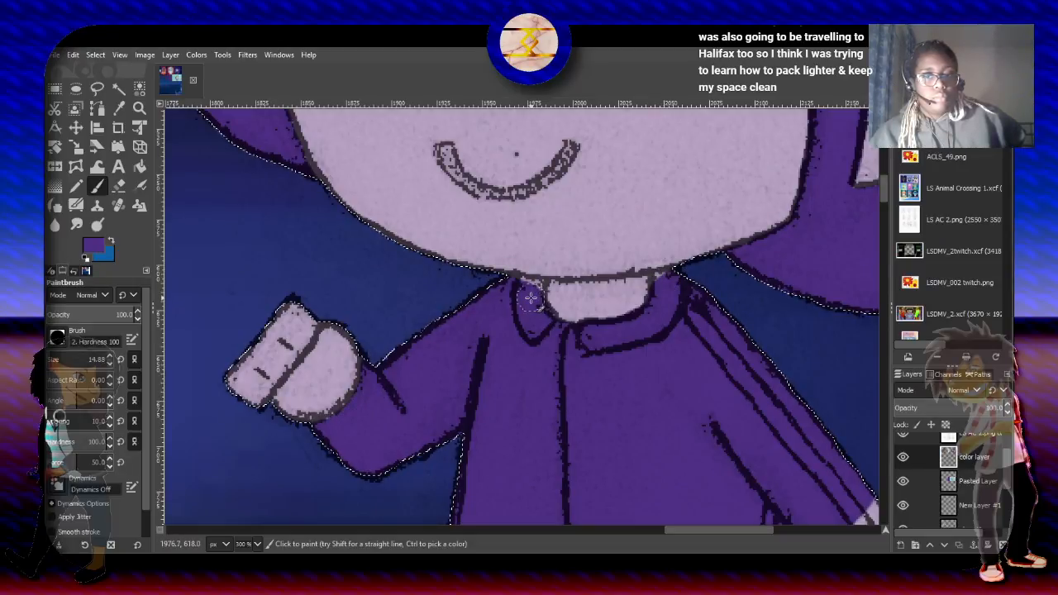
pyautogui.moveTo(530, 297)
pyautogui.mouseDown()
pyautogui.moveTo(538, 302)
pyautogui.moveTo(532, 271)
pyautogui.mouseUp()
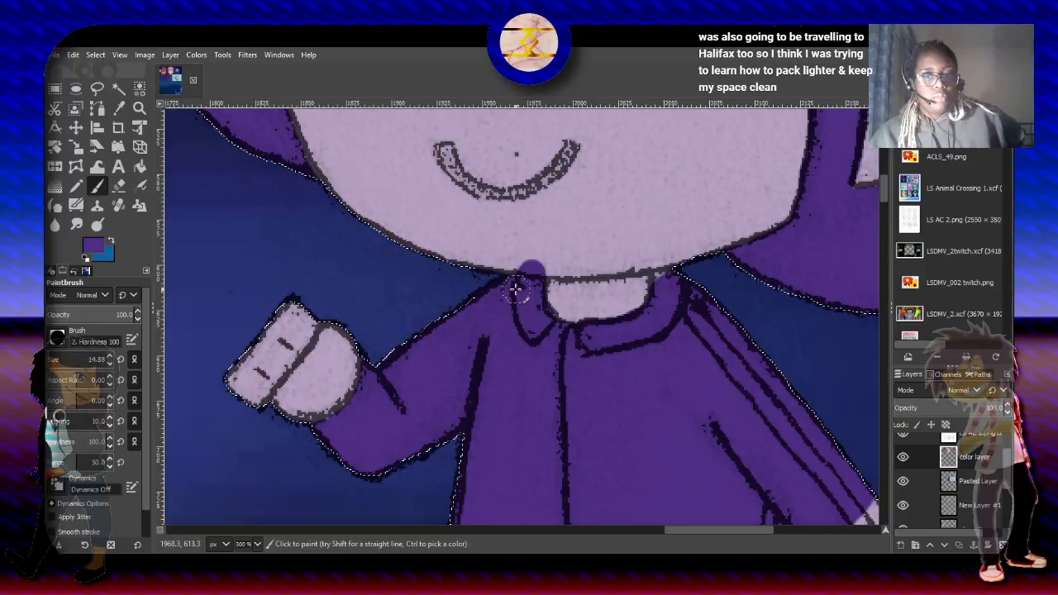
pyautogui.moveTo(658, 303); pyautogui.dragTo(664, 278)
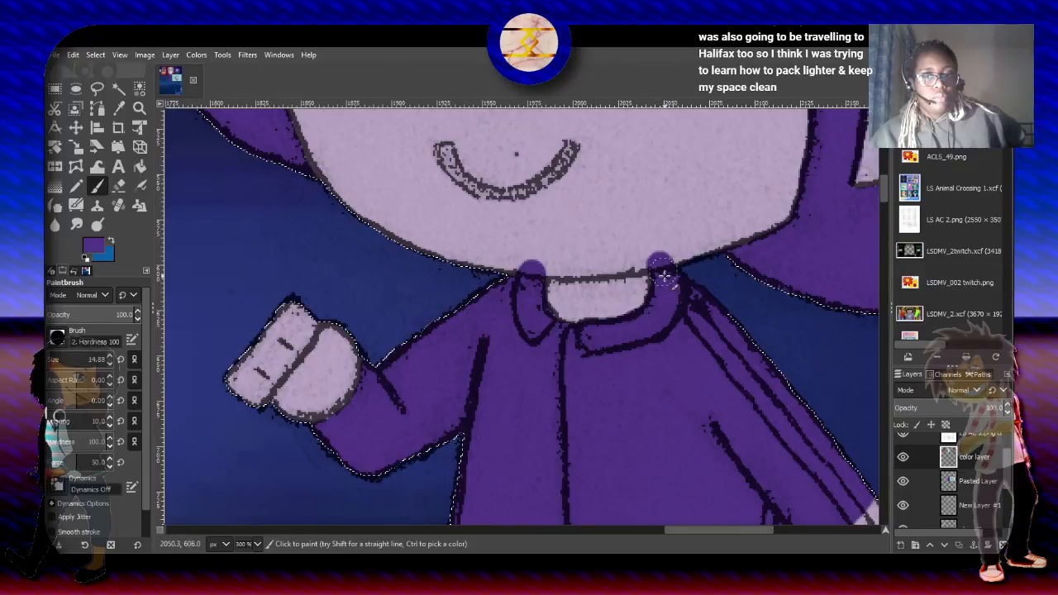
pyautogui.click(110, 241)
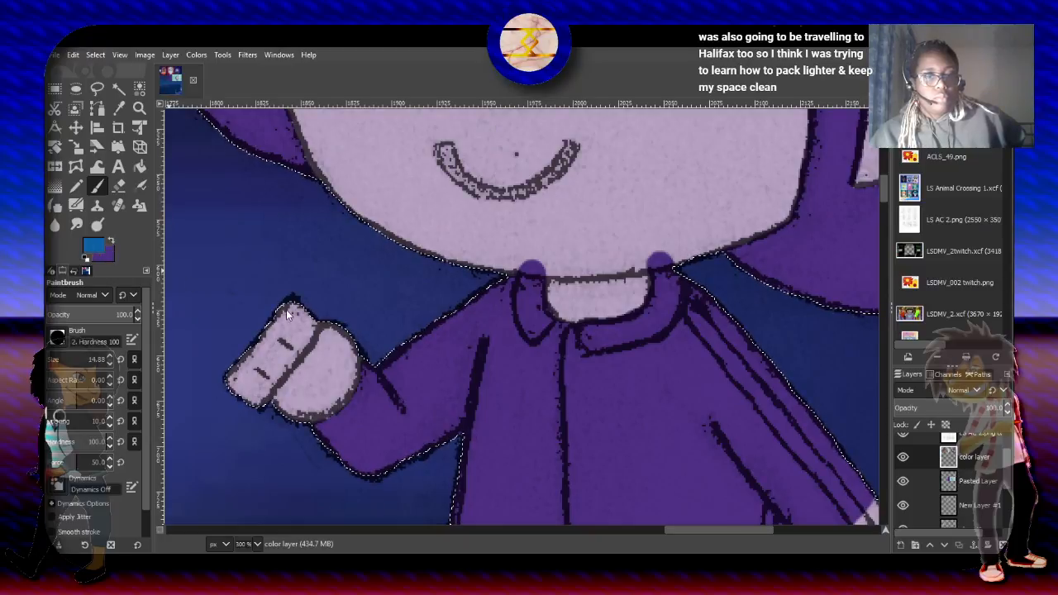
pyautogui.keyDown('ctrl'); pyautogui.click(286, 352); pyautogui.keyUp('ctrl')
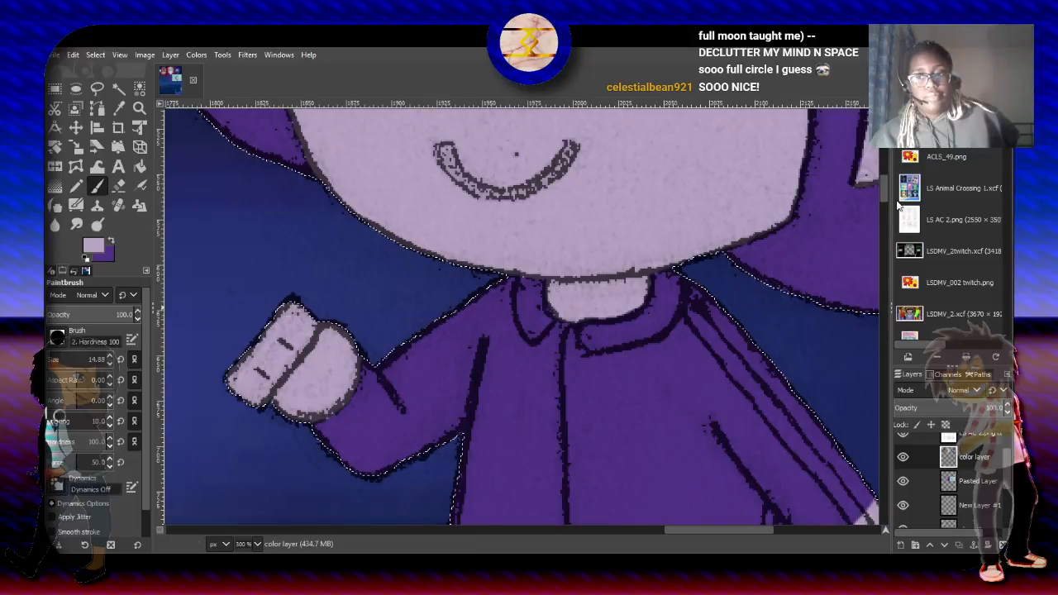
# - Paint the lowered arm's cuff and the microphone's handle and head dark purple, leaving the hand light purple
pyautogui.moveTo(885, 190); pyautogui.dragTo(892, 224)
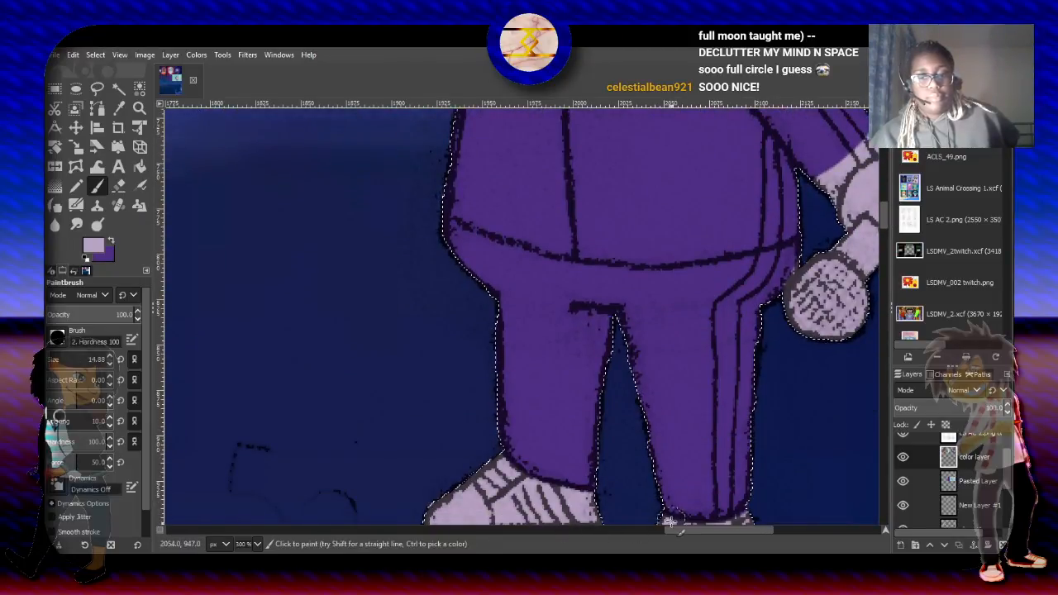
pyautogui.hscroll(5, 676, 529)
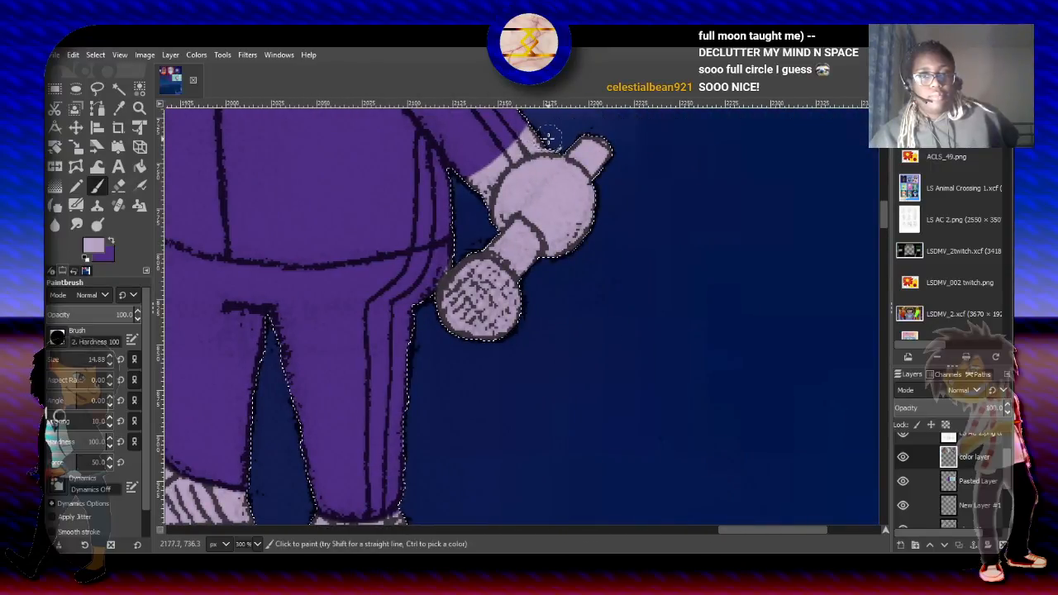
pyautogui.click(524, 140)
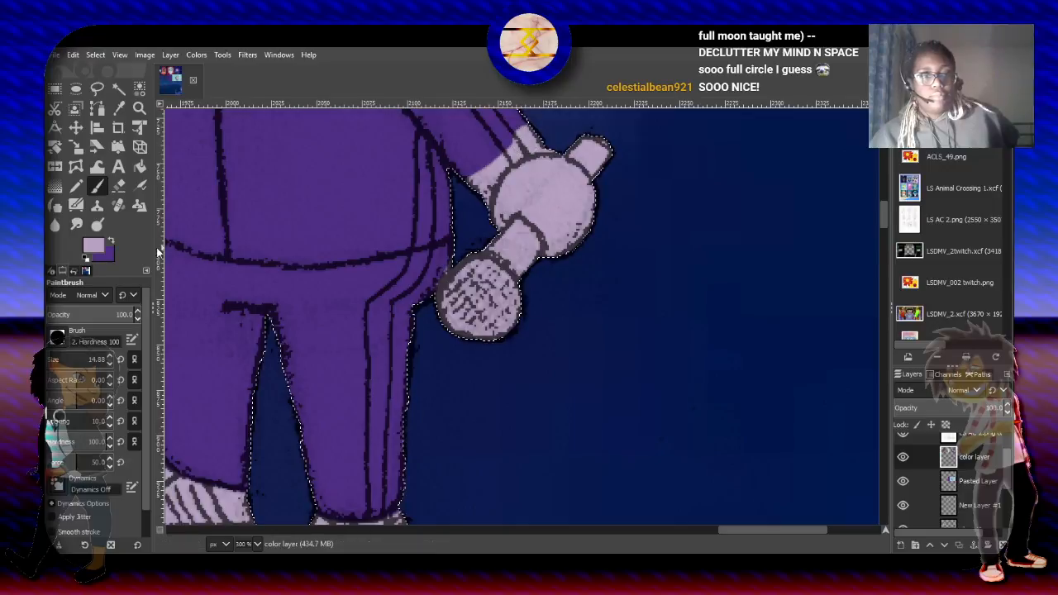
pyautogui.click(112, 241)
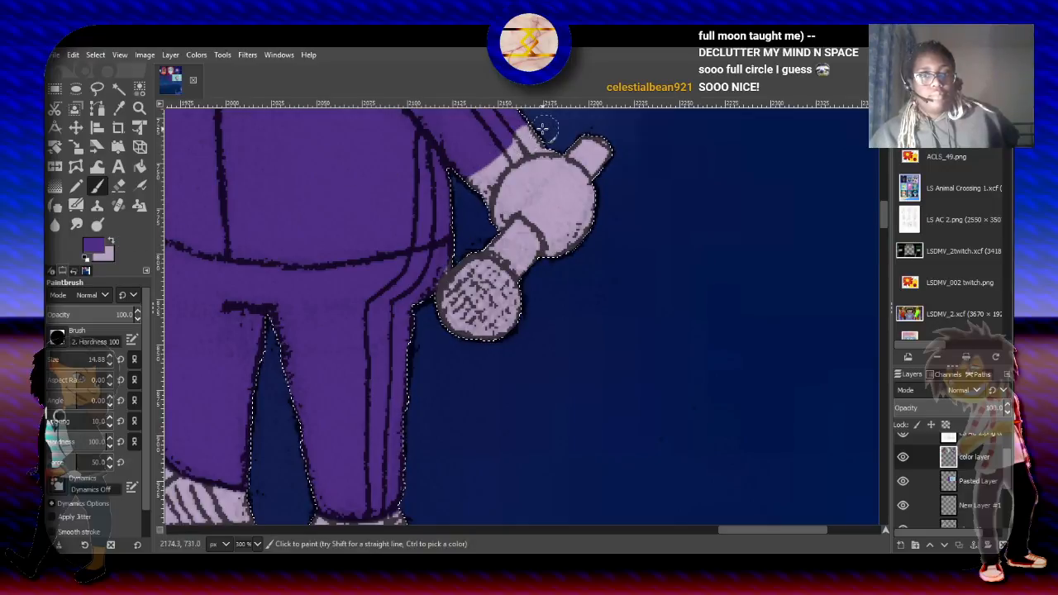
pyautogui.moveTo(543, 123)
pyautogui.mouseDown()
pyautogui.moveTo(480, 170)
pyautogui.moveTo(464, 198)
pyautogui.moveTo(472, 209)
pyautogui.moveTo(485, 164)
pyautogui.moveTo(484, 178)
pyautogui.moveTo(498, 154)
pyautogui.moveTo(550, 138)
pyautogui.moveTo(514, 144)
pyautogui.moveTo(481, 180)
pyautogui.moveTo(531, 142)
pyautogui.mouseUp()
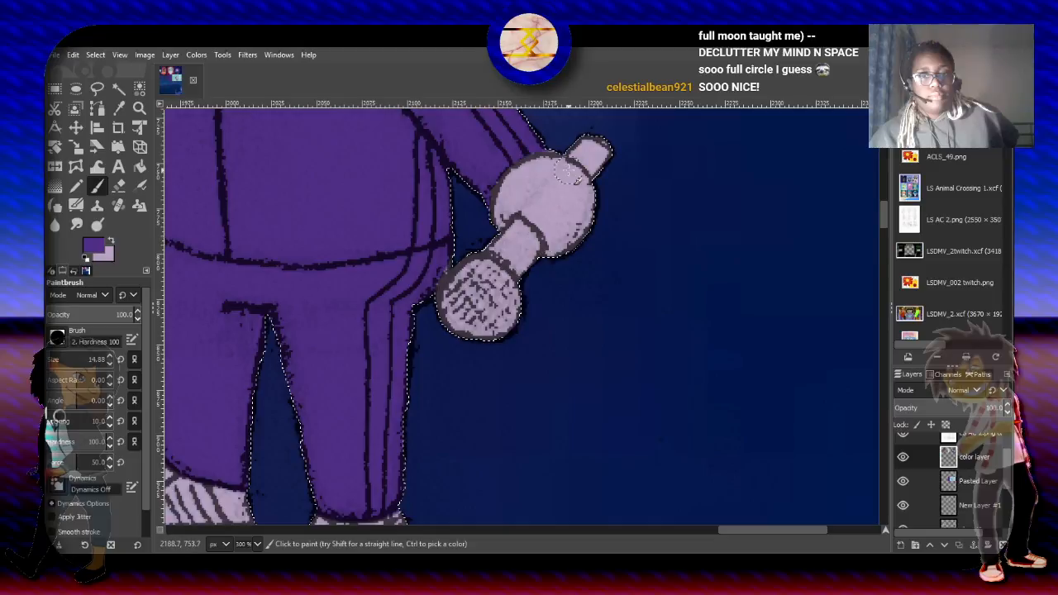
pyautogui.moveTo(570, 143)
pyautogui.mouseDown()
pyautogui.moveTo(602, 153)
pyautogui.moveTo(591, 141)
pyautogui.moveTo(603, 170)
pyautogui.mouseUp()
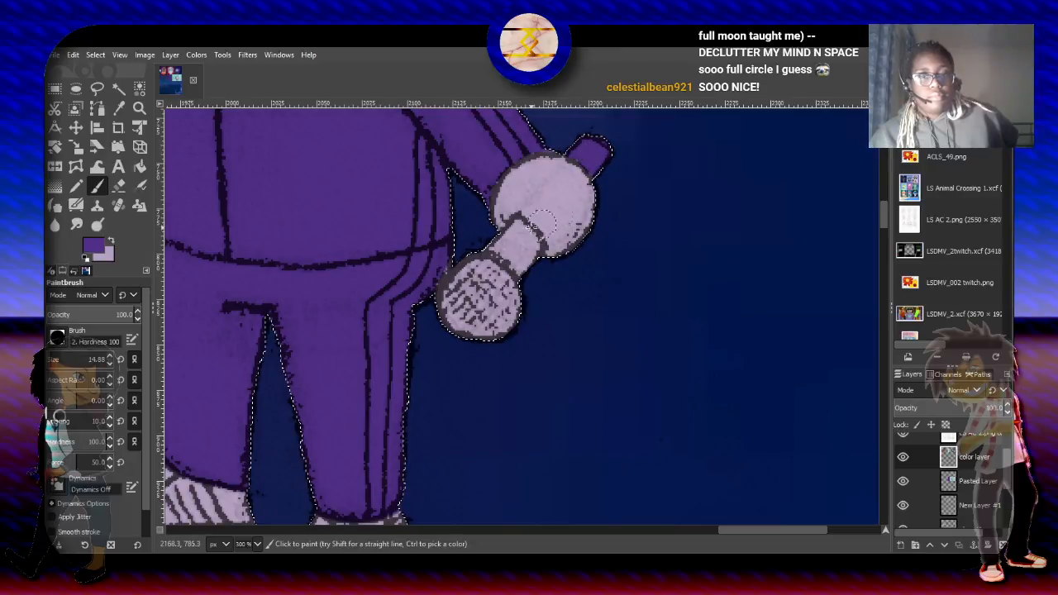
pyautogui.moveTo(529, 225)
pyautogui.mouseDown()
pyautogui.moveTo(482, 243)
pyautogui.moveTo(529, 273)
pyautogui.moveTo(500, 247)
pyautogui.moveTo(515, 262)
pyautogui.moveTo(529, 243)
pyautogui.moveTo(521, 305)
pyautogui.moveTo(499, 343)
pyautogui.moveTo(510, 274)
pyautogui.moveTo(474, 359)
pyautogui.moveTo(494, 287)
pyautogui.moveTo(494, 272)
pyautogui.moveTo(480, 276)
pyautogui.moveTo(450, 365)
pyautogui.moveTo(480, 267)
pyautogui.moveTo(447, 312)
pyautogui.moveTo(432, 312)
pyautogui.moveTo(459, 259)
pyautogui.moveTo(440, 301)
pyautogui.moveTo(468, 304)
pyautogui.moveTo(462, 265)
pyautogui.moveTo(488, 295)
pyautogui.mouseUp()
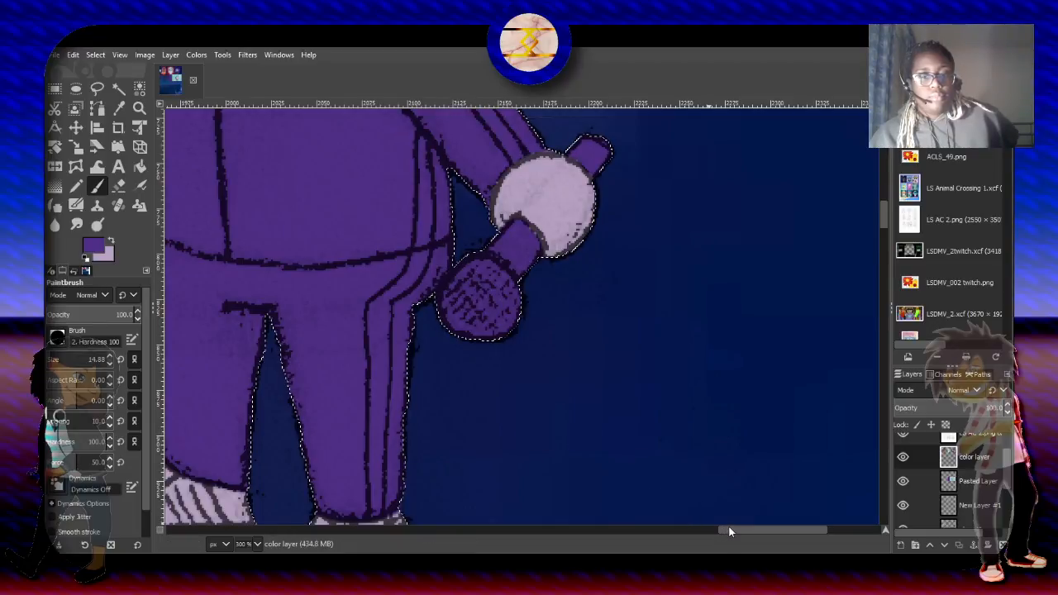
# - Subtract the triangular nose from the current selection by tracing its outline with the Free Select tool
pyautogui.moveTo(727, 531); pyautogui.dragTo(690, 529)
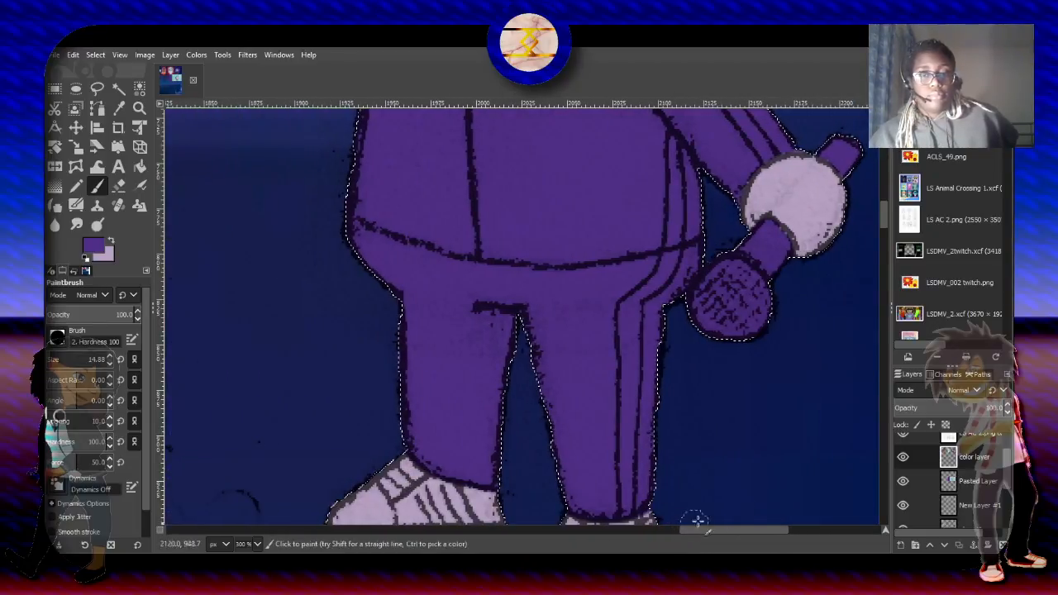
pyautogui.moveTo(882, 225); pyautogui.dragTo(884, 177)
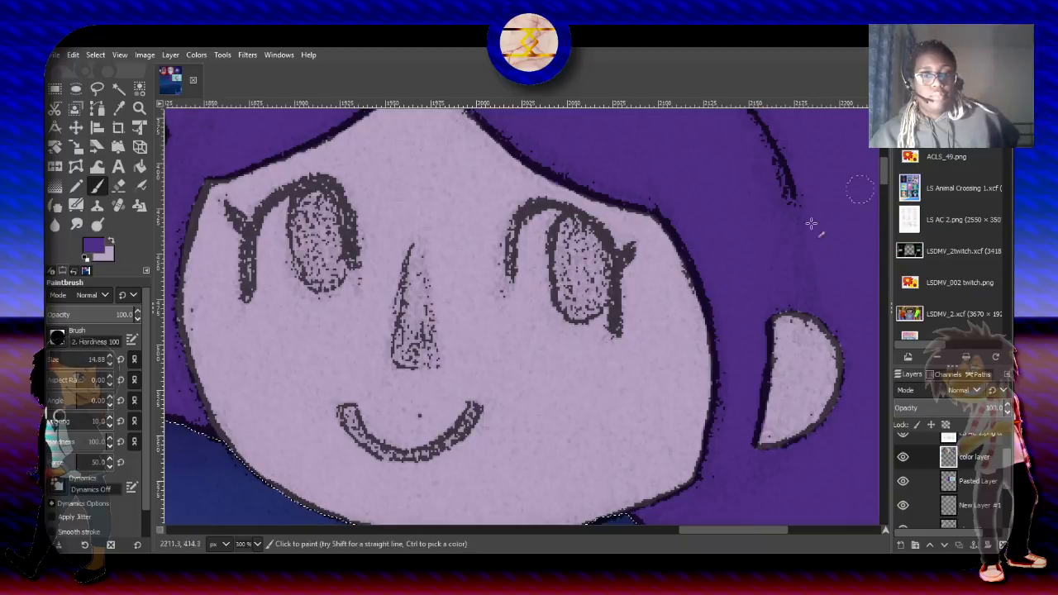
pyautogui.click(95, 88)
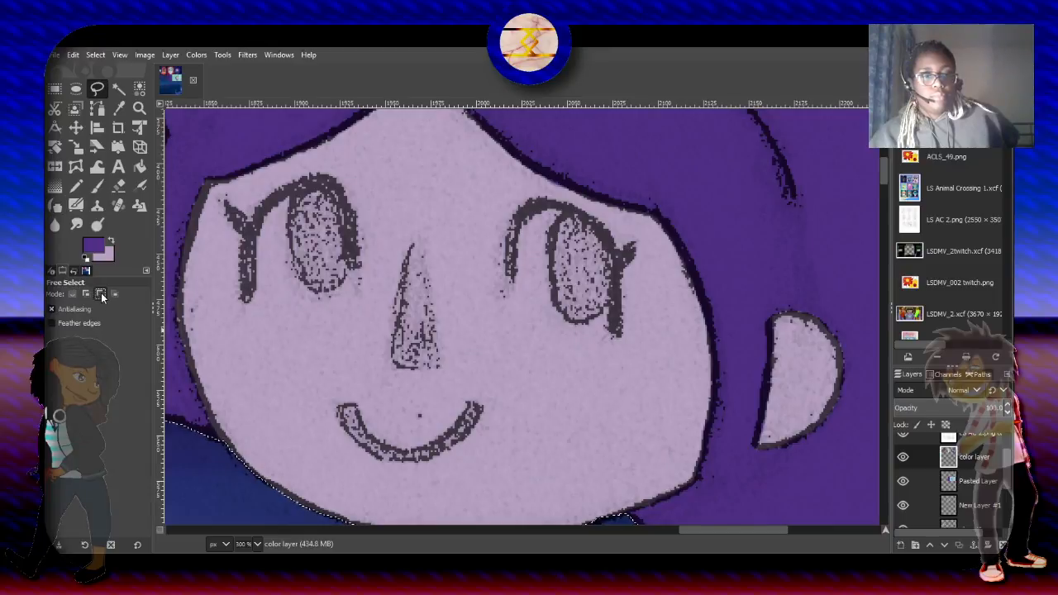
pyautogui.click(100, 294)
pyautogui.click(411, 242)
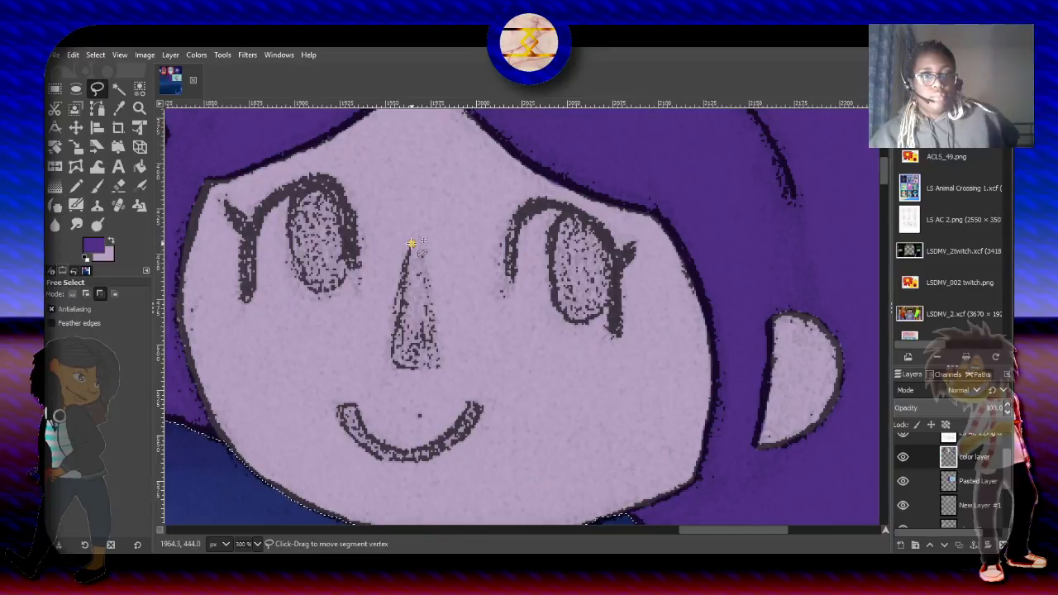
pyautogui.moveTo(411, 243)
pyautogui.mouseDown()
pyautogui.moveTo(382, 291)
pyautogui.moveTo(396, 340)
pyautogui.moveTo(389, 358)
pyautogui.moveTo(440, 369)
pyautogui.mouseUp()
pyautogui.click(411, 244)
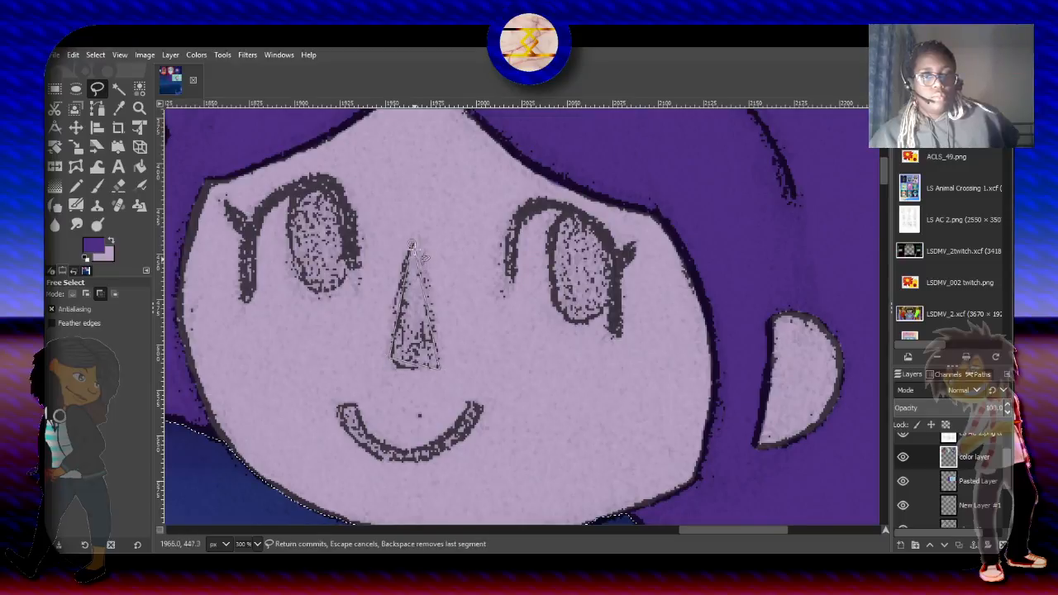
pyautogui.press('Return')
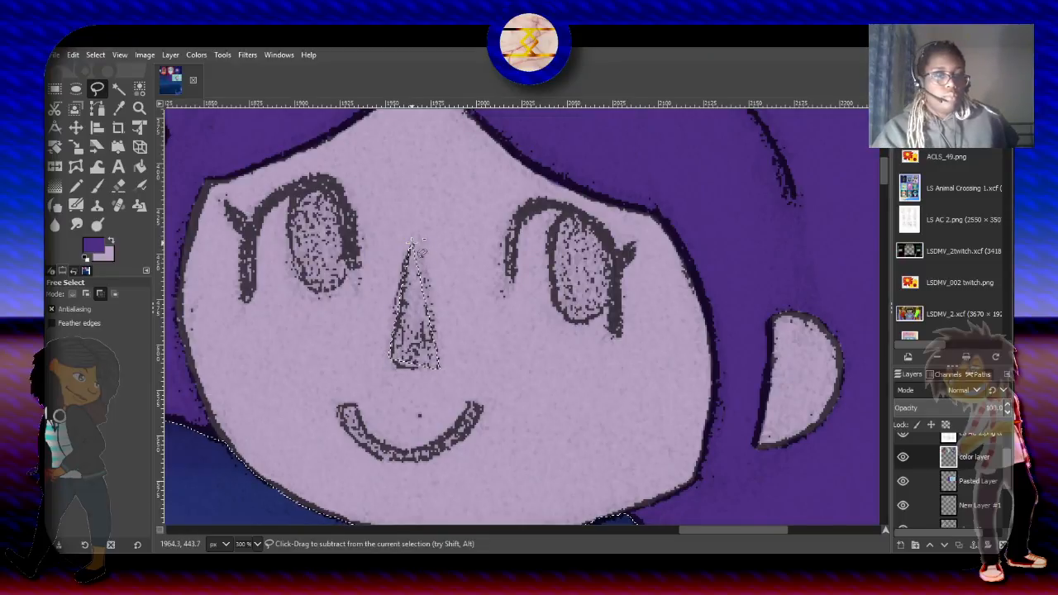
# - Undo the nose subtraction and intersect the selection with a triangle traced around the nose using Free Select
pyautogui.hotkey('ctrl', 'z')
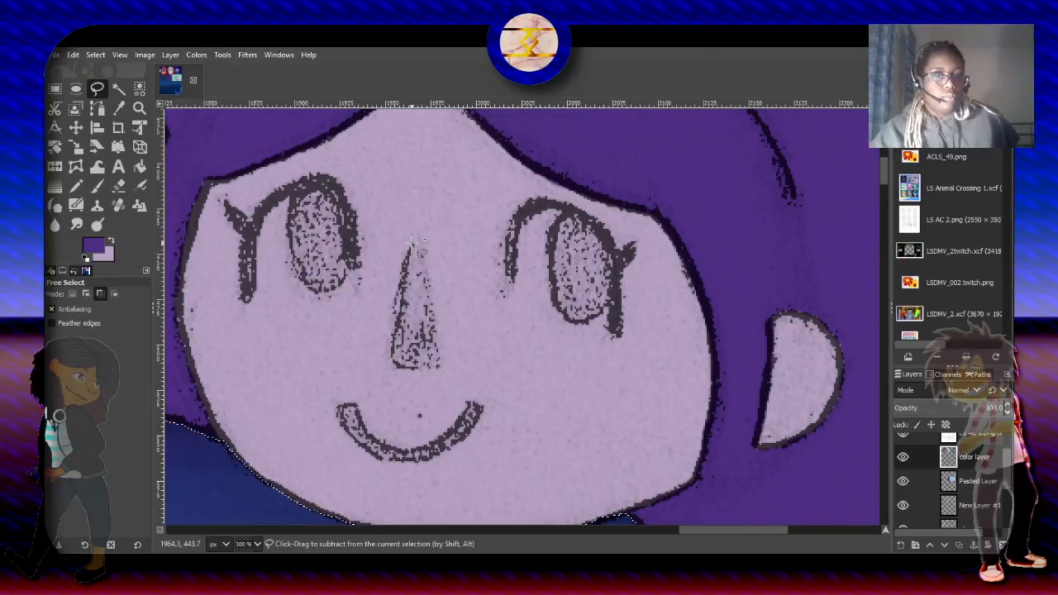
pyautogui.click(115, 295)
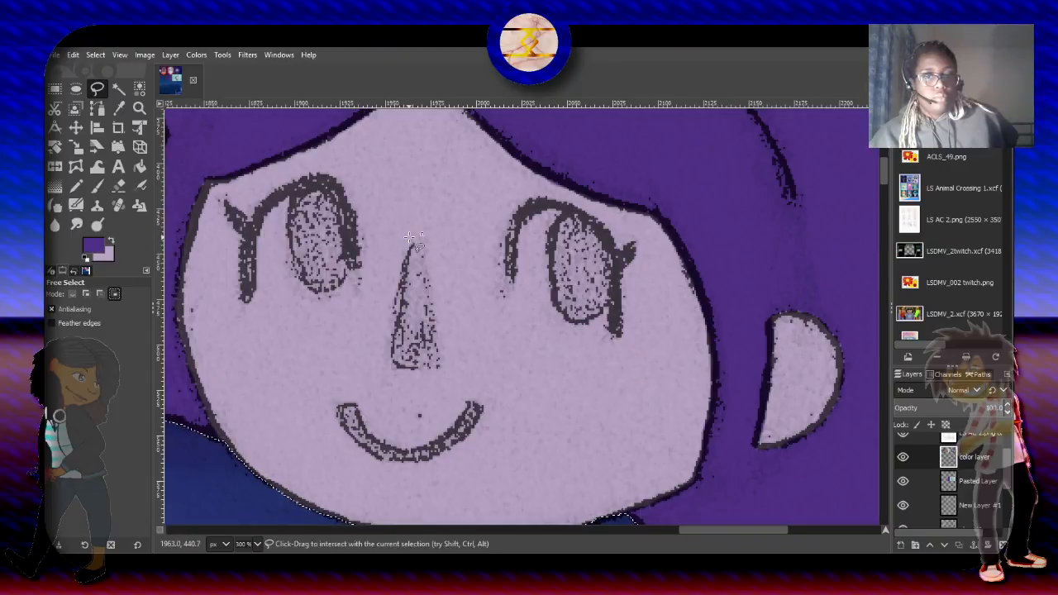
pyautogui.click(410, 239)
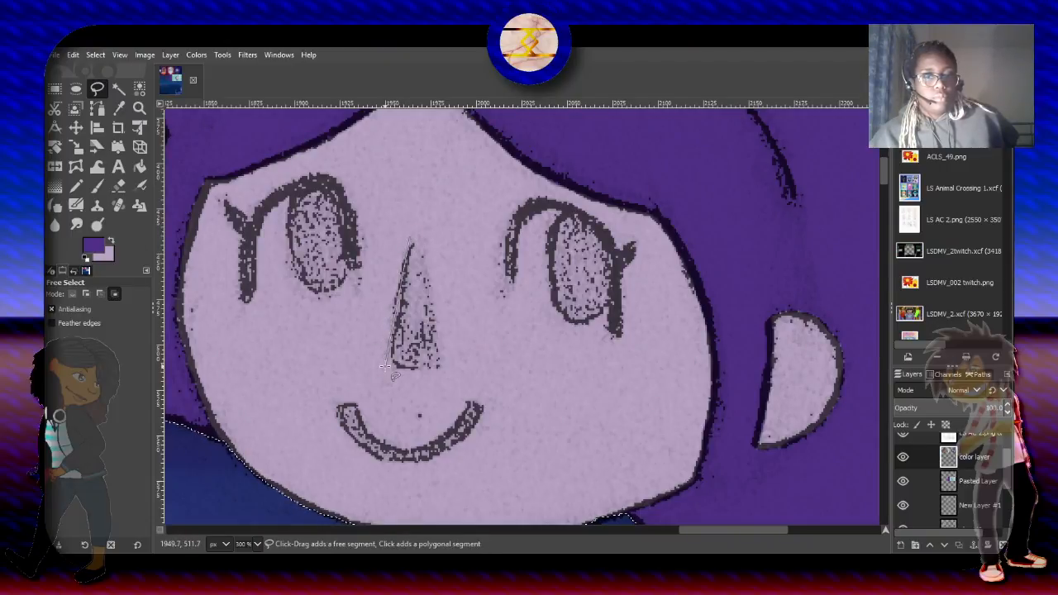
pyautogui.click(385, 365)
pyautogui.click(444, 370)
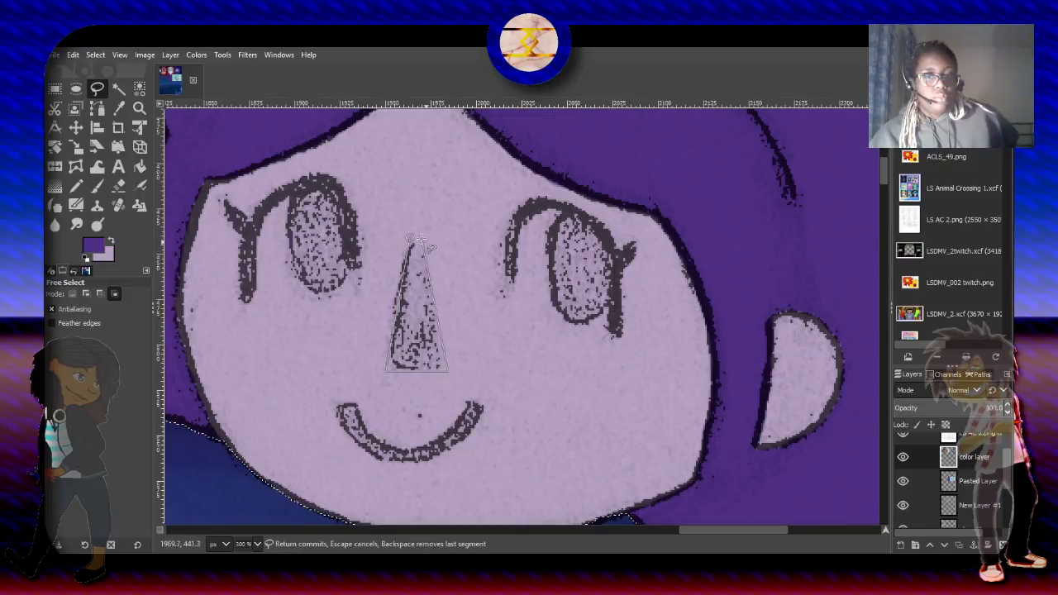
pyautogui.click(410, 238)
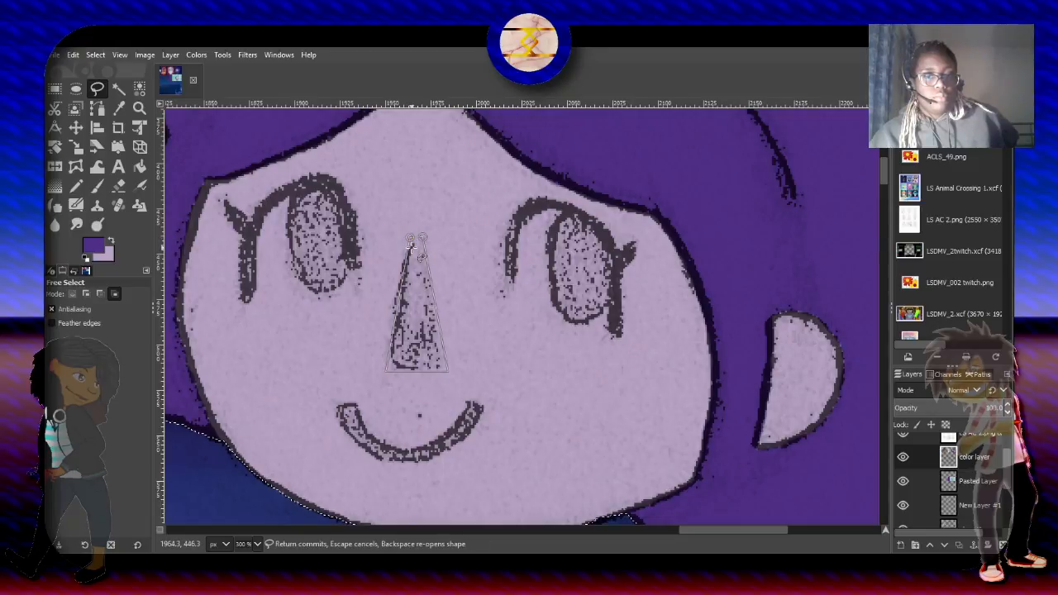
pyautogui.press('Return')
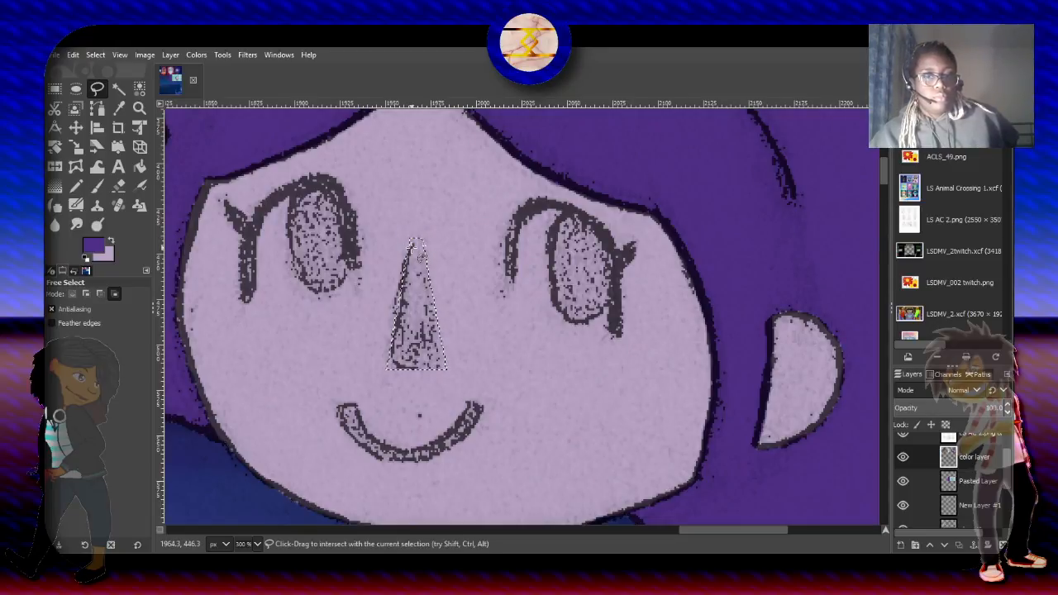
# - Shade the nose dark purple with the 2. Hardness 025 paintbrush at size 51 and about 57.9 opacity, undoing the last stroke
pyautogui.click(97, 187)
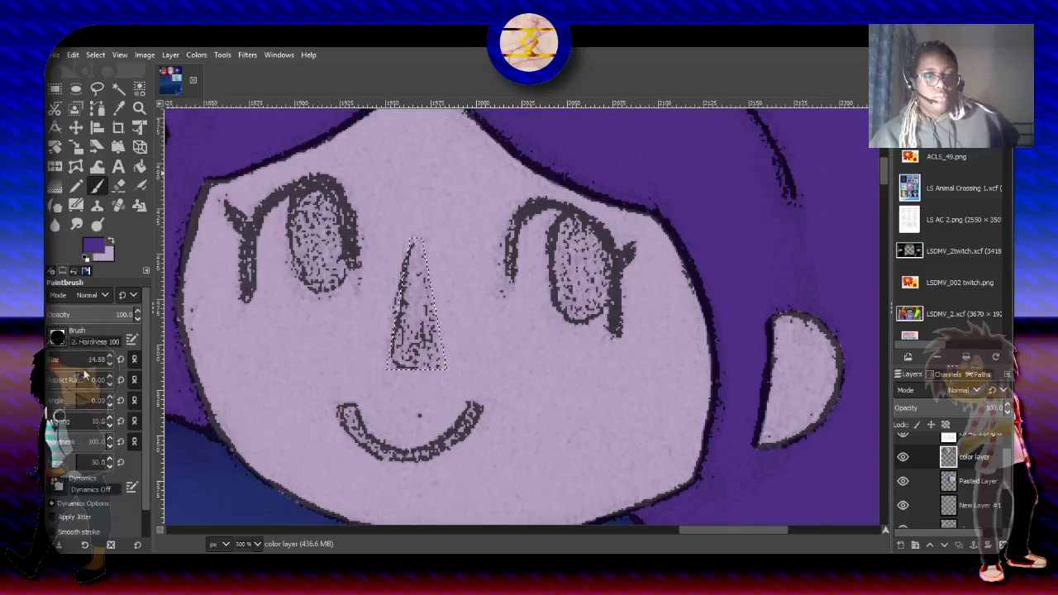
pyautogui.click(60, 374)
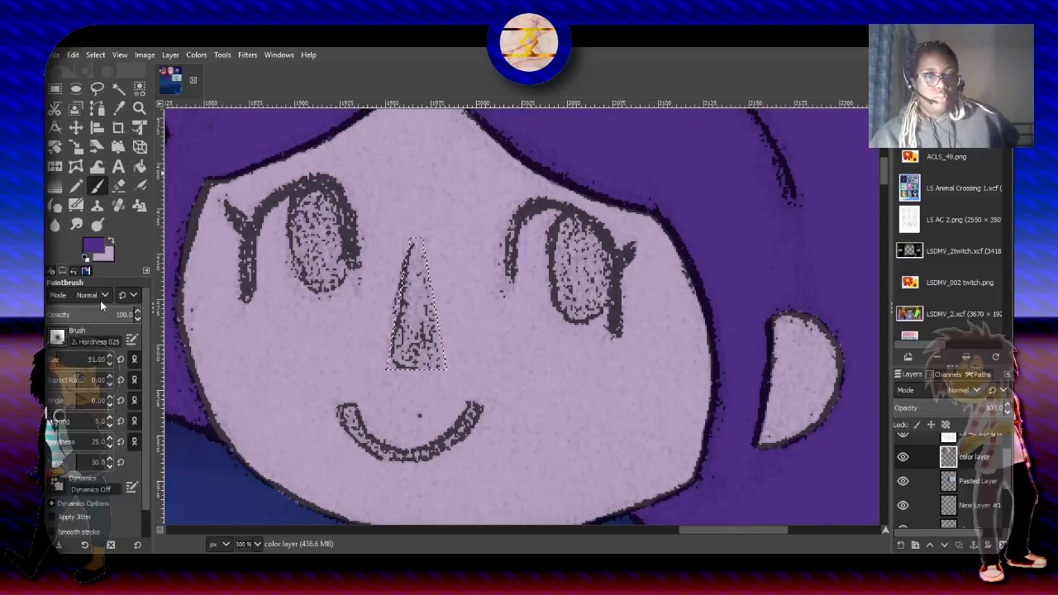
pyautogui.click(106, 312)
pyautogui.moveTo(107, 313); pyautogui.dragTo(96, 314)
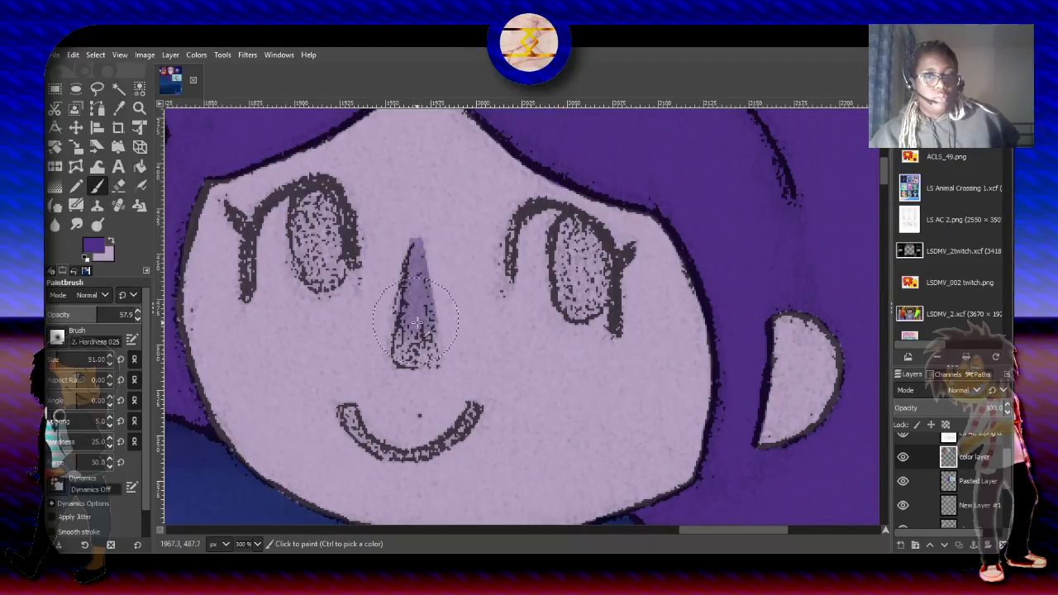
pyautogui.moveTo(430, 285); pyautogui.dragTo(431, 267)
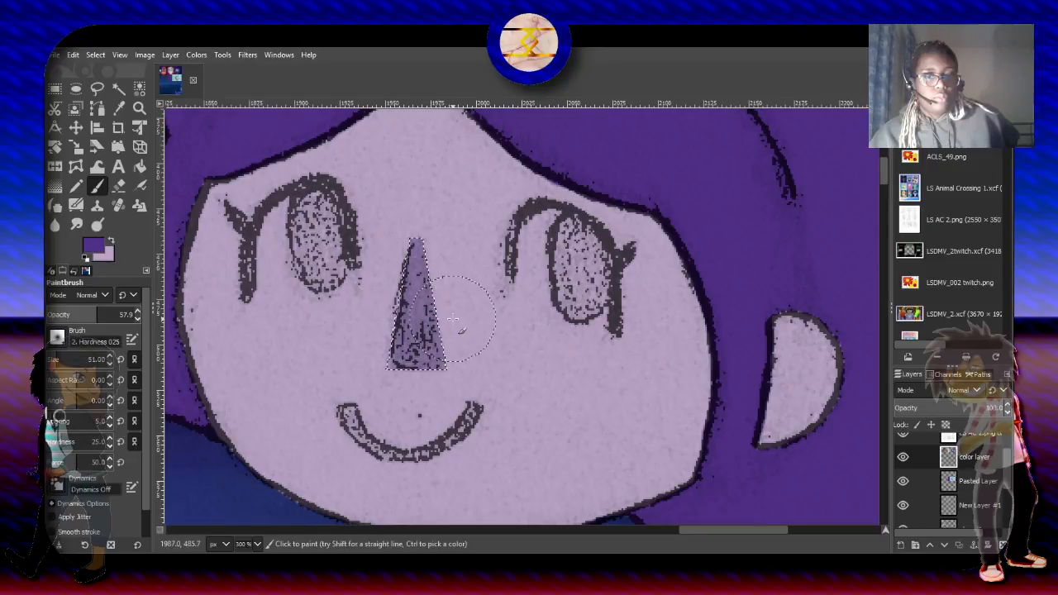
pyautogui.moveTo(453, 318)
pyautogui.mouseDown()
pyautogui.moveTo(417, 379)
pyautogui.moveTo(373, 336)
pyautogui.moveTo(364, 309)
pyautogui.moveTo(393, 362)
pyautogui.moveTo(474, 316)
pyautogui.moveTo(446, 362)
pyautogui.mouseUp()
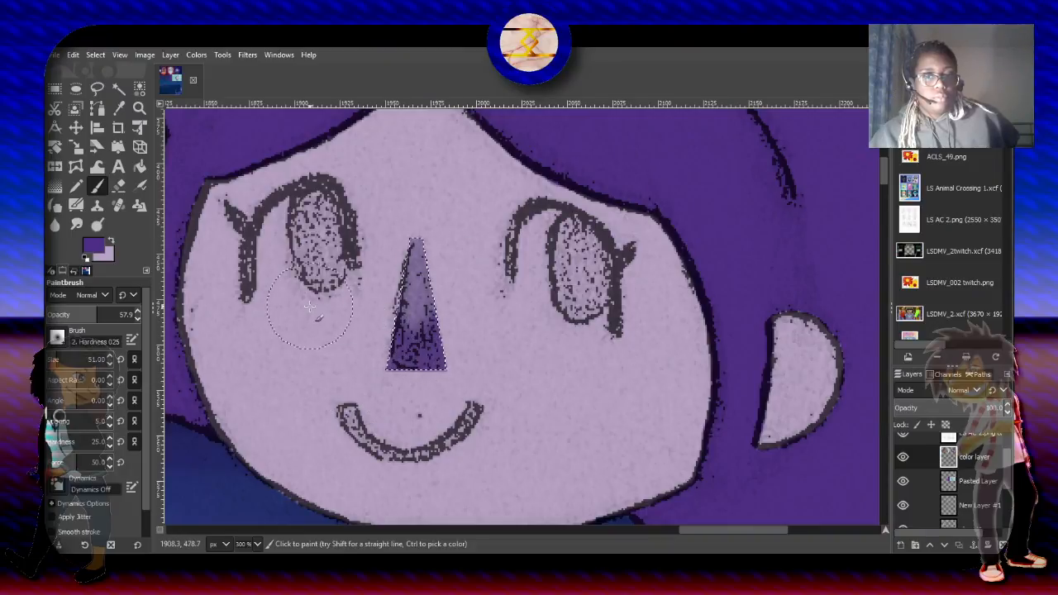
pyautogui.moveTo(440, 303)
pyautogui.mouseDown()
pyautogui.moveTo(401, 224)
pyautogui.moveTo(409, 342)
pyautogui.mouseUp()
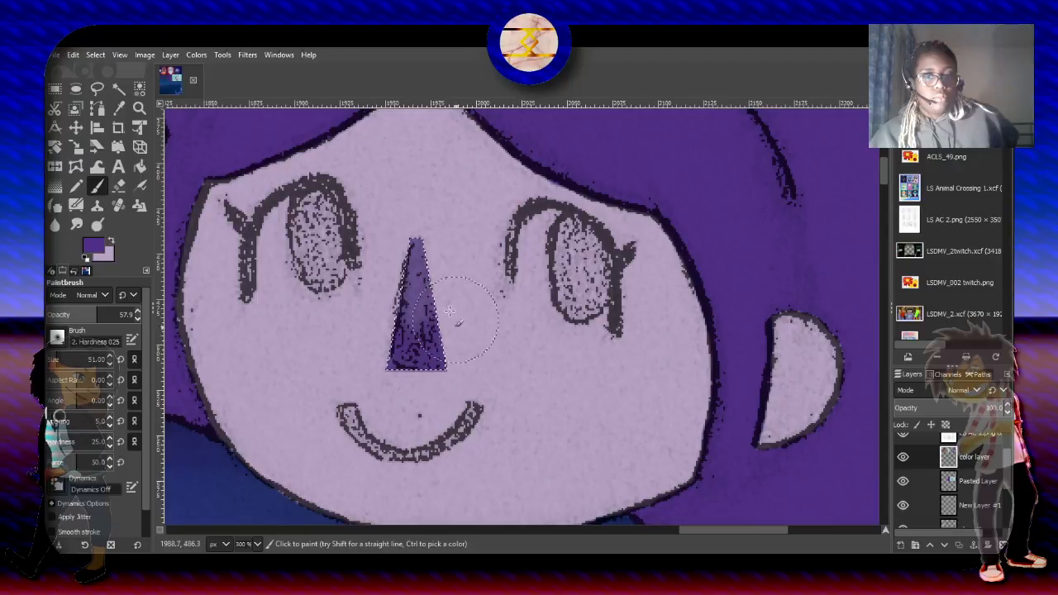
pyautogui.hotkey('ctrl', 'z')
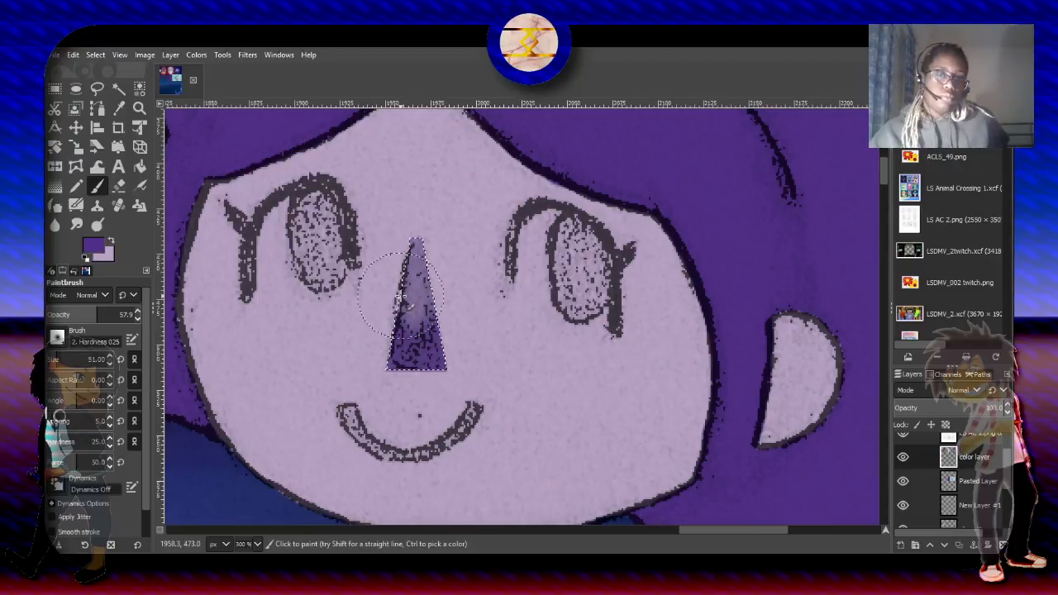
# - Add the dark purple jacket to the selection with the Fuzzy Select tool
pyautogui.keyDown('ctrl'); pyautogui.scroll(-2, 501, 374); pyautogui.keyUp('ctrl')
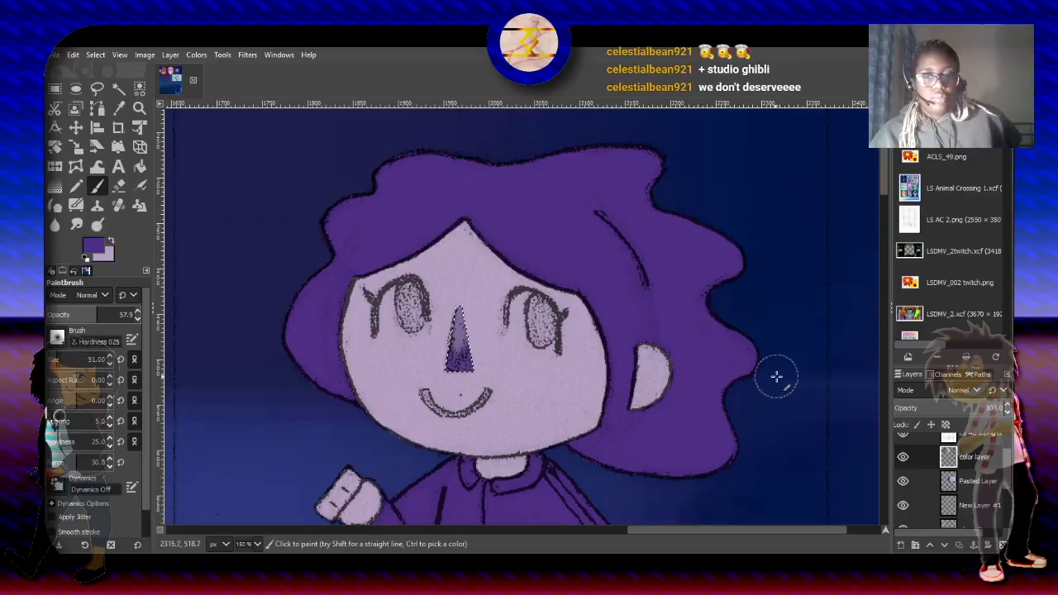
pyautogui.moveTo(885, 188); pyautogui.dragTo(889, 220)
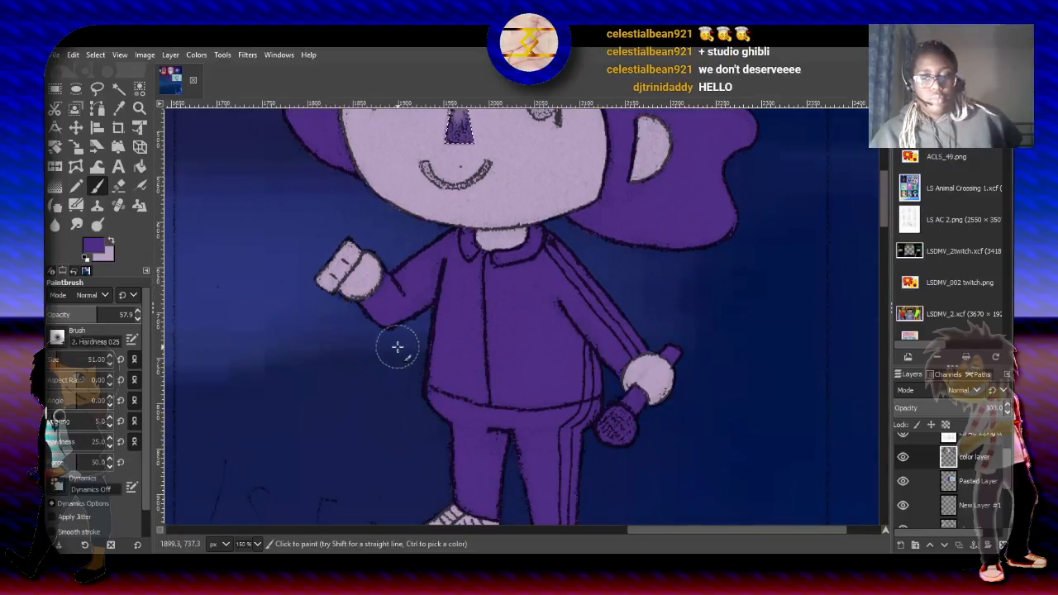
pyautogui.scroll(2, 398, 347)
pyautogui.scroll(1, 398, 347)
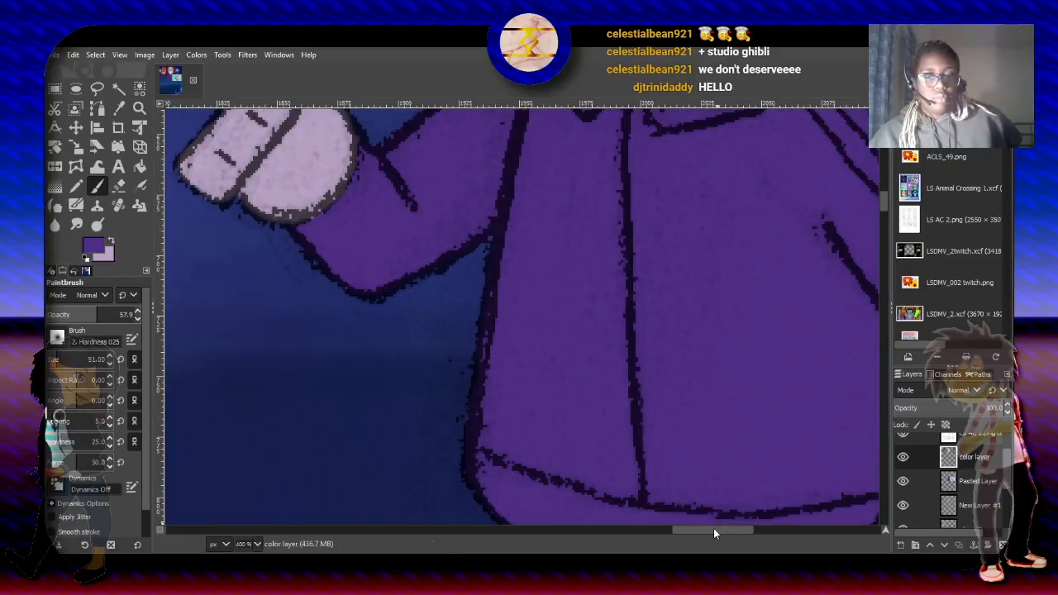
pyautogui.moveTo(713, 529); pyautogui.dragTo(759, 523)
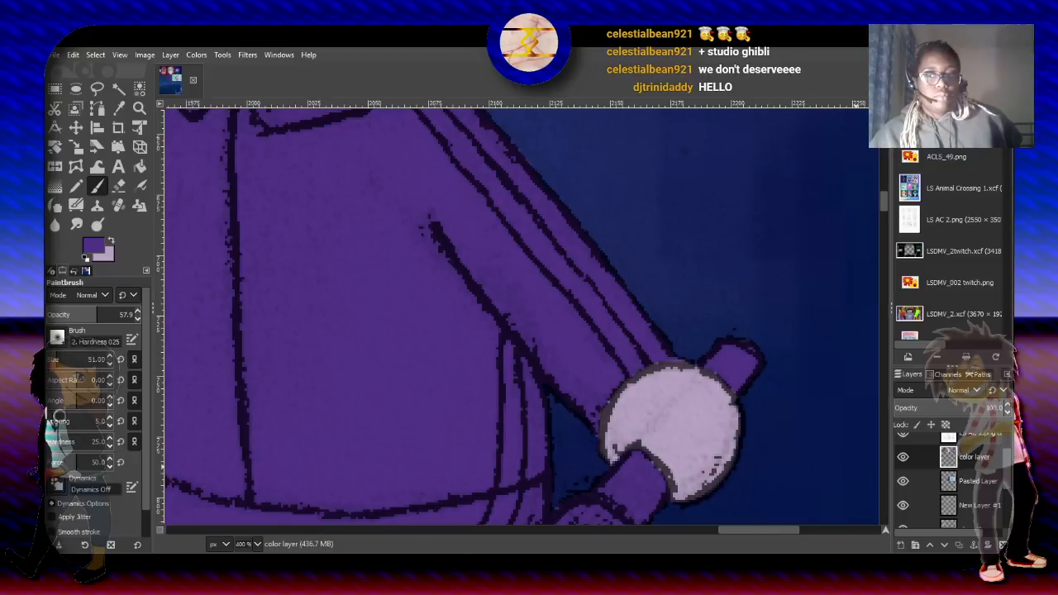
pyautogui.moveTo(884, 202); pyautogui.dragTo(883, 196)
pyautogui.click(55, 87)
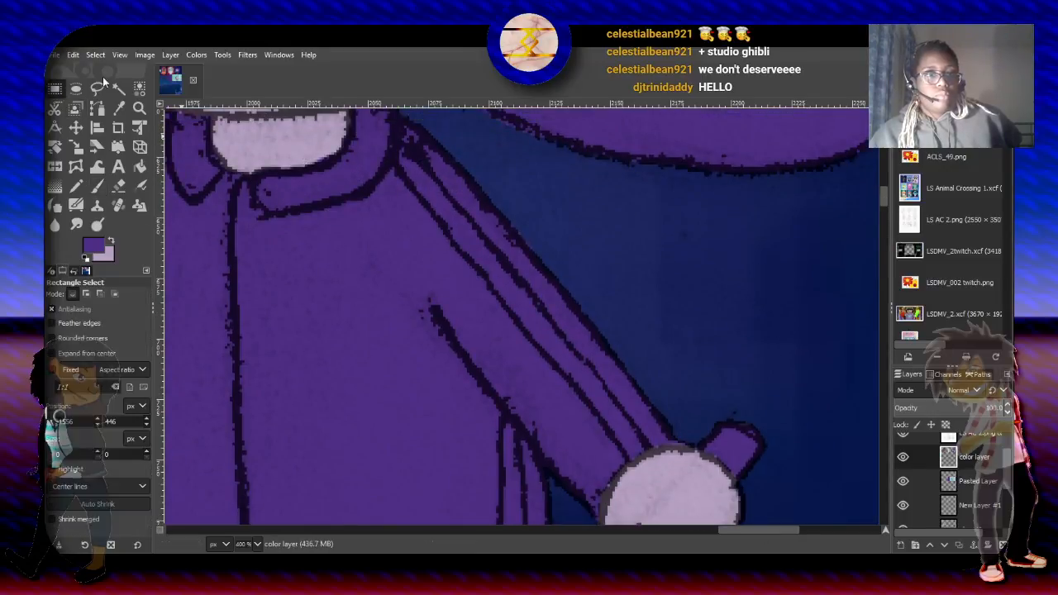
pyautogui.click(118, 87)
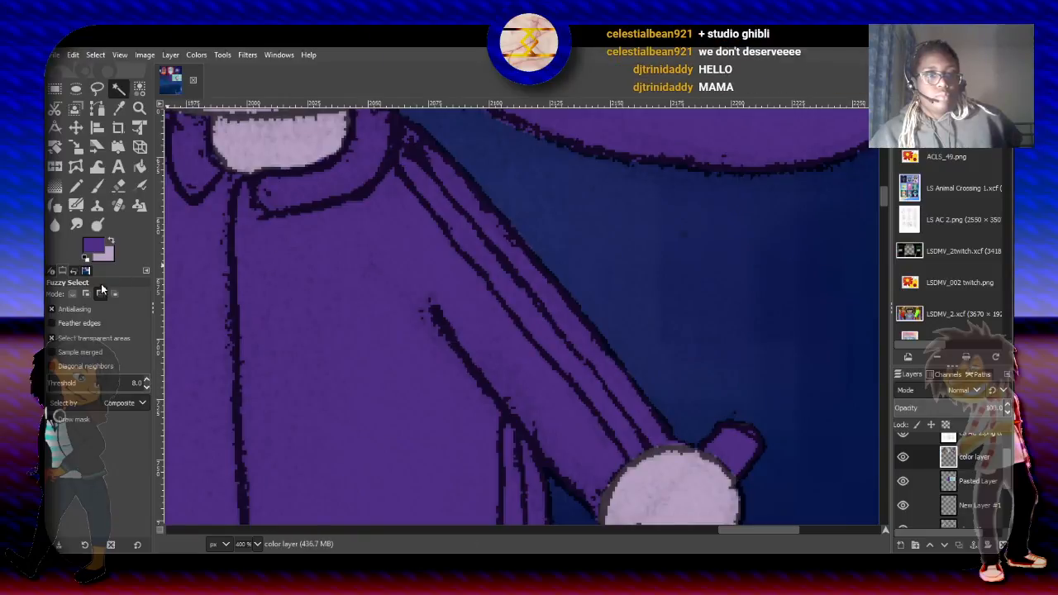
pyautogui.click(355, 250)
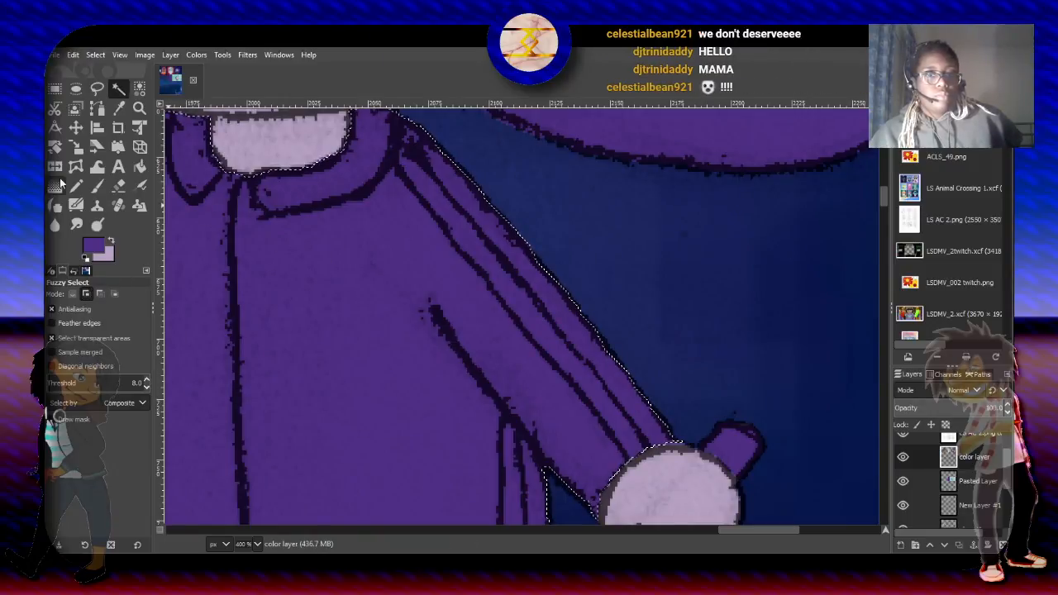
# - Intersect the selection with the lowered sleeve's inner stripe by tracing it from the collar to the hand and back with Free Select
pyautogui.click(94, 87)
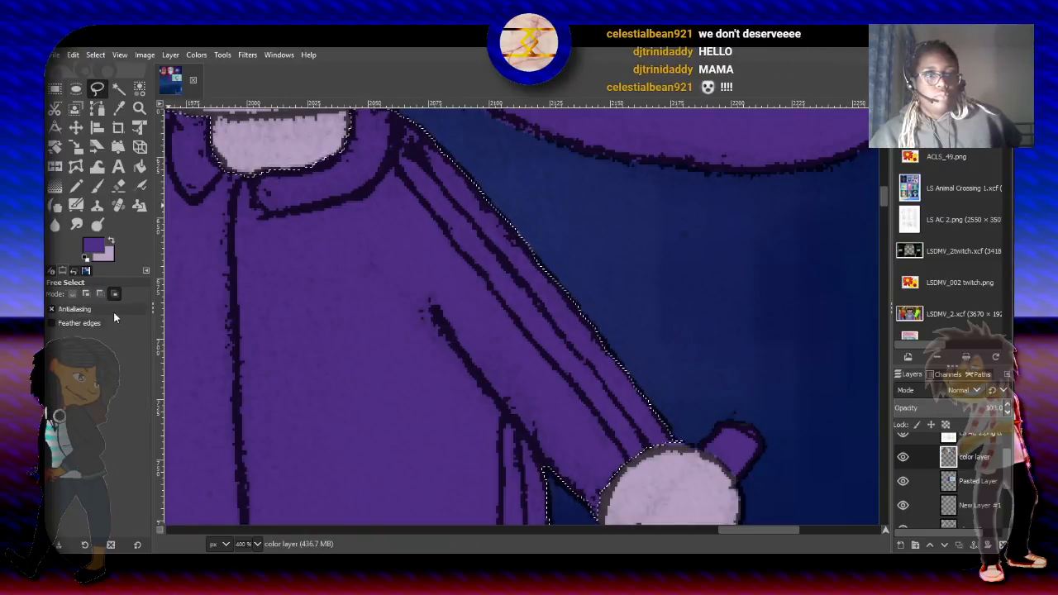
pyautogui.click(86, 295)
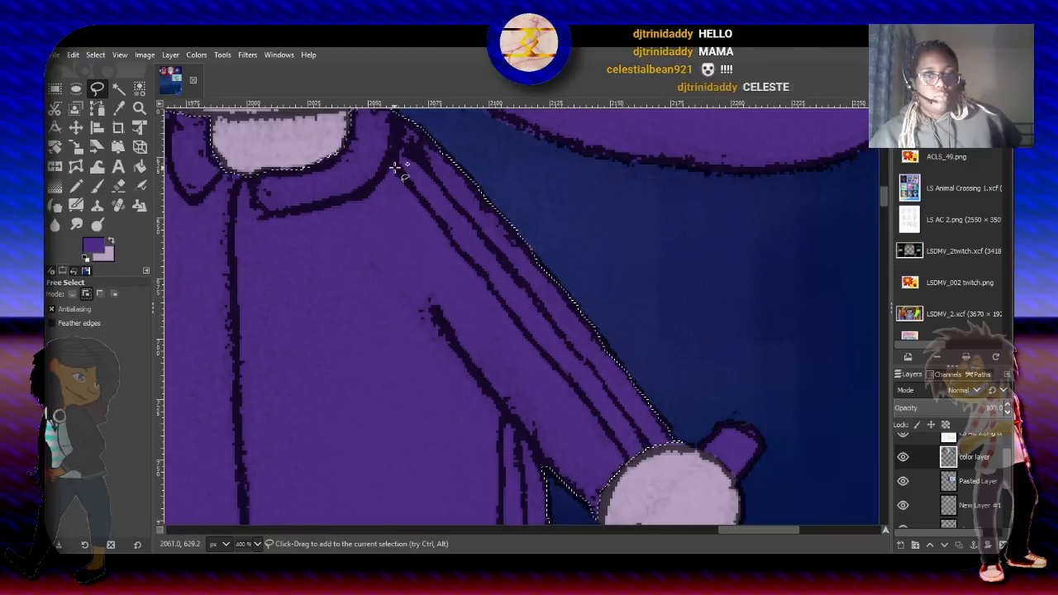
pyautogui.click(99, 295)
pyautogui.click(115, 293)
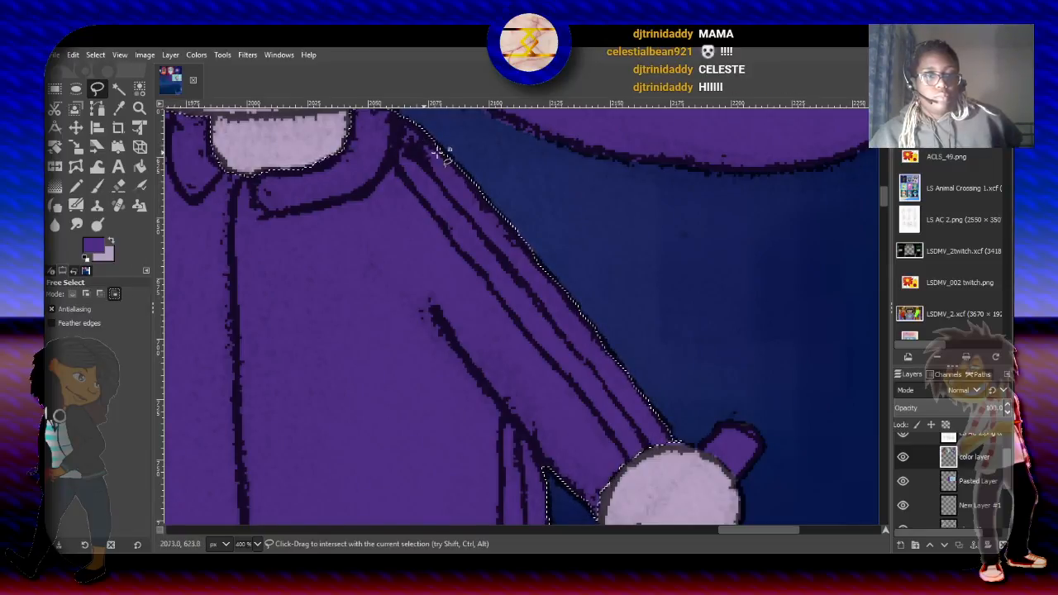
pyautogui.click(395, 162)
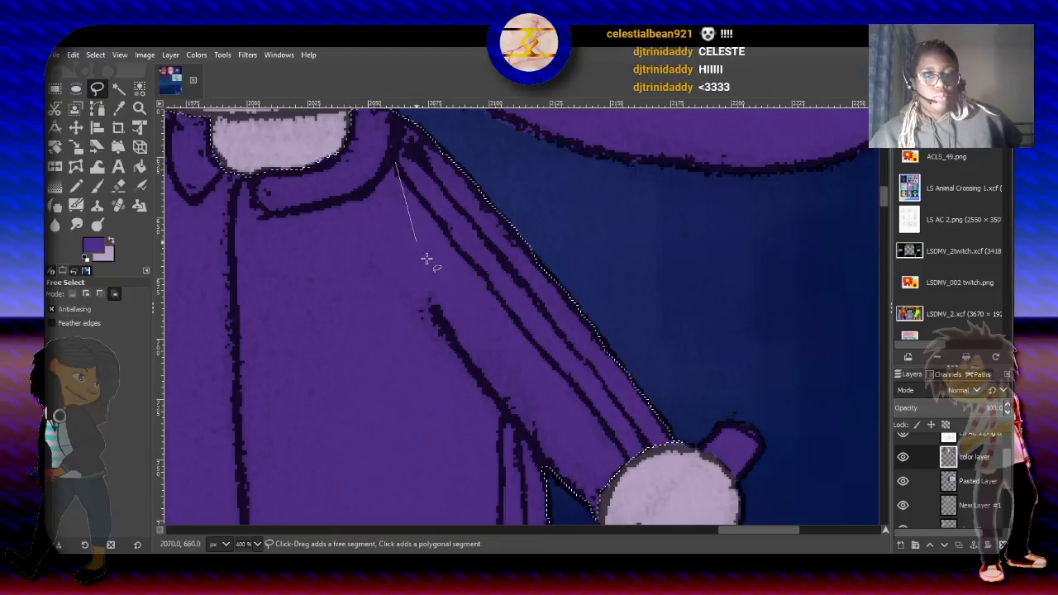
pyautogui.click(442, 226)
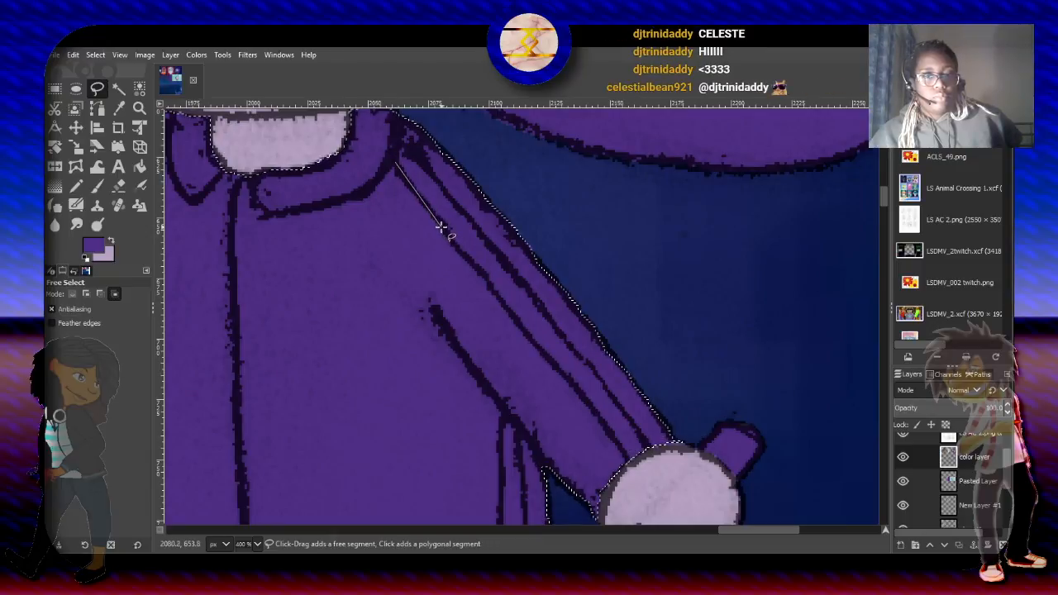
pyautogui.click(462, 257)
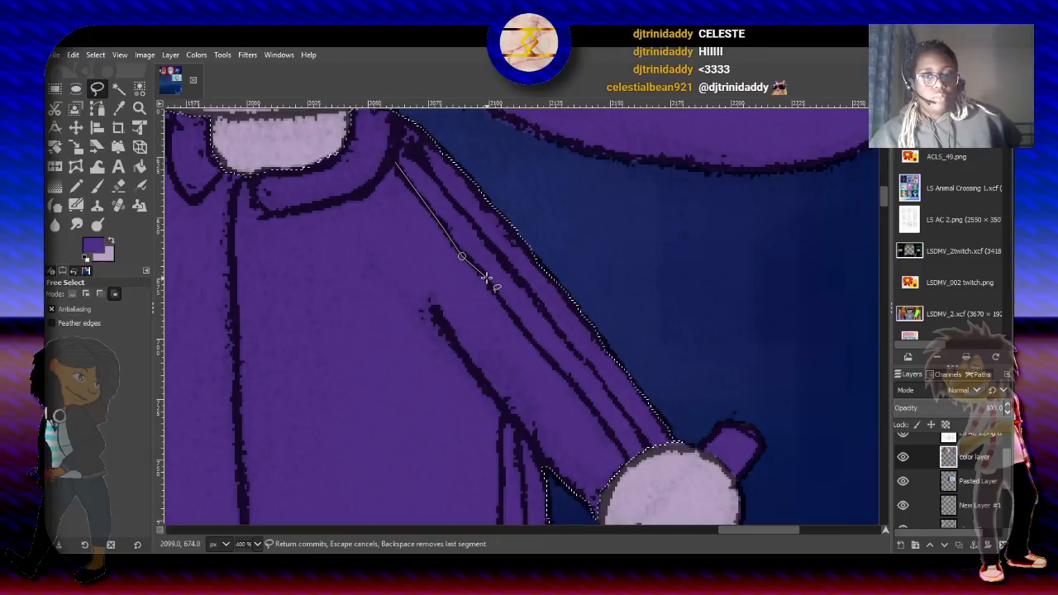
pyautogui.click(486, 276)
pyautogui.click(493, 292)
pyautogui.click(517, 320)
pyautogui.click(555, 367)
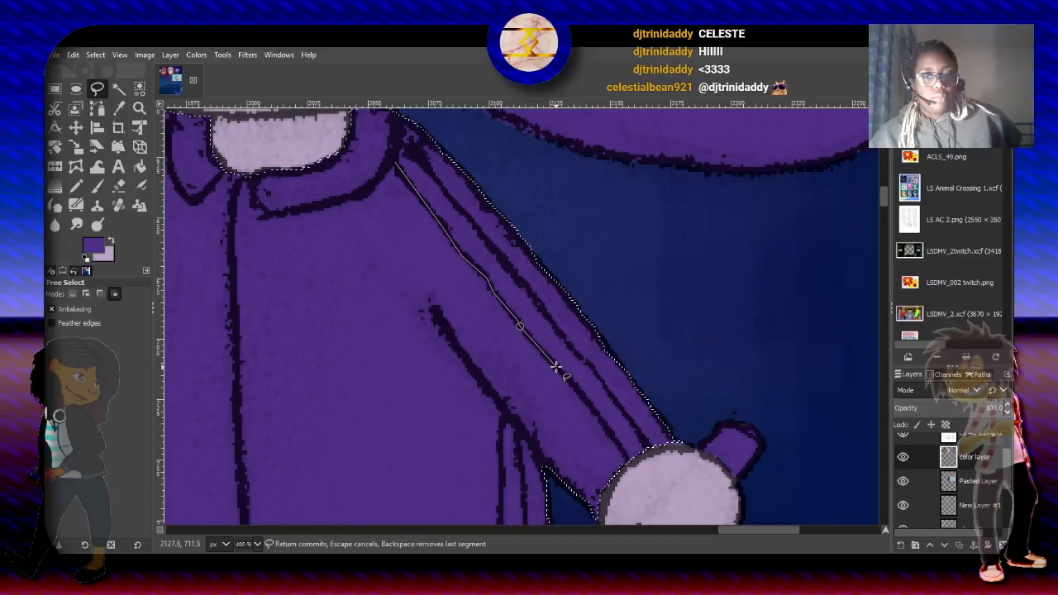
pyautogui.click(632, 468)
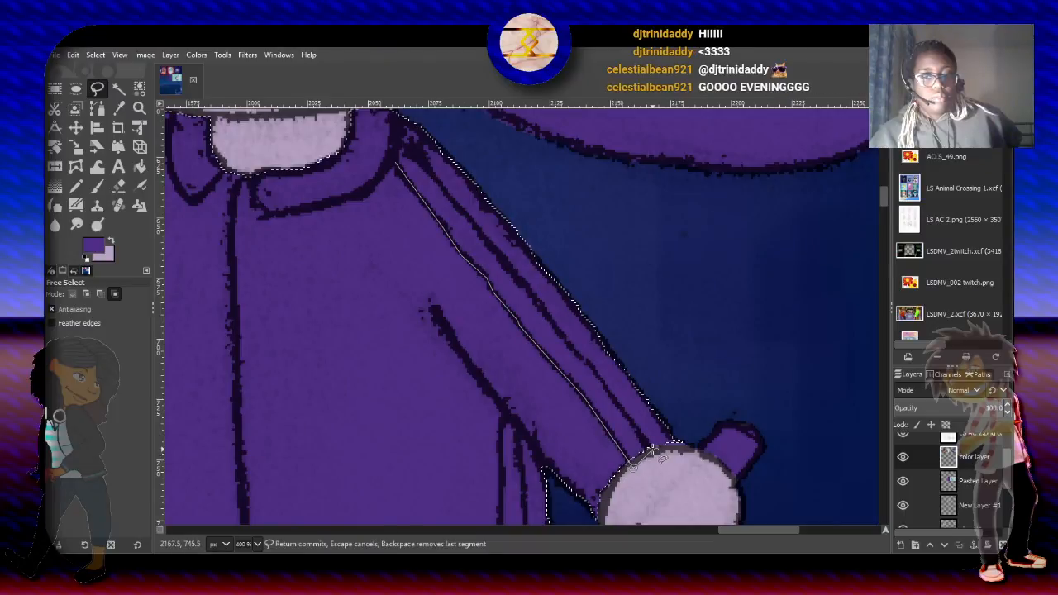
pyautogui.click(600, 379)
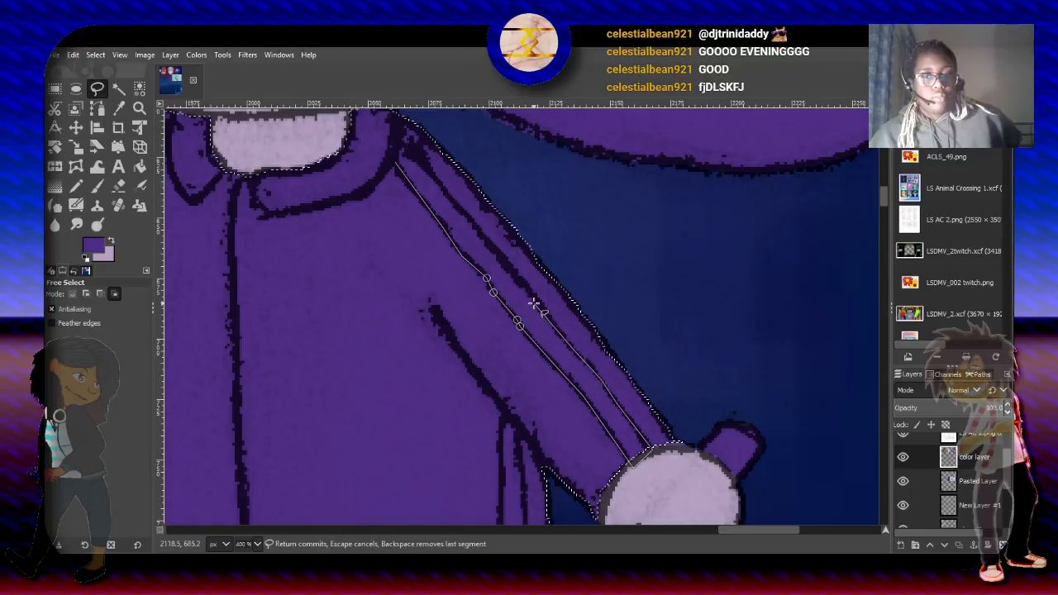
pyautogui.click(500, 254)
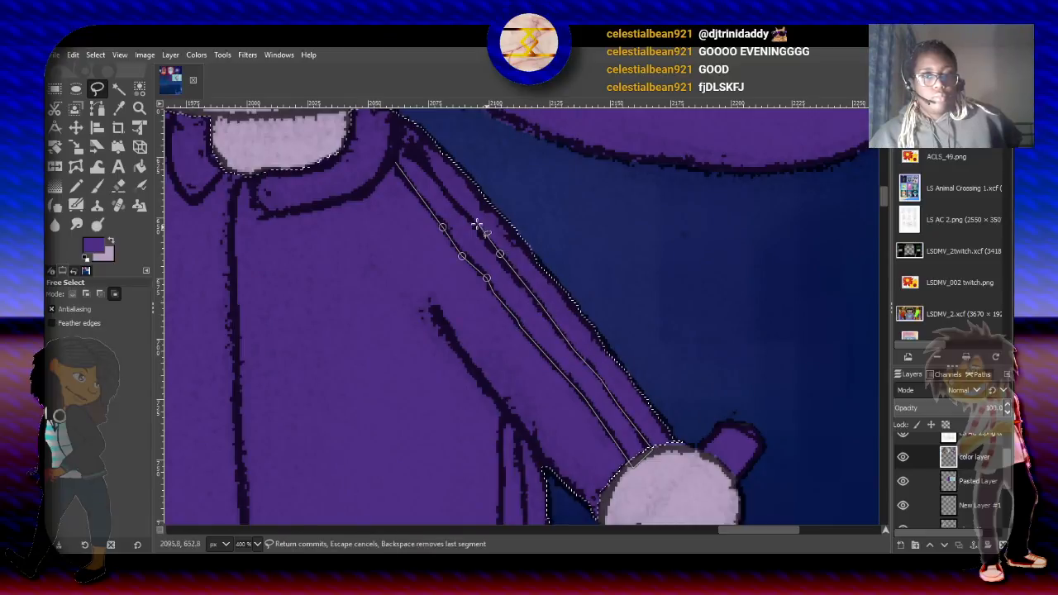
pyautogui.click(464, 214)
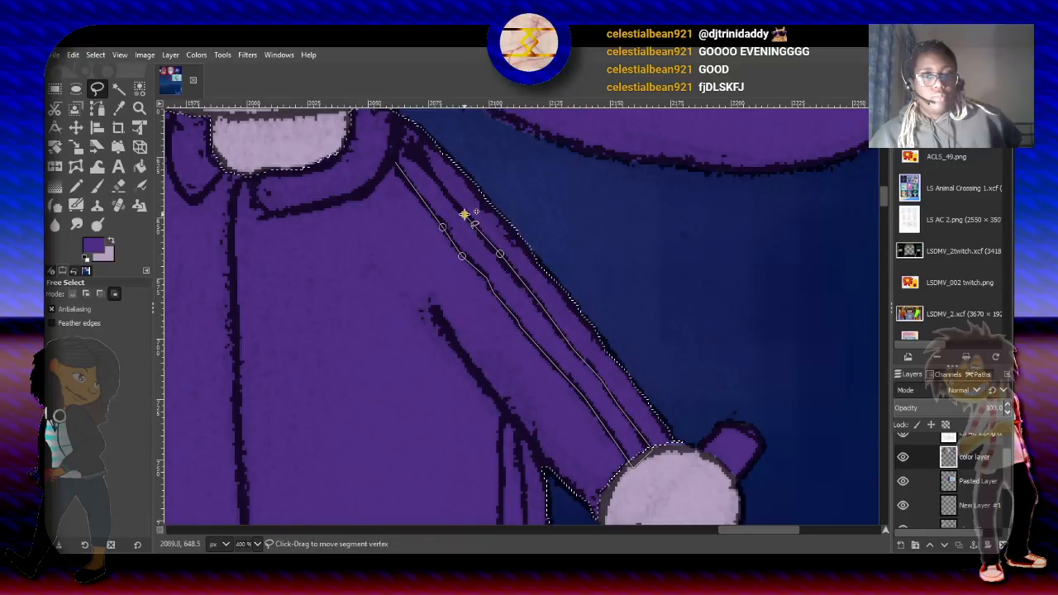
pyautogui.click(421, 160)
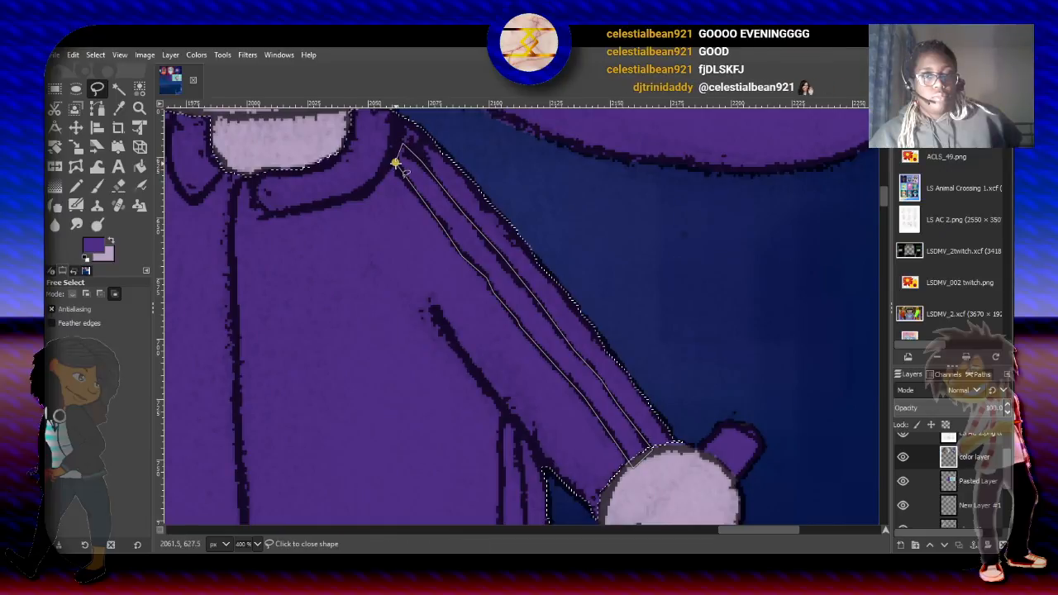
pyautogui.click(402, 144)
pyautogui.press('Return')
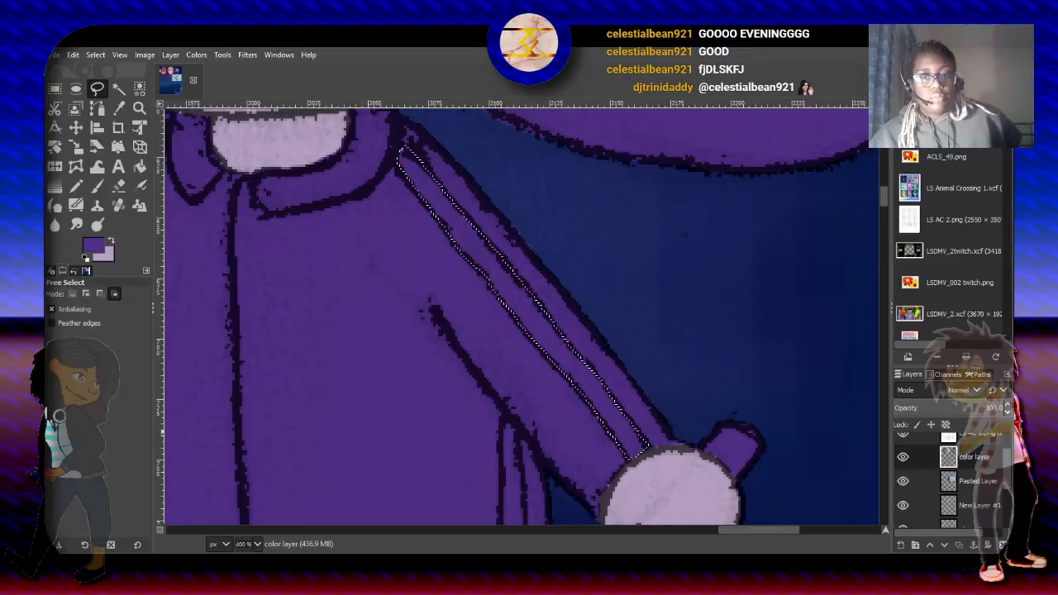
# - Sample the near-white outline color of the large number 2 on the pasted layer as the foreground color, then reactivate the color layer
pyautogui.click(988, 489)
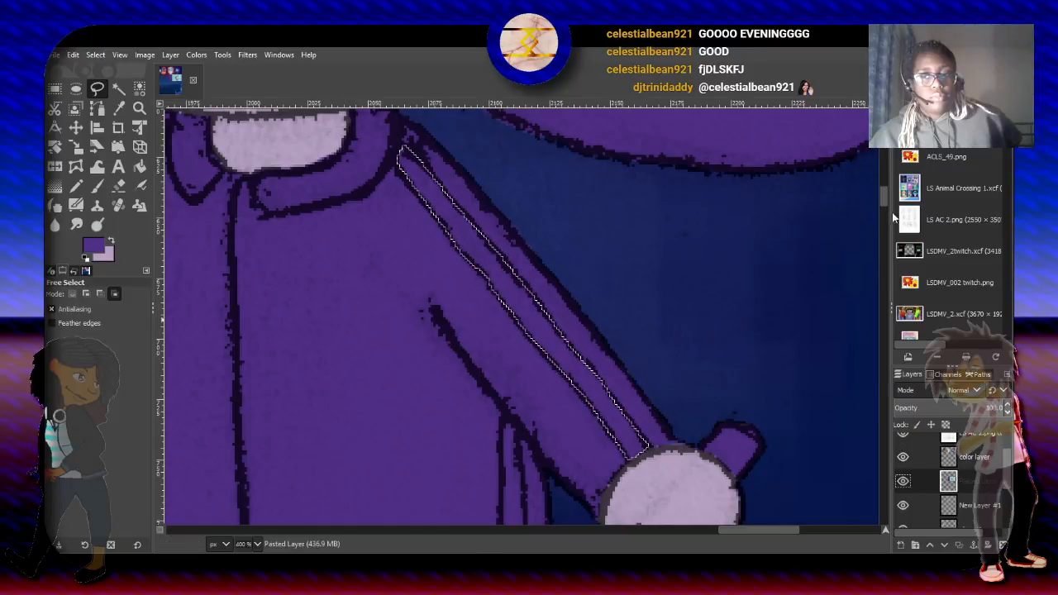
pyautogui.moveTo(887, 190); pyautogui.dragTo(886, 239)
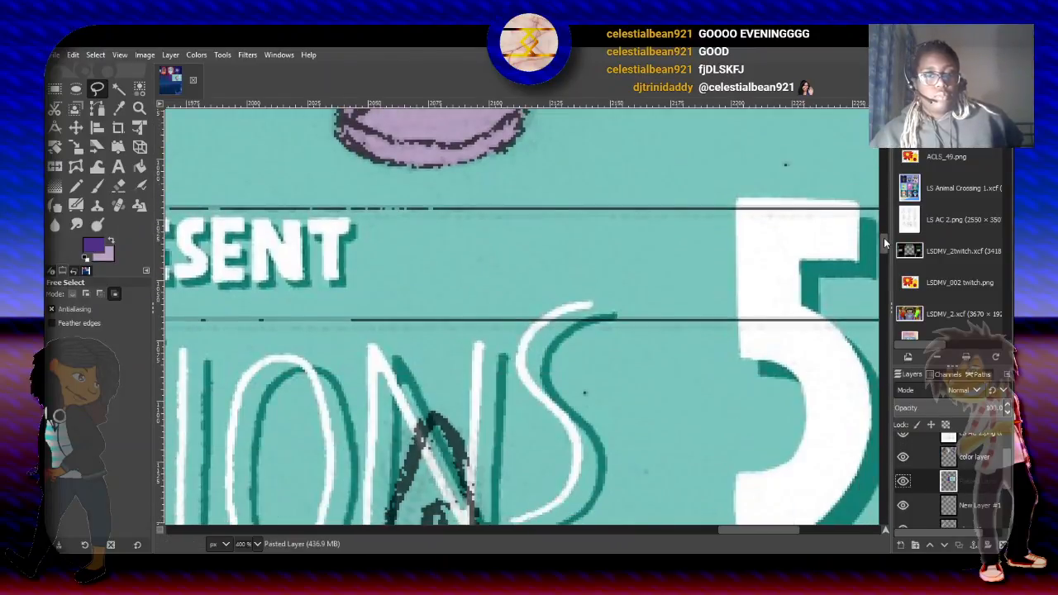
pyautogui.click(118, 108)
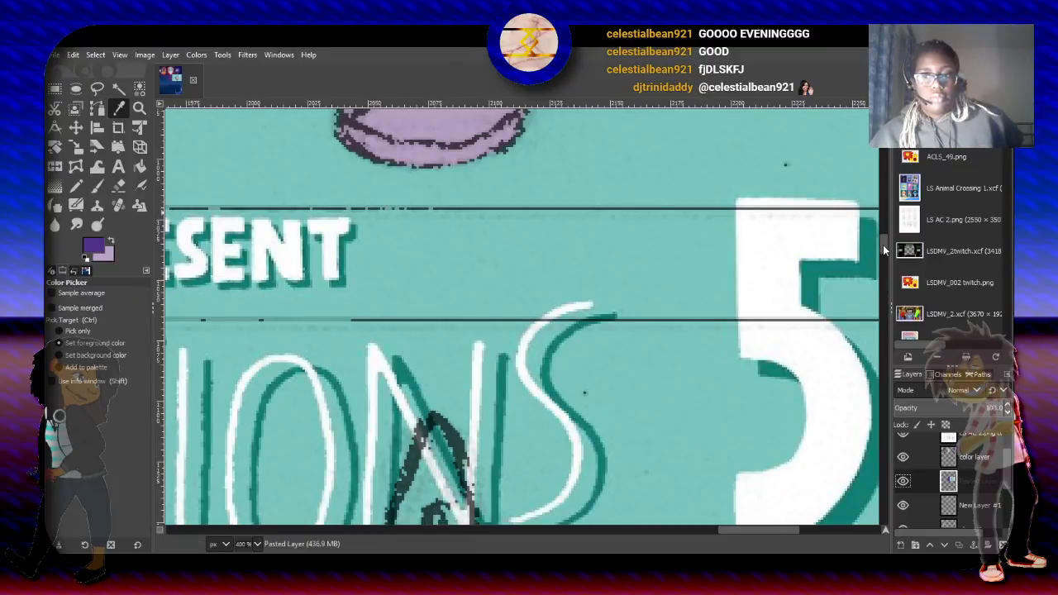
pyautogui.moveTo(885, 250); pyautogui.dragTo(891, 303)
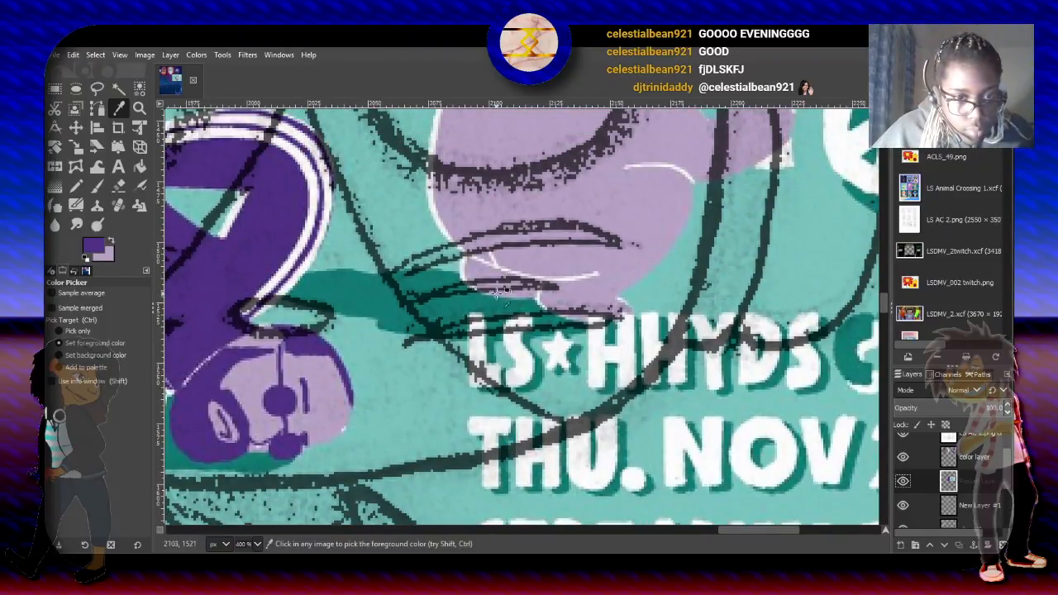
pyautogui.click(312, 185)
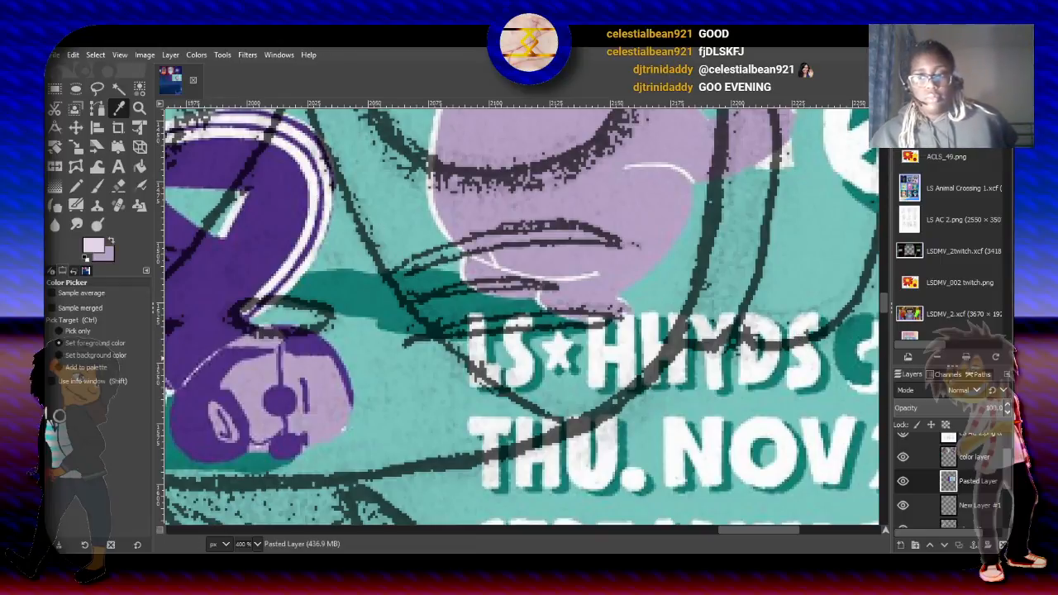
pyautogui.click(1001, 459)
pyautogui.scroll(2, 1003, 461)
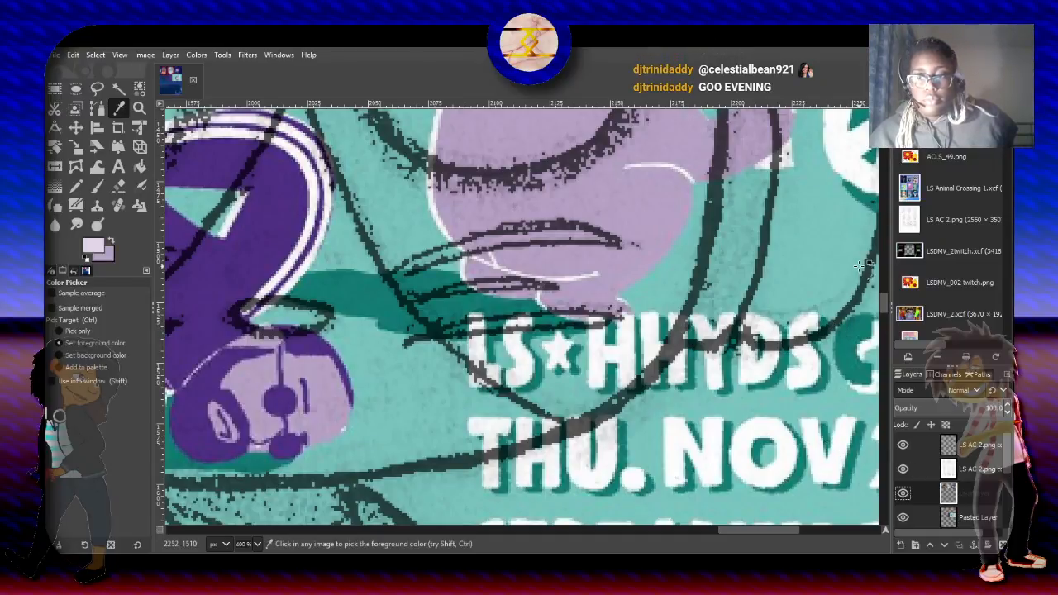
# - Paint the lowered sleeve's inner stripe near-white with the 2. Hardness 075 paintbrush at size 21.28 and 100 opacity
pyautogui.moveTo(880, 301); pyautogui.dragTo(885, 197)
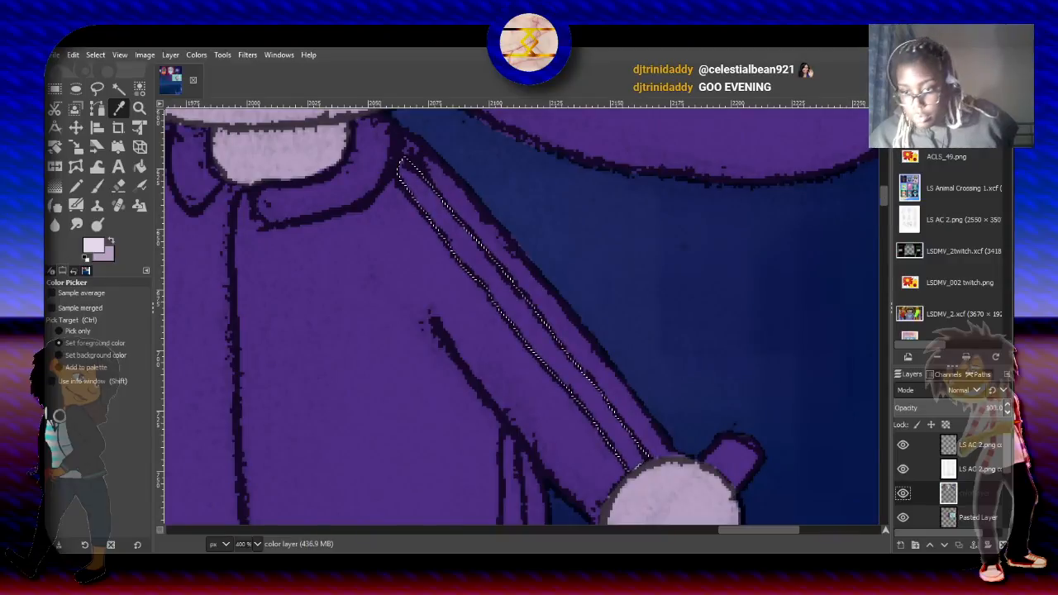
pyautogui.scroll(-2, 1006, 466)
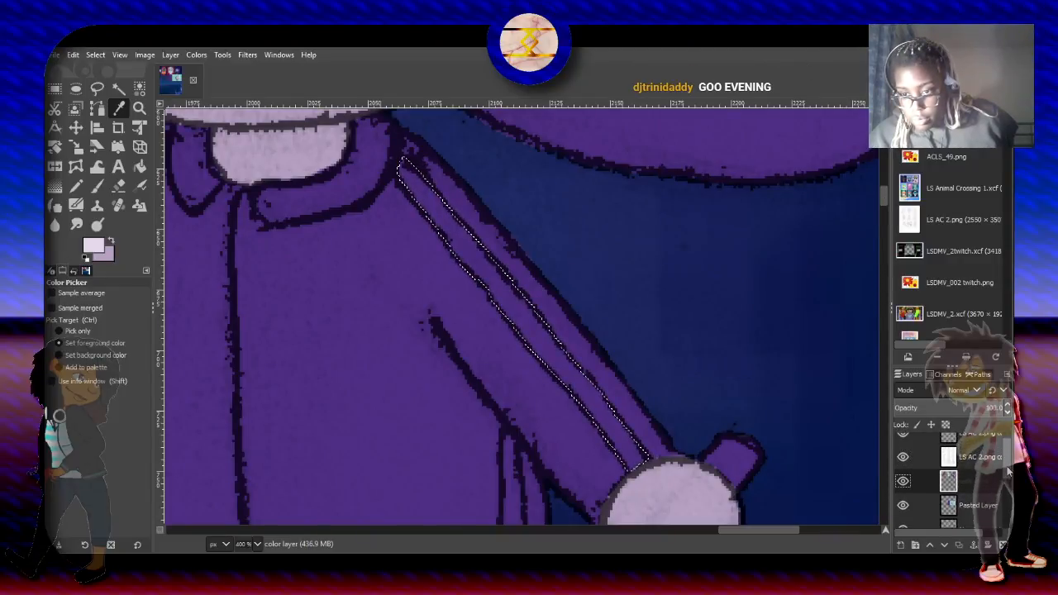
pyautogui.click(97, 187)
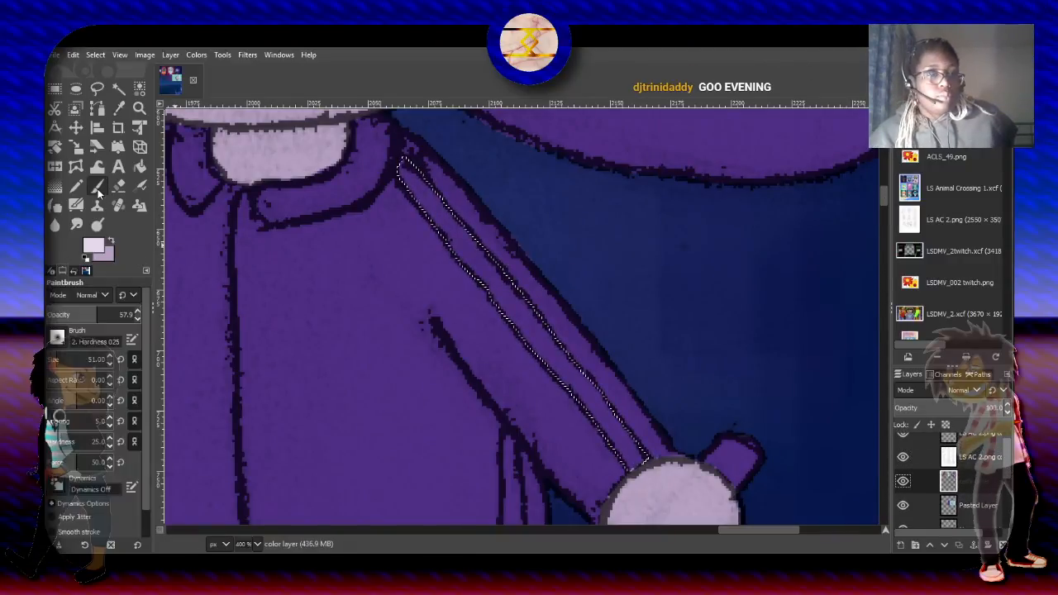
pyautogui.moveTo(78, 307); pyautogui.dragTo(159, 316)
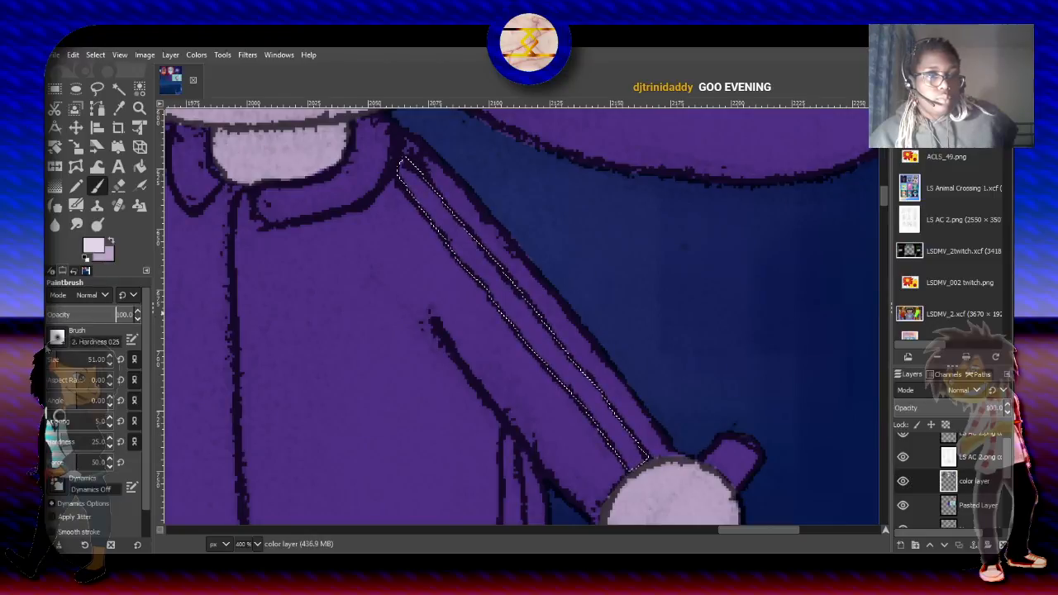
pyautogui.click(56, 338)
pyautogui.click(85, 373)
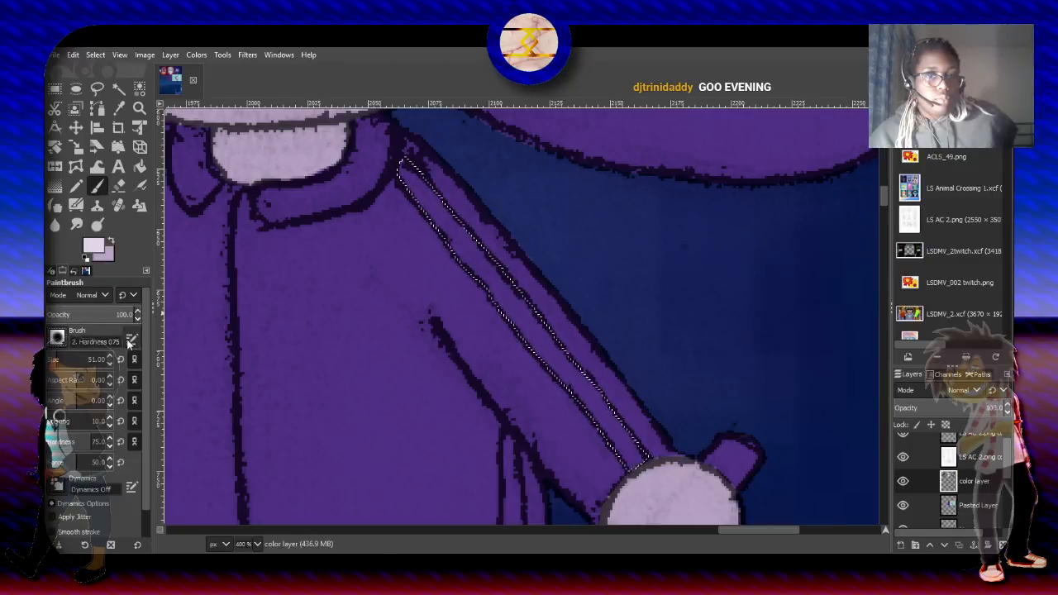
pyautogui.click(54, 361)
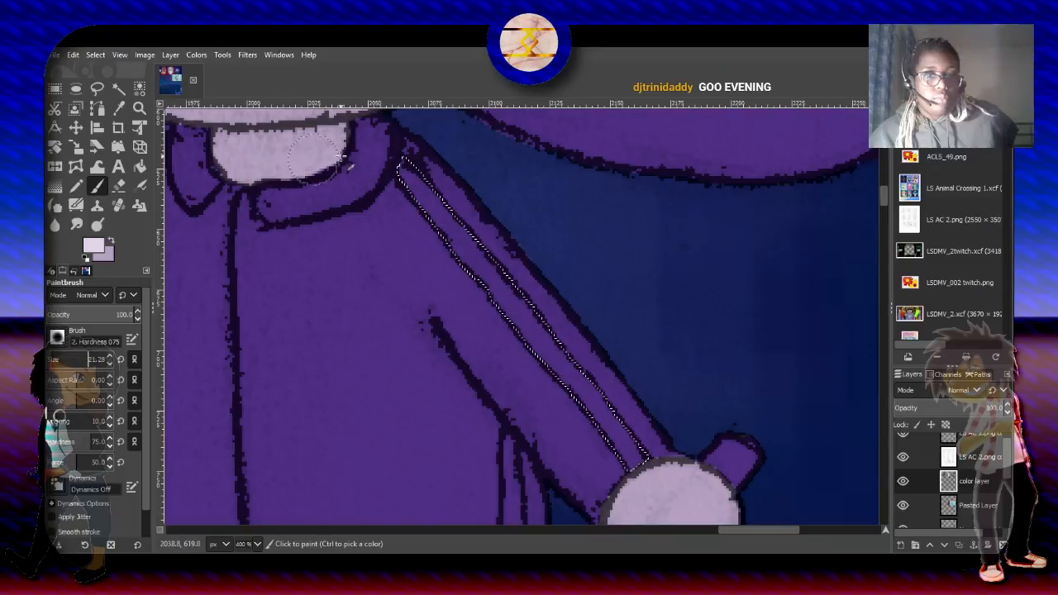
pyautogui.moveTo(390, 178)
pyautogui.mouseDown()
pyautogui.moveTo(407, 215)
pyautogui.moveTo(406, 205)
pyautogui.moveTo(428, 225)
pyautogui.moveTo(441, 248)
pyautogui.moveTo(401, 206)
pyautogui.moveTo(611, 467)
pyautogui.moveTo(512, 338)
pyautogui.mouseUp()
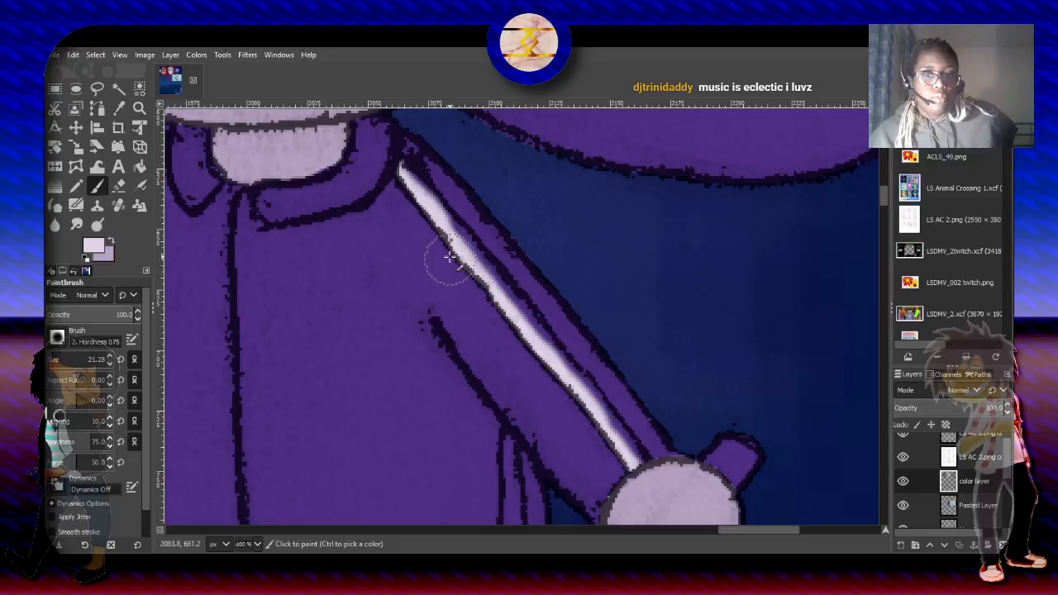
pyautogui.moveTo(434, 237); pyautogui.dragTo(446, 252)
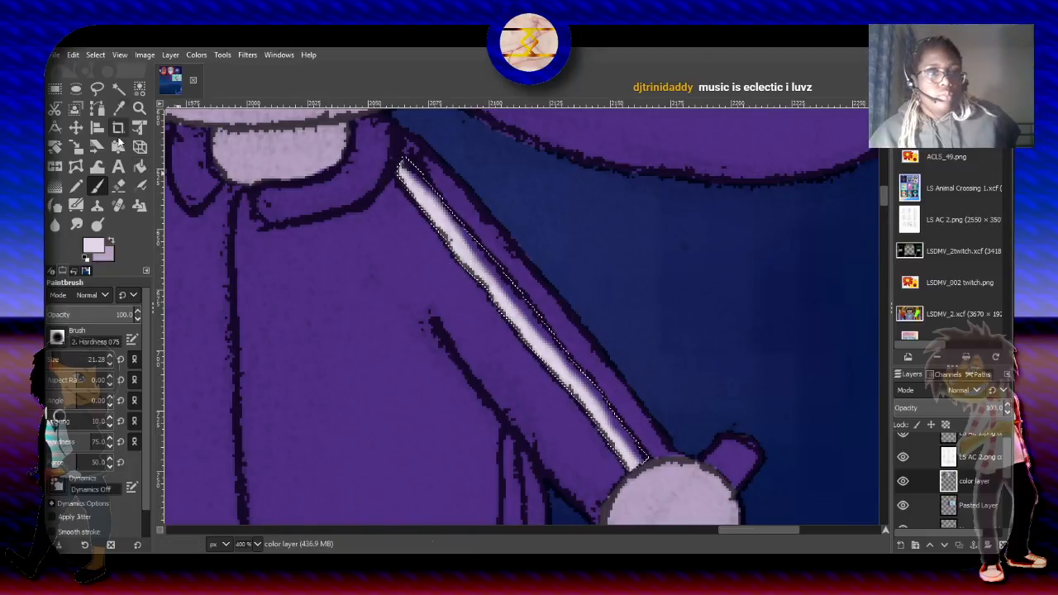
# - Trace the lowered sleeve's outer stripe with Free Select and subtract the area outside the sleeve using Select by Color
pyautogui.click(96, 55)
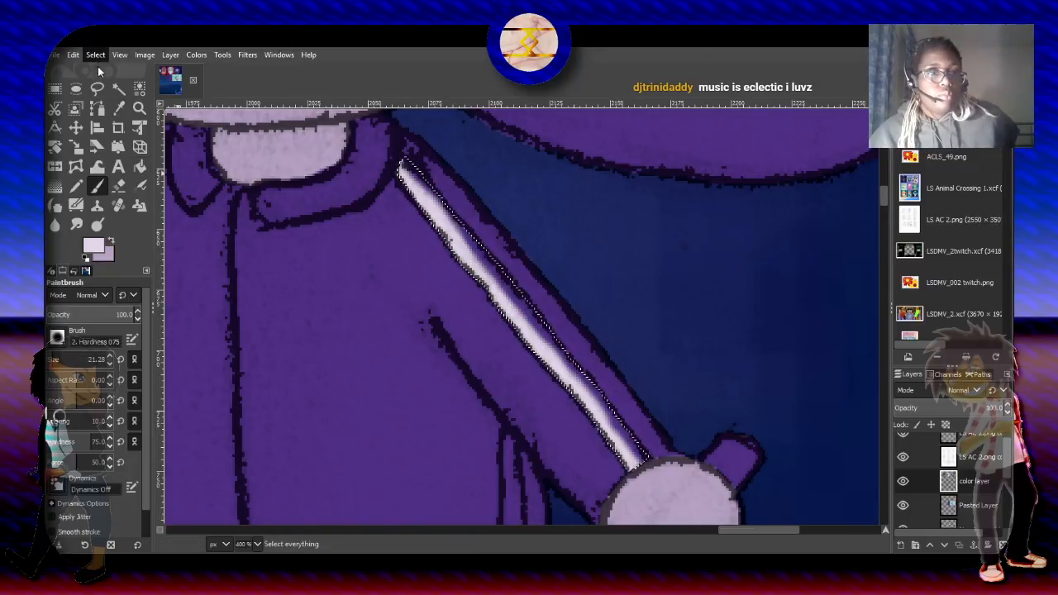
pyautogui.click(228, 142)
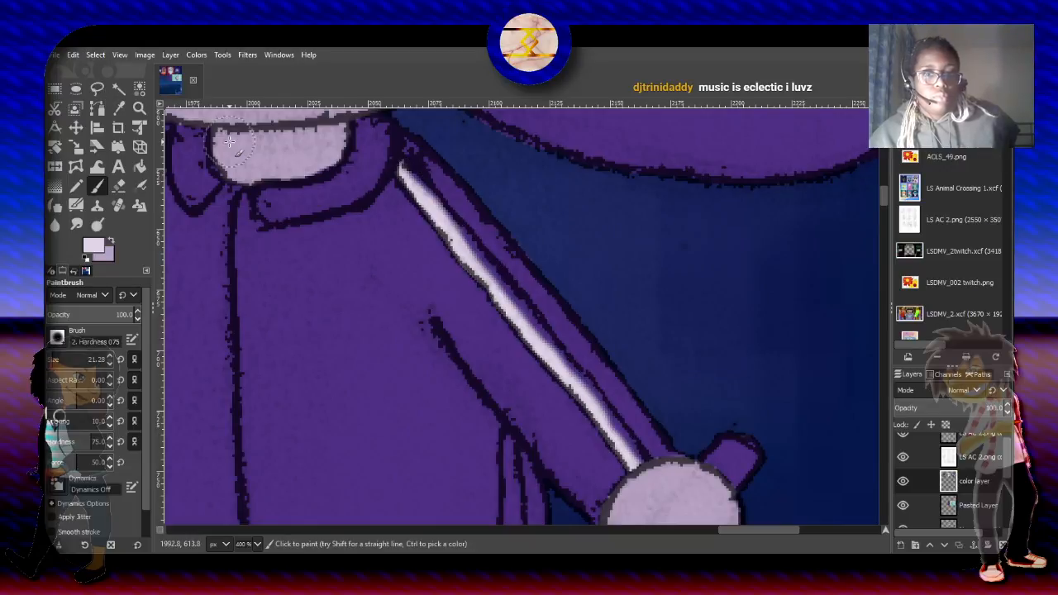
pyautogui.click(97, 89)
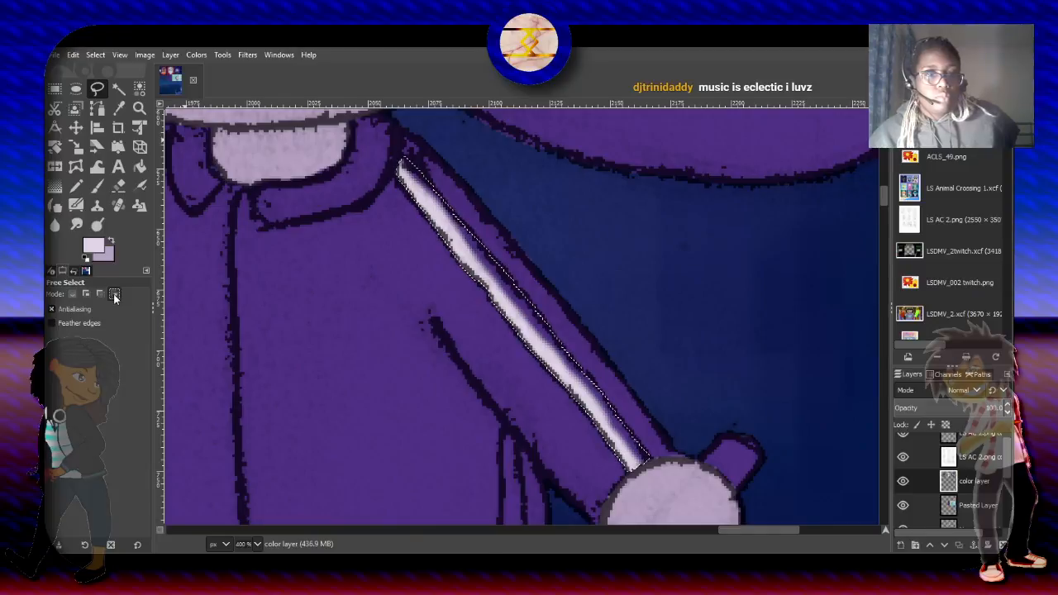
pyautogui.click(403, 157)
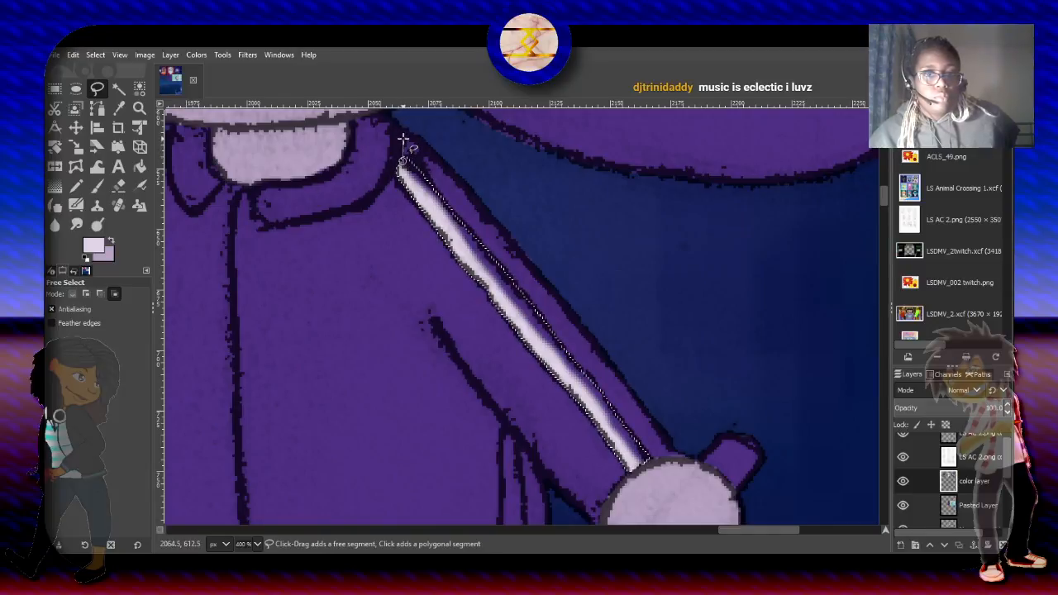
pyautogui.click(412, 129)
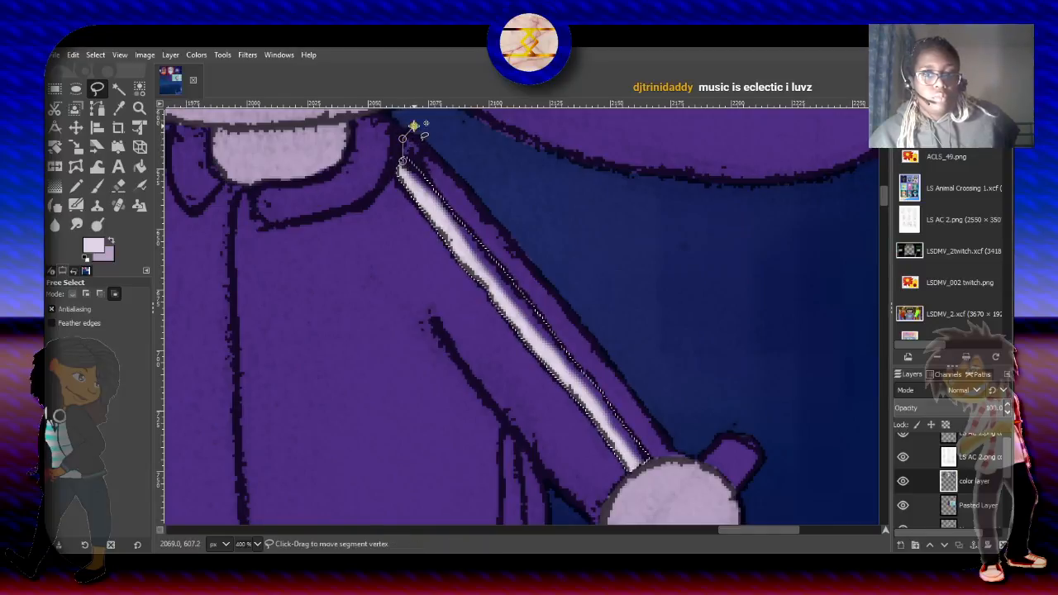
pyautogui.click(681, 434)
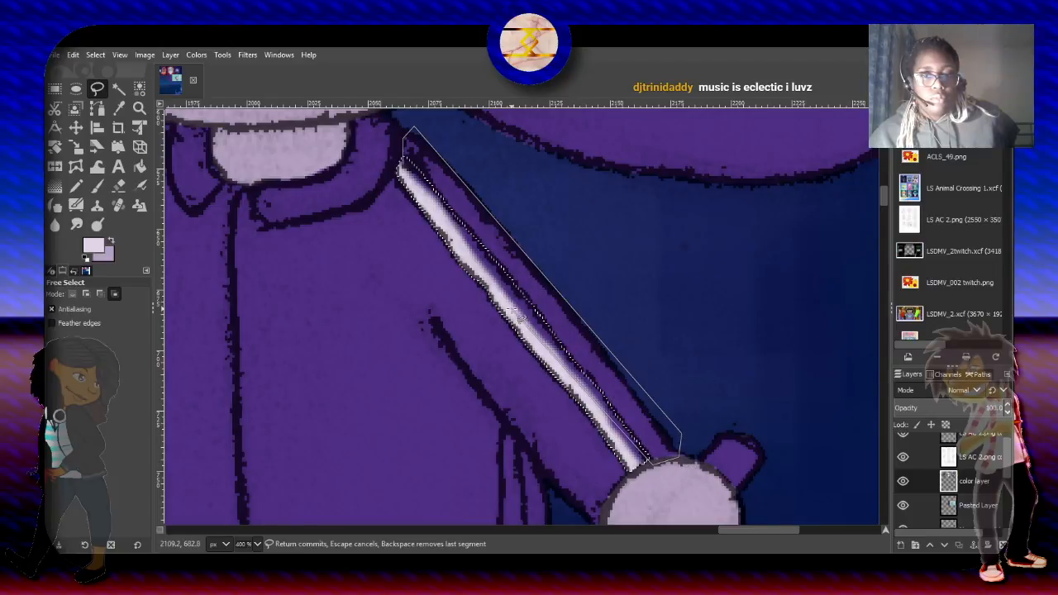
pyautogui.click(403, 142)
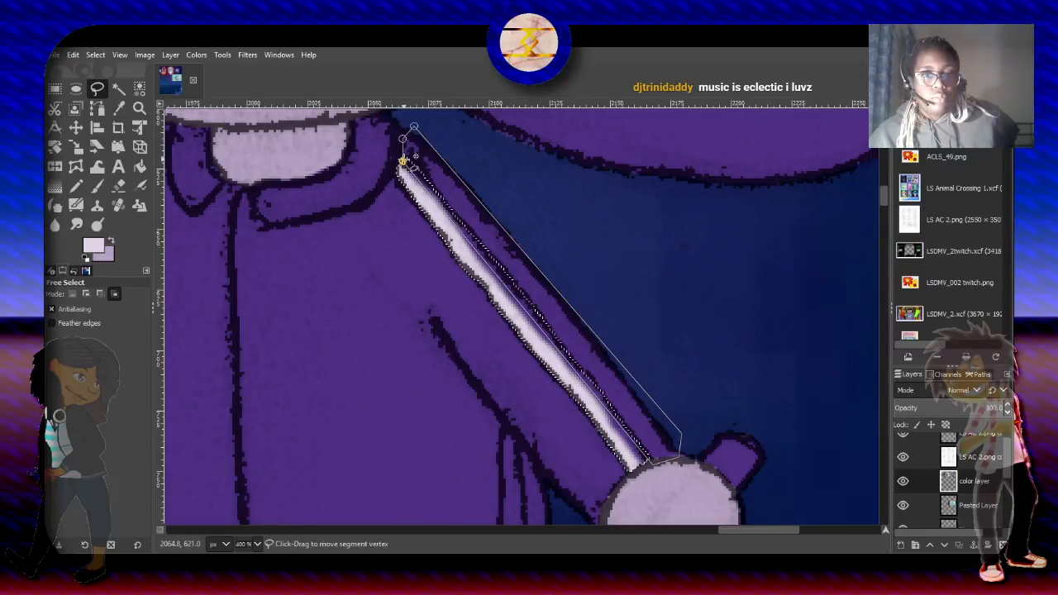
pyautogui.press('Return')
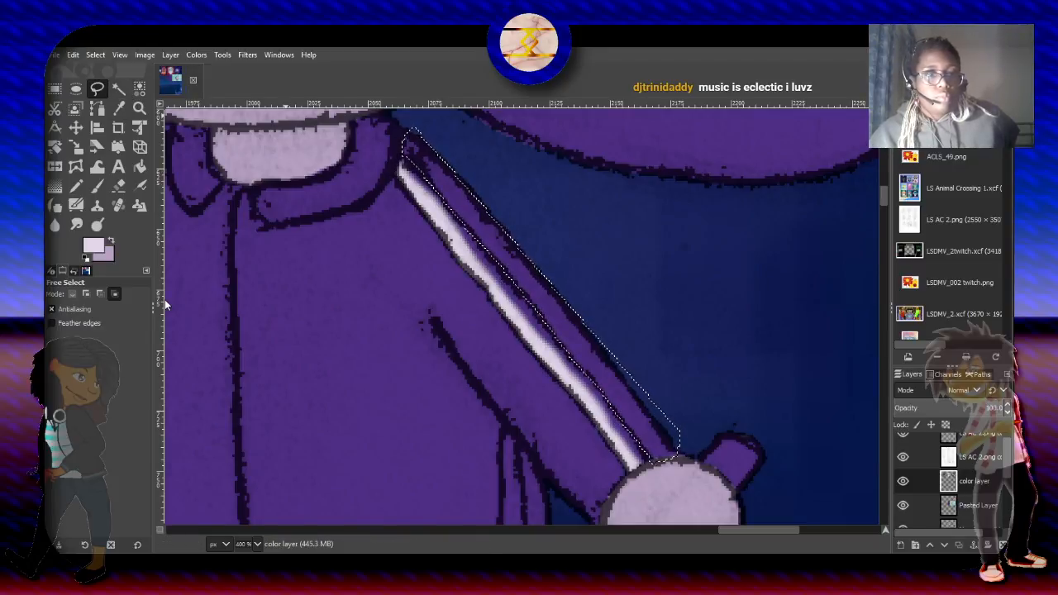
pyautogui.click(141, 87)
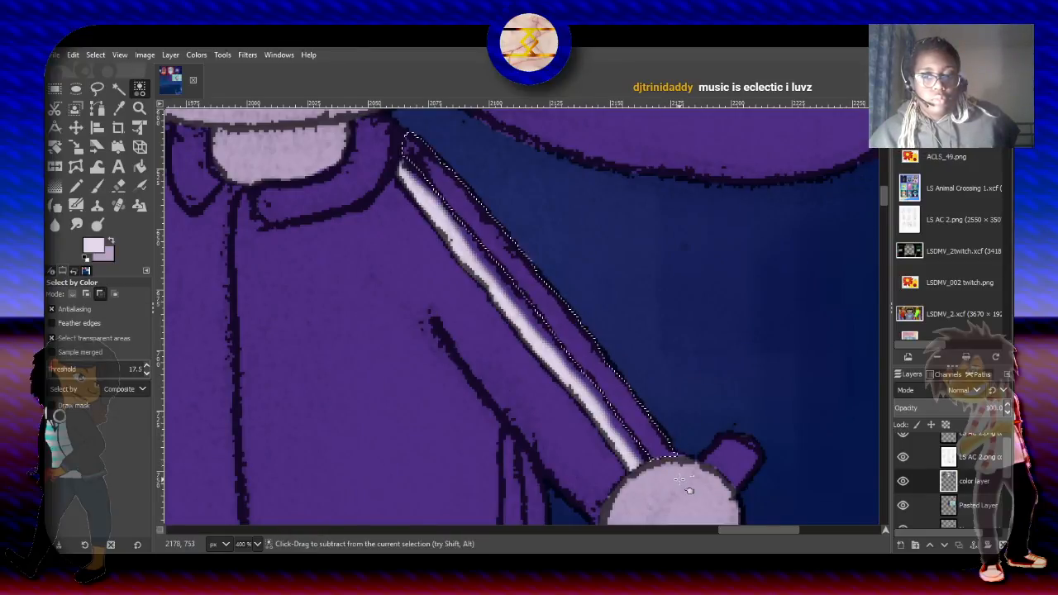
# - Paint the lowered sleeve's outer stripe near-white from the collar to the hand with the paintbrush
pyautogui.press('p')
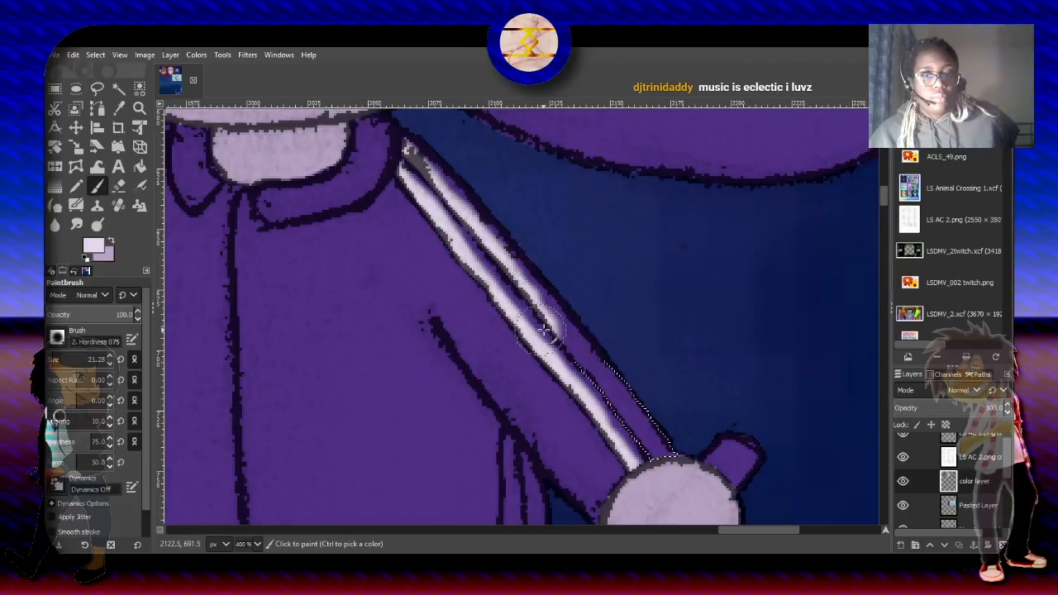
pyautogui.moveTo(542, 333); pyautogui.dragTo(570, 361)
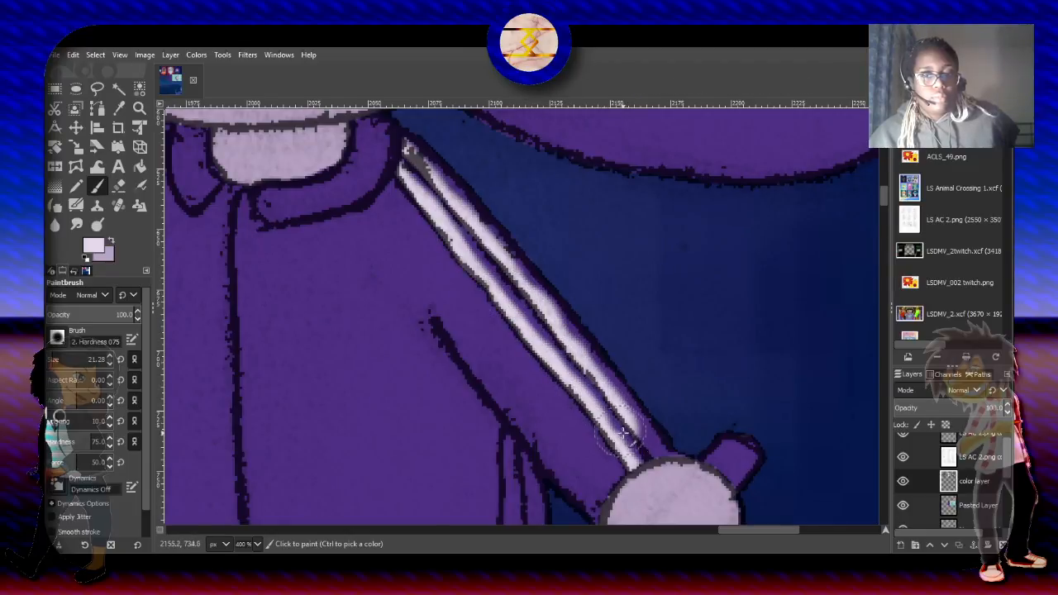
pyautogui.moveTo(609, 433); pyautogui.dragTo(613, 440)
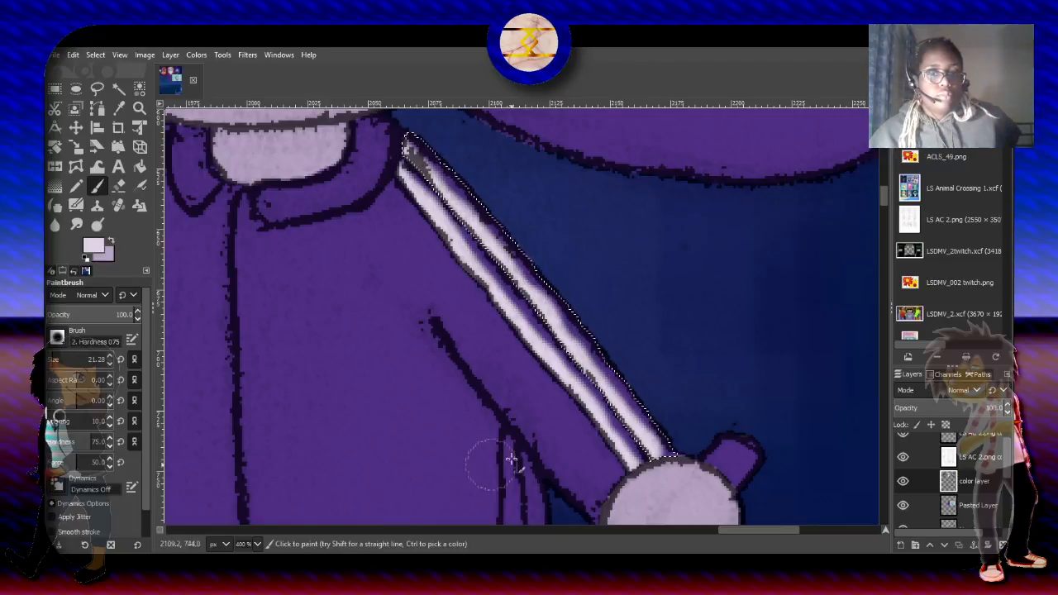
# - Select the dark purple tracksuit with the Fuzzy Select tool
pyautogui.scroll(-5, 880, 196)
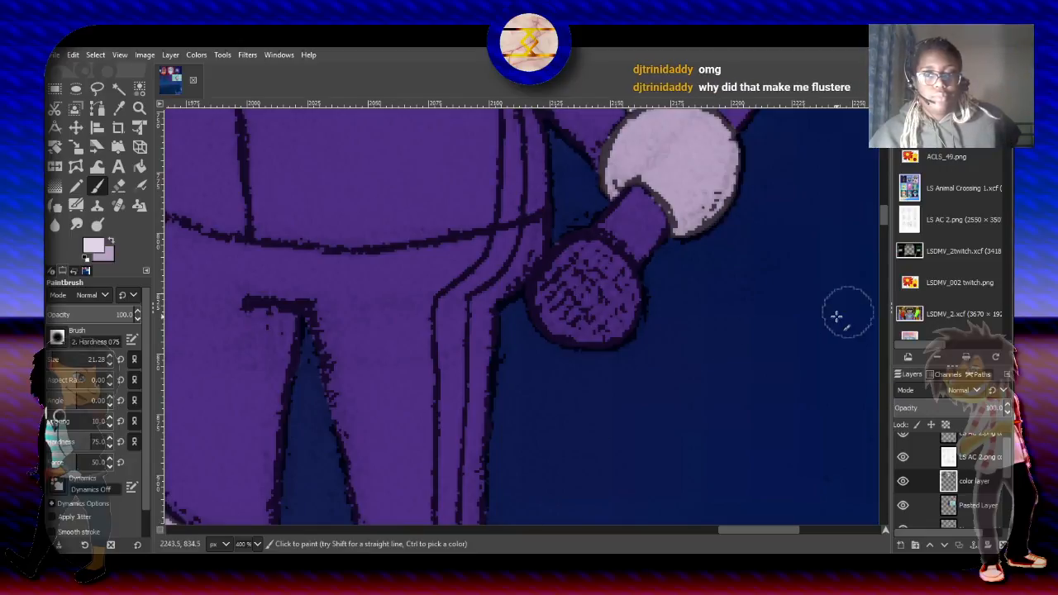
pyautogui.moveTo(885, 212)
pyautogui.mouseDown()
pyautogui.moveTo(884, 183)
pyautogui.moveTo(884, 208)
pyautogui.mouseUp()
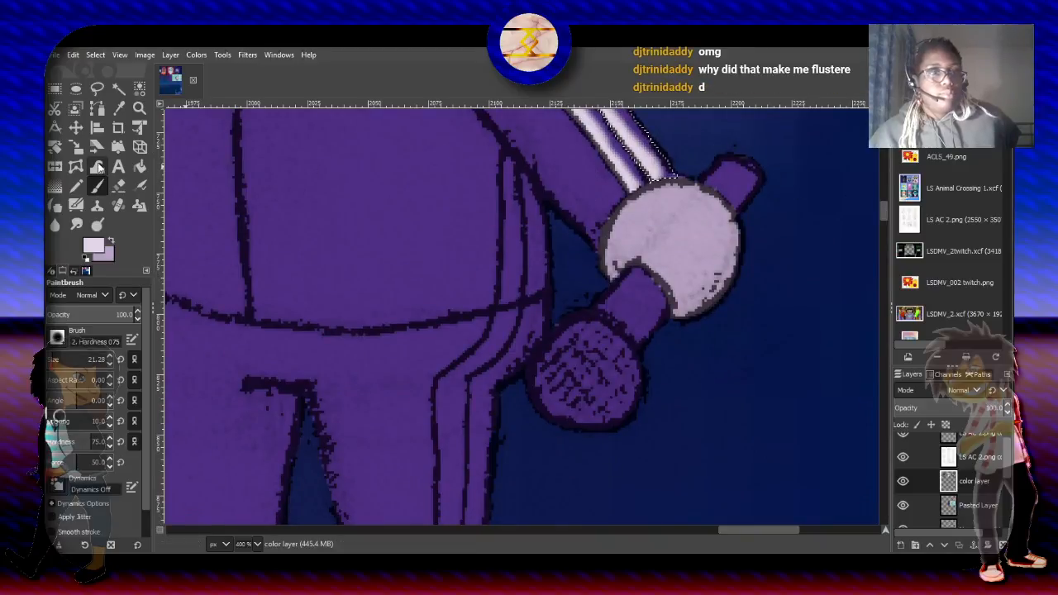
pyautogui.click(120, 89)
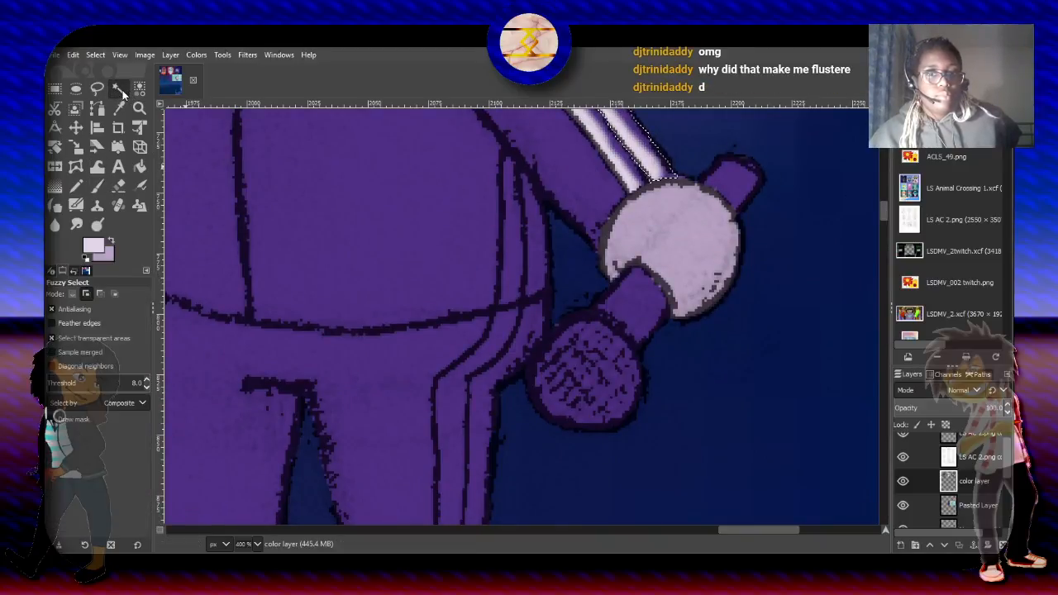
pyautogui.keyDown('shift'); pyautogui.click(447, 228); pyautogui.keyUp('shift')
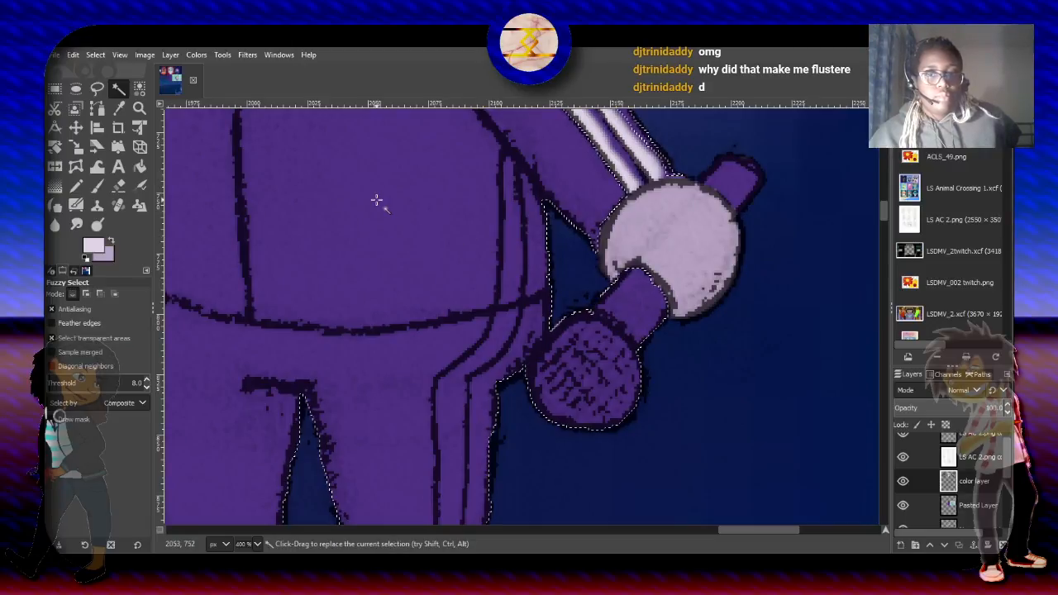
# - Trace the inner edge of the tracksuit's side stripe from the jacket down the trouser leg with Free Select in intersect mode
pyautogui.click(97, 88)
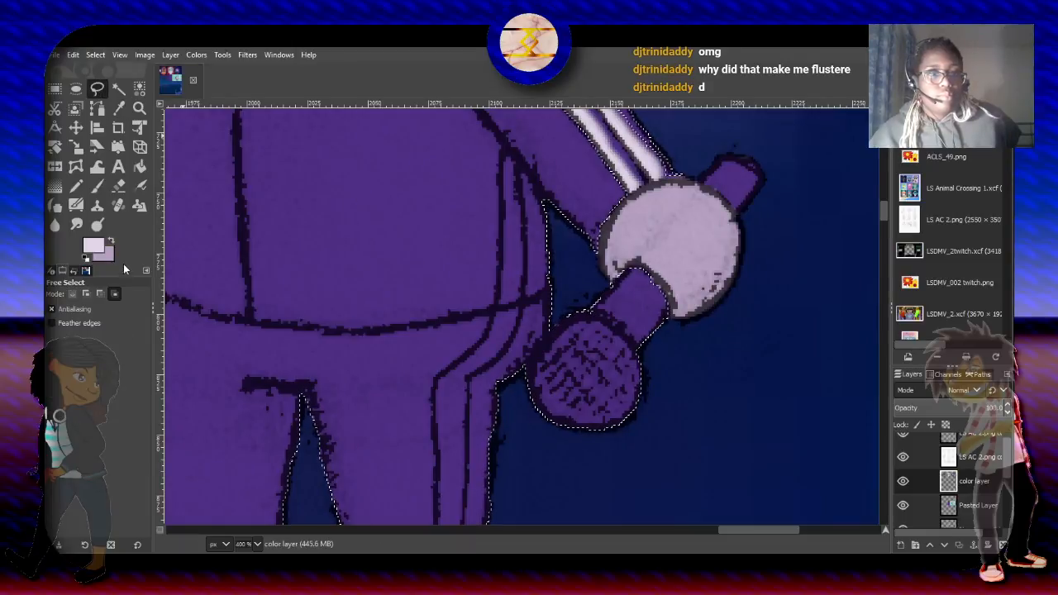
pyautogui.click(499, 142)
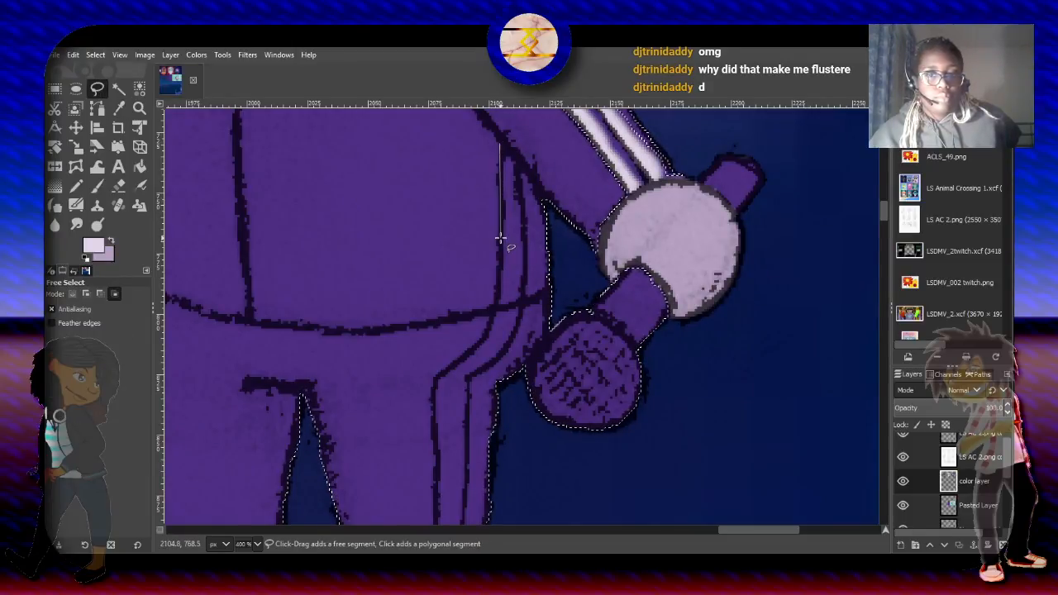
pyautogui.click(496, 307)
pyautogui.click(482, 342)
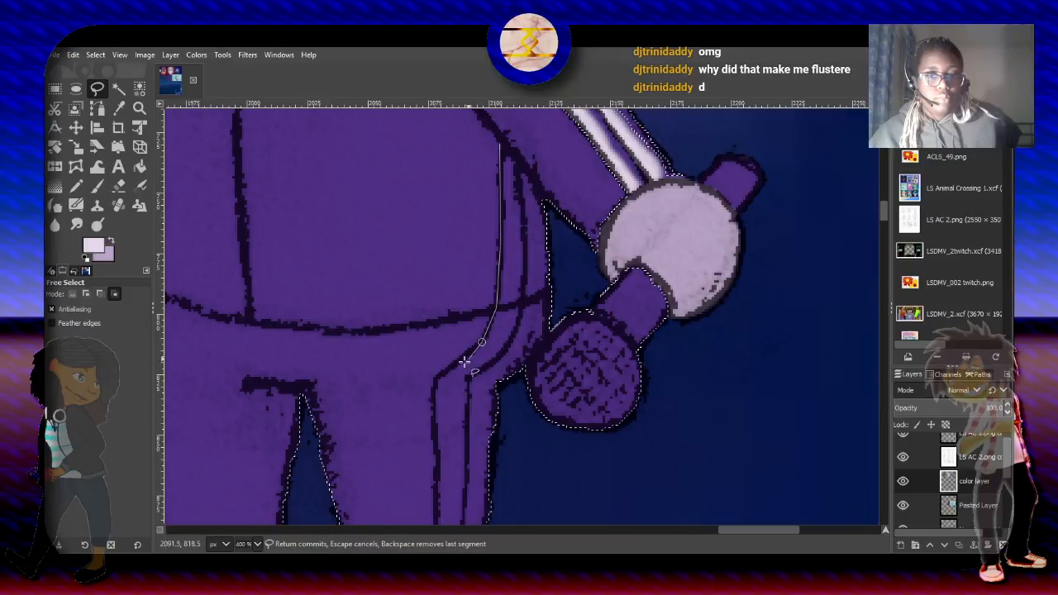
pyautogui.click(451, 366)
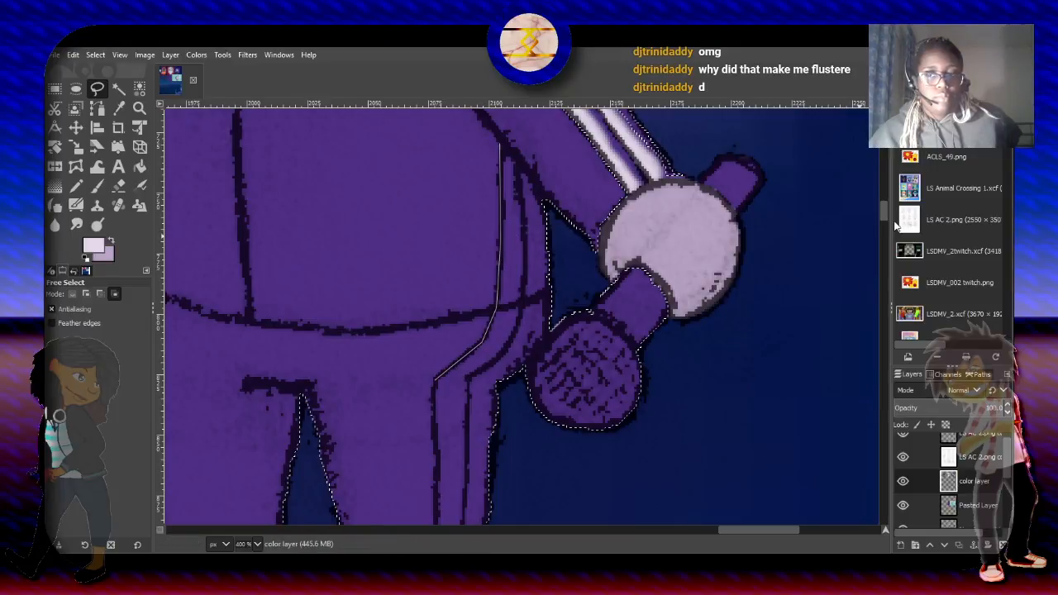
pyautogui.moveTo(885, 207); pyautogui.dragTo(884, 219)
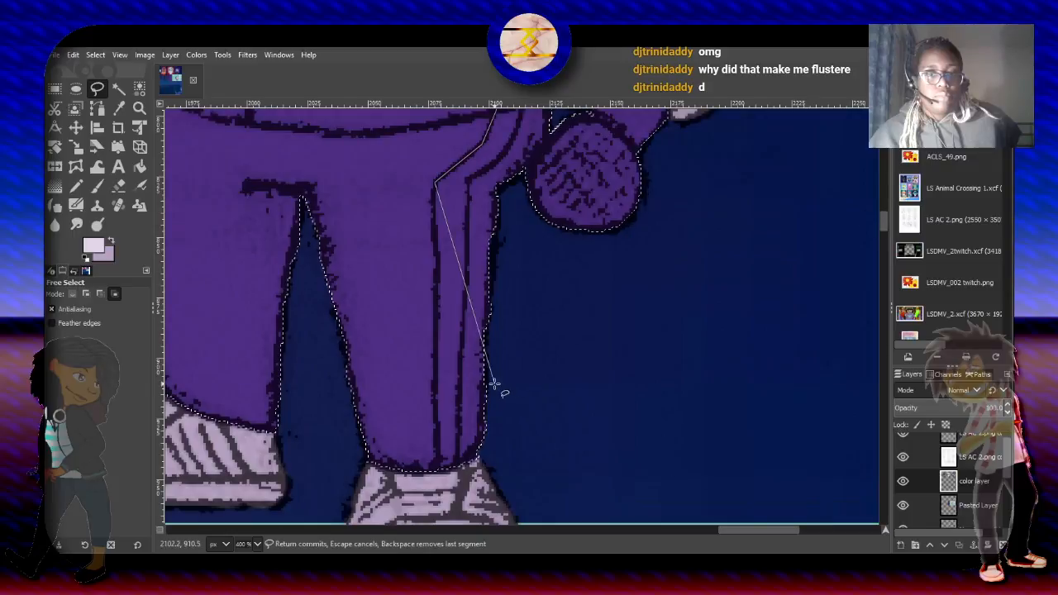
pyautogui.click(439, 271)
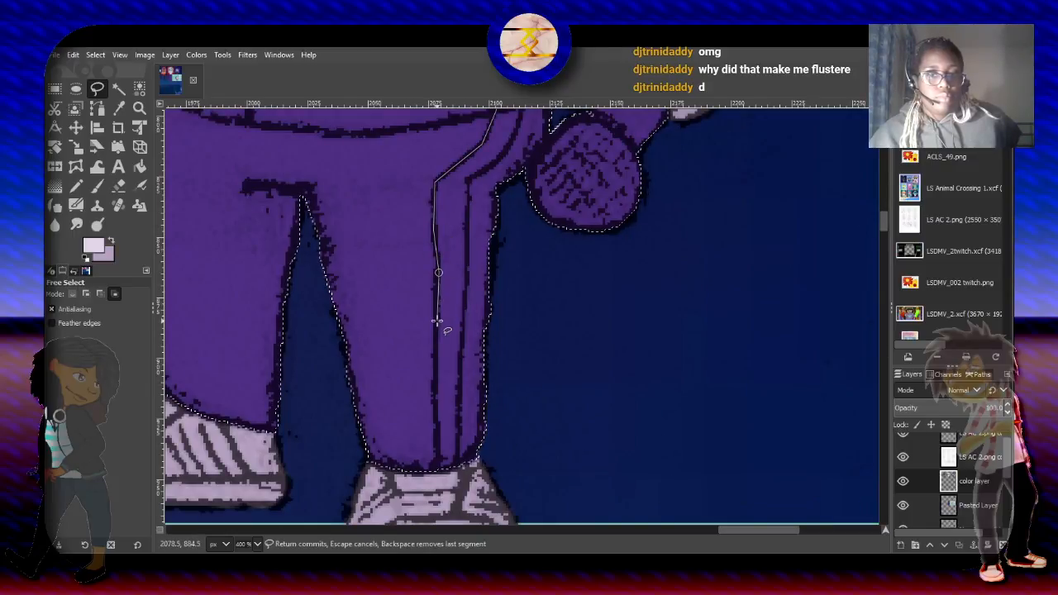
pyautogui.click(437, 321)
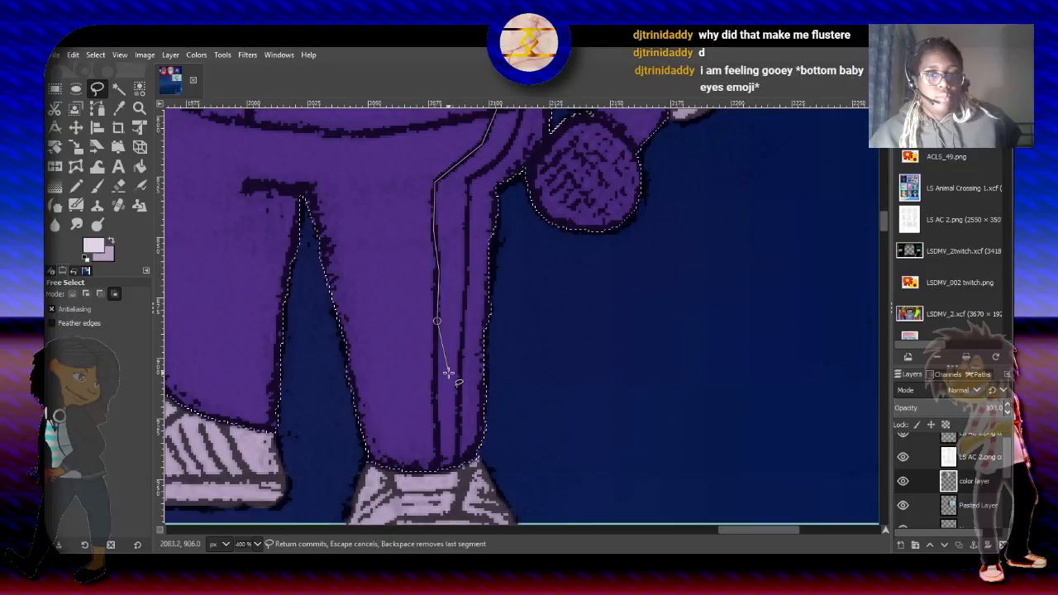
# - Complete the side stripe outline across the trouser cuff and up its outer edge to the hip, intersecting it with the tracksuit selection
pyautogui.click(437, 475)
pyautogui.click(456, 469)
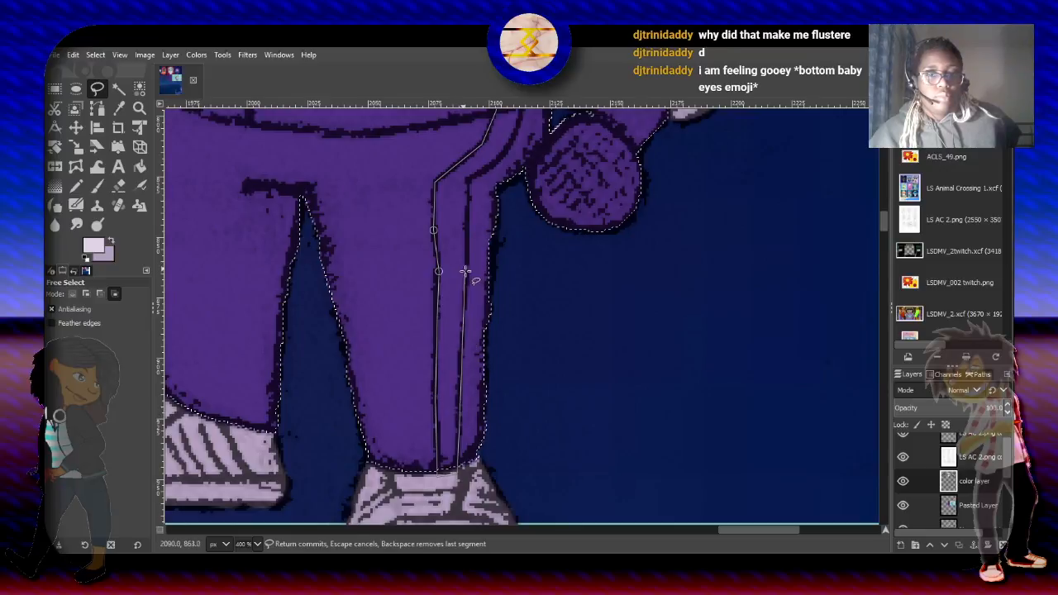
pyautogui.click(467, 203)
pyautogui.click(469, 178)
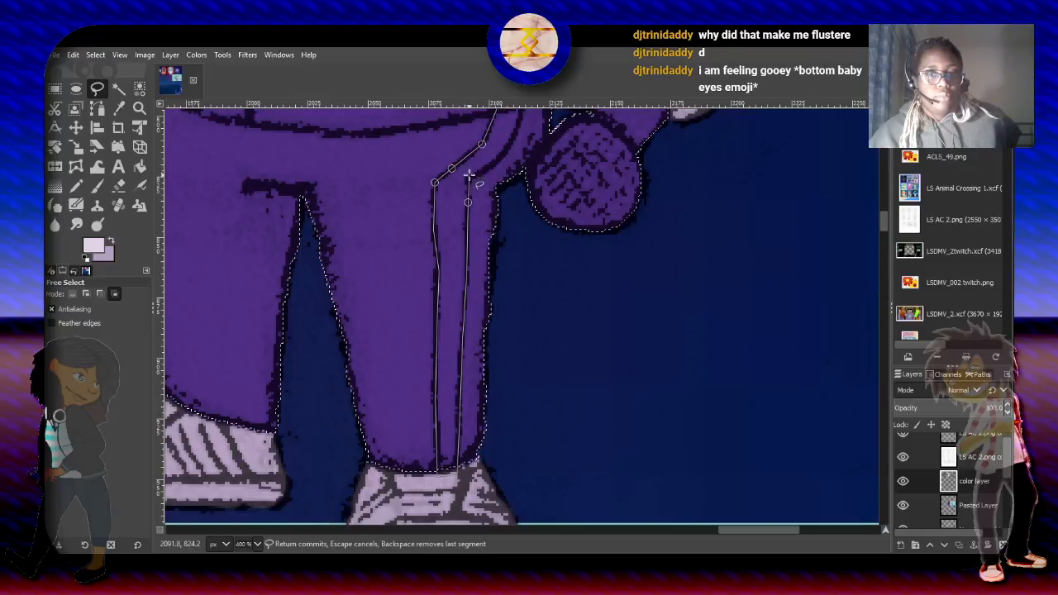
pyautogui.click(490, 166)
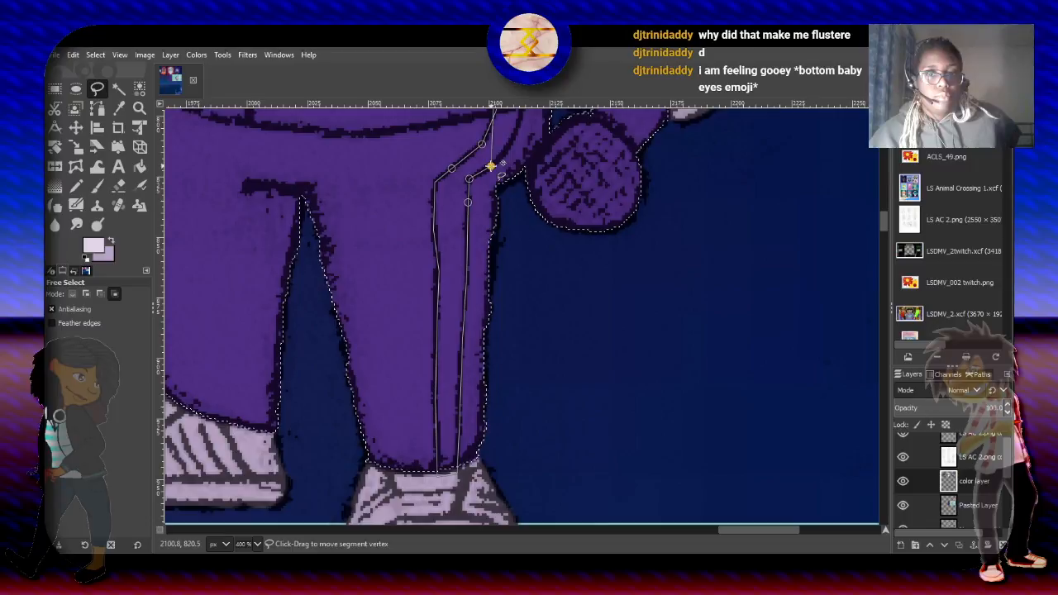
pyautogui.scroll(5, 469, 353)
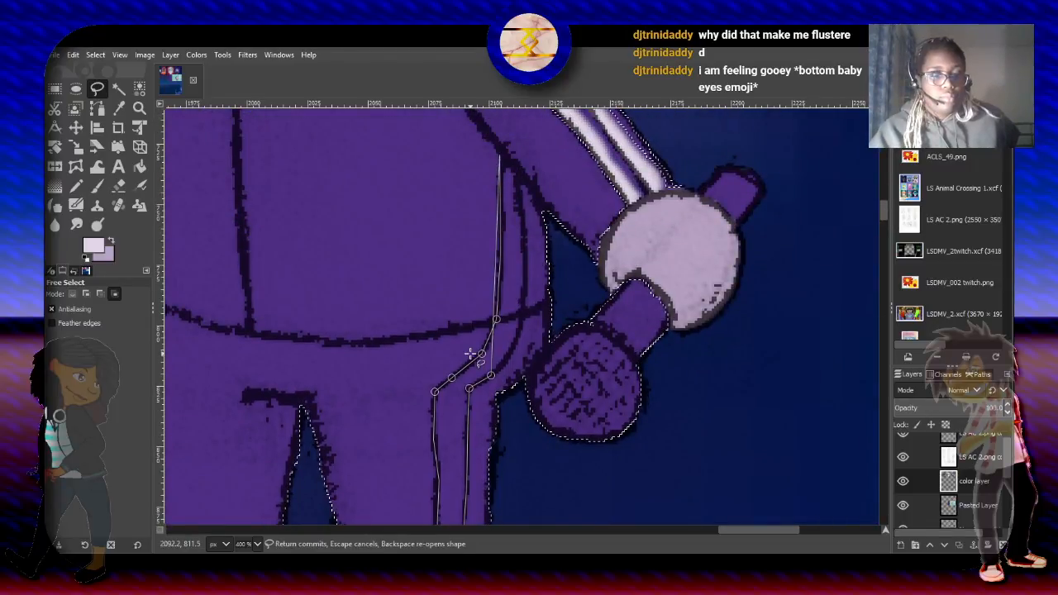
pyautogui.press('Return')
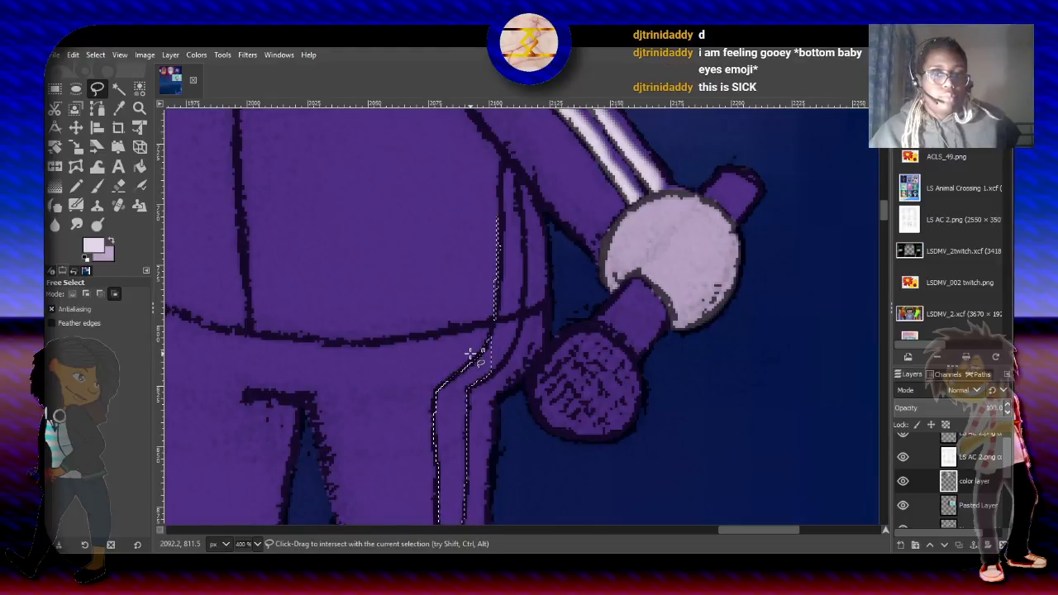
# - Add the side stripe's upper part, from the hip up the jacket to the armpit, to the selection with Free Select
pyautogui.click(86, 295)
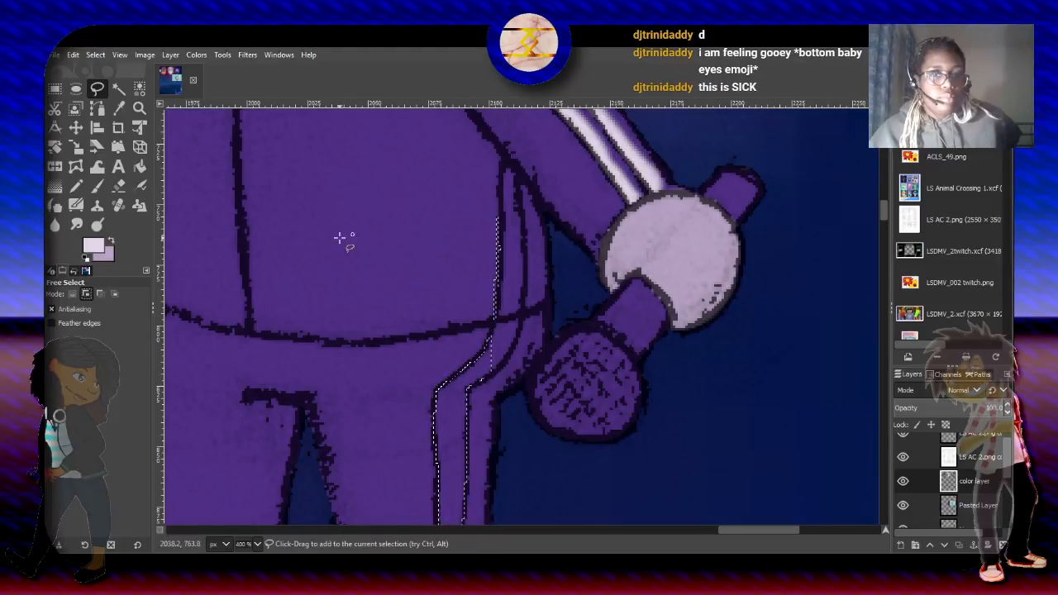
pyautogui.click(488, 339)
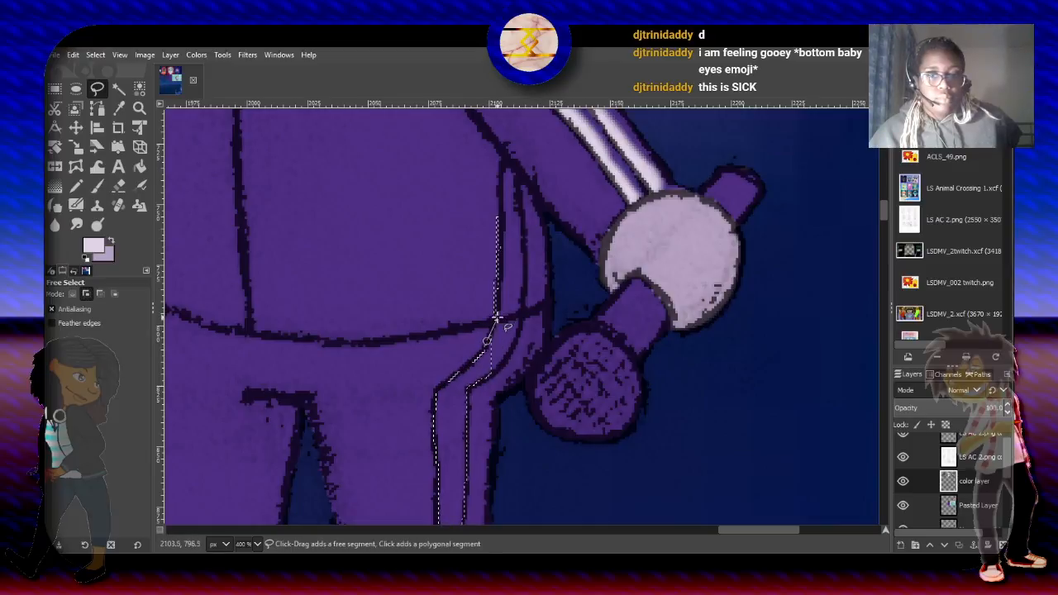
pyautogui.moveTo(499, 261); pyautogui.dragTo(501, 162)
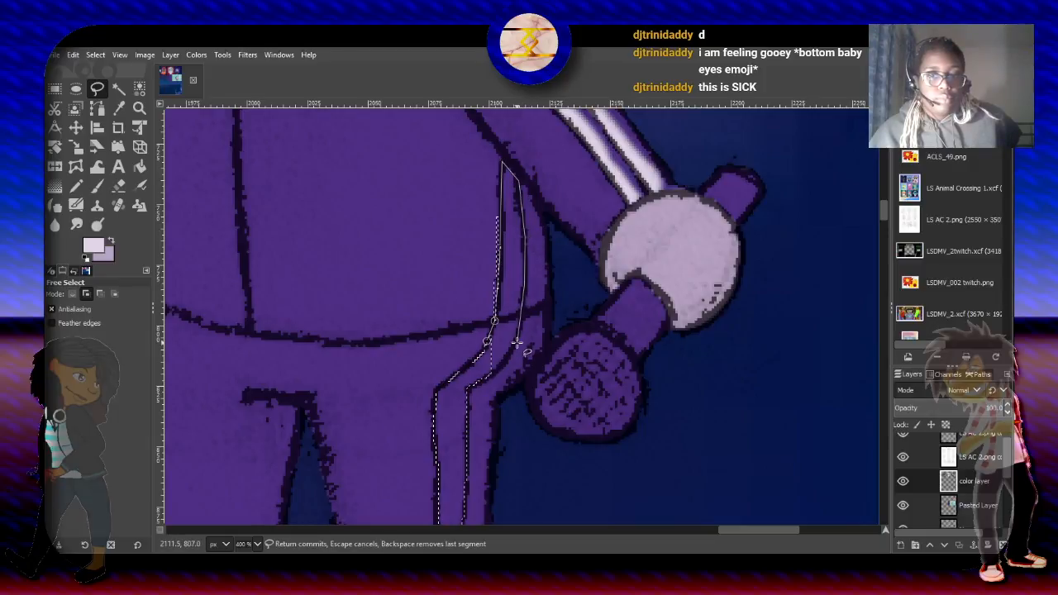
pyautogui.click(499, 369)
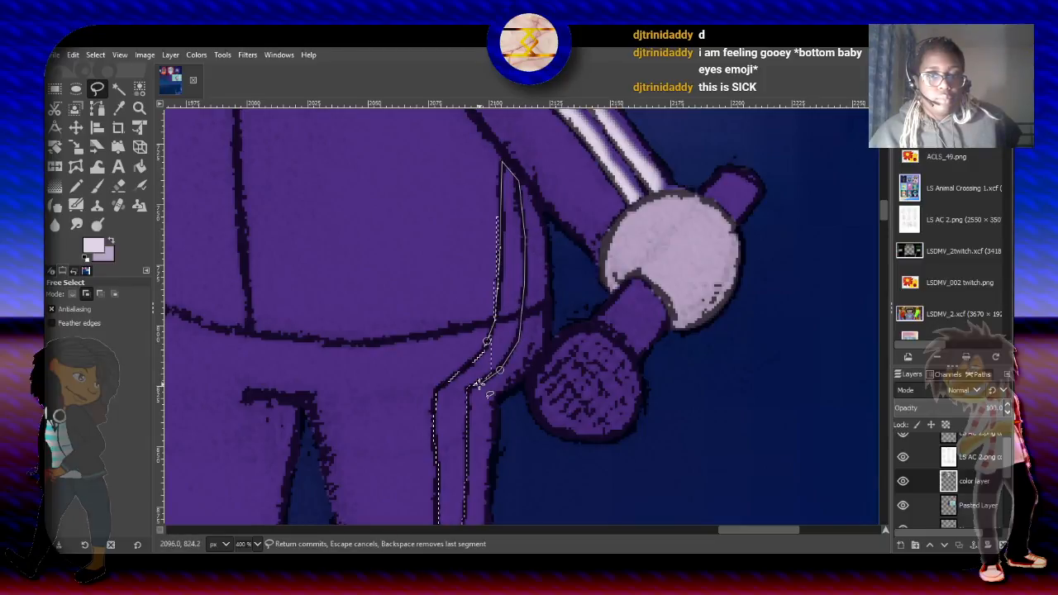
pyautogui.click(501, 370)
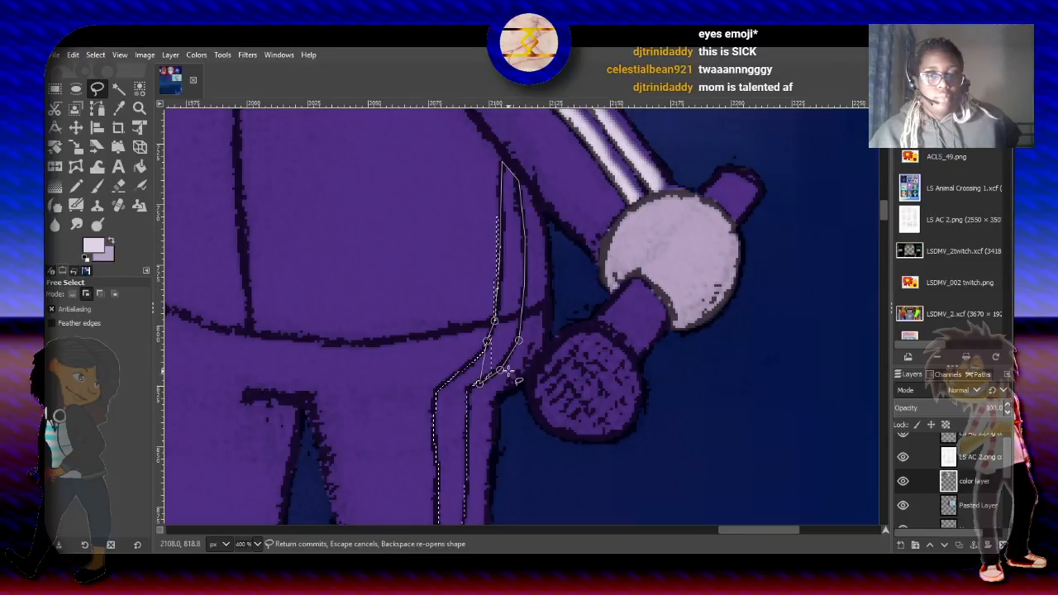
pyautogui.press('Return')
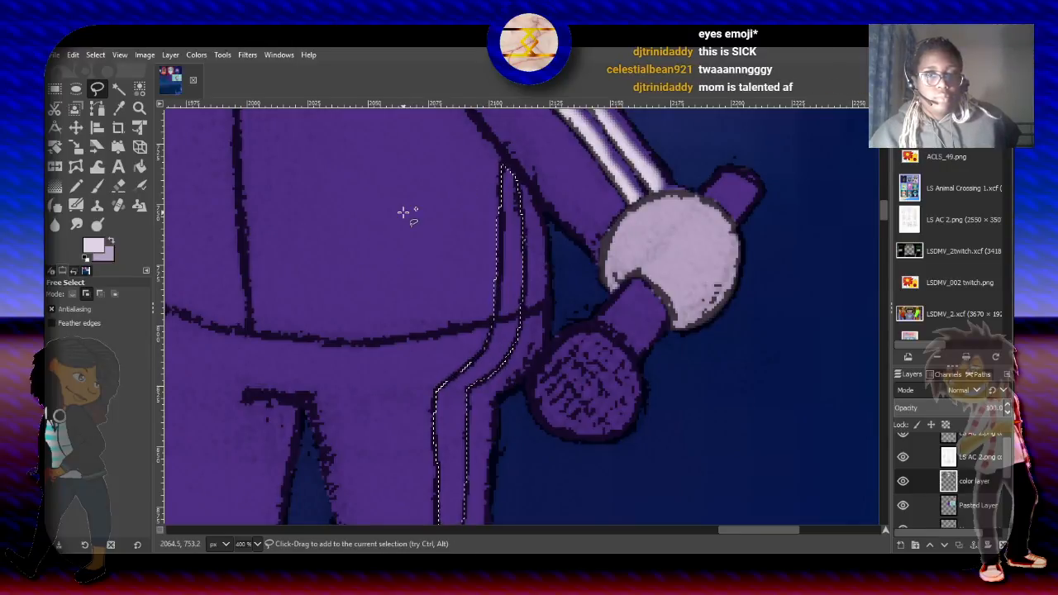
# - Subtract the thin sliver beyond the jacket stripe's inner outline from the selection with Free Select
pyautogui.click(100, 295)
pyautogui.click(500, 204)
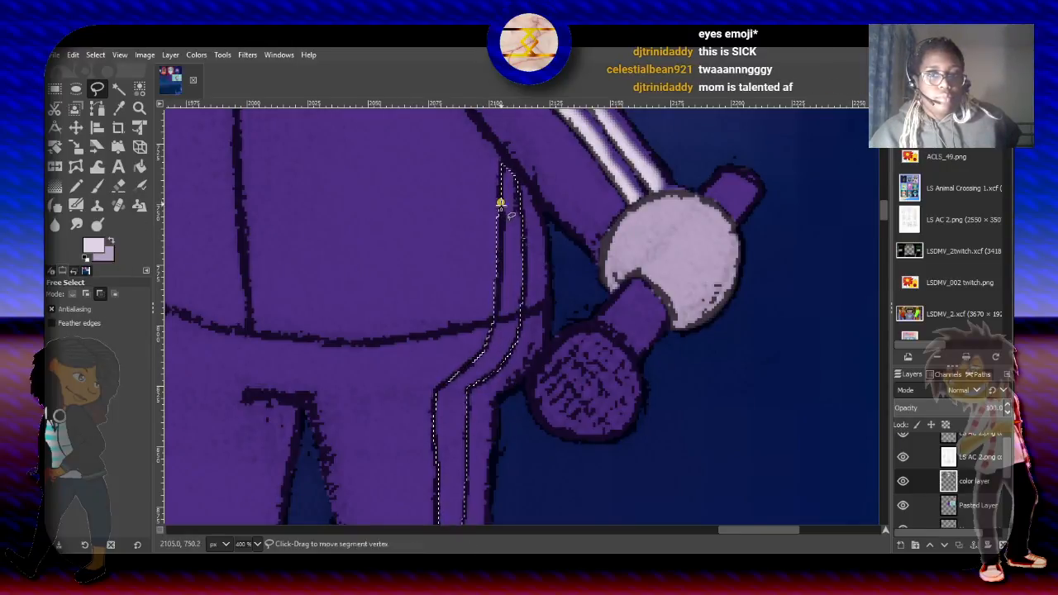
pyautogui.click(491, 330)
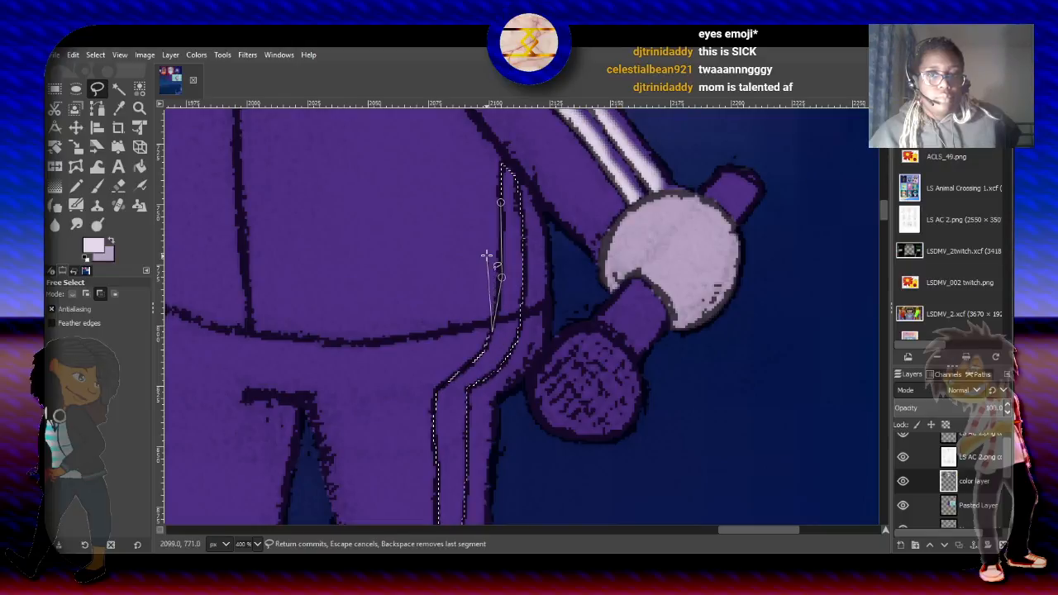
pyautogui.click(499, 205)
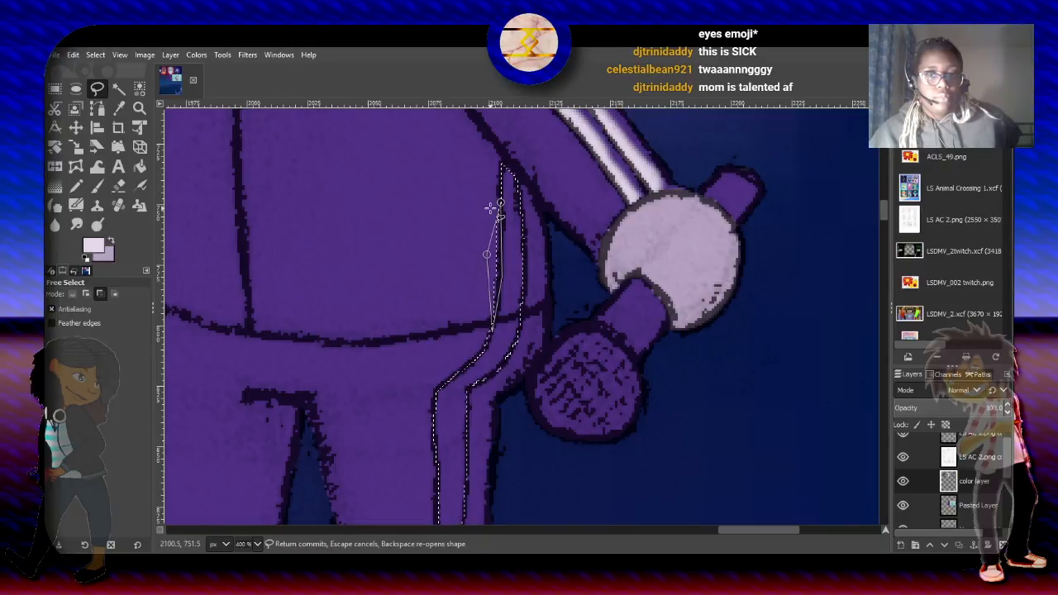
pyautogui.press('Return')
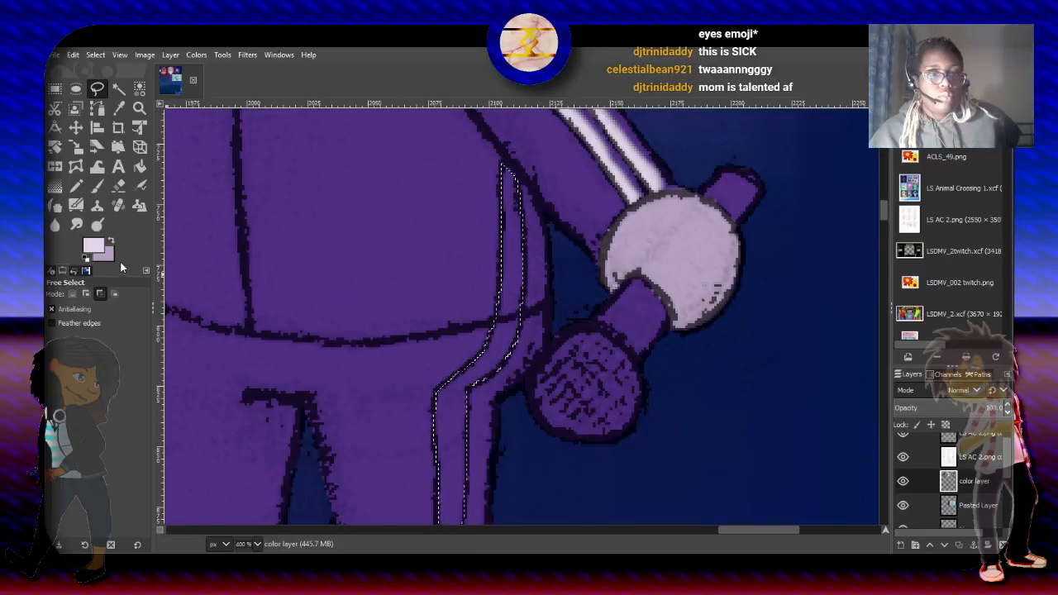
# - Paint the selected side stripe near-white from the armpit down to the trouser cuff with the 2. Hardness 075 paintbrush
pyautogui.click(96, 188)
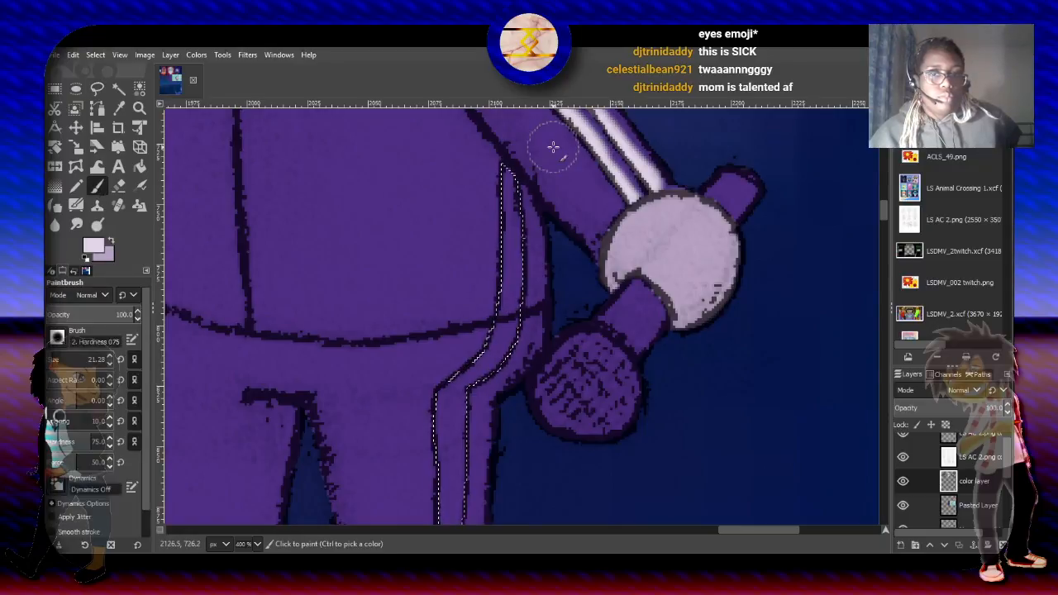
pyautogui.moveTo(497, 176)
pyautogui.mouseDown()
pyautogui.moveTo(491, 319)
pyautogui.moveTo(481, 343)
pyautogui.moveTo(438, 379)
pyautogui.moveTo(433, 525)
pyautogui.mouseUp()
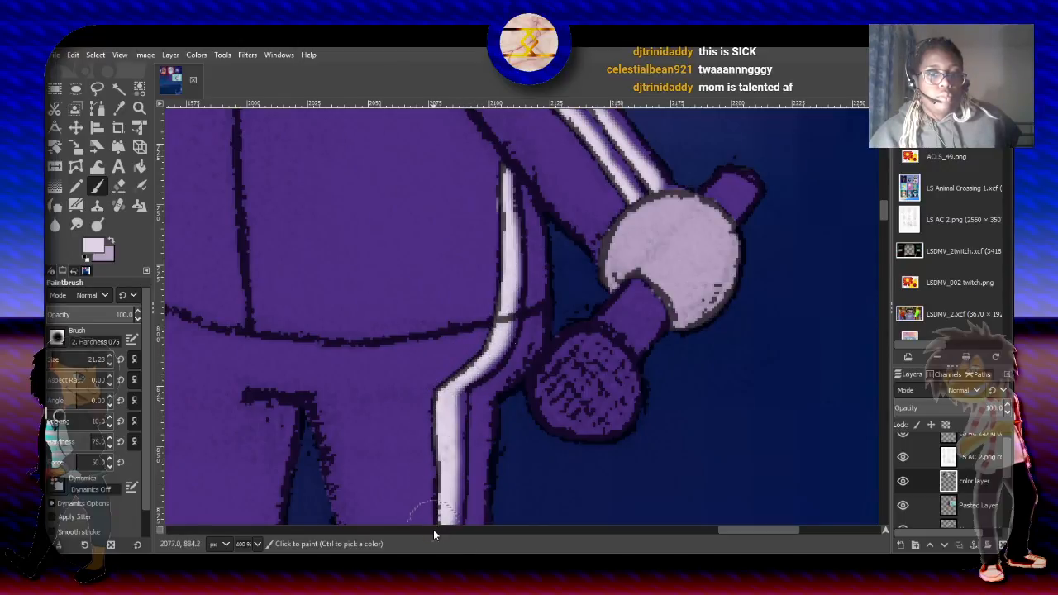
pyautogui.moveTo(886, 215); pyautogui.dragTo(885, 218)
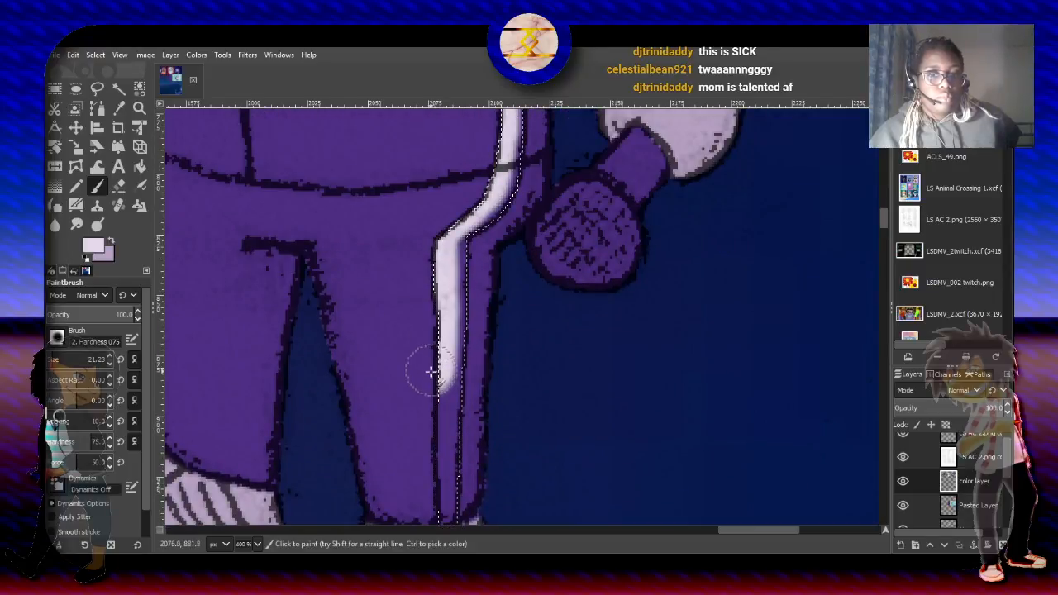
pyautogui.moveTo(426, 413)
pyautogui.mouseDown()
pyautogui.moveTo(424, 496)
pyautogui.moveTo(427, 465)
pyautogui.mouseUp()
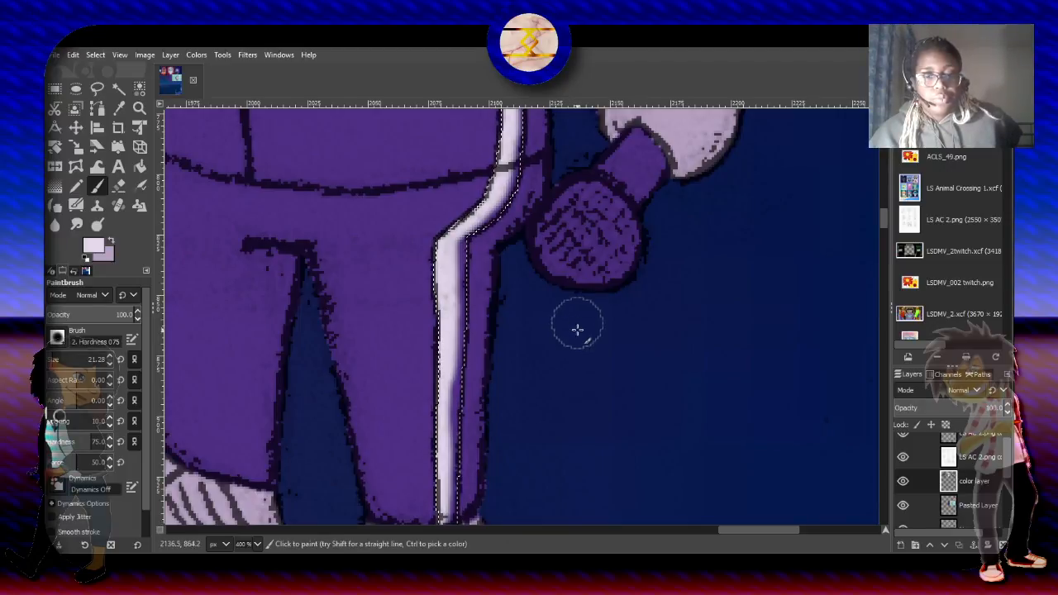
# - Start a Free Select outline in intersect mode at the painted stripe's cuff and trace it up outside the trouser leg to the hip
pyautogui.moveTo(884, 210)
pyautogui.mouseDown()
pyautogui.moveTo(886, 221)
pyautogui.moveTo(887, 191)
pyautogui.moveTo(891, 212)
pyautogui.mouseUp()
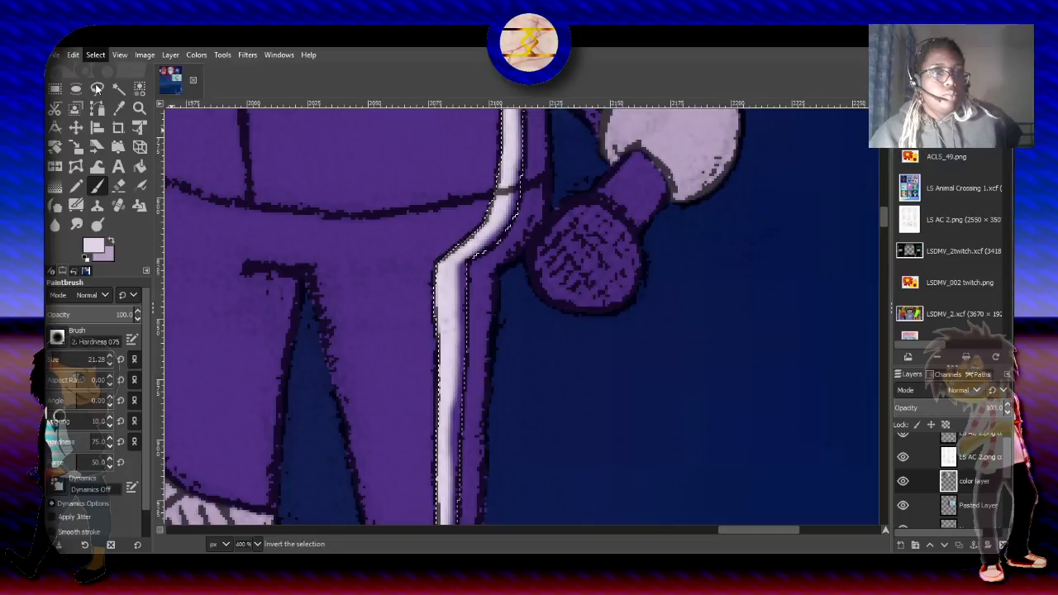
pyautogui.click(96, 89)
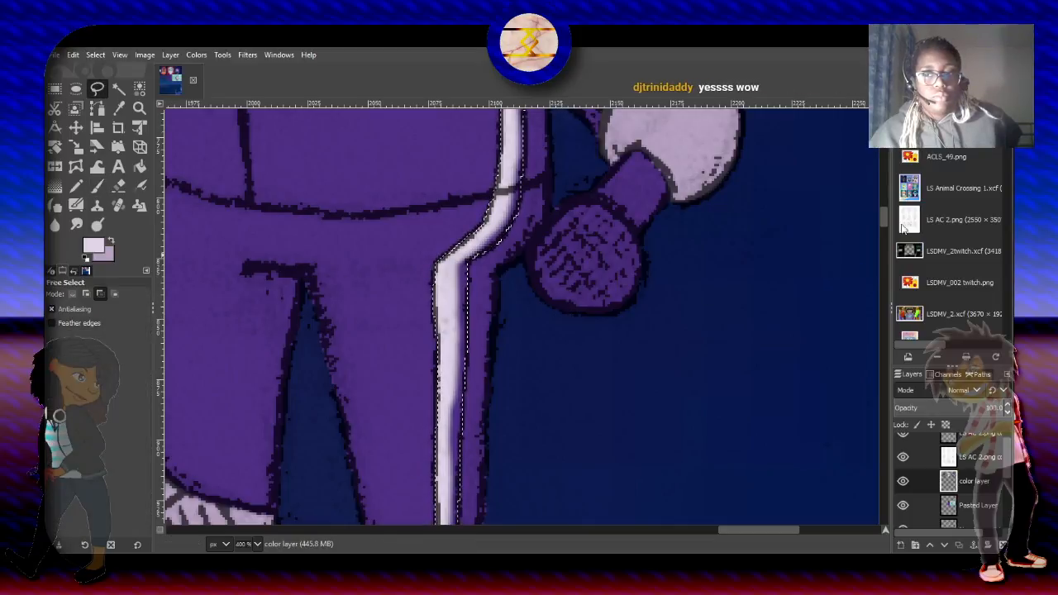
pyautogui.scroll(-2, 885, 219)
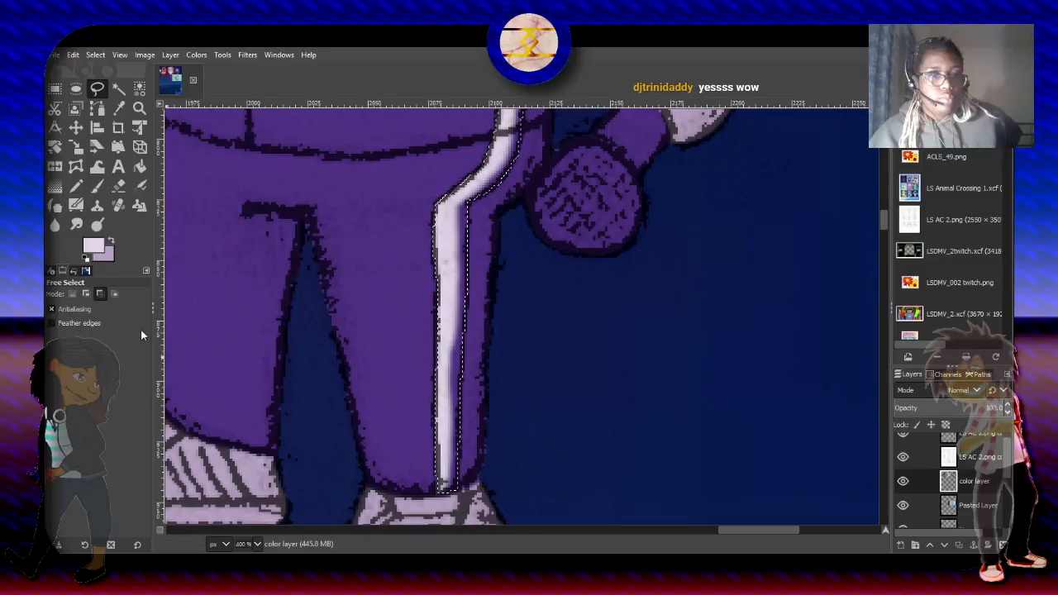
pyautogui.click(113, 294)
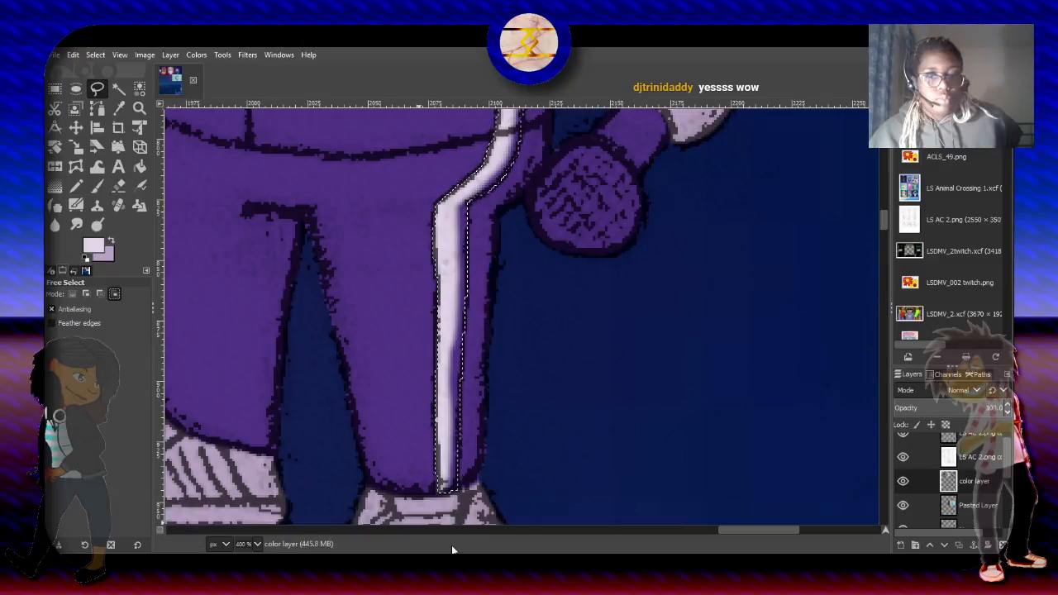
pyautogui.click(450, 488)
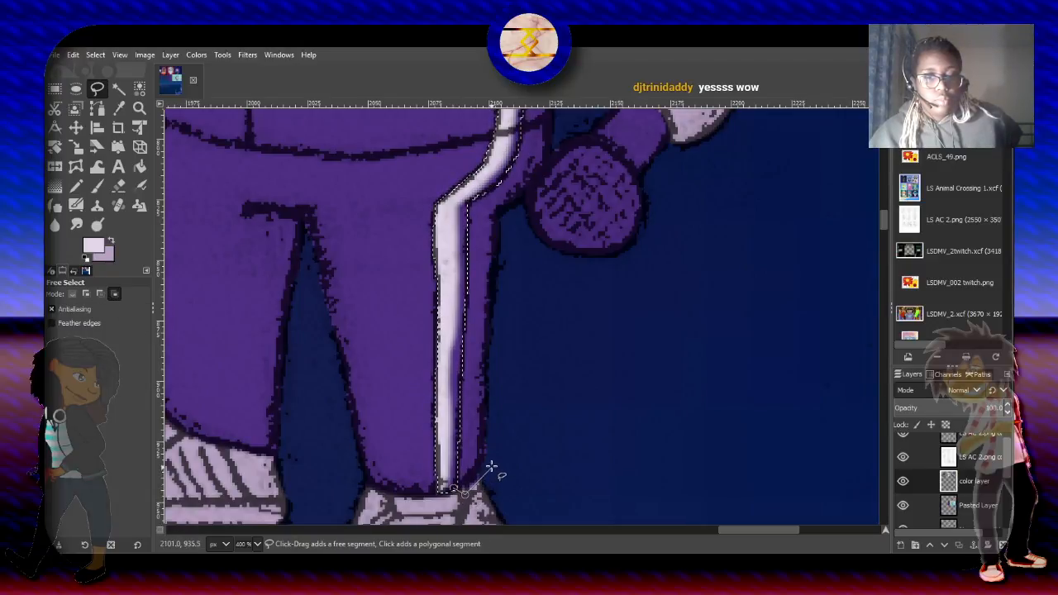
pyautogui.click(491, 465)
pyautogui.click(509, 215)
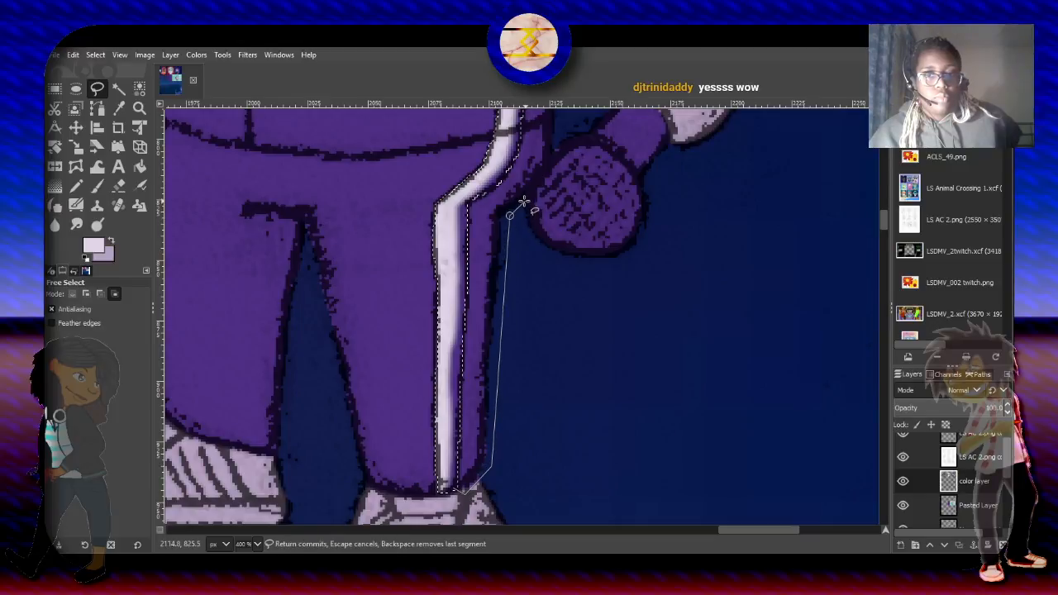
pyautogui.click(556, 144)
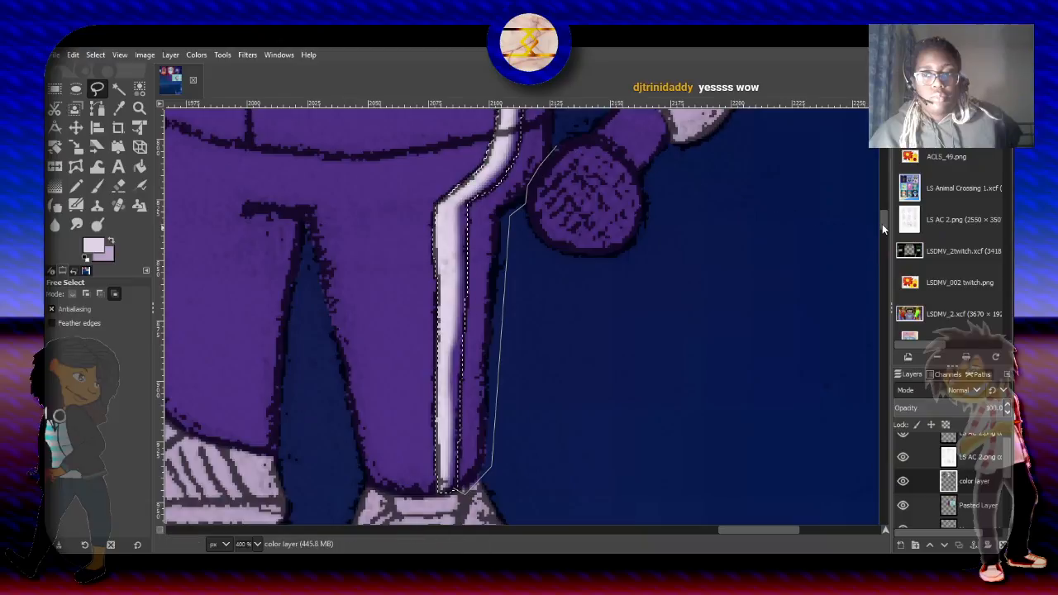
# - Complete the Free Select outline up to the armpit, close it at the cuff, and subtract the dark line color beside the outer stripe with Select by Color
pyautogui.moveTo(882, 224); pyautogui.dragTo(882, 215)
pyautogui.click(562, 249)
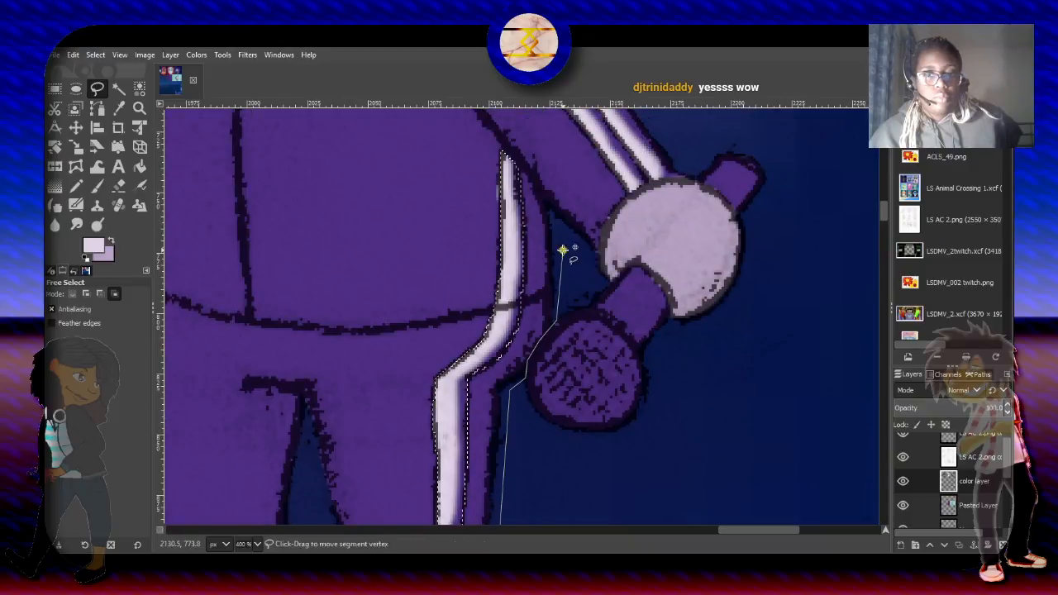
pyautogui.click(547, 202)
pyautogui.click(522, 174)
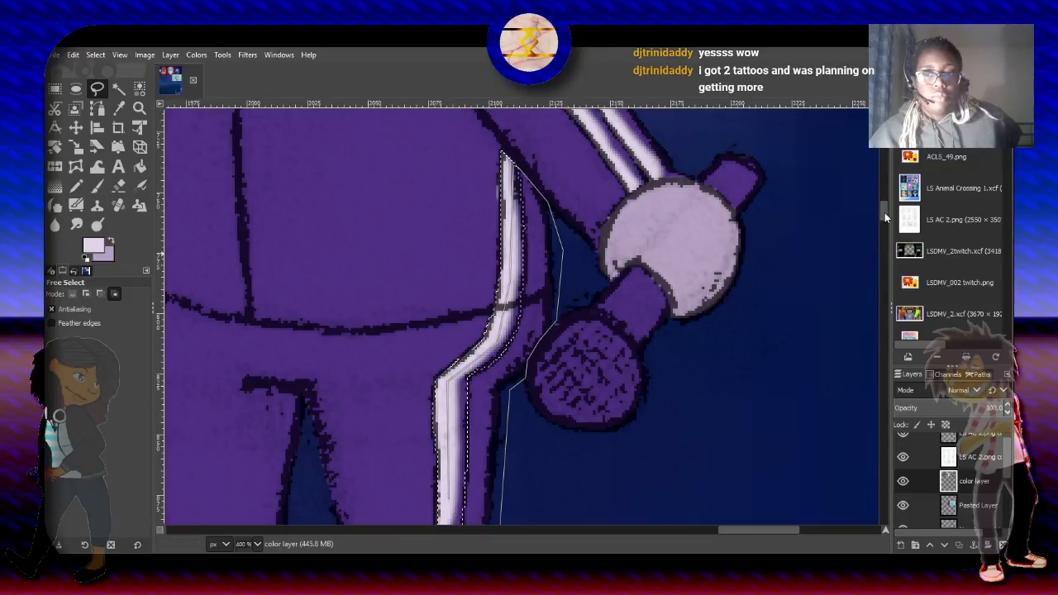
pyautogui.moveTo(884, 212); pyautogui.dragTo(885, 225)
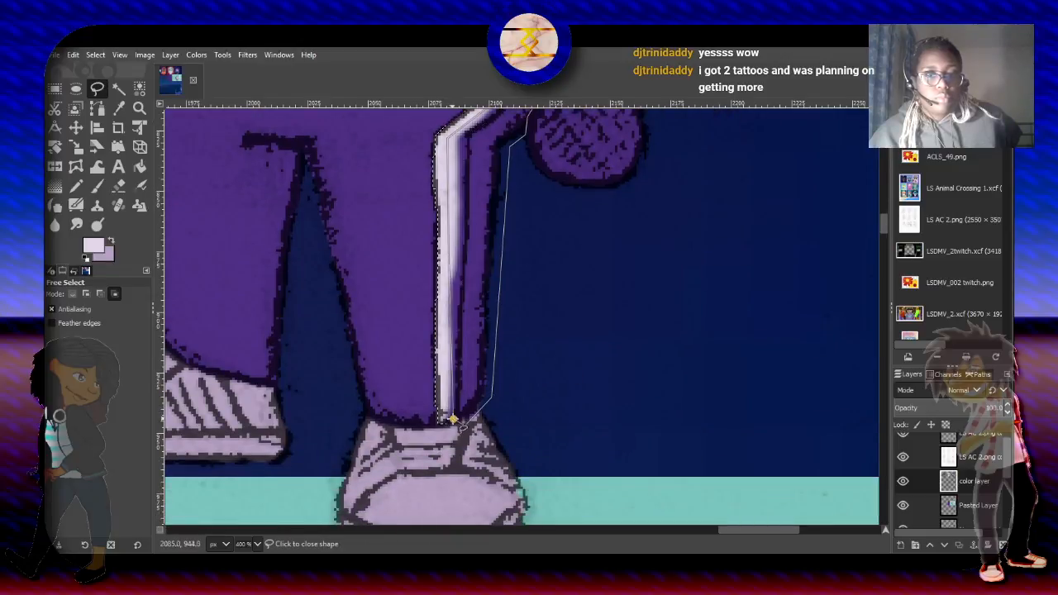
pyautogui.click(453, 420)
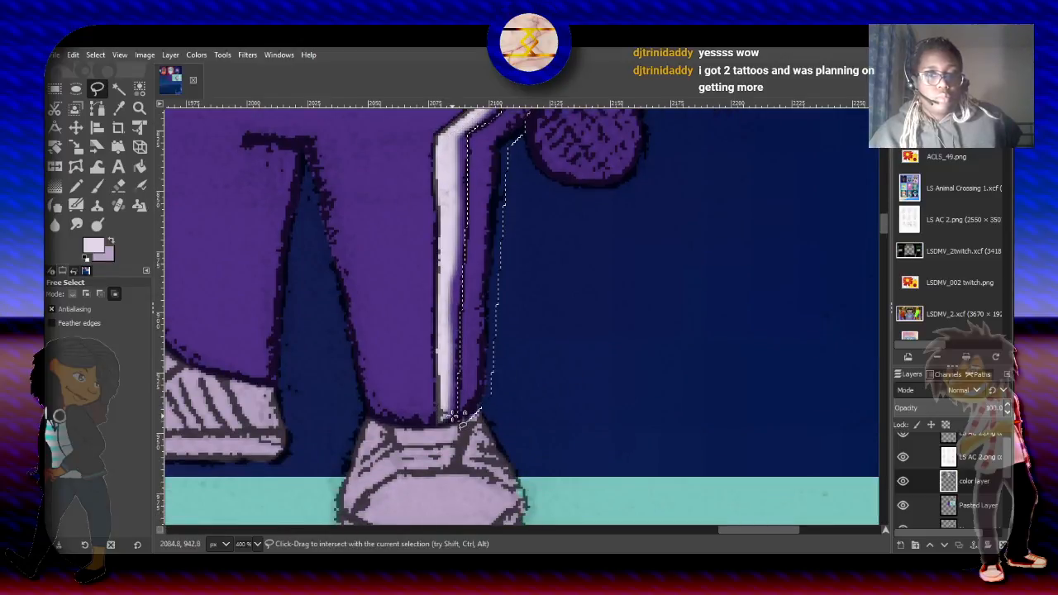
pyautogui.click(139, 88)
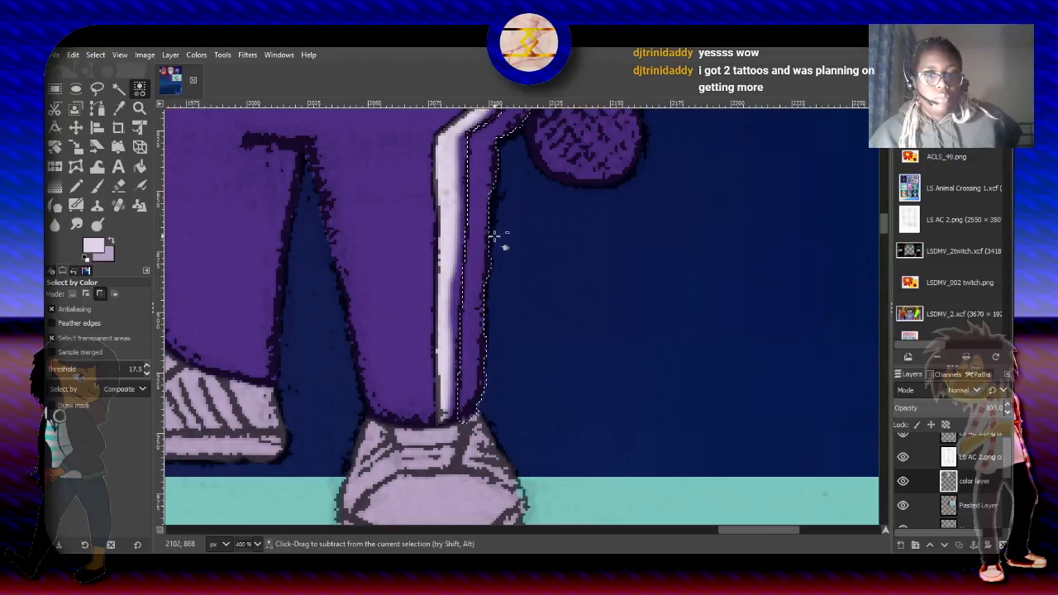
# - Paint the selected outer side stripe near-white from the trouser cuff up to the armpit with the 2. Hardness 075 paintbrush
pyautogui.click(97, 189)
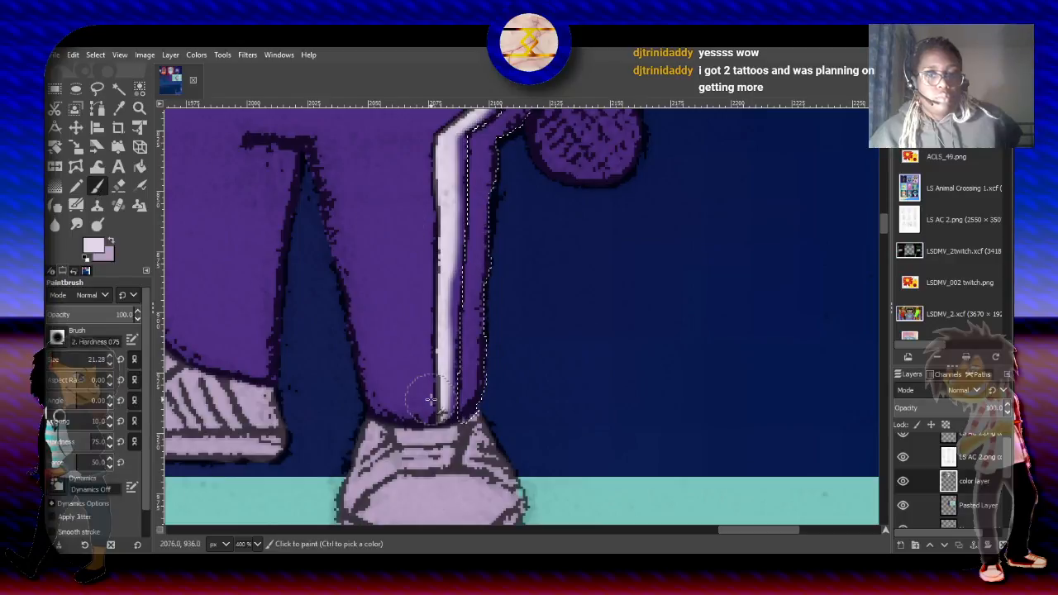
pyautogui.moveTo(450, 407); pyautogui.dragTo(465, 131)
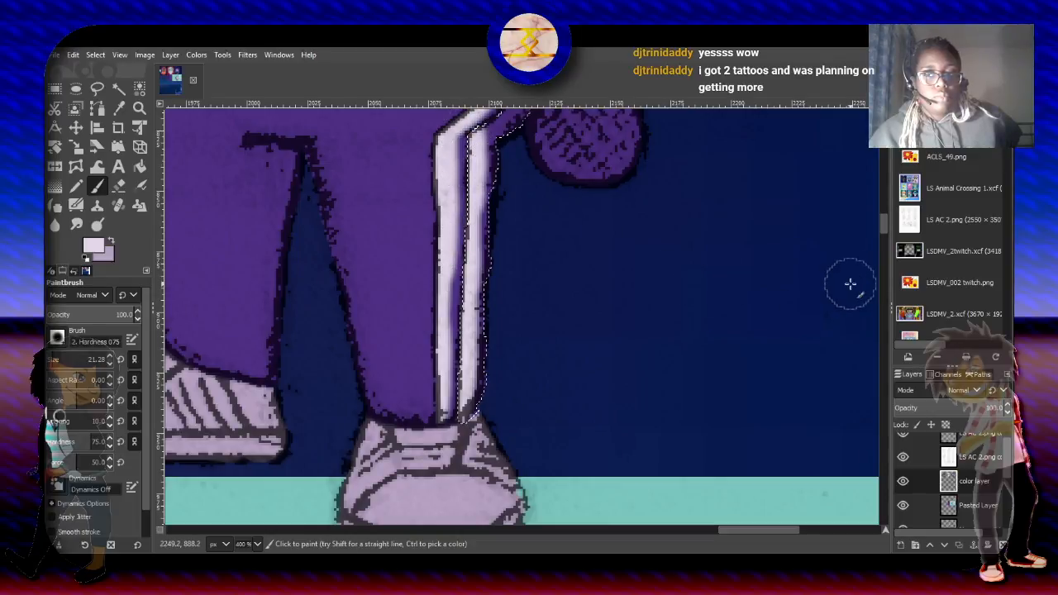
pyautogui.moveTo(885, 230); pyautogui.dragTo(885, 213)
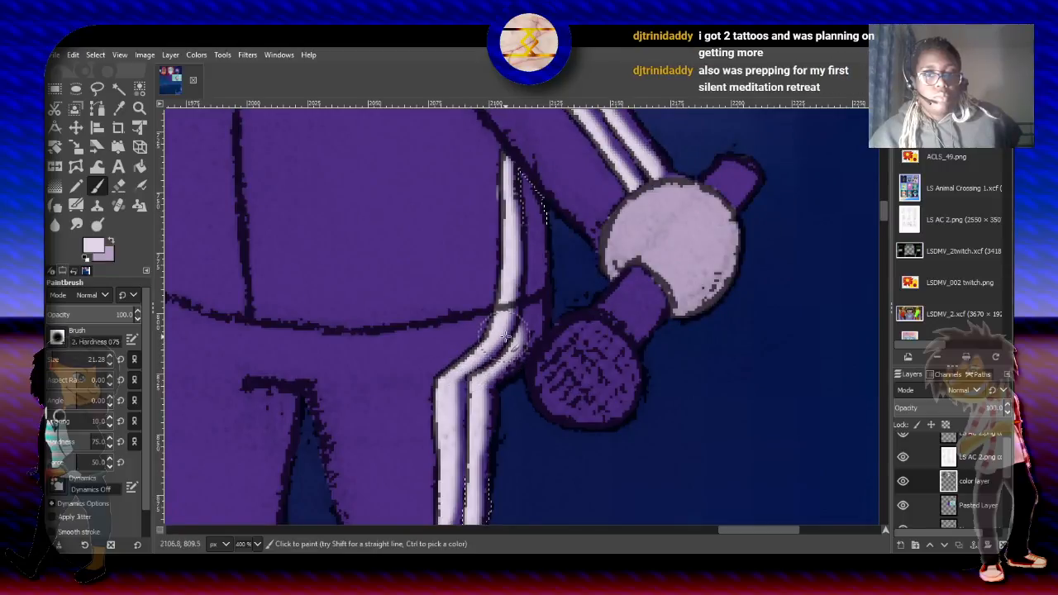
pyautogui.moveTo(494, 346)
pyautogui.mouseDown()
pyautogui.moveTo(521, 275)
pyautogui.moveTo(510, 165)
pyautogui.mouseUp()
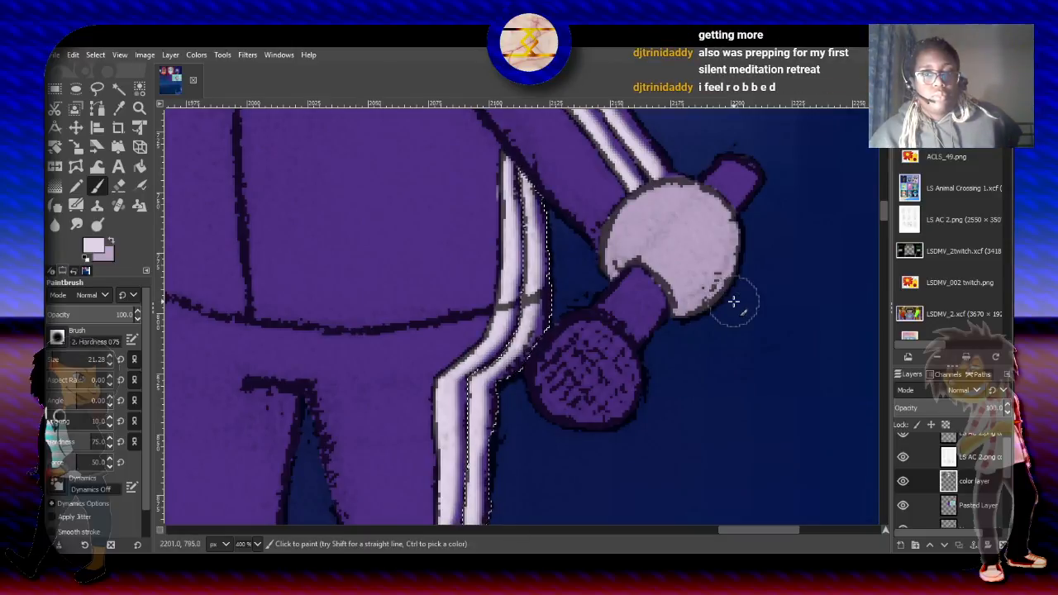
# - Select the character's silhouette using Fuzzy Select and paint the side-view shoe's toe and sole near-white with the 2. Hardness 100 brush at size 51
pyautogui.moveTo(879, 215); pyautogui.dragTo(885, 198)
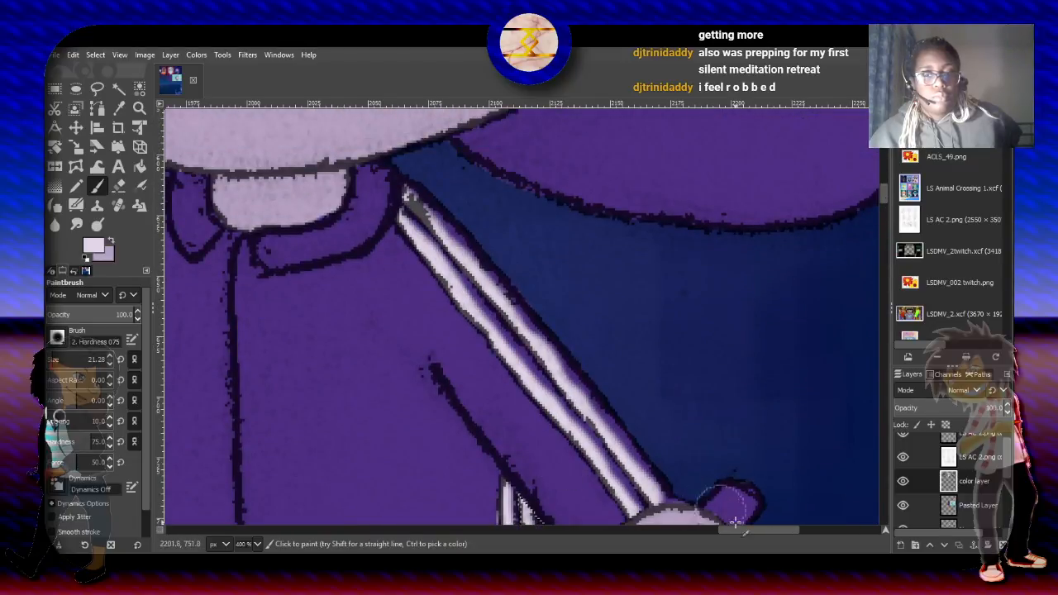
pyautogui.moveTo(746, 529); pyautogui.dragTo(712, 535)
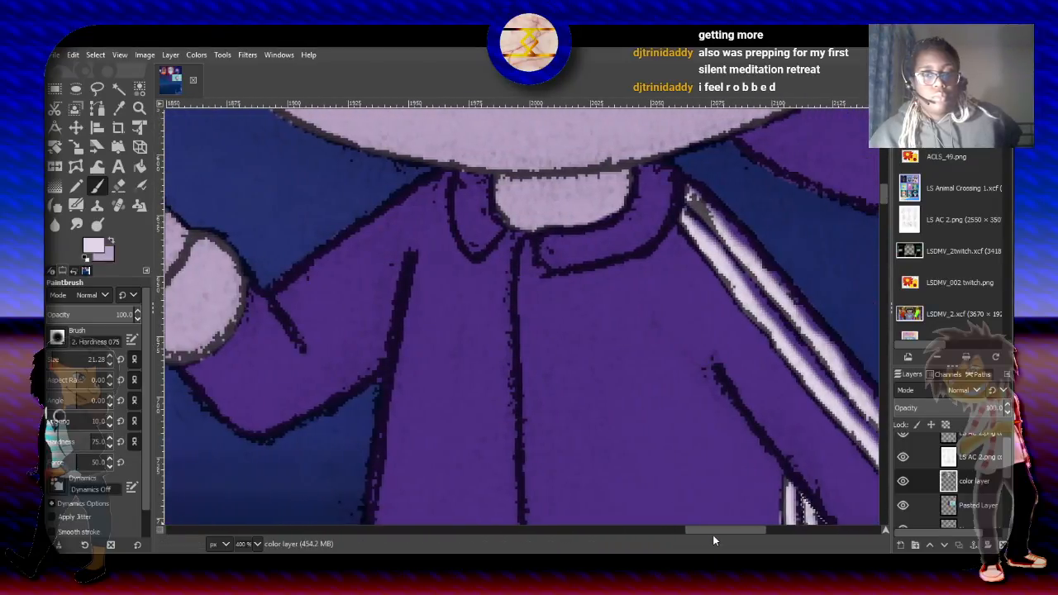
pyautogui.moveTo(883, 196); pyautogui.dragTo(887, 225)
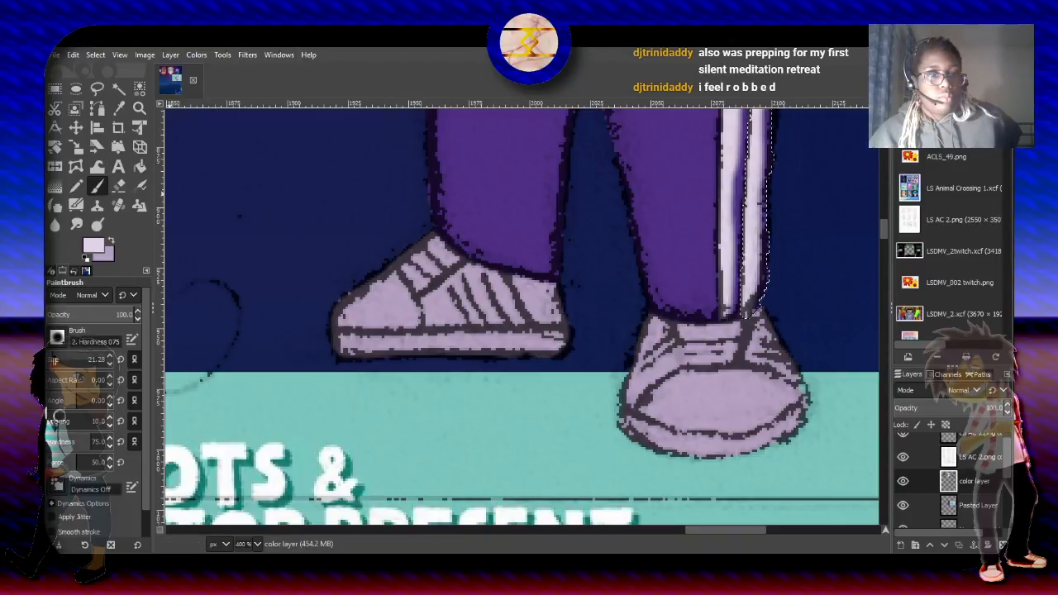
pyautogui.click(119, 89)
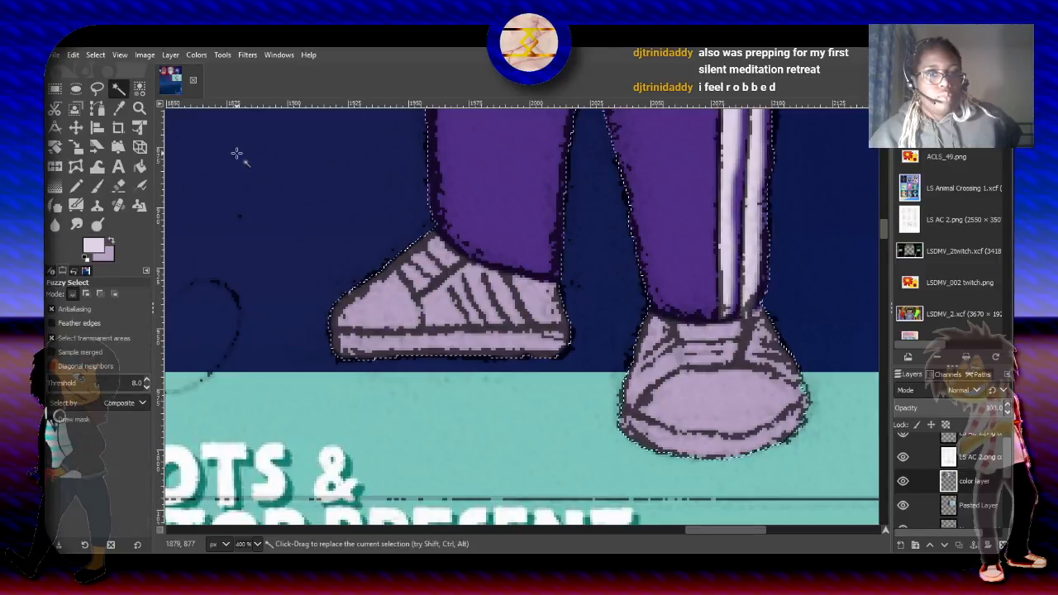
pyautogui.click(142, 56)
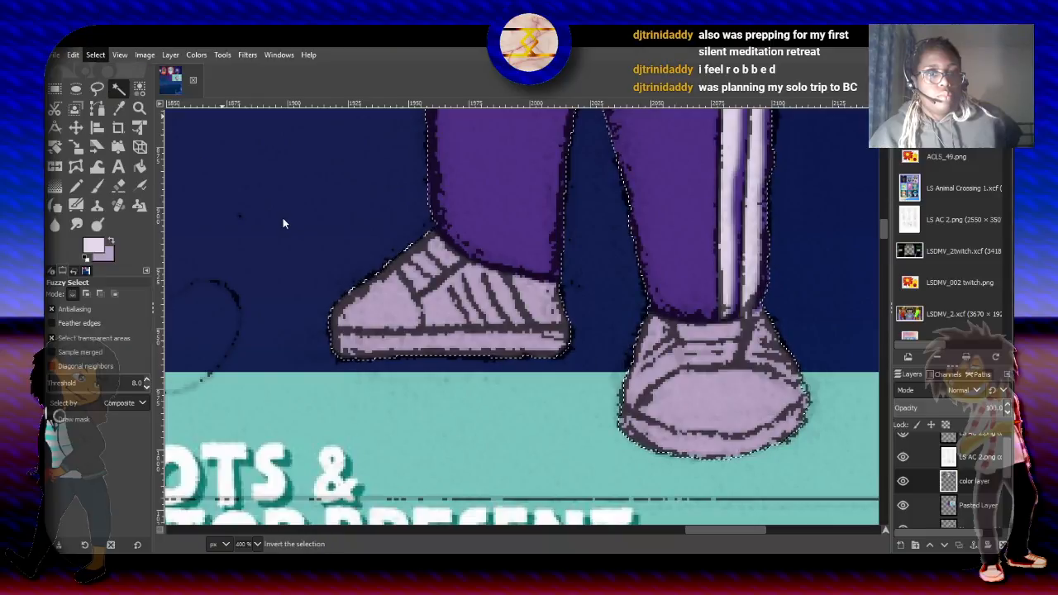
pyautogui.click(97, 185)
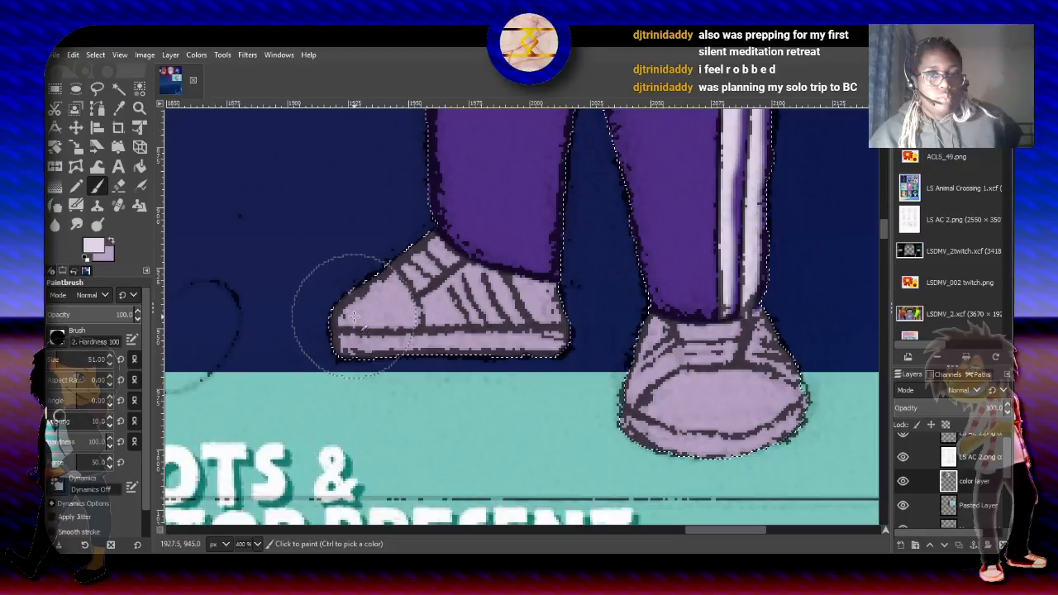
pyautogui.moveTo(353, 317); pyautogui.dragTo(366, 339)
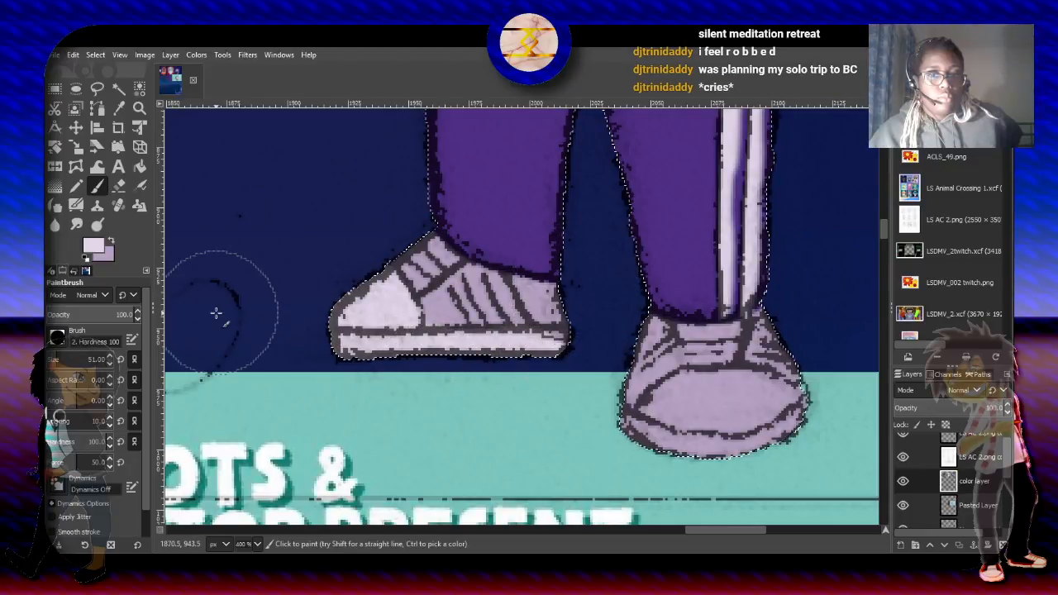
# - Subtract the trousers' purple from the selection with Select by Color and paint the side-view shoe's heel near-white
pyautogui.hotkey('shift', 'o')
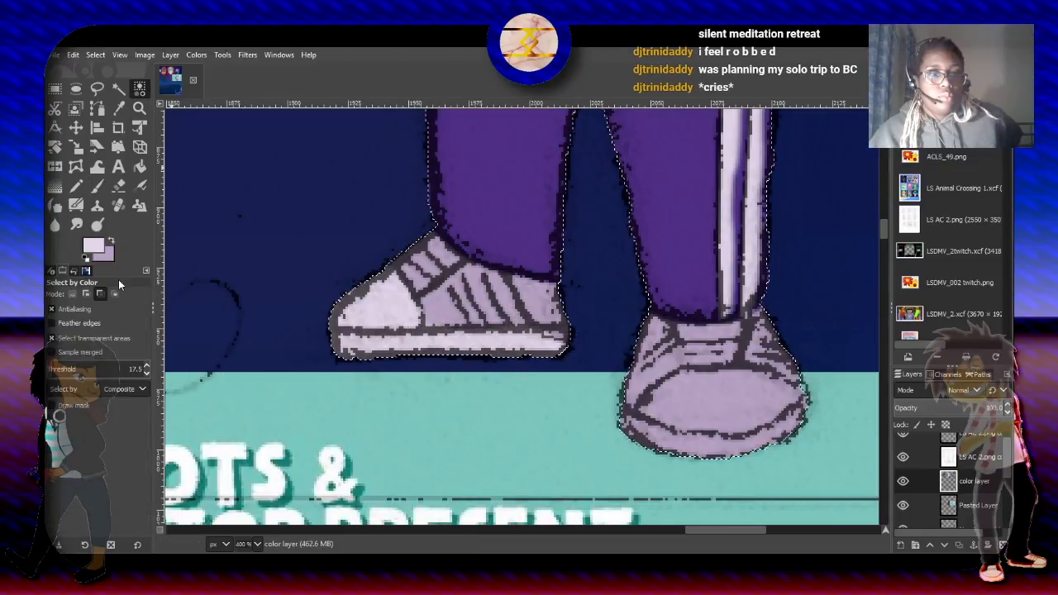
pyautogui.keyDown('ctrl'); pyautogui.click(467, 169); pyautogui.keyUp('ctrl')
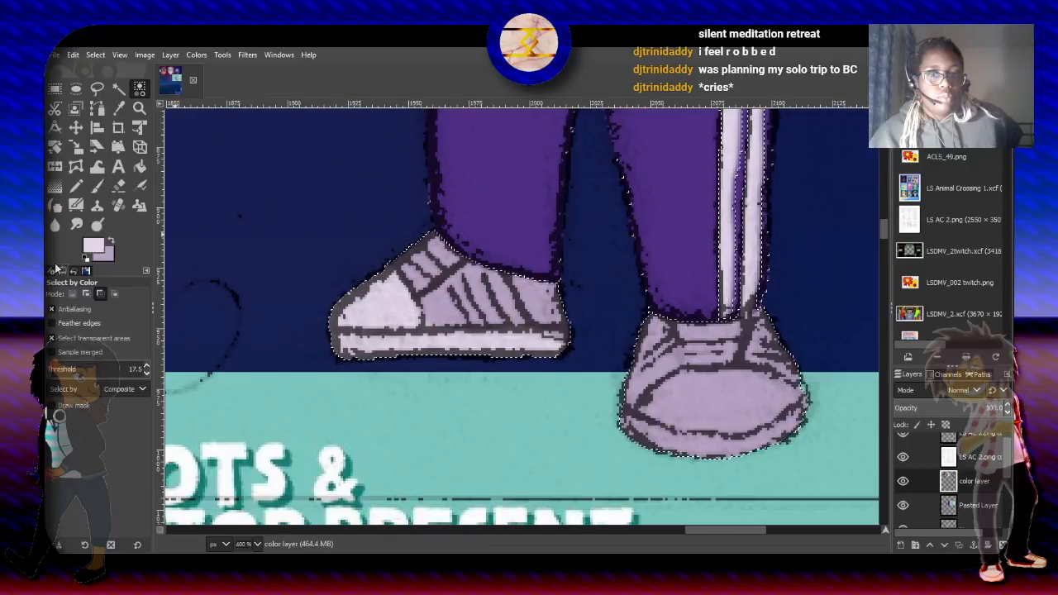
pyautogui.press('p')
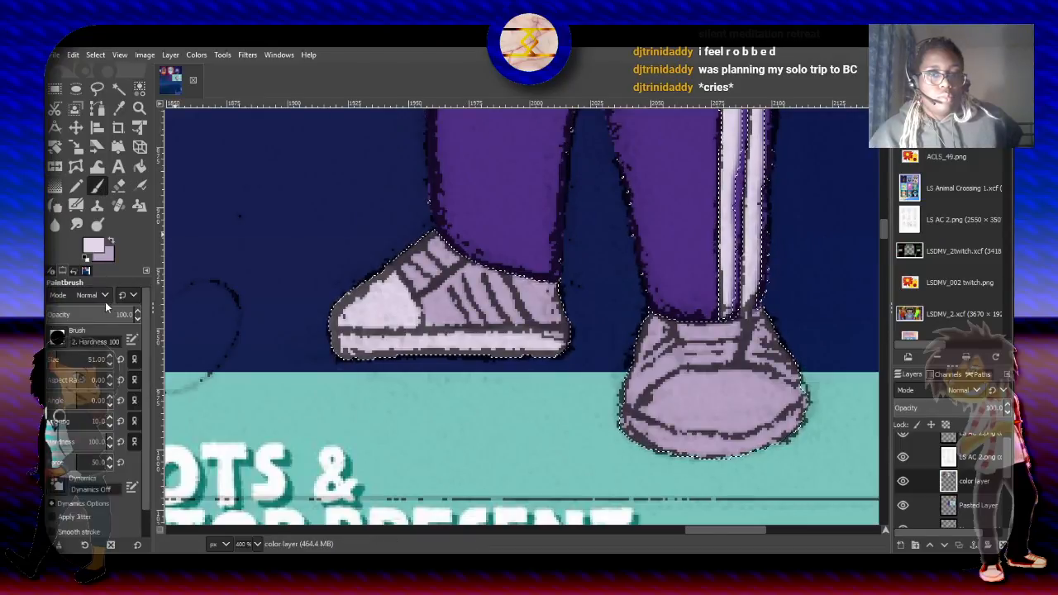
pyautogui.click(140, 87)
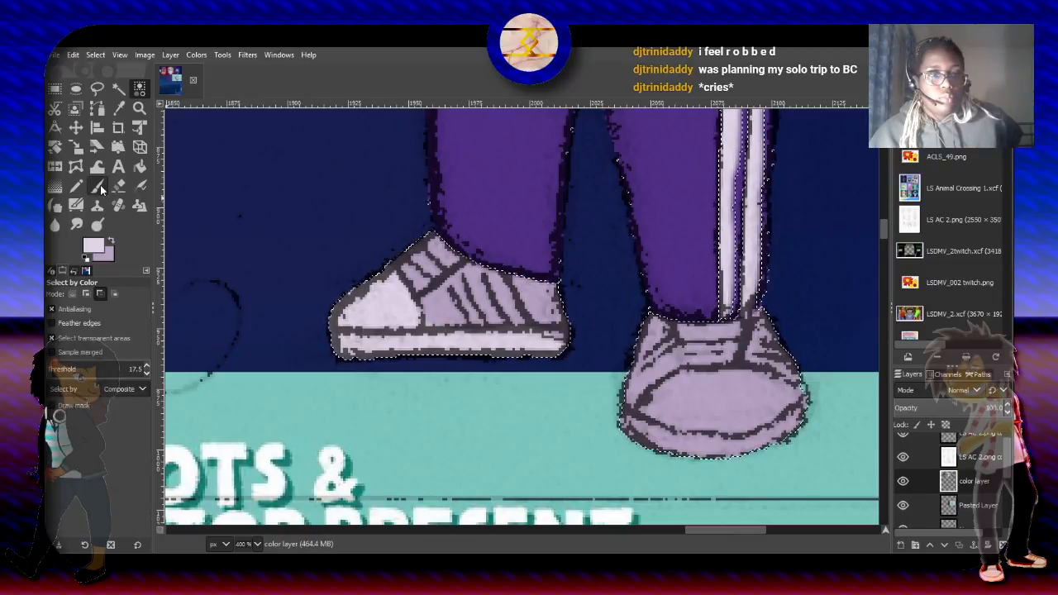
pyautogui.click(98, 187)
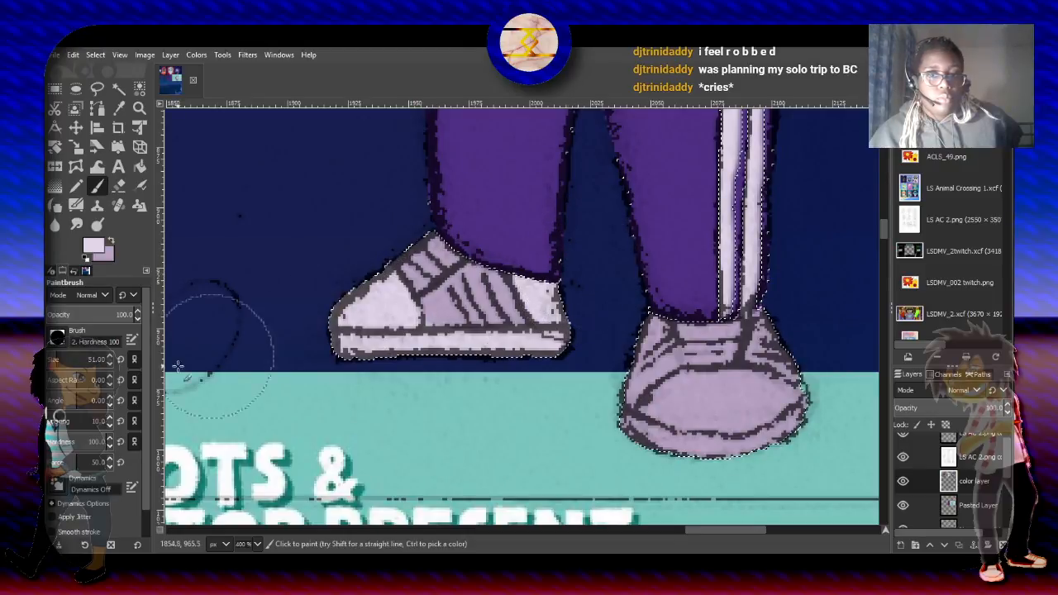
# - Reduce the paintbrush size to 17.95 for the narrow panels of the side-view shoe
pyautogui.click(52, 356)
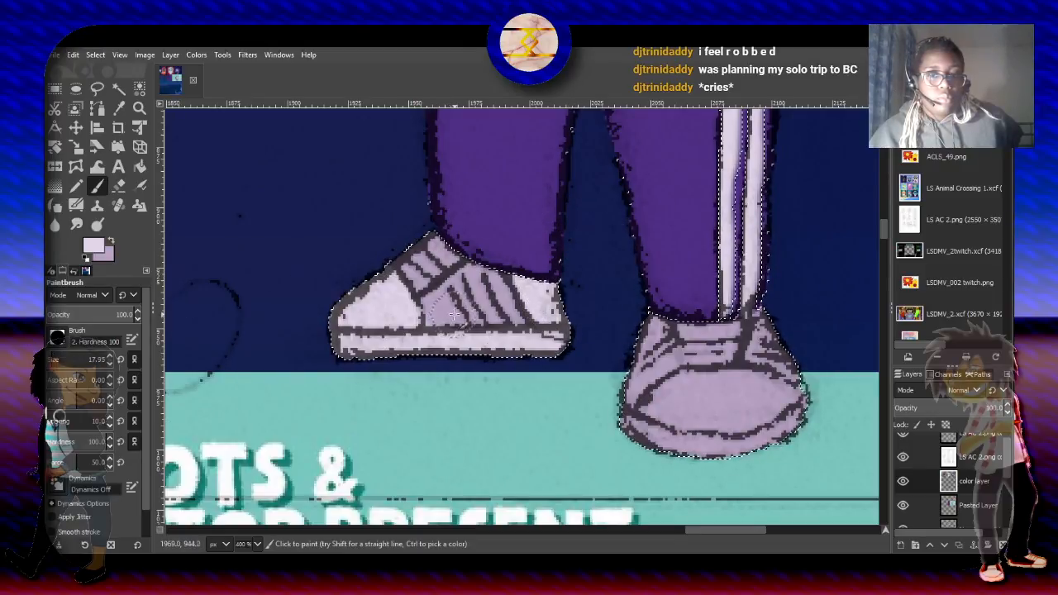
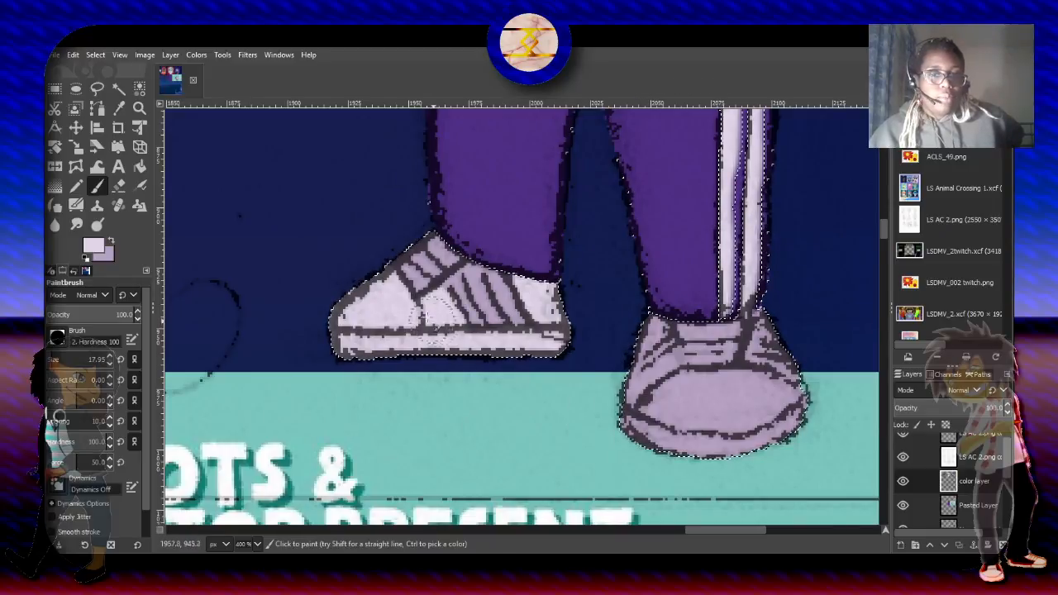
# - Paint the side-view shoe's laces and the gaps between its side stripes near-white, reducing the brush size to 12.05 and 7.24
pyautogui.click(52, 360)
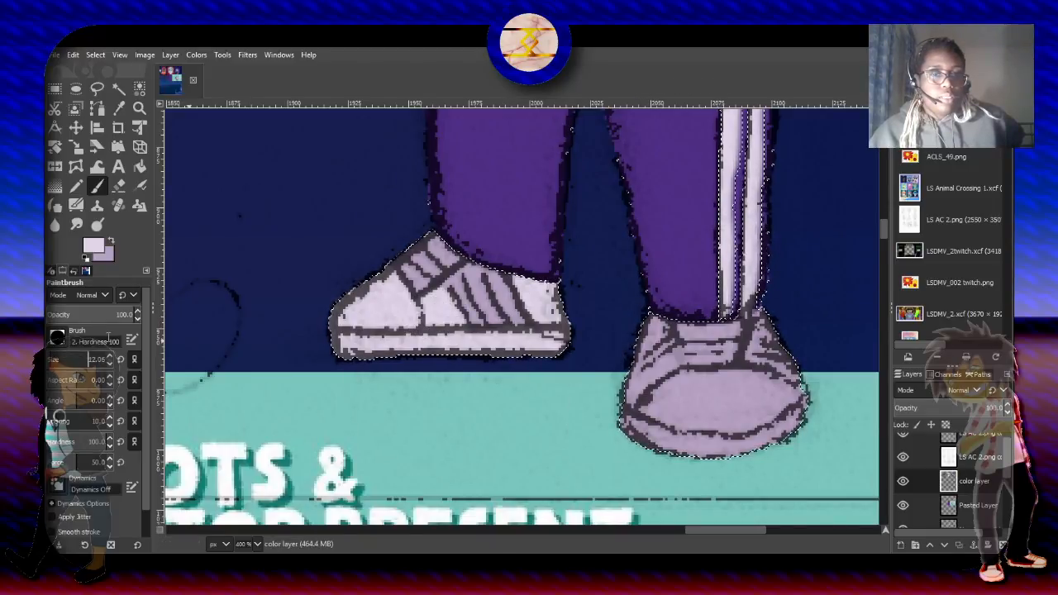
pyautogui.click(53, 360)
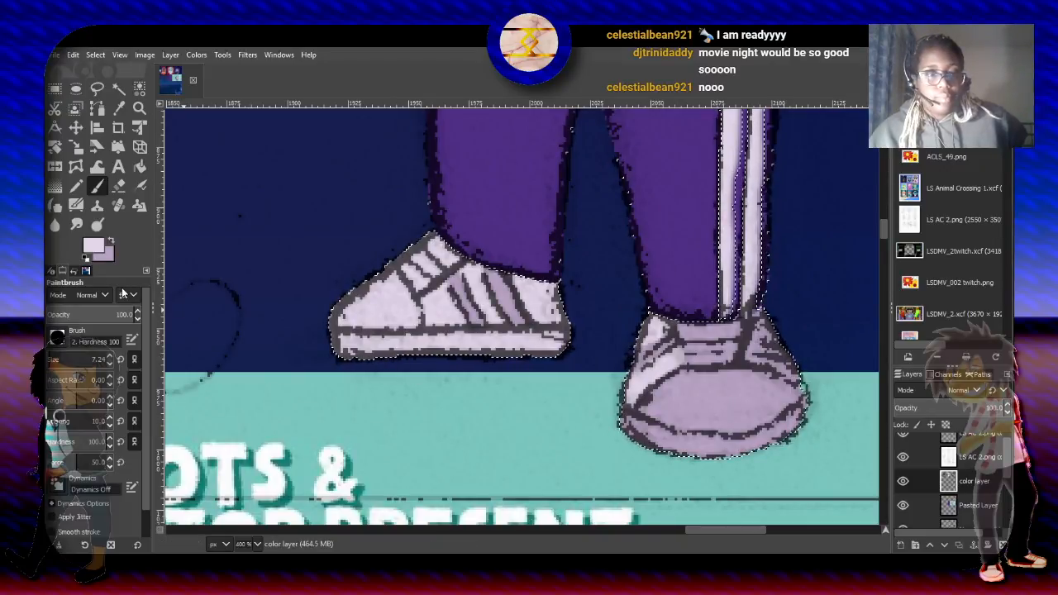
# - Paint the front-view shoe's toe, sole and tongue near-white at brush size 17.95, and its narrow side panels at size 9.51
pyautogui.click(102, 354)
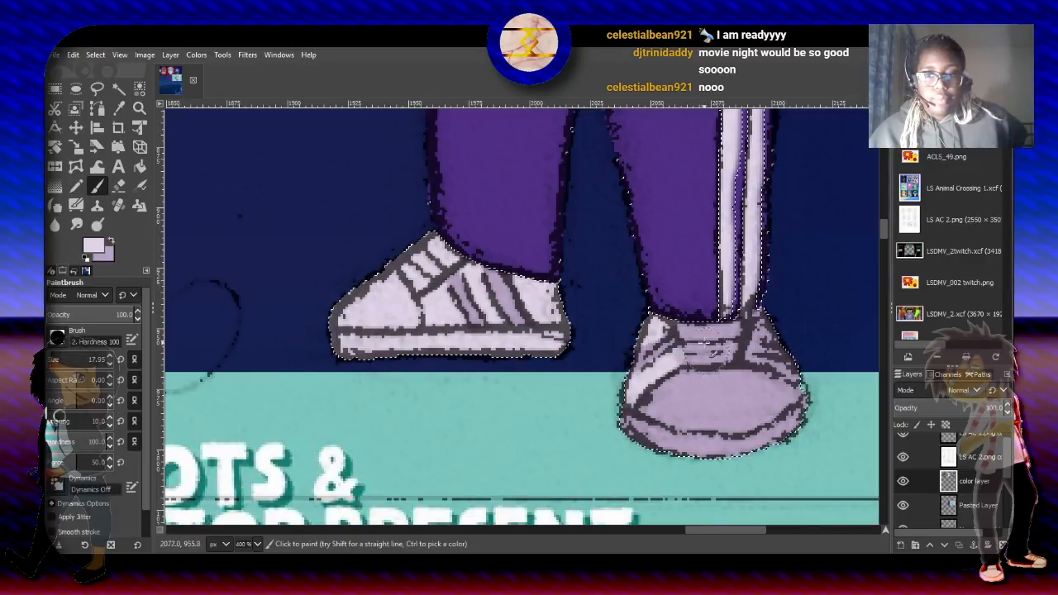
pyautogui.moveTo(693, 315)
pyautogui.mouseDown()
pyautogui.moveTo(705, 372)
pyautogui.moveTo(726, 309)
pyautogui.moveTo(709, 357)
pyautogui.moveTo(624, 428)
pyautogui.mouseUp()
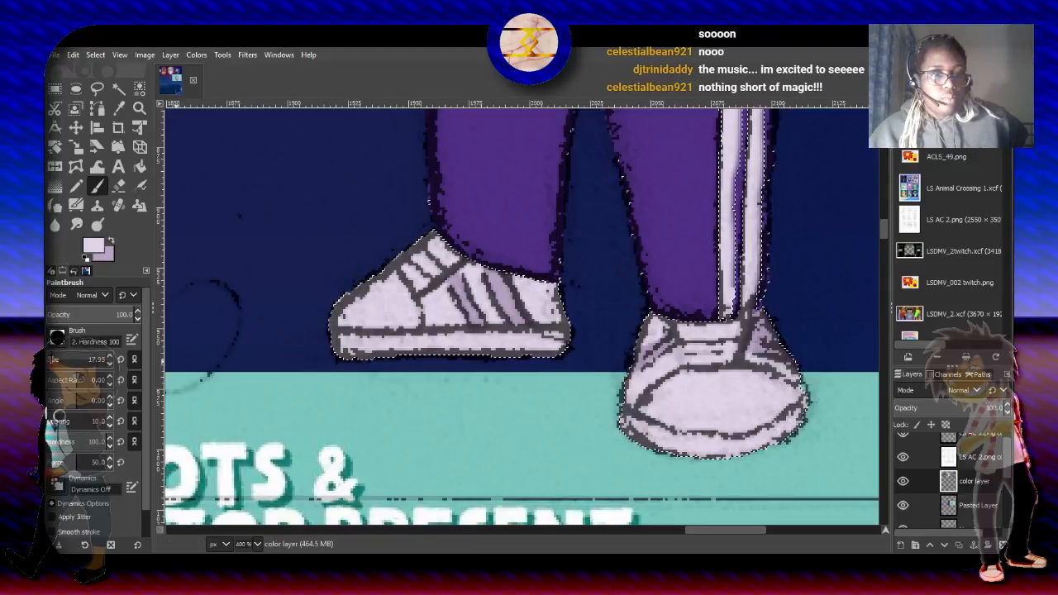
pyautogui.click(52, 360)
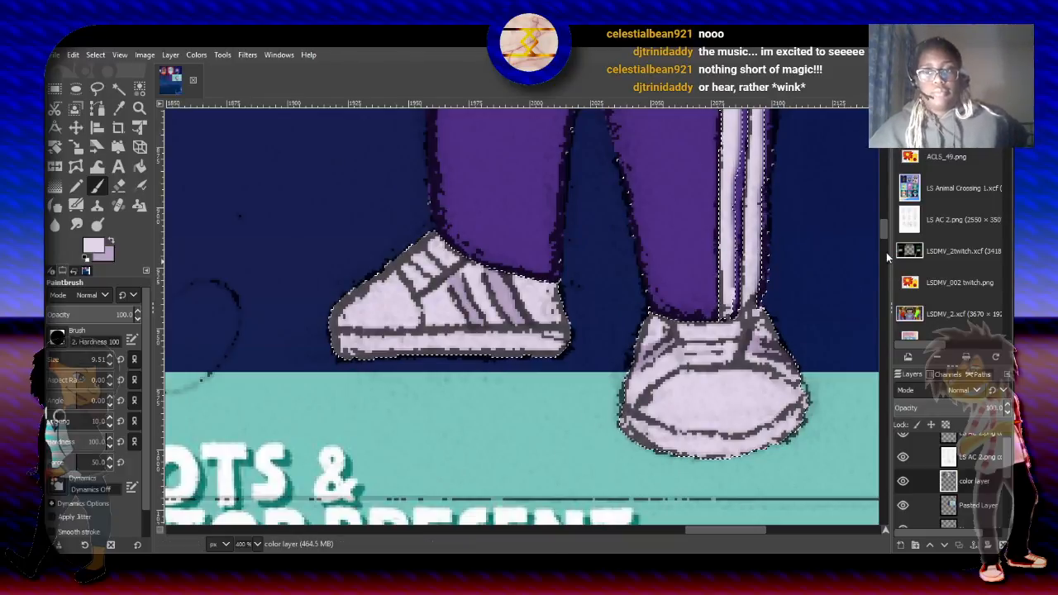
# - Make lavender the foreground color and set the paintbrush to Multiply mode at size 7.51 for the character's smile
pyautogui.moveTo(885, 235); pyautogui.dragTo(892, 182)
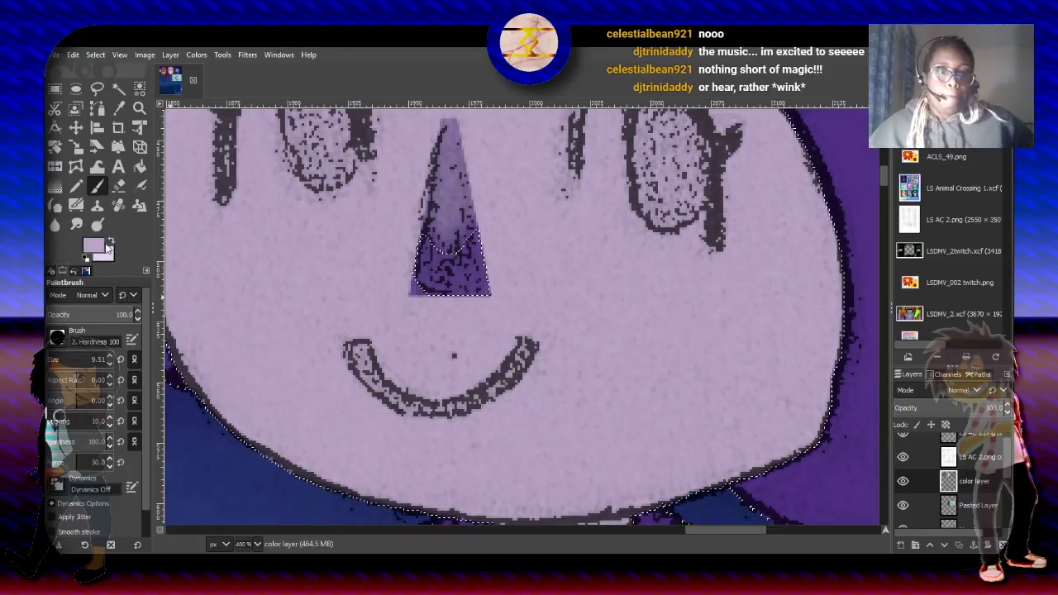
pyautogui.click(86, 494)
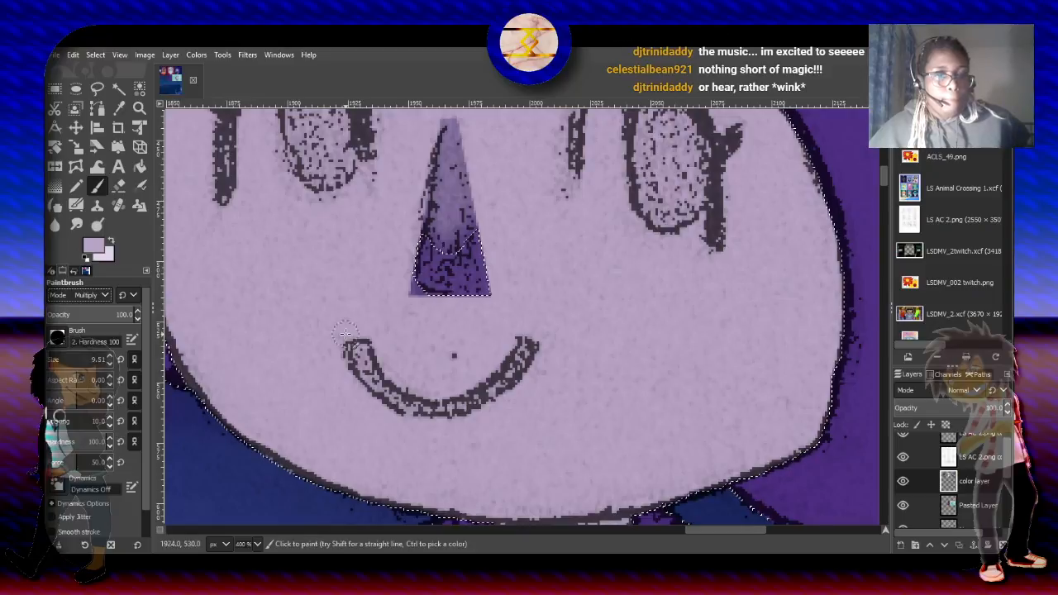
pyautogui.click(109, 365)
pyautogui.click(110, 364)
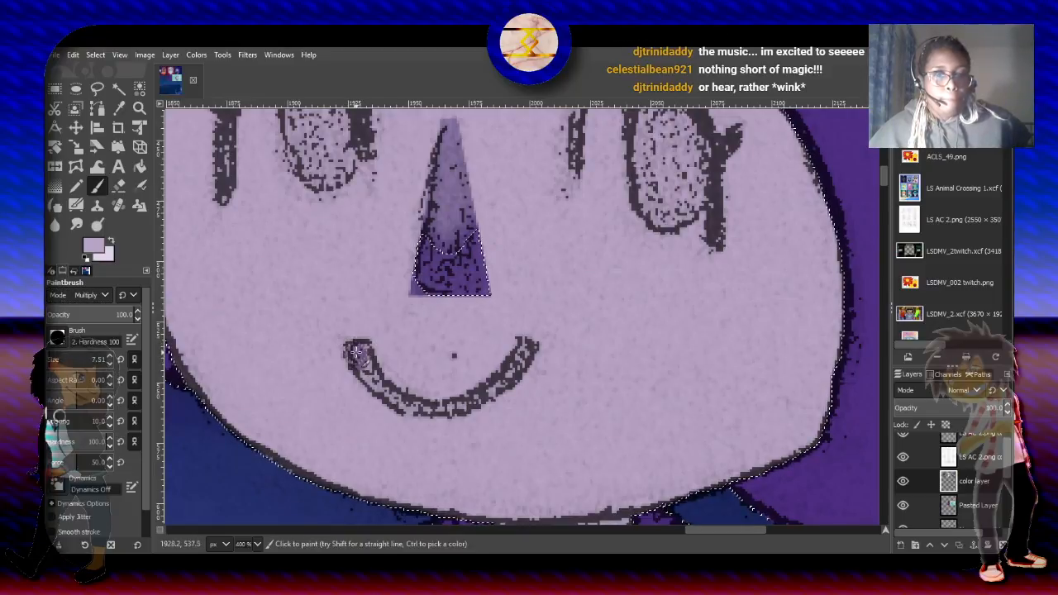
pyautogui.moveTo(357, 351)
pyautogui.mouseDown()
pyautogui.moveTo(394, 399)
pyautogui.moveTo(469, 406)
pyautogui.mouseUp()
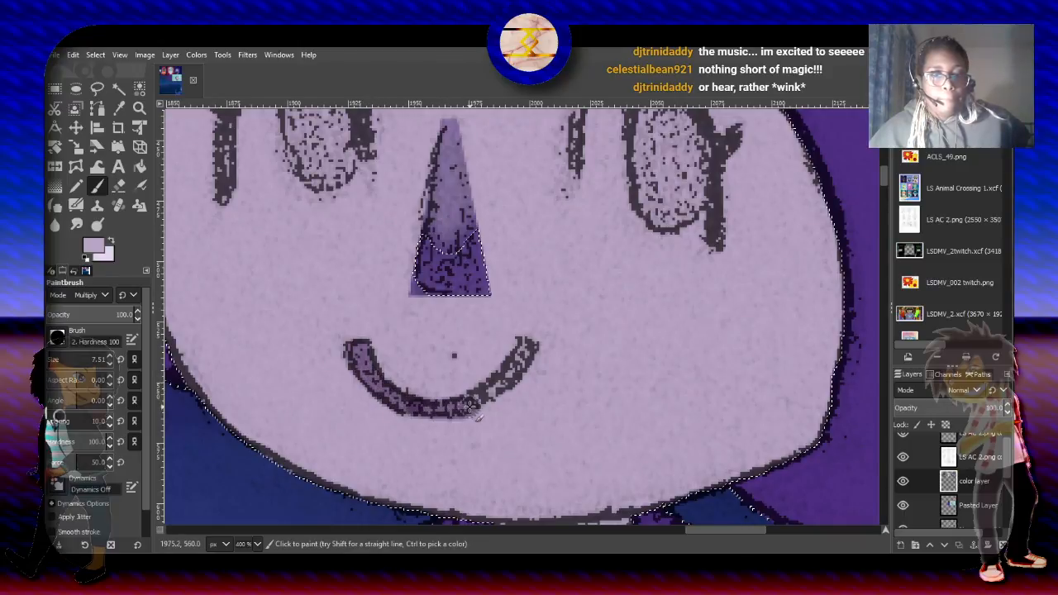
pyautogui.hotkey('ctrl', 'z')
pyautogui.hotkey('ctrl', 'z')
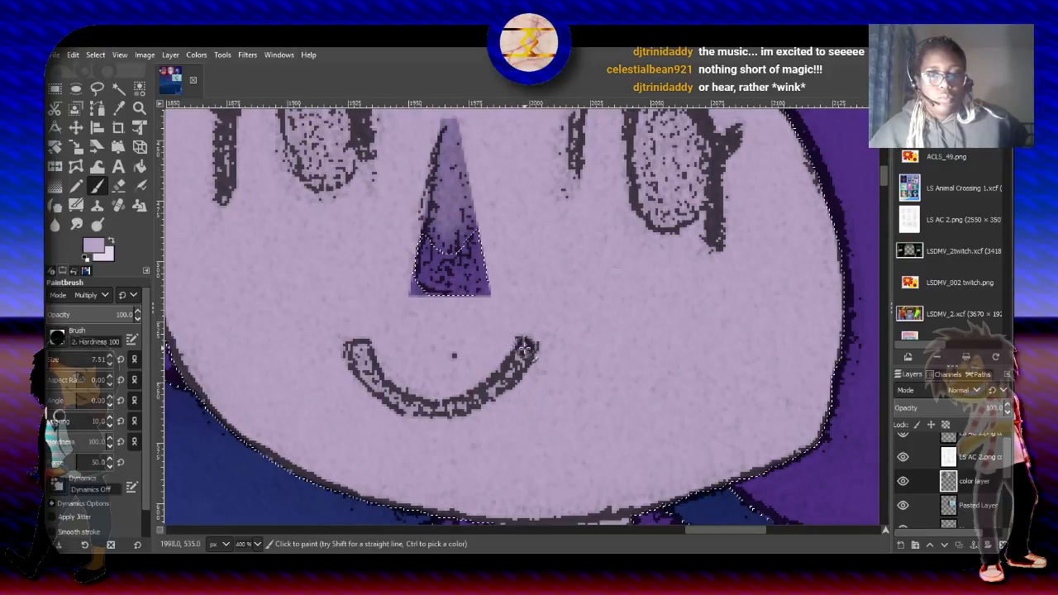
# - Paint the whole smile with the lavender Multiply brush and clear the selection around the character
pyautogui.moveTo(524, 349)
pyautogui.mouseDown()
pyautogui.moveTo(464, 404)
pyautogui.moveTo(408, 408)
pyautogui.moveTo(383, 393)
pyautogui.moveTo(358, 349)
pyautogui.moveTo(368, 376)
pyautogui.moveTo(364, 367)
pyautogui.moveTo(407, 408)
pyautogui.moveTo(452, 407)
pyautogui.moveTo(524, 346)
pyautogui.mouseUp()
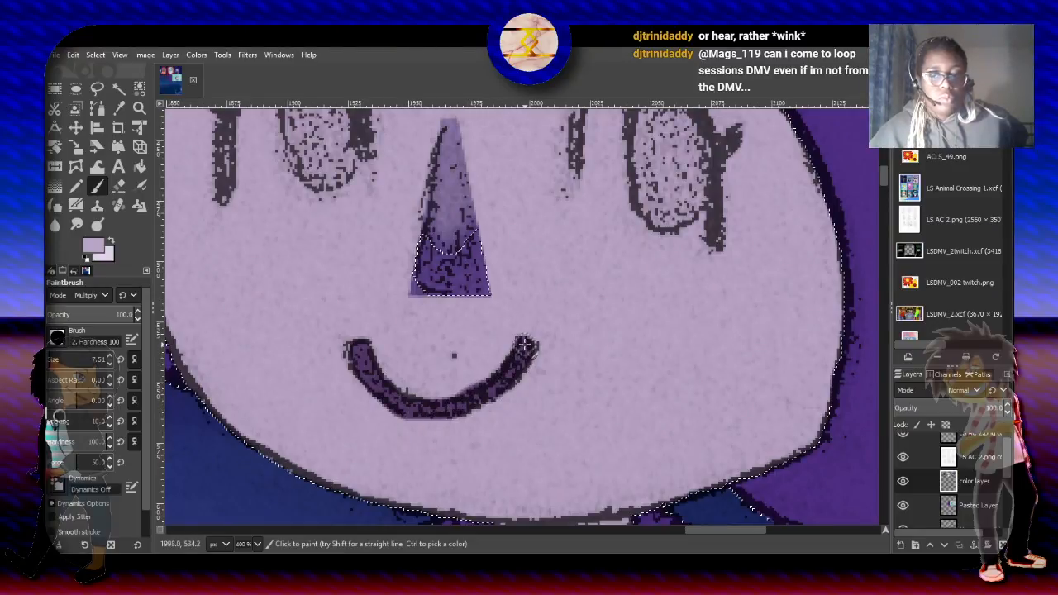
pyautogui.scroll(-2, 524, 346)
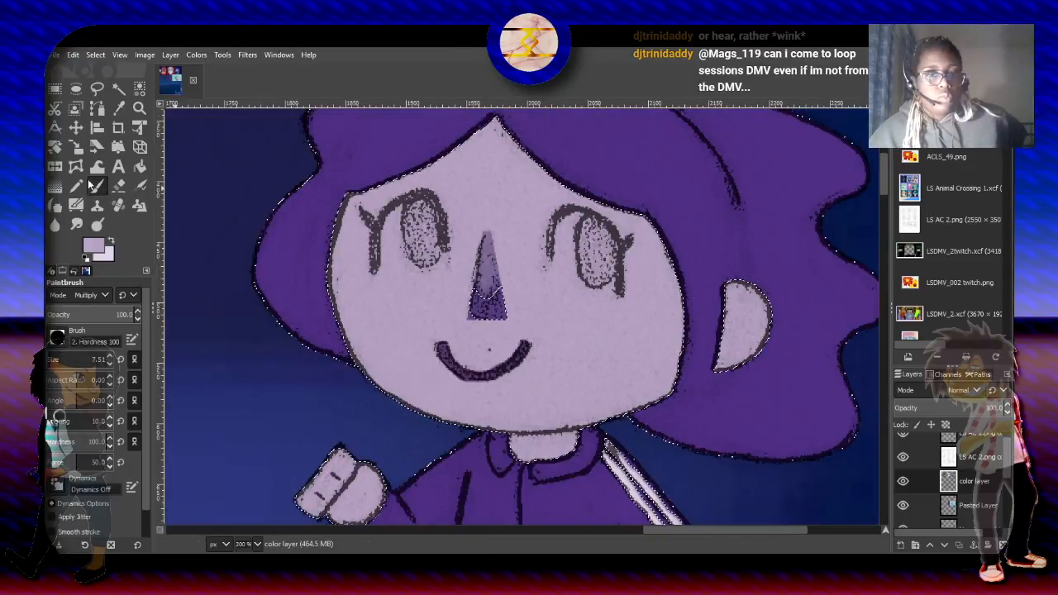
pyautogui.click(54, 89)
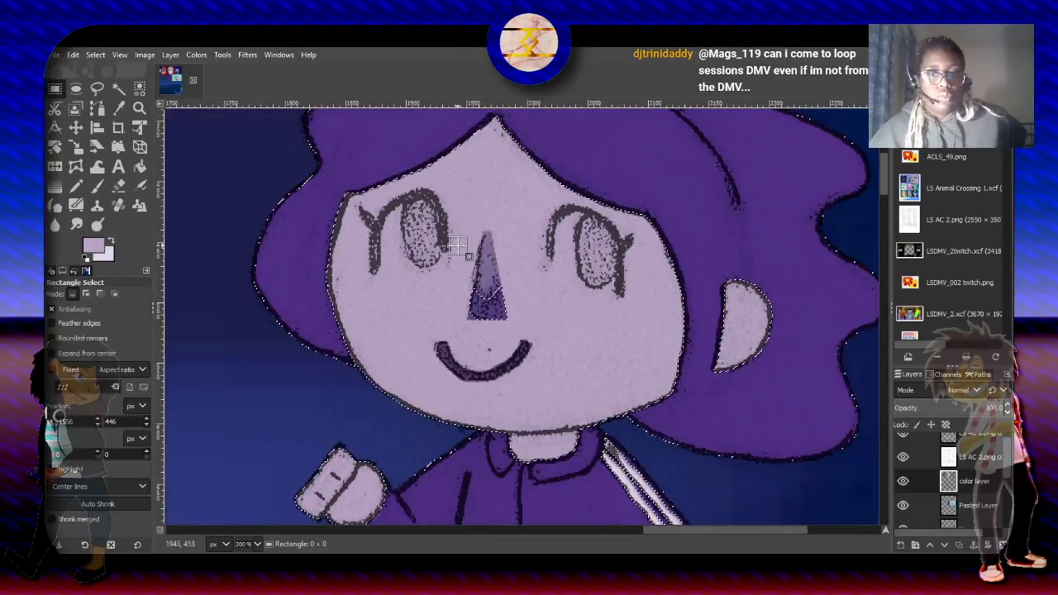
pyautogui.click(458, 245)
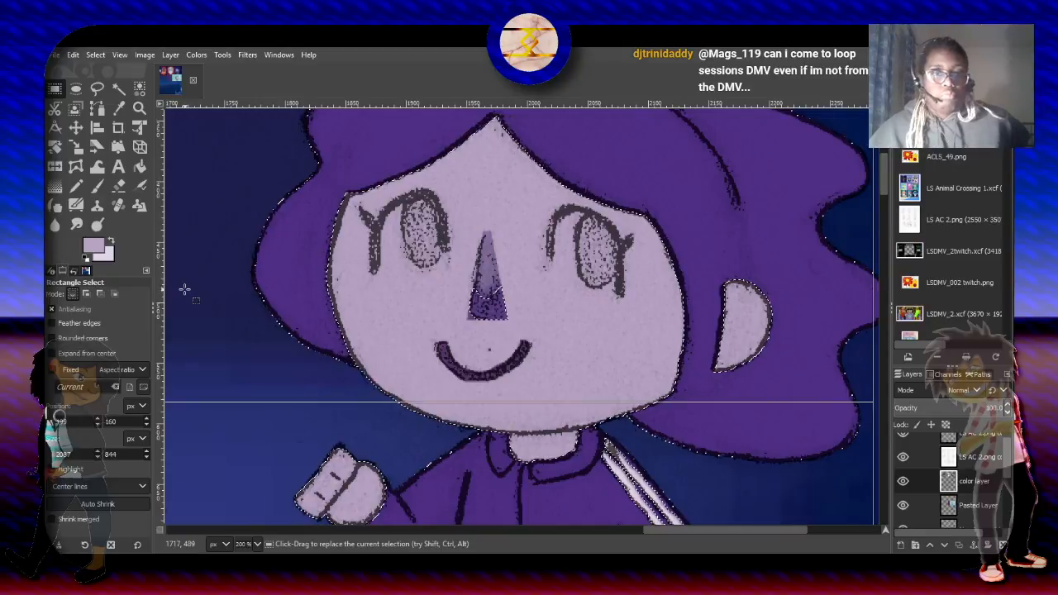
pyautogui.click(98, 57)
pyautogui.click(109, 78)
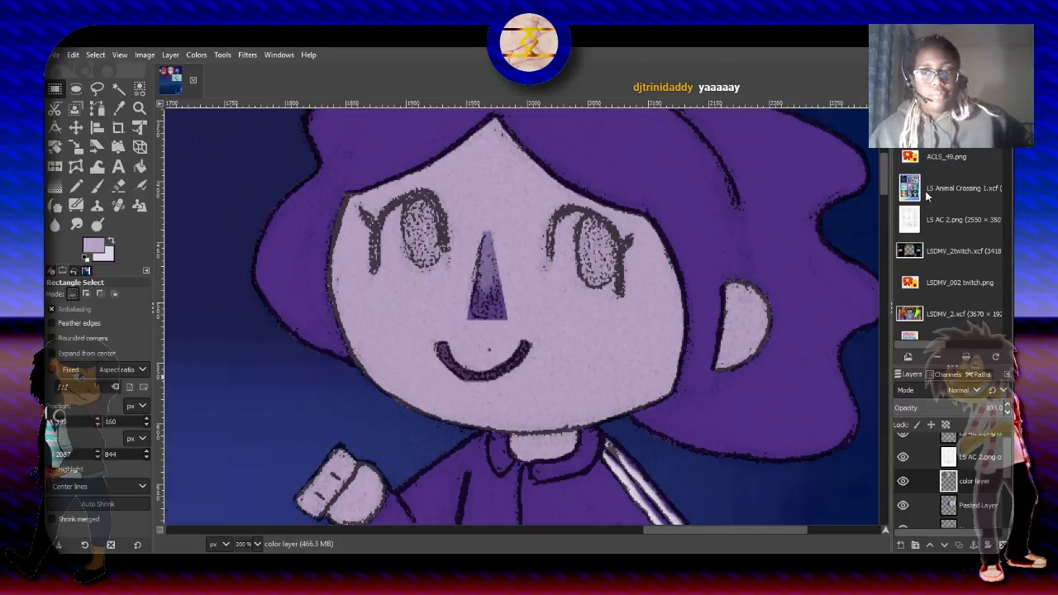
# - Sample the dark teal of the reference poster's ground shadow from the Pasted Layer as the foreground color
pyautogui.moveTo(883, 180); pyautogui.dragTo(893, 307)
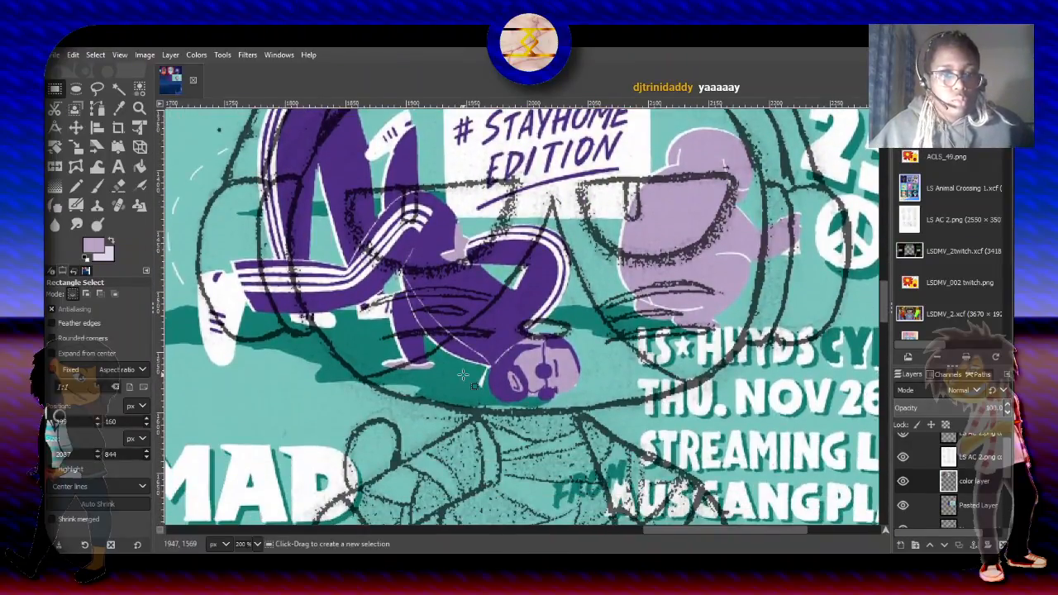
pyautogui.scroll(1, 347, 339)
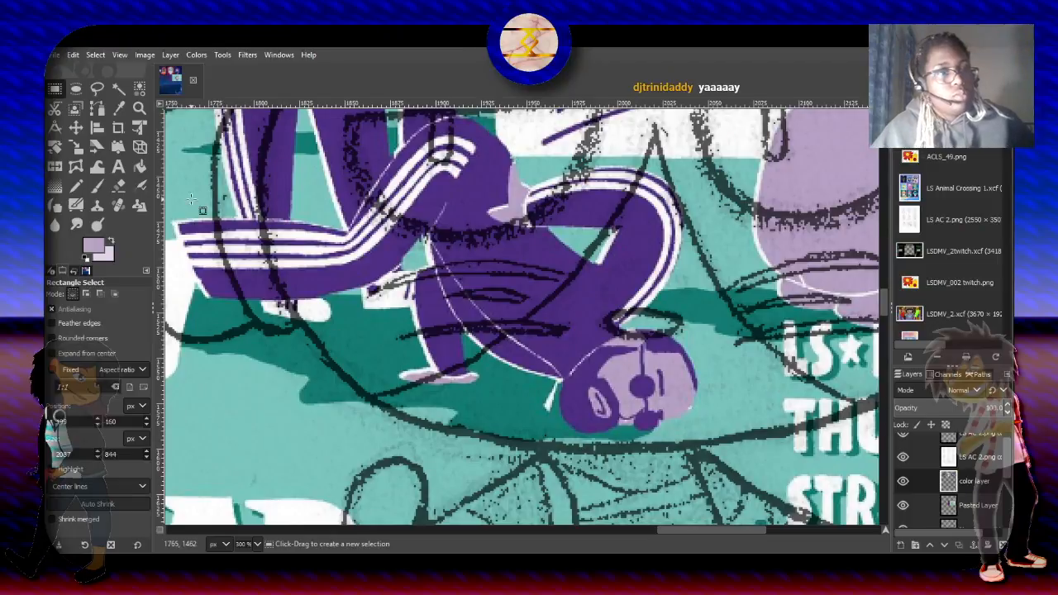
pyautogui.click(118, 107)
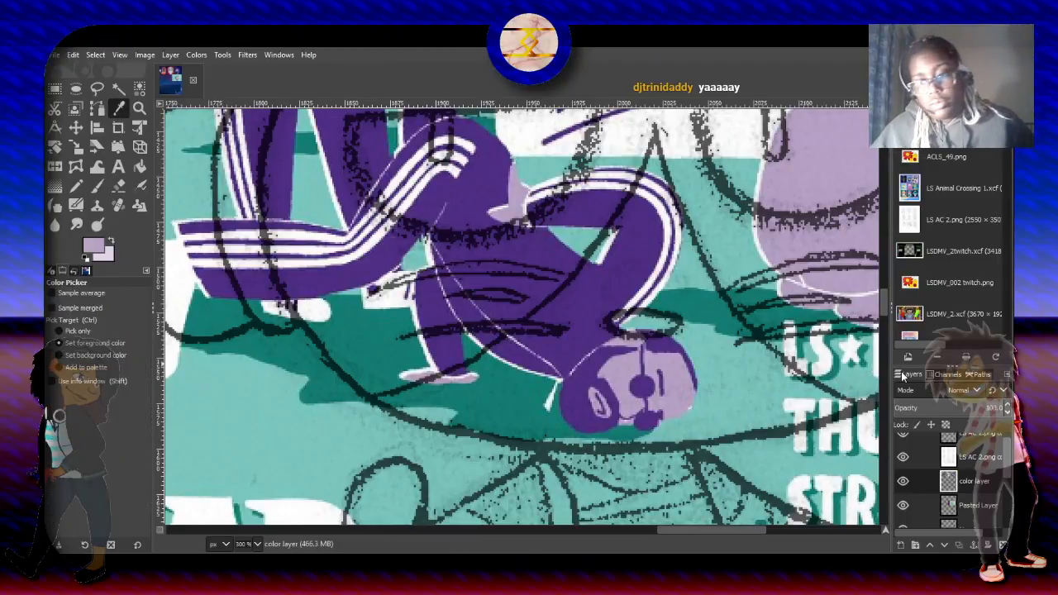
pyautogui.click(950, 505)
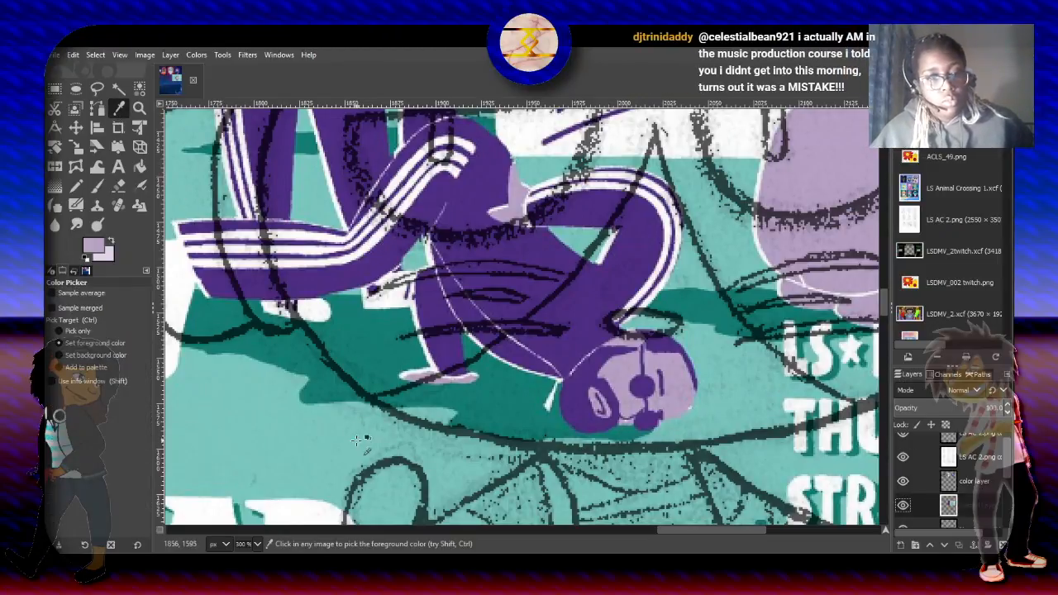
pyautogui.click(387, 351)
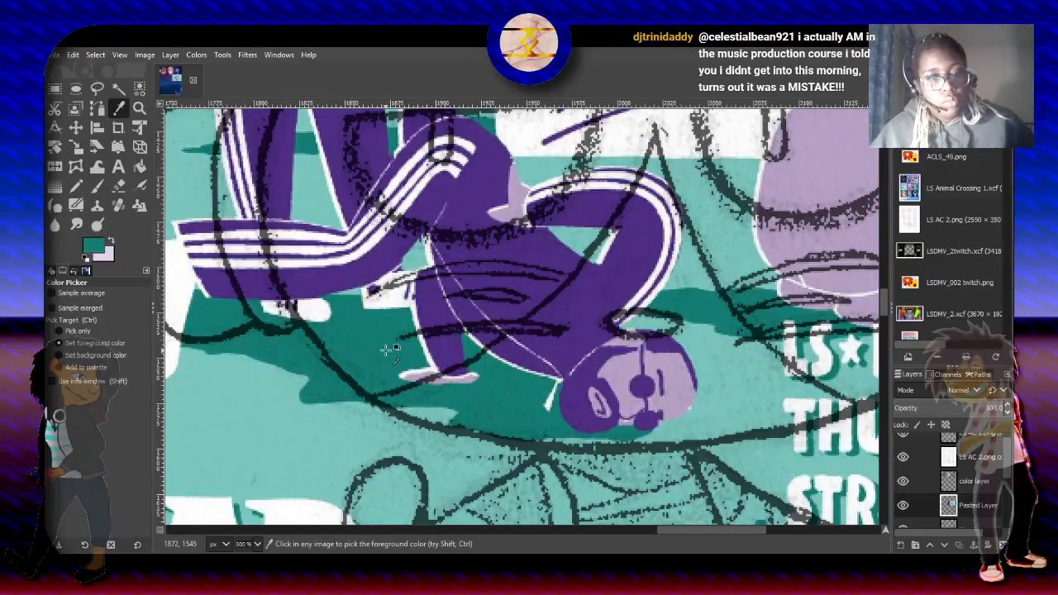
# - Set the paintbrush to Normal mode at size 1.51 and make the color layer active for detailing the shoes
pyautogui.moveTo(884, 295); pyautogui.dragTo(895, 230)
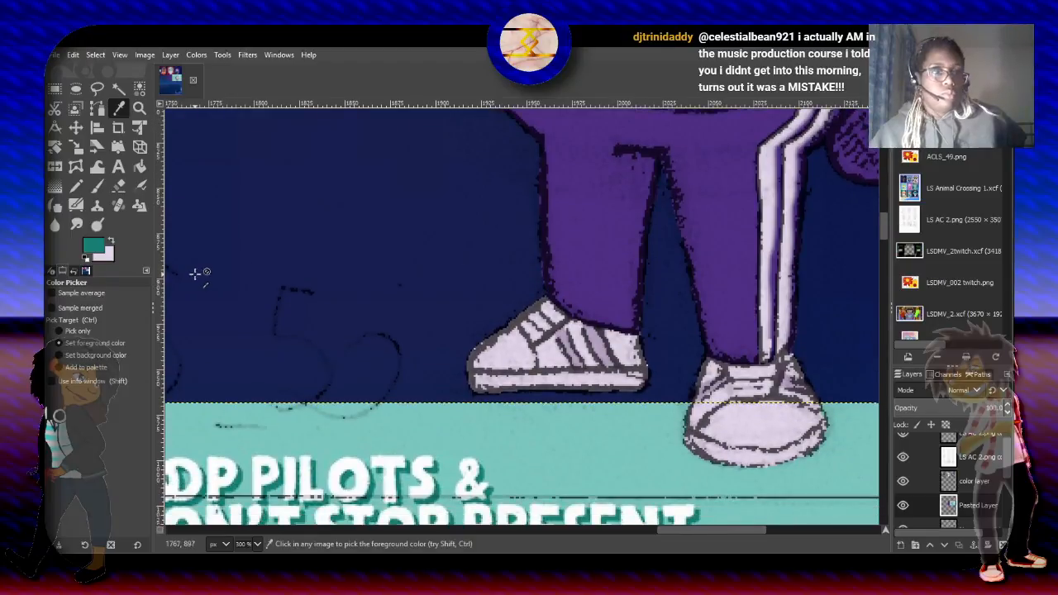
pyautogui.click(97, 186)
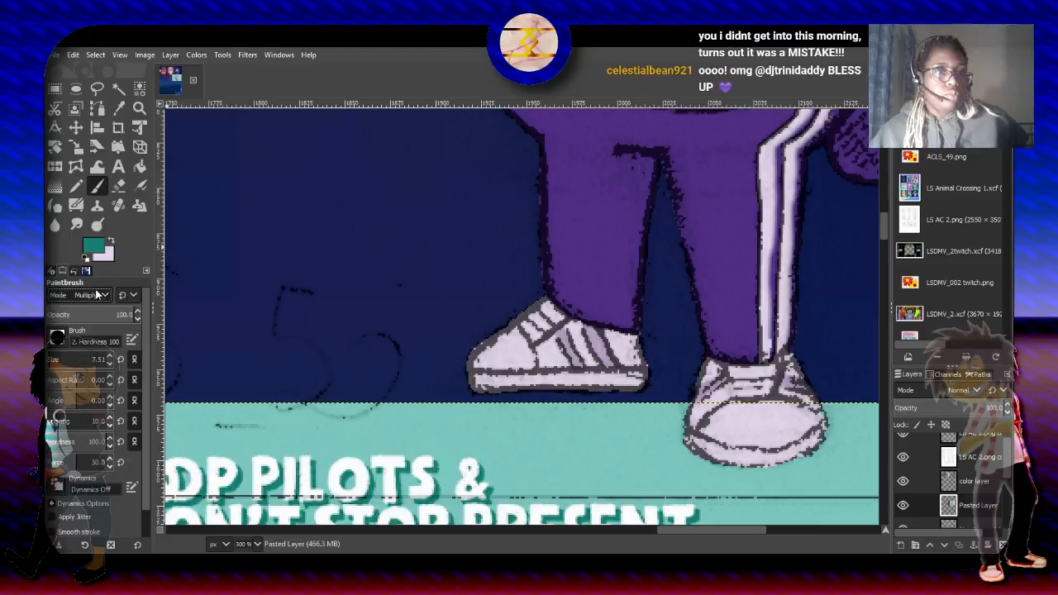
pyautogui.click(90, 58)
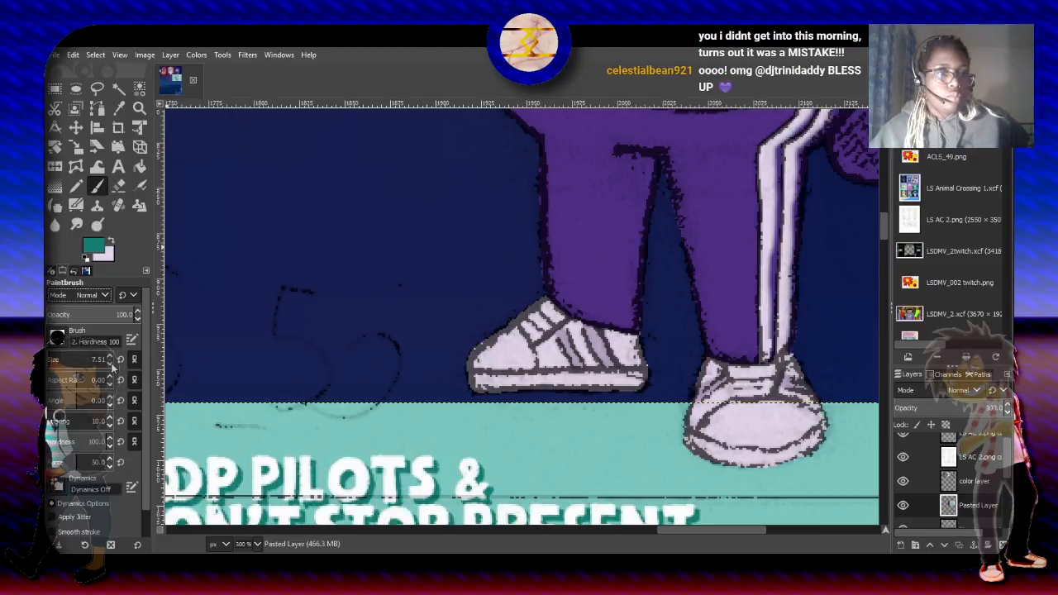
pyautogui.click(110, 363)
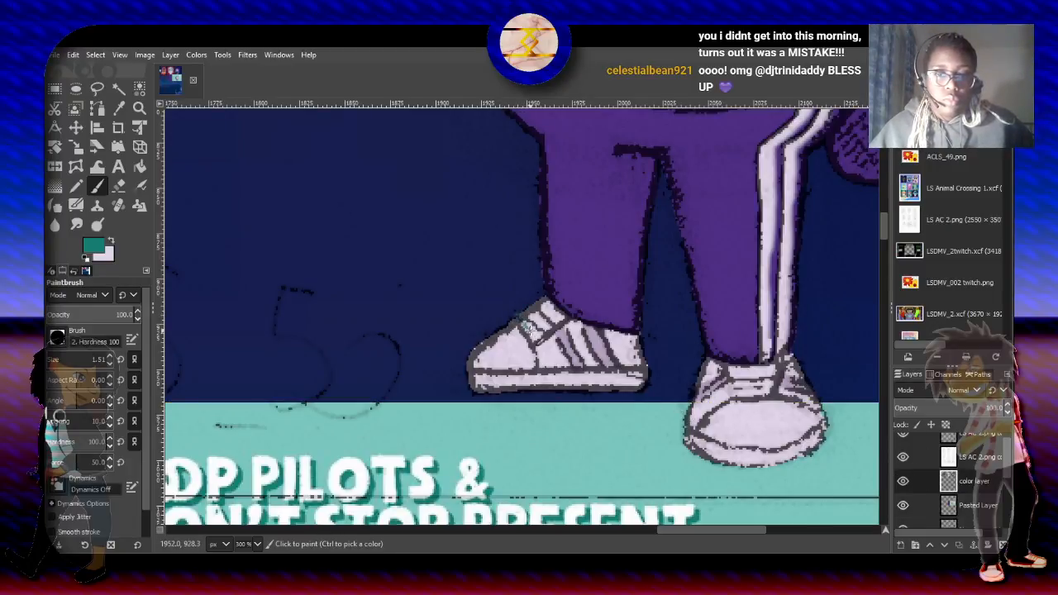
# - Select the character's silhouette by selecting the surrounding area with Select by Color and inverting the selection
pyautogui.click(140, 87)
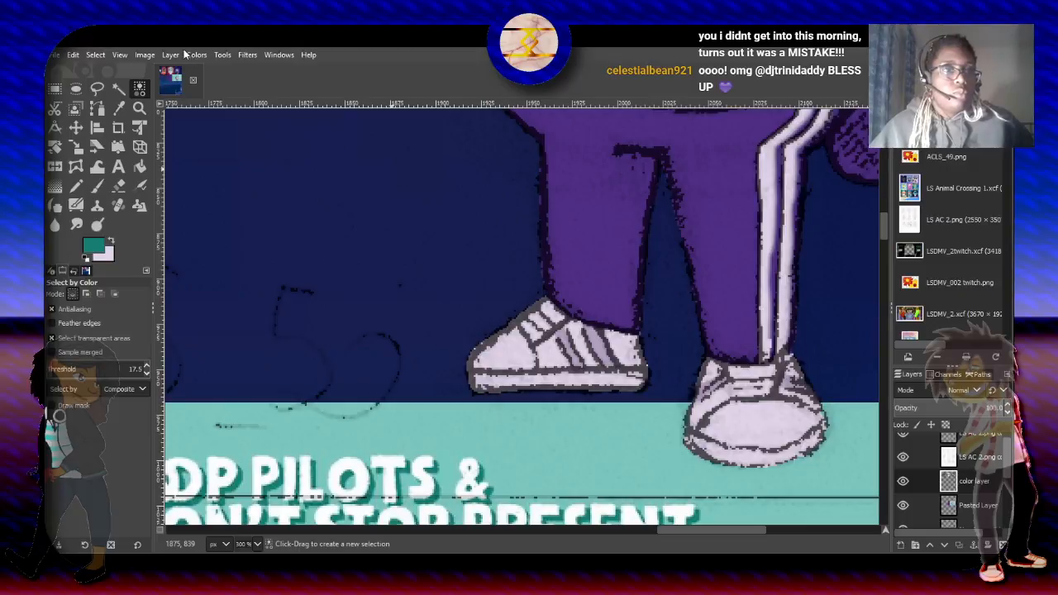
pyautogui.click(102, 55)
pyautogui.click(124, 101)
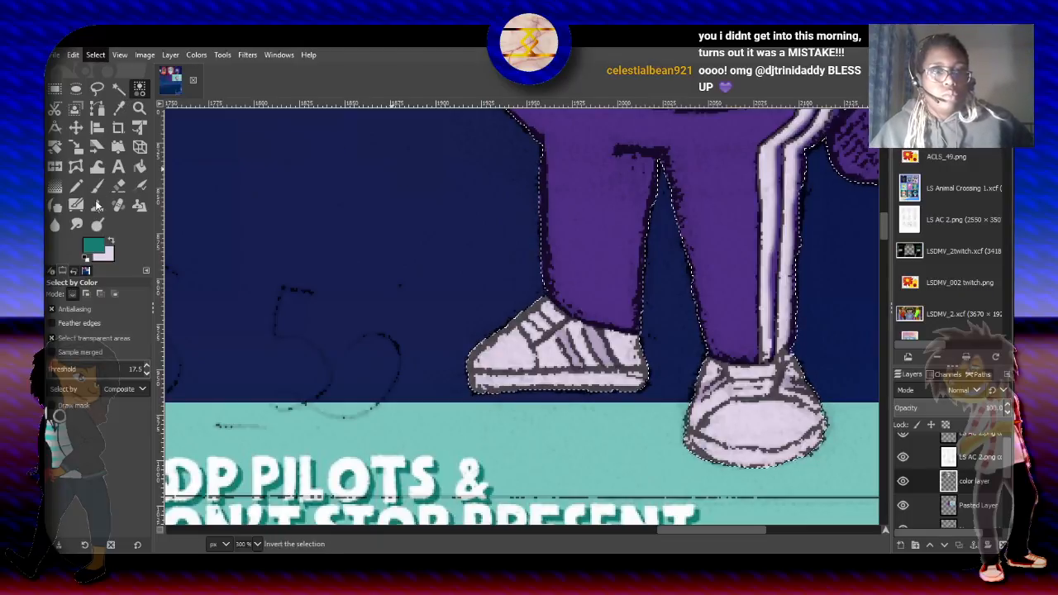
# - Paint dark teal lace outlines and lines on both the side-view and front-view shoes with the size 1.51 paintbrush
pyautogui.click(96, 185)
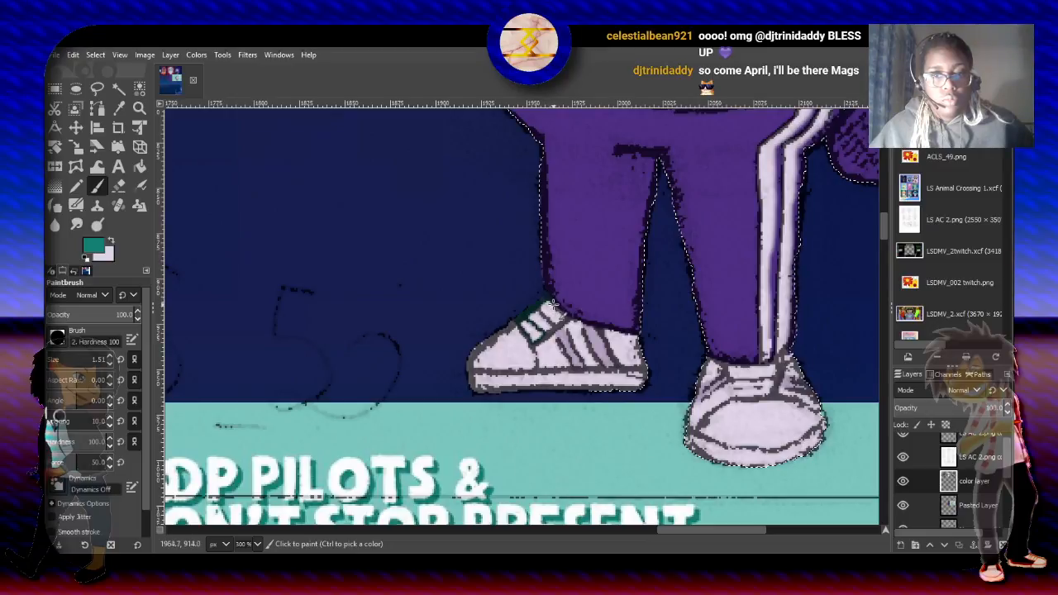
pyautogui.moveTo(557, 309)
pyautogui.mouseDown()
pyautogui.moveTo(569, 338)
pyautogui.moveTo(562, 324)
pyautogui.moveTo(549, 342)
pyautogui.moveTo(525, 330)
pyautogui.moveTo(520, 321)
pyautogui.moveTo(557, 321)
pyautogui.moveTo(550, 330)
pyautogui.moveTo(528, 313)
pyautogui.moveTo(564, 323)
pyautogui.moveTo(539, 304)
pyautogui.mouseUp()
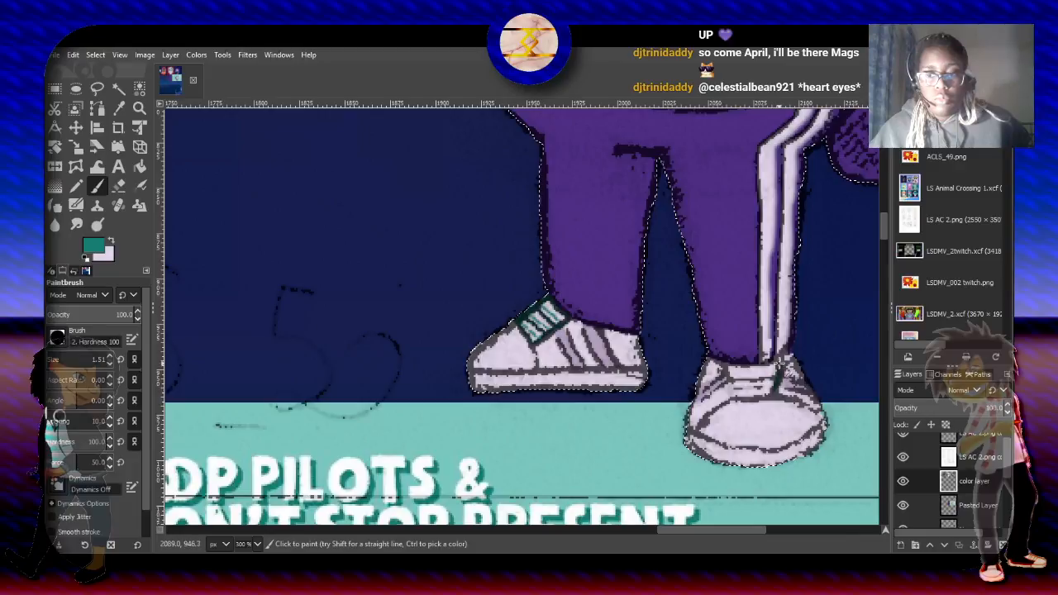
pyautogui.moveTo(781, 374)
pyautogui.mouseDown()
pyautogui.moveTo(723, 364)
pyautogui.moveTo(734, 398)
pyautogui.moveTo(734, 375)
pyautogui.moveTo(772, 369)
pyautogui.moveTo(772, 384)
pyautogui.moveTo(734, 378)
pyautogui.moveTo(752, 390)
pyautogui.moveTo(749, 380)
pyautogui.moveTo(777, 377)
pyautogui.moveTo(733, 395)
pyautogui.moveTo(770, 391)
pyautogui.mouseUp()
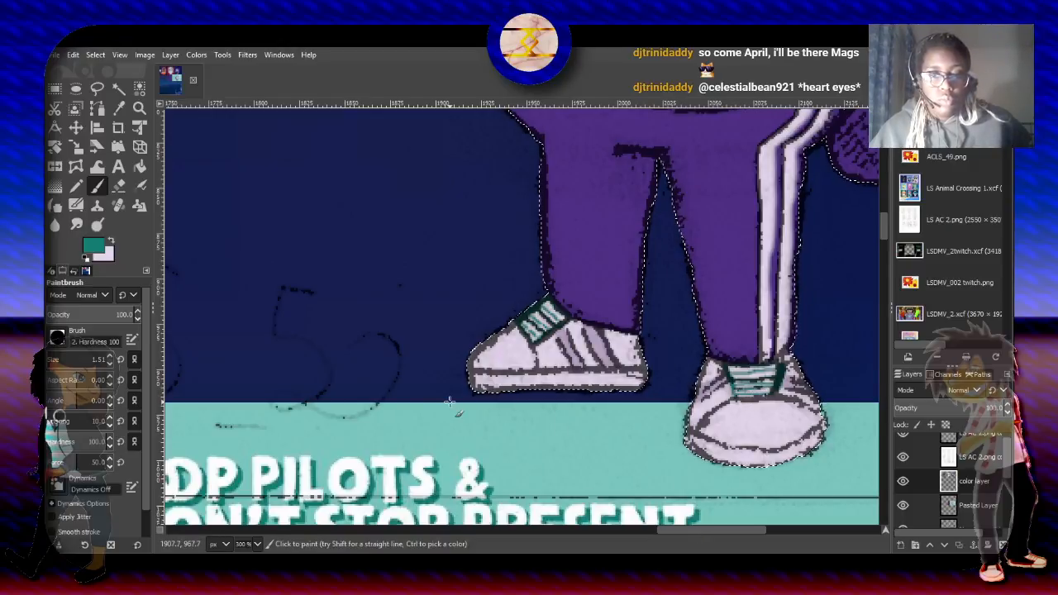
# - Paint a thin dark teal stripe along the soles of both shoes with the paintbrush at size 2.51
pyautogui.click(110, 356)
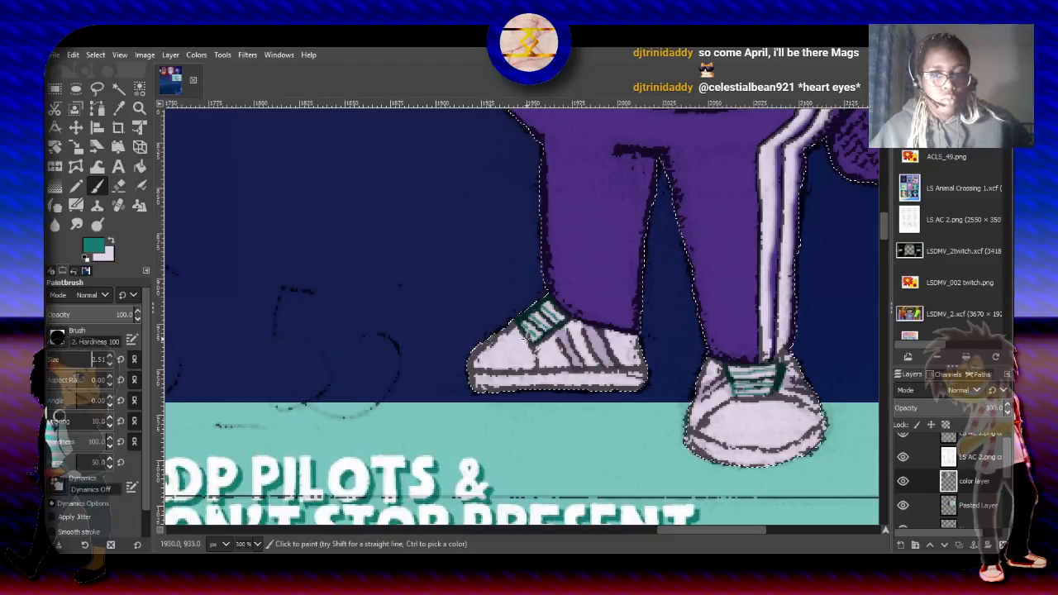
pyautogui.moveTo(653, 389); pyautogui.dragTo(565, 378)
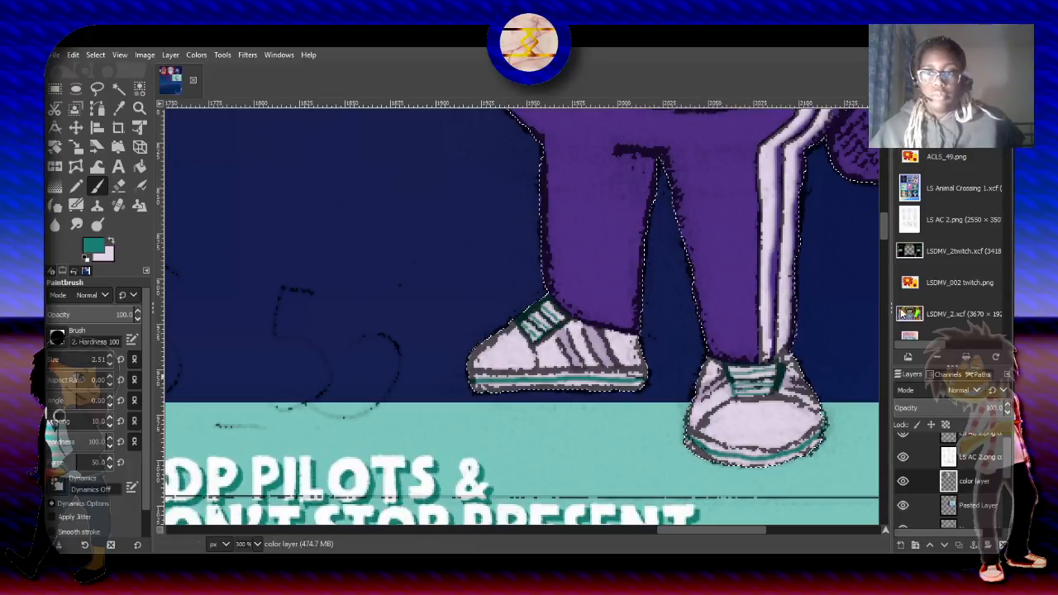
# - Fill the eye on the viewer's left with dark purple picked from the hair, using the paintbrush at size 14.88
pyautogui.moveTo(885, 228); pyautogui.dragTo(884, 195)
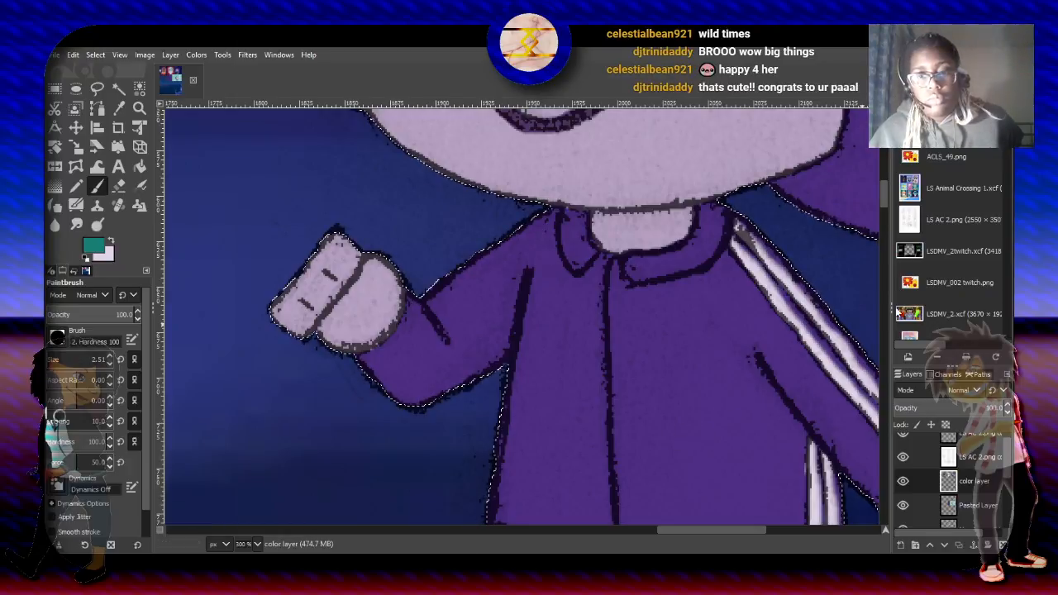
pyautogui.moveTo(886, 189); pyautogui.dragTo(875, 164)
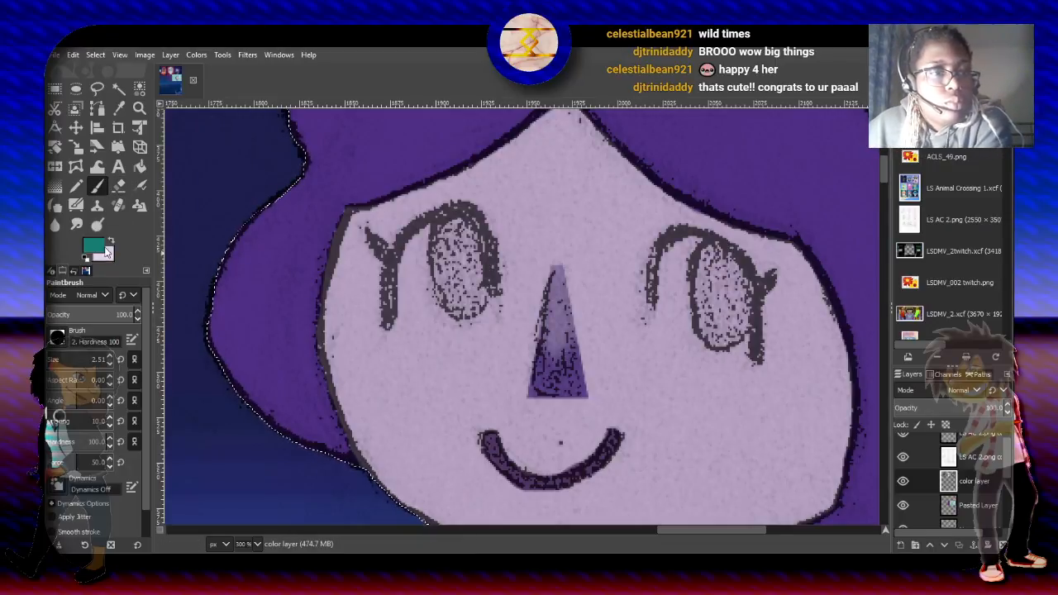
pyautogui.keyDown('ctrl'); pyautogui.click(312, 309); pyautogui.keyUp('ctrl')
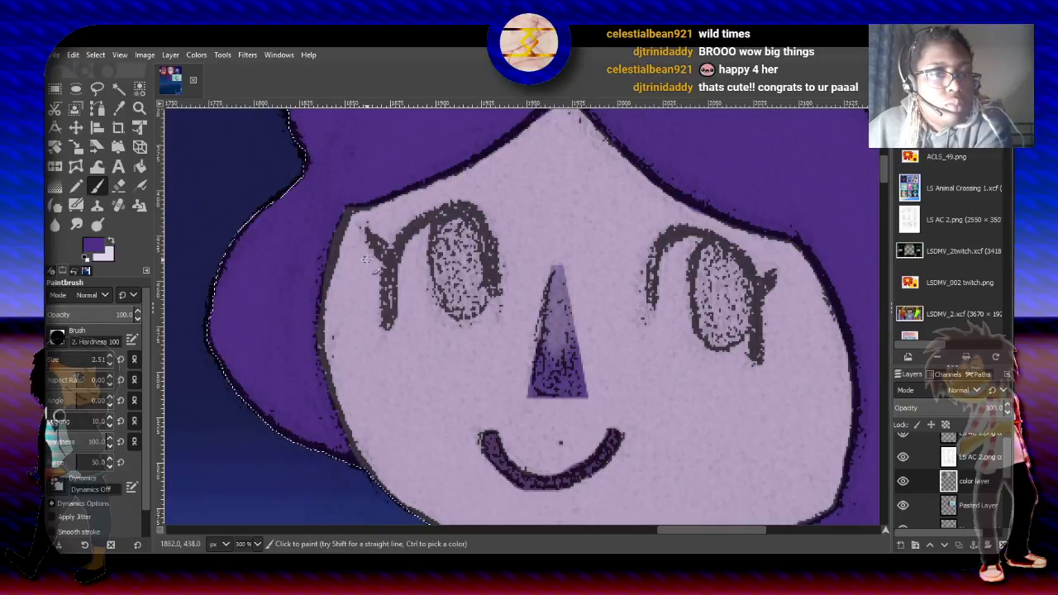
pyautogui.moveTo(51, 359); pyautogui.dragTo(66, 358)
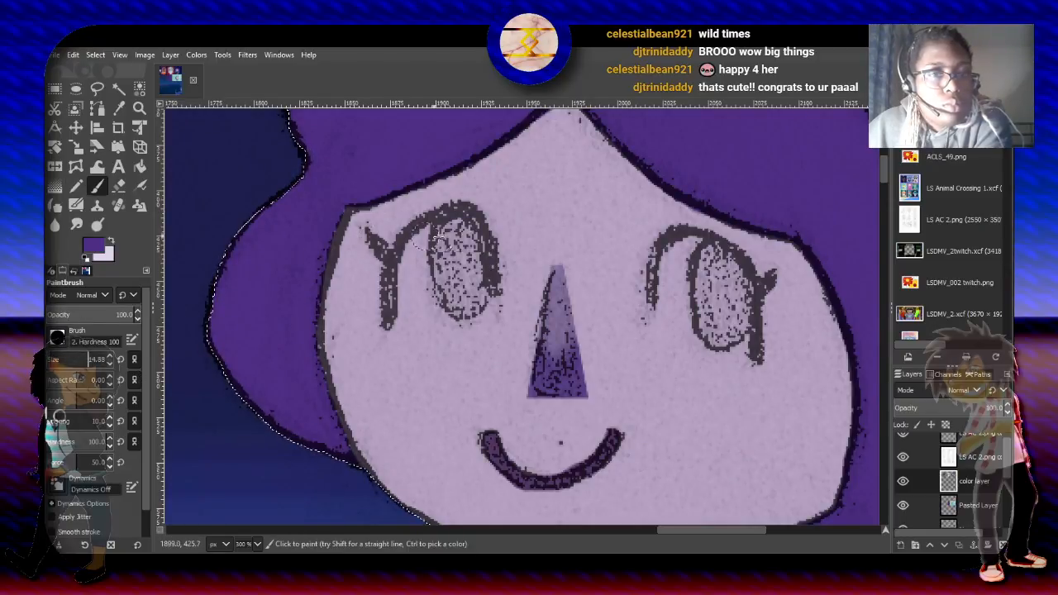
pyautogui.moveTo(463, 219)
pyautogui.mouseDown()
pyautogui.moveTo(434, 221)
pyautogui.moveTo(404, 245)
pyautogui.moveTo(388, 322)
pyautogui.moveTo(481, 306)
pyautogui.mouseUp()
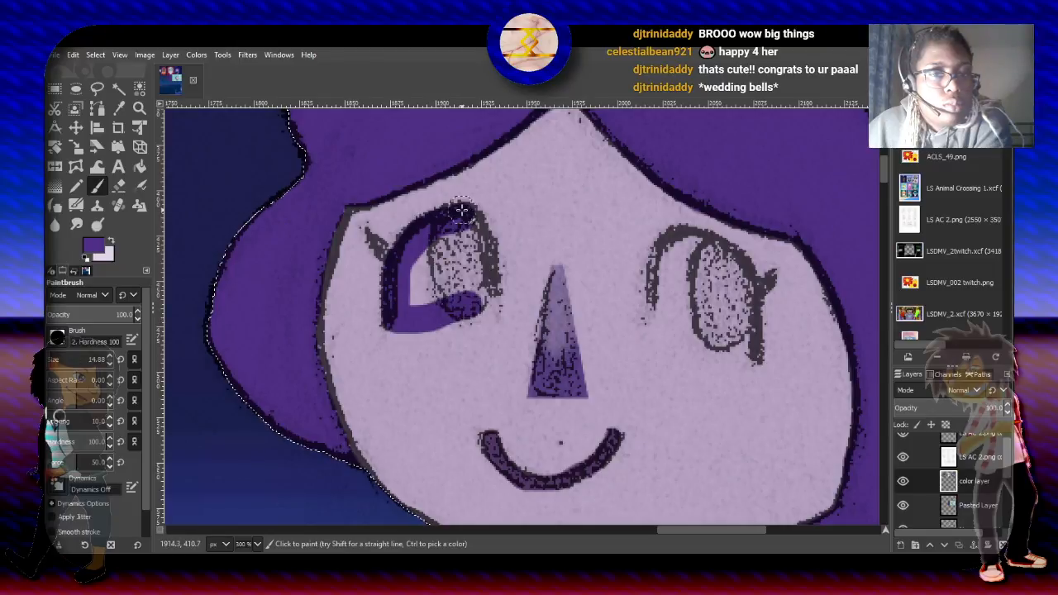
pyautogui.moveTo(456, 216)
pyautogui.mouseDown()
pyautogui.moveTo(415, 303)
pyautogui.moveTo(433, 246)
pyautogui.moveTo(465, 230)
pyautogui.moveTo(463, 218)
pyautogui.moveTo(490, 264)
pyautogui.moveTo(489, 301)
pyautogui.moveTo(436, 315)
pyautogui.moveTo(489, 298)
pyautogui.moveTo(487, 309)
pyautogui.moveTo(439, 319)
pyautogui.moveTo(440, 286)
pyautogui.moveTo(463, 275)
pyautogui.moveTo(452, 249)
pyautogui.moveTo(442, 284)
pyautogui.moveTo(466, 262)
pyautogui.moveTo(473, 300)
pyautogui.moveTo(461, 305)
pyautogui.moveTo(485, 312)
pyautogui.moveTo(427, 319)
pyautogui.mouseUp()
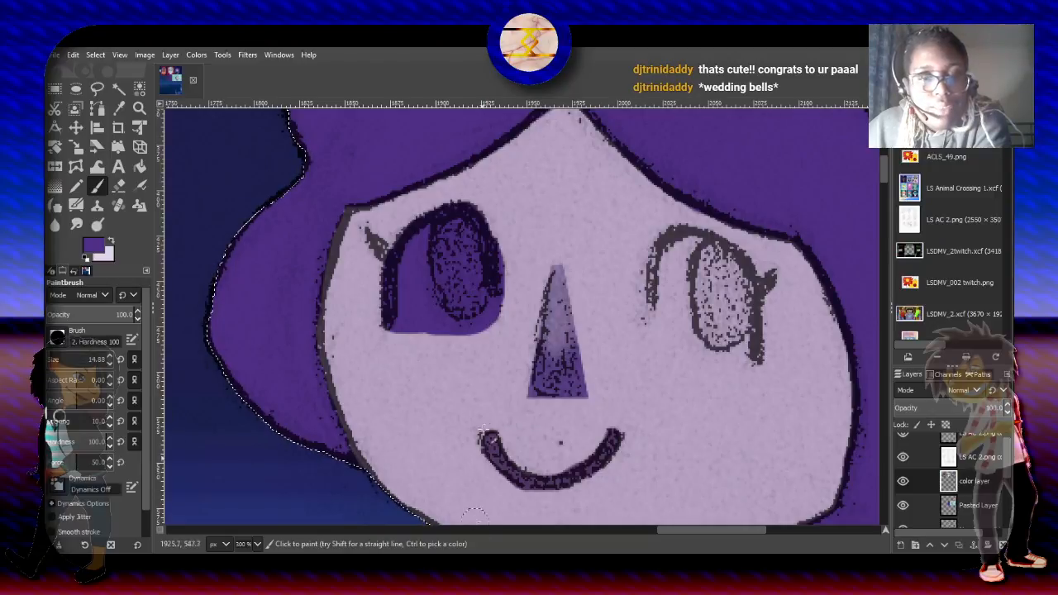
# - Paint the outer eyelashes of both eyes and the right eye's outer edge dark purple with the paintbrush at size 5.88
pyautogui.click(110, 363)
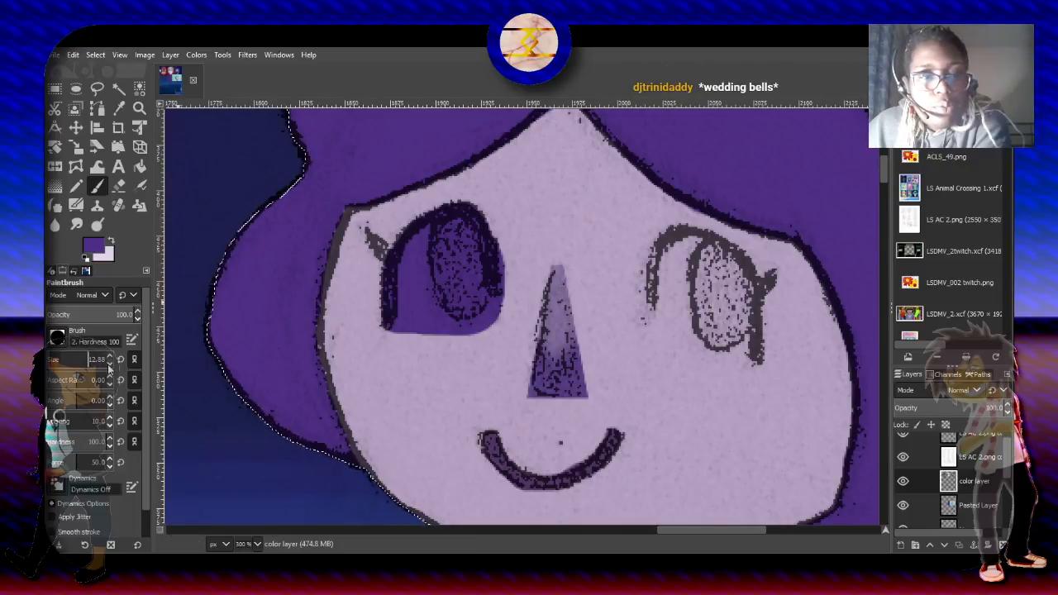
pyautogui.click(110, 363)
pyautogui.click(109, 364)
pyautogui.click(110, 364)
pyautogui.click(110, 364)
pyautogui.click(110, 364)
pyautogui.click(110, 363)
pyautogui.click(110, 363)
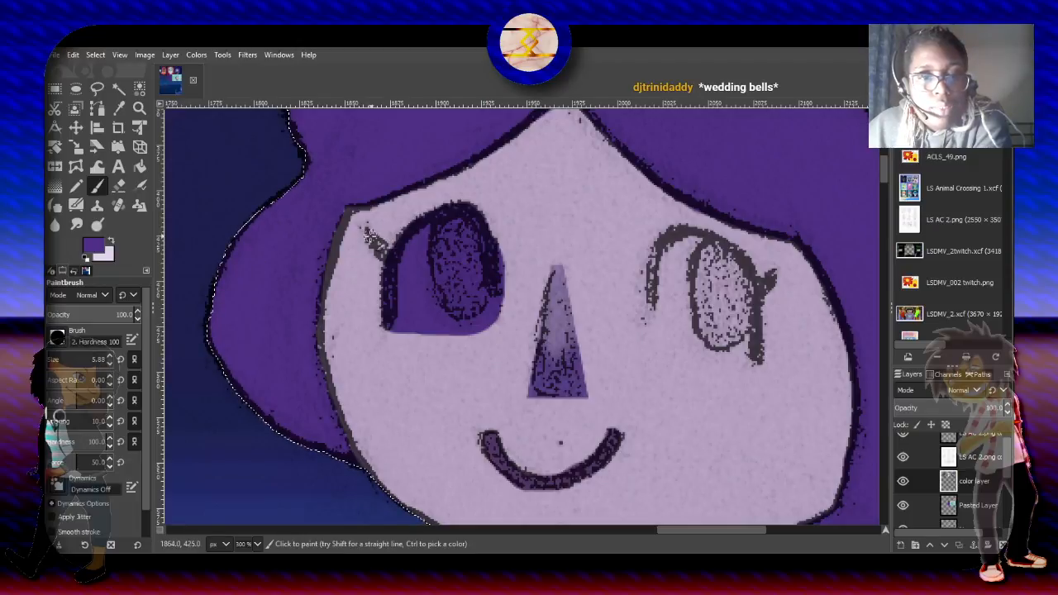
pyautogui.moveTo(372, 240)
pyautogui.mouseDown()
pyautogui.moveTo(387, 256)
pyautogui.moveTo(372, 240)
pyautogui.mouseUp()
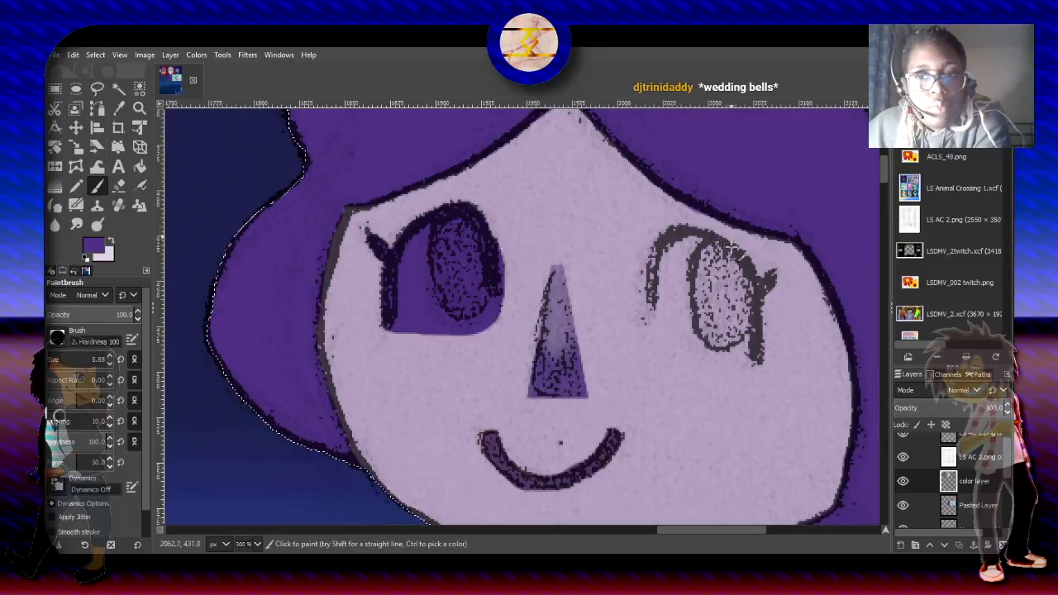
pyautogui.moveTo(770, 279)
pyautogui.mouseDown()
pyautogui.moveTo(757, 302)
pyautogui.moveTo(761, 365)
pyautogui.moveTo(746, 355)
pyautogui.moveTo(744, 285)
pyautogui.mouseUp()
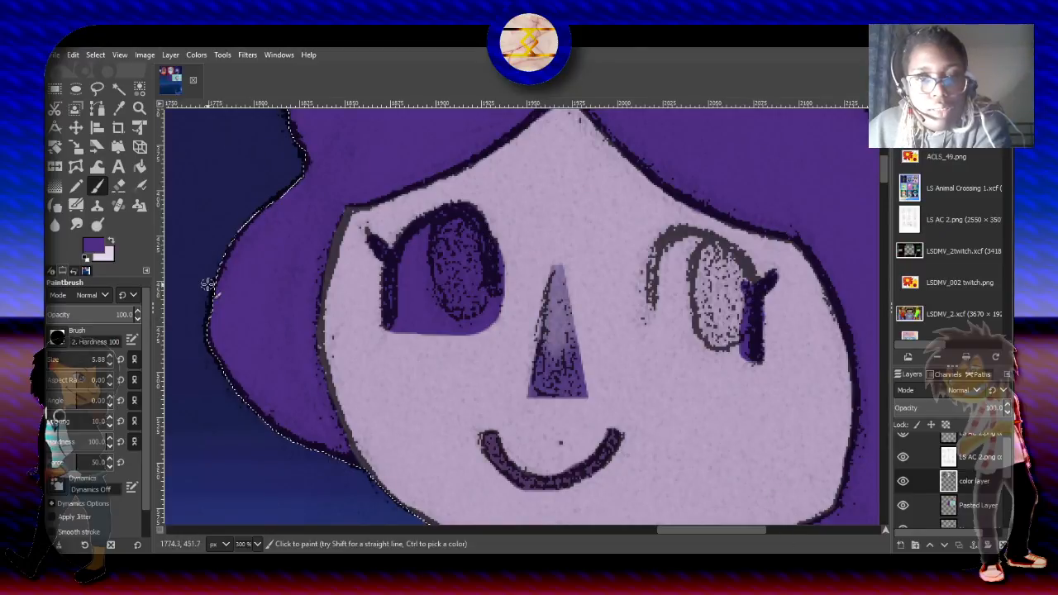
# - Fill the eye on the viewer's right with the same dark purple, using paintbrush sizes 36.93 and 21.28
pyautogui.click(111, 241)
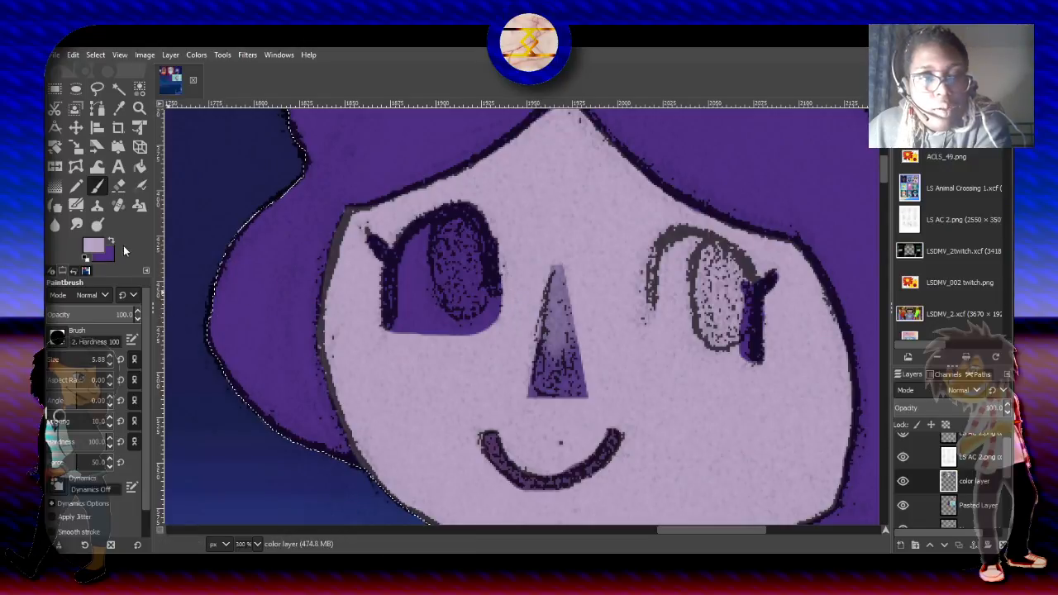
pyautogui.click(110, 239)
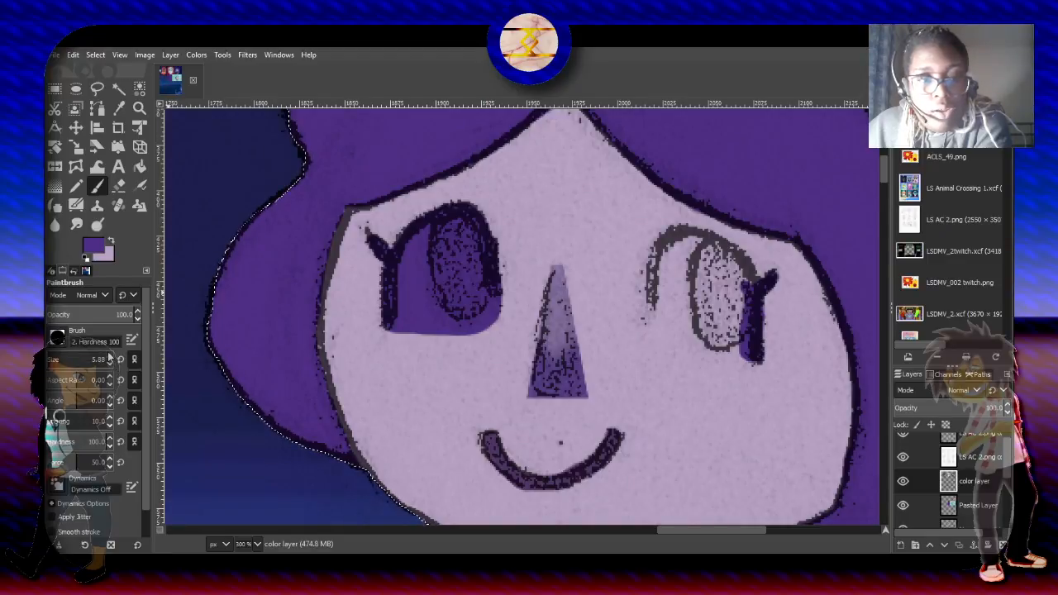
pyautogui.scroll(7, 110, 357)
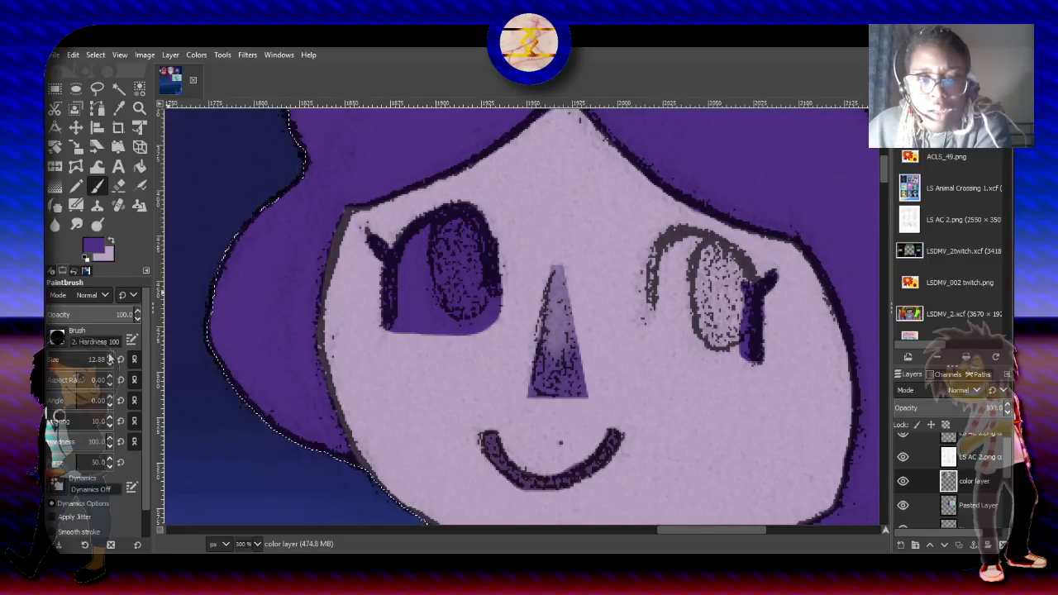
pyautogui.click(56, 358)
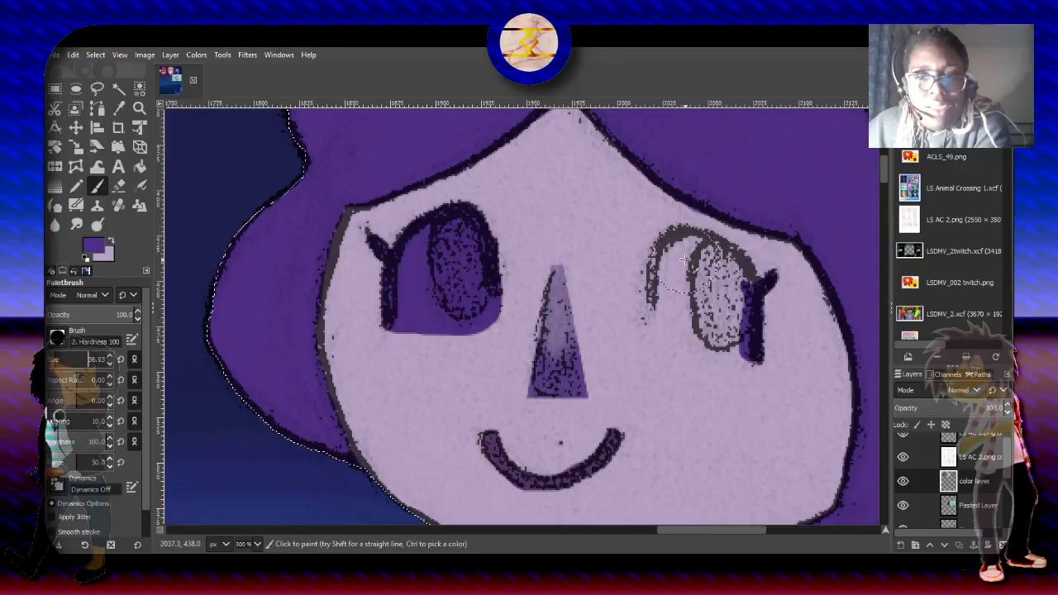
pyautogui.moveTo(685, 259)
pyautogui.mouseDown()
pyautogui.moveTo(681, 311)
pyautogui.moveTo(711, 320)
pyautogui.moveTo(717, 285)
pyautogui.moveTo(728, 287)
pyautogui.moveTo(721, 252)
pyautogui.moveTo(704, 266)
pyautogui.mouseUp()
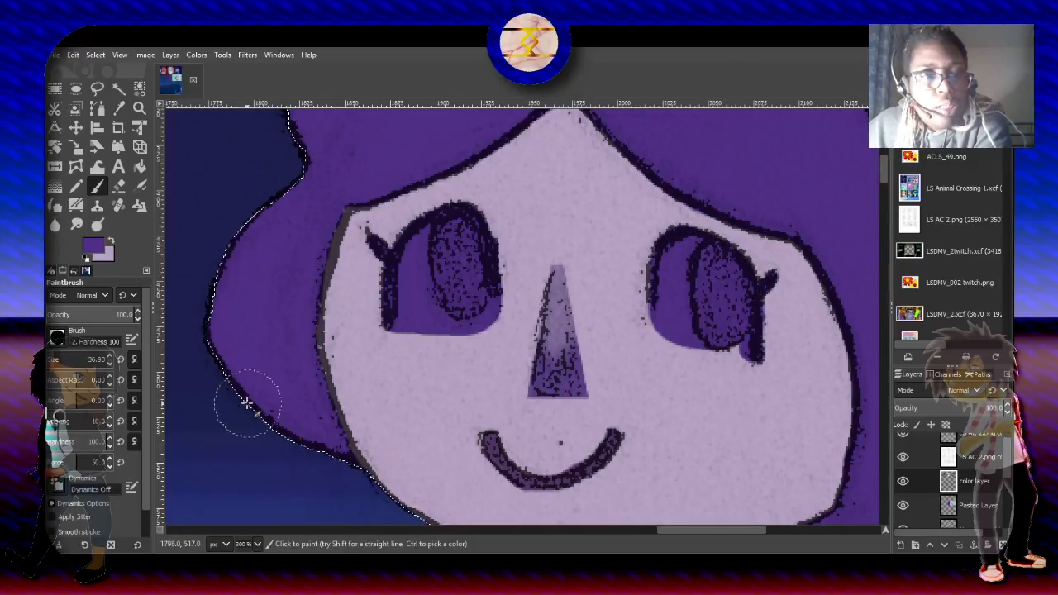
pyautogui.click(53, 358)
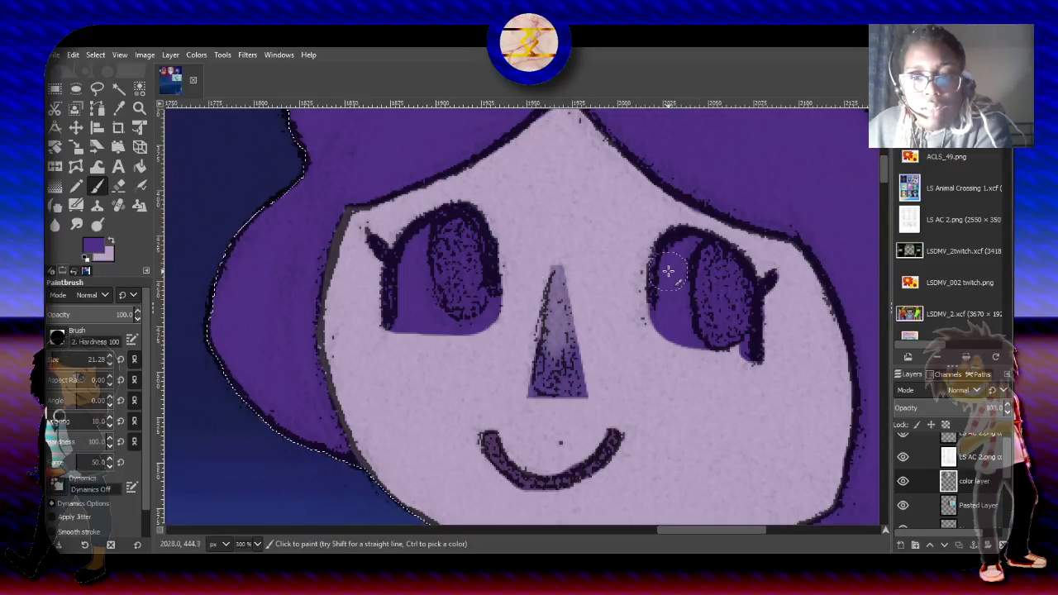
pyautogui.moveTo(668, 271)
pyautogui.mouseDown()
pyautogui.moveTo(754, 331)
pyautogui.moveTo(753, 351)
pyautogui.moveTo(731, 354)
pyautogui.moveTo(709, 333)
pyautogui.moveTo(727, 340)
pyautogui.moveTo(712, 352)
pyautogui.moveTo(668, 314)
pyautogui.mouseUp()
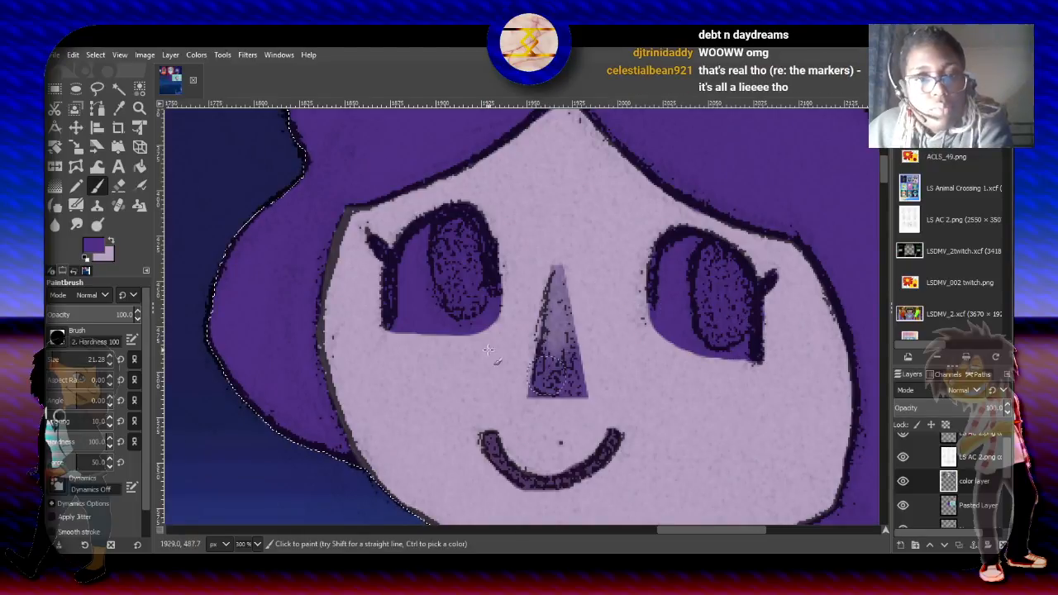
# - Select both purple eye shapes on the color layer with Fuzzy Select, using threshold 15.9 and adding the second eye to the selection
pyautogui.click(120, 94)
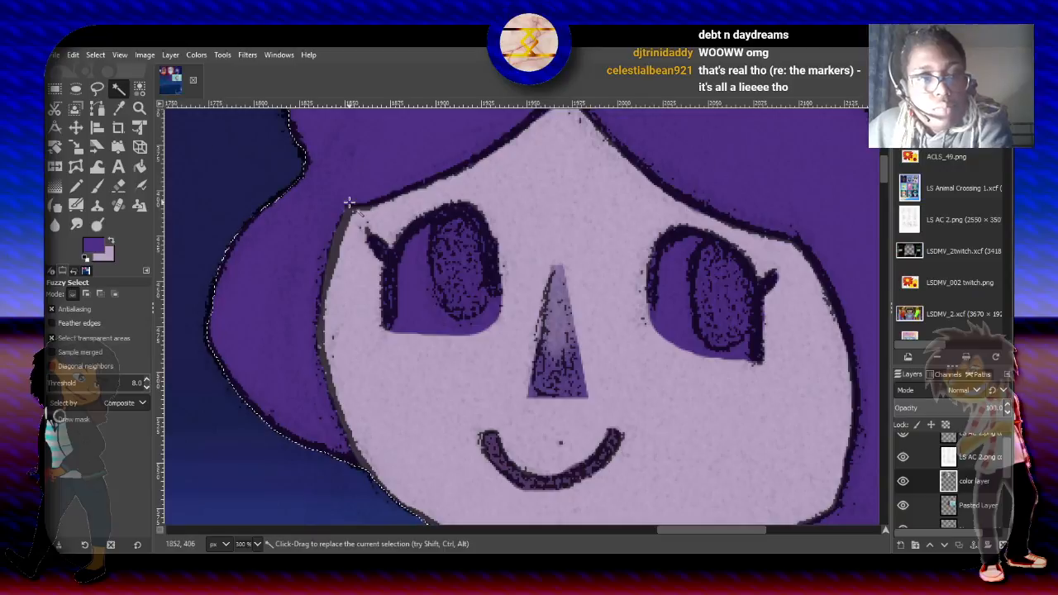
pyautogui.click(420, 284)
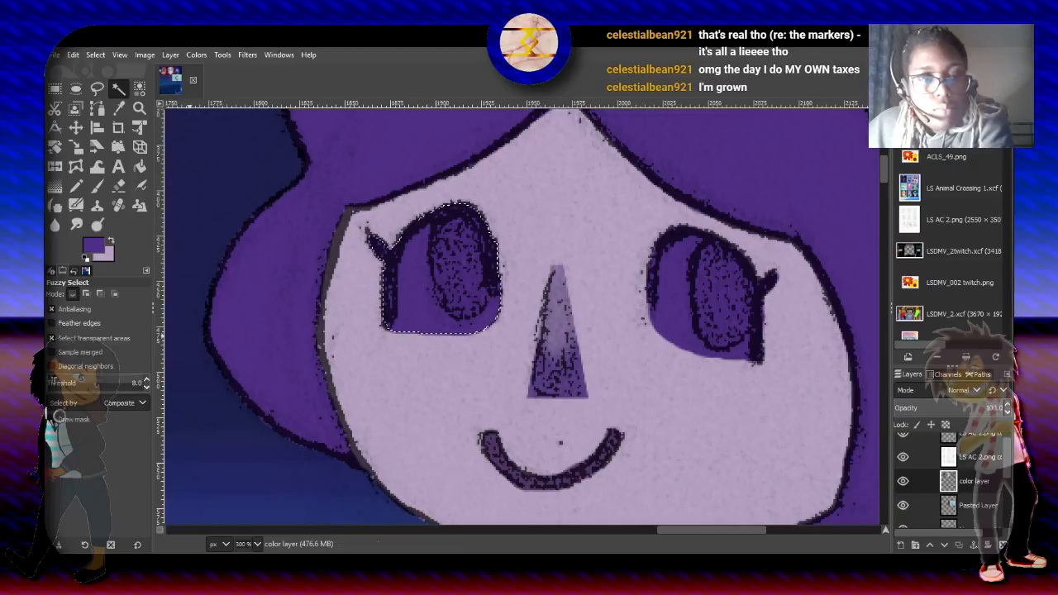
pyautogui.click(54, 383)
pyautogui.click(460, 270)
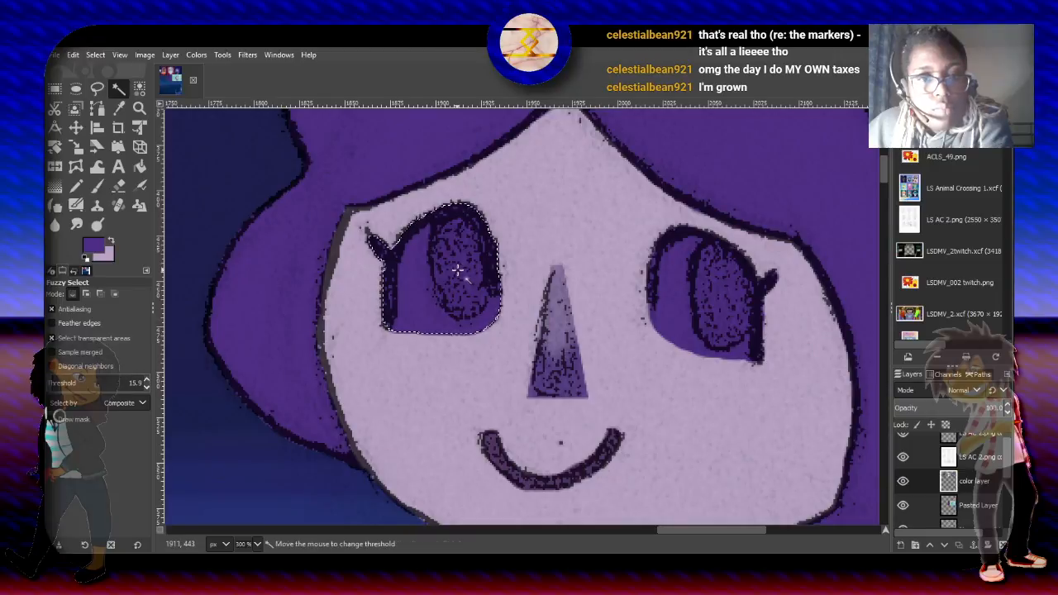
pyautogui.click(86, 295)
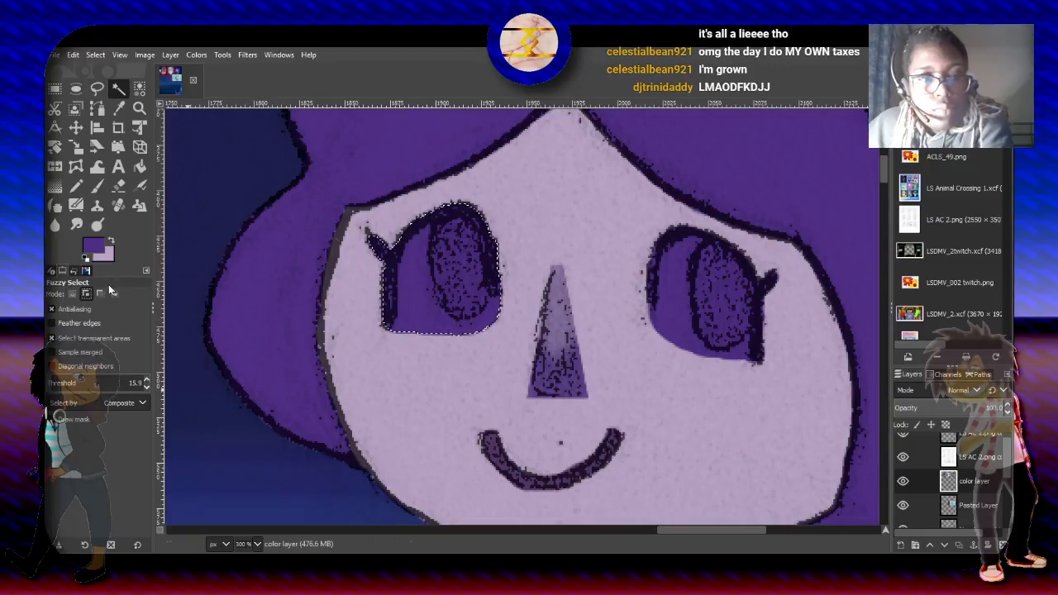
pyautogui.click(668, 271)
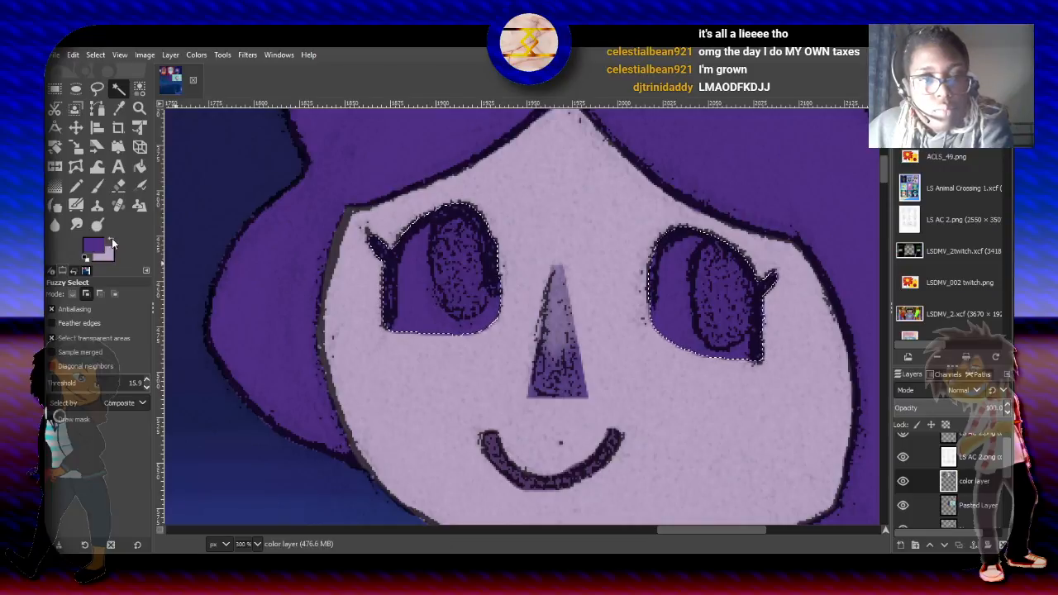
# - Pick the near-white outline color from the reference figure on the Pasted Layer as foreground, keeping purple as background, and reactivate the color layer
pyautogui.click(112, 242)
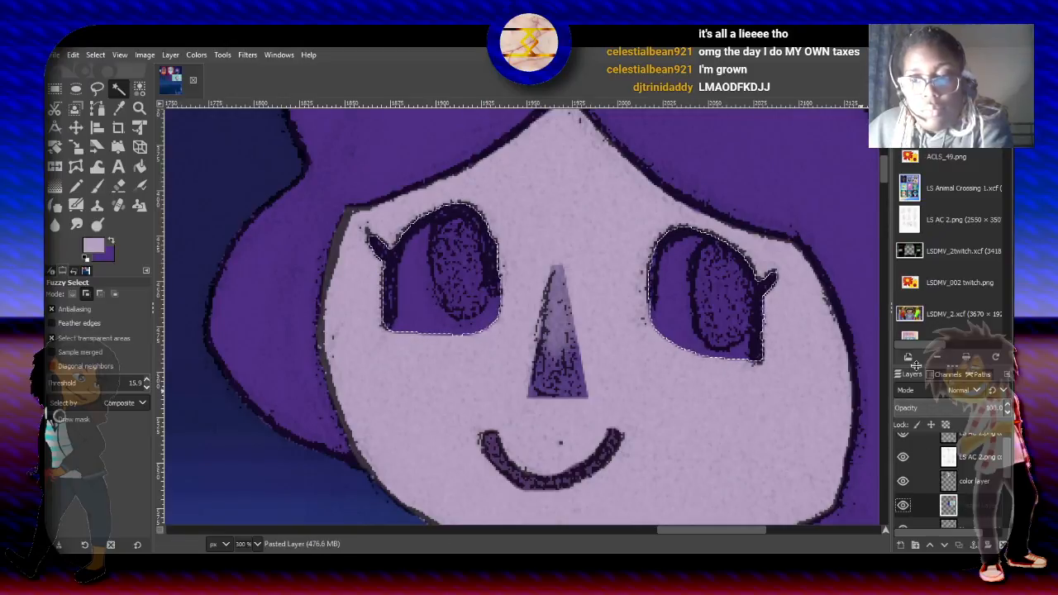
pyautogui.moveTo(883, 173); pyautogui.dragTo(900, 271)
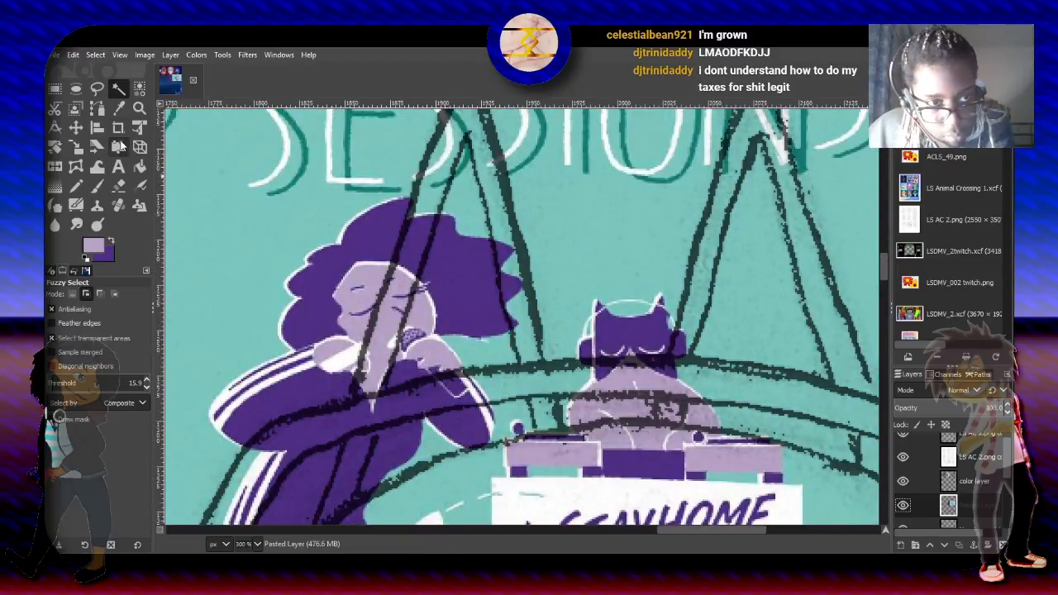
pyautogui.click(118, 107)
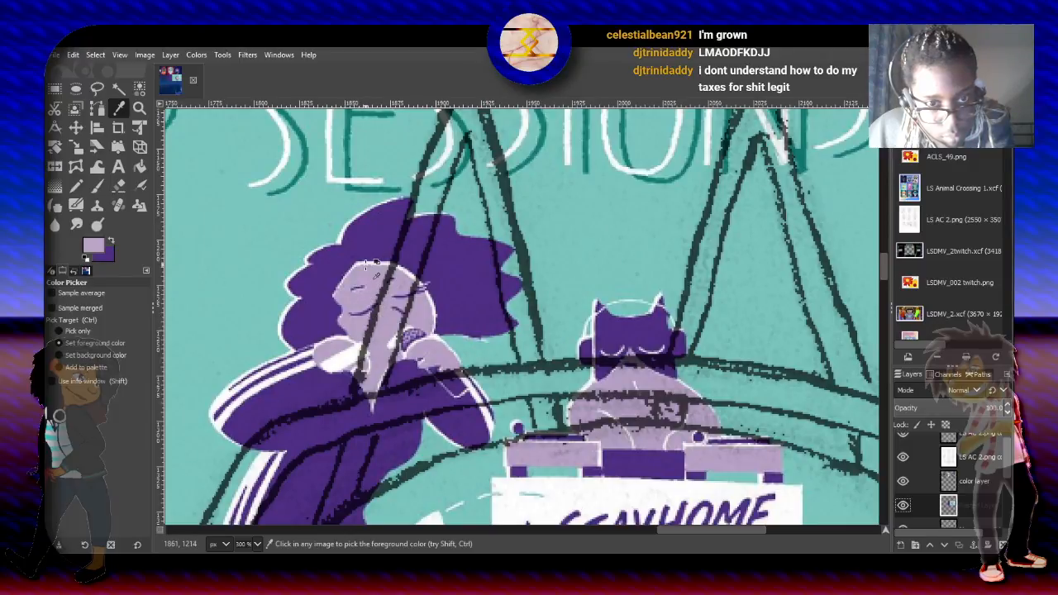
pyautogui.click(366, 263)
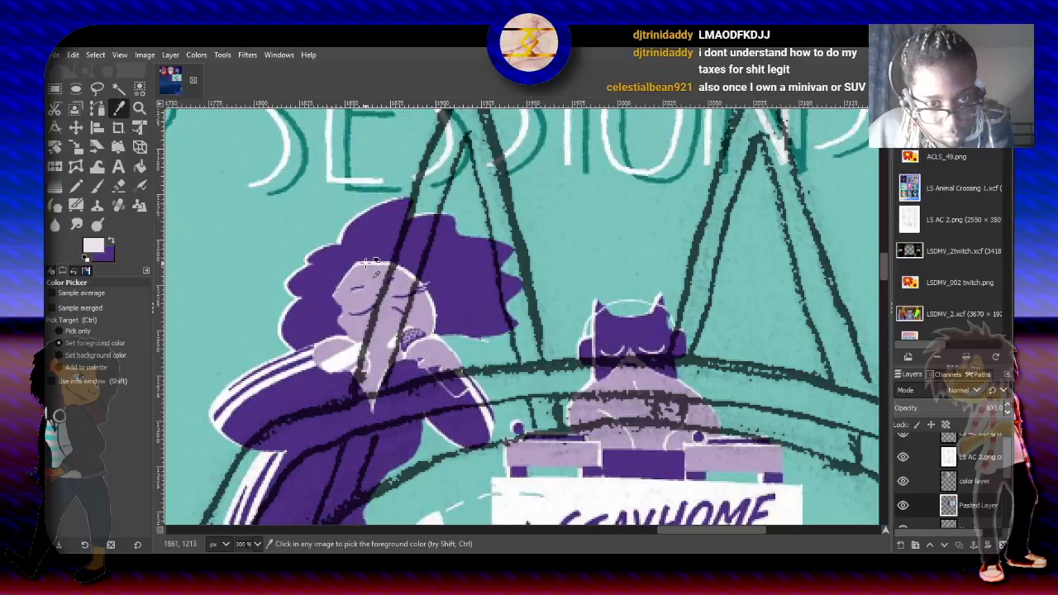
pyautogui.click(991, 479)
pyautogui.moveTo(884, 262); pyautogui.dragTo(892, 163)
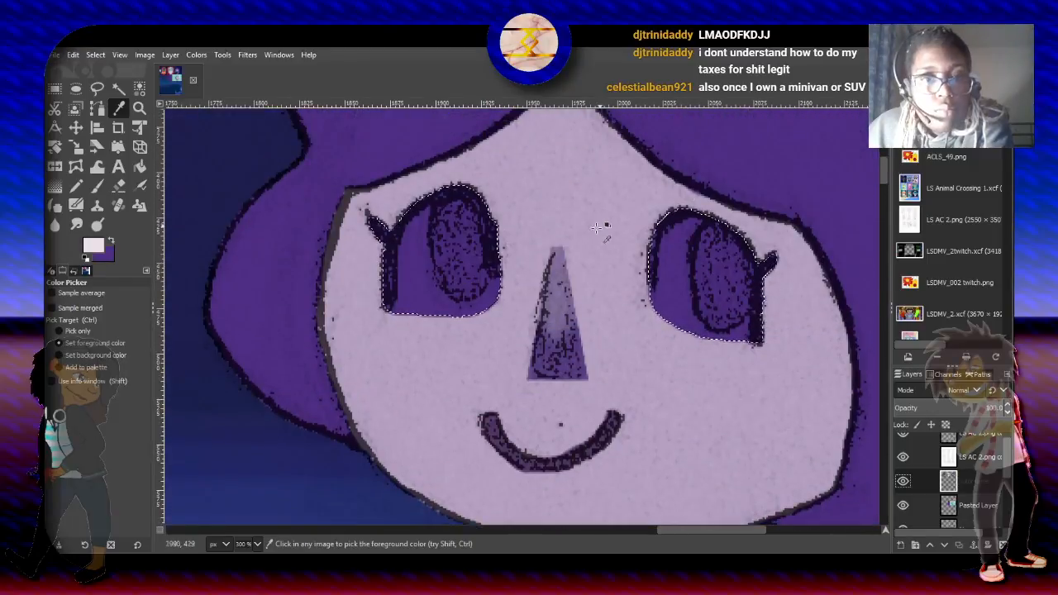
# - Paint the inside of both selected eyes near-white with the size 21.28 paintbrush, leaving the purple upper lash lines and outer edges
pyautogui.click(95, 186)
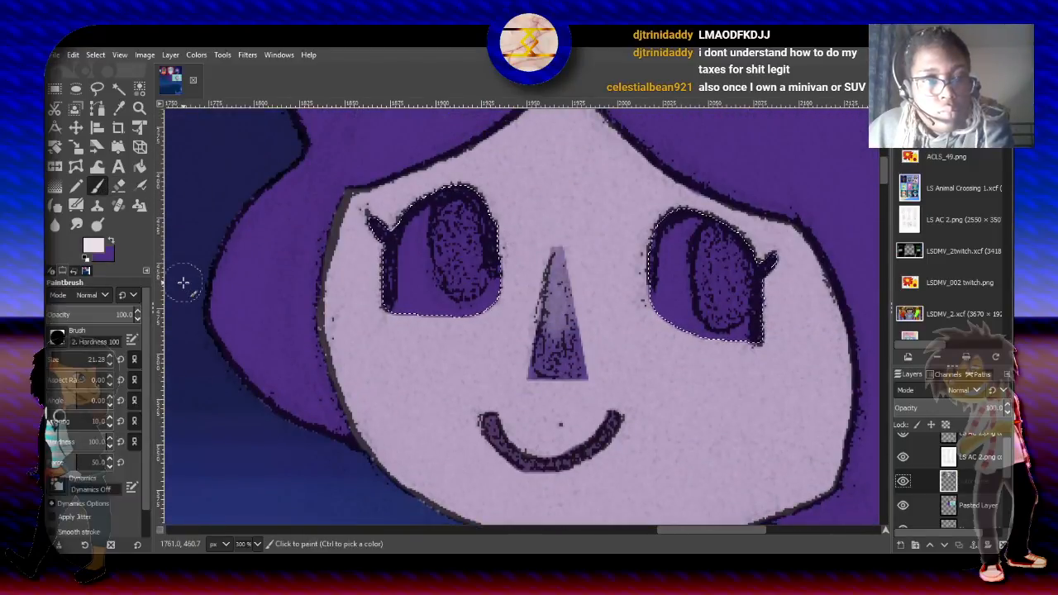
pyautogui.moveTo(381, 236)
pyautogui.mouseDown()
pyautogui.moveTo(436, 231)
pyautogui.moveTo(417, 237)
pyautogui.moveTo(420, 326)
pyautogui.moveTo(486, 289)
pyautogui.mouseUp()
pyautogui.hotkey('ctrl', 'z')
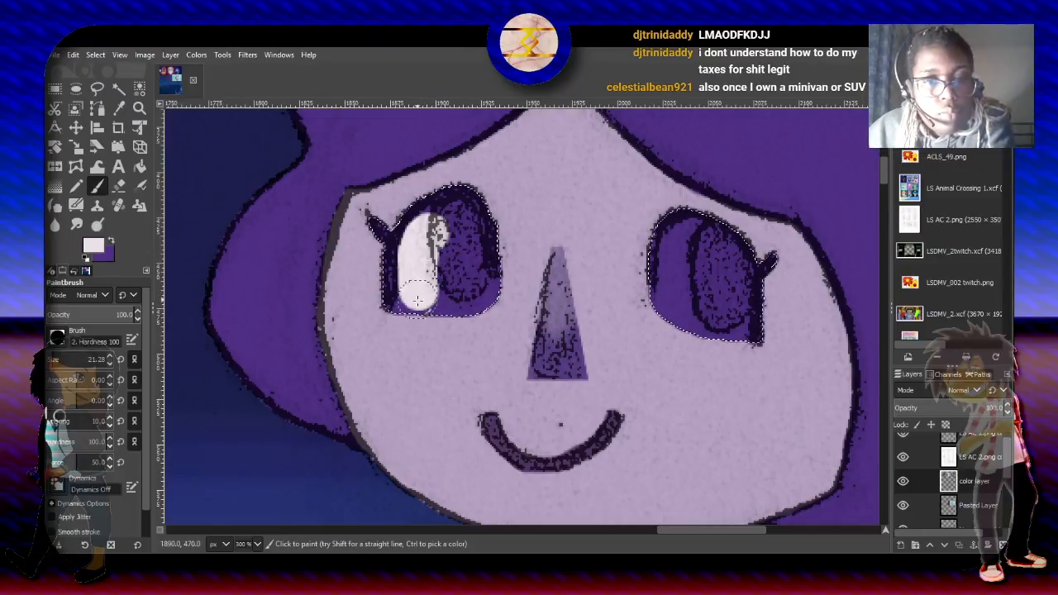
pyautogui.moveTo(452, 326)
pyautogui.mouseDown()
pyautogui.moveTo(453, 265)
pyautogui.moveTo(488, 289)
pyautogui.moveTo(446, 231)
pyautogui.moveTo(455, 222)
pyautogui.moveTo(479, 295)
pyautogui.moveTo(496, 308)
pyautogui.moveTo(502, 298)
pyautogui.moveTo(467, 314)
pyautogui.moveTo(446, 308)
pyautogui.mouseUp()
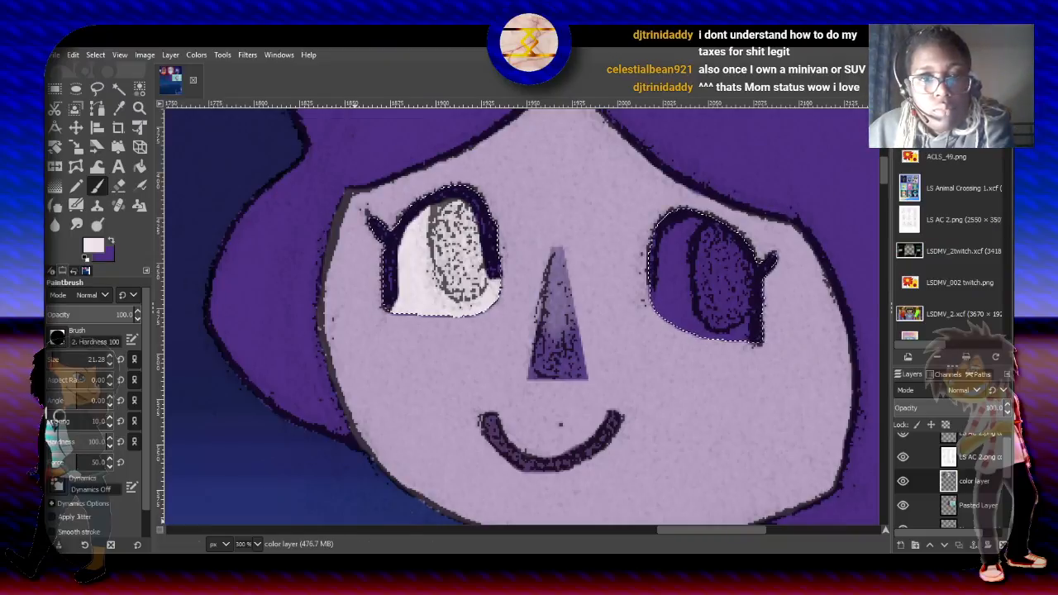
pyautogui.moveTo(685, 237)
pyautogui.mouseDown()
pyautogui.moveTo(680, 325)
pyautogui.moveTo(714, 332)
pyautogui.moveTo(701, 297)
pyautogui.moveTo(657, 312)
pyautogui.moveTo(684, 311)
pyautogui.mouseUp()
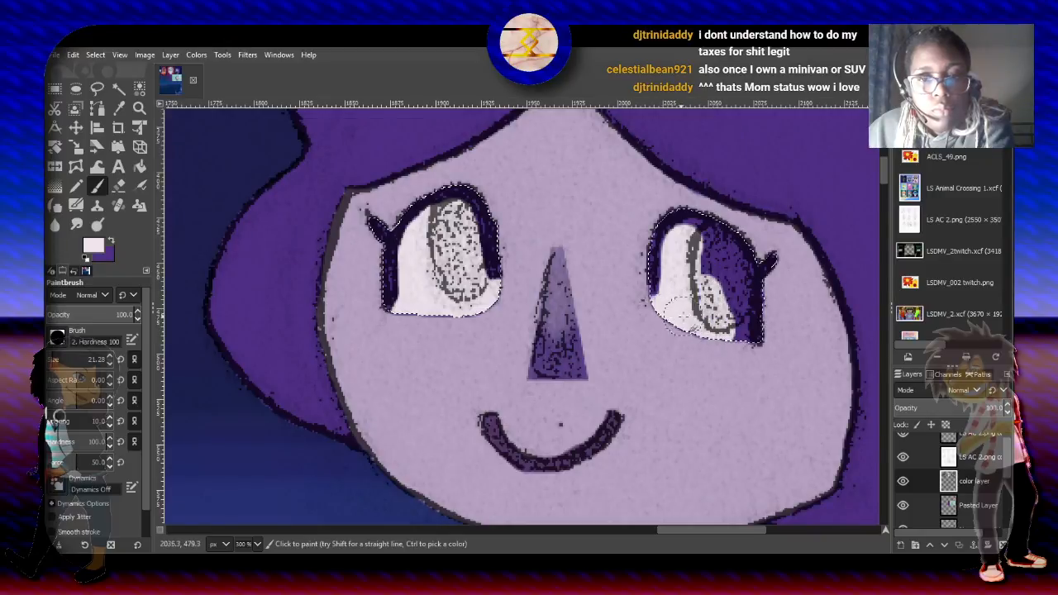
pyautogui.moveTo(726, 345)
pyautogui.mouseDown()
pyautogui.moveTo(726, 273)
pyautogui.moveTo(709, 248)
pyautogui.moveTo(702, 302)
pyautogui.moveTo(709, 254)
pyautogui.moveTo(689, 247)
pyautogui.mouseUp()
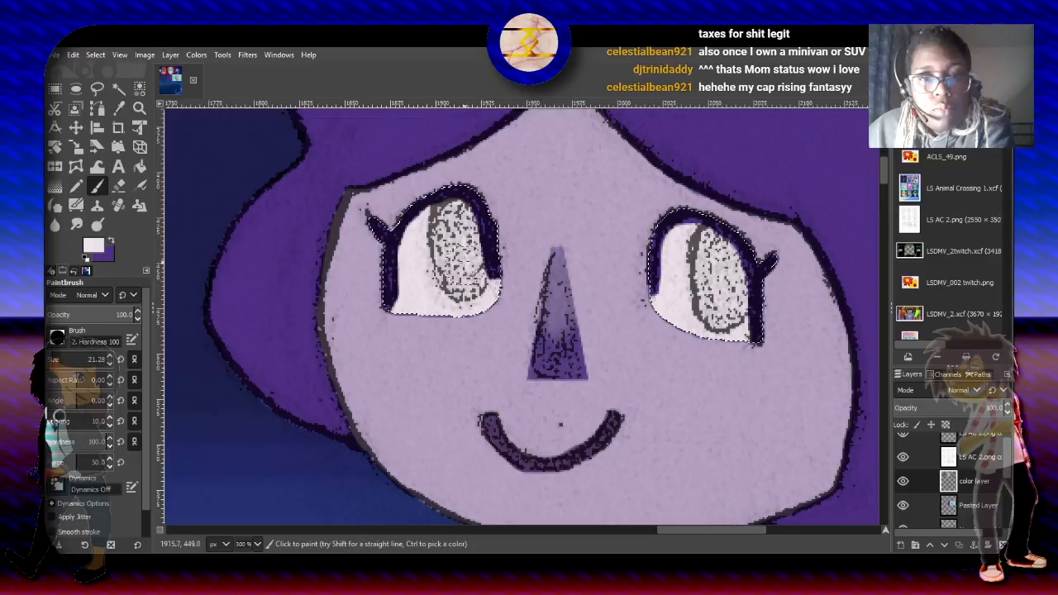
pyautogui.moveTo(469, 258); pyautogui.dragTo(485, 296)
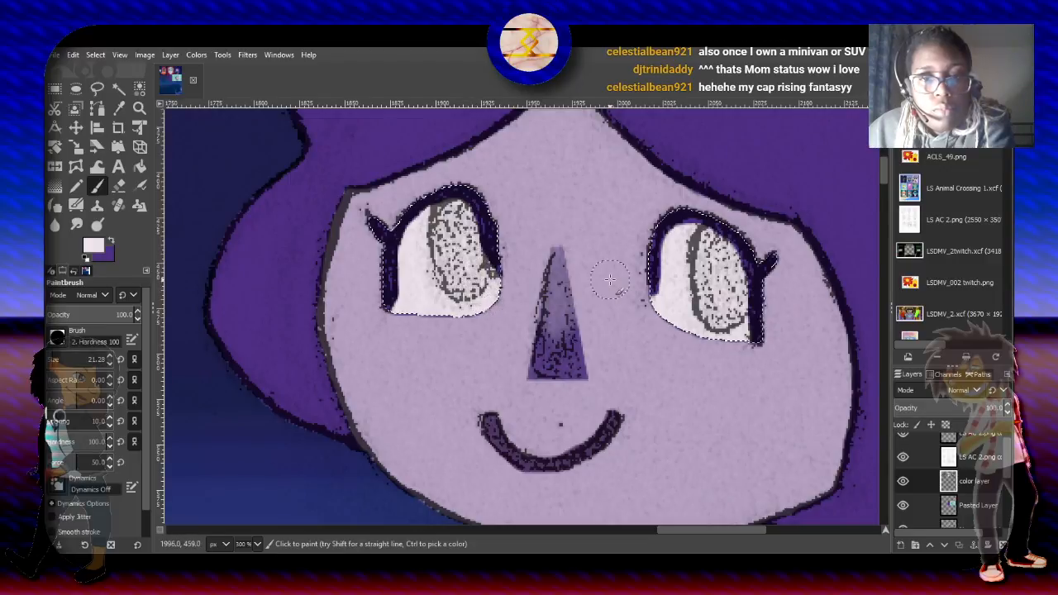
pyautogui.moveTo(679, 284); pyautogui.dragTo(666, 305)
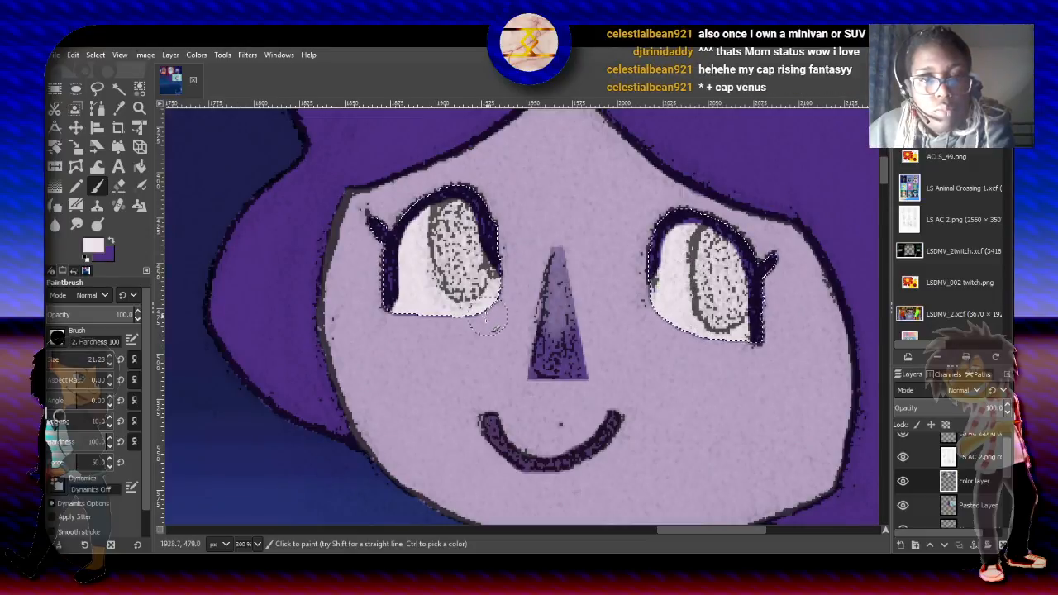
# - Restrict the selection to the near-white interiors of both eyes with Select by Color in intersect mode, using threshold 60.6
pyautogui.click(119, 89)
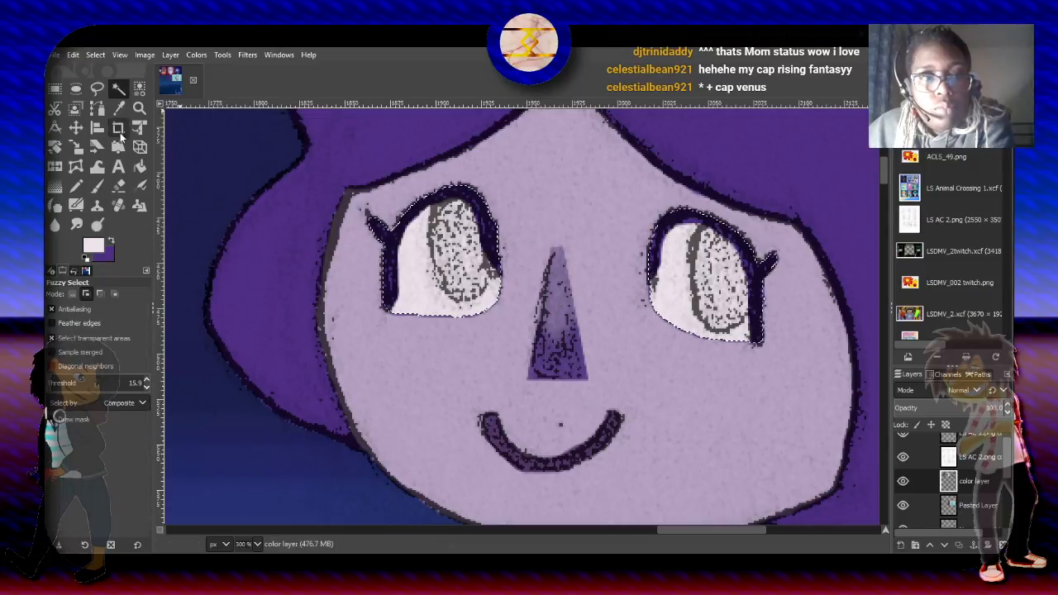
pyautogui.click(139, 88)
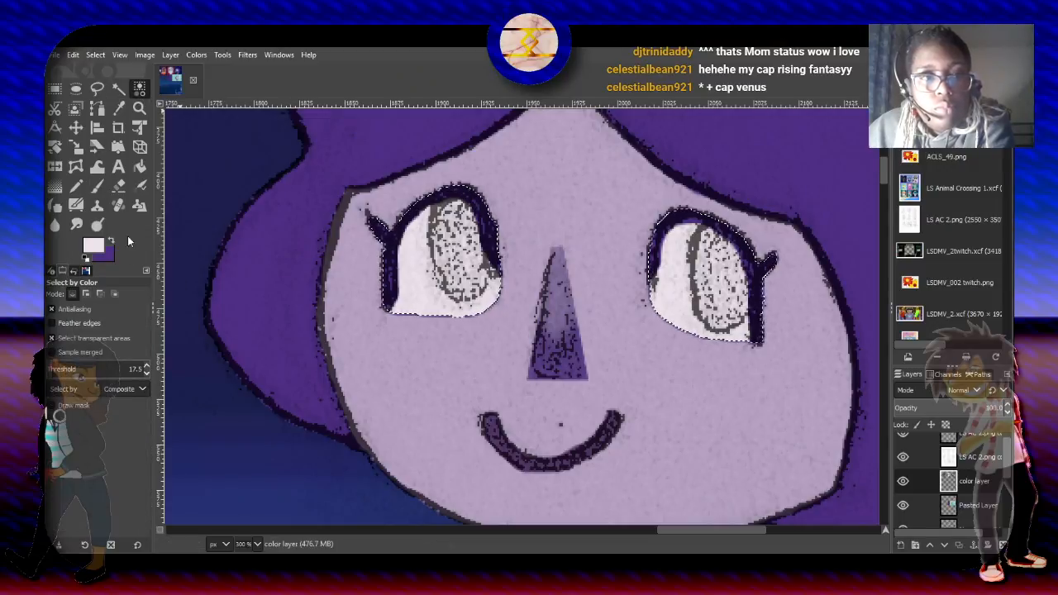
pyautogui.click(115, 293)
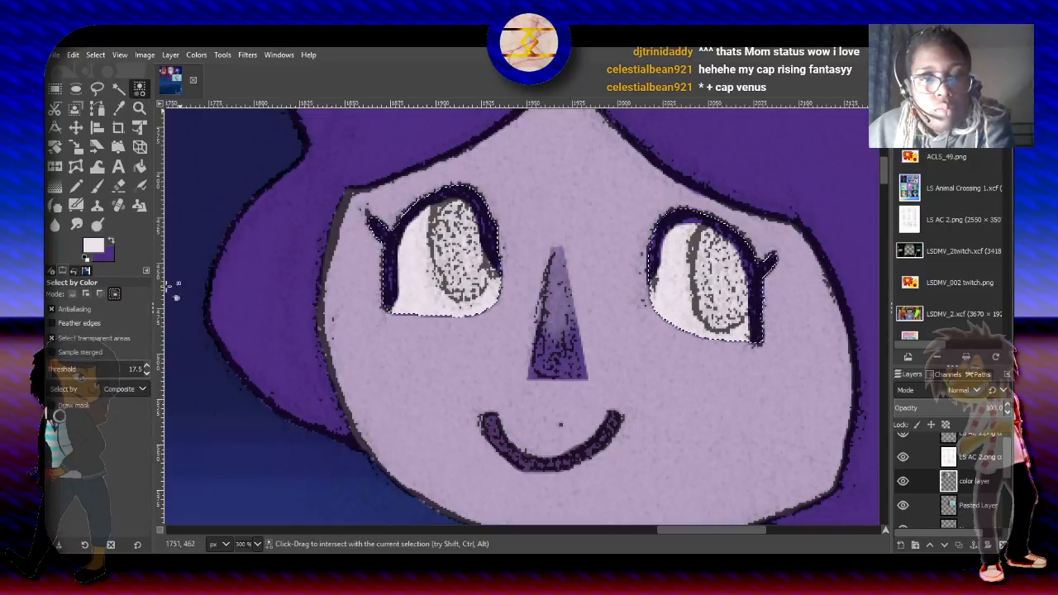
pyautogui.click(410, 261)
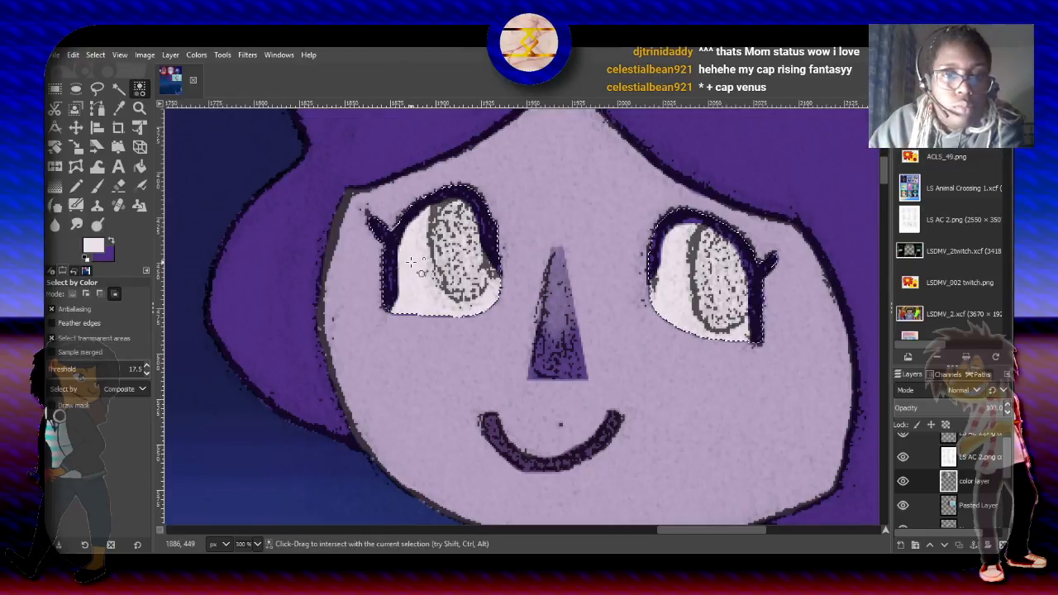
pyautogui.click(68, 369)
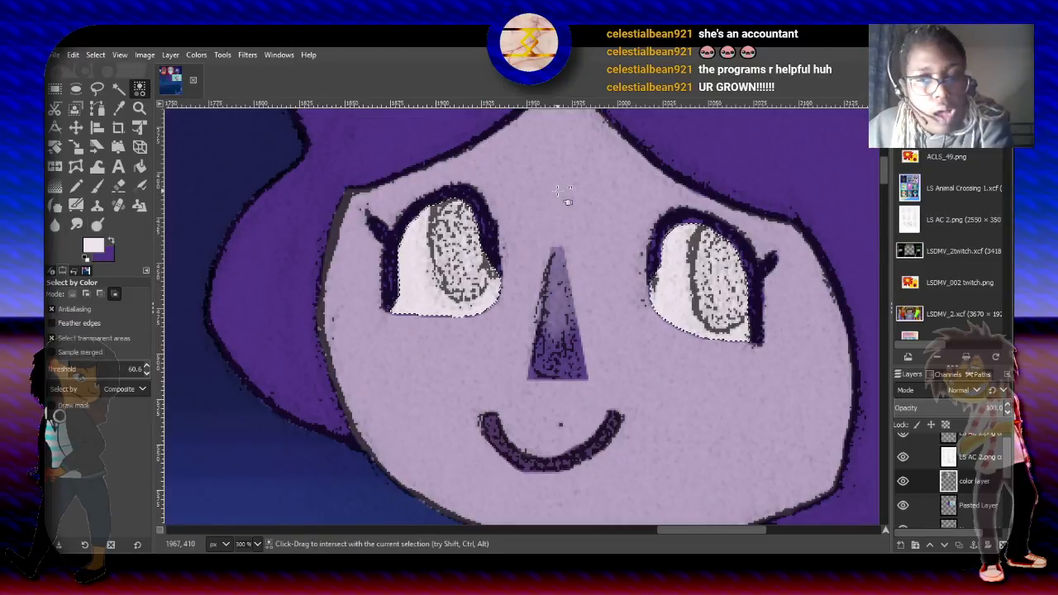
# - Pick the poster's light teal as background color and the dark teal lettering shadow as foreground color from the Pasted Layer
pyautogui.moveTo(884, 165); pyautogui.dragTo(879, 260)
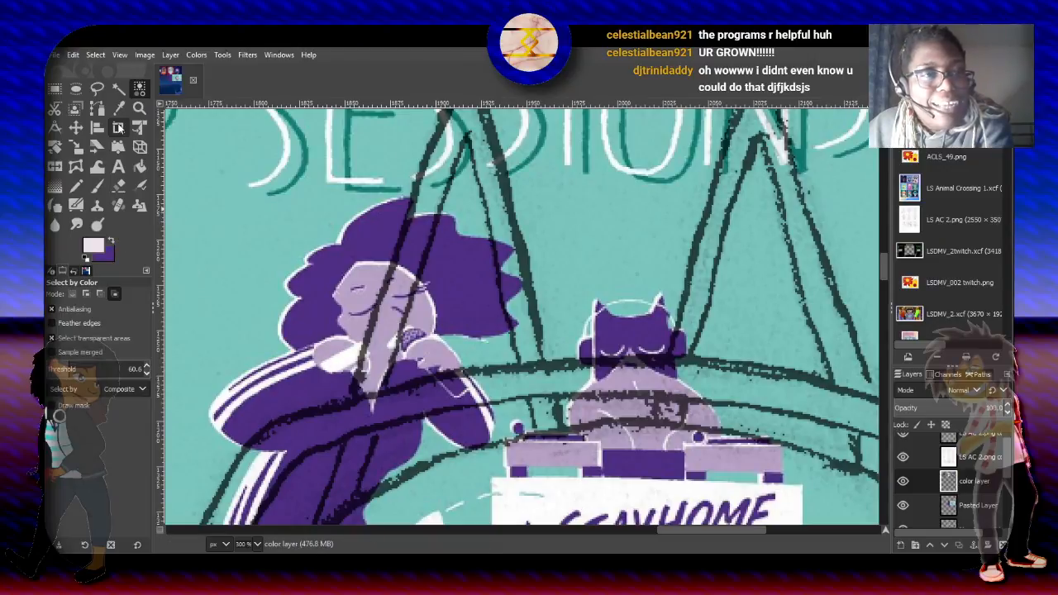
pyautogui.press('o')
pyautogui.click(234, 227)
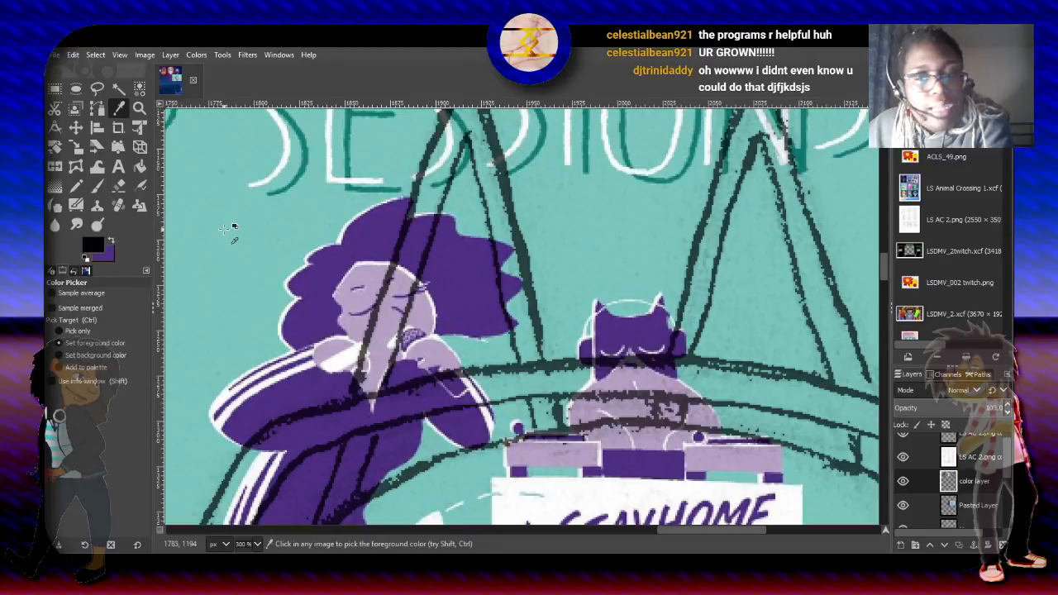
pyautogui.click(954, 505)
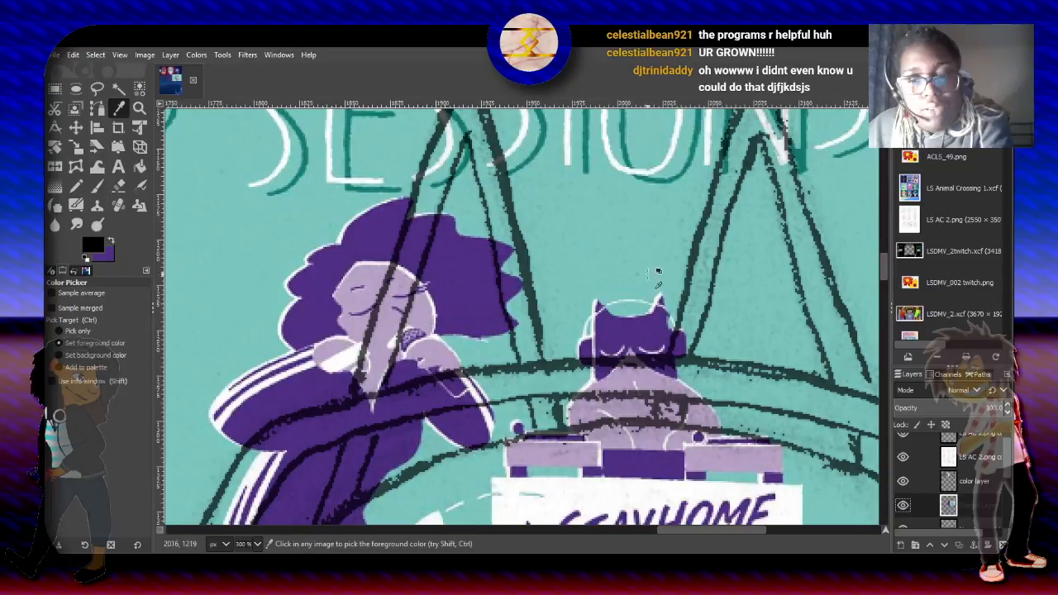
pyautogui.click(626, 257)
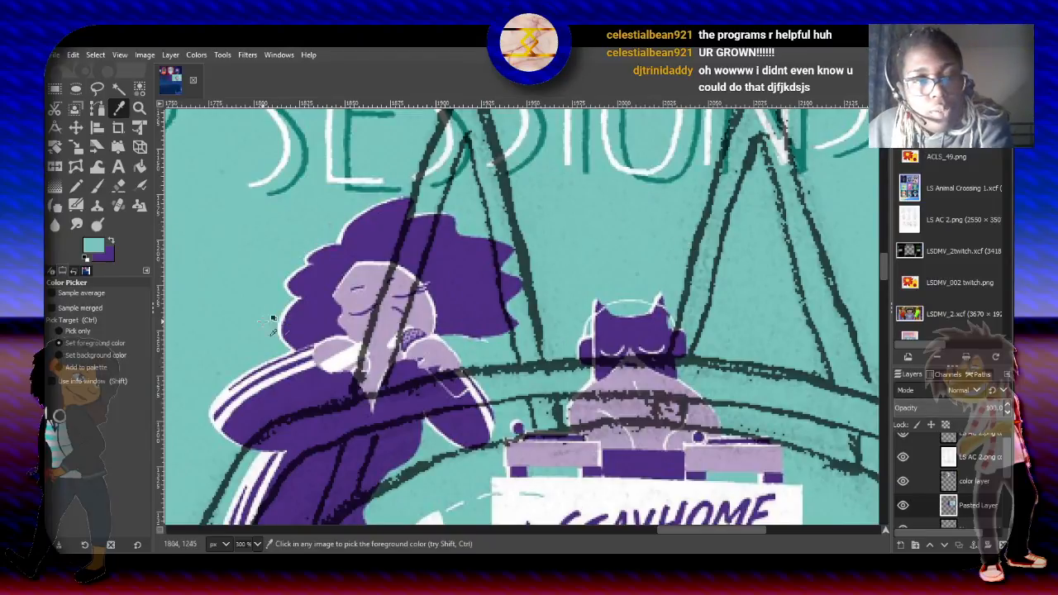
pyautogui.click(111, 243)
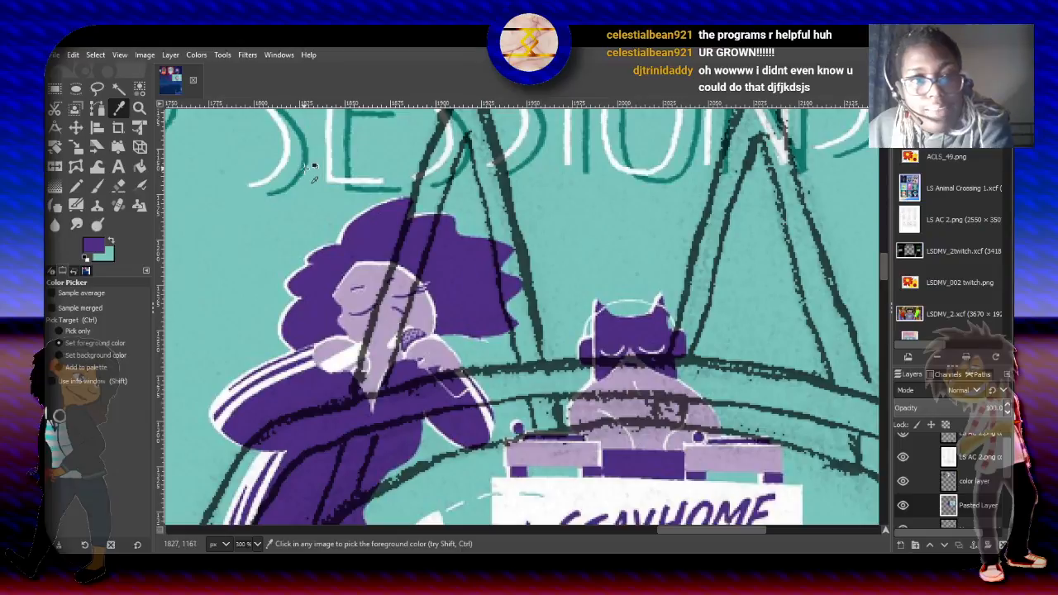
pyautogui.click(305, 154)
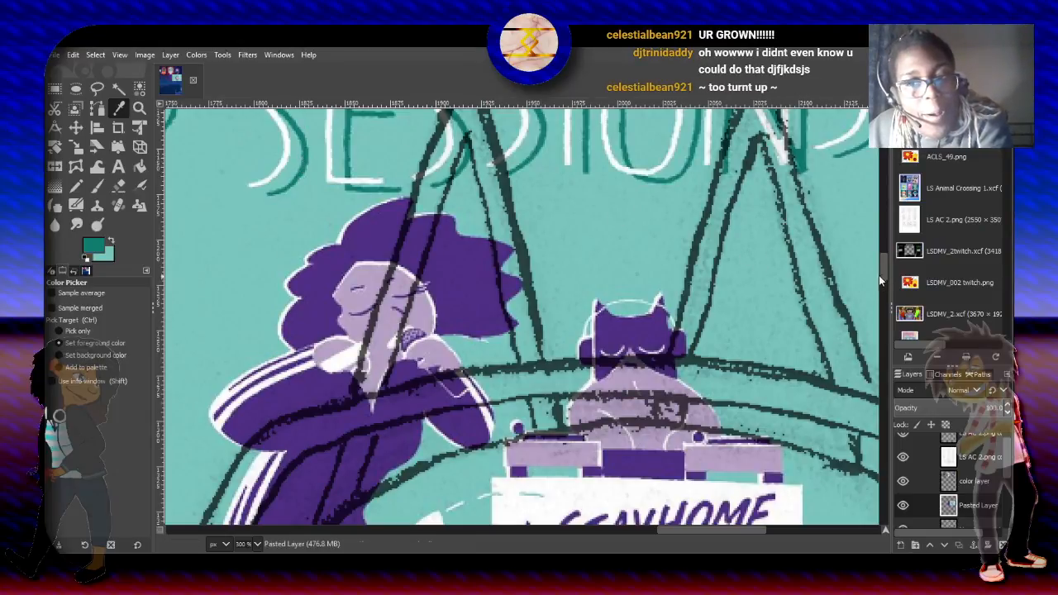
# - On the color layer, intersect the selection with an ellipse about 40 by 70 px around the iris of the eye on the viewer's left
pyautogui.moveTo(883, 271); pyautogui.dragTo(886, 171)
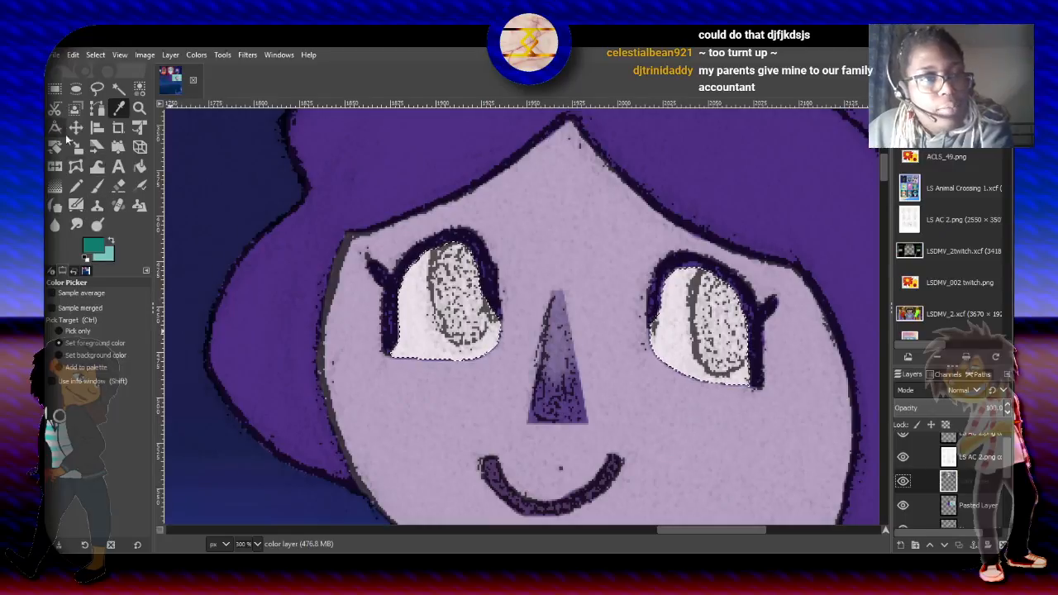
pyautogui.click(76, 90)
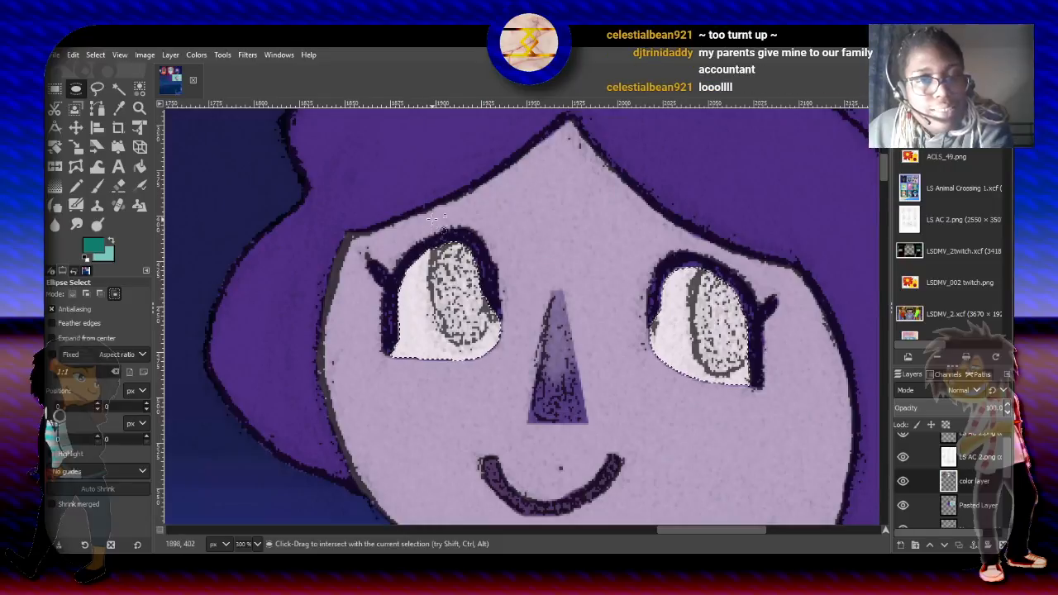
pyautogui.moveTo(431, 221); pyautogui.dragTo(468, 310)
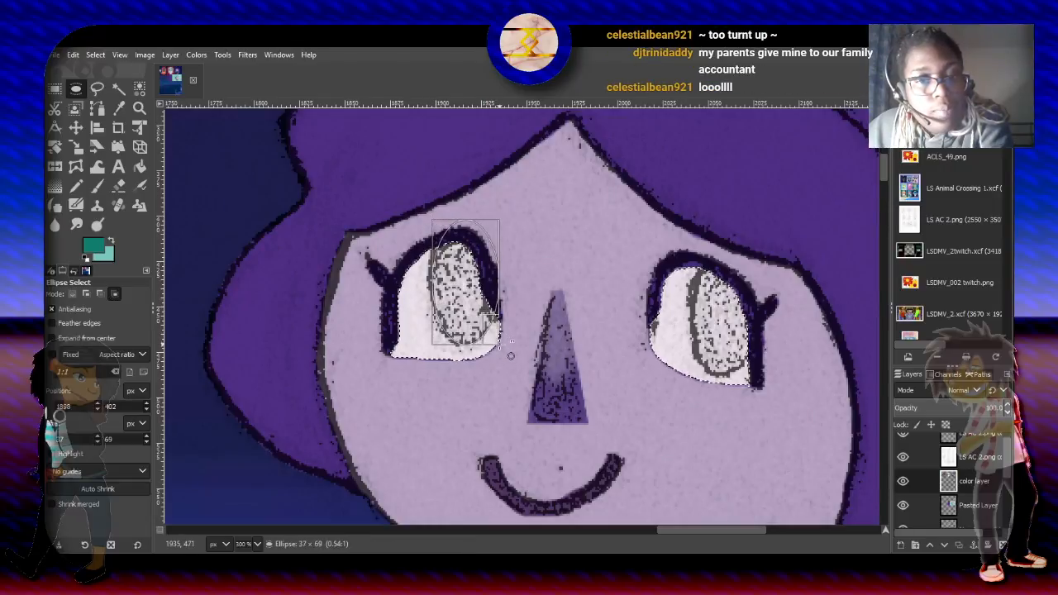
pyautogui.moveTo(499, 346); pyautogui.dragTo(499, 347)
pyautogui.moveTo(440, 278); pyautogui.dragTo(435, 279)
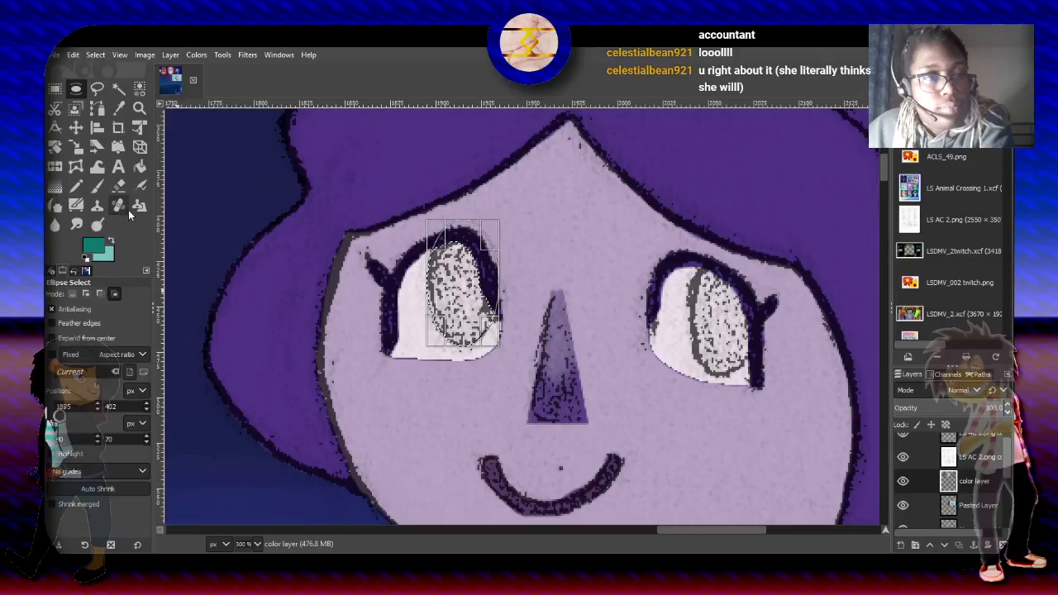
# - Fill the selected iris with a Shaped (spherical) FG to BG (HSV) gradient in Normal mode, from dark to light teal
pyautogui.click(56, 191)
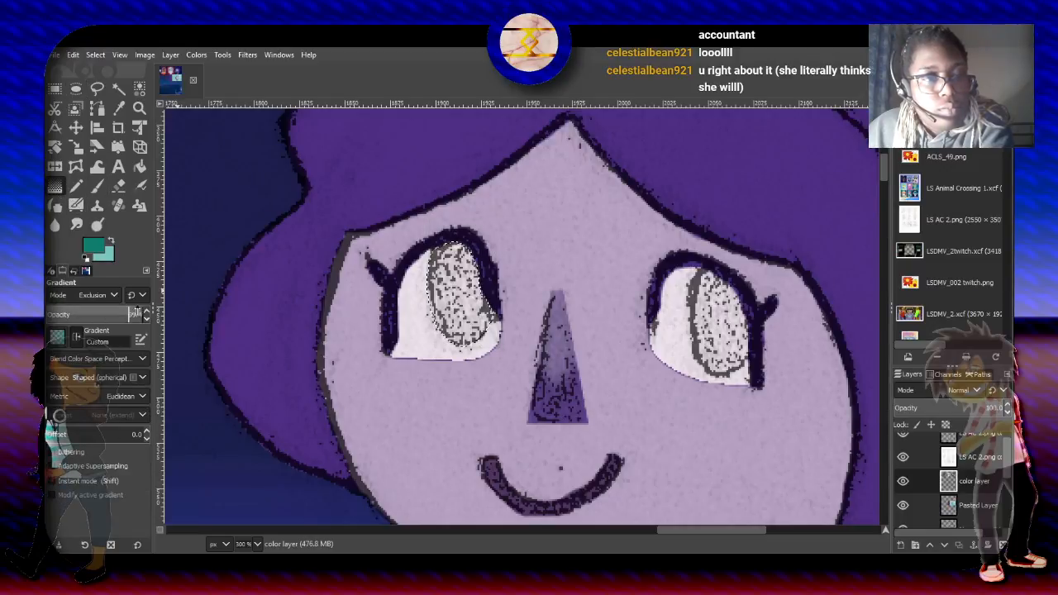
pyautogui.click(111, 297)
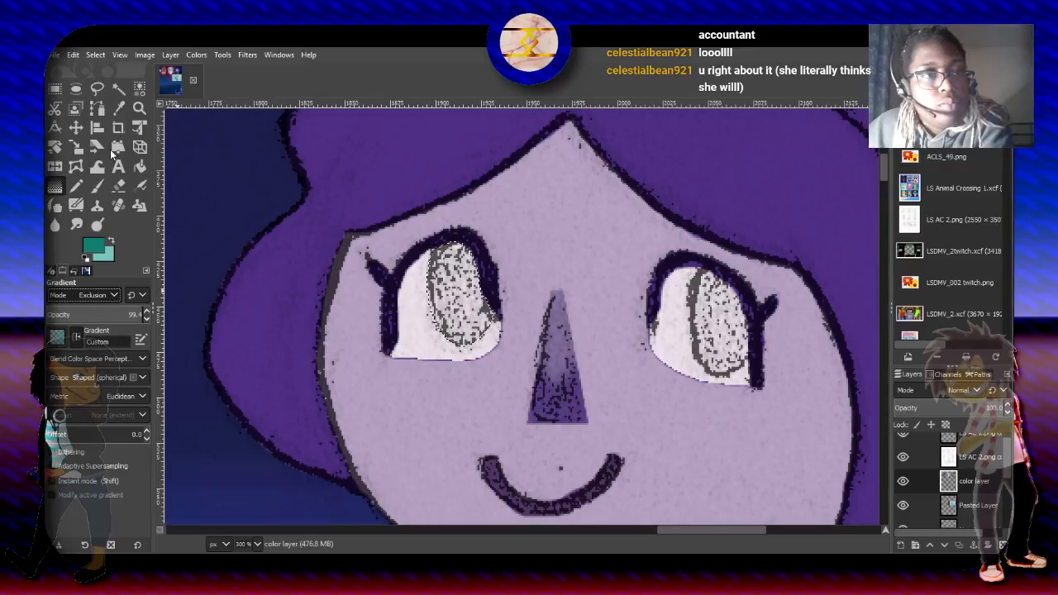
pyautogui.click(82, 59)
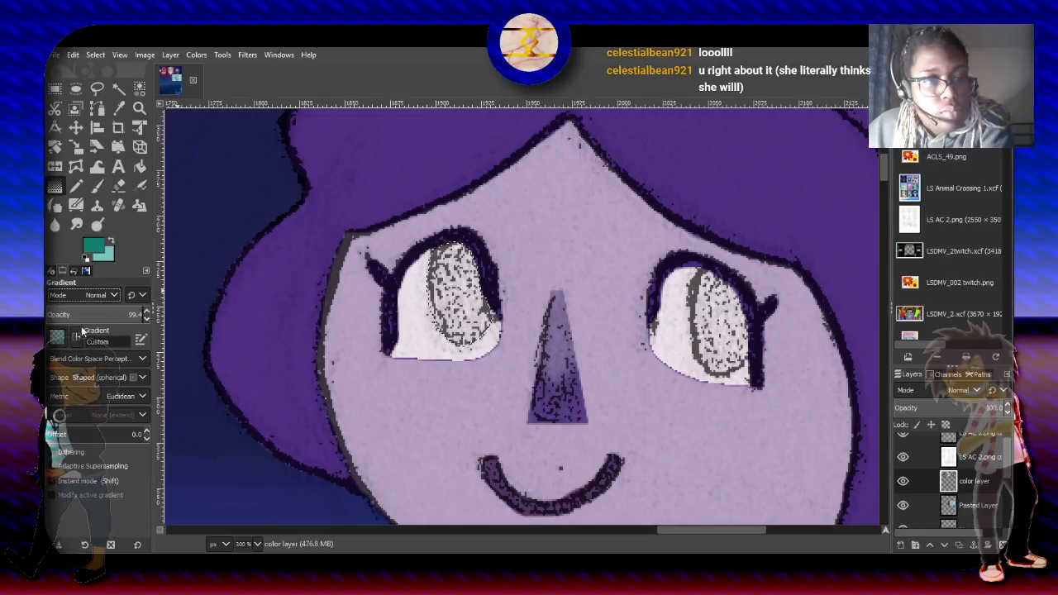
pyautogui.click(72, 423)
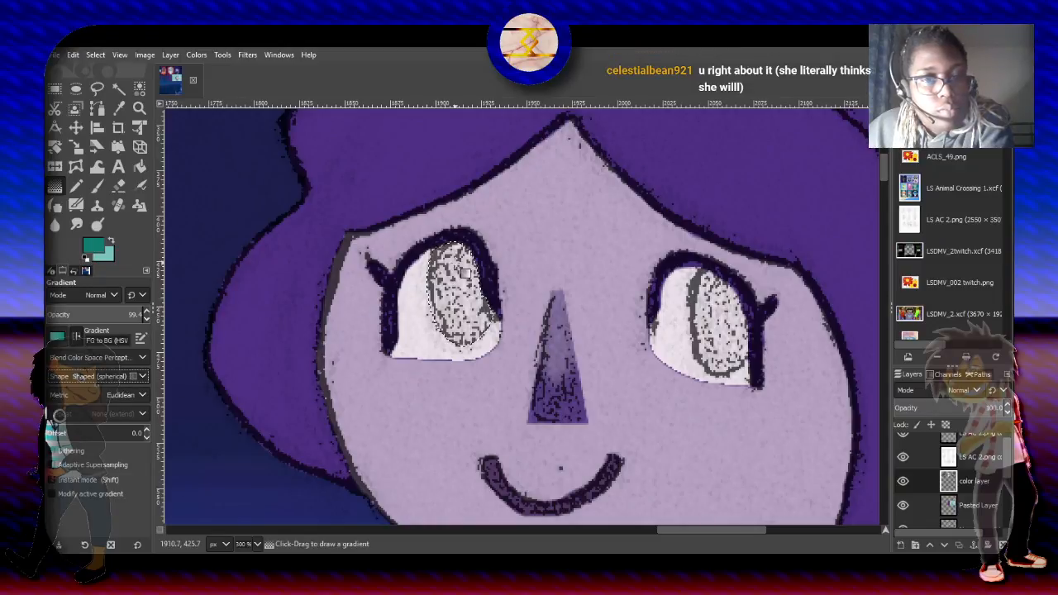
pyautogui.moveTo(468, 350); pyautogui.dragTo(466, 298)
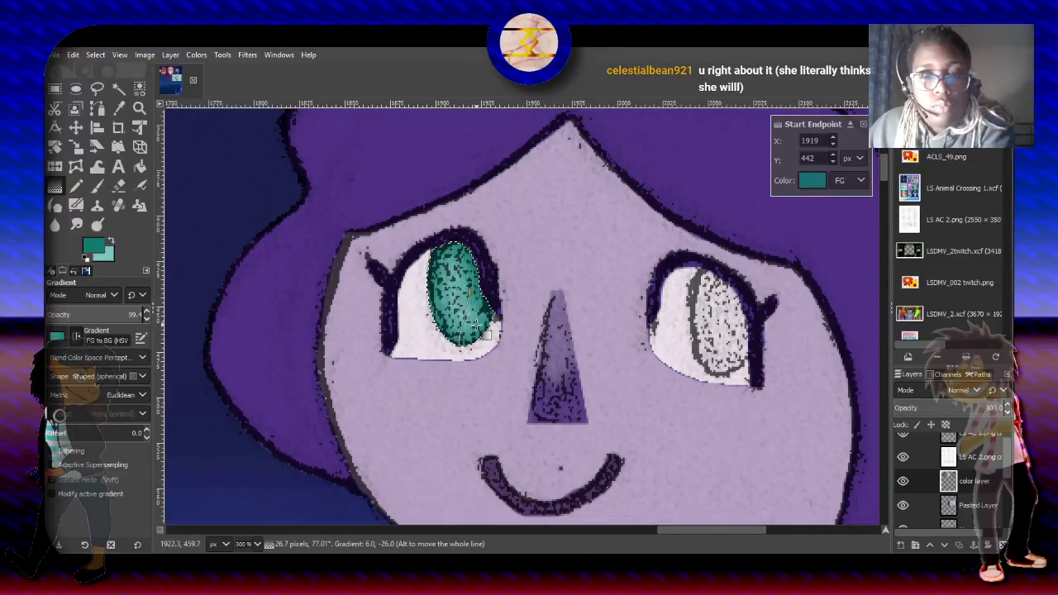
pyautogui.press('Return')
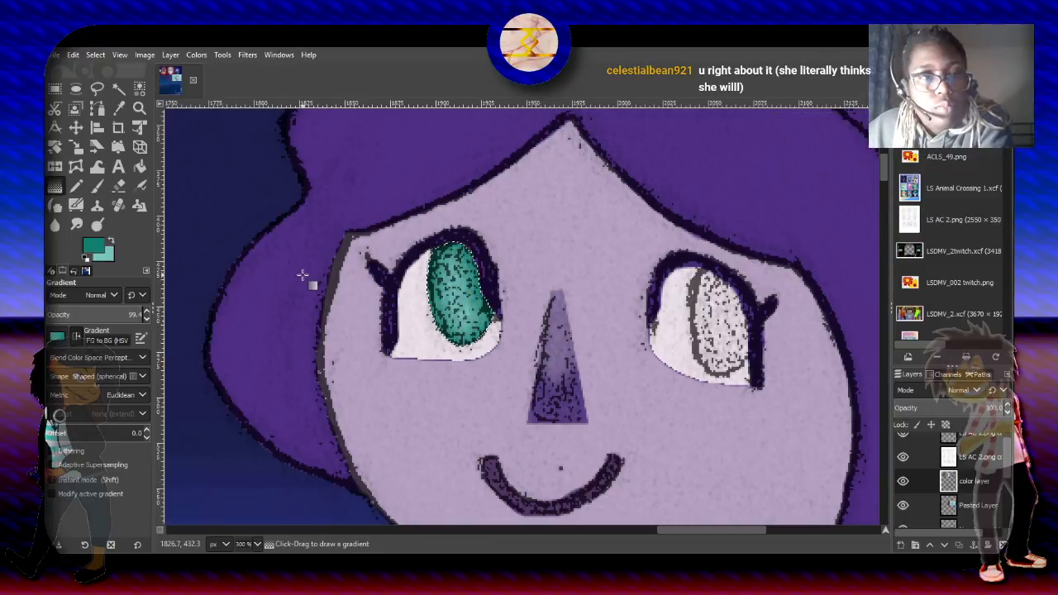
# - Select only the near-white interior of the eye on the viewer's right with Fuzzy Select in replace mode, using threshold 22.3
pyautogui.click(119, 87)
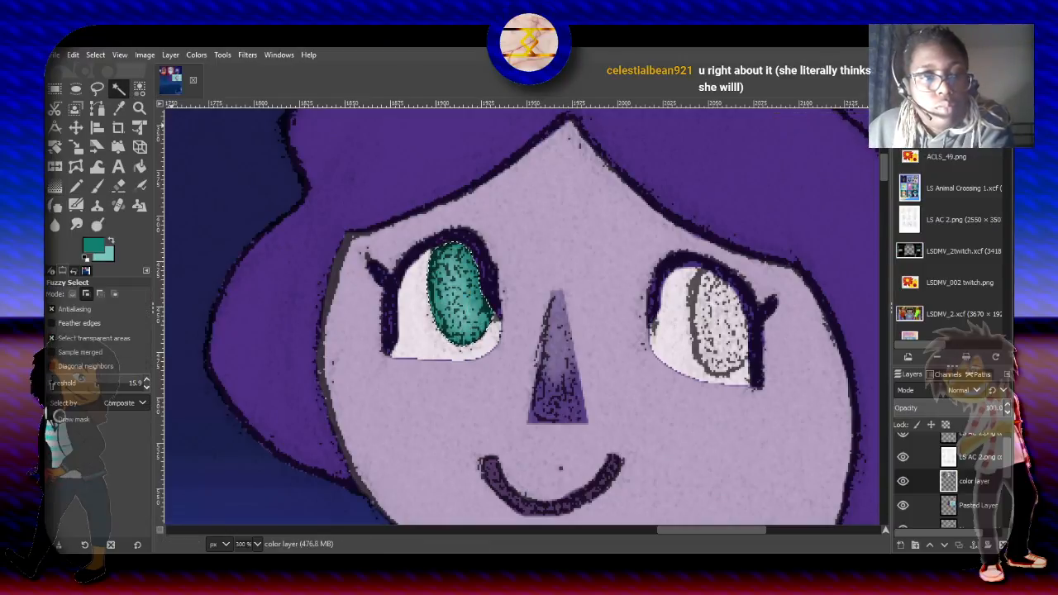
pyautogui.click(53, 382)
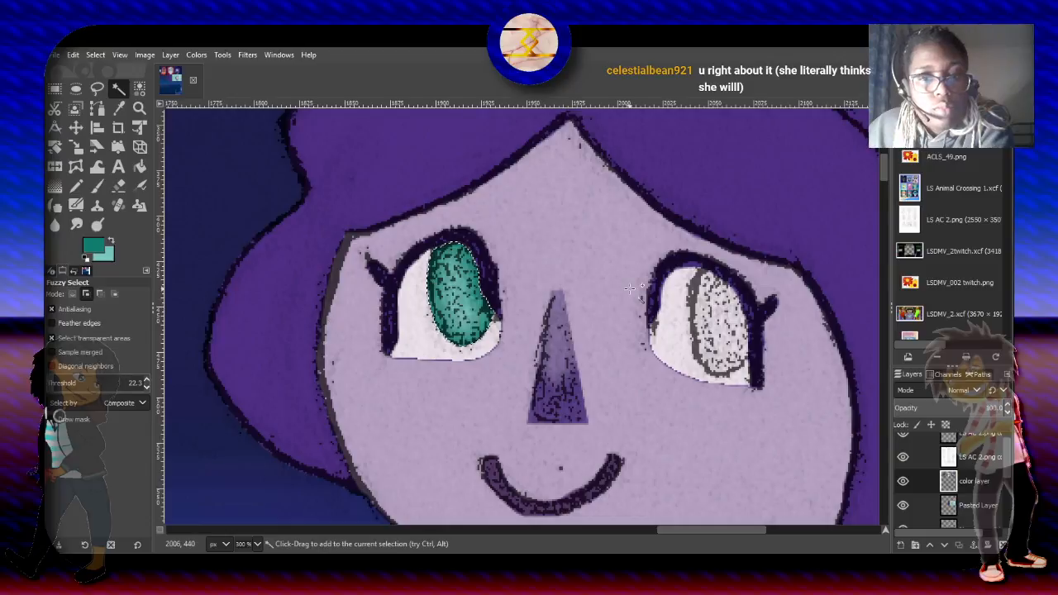
pyautogui.keyDown('shift'); pyautogui.click(661, 334); pyautogui.keyUp('shift')
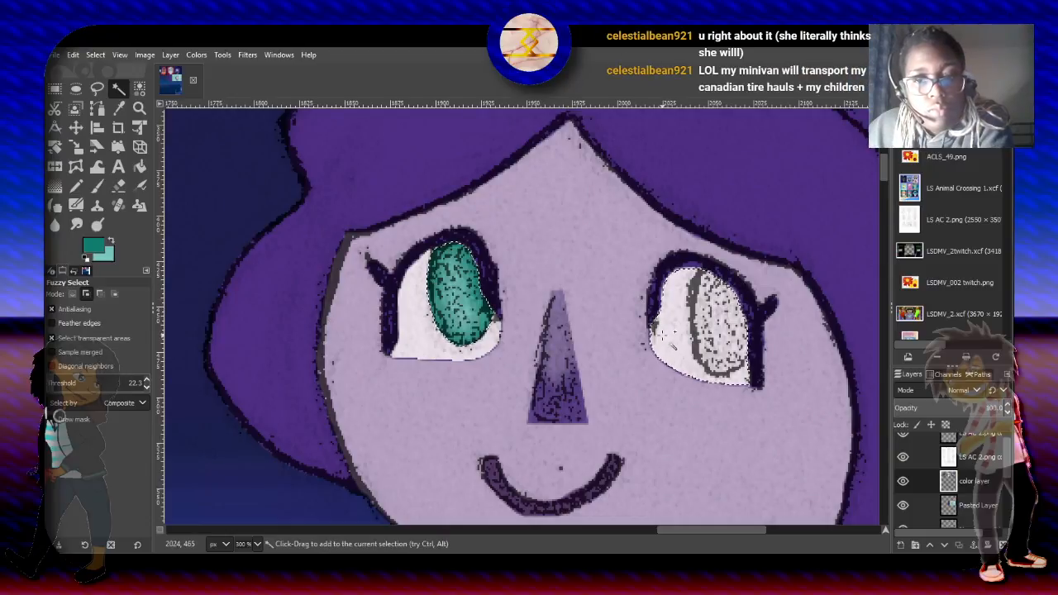
pyautogui.click(73, 294)
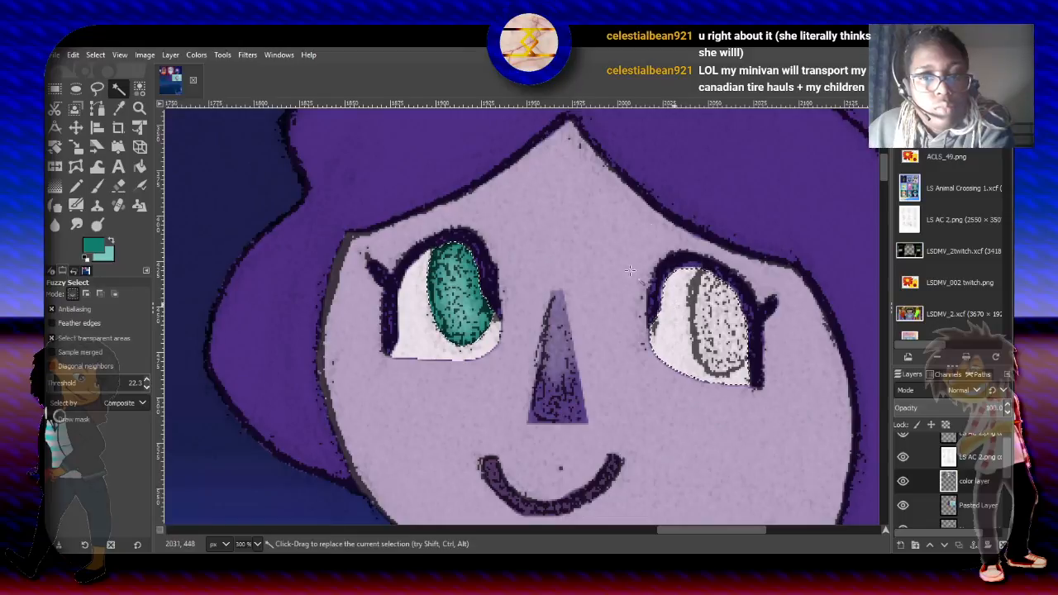
# - Intersect the selection with an ellipse about 37 by 67 px around the iris of the eye on the viewer's right
pyautogui.click(75, 89)
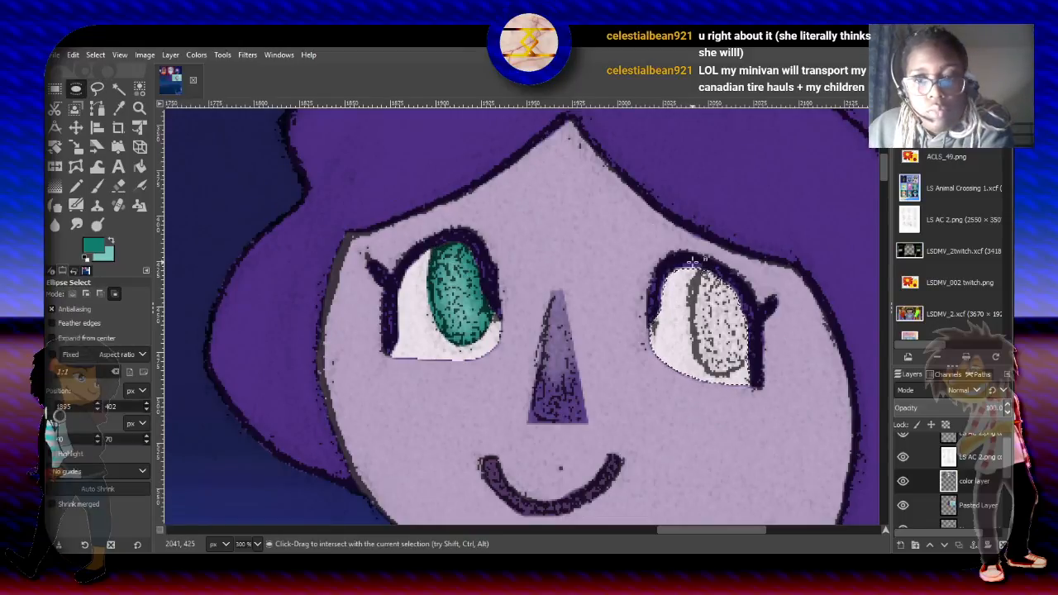
pyautogui.moveTo(691, 265); pyautogui.dragTo(758, 382)
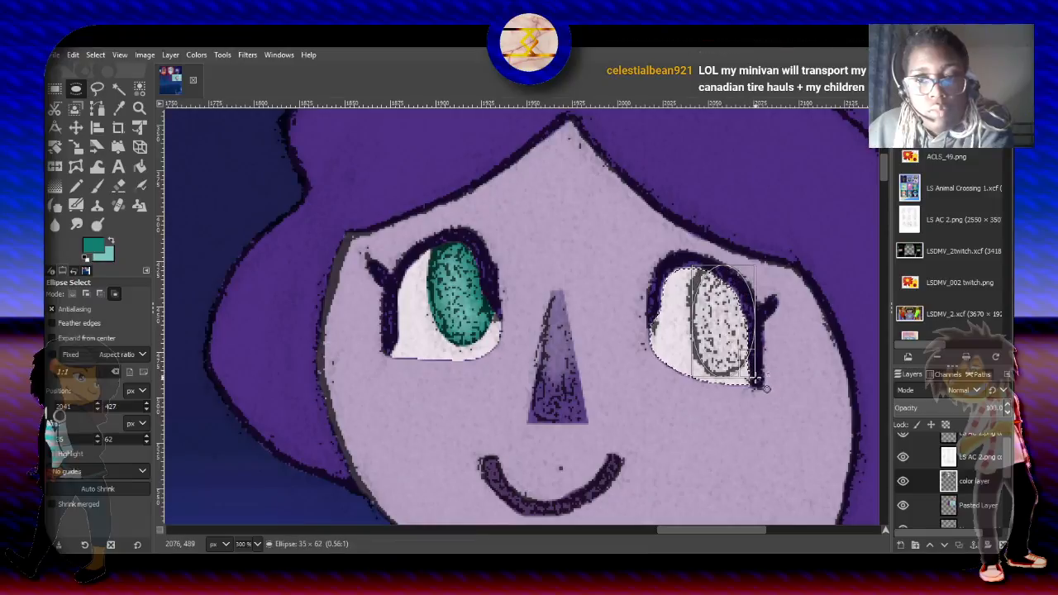
pyautogui.moveTo(698, 279); pyautogui.dragTo(694, 275)
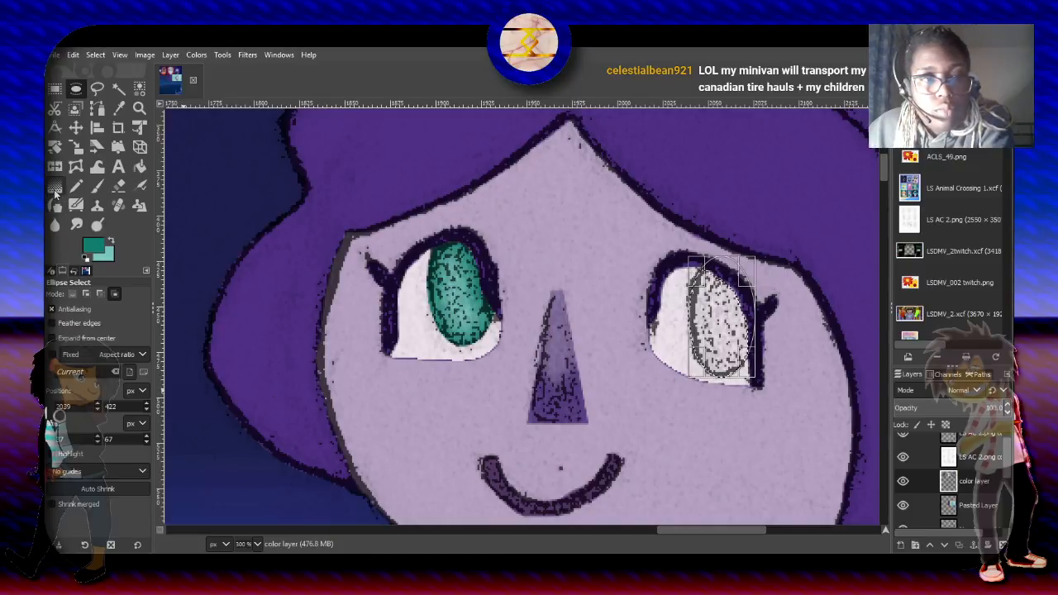
# - Fill the iris of the eye on the viewer's right with the same teal spherical gradient
pyautogui.click(54, 188)
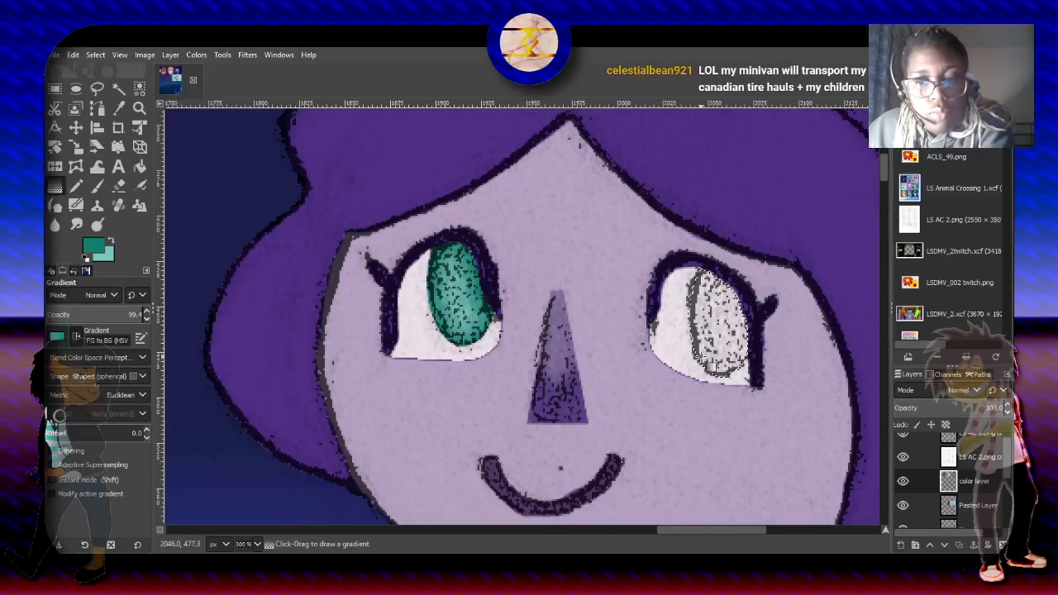
pyautogui.moveTo(698, 357); pyautogui.dragTo(737, 295)
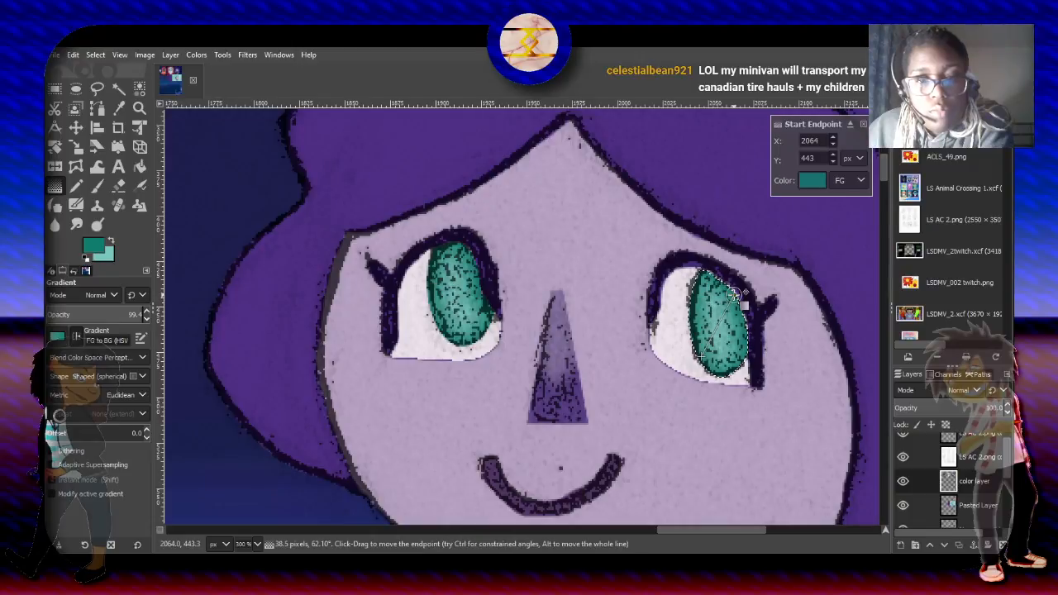
pyautogui.press('Return')
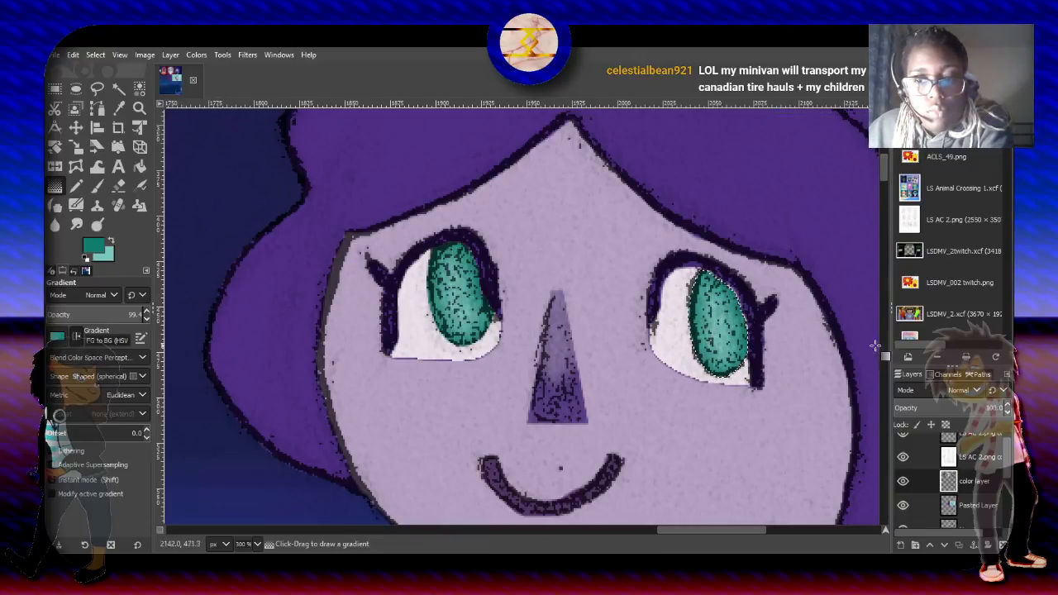
pyautogui.moveTo(881, 173); pyautogui.dragTo(884, 181)
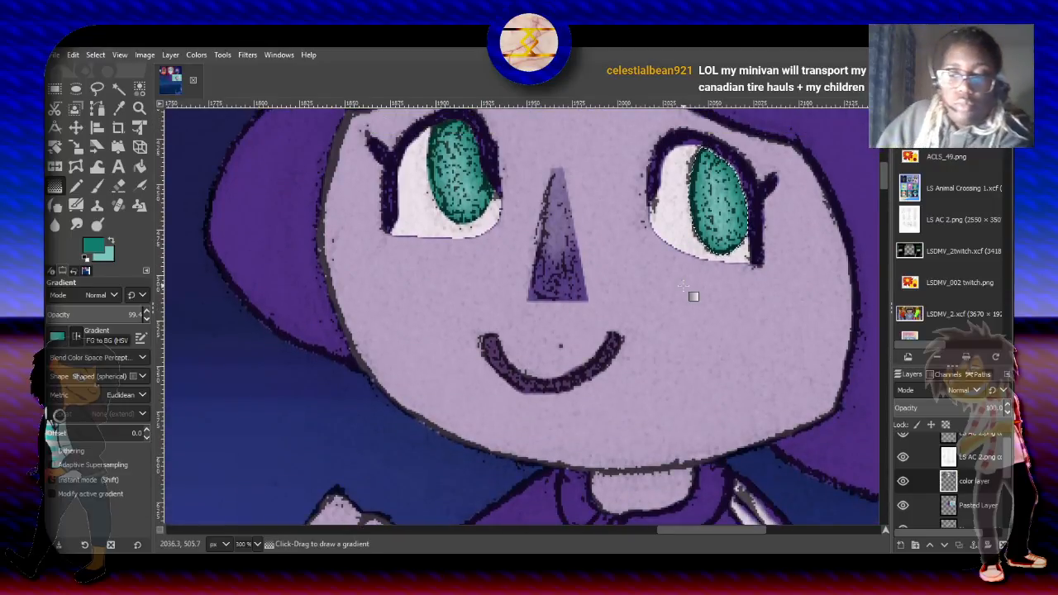
pyautogui.keyDown('ctrl'); pyautogui.scroll(-4, 694, 296); pyautogui.keyUp('ctrl')
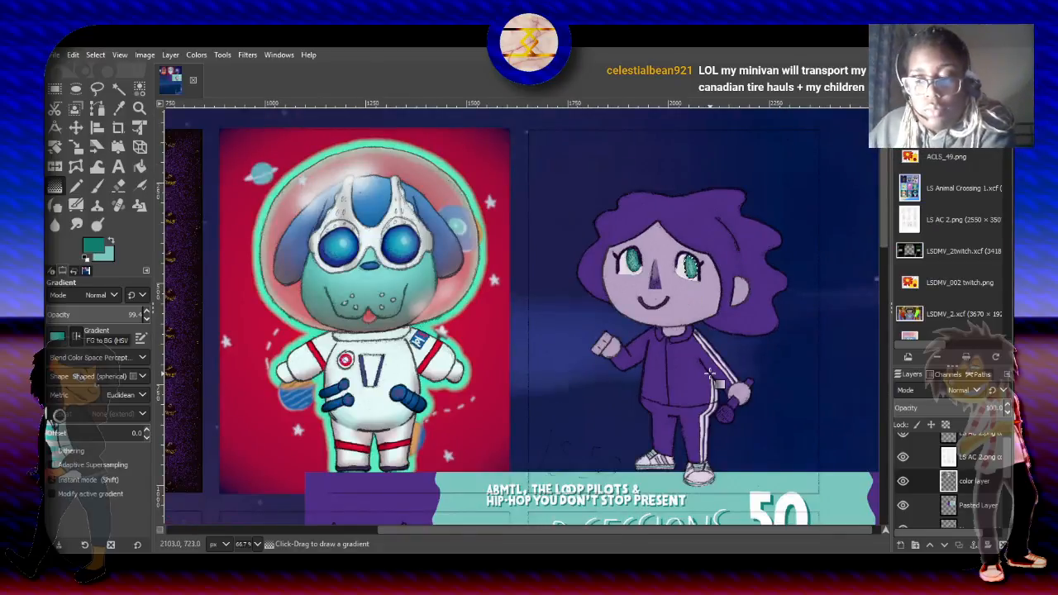
pyautogui.keyDown('ctrl'); pyautogui.scroll(3, 709, 374); pyautogui.keyUp('ctrl')
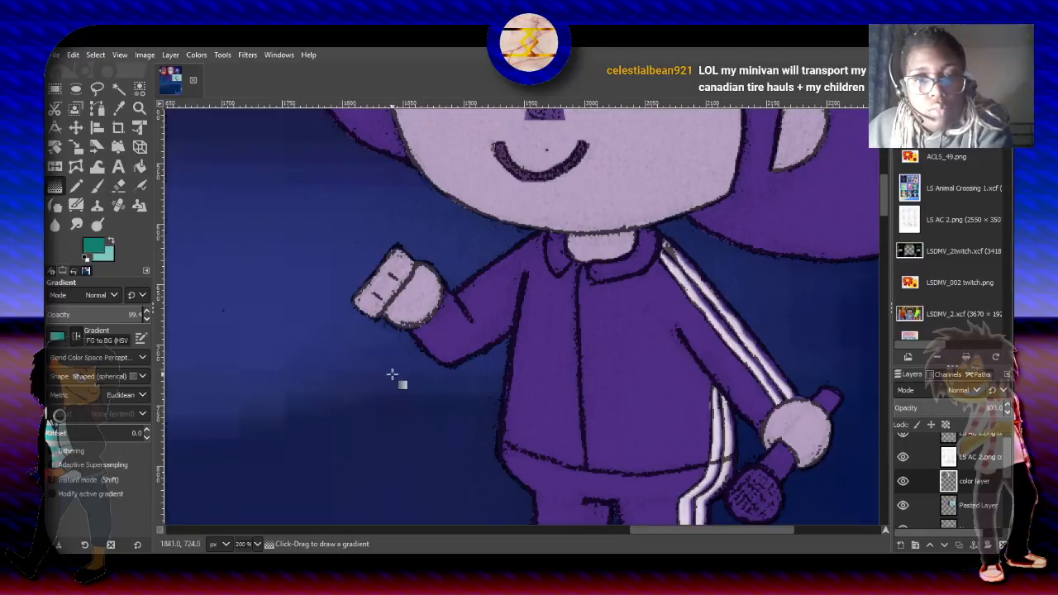
pyautogui.scroll(-5, 874, 232)
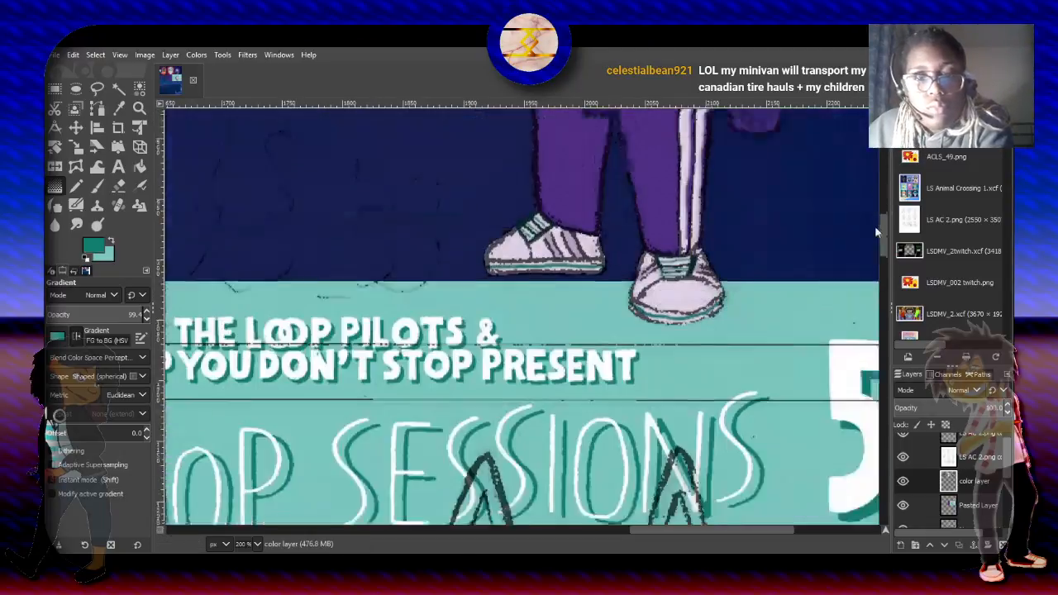
# - Clear the current selection and save the image
pyautogui.scroll(-8, 874, 225)
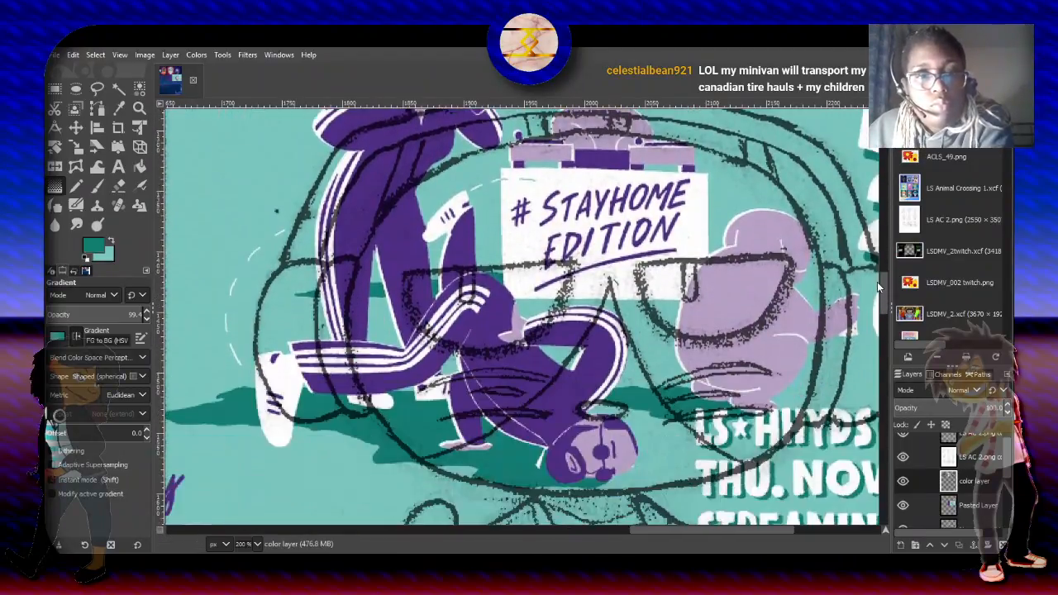
pyautogui.moveTo(876, 281); pyautogui.dragTo(890, 166)
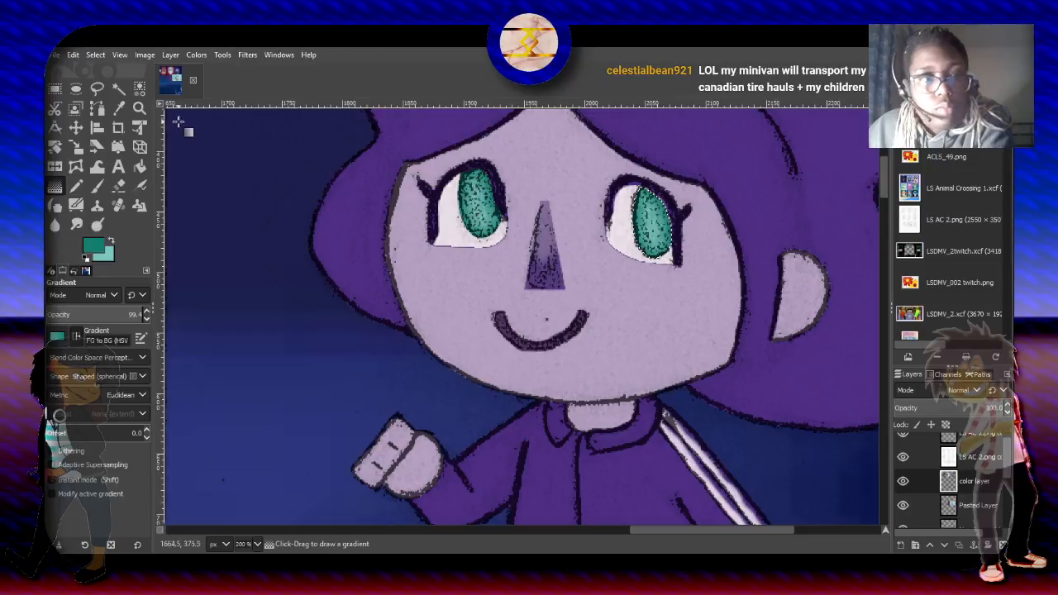
pyautogui.press('r')
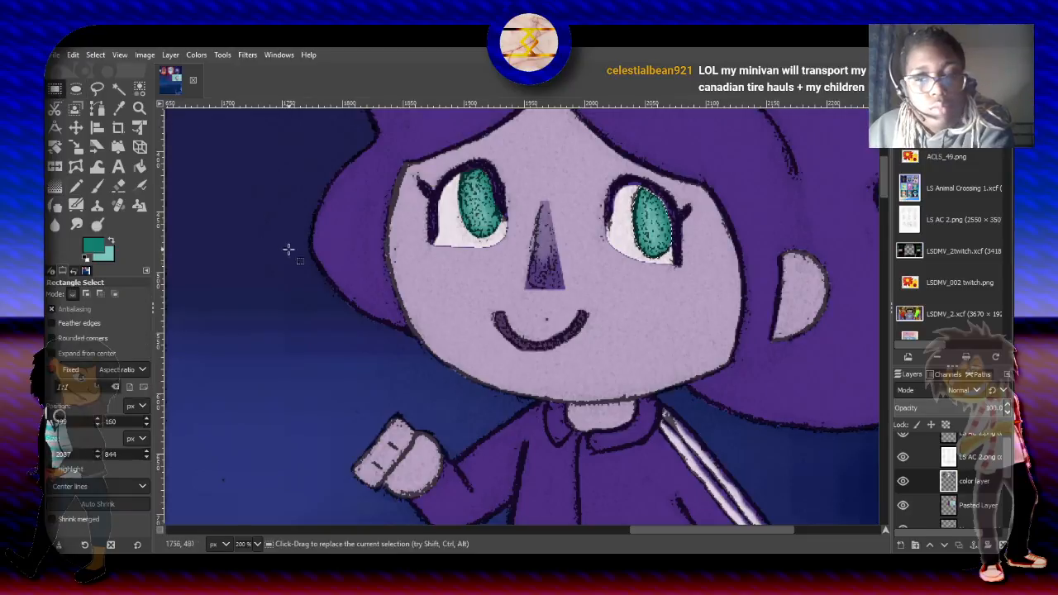
pyautogui.click(351, 285)
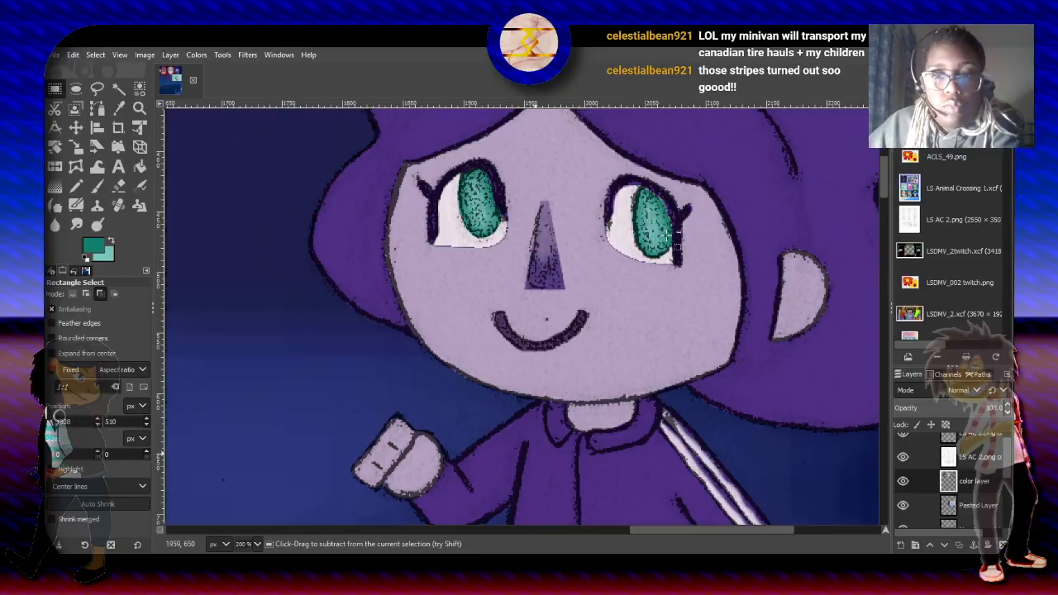
pyautogui.hotkey('ctrl', 's')
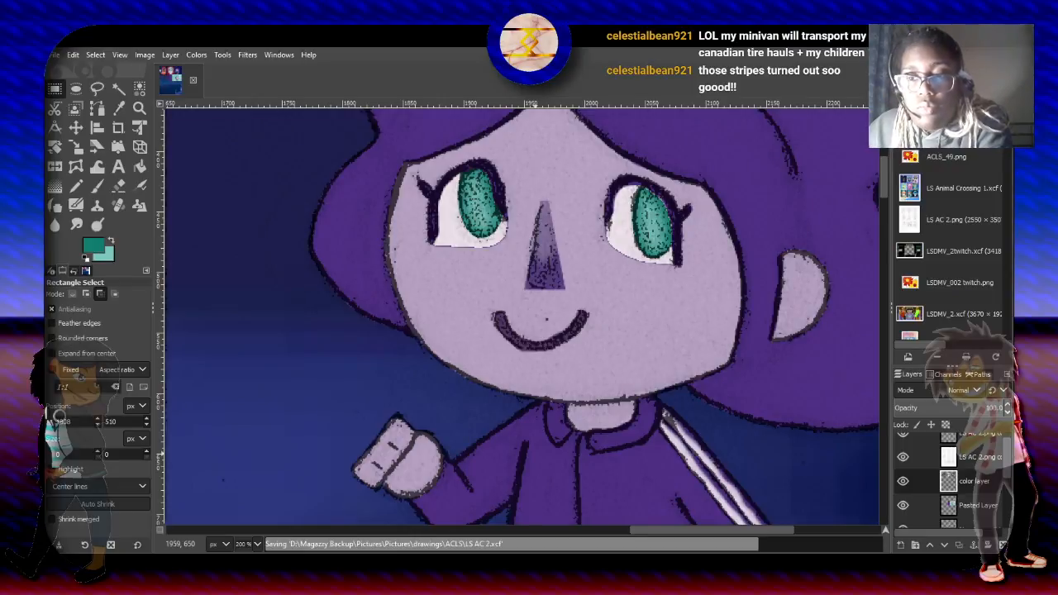
# - Paint purple along the upper lash line beside the iris of the eye on the viewer's right, using a Hardness 100 brush at size 5.27
pyautogui.press('+')
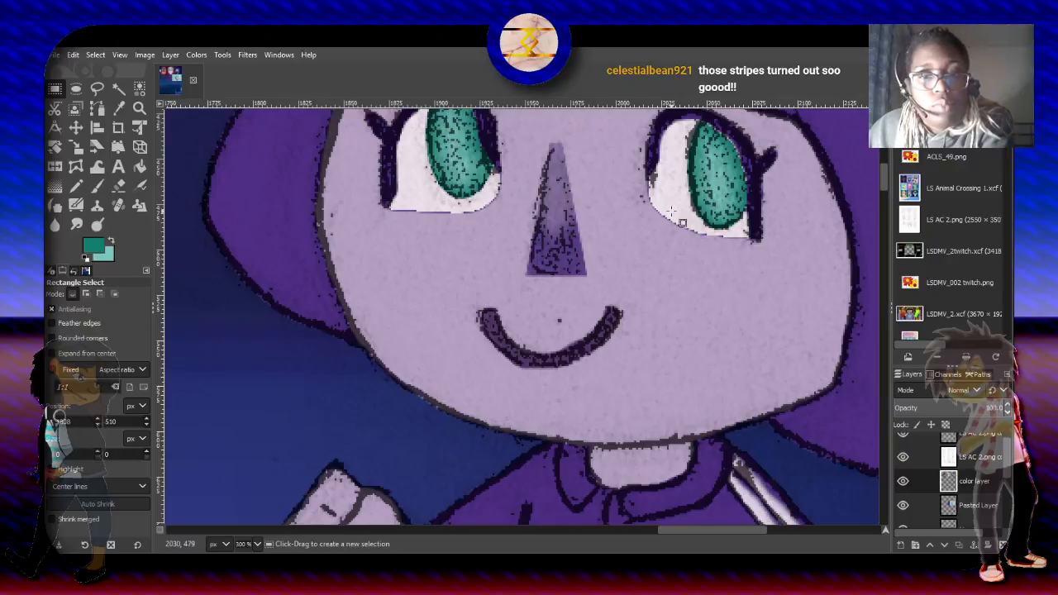
pyautogui.scroll(5, 882, 173)
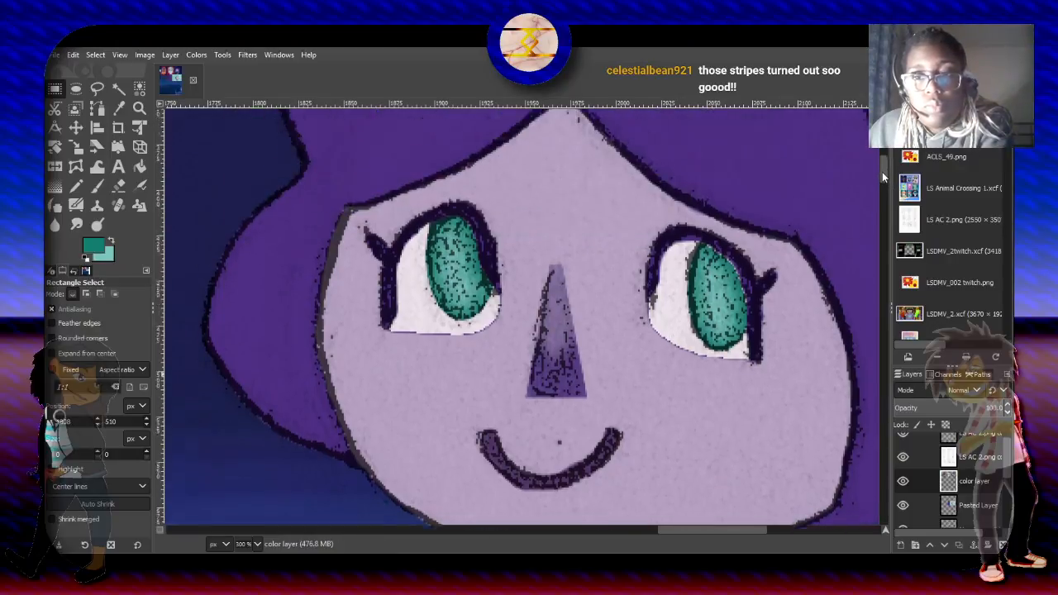
pyautogui.click(96, 187)
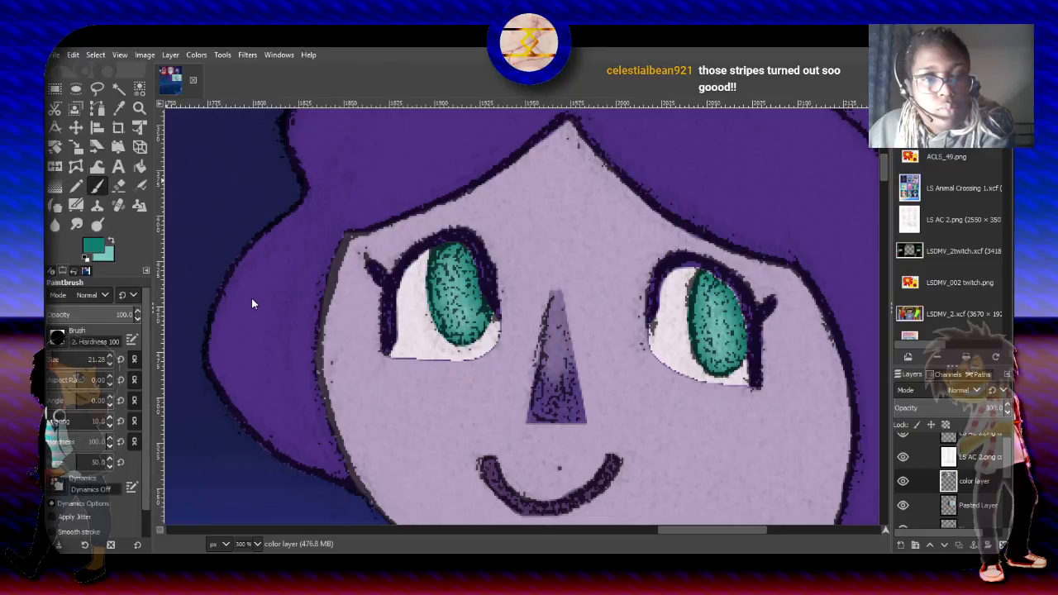
pyautogui.keyDown('ctrl'); pyautogui.click(285, 312); pyautogui.keyUp('ctrl')
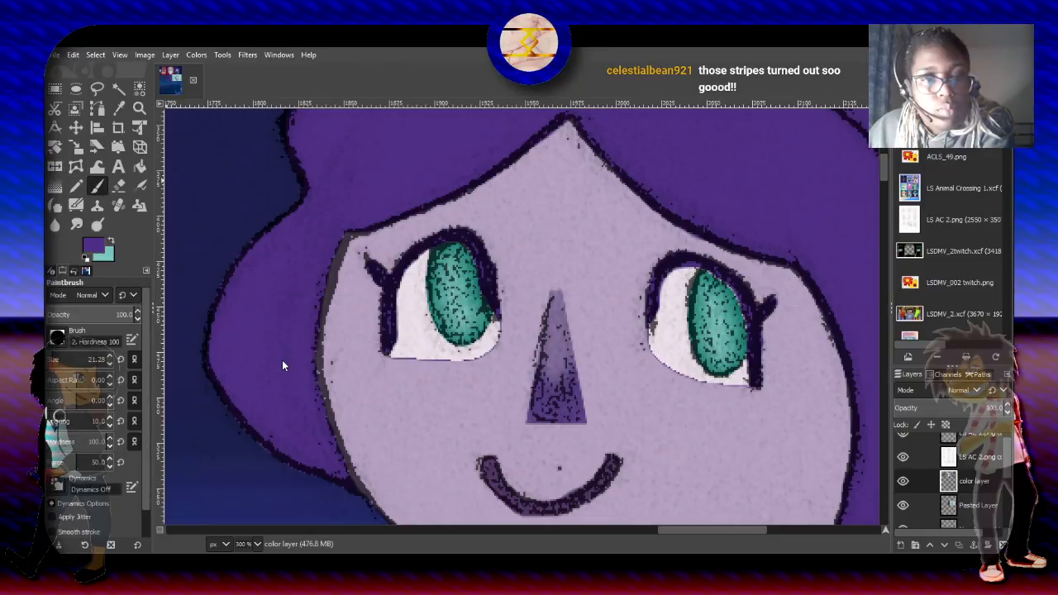
pyautogui.click(50, 359)
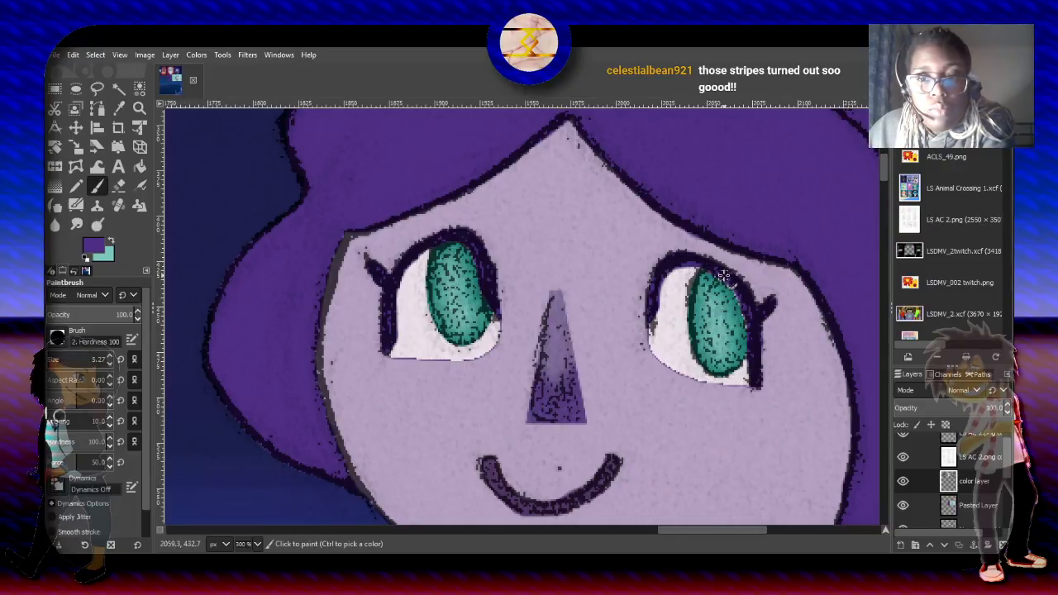
pyautogui.moveTo(732, 282)
pyautogui.mouseDown()
pyautogui.moveTo(750, 328)
pyautogui.moveTo(750, 314)
pyautogui.mouseUp()
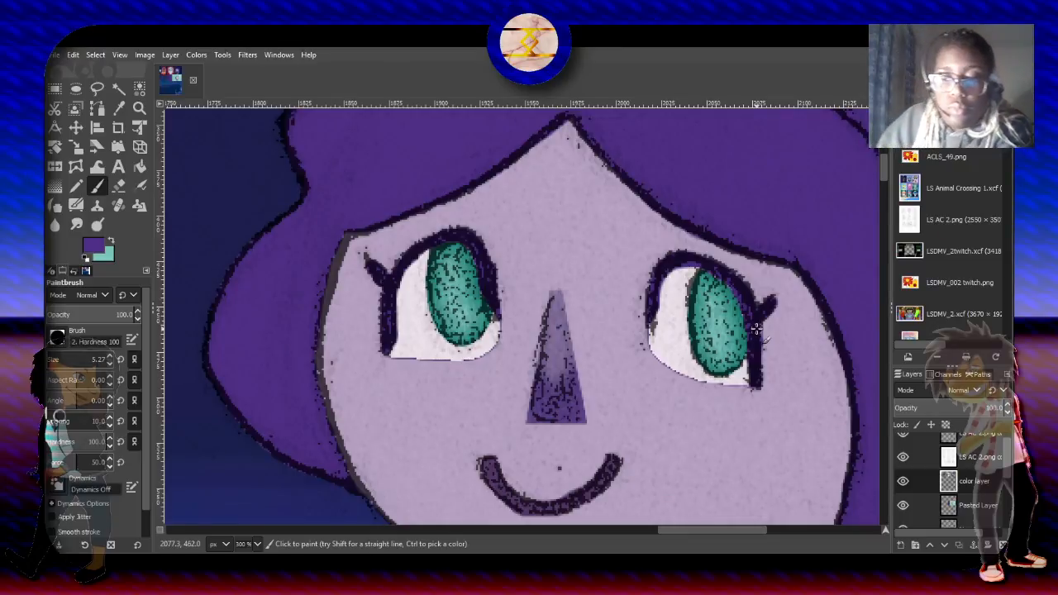
# - Select the area outside the character on the color layer with Fuzzy Select at threshold 22.3, and invert the selection
pyautogui.scroll(-2, 755, 328)
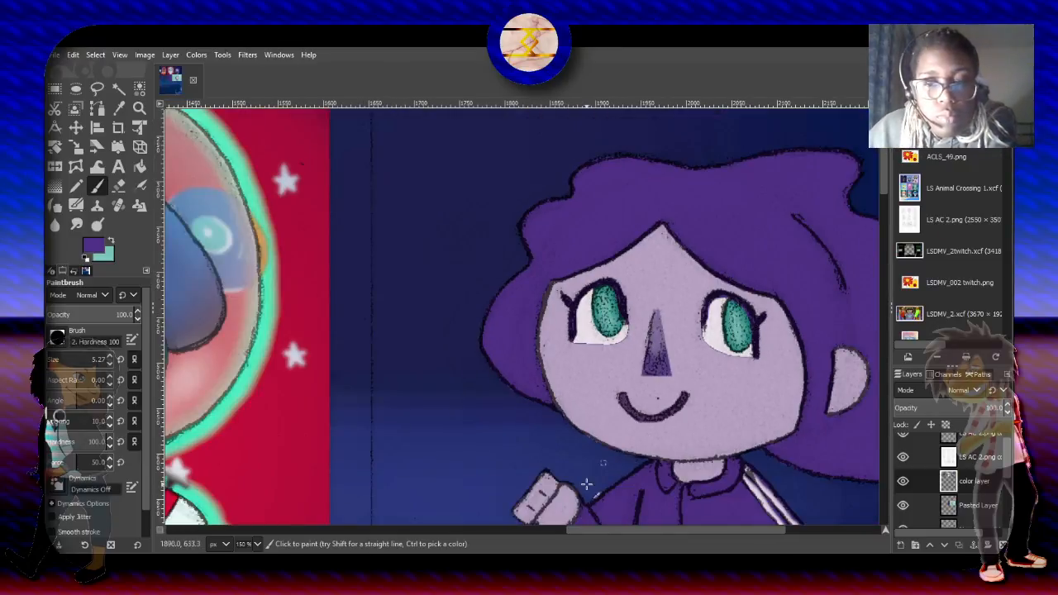
pyautogui.moveTo(637, 531); pyautogui.dragTo(647, 534)
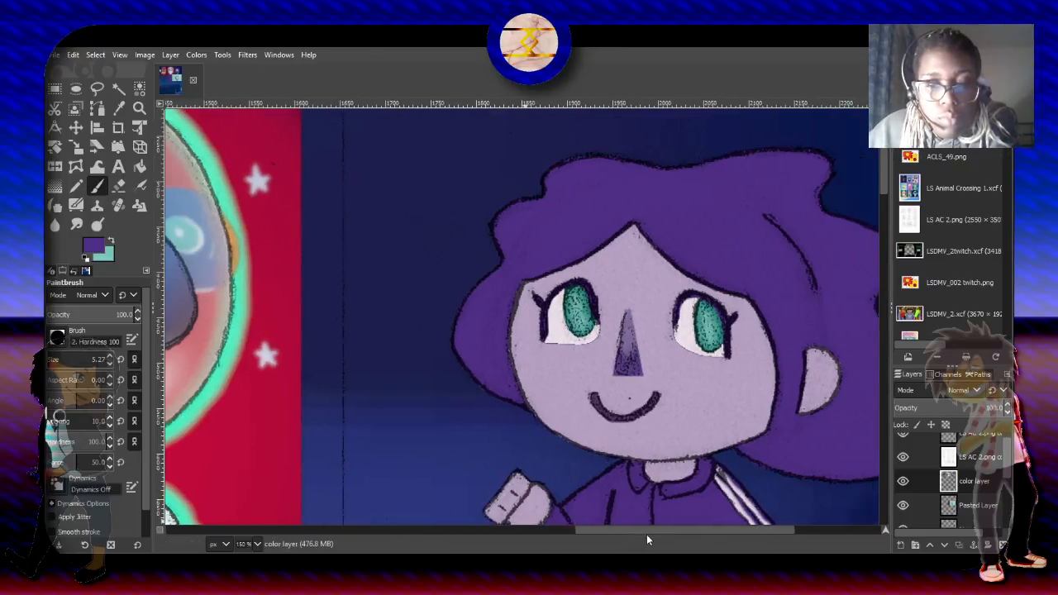
pyautogui.keyDown('ctrl'); pyautogui.scroll(3, 565, 497); pyautogui.keyUp('ctrl')
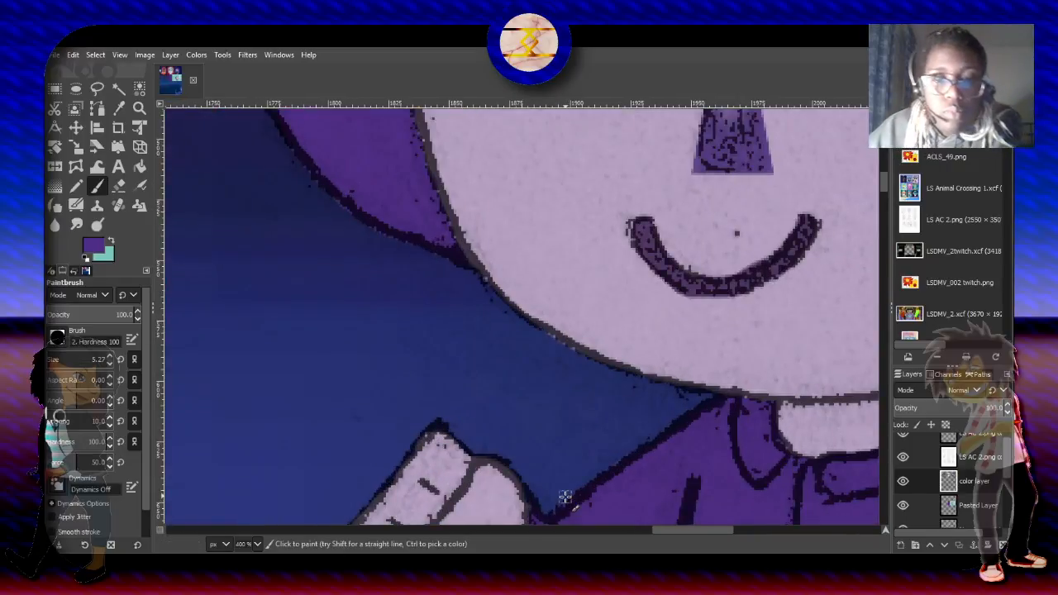
pyautogui.scroll(-2, 884, 188)
pyautogui.scroll(-1, 884, 188)
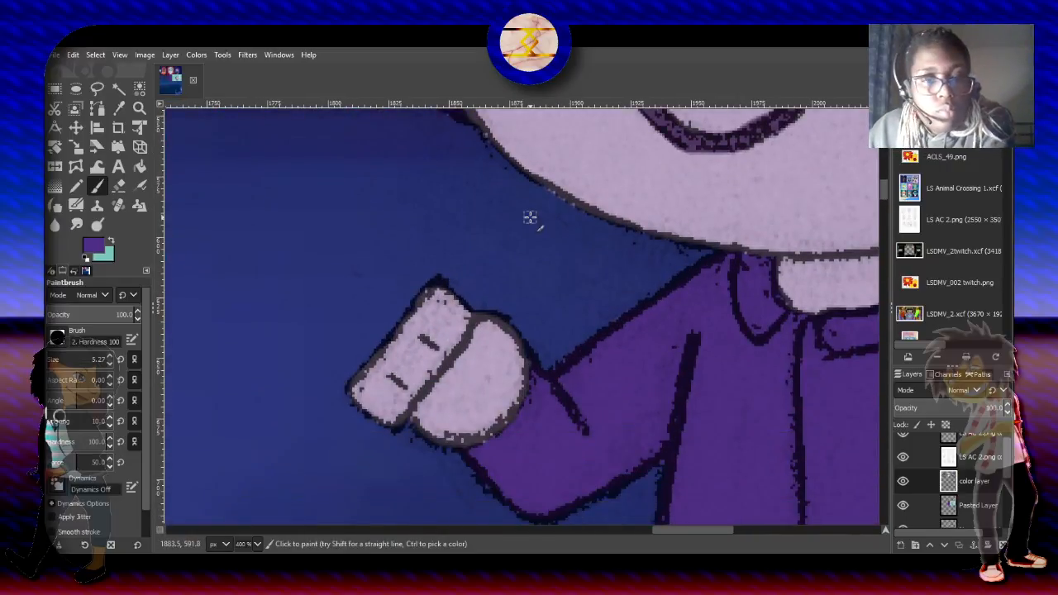
pyautogui.press('u')
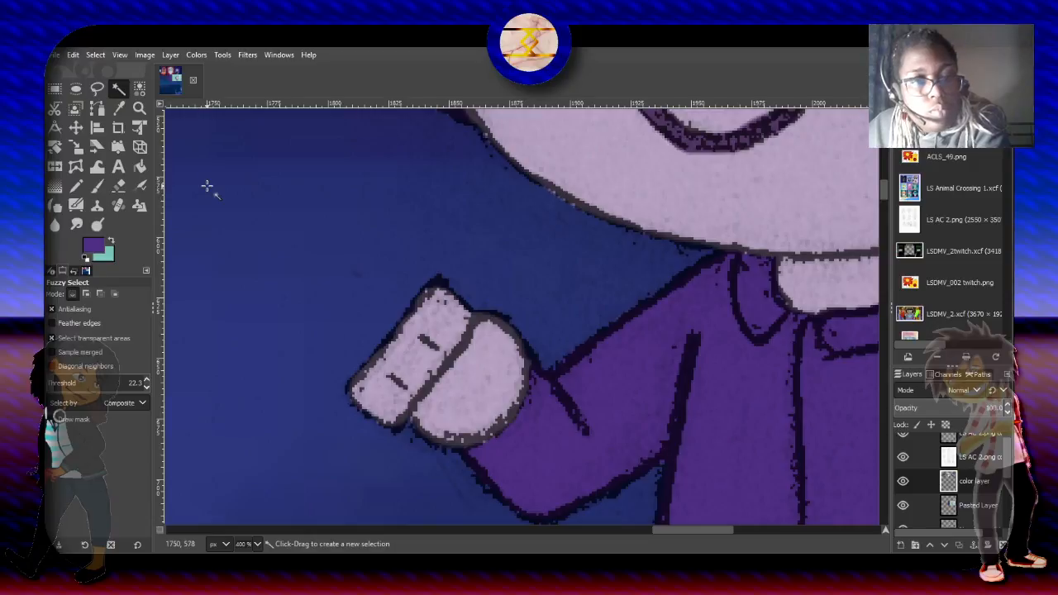
pyautogui.click(205, 189)
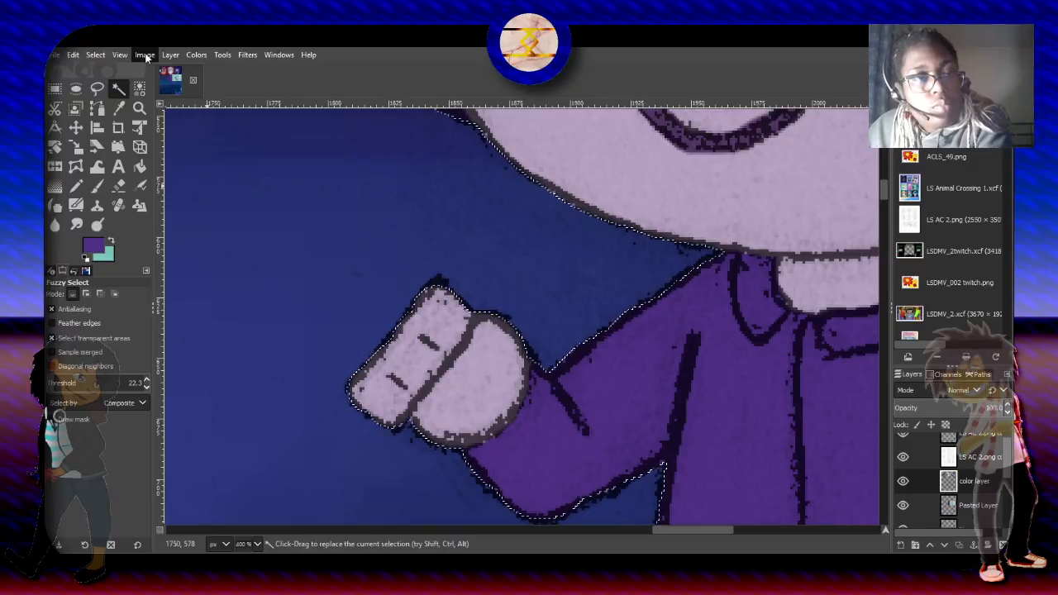
pyautogui.click(98, 54)
pyautogui.click(112, 108)
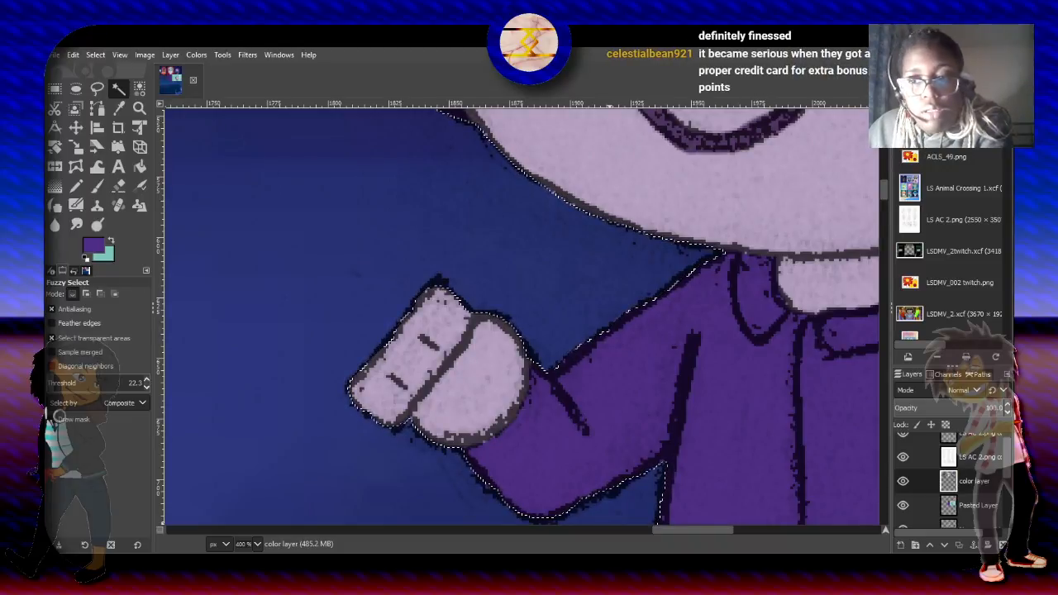
# - Intersect the selection with a polygonal Free Select outline around the small rectangular item in the raised hand, following its edge against the hand
pyautogui.click(98, 89)
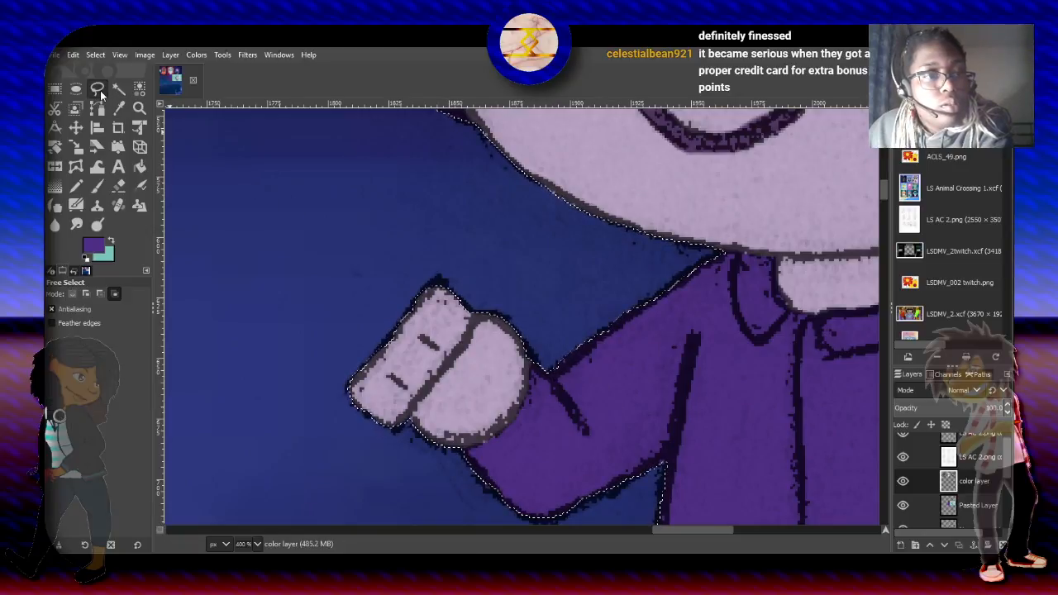
pyautogui.click(114, 294)
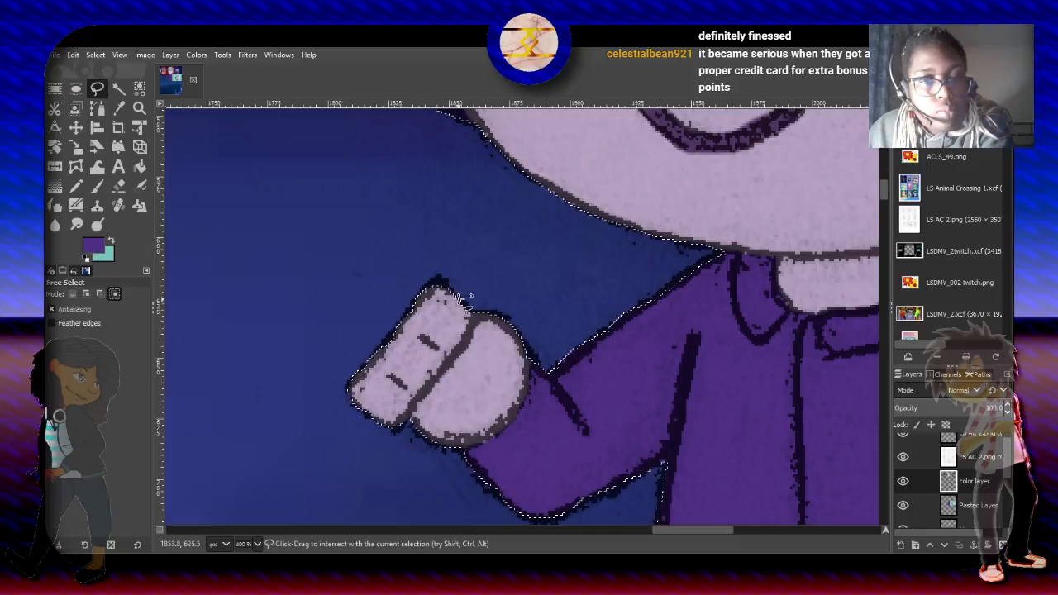
pyautogui.click(469, 306)
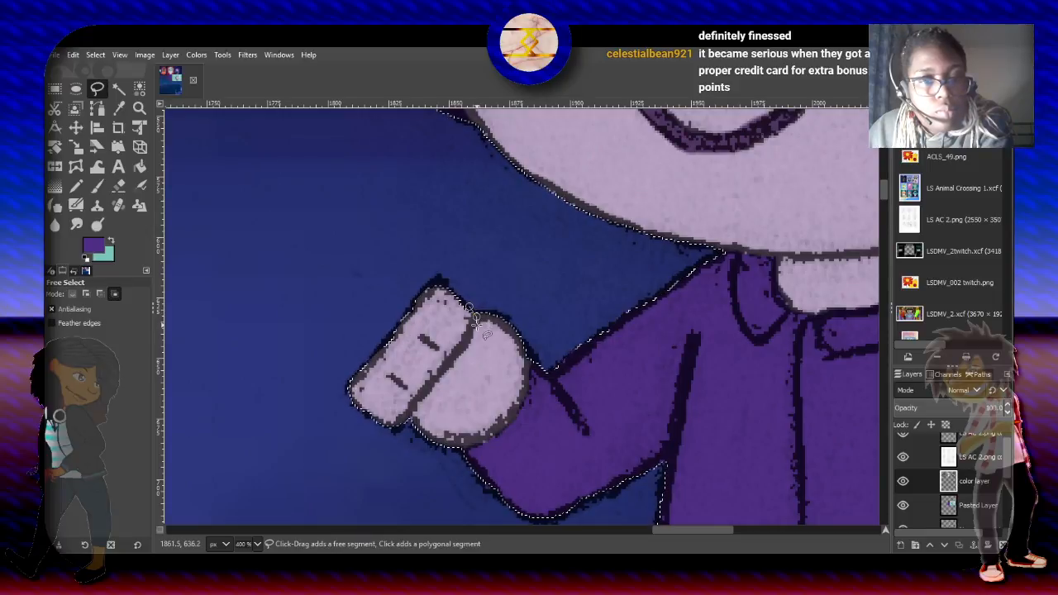
pyautogui.click(463, 351)
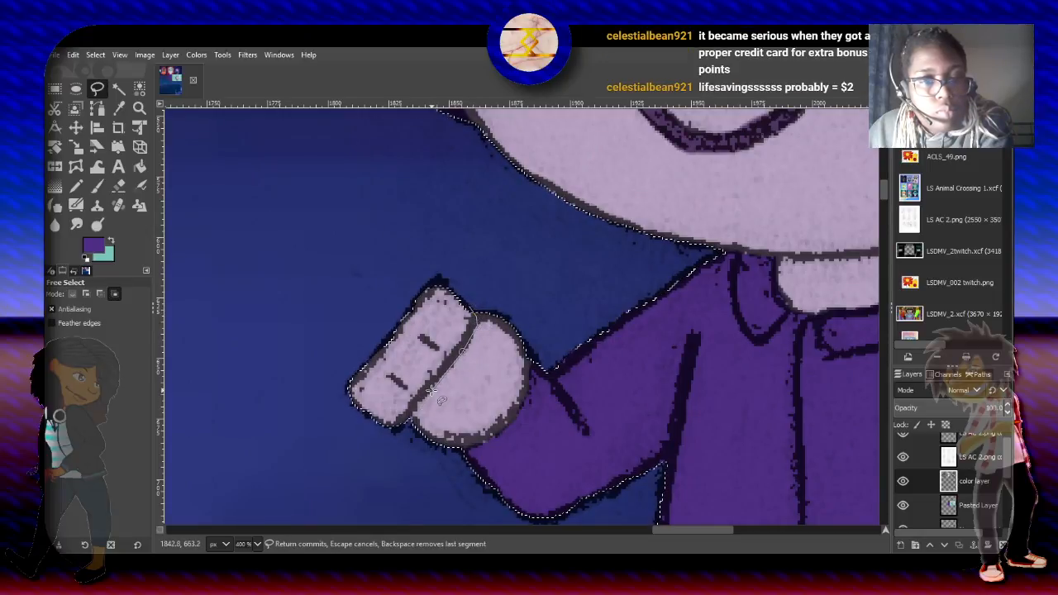
pyautogui.click(400, 428)
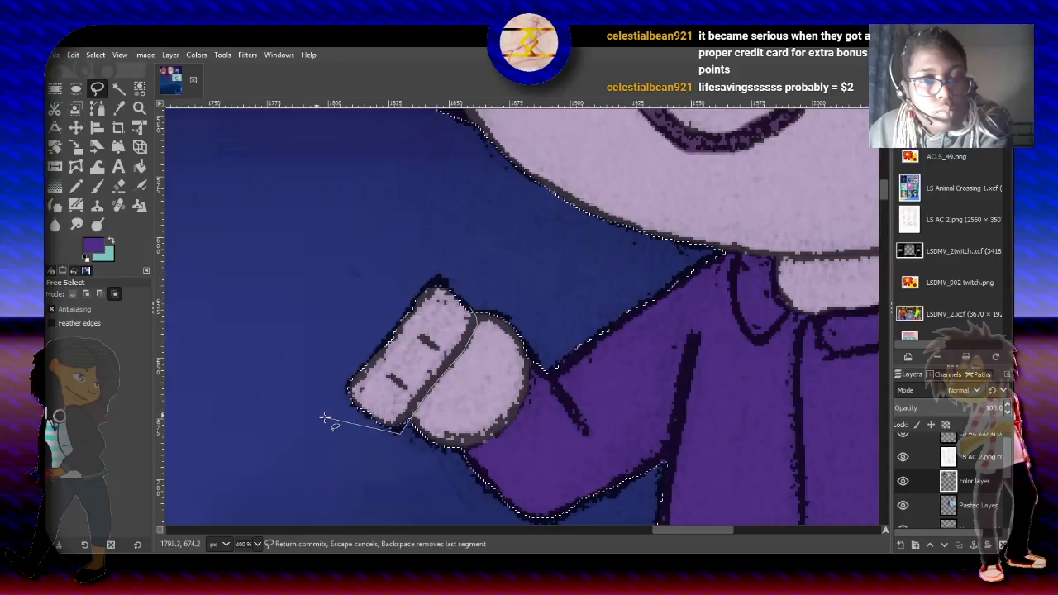
pyautogui.click(334, 417)
pyautogui.click(323, 326)
pyautogui.click(447, 254)
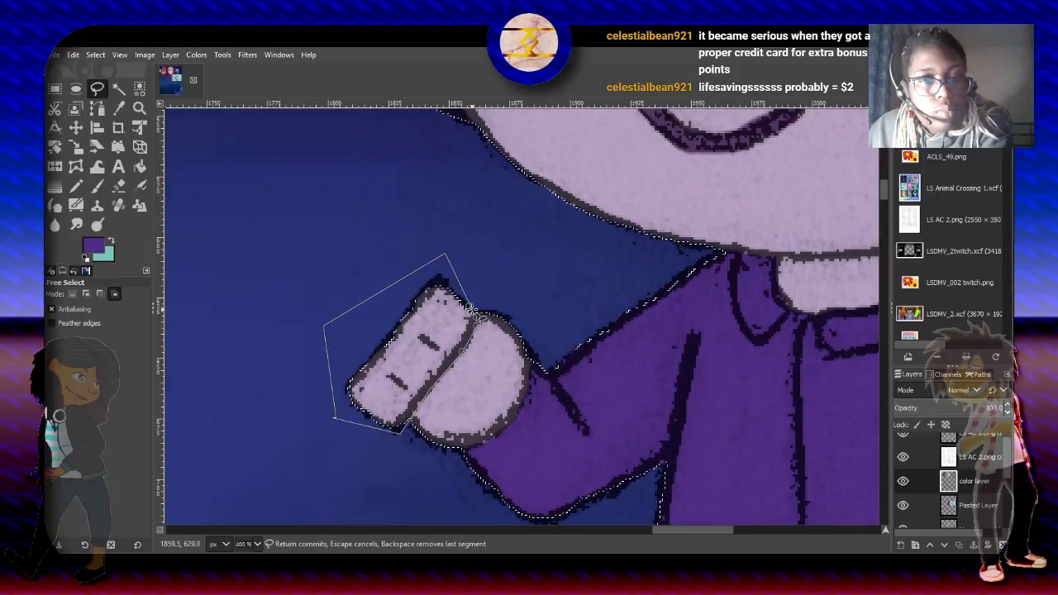
pyautogui.click(469, 306)
pyautogui.press('Return')
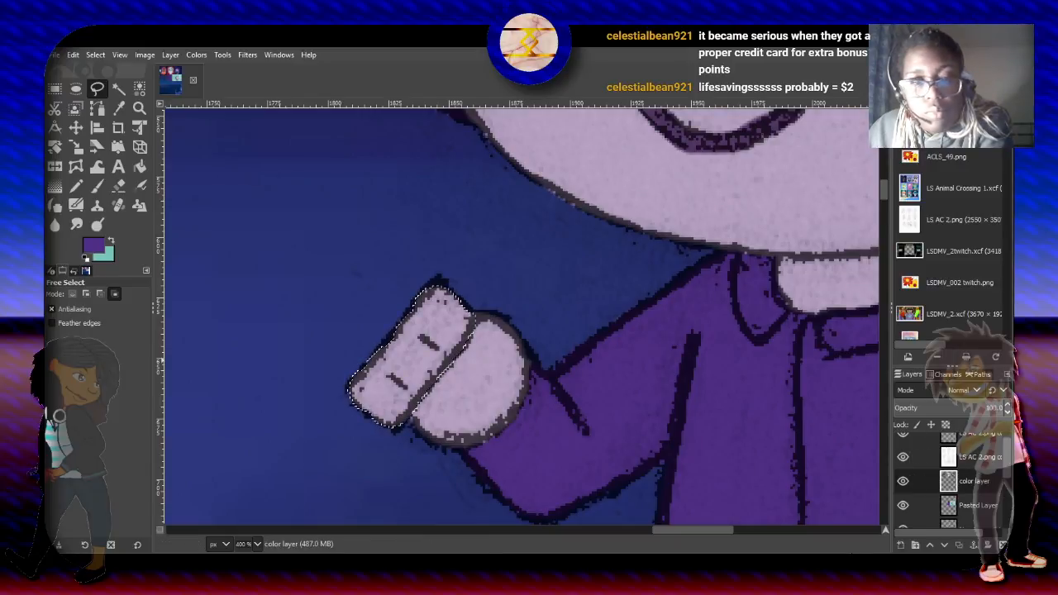
# - Swap the foreground and background colors, and change the teal foreground to a very pale mint
pyautogui.click(111, 240)
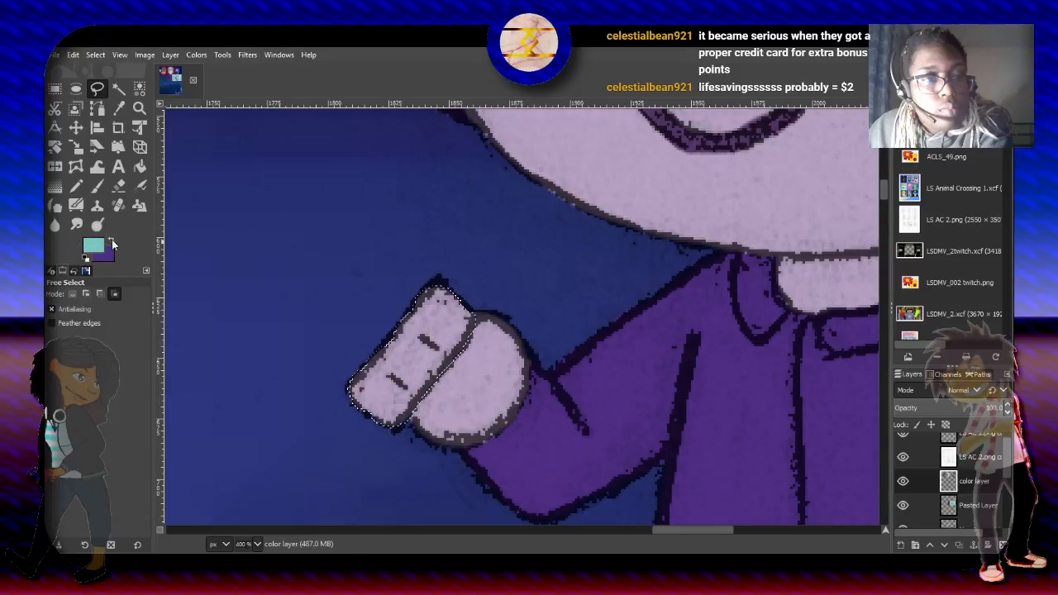
pyautogui.click(96, 246)
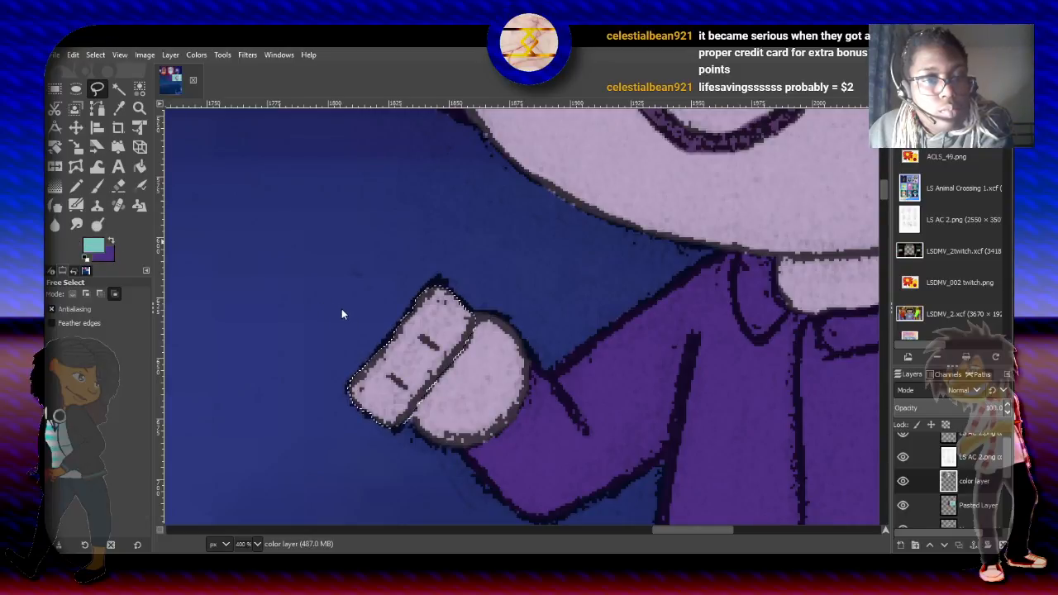
pyautogui.click(353, 310)
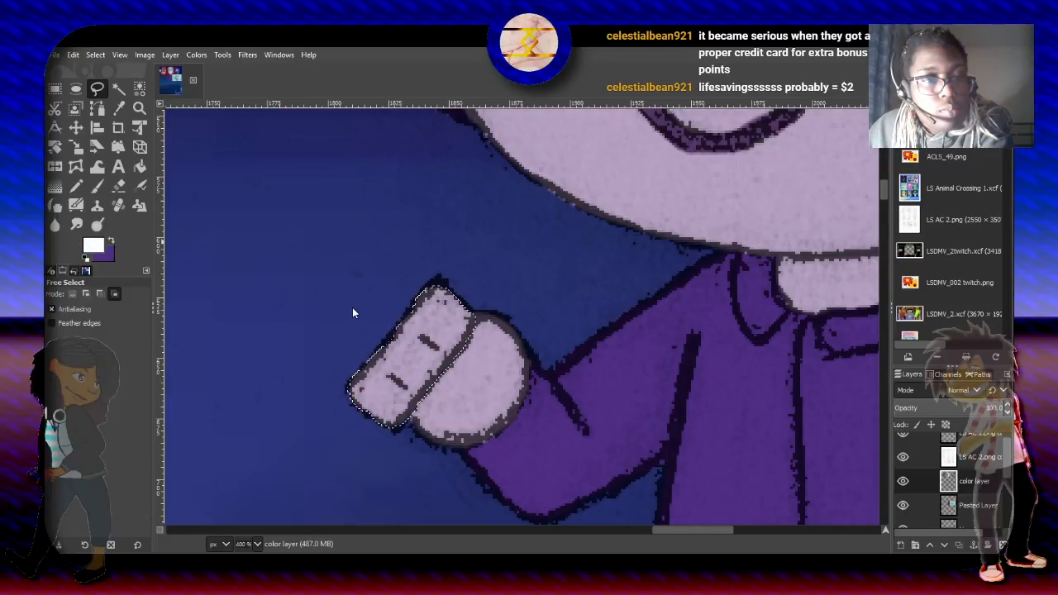
pyautogui.click(287, 313)
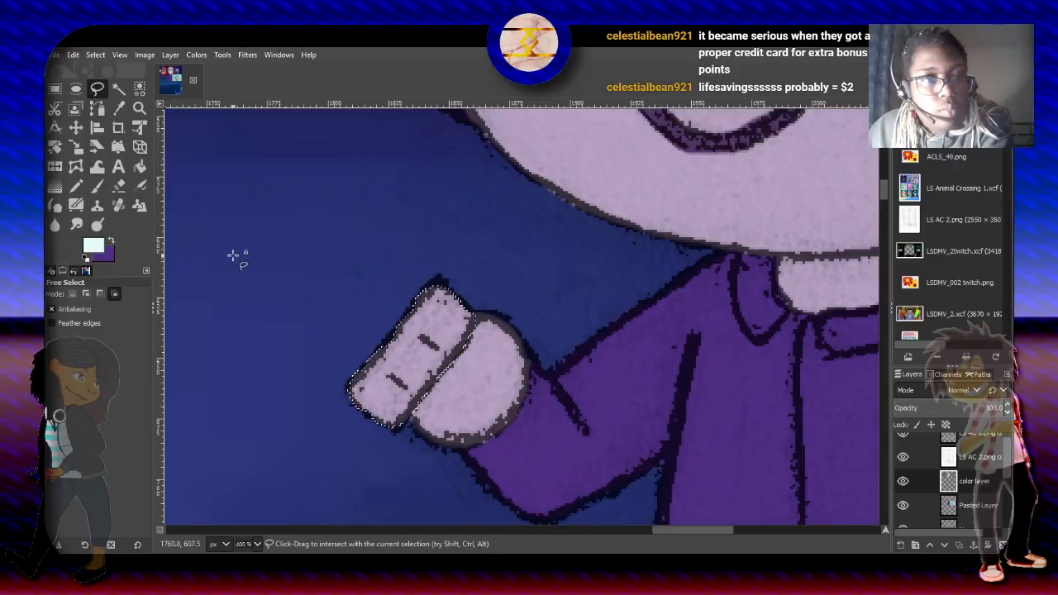
# - Fill the selected rectangular item with the pale mint foreground color using Bucket Fill in Normal mode at 100 opacity
pyautogui.click(139, 166)
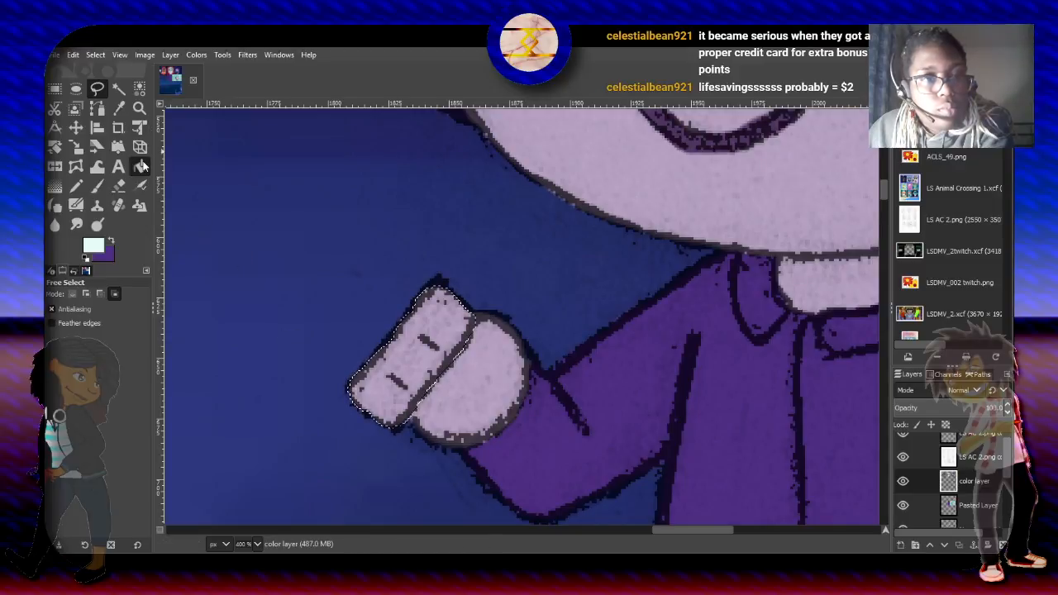
pyautogui.click(439, 303)
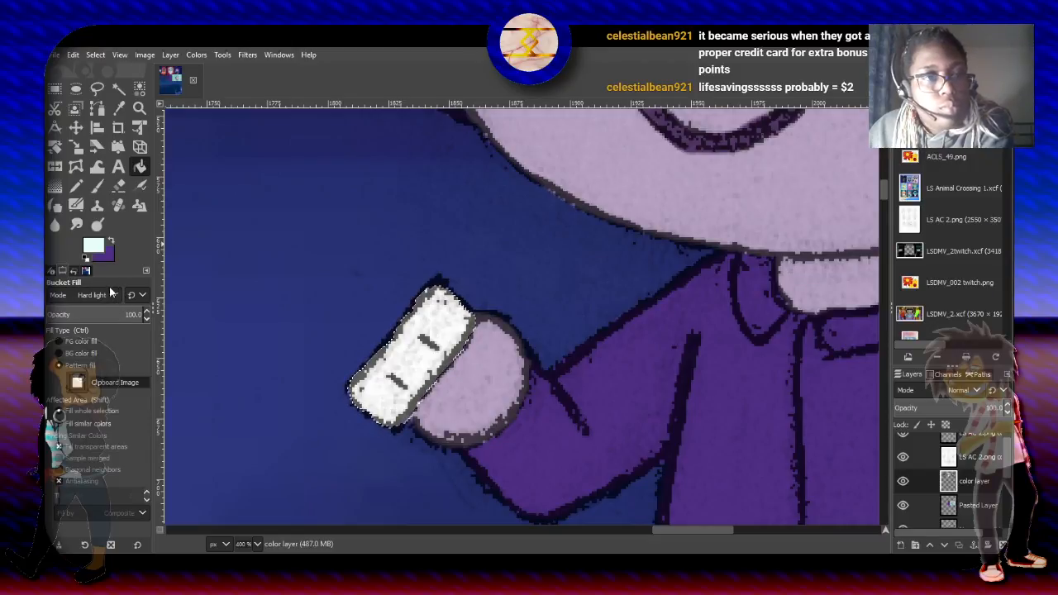
pyautogui.click(109, 63)
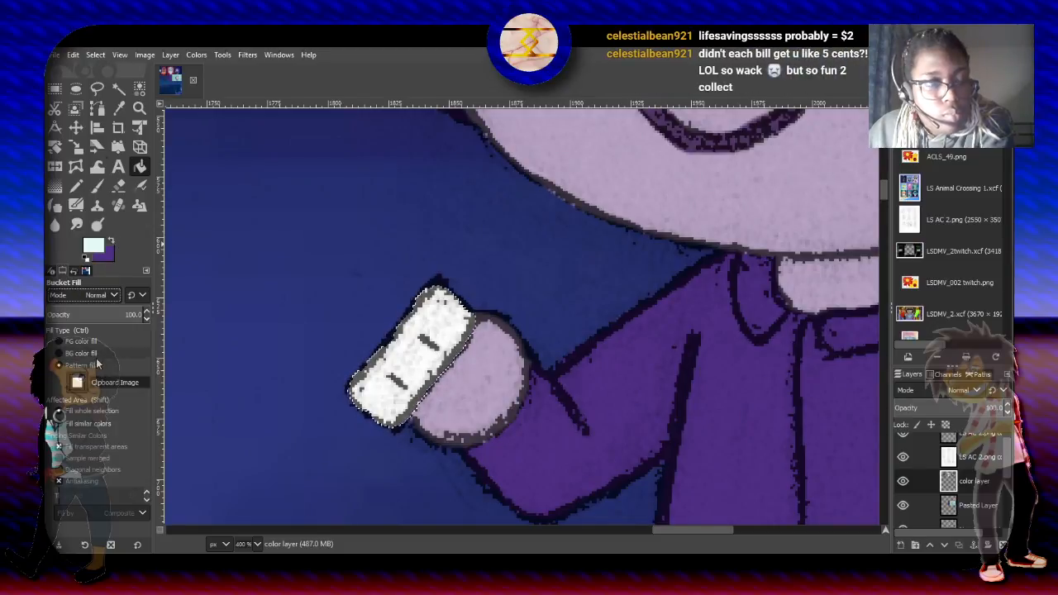
pyautogui.click(93, 340)
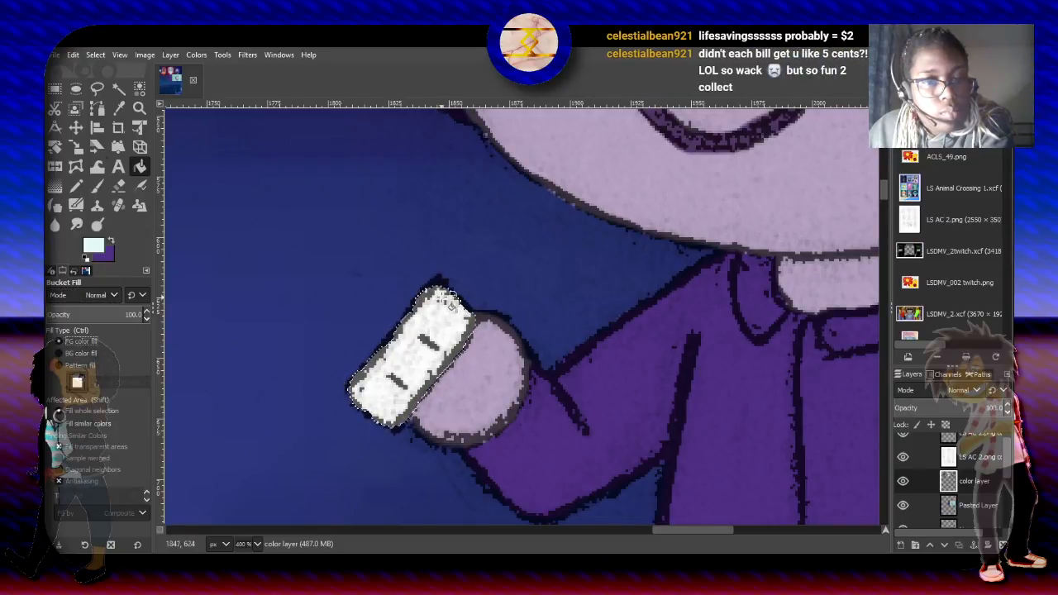
pyautogui.click(435, 316)
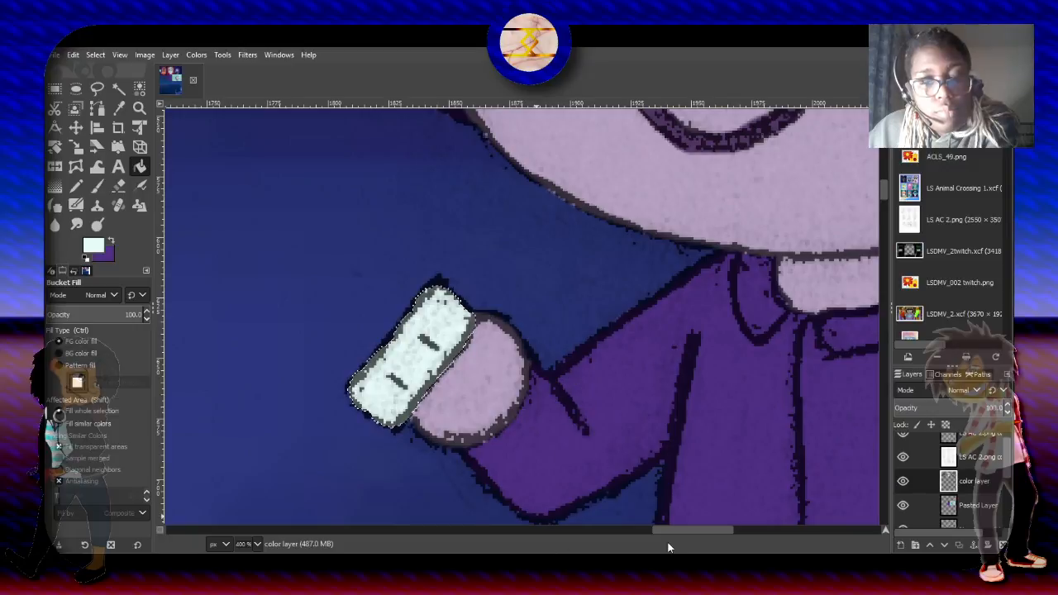
# - Swap the foreground and background colors, and change the purple foreground to teal
pyautogui.moveTo(663, 531)
pyautogui.mouseDown()
pyautogui.moveTo(676, 531)
pyautogui.moveTo(665, 533)
pyautogui.mouseUp()
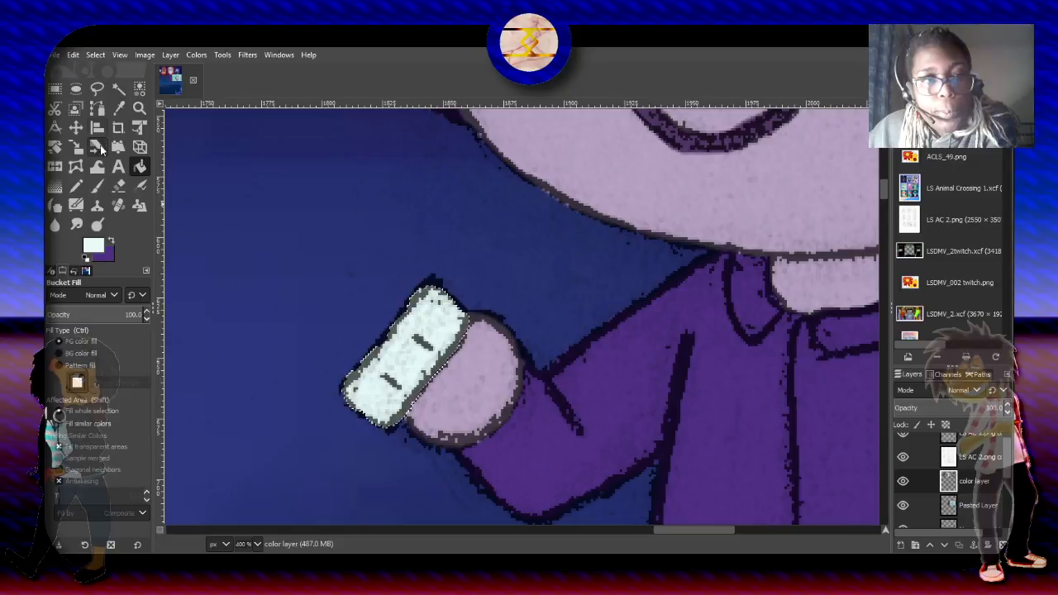
pyautogui.press('x')
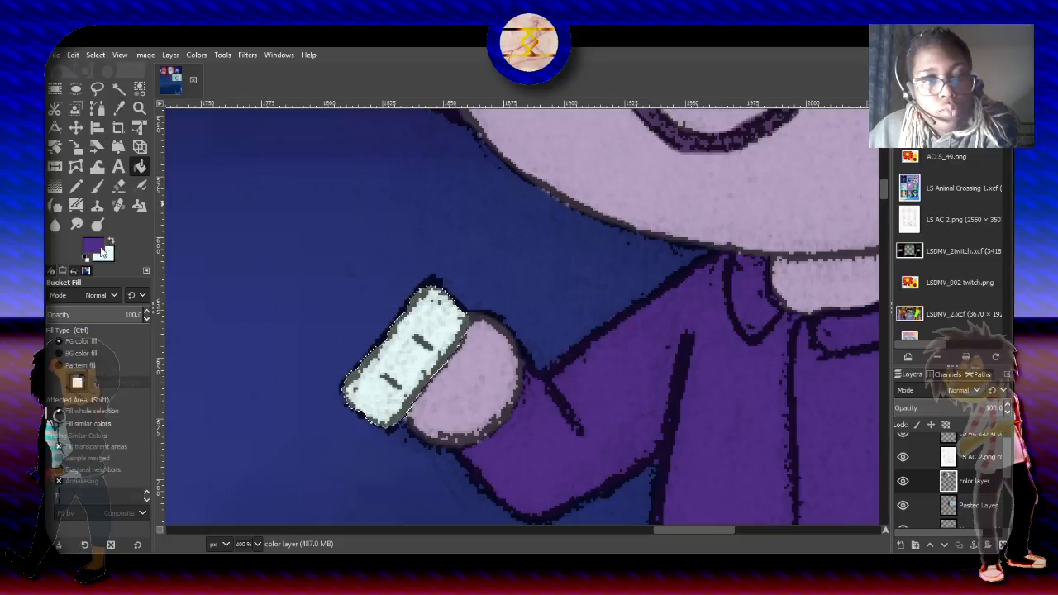
pyautogui.click(103, 250)
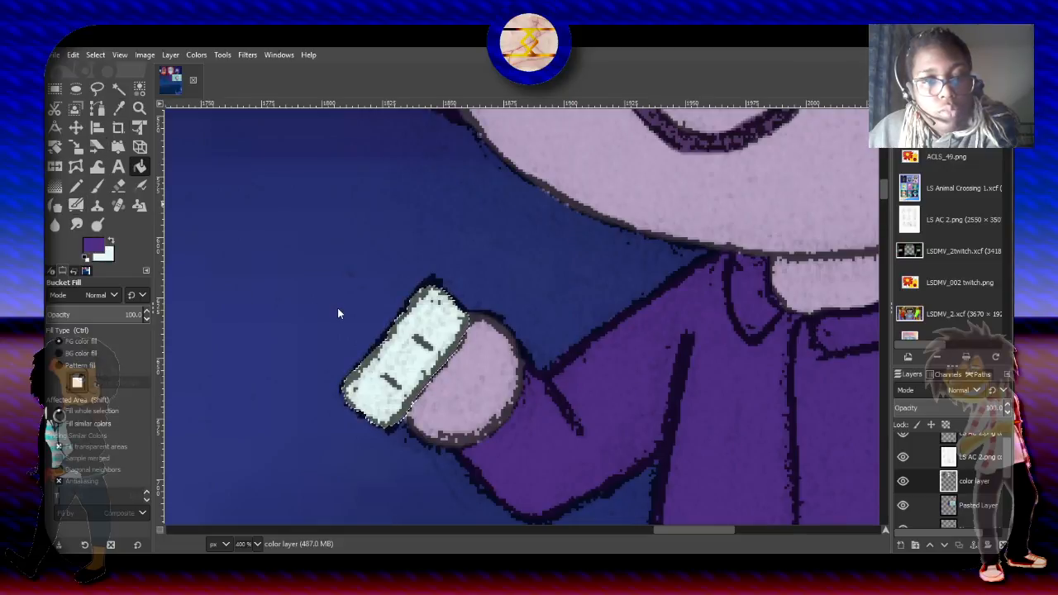
pyautogui.click(337, 307)
pyautogui.click(282, 356)
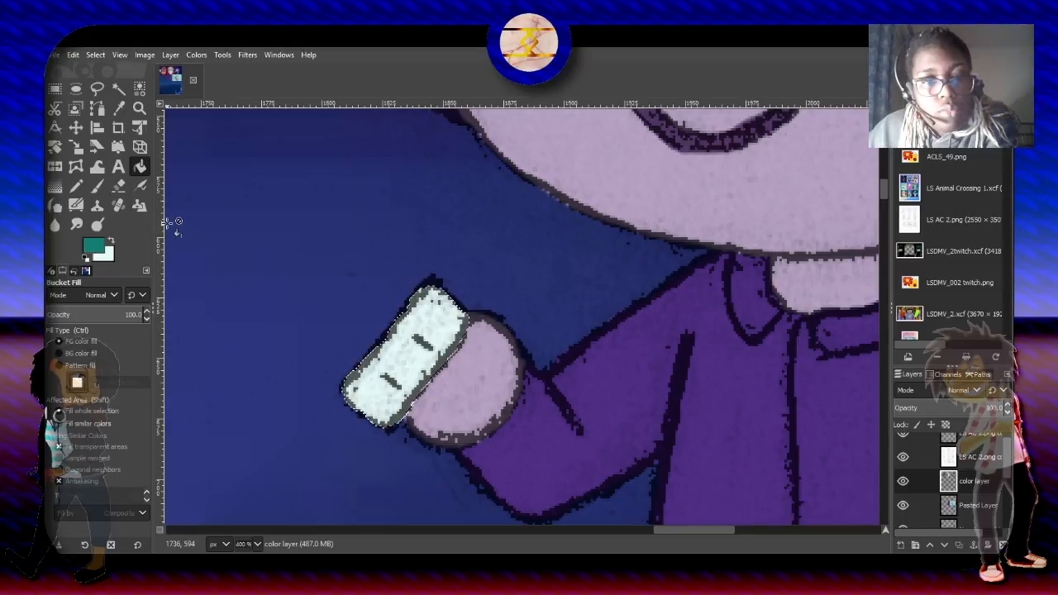
# - Fill the selected rectangular item with a Bi-linear Pastels gradient along its length at 74.4 opacity in Normal mode
pyautogui.click(54, 185)
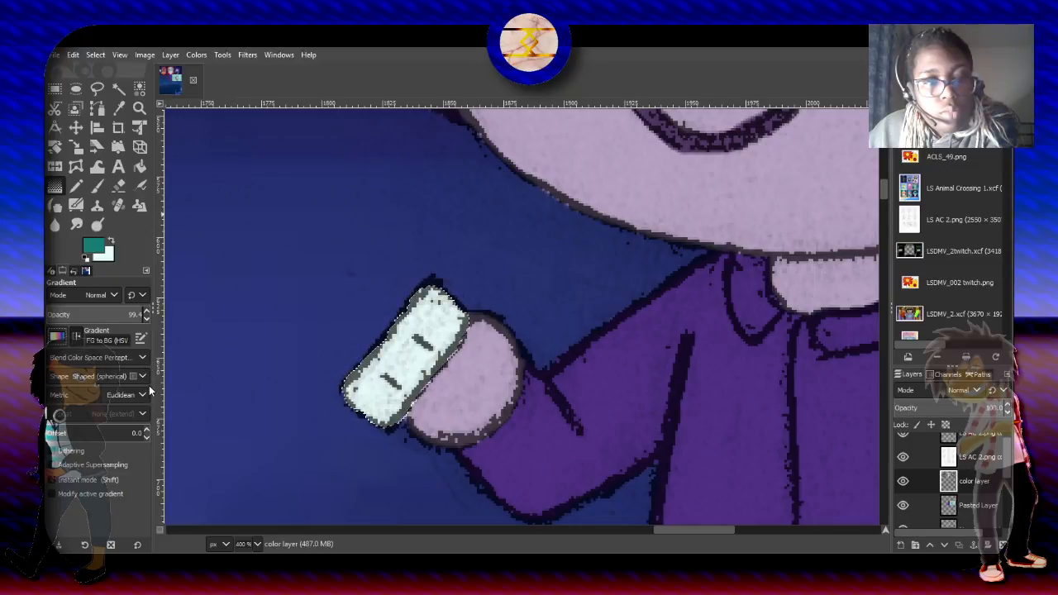
pyautogui.click(114, 433)
pyautogui.moveTo(343, 390); pyautogui.dragTo(466, 320)
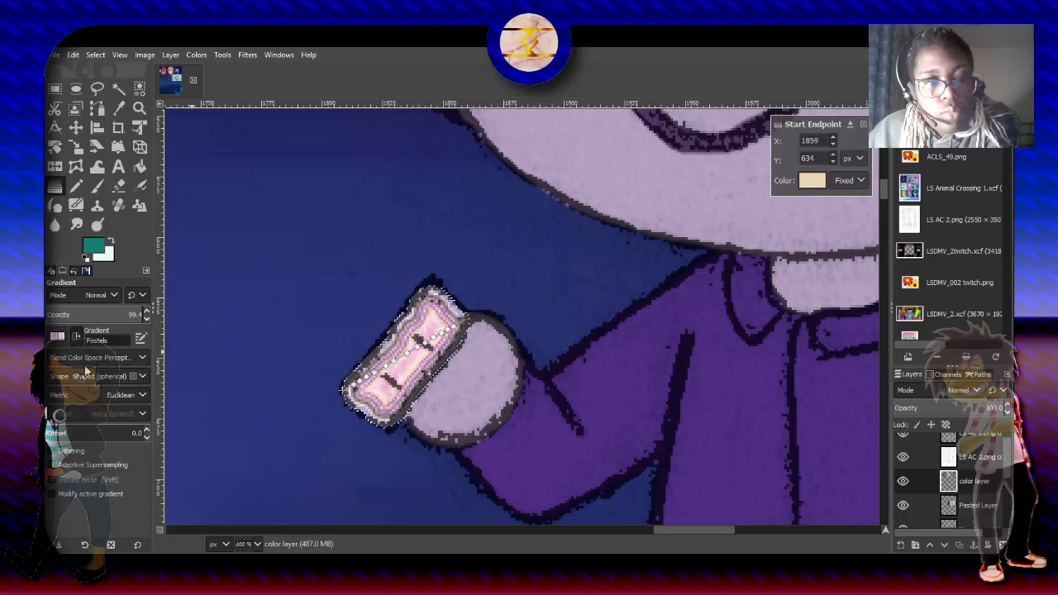
pyautogui.click(102, 280)
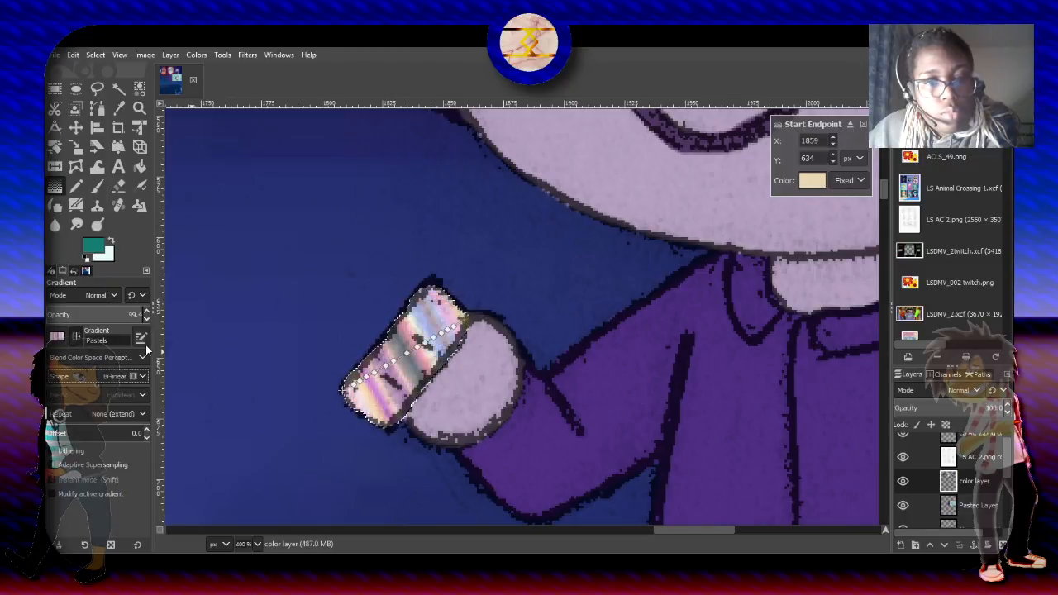
pyautogui.moveTo(112, 316); pyautogui.dragTo(170, 313)
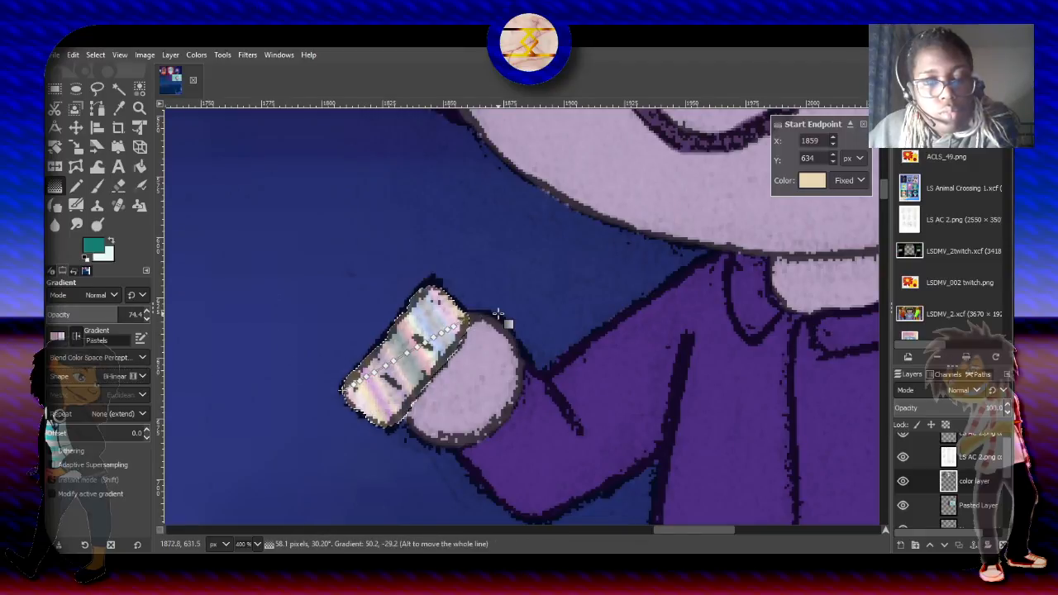
pyautogui.press('Return')
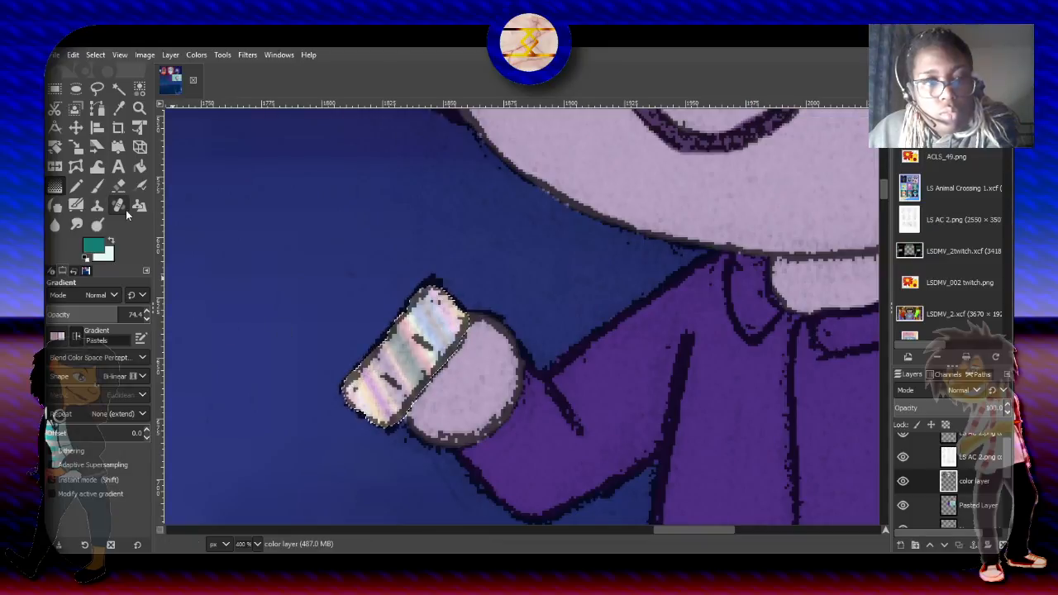
# - Intersect the selection with a polygonal Free Select outline of an H-like shape in the lower third of the rectangular item
pyautogui.click(119, 168)
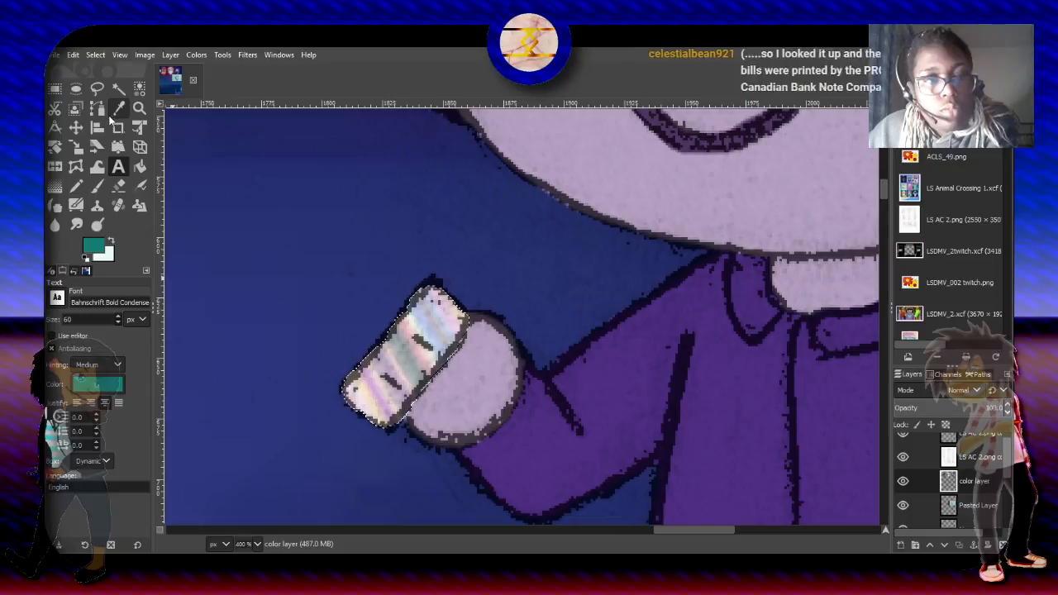
pyautogui.click(97, 88)
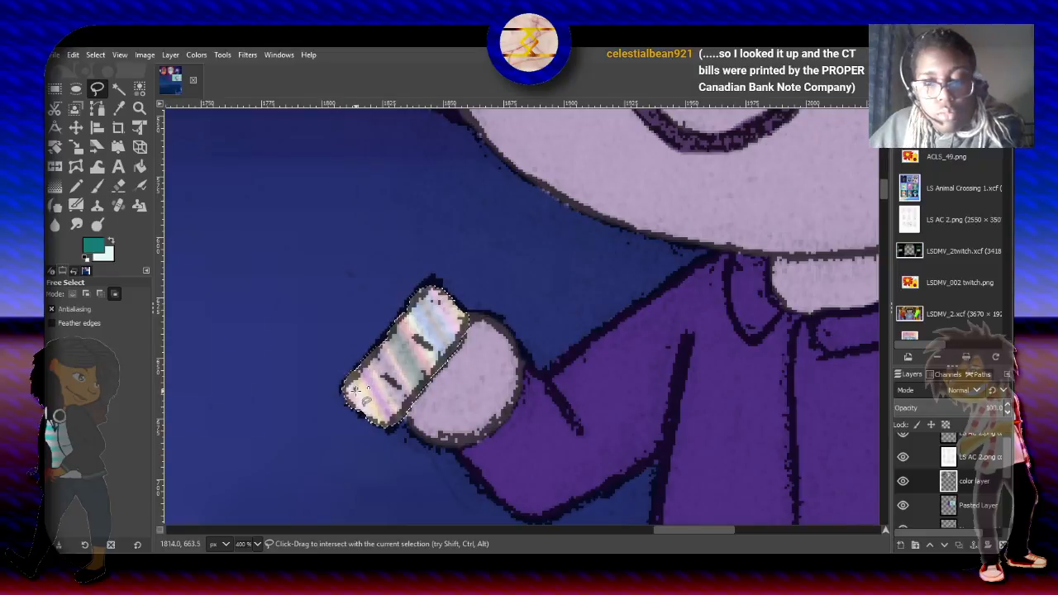
pyautogui.scroll(3, 364, 399)
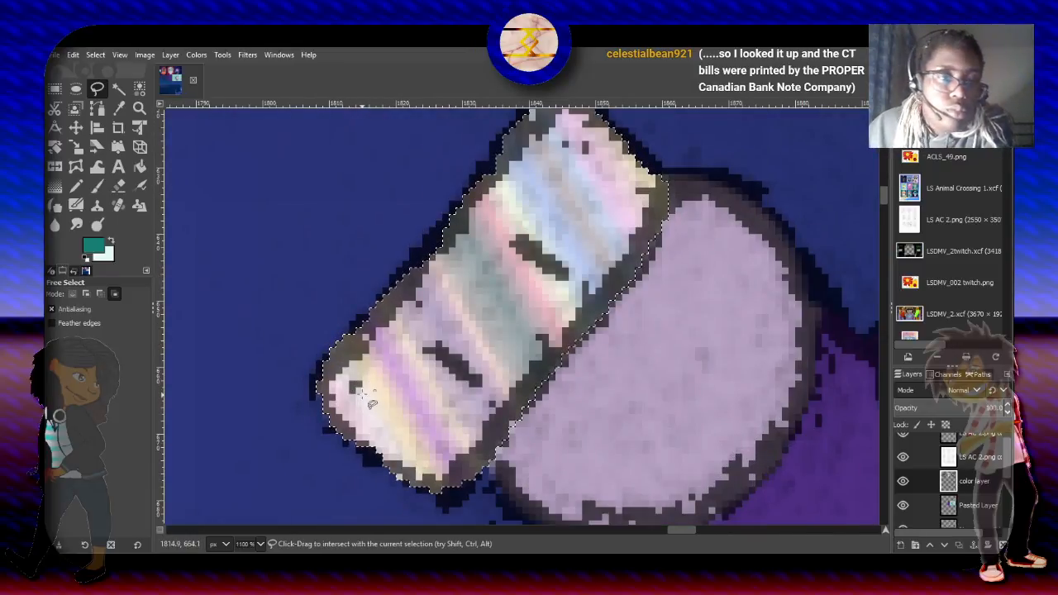
pyautogui.click(357, 388)
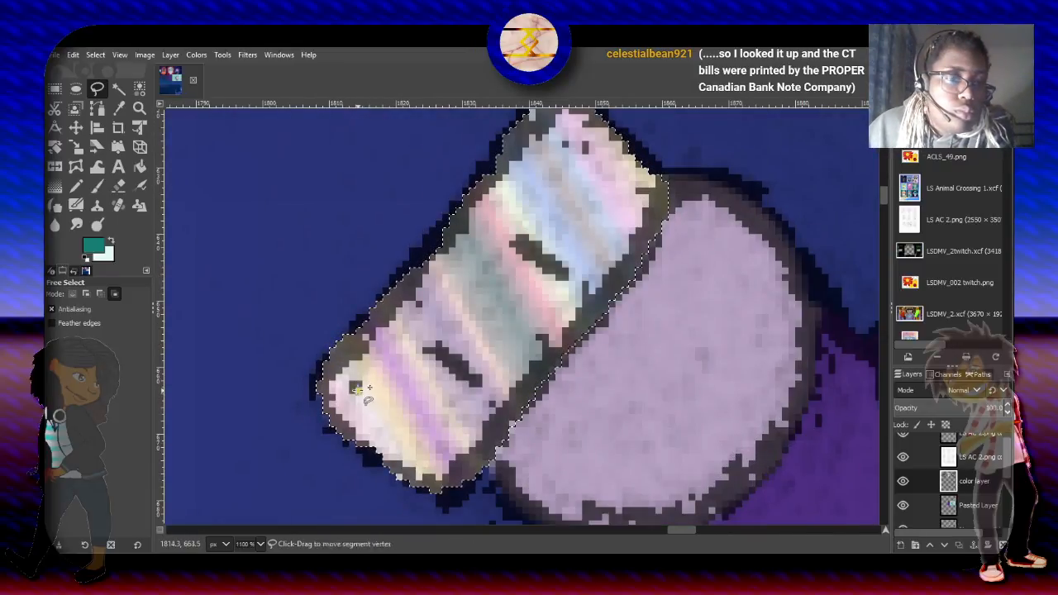
pyautogui.click(403, 412)
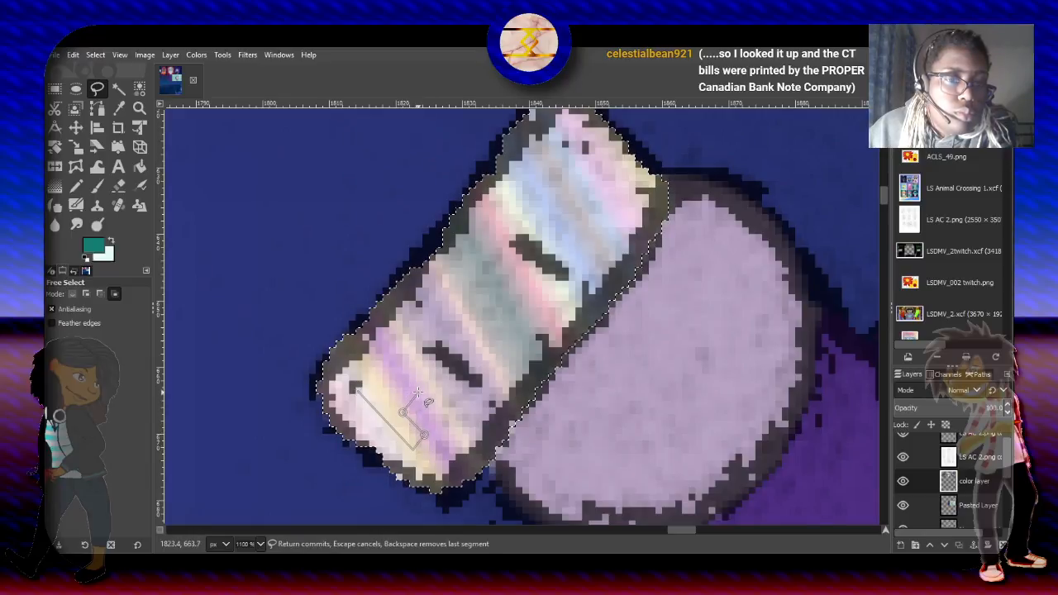
pyautogui.click(420, 390)
pyautogui.click(441, 418)
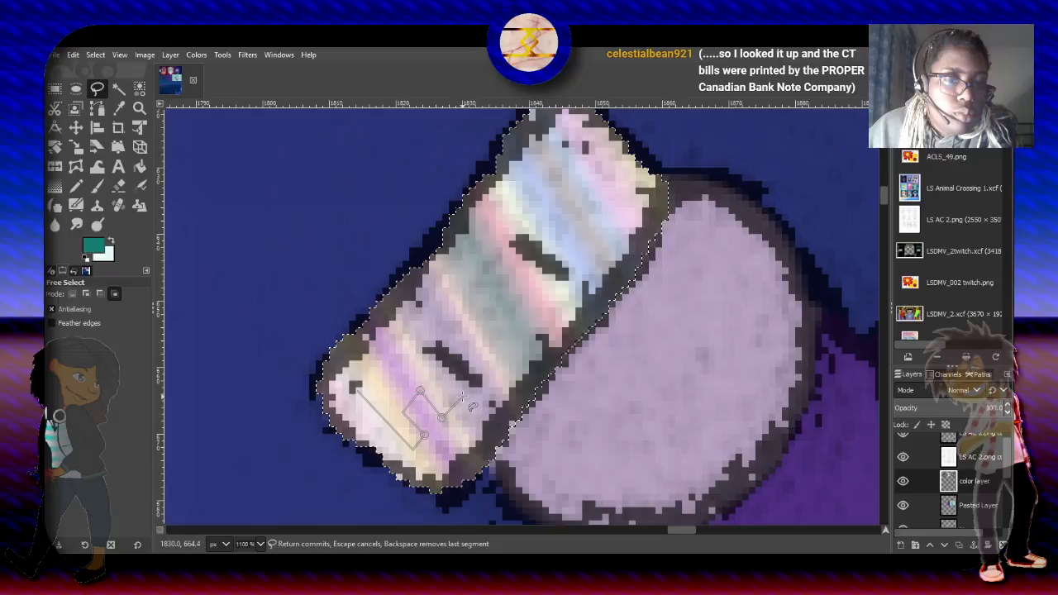
pyautogui.click(462, 394)
pyautogui.click(396, 338)
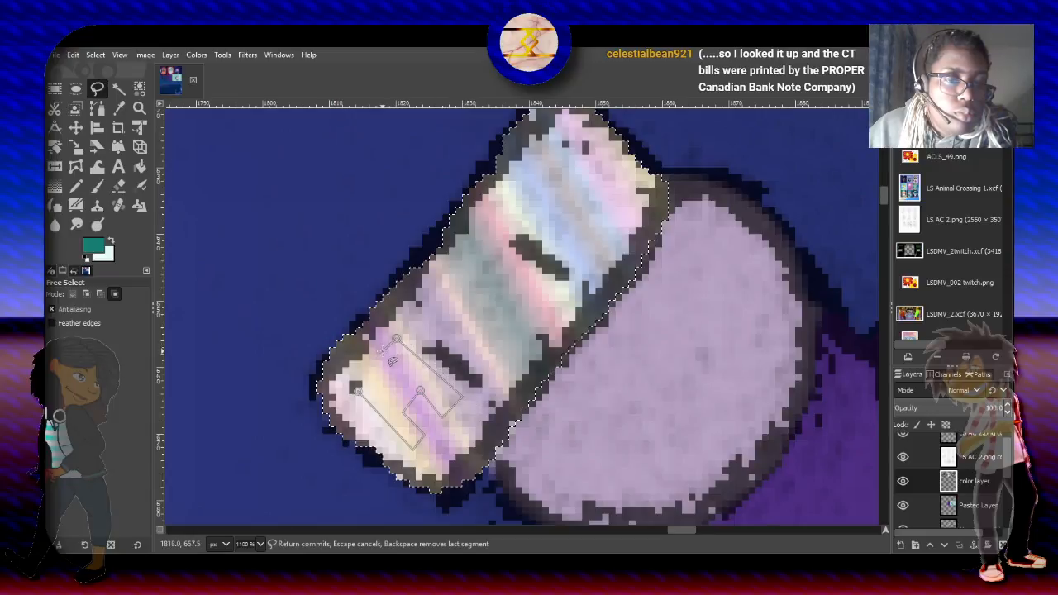
pyautogui.click(383, 348)
pyautogui.click(406, 375)
pyautogui.click(392, 392)
pyautogui.click(362, 369)
pyautogui.click(353, 383)
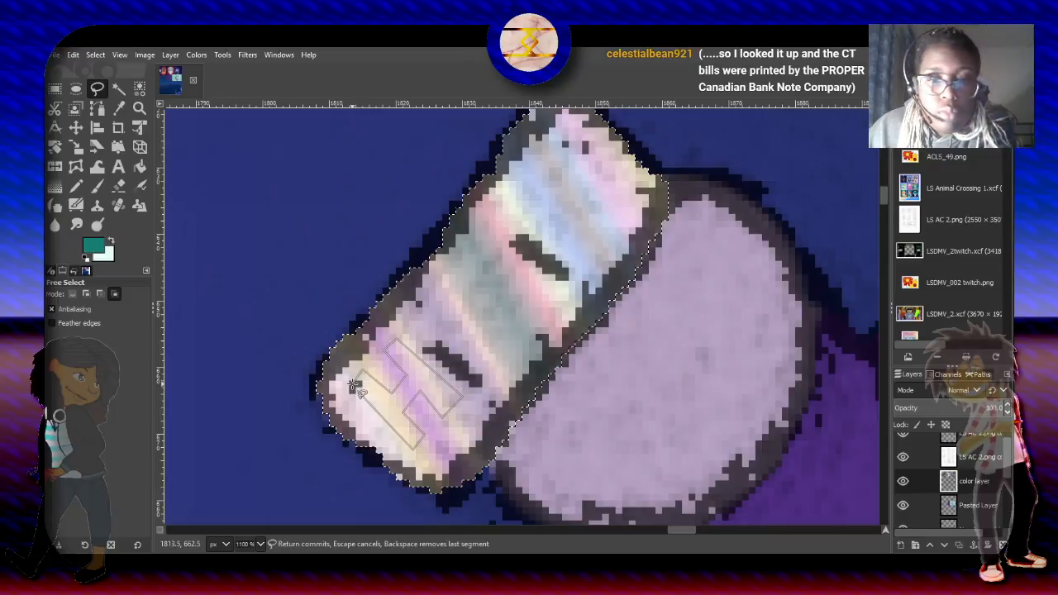
pyautogui.press('Return')
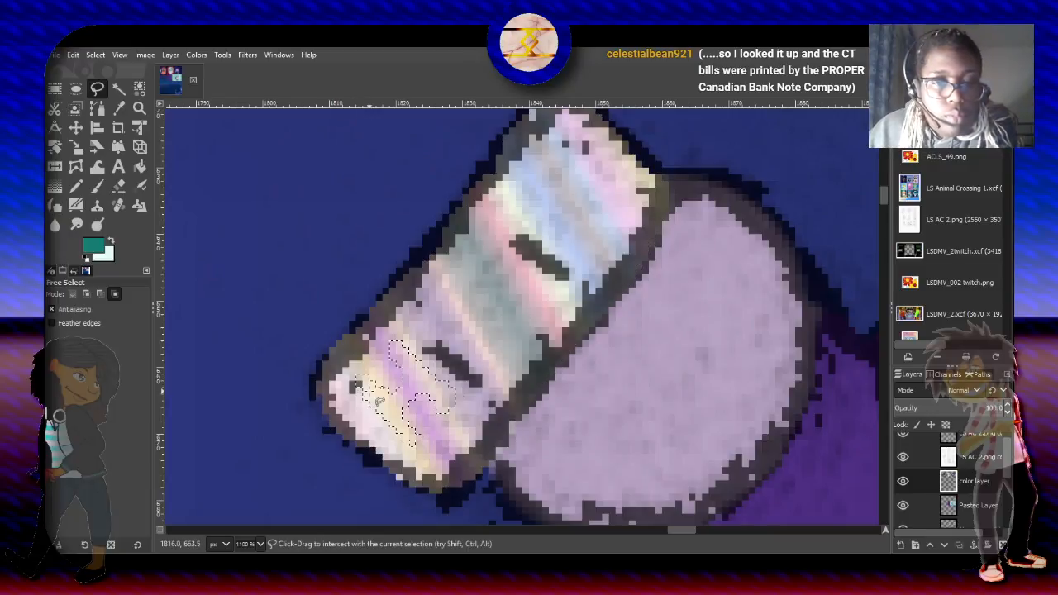
# - Add a polygonal Y-like shape in the middle third of the item to the selection with Free Select
pyautogui.click(86, 294)
pyautogui.click(428, 317)
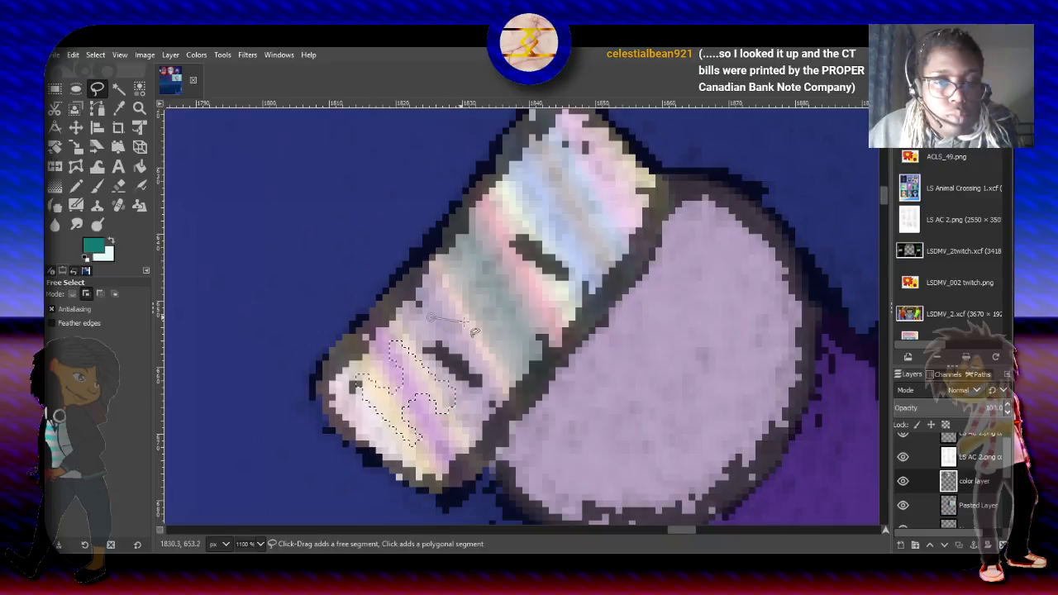
pyautogui.click(477, 317)
pyautogui.click(521, 338)
pyautogui.click(498, 309)
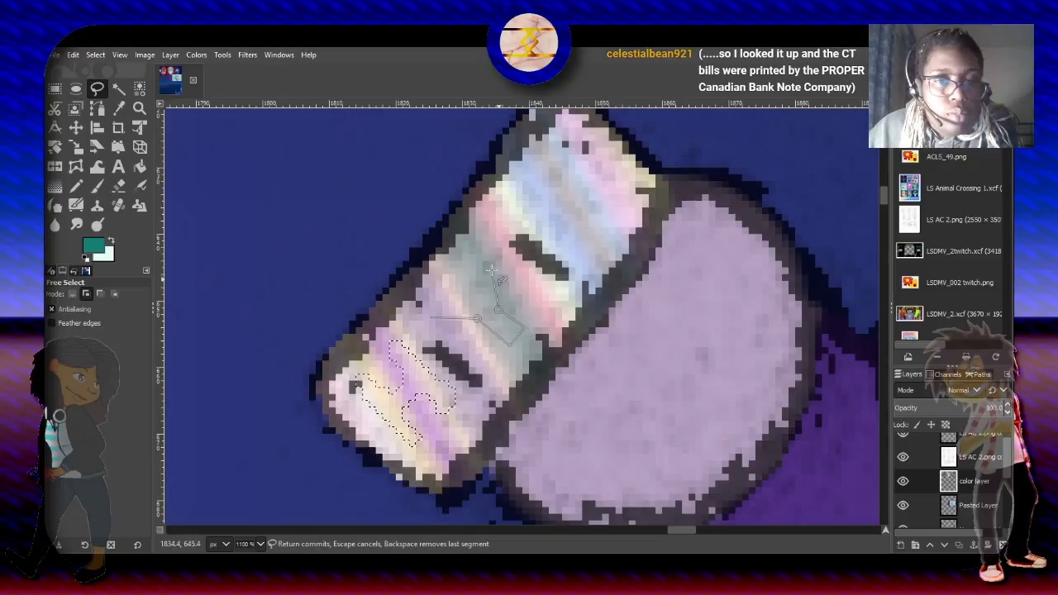
pyautogui.click(475, 243)
pyautogui.click(460, 264)
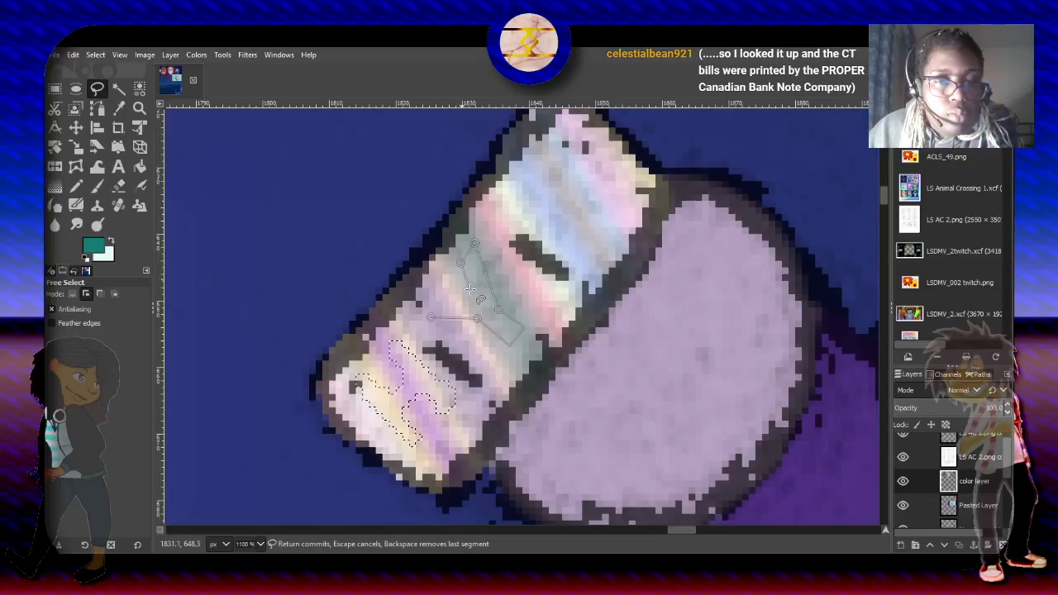
pyautogui.click(472, 296)
pyautogui.click(434, 294)
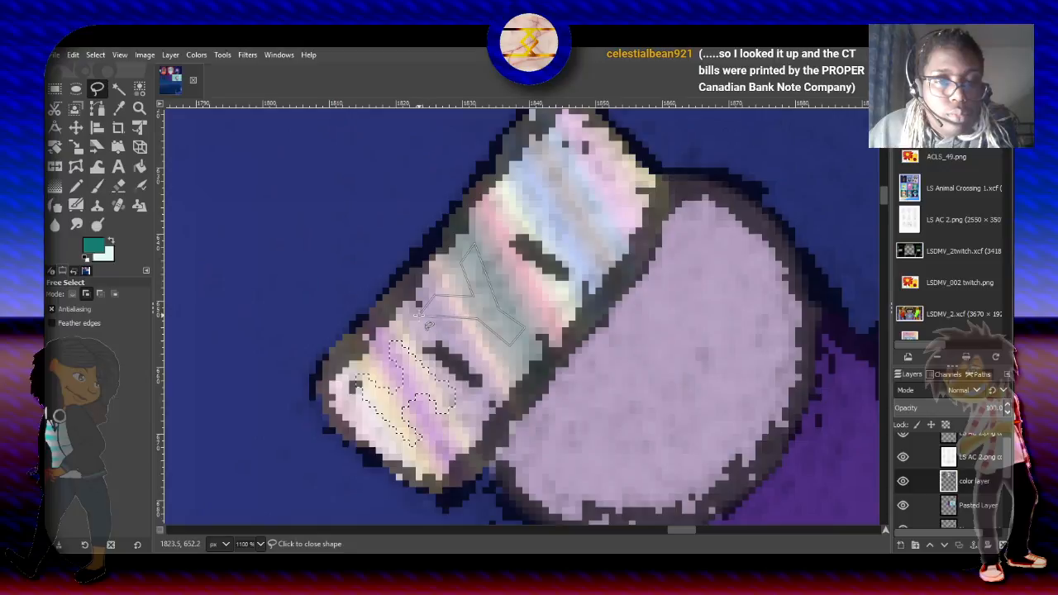
pyautogui.click(419, 315)
pyautogui.press('Return')
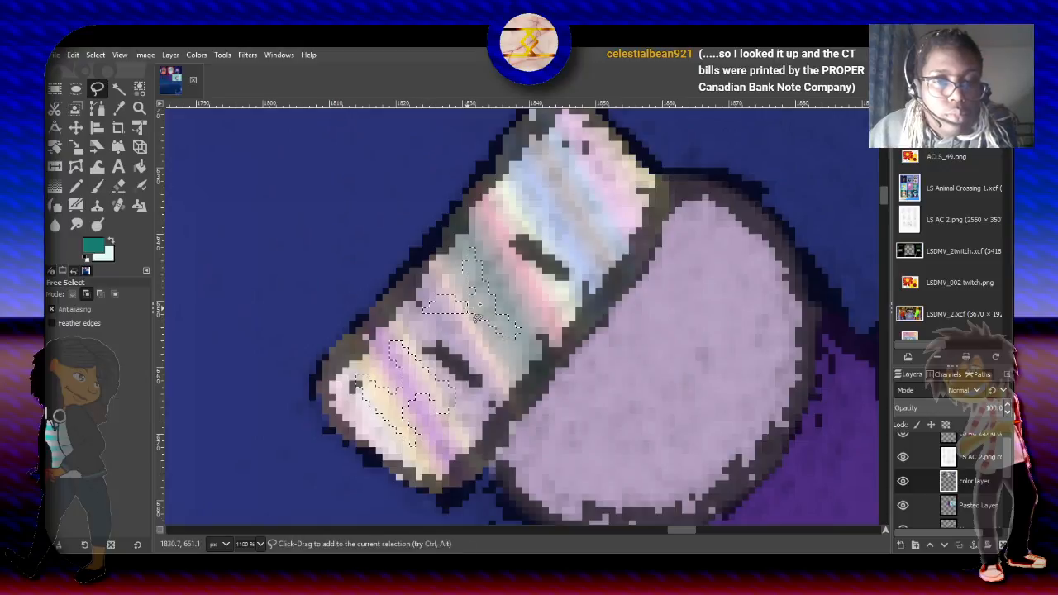
# - Add a rounded D-like outline in the upper third of the item to the selection with Free Select
pyautogui.click(509, 198)
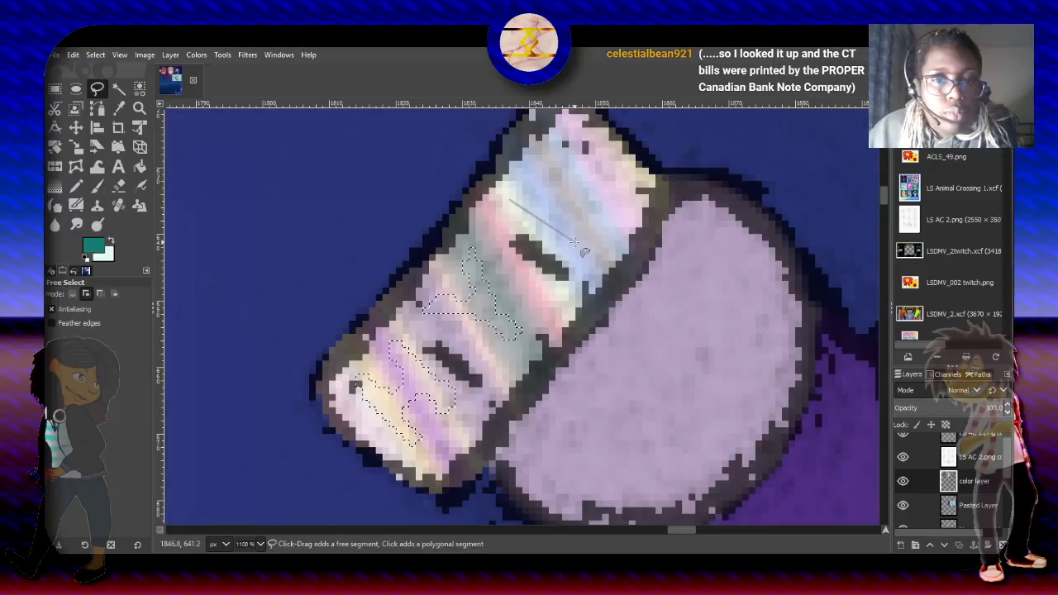
pyautogui.click(584, 256)
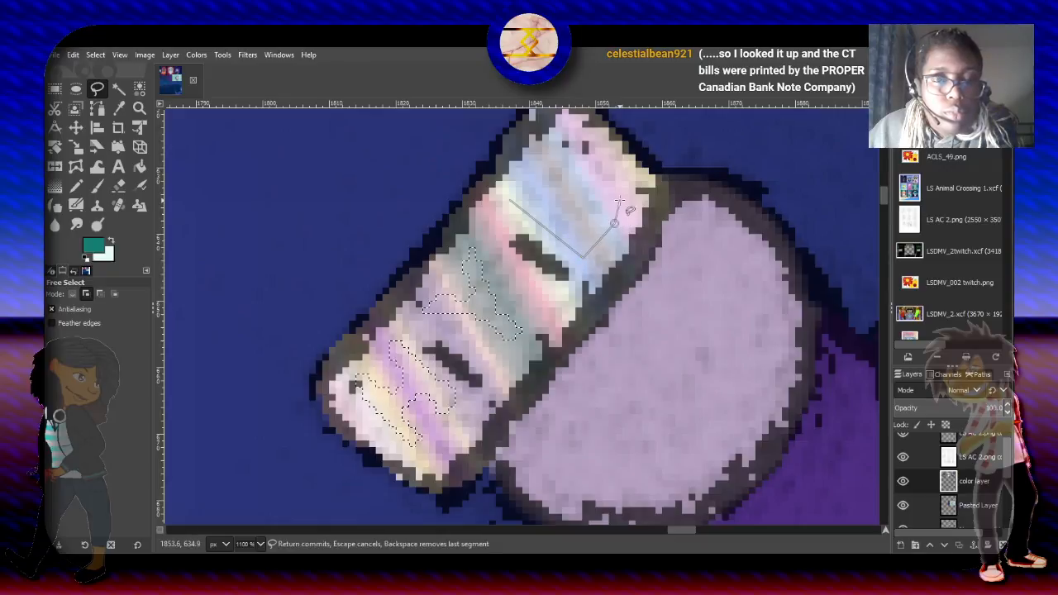
pyautogui.click(622, 199)
pyautogui.click(617, 173)
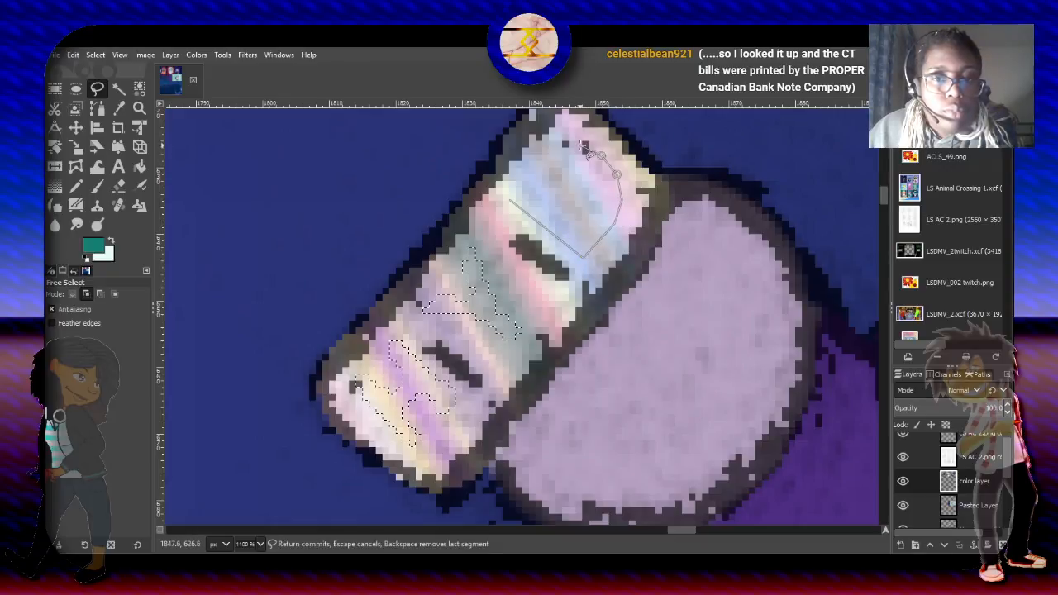
pyautogui.click(587, 145)
pyautogui.click(564, 142)
pyautogui.click(542, 149)
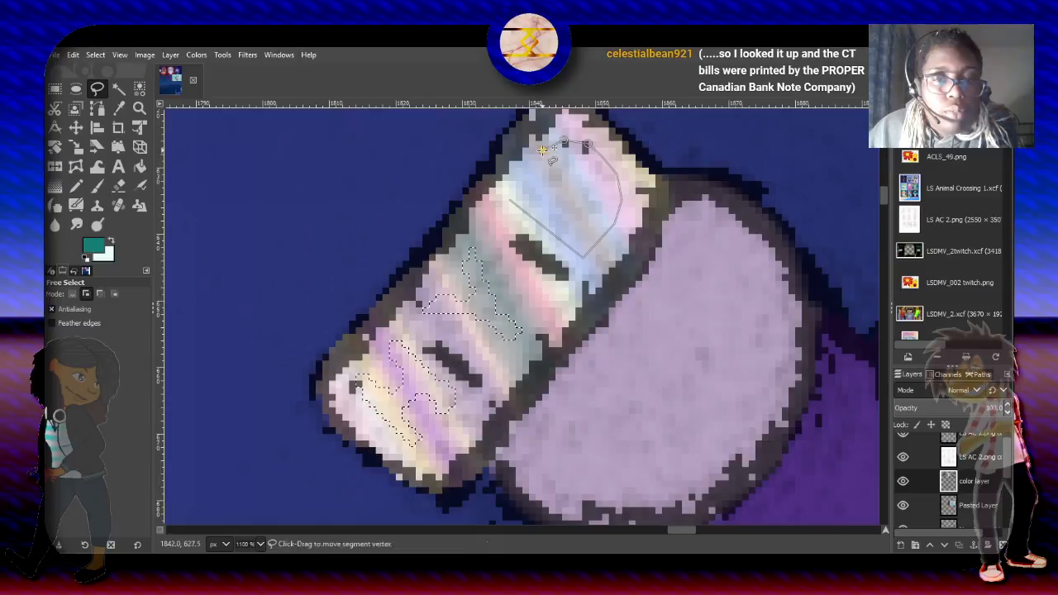
pyautogui.click(521, 169)
pyautogui.click(511, 184)
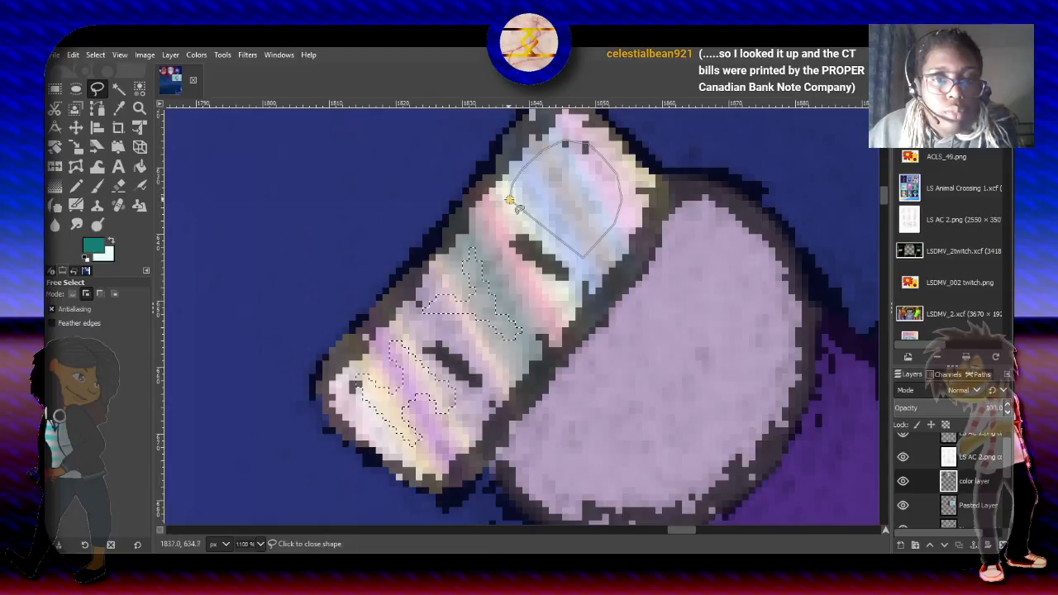
pyautogui.click(503, 196)
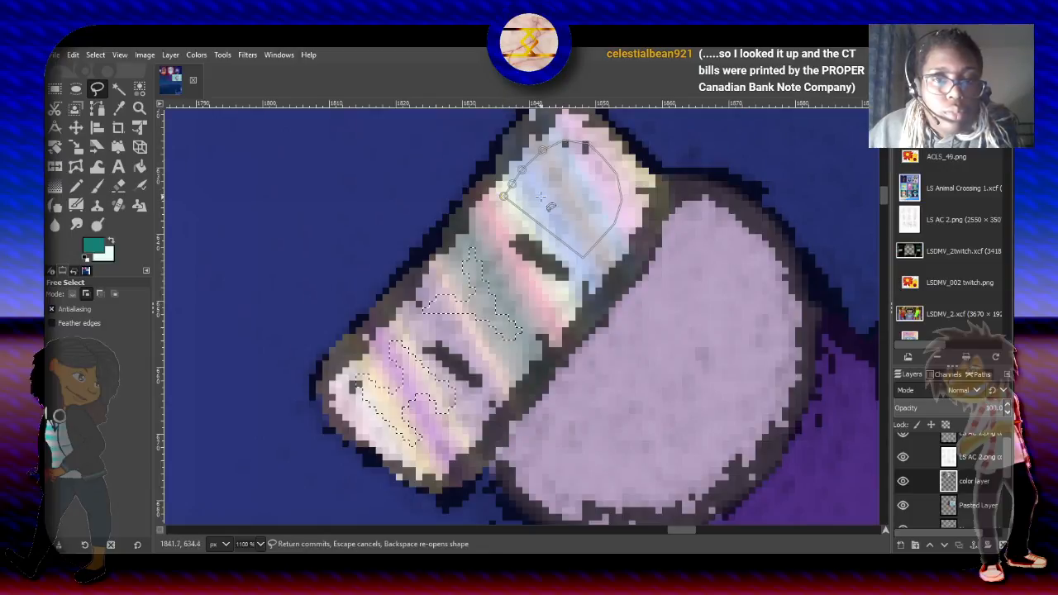
pyautogui.press('Return')
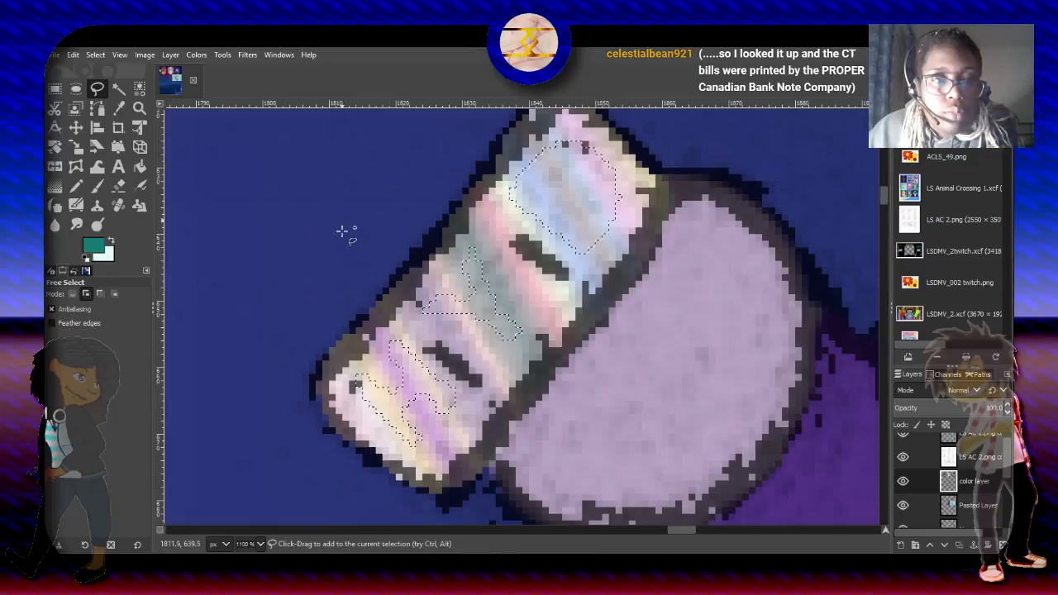
# - Subtract a smaller polygonal area inside the rounded D-like shape from the selection to form its hole
pyautogui.click(100, 294)
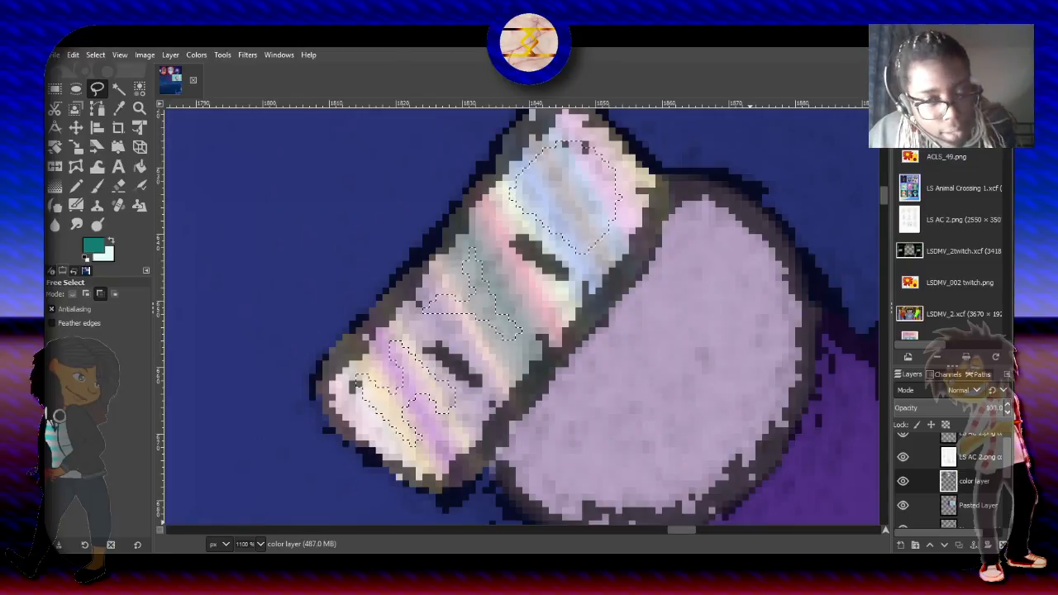
pyautogui.click(541, 189)
pyautogui.click(580, 222)
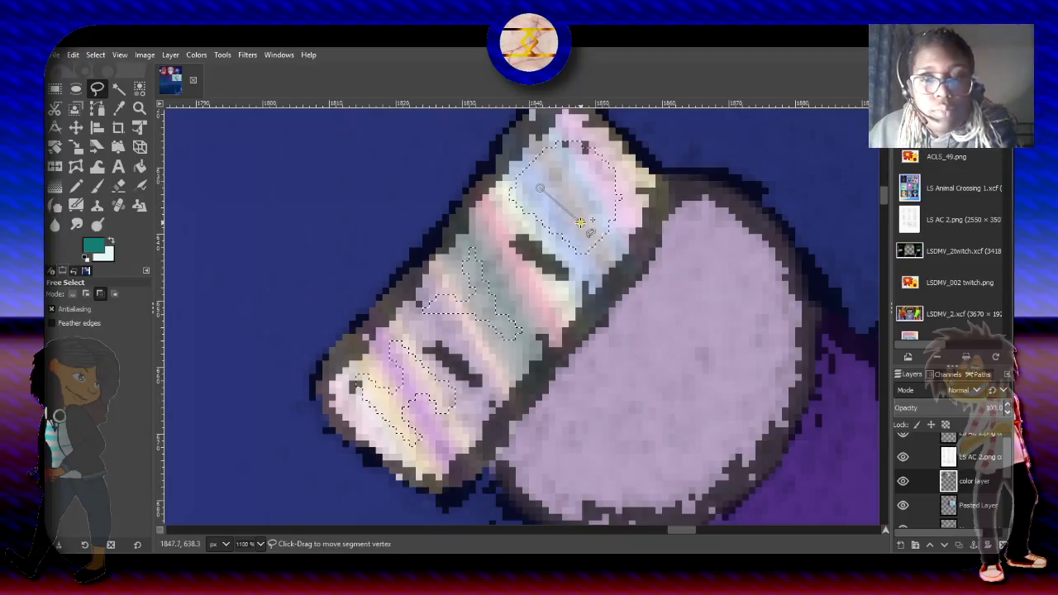
pyautogui.click(592, 200)
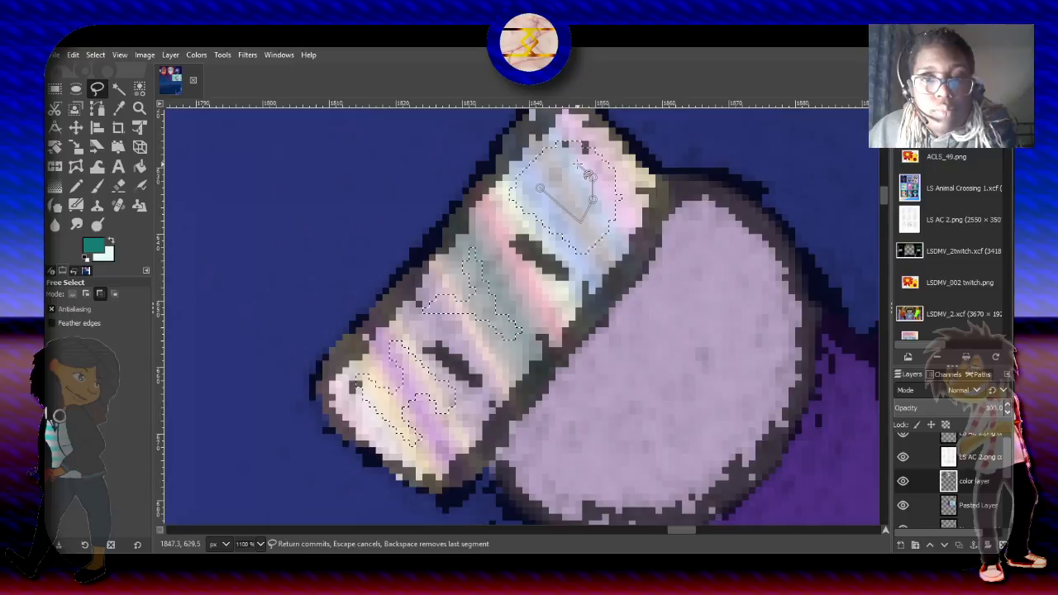
pyautogui.click(559, 167)
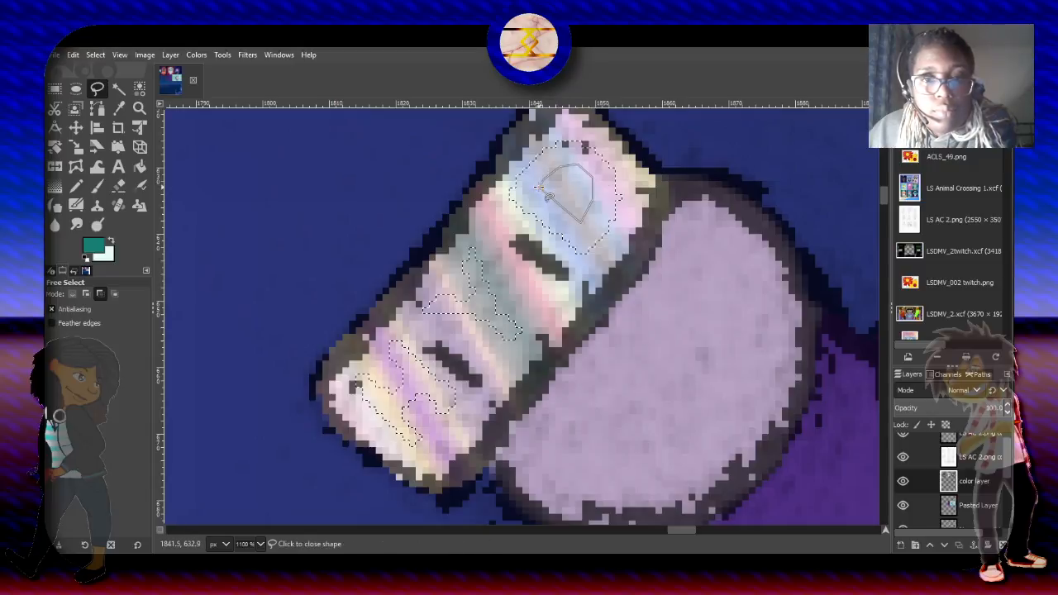
pyautogui.press('Return')
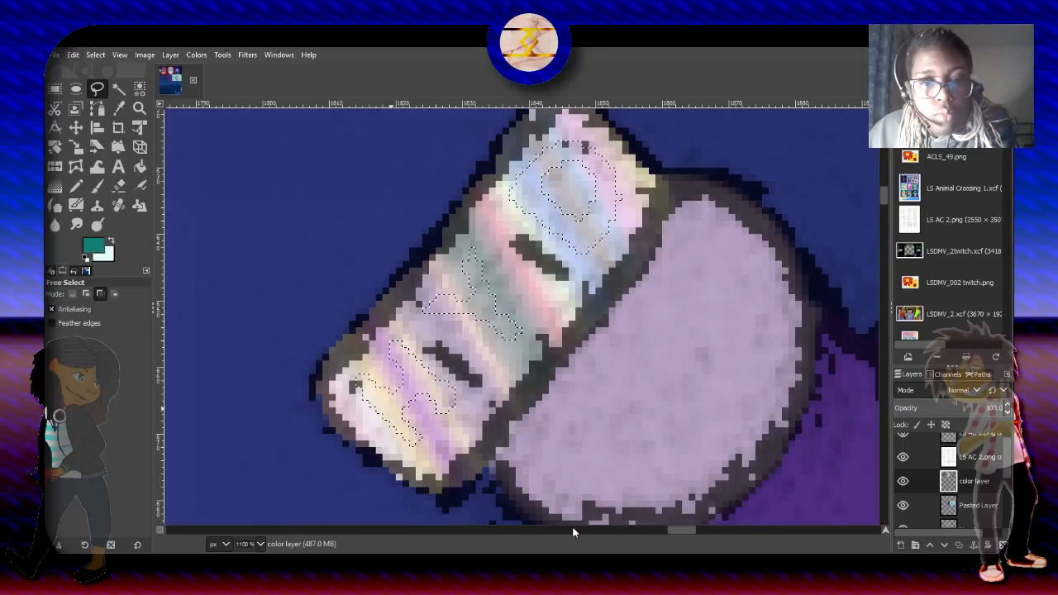
# - Fill the H-, Y- and D-like letter shapes with teal, and Bucket Fill their interiors in Screen mode with the near-white color
pyautogui.hotkey('ctrl', ',')
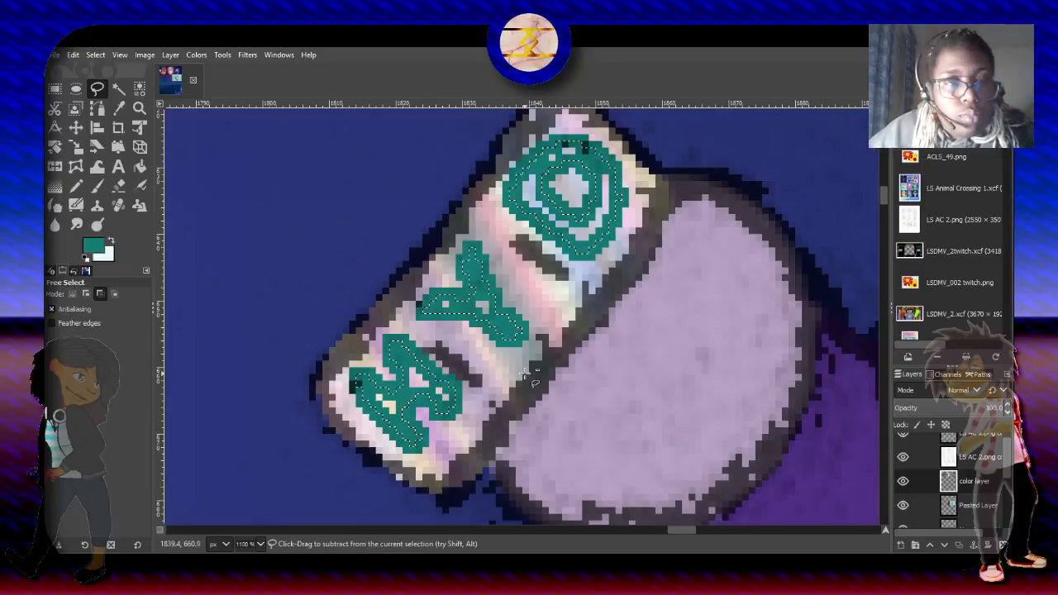
pyautogui.click(110, 240)
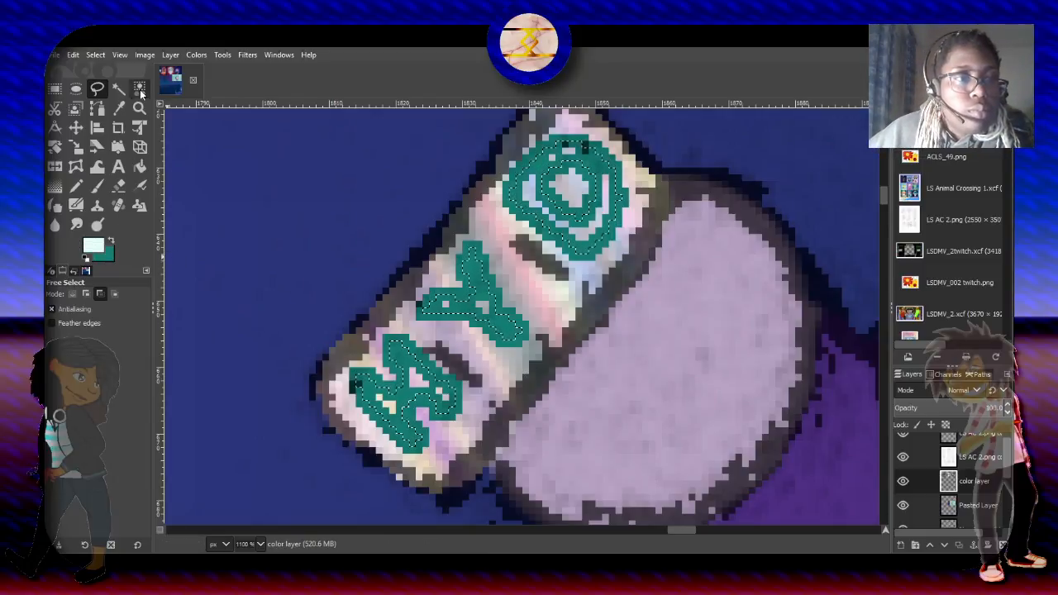
pyautogui.click(139, 166)
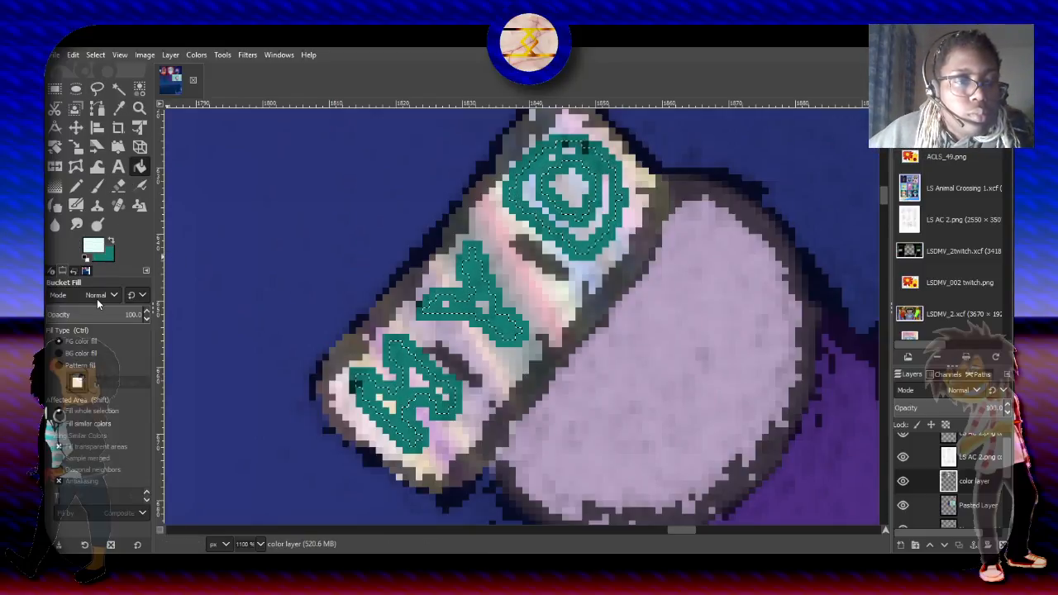
pyautogui.click(105, 461)
pyautogui.click(413, 370)
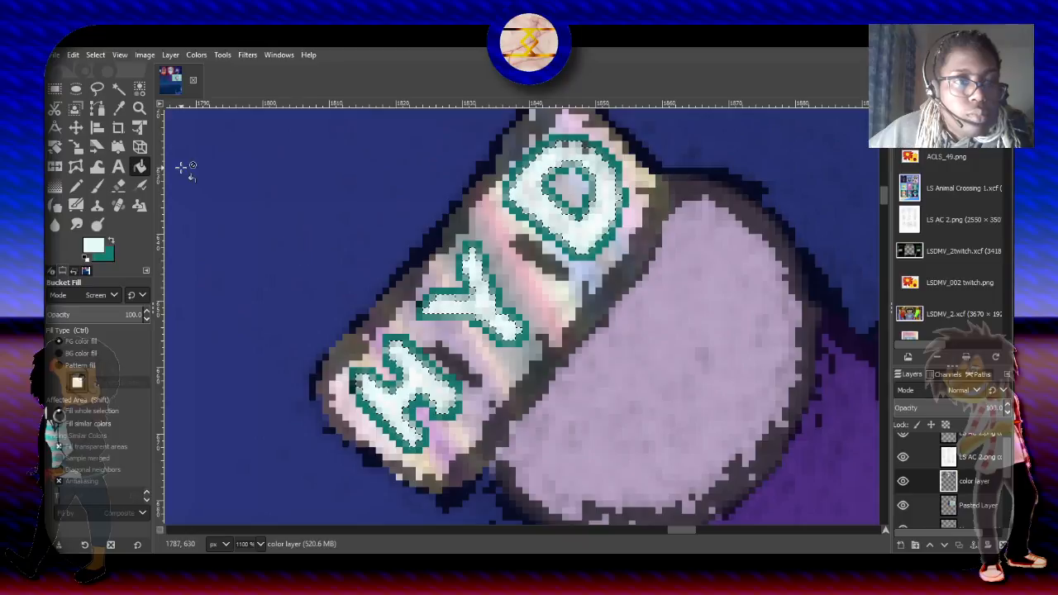
pyautogui.press('r')
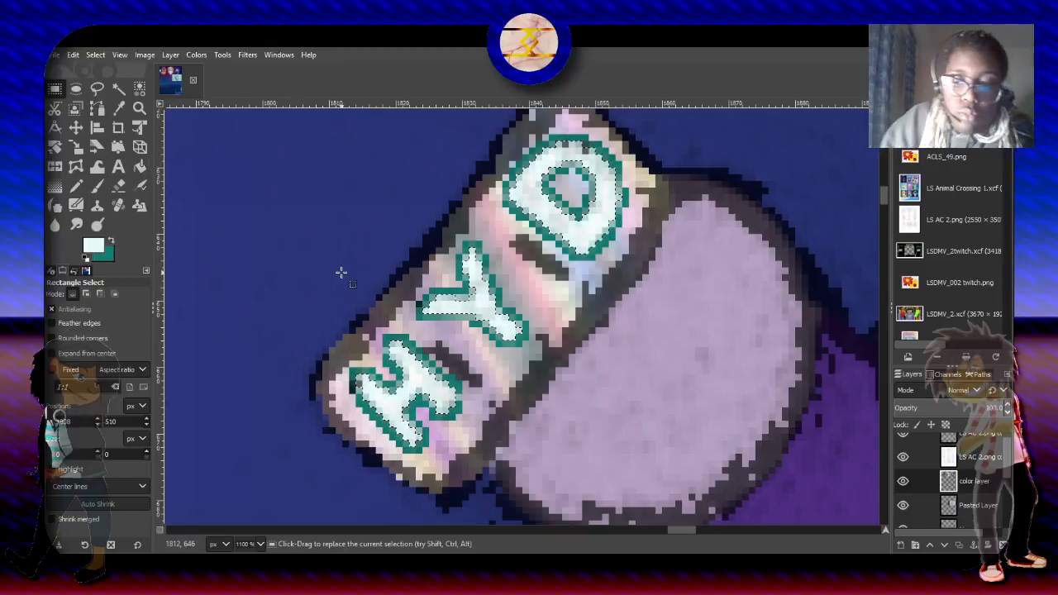
# - Swap the foreground and background colors so teal is the foreground for coloring the microphone in the character's lowered hand
pyautogui.scroll(-8, 341, 273)
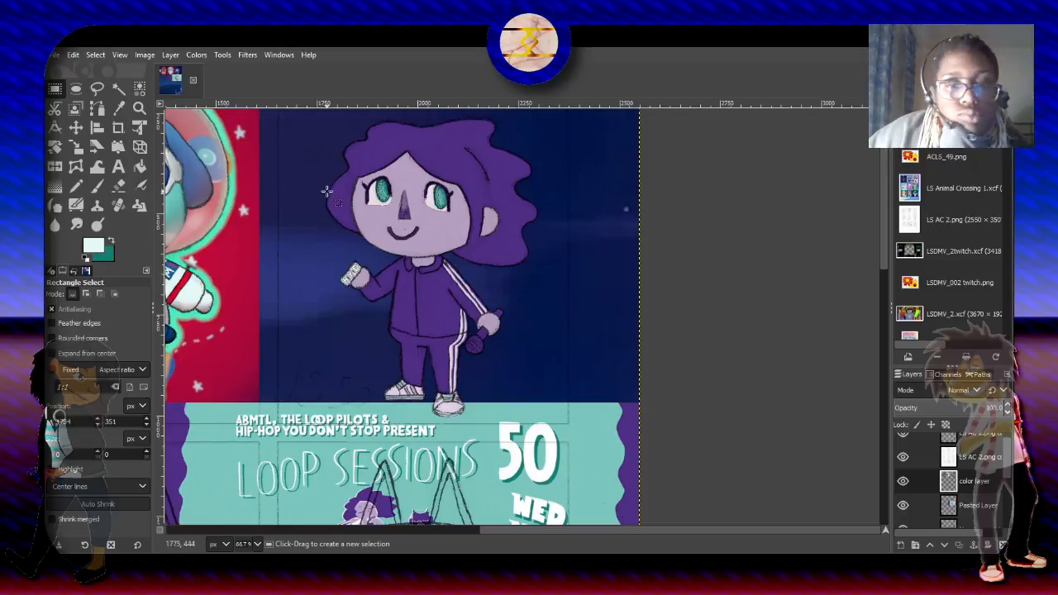
pyautogui.scroll(3, 530, 313)
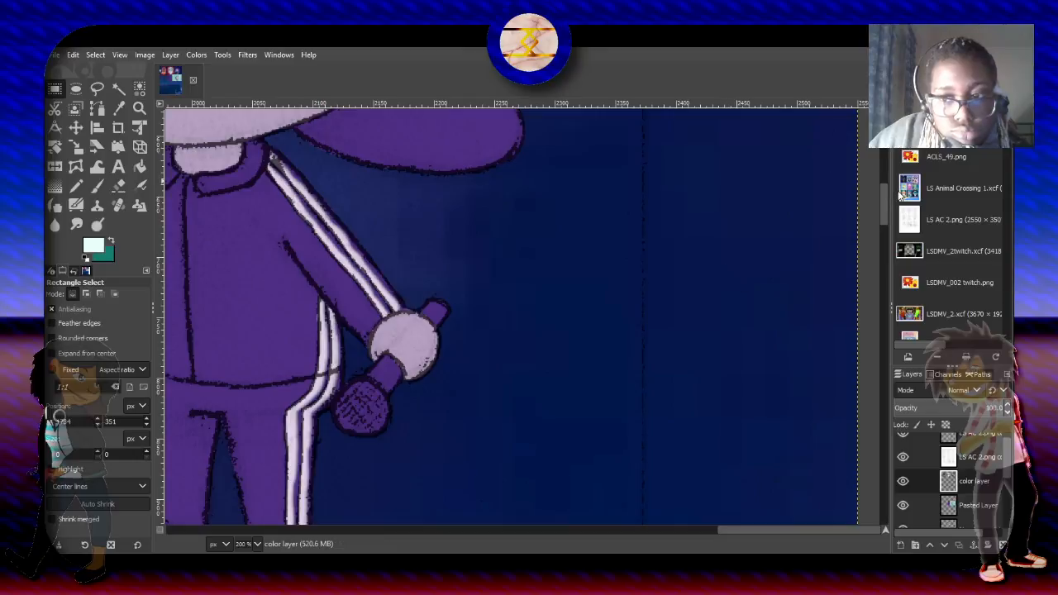
pyautogui.moveTo(886, 198); pyautogui.dragTo(885, 236)
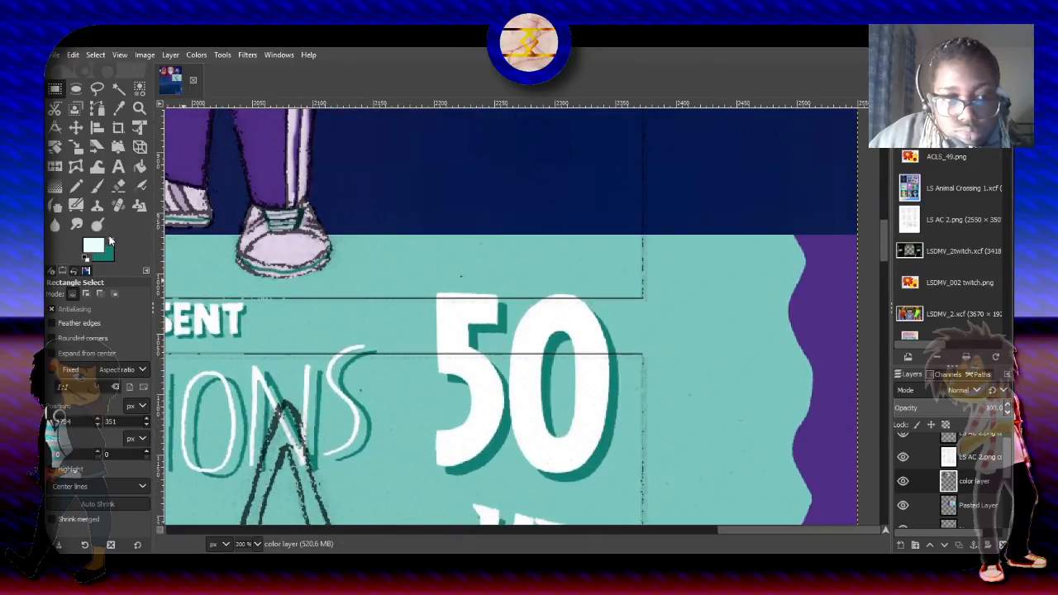
pyautogui.click(110, 243)
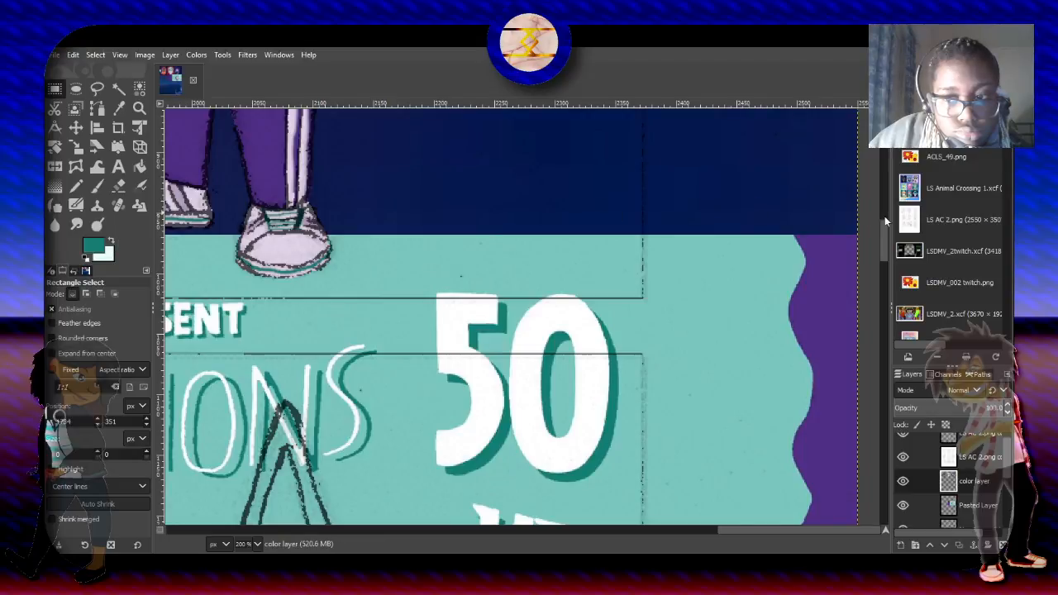
pyautogui.scroll(1, 885, 223)
pyautogui.moveTo(884, 222); pyautogui.dragTo(886, 199)
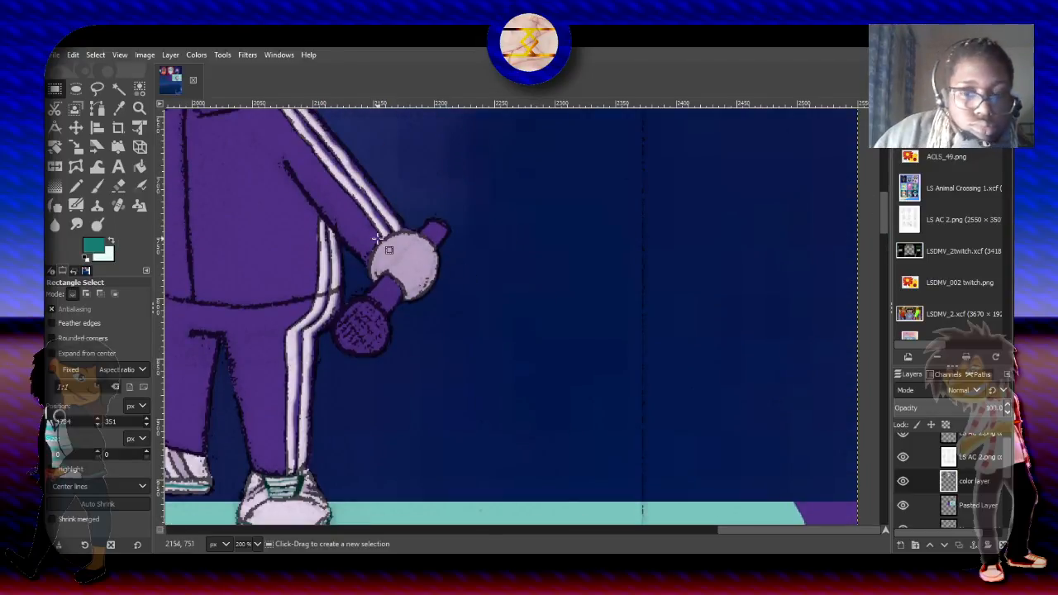
pyautogui.scroll(2, 376, 239)
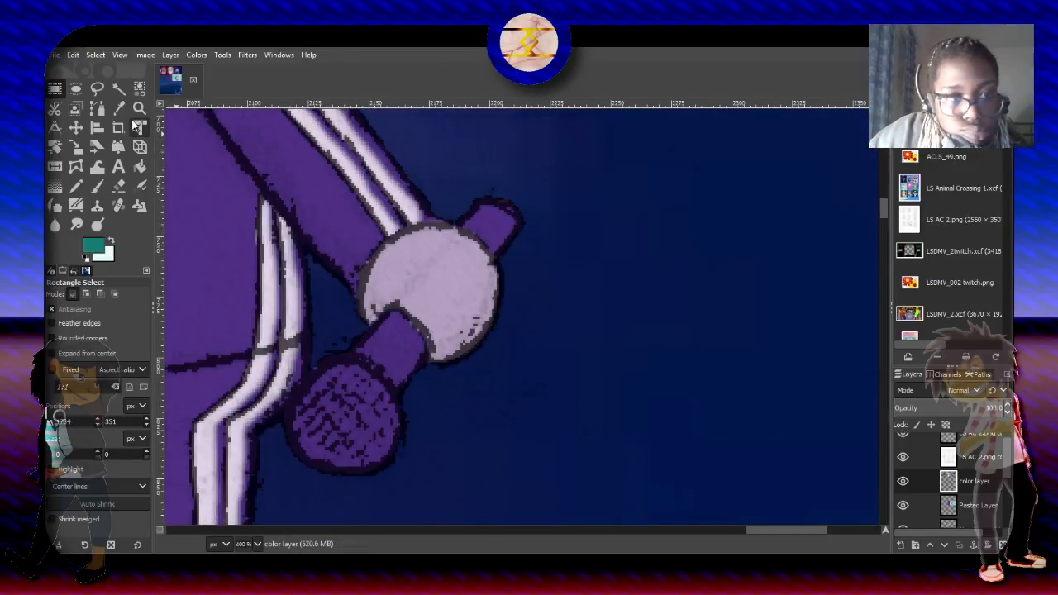
# - Select the empty area around the characters on the color layer with Select by Color in replace mode
pyautogui.click(120, 88)
pyautogui.click(139, 88)
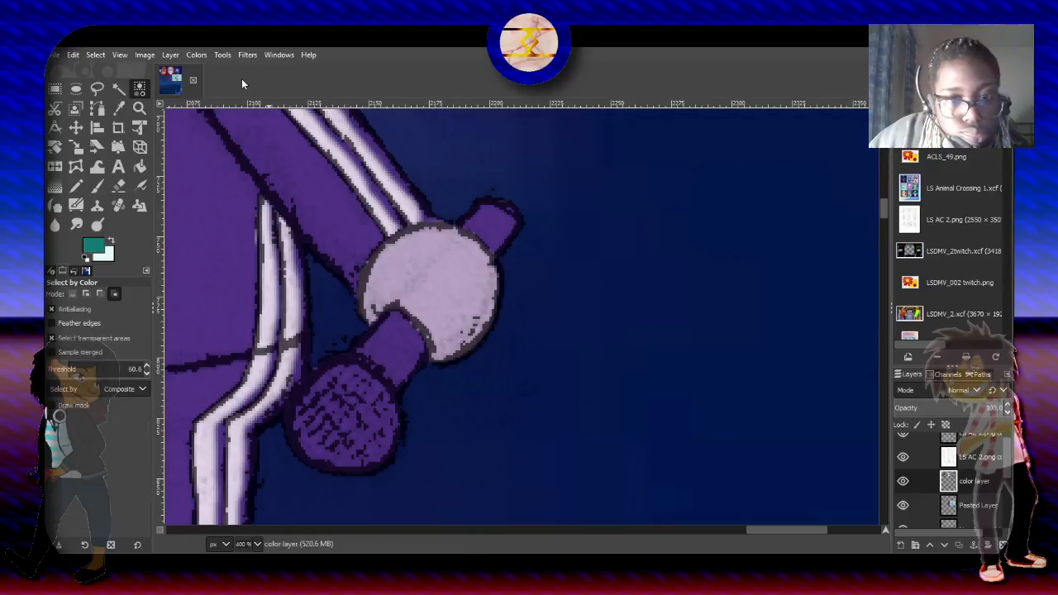
pyautogui.scroll(-4, 352, 136)
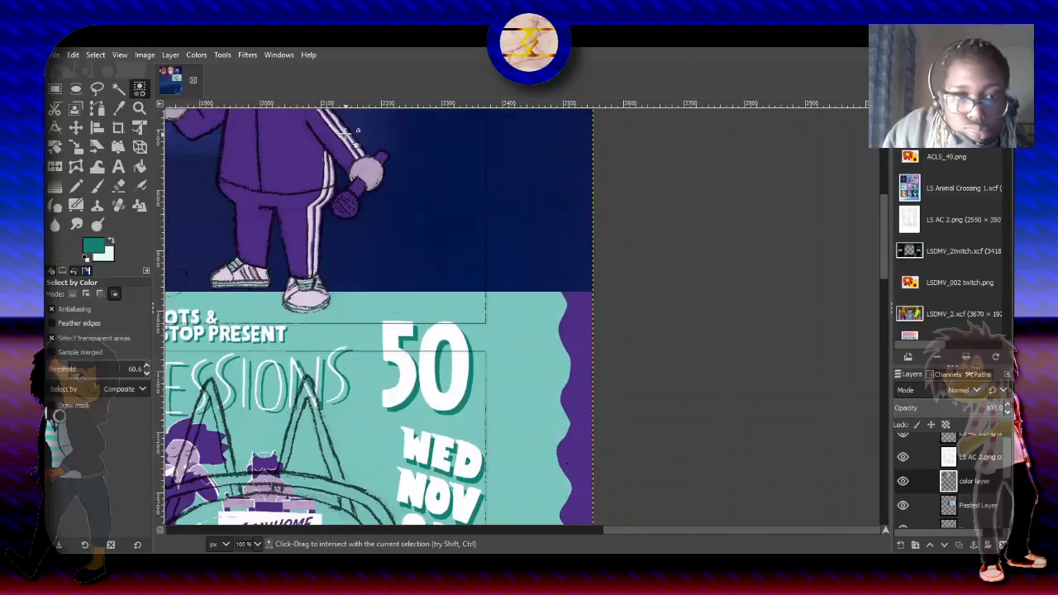
pyautogui.moveTo(656, 529); pyautogui.dragTo(499, 535)
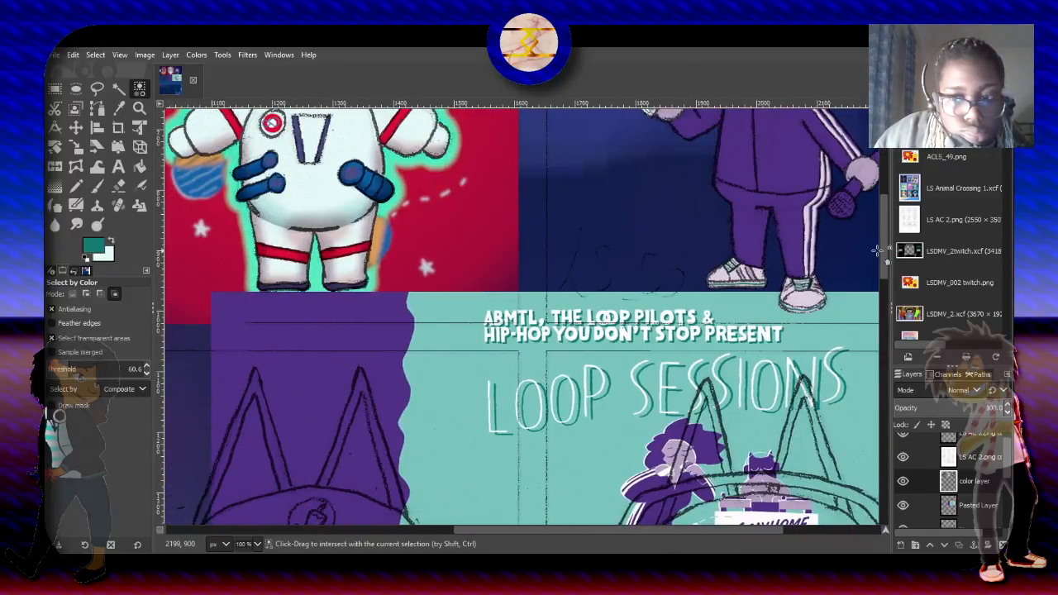
pyautogui.scroll(1, 886, 248)
pyautogui.scroll(3, 887, 223)
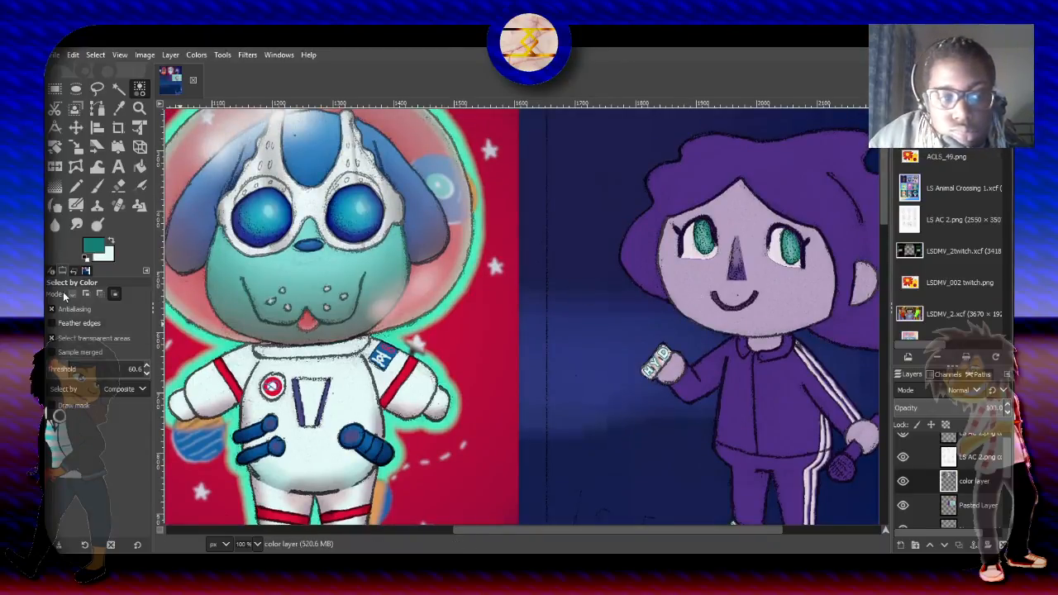
pyautogui.click(590, 326)
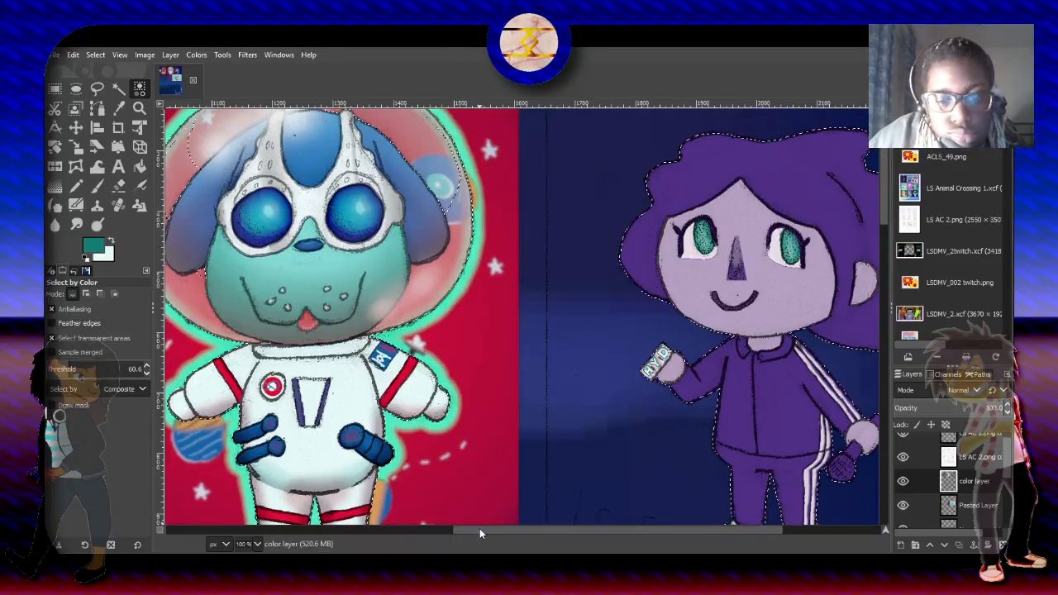
pyautogui.moveTo(477, 530); pyautogui.dragTo(570, 533)
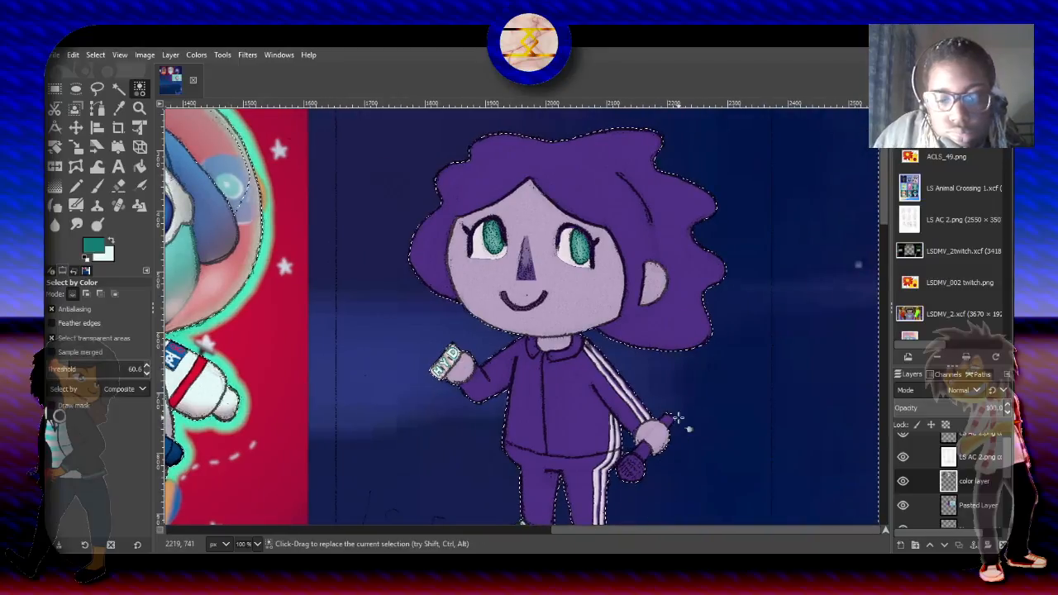
pyautogui.scroll(3, 678, 422)
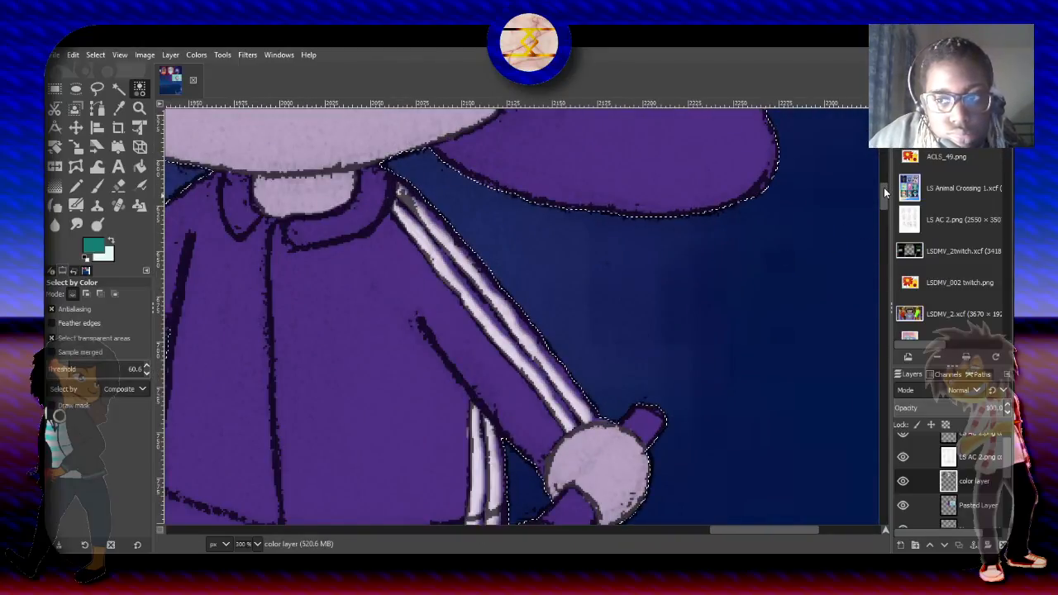
pyautogui.moveTo(884, 193); pyautogui.dragTo(884, 207)
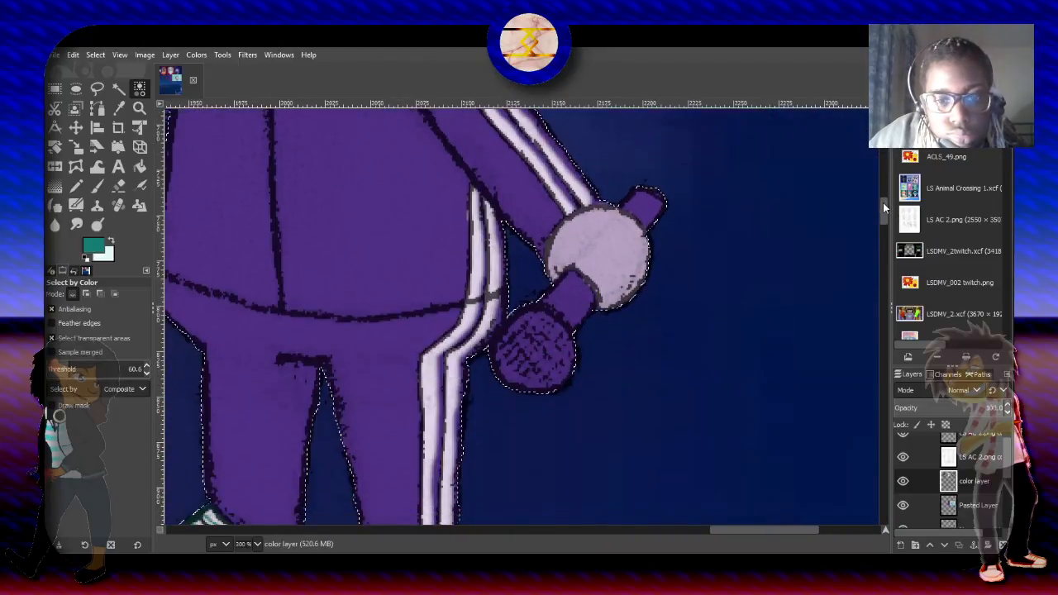
# - Invert the selection and intersect it with the purple areas by color, sampling the microphone handle
pyautogui.click(95, 55)
pyautogui.click(174, 134)
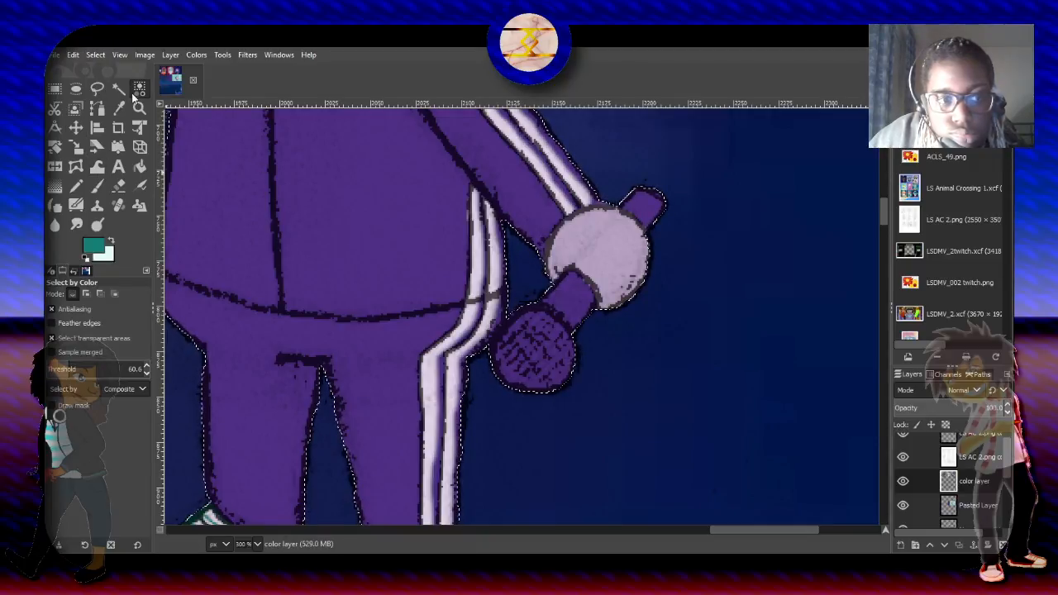
pyautogui.click(114, 293)
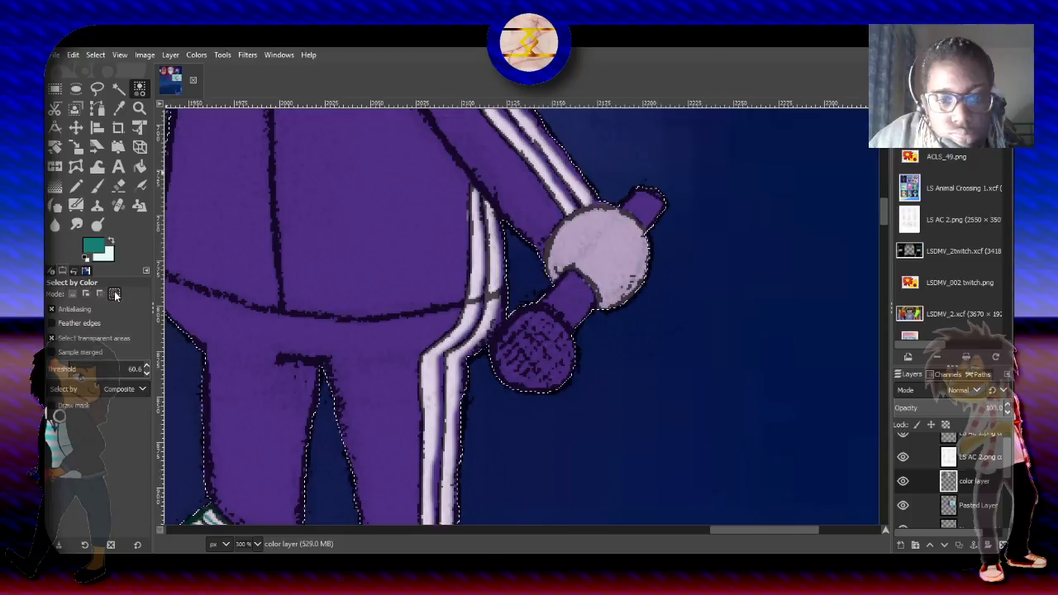
pyautogui.click(571, 287)
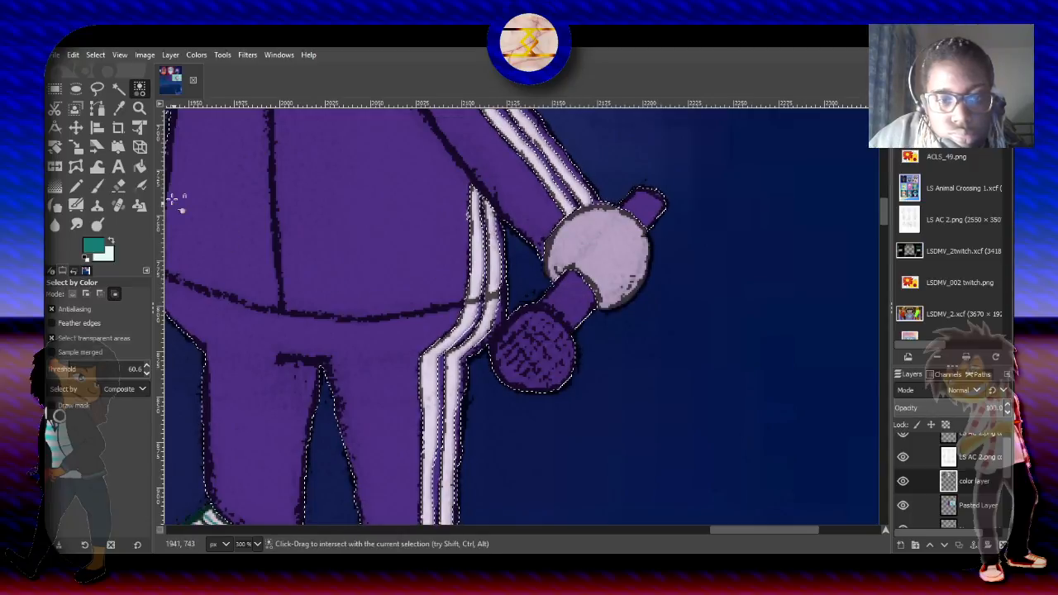
# - Intersect the selection with a polygonal Free Select outline around the microphone, limiting it to the handle ends and head
pyautogui.click(97, 87)
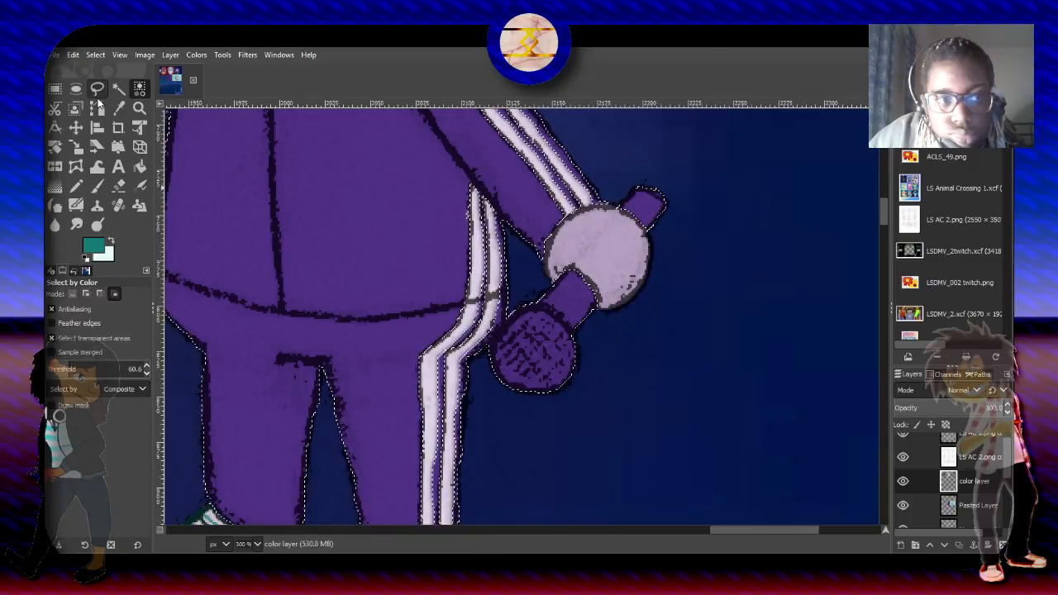
pyautogui.click(114, 294)
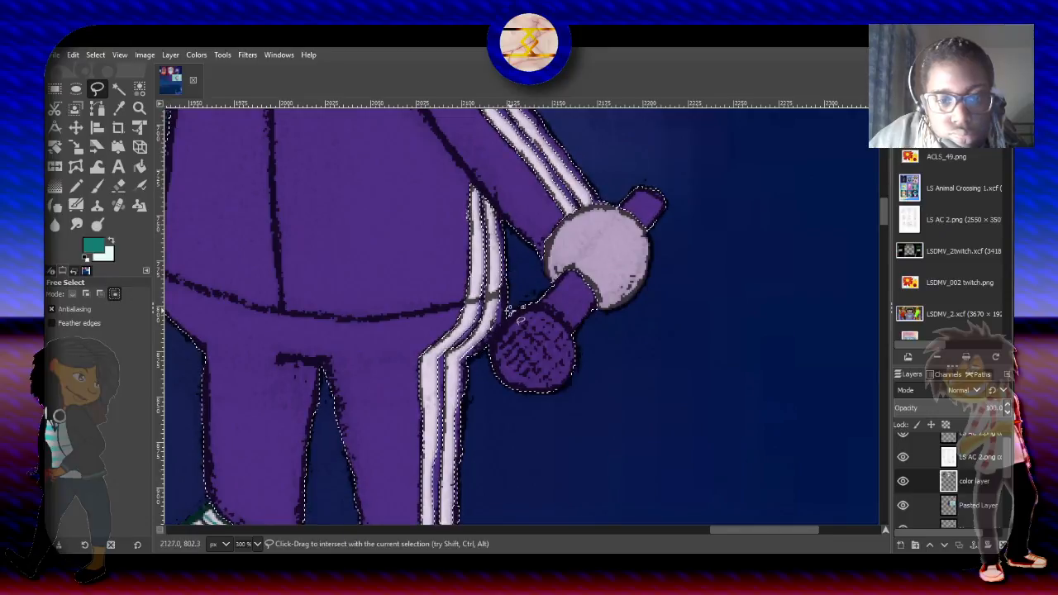
pyautogui.click(498, 325)
pyautogui.click(479, 356)
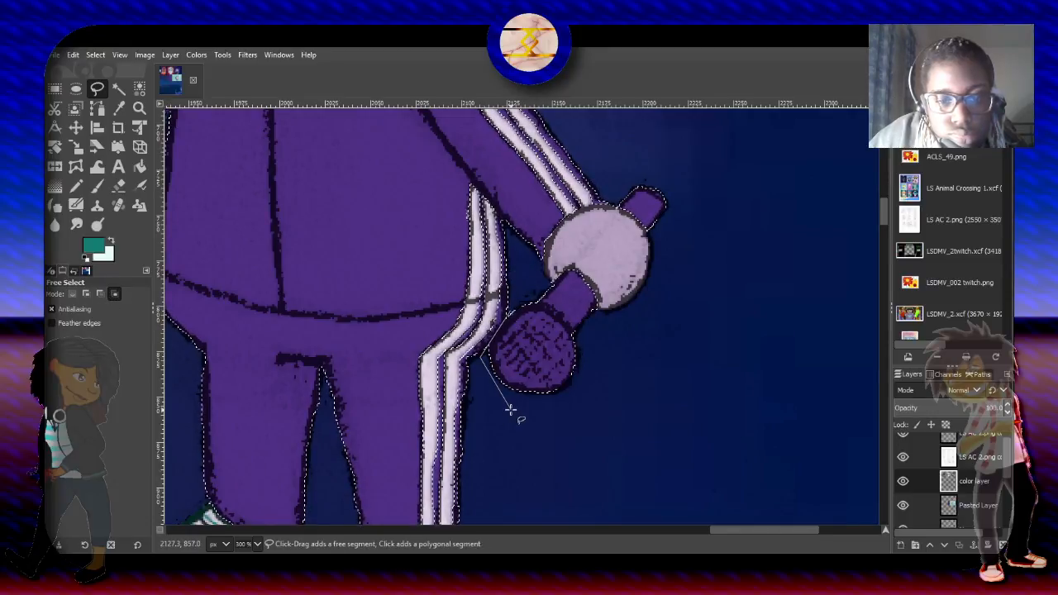
pyautogui.click(510, 409)
pyautogui.click(632, 404)
pyautogui.click(708, 193)
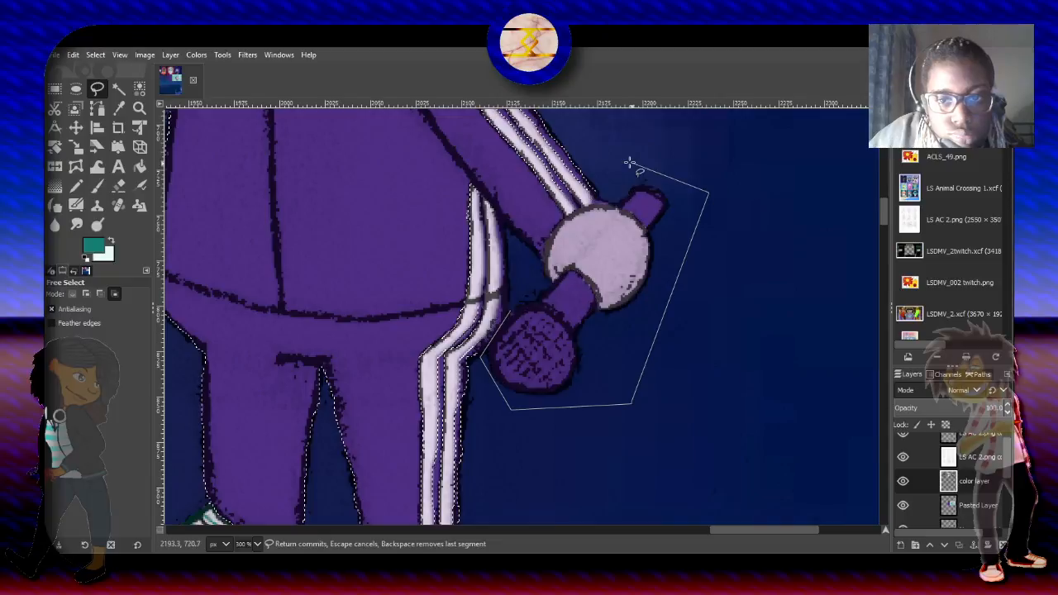
pyautogui.click(628, 160)
pyautogui.click(615, 214)
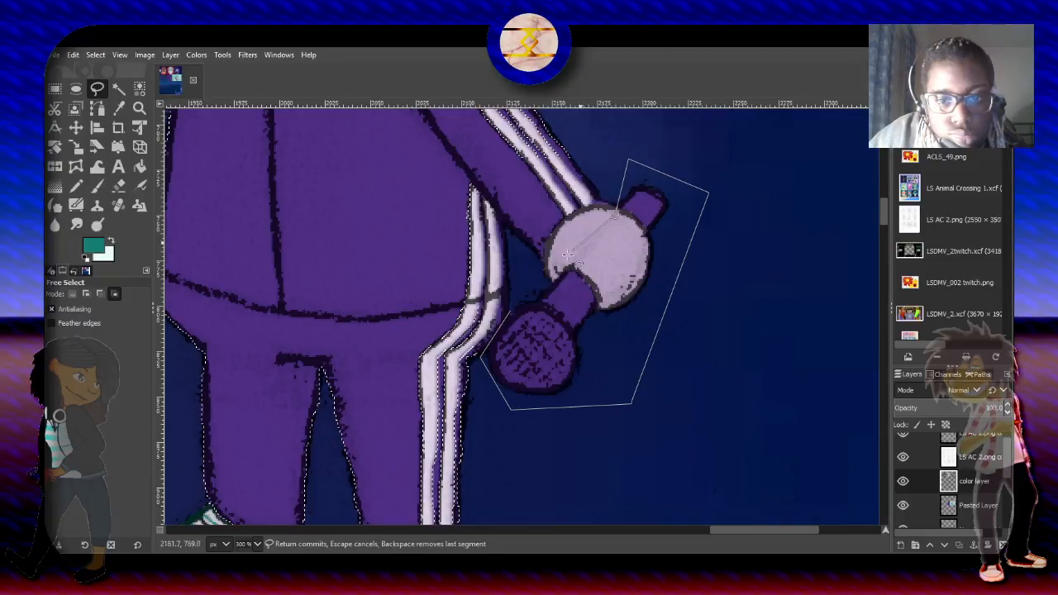
pyautogui.click(522, 291)
pyautogui.click(511, 310)
pyautogui.press('Return')
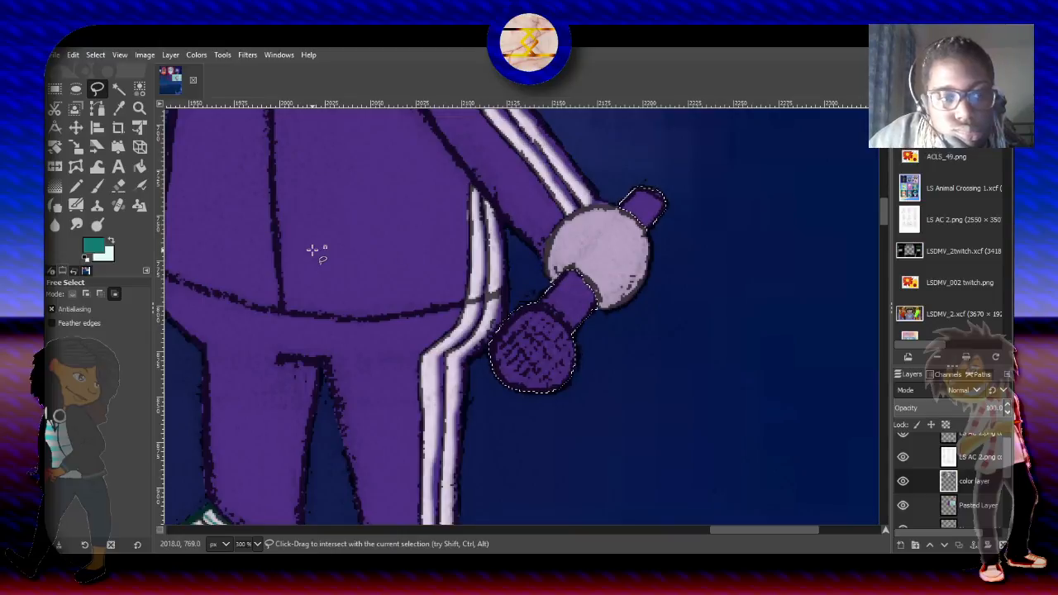
# - Paint both exposed parts of the microphone handle teal with the Paintbrush, using the Hardness 025 brush at size 51
pyautogui.click(97, 183)
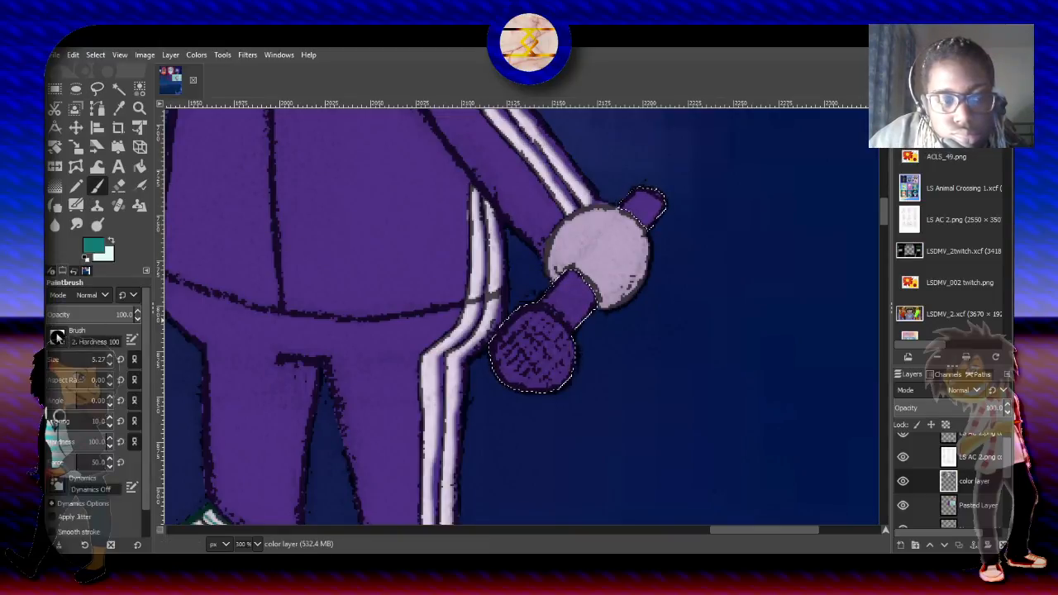
pyautogui.click(62, 375)
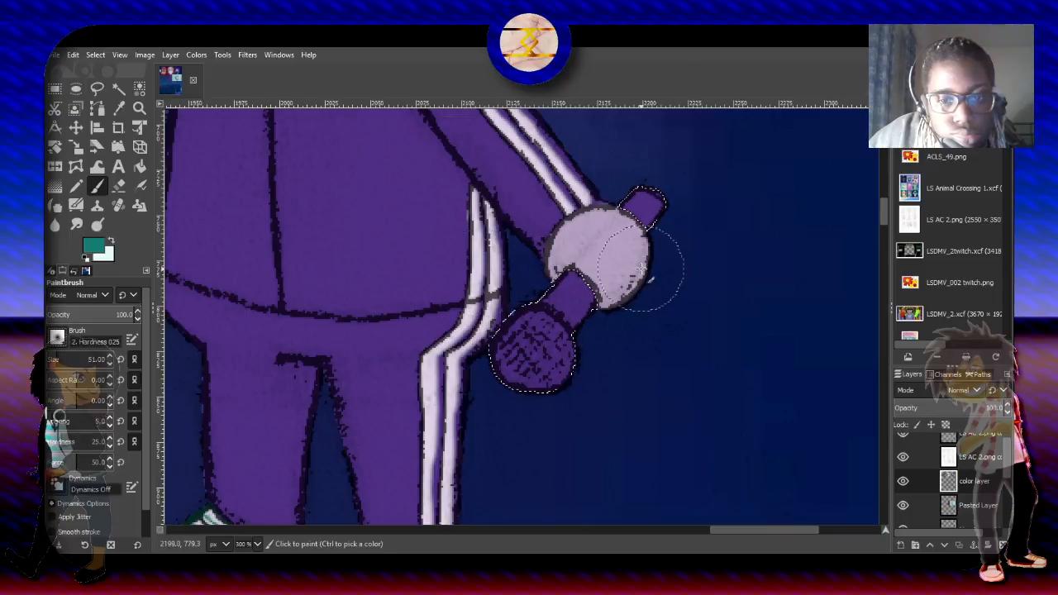
pyautogui.moveTo(562, 260); pyautogui.dragTo(586, 301)
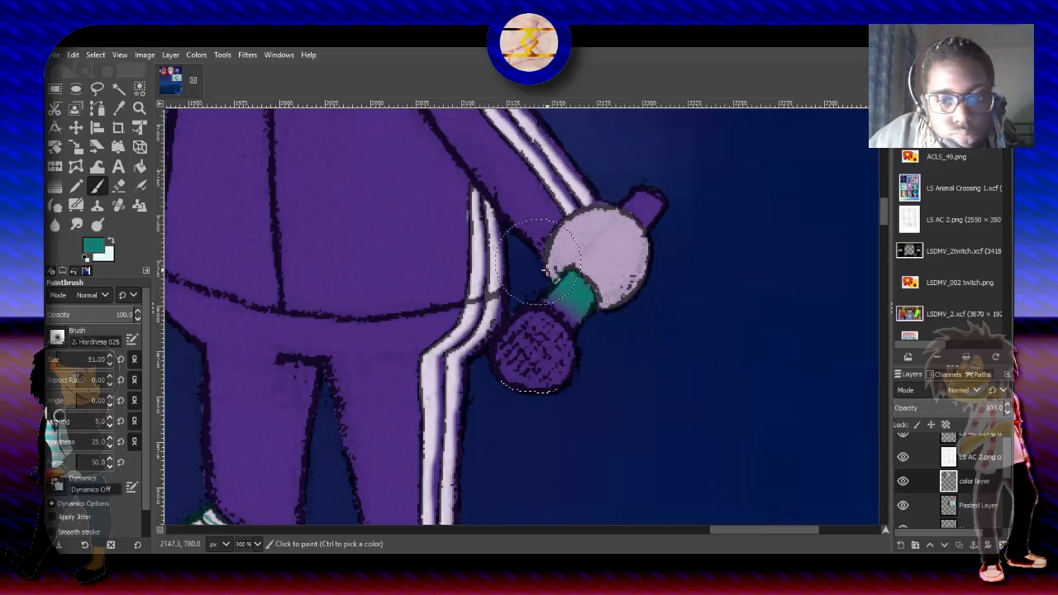
pyautogui.moveTo(641, 210); pyautogui.dragTo(650, 163)
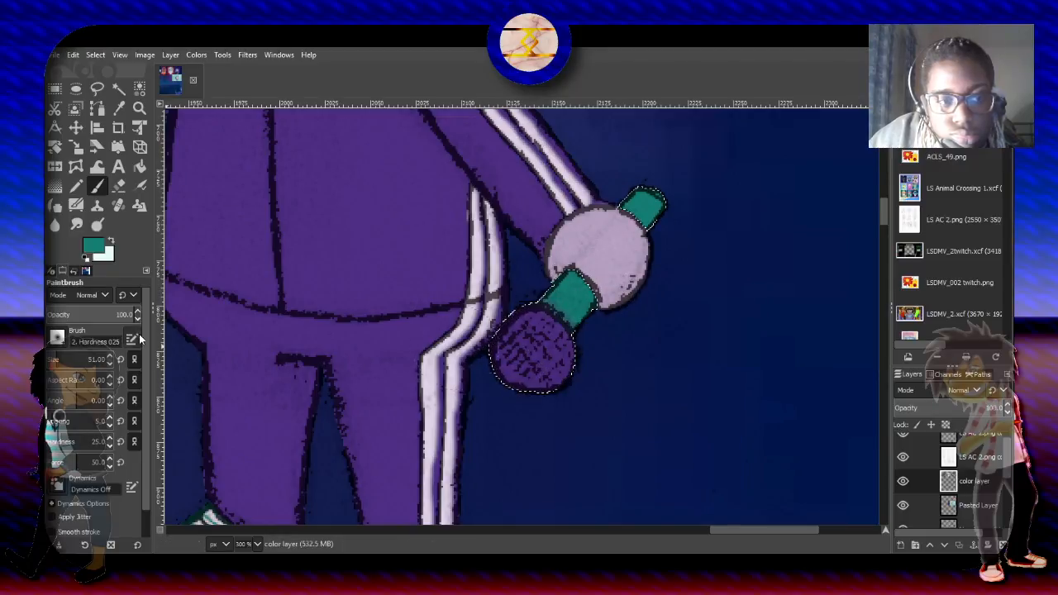
# - Airbrush teal over the microphone's round head in Darken mode at 61.4 opacity
pyautogui.click(137, 185)
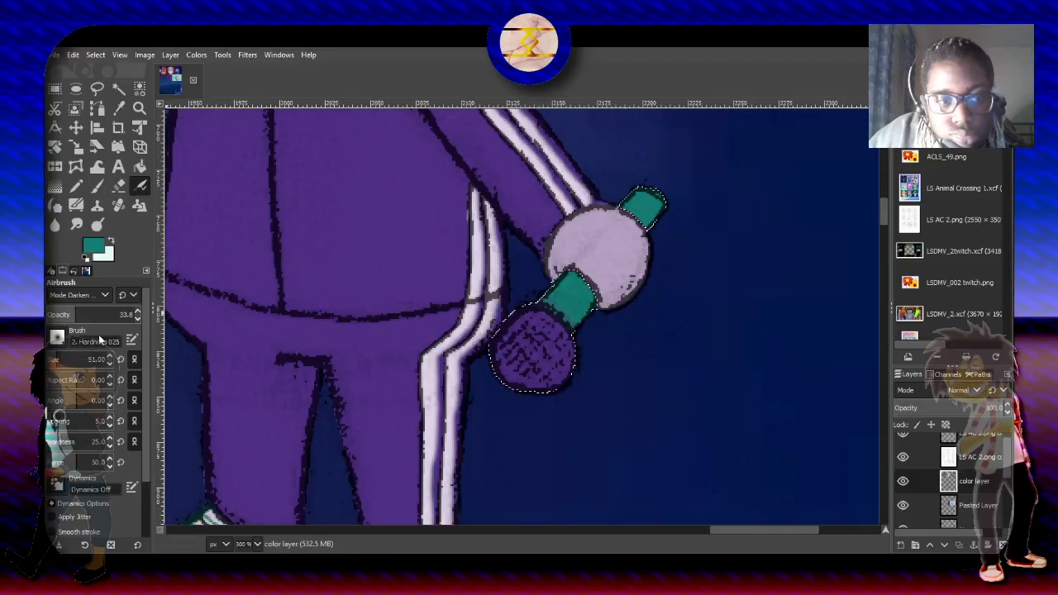
pyautogui.click(99, 313)
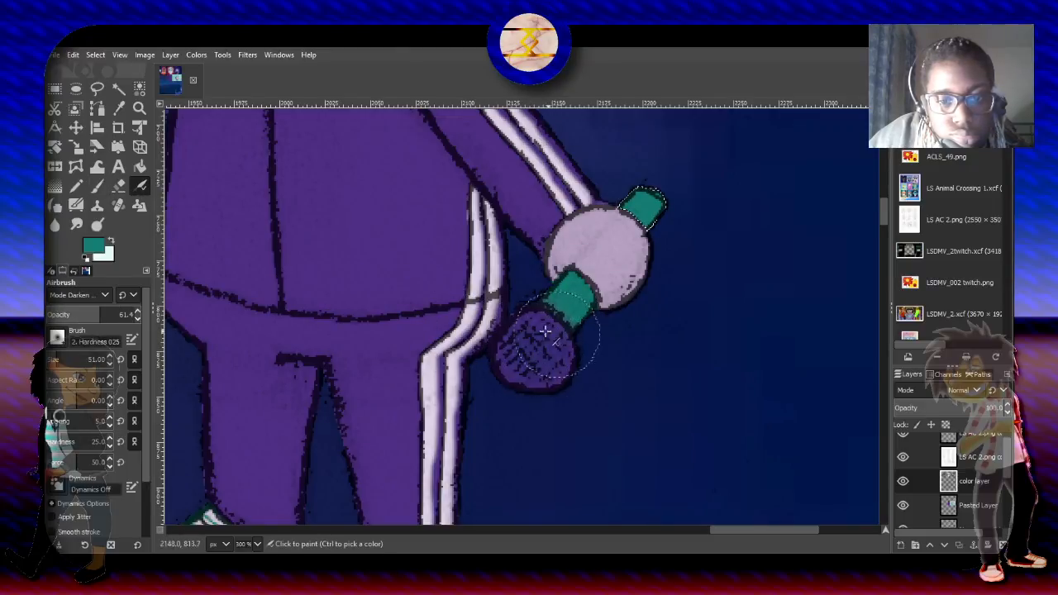
pyautogui.moveTo(509, 338); pyautogui.dragTo(540, 347)
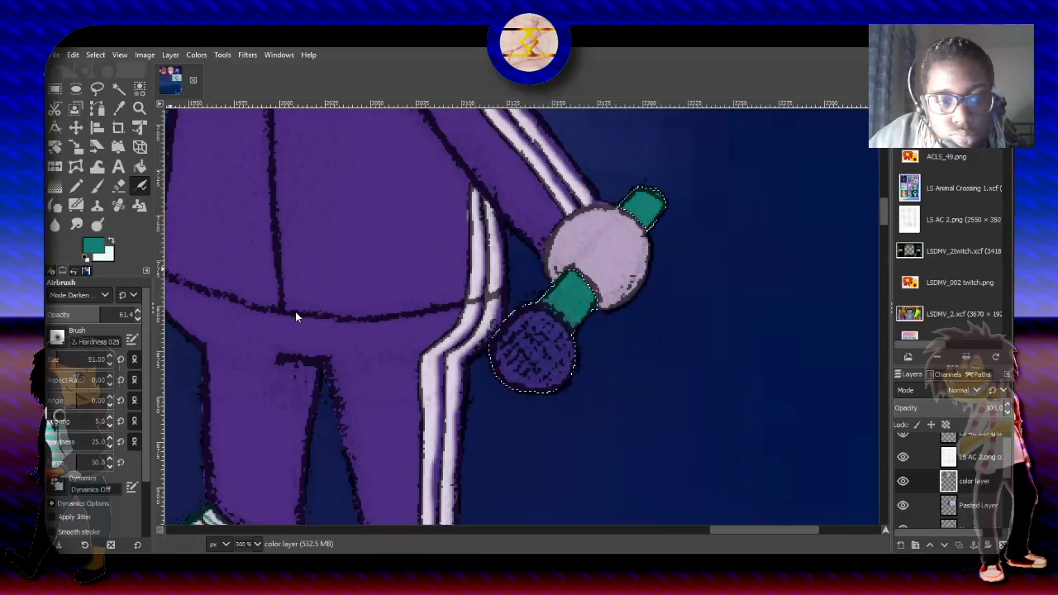
# - Airbrush the tracksuit's purple over both exposed parts of the microphone handle in Darken mode at 61.4 opacity, and clear the selection
pyautogui.keyDown('ctrl'); pyautogui.click(290, 348); pyautogui.keyUp('ctrl')
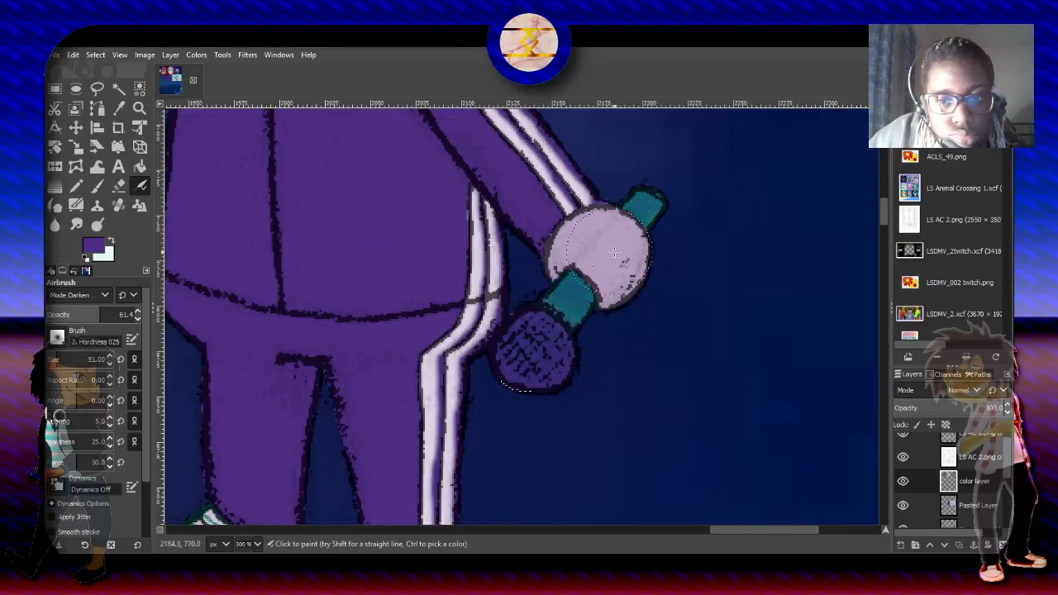
pyautogui.moveTo(558, 282)
pyautogui.mouseDown()
pyautogui.moveTo(557, 312)
pyautogui.moveTo(571, 272)
pyautogui.mouseUp()
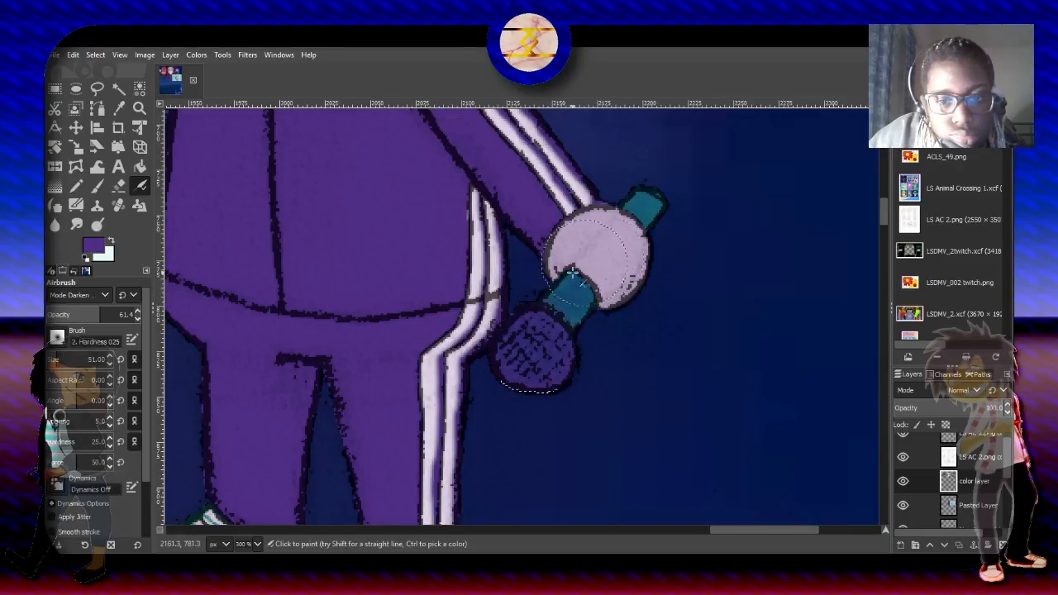
pyautogui.moveTo(664, 183); pyautogui.dragTo(653, 192)
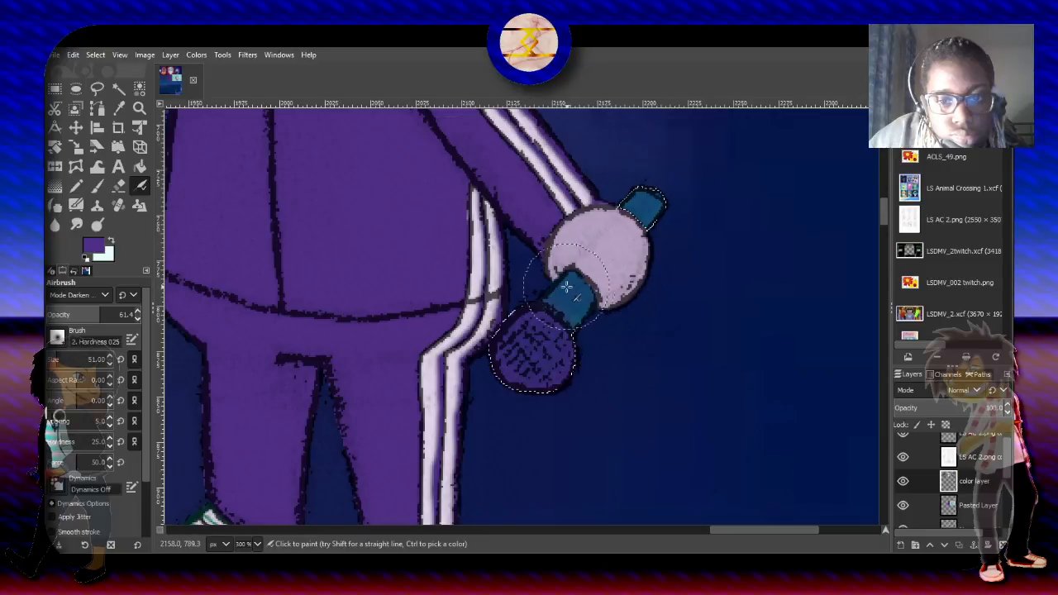
pyautogui.keyDown('ctrl'); pyautogui.scroll(-1, 723, 272); pyautogui.keyUp('ctrl')
pyautogui.keyDown('ctrl'); pyautogui.scroll(-3, 723, 273); pyautogui.keyUp('ctrl')
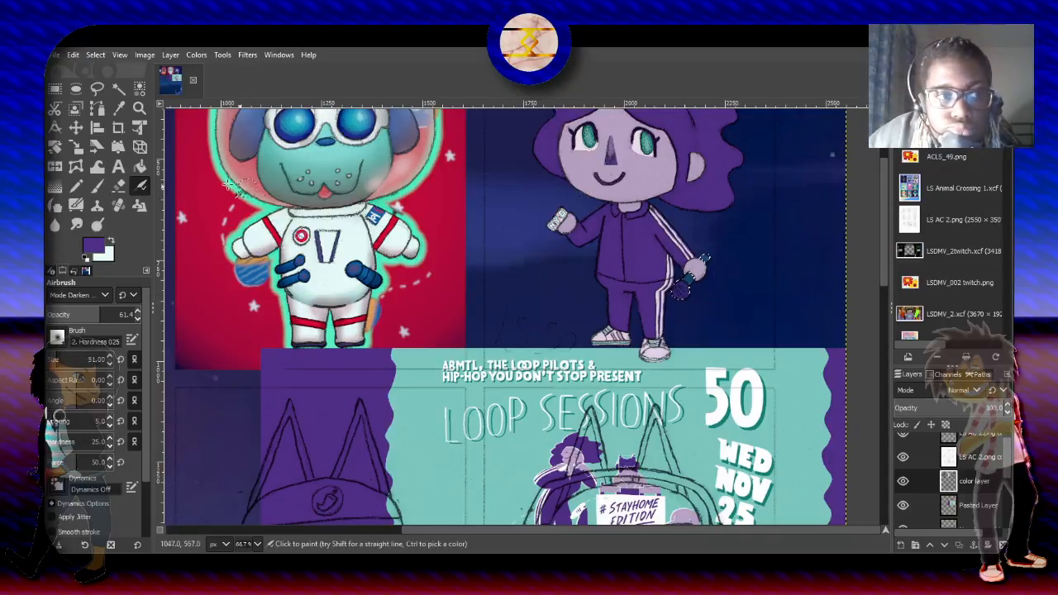
pyautogui.press('r')
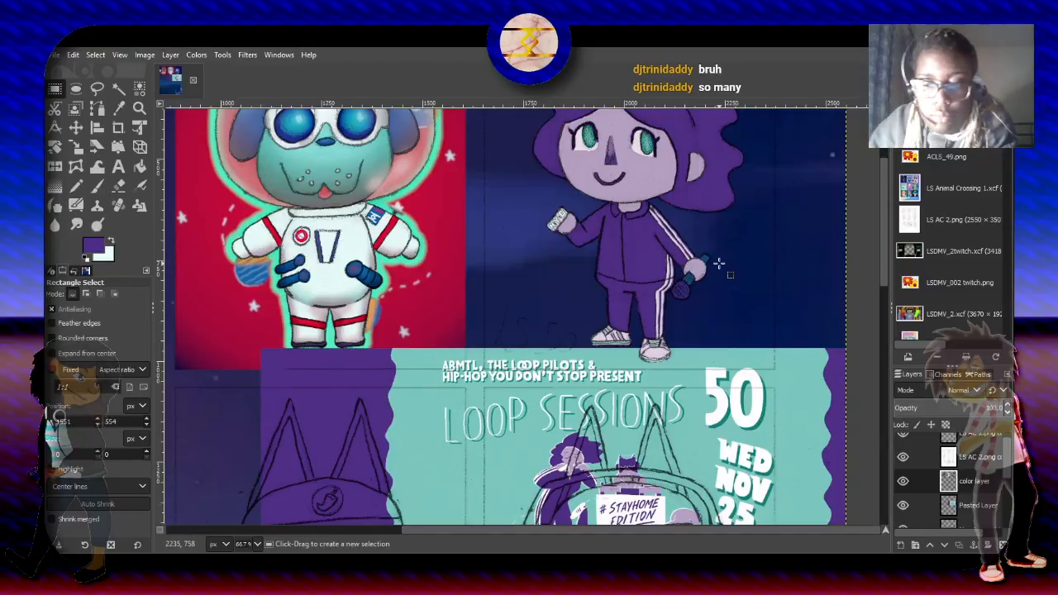
# - Select the character's purple hair and tracksuit areas by color in Add mode with a threshold of 60.6
pyautogui.scroll(2, 719, 263)
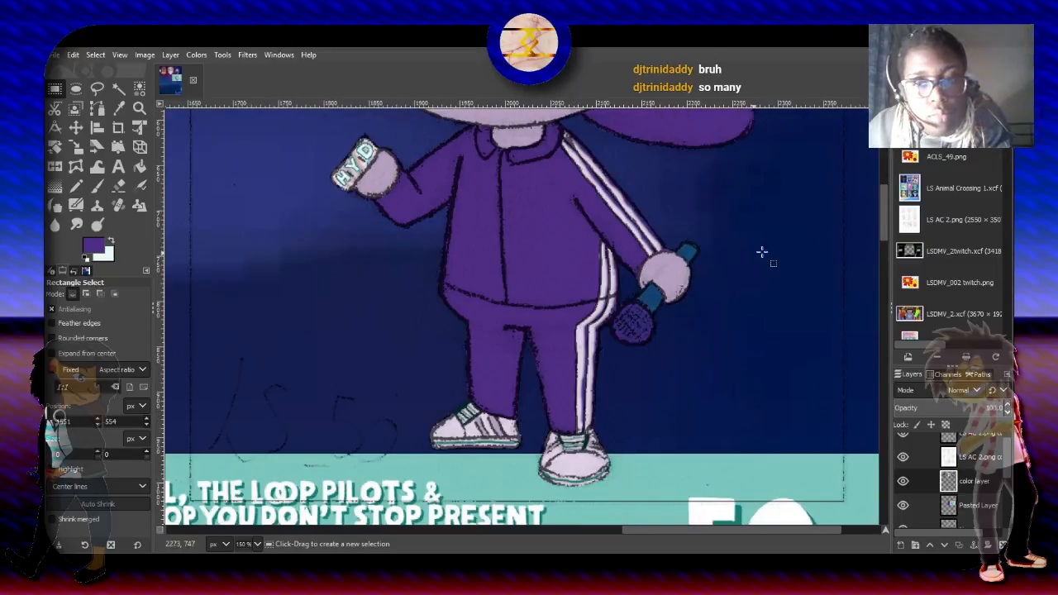
pyautogui.scroll(5, 875, 181)
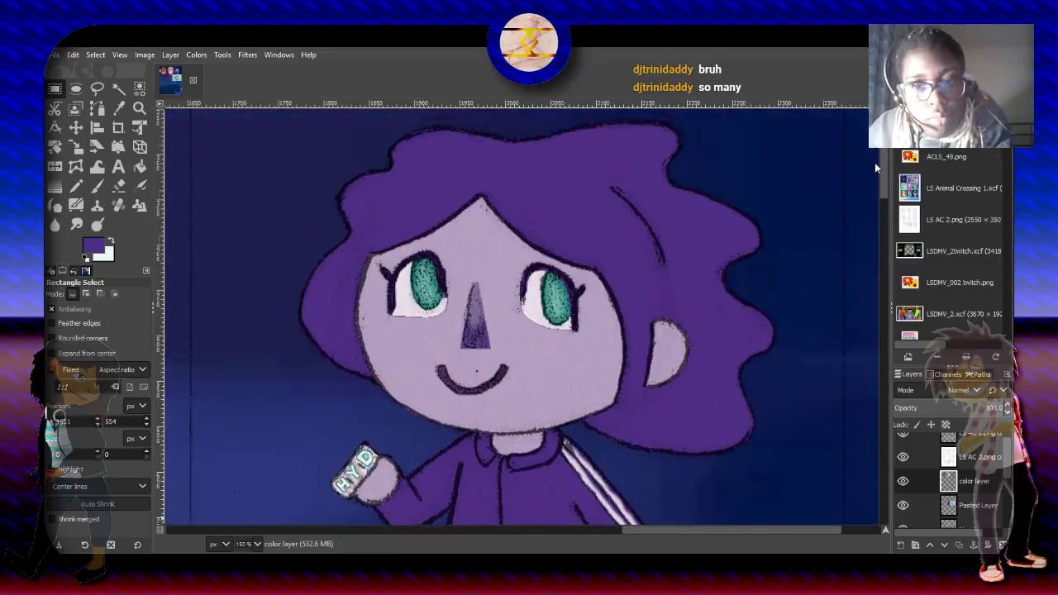
pyautogui.scroll(-5, 876, 180)
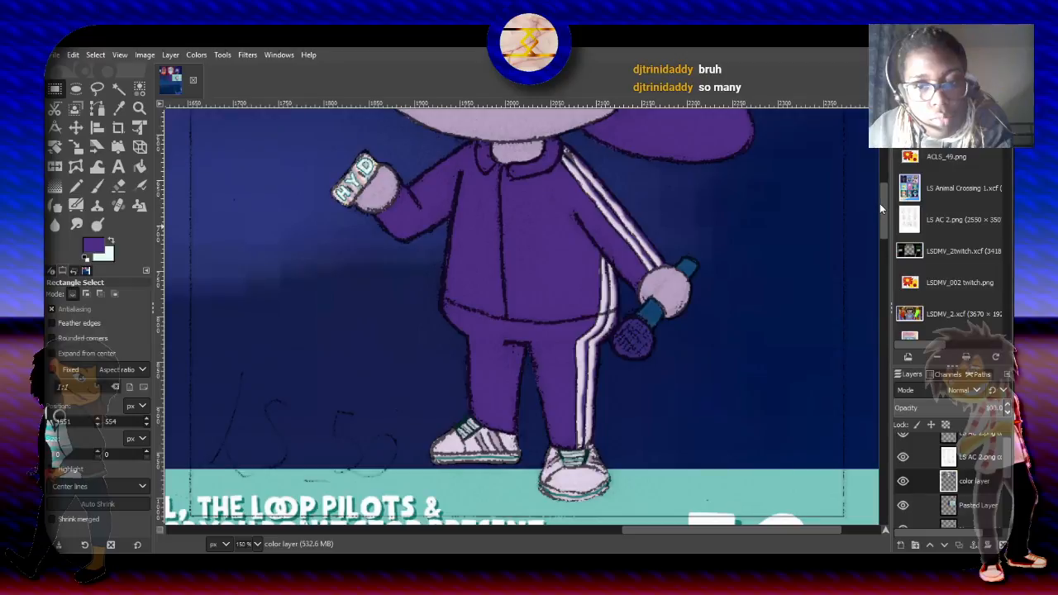
pyautogui.scroll(5, 879, 182)
pyautogui.scroll(2, 879, 176)
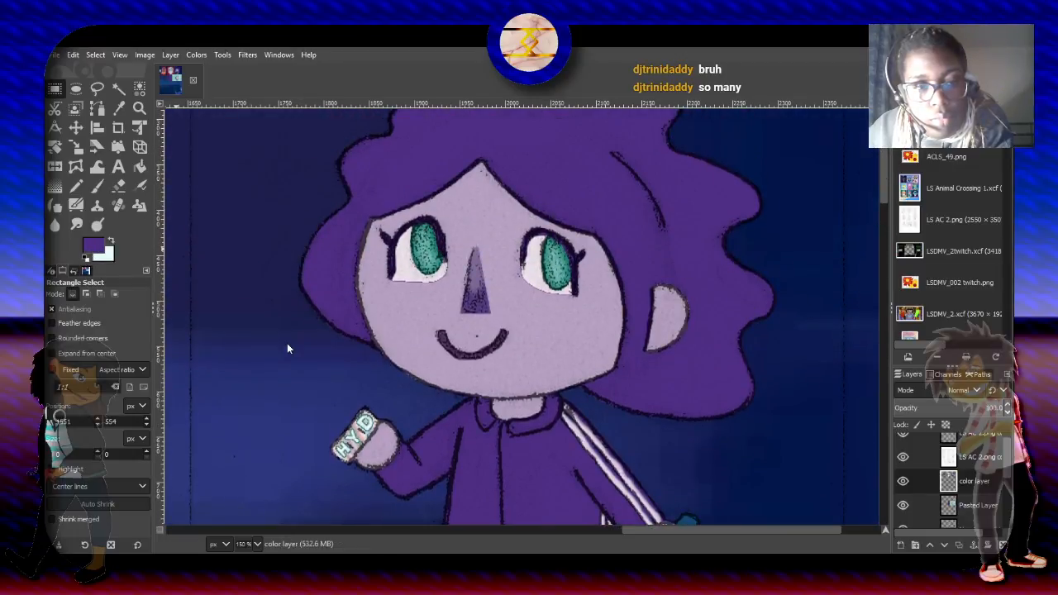
pyautogui.click(139, 87)
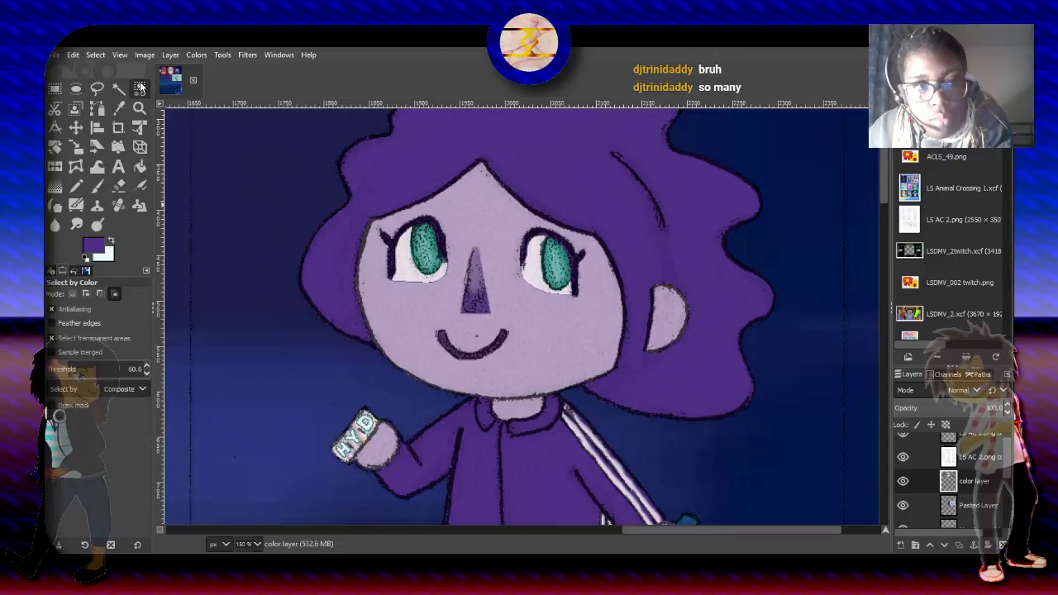
pyautogui.click(87, 293)
pyautogui.click(379, 163)
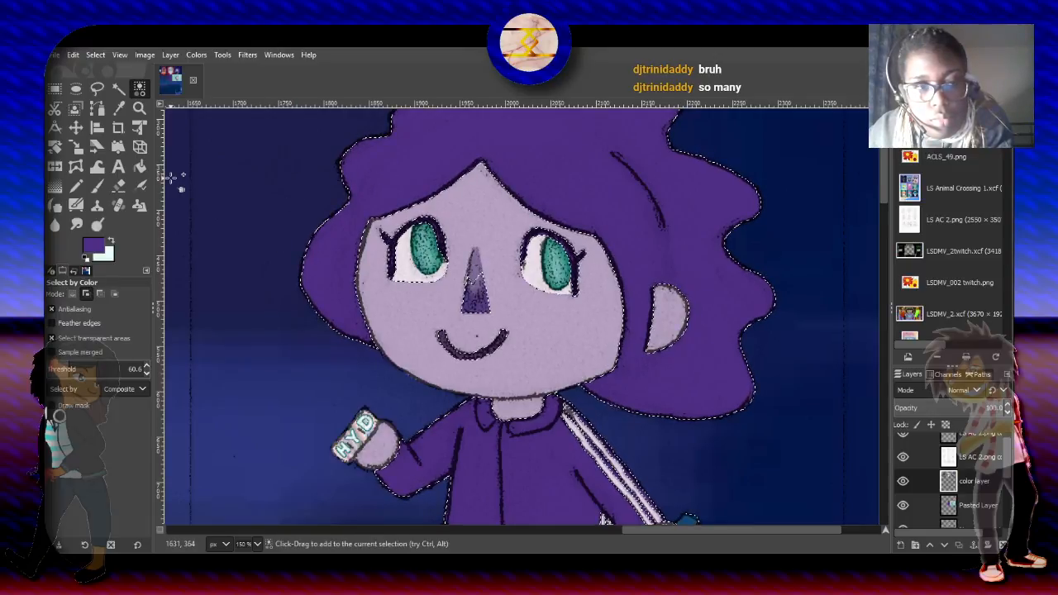
# - Shade the lower outer edges of the hair on both sides with the Paintbrush in Multiply mode at 27.6 opacity and size 110.72
pyautogui.click(93, 186)
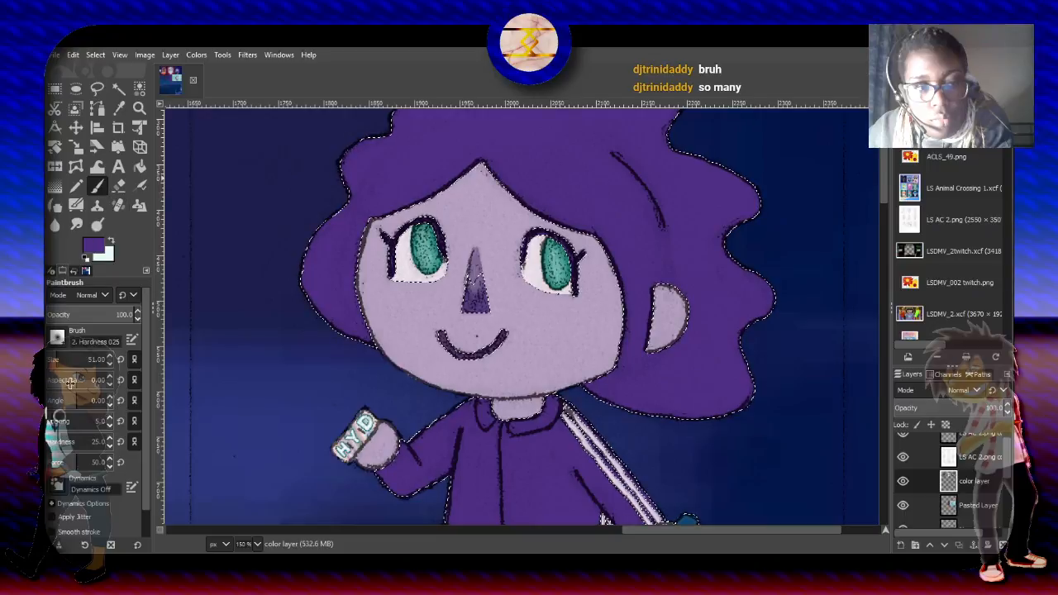
pyautogui.click(69, 358)
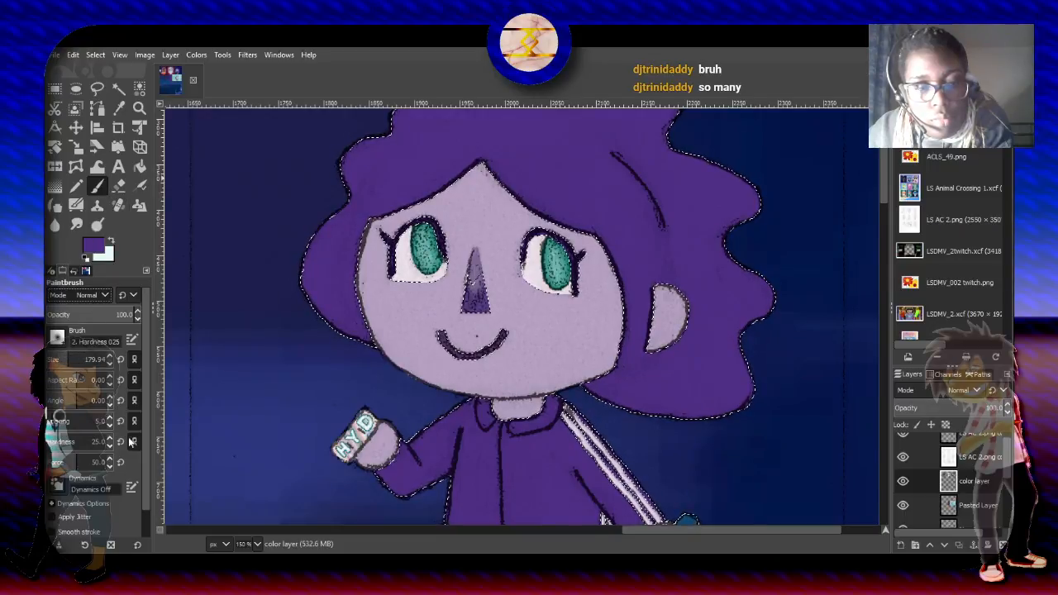
pyautogui.click(124, 350)
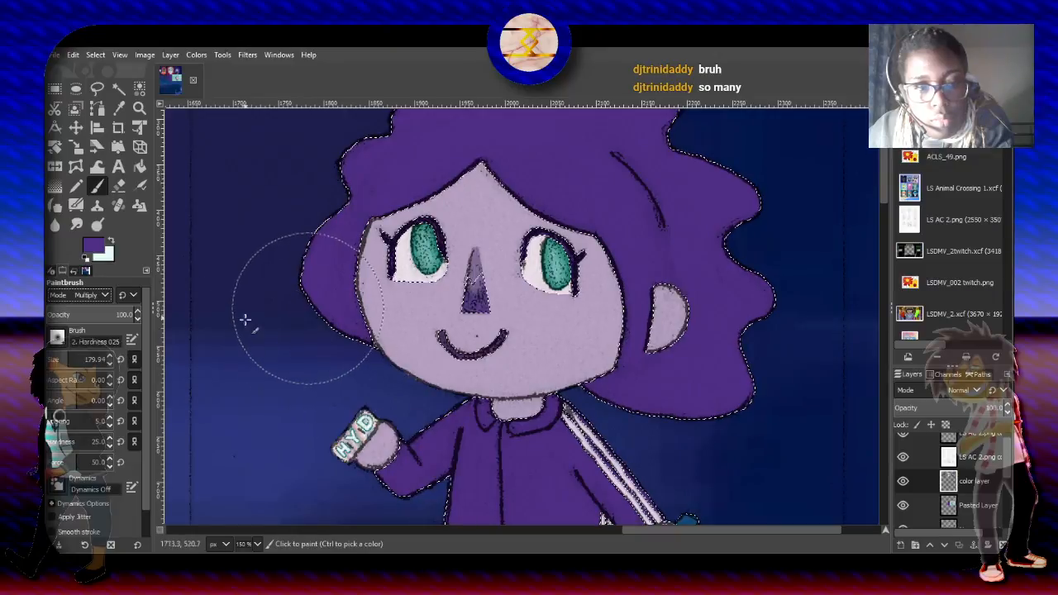
pyautogui.click(96, 314)
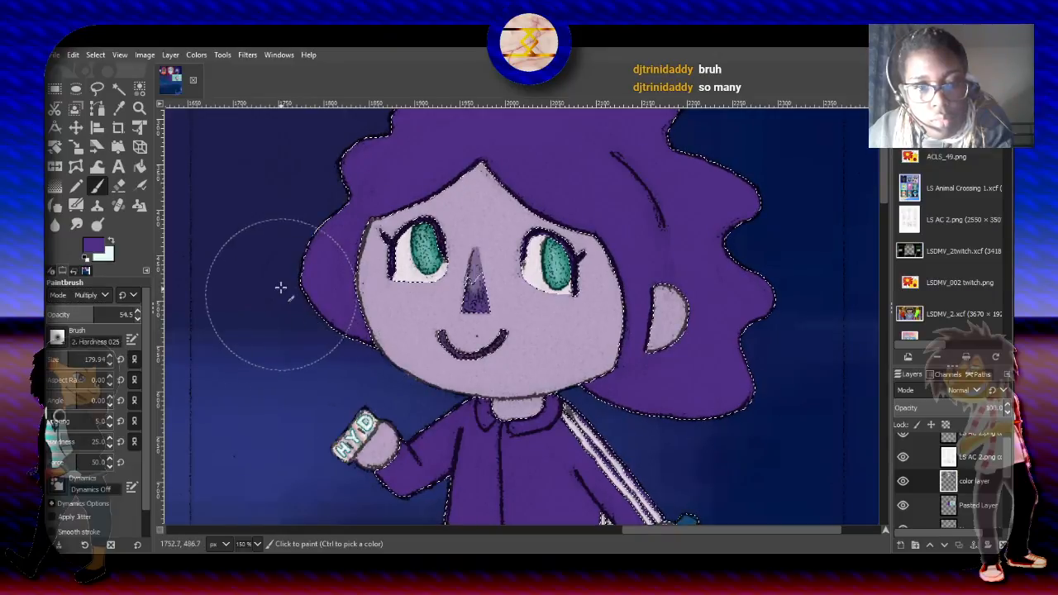
pyautogui.click(72, 315)
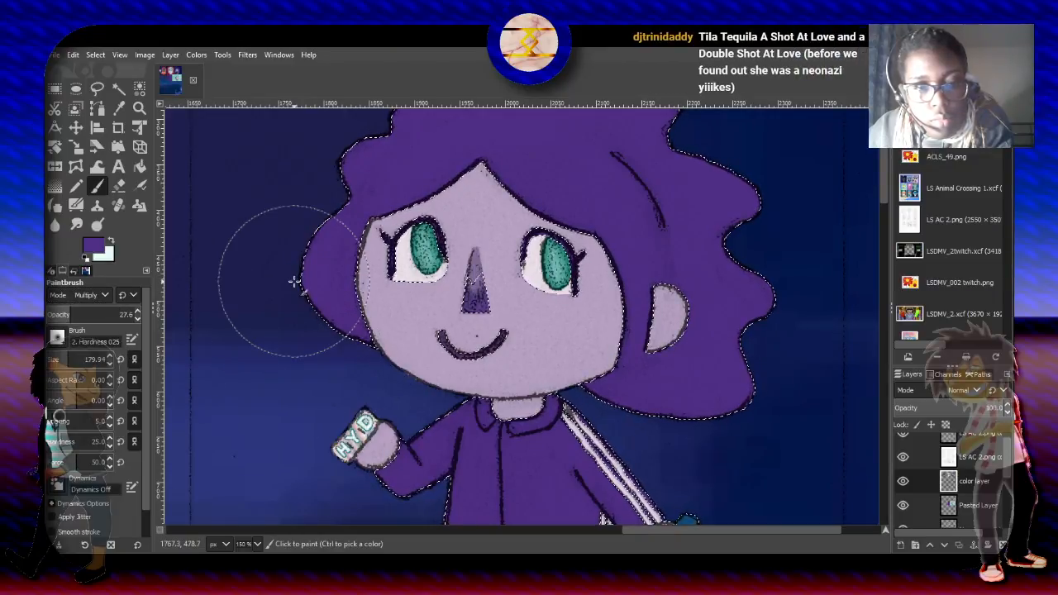
pyautogui.click(63, 359)
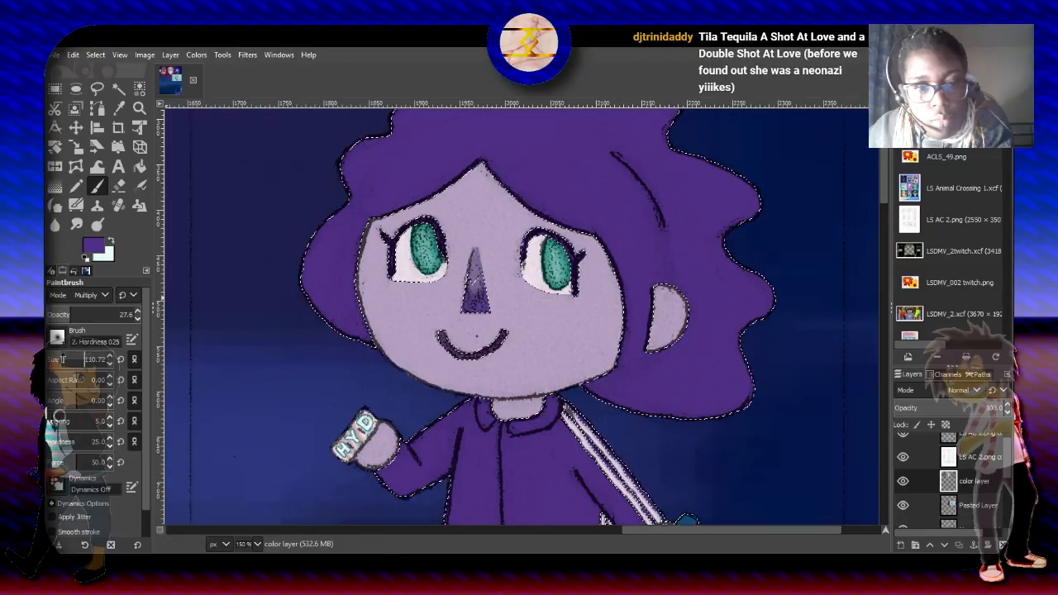
pyautogui.moveTo(283, 252); pyautogui.dragTo(306, 302)
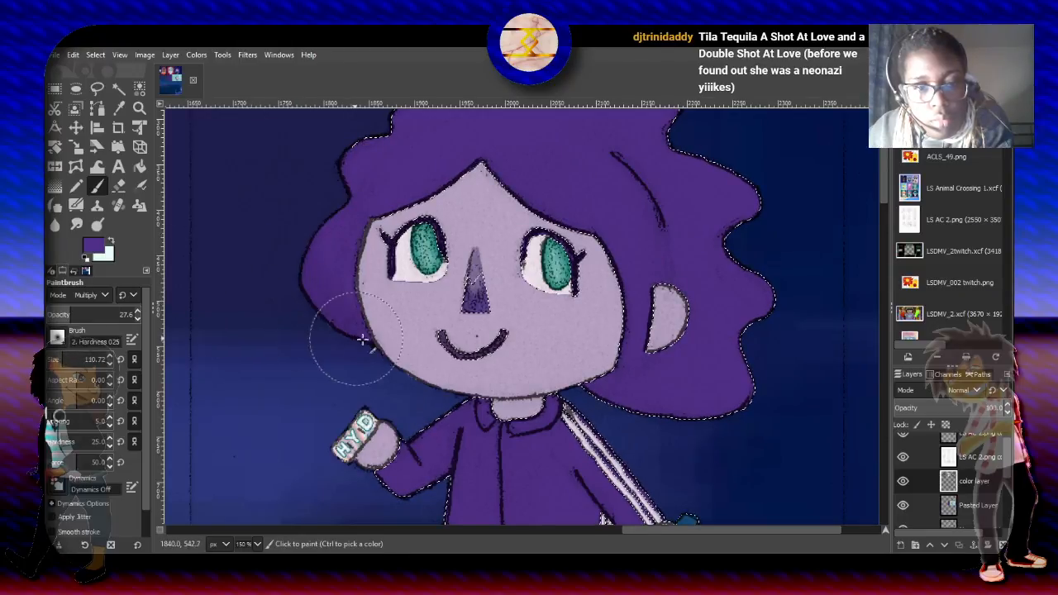
pyautogui.moveTo(361, 339)
pyautogui.mouseDown()
pyautogui.moveTo(427, 359)
pyautogui.moveTo(477, 352)
pyautogui.moveTo(555, 361)
pyautogui.moveTo(620, 397)
pyautogui.moveTo(732, 421)
pyautogui.mouseUp()
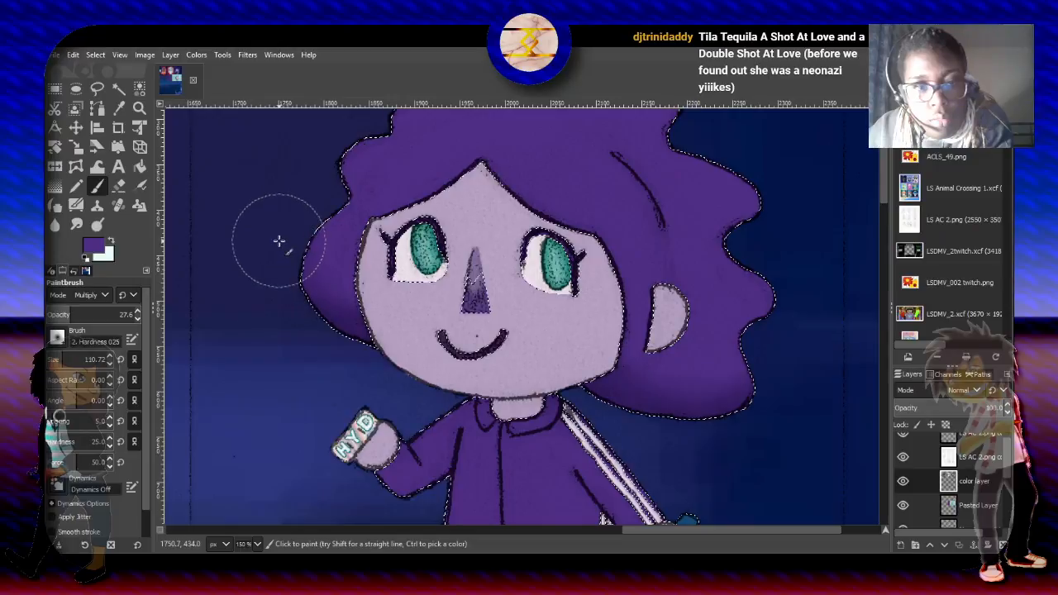
# - Deepen the shading along the hair's wavy side edges and lower edges with a smaller brush of size 50.97
pyautogui.click(60, 358)
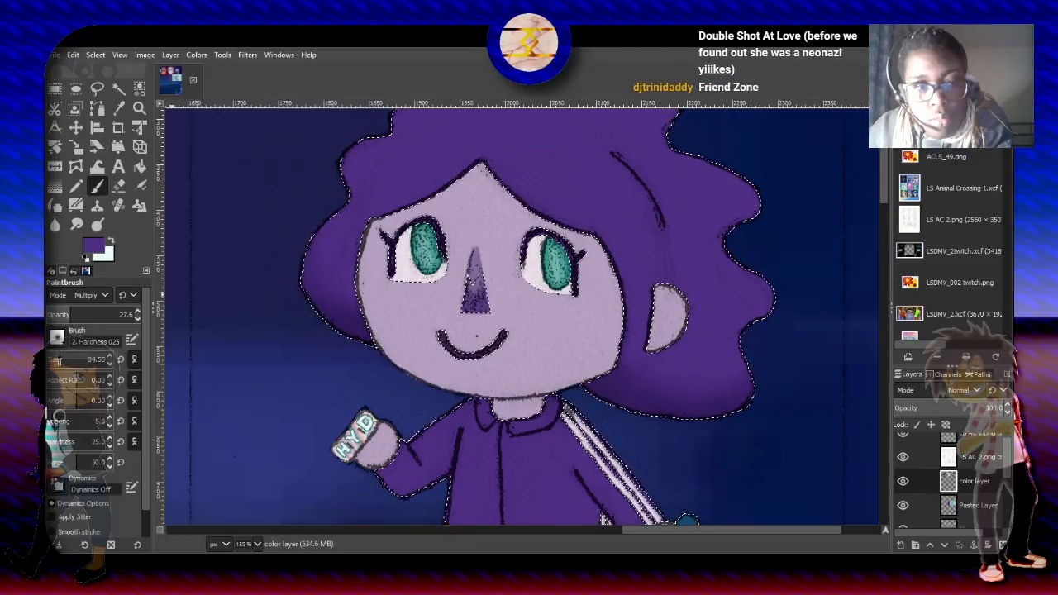
pyautogui.click(57, 357)
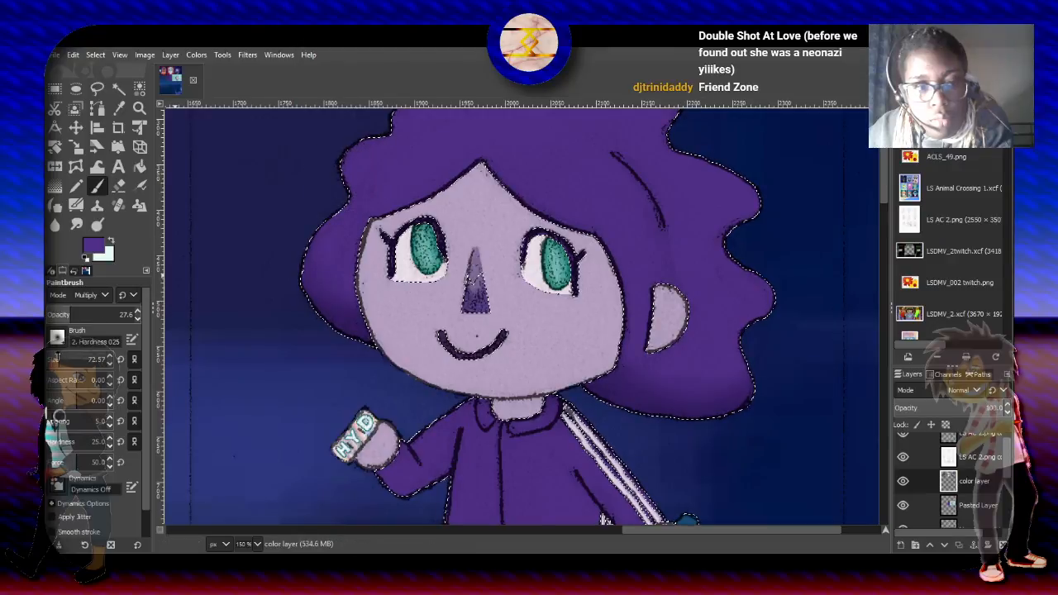
pyautogui.click(57, 358)
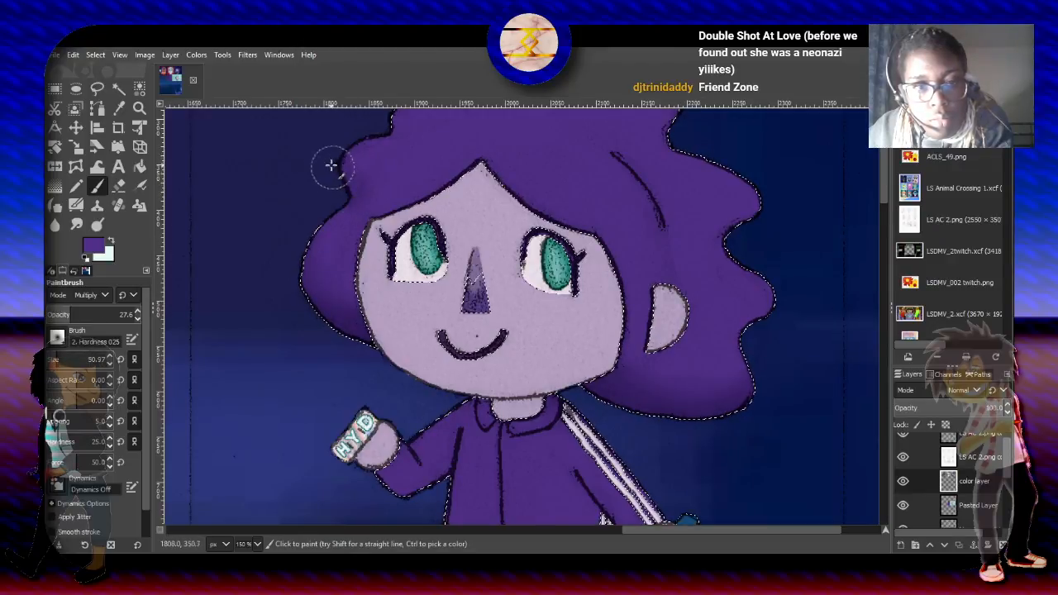
pyautogui.moveTo(331, 166)
pyautogui.mouseDown()
pyautogui.moveTo(338, 151)
pyautogui.moveTo(348, 197)
pyautogui.mouseUp()
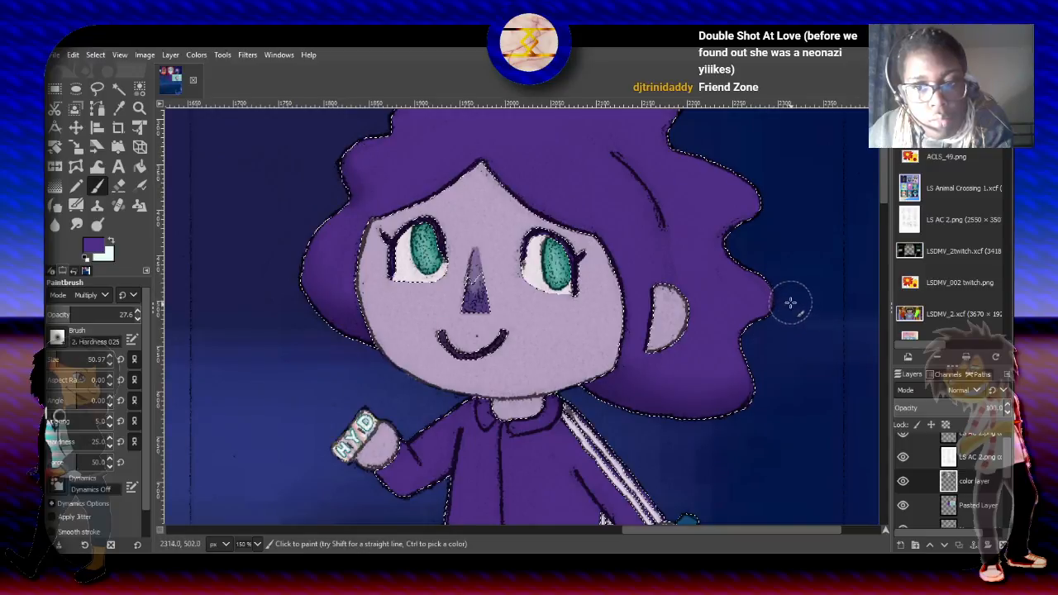
pyautogui.moveTo(789, 303); pyautogui.dragTo(755, 327)
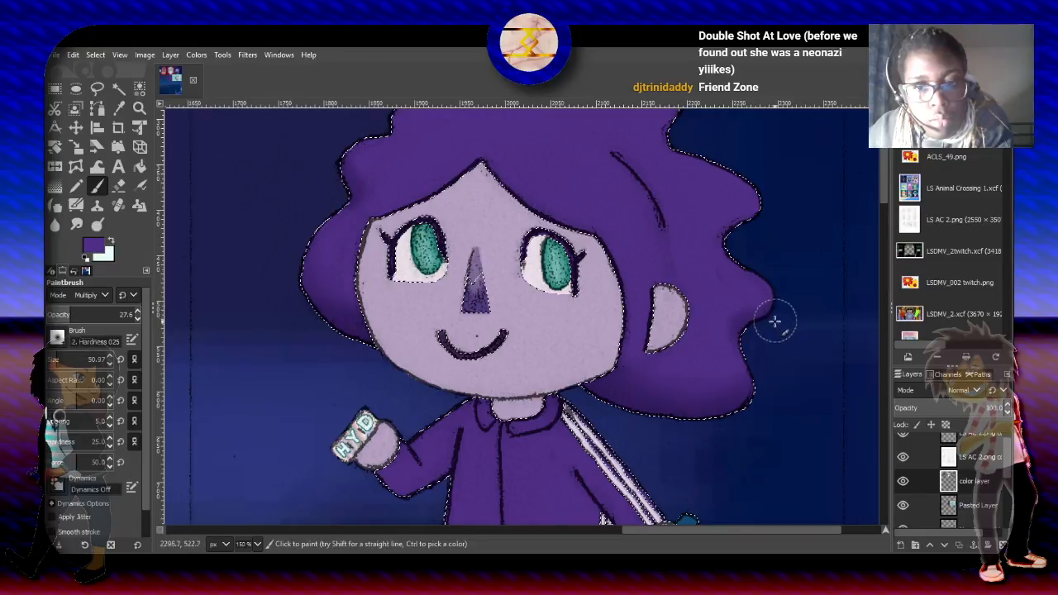
pyautogui.moveTo(773, 206)
pyautogui.mouseDown()
pyautogui.moveTo(767, 179)
pyautogui.moveTo(760, 213)
pyautogui.moveTo(730, 232)
pyautogui.mouseUp()
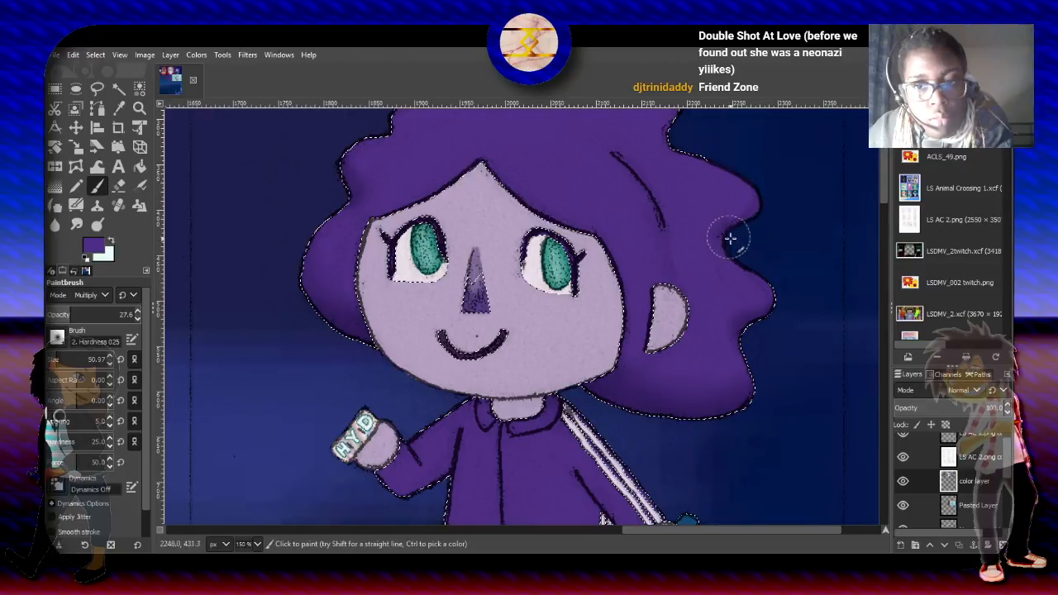
pyautogui.moveTo(769, 195)
pyautogui.mouseDown()
pyautogui.moveTo(758, 220)
pyautogui.moveTo(725, 234)
pyautogui.moveTo(754, 265)
pyautogui.mouseUp()
pyautogui.moveTo(770, 214)
pyautogui.mouseDown()
pyautogui.moveTo(727, 238)
pyautogui.moveTo(760, 273)
pyautogui.moveTo(770, 321)
pyautogui.moveTo(754, 338)
pyautogui.mouseUp()
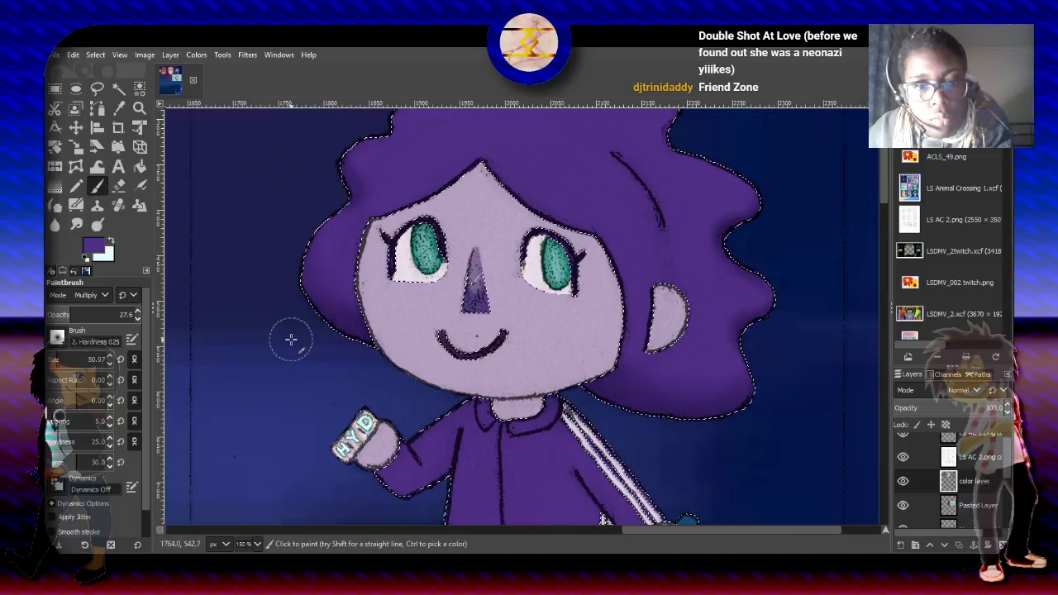
pyautogui.moveTo(371, 350)
pyautogui.mouseDown()
pyautogui.moveTo(337, 337)
pyautogui.moveTo(369, 342)
pyautogui.mouseUp()
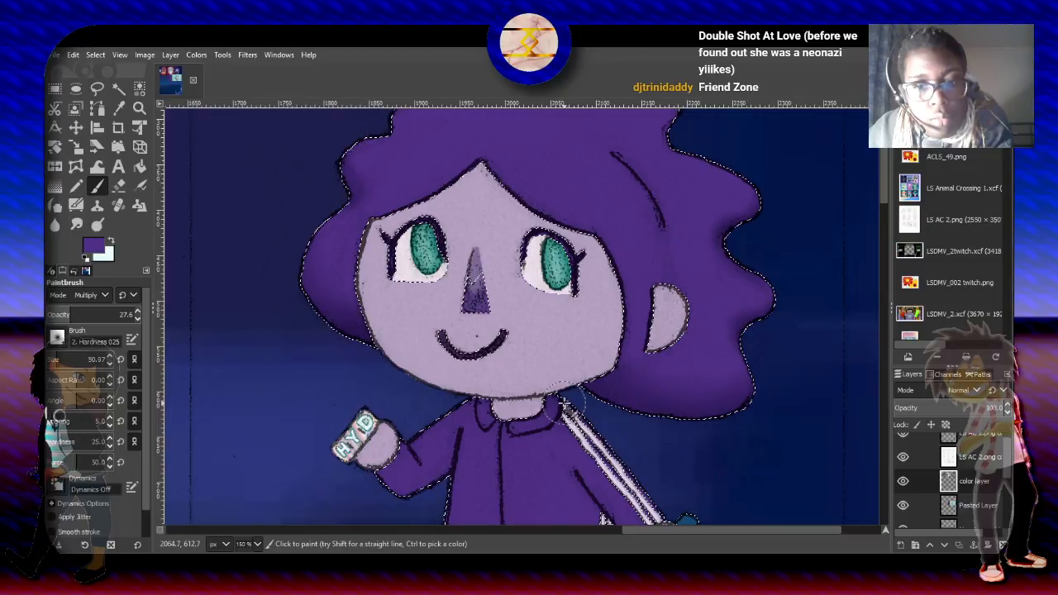
pyautogui.moveTo(585, 389)
pyautogui.mouseDown()
pyautogui.moveTo(608, 402)
pyautogui.moveTo(586, 385)
pyautogui.moveTo(632, 423)
pyautogui.moveTo(658, 423)
pyautogui.moveTo(614, 409)
pyautogui.moveTo(576, 371)
pyautogui.moveTo(715, 433)
pyautogui.moveTo(762, 384)
pyautogui.moveTo(691, 427)
pyautogui.mouseUp()
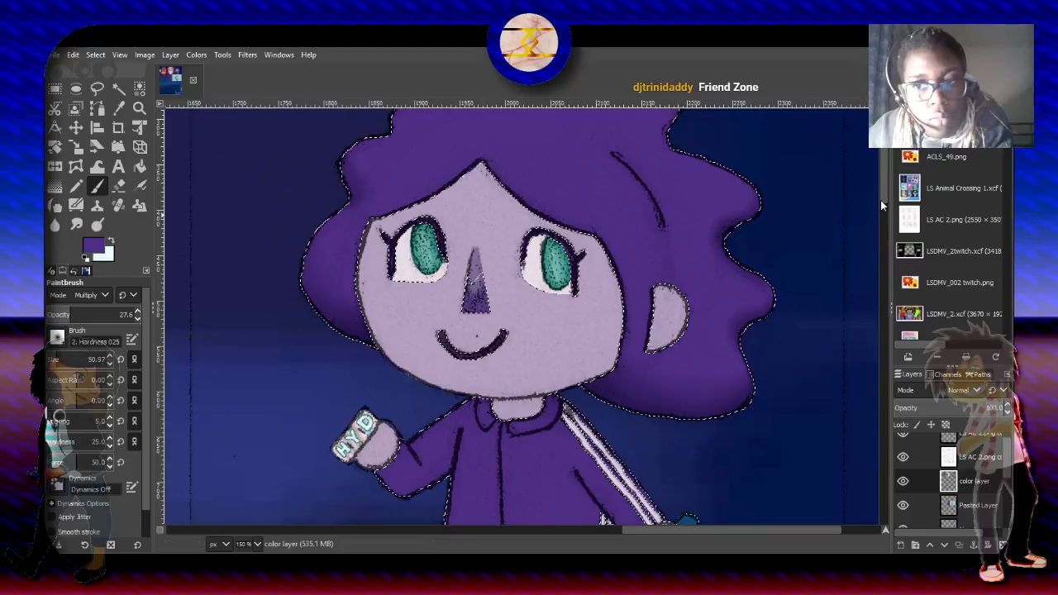
# - Shade the upper curls of the hair on both sides, reducing the brush size to 32.67 for the tight notches
pyautogui.scroll(2, 879, 198)
pyautogui.moveTo(684, 192)
pyautogui.mouseDown()
pyautogui.moveTo(683, 154)
pyautogui.moveTo(677, 190)
pyautogui.moveTo(651, 196)
pyautogui.moveTo(680, 197)
pyautogui.moveTo(671, 197)
pyautogui.moveTo(702, 163)
pyautogui.mouseUp()
pyautogui.moveTo(380, 183); pyautogui.dragTo(357, 197)
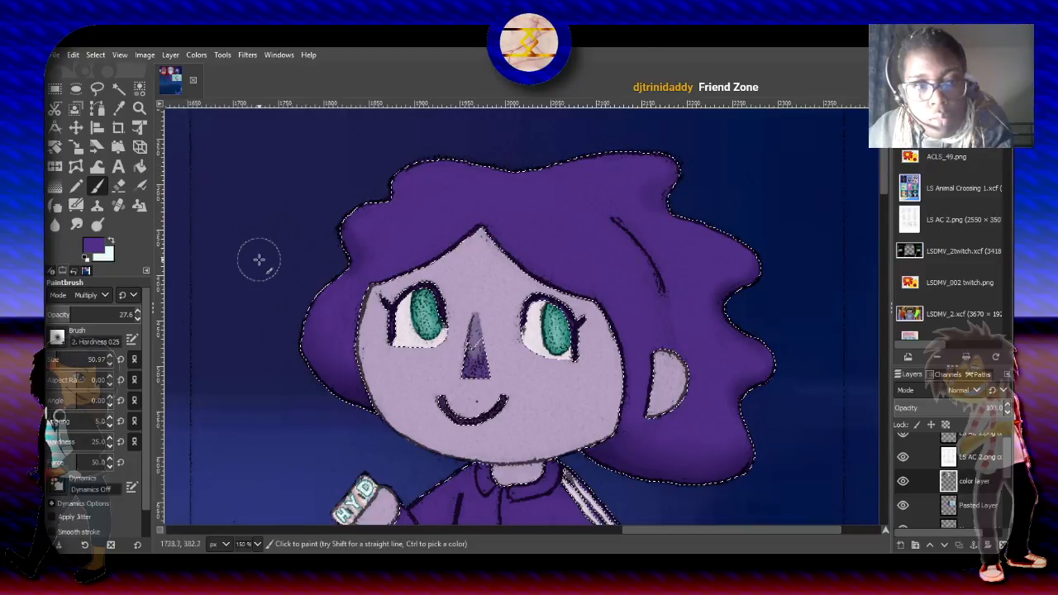
pyautogui.click(55, 360)
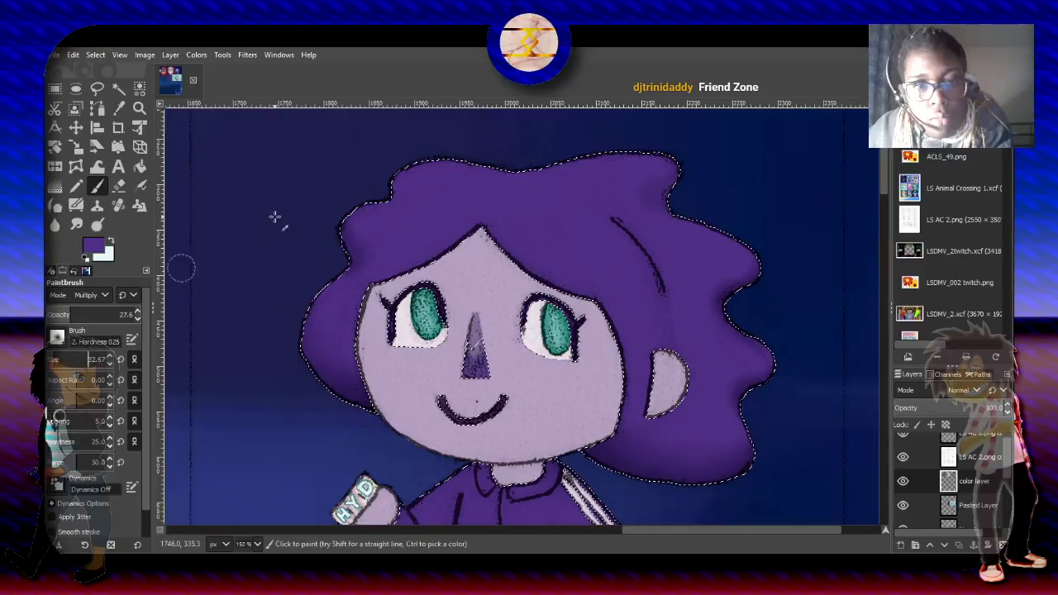
pyautogui.moveTo(388, 180)
pyautogui.mouseDown()
pyautogui.moveTo(401, 196)
pyautogui.moveTo(385, 174)
pyautogui.mouseUp()
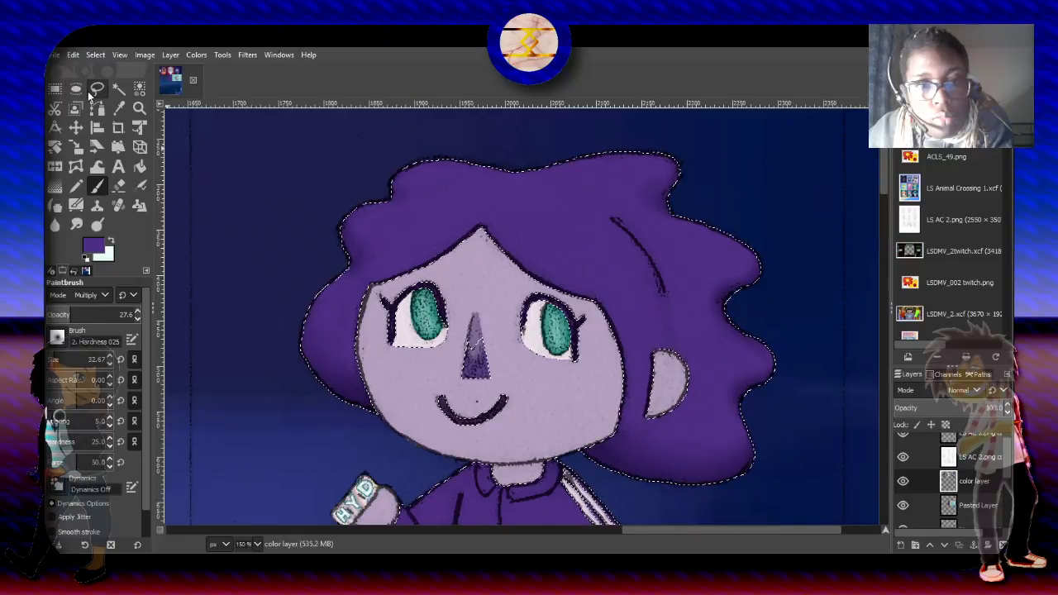
# - Intersect the hair selection with an ellipse about 360 × 309 px around the face and bangs, aligned with the curved hair line
pyautogui.press('r')
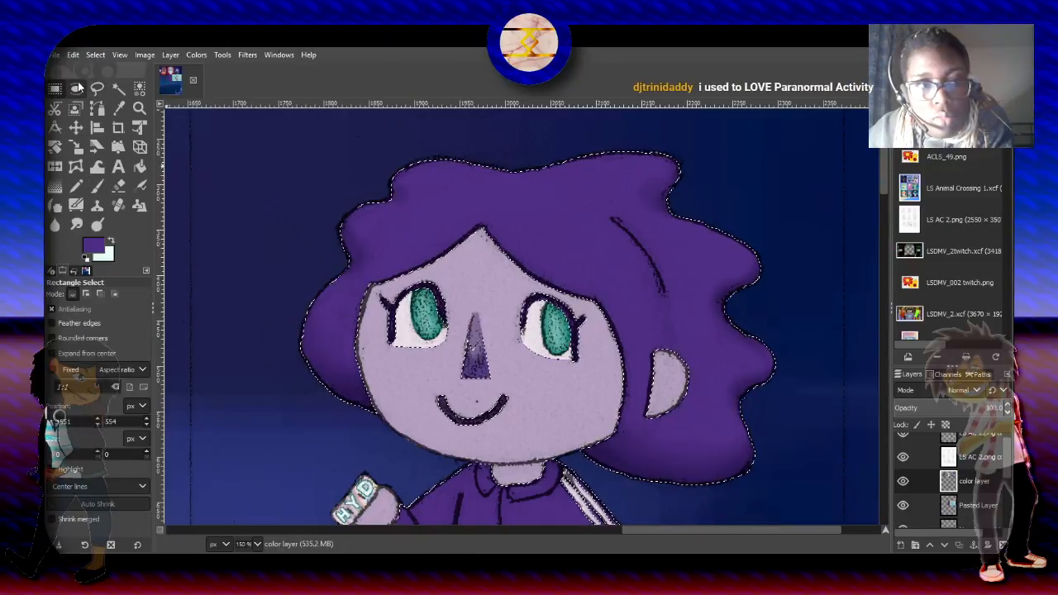
pyautogui.click(76, 89)
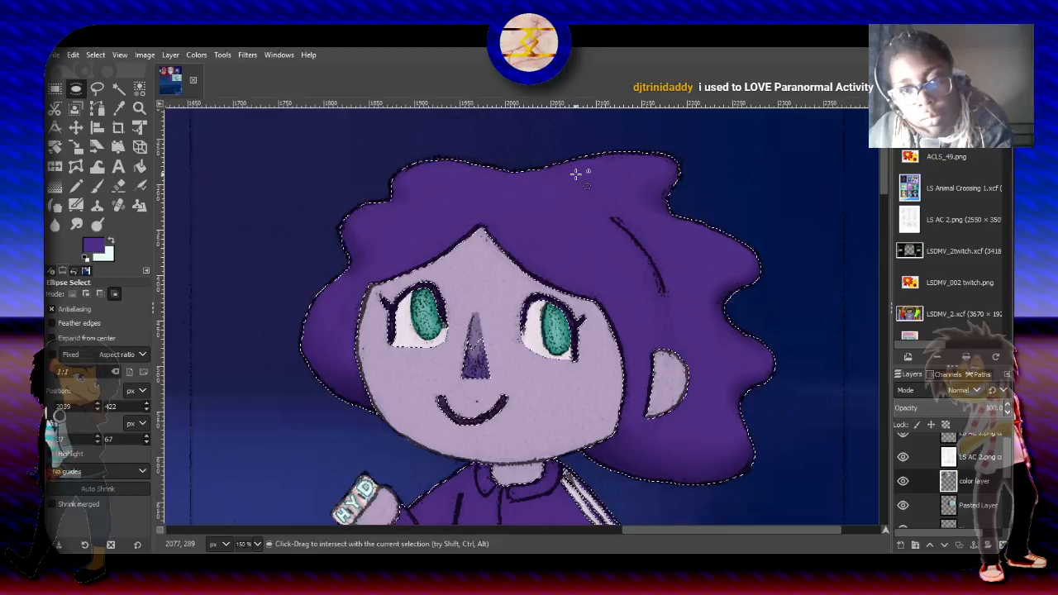
pyautogui.moveTo(479, 133)
pyautogui.mouseDown()
pyautogui.moveTo(578, 274)
pyautogui.moveTo(752, 448)
pyautogui.moveTo(798, 470)
pyautogui.moveTo(746, 453)
pyautogui.mouseUp()
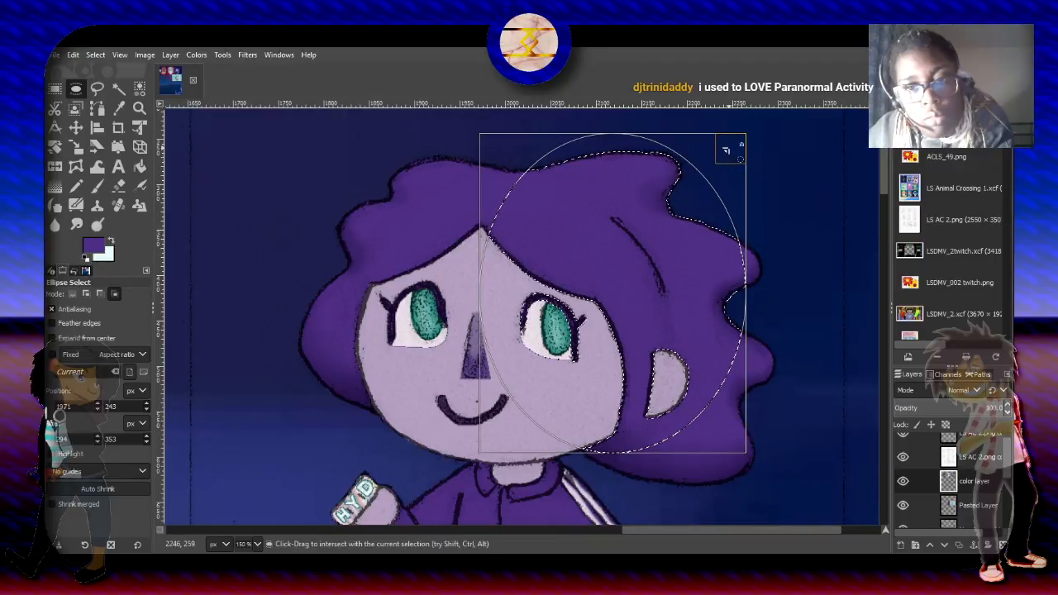
pyautogui.moveTo(732, 149)
pyautogui.mouseDown()
pyautogui.moveTo(661, 211)
pyautogui.moveTo(653, 233)
pyautogui.mouseUp()
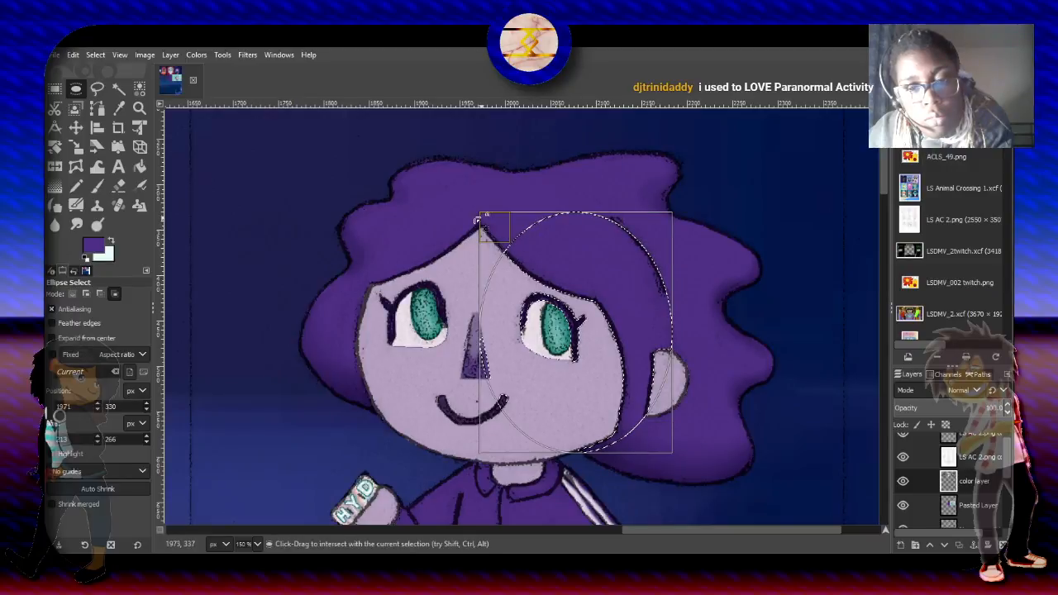
pyautogui.moveTo(477, 220); pyautogui.dragTo(355, 190)
pyautogui.moveTo(504, 451); pyautogui.dragTo(505, 466)
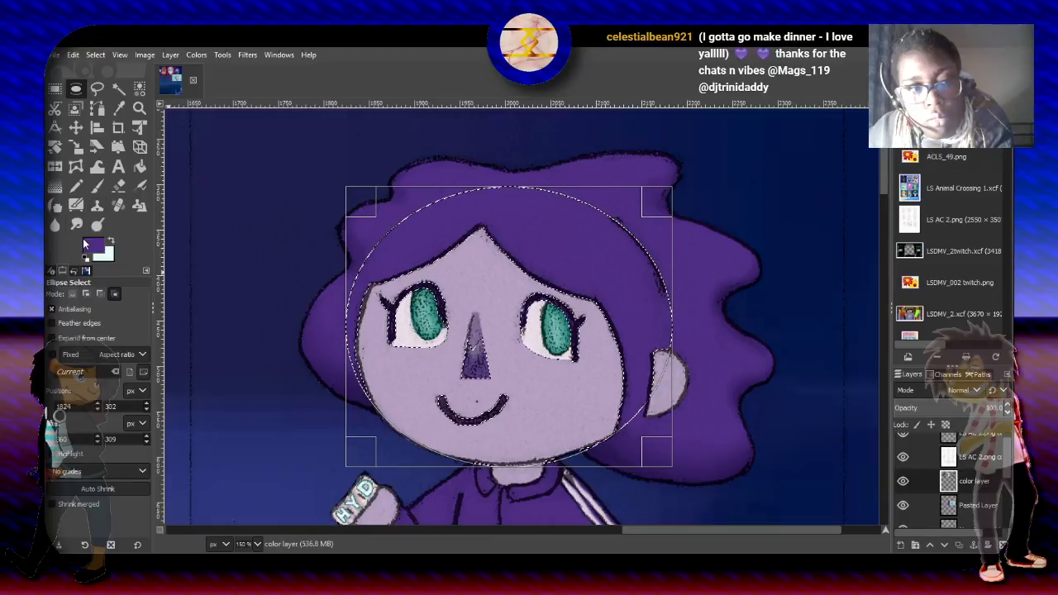
# - Shade the bangs along the ellipse's upper edge with the Paintbrush at size 103.91, using 15.9 opacity and then 11.0
pyautogui.click(96, 186)
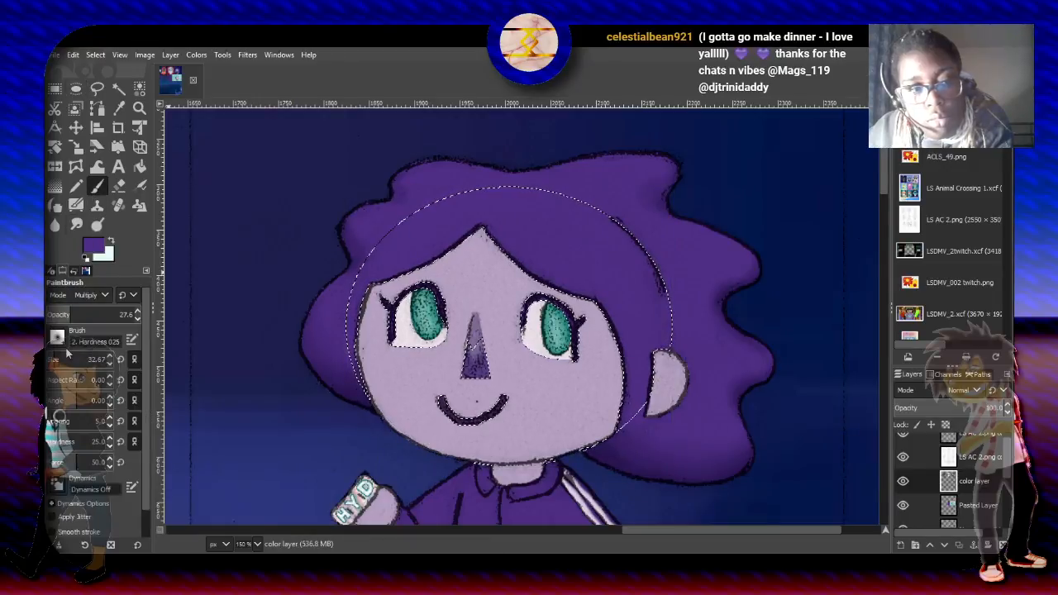
pyautogui.moveTo(68, 353)
pyautogui.mouseDown()
pyautogui.moveTo(99, 357)
pyautogui.moveTo(83, 358)
pyautogui.mouseUp()
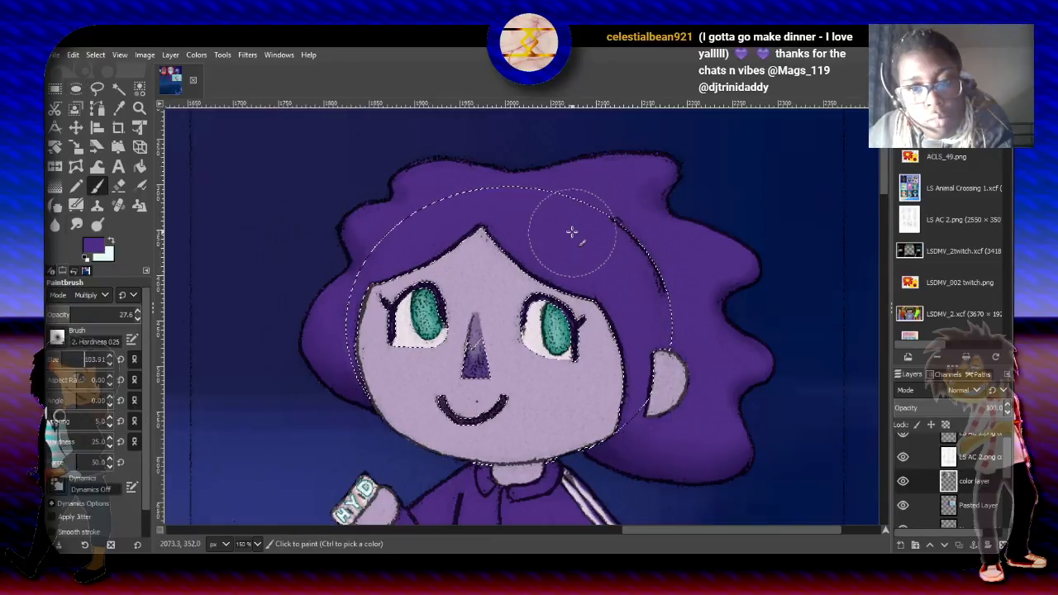
pyautogui.click(62, 313)
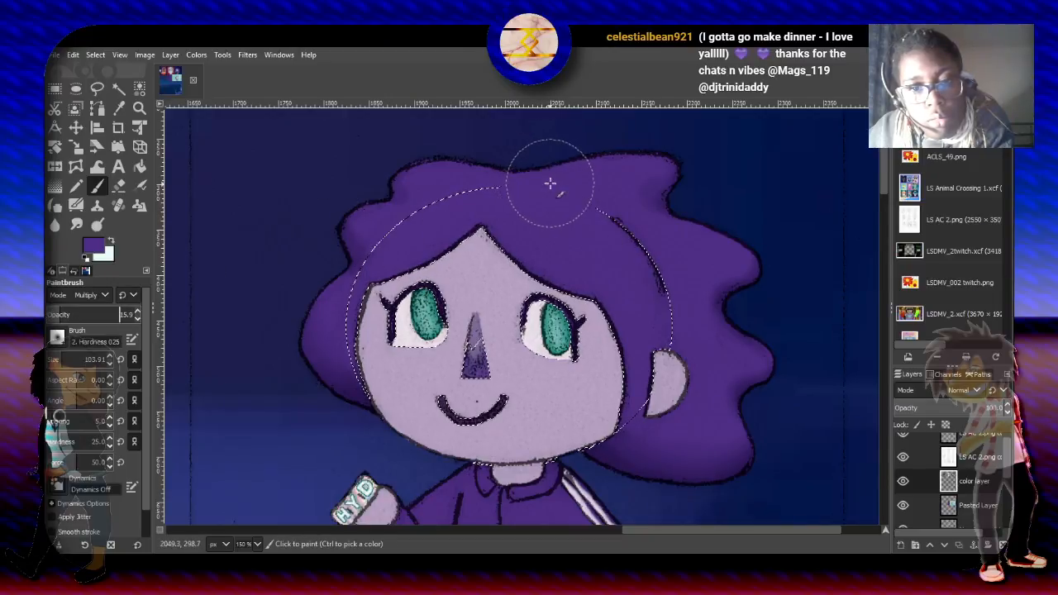
pyautogui.moveTo(550, 183)
pyautogui.mouseDown()
pyautogui.moveTo(573, 173)
pyautogui.moveTo(627, 219)
pyautogui.mouseUp()
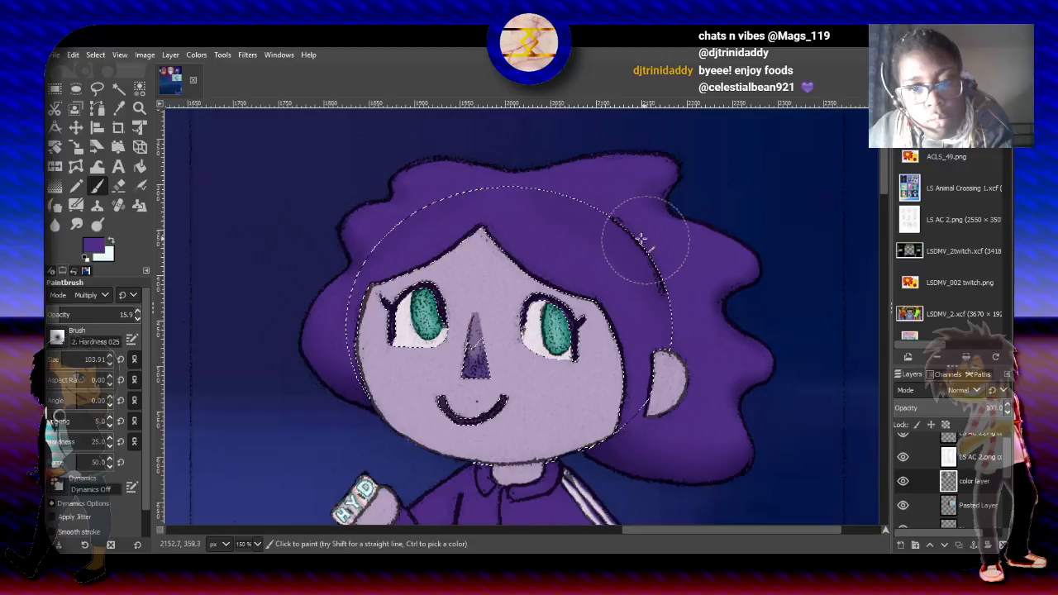
pyautogui.moveTo(617, 219); pyautogui.dragTo(664, 291)
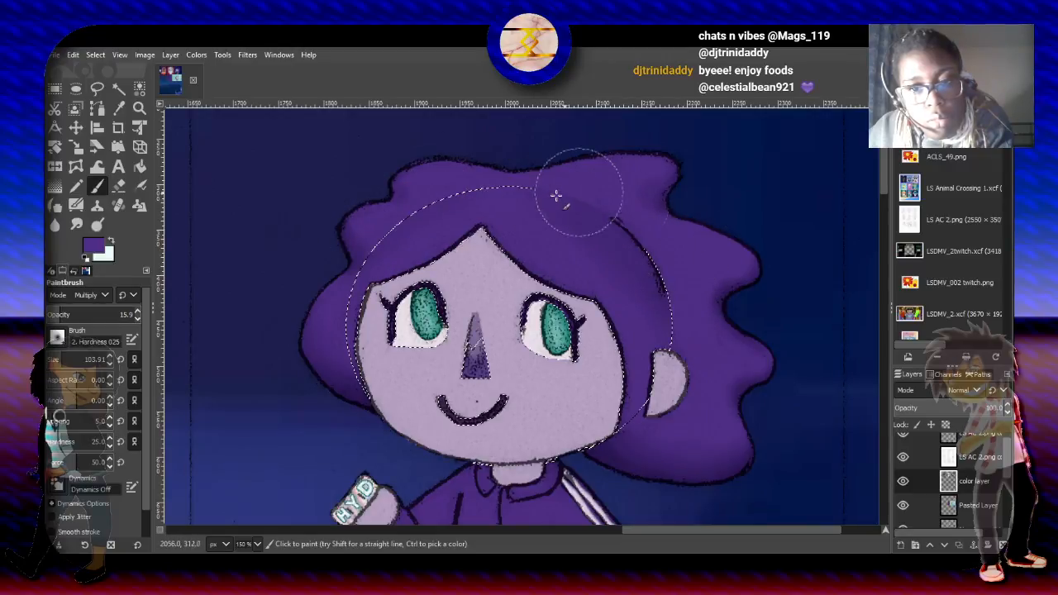
pyautogui.click(57, 311)
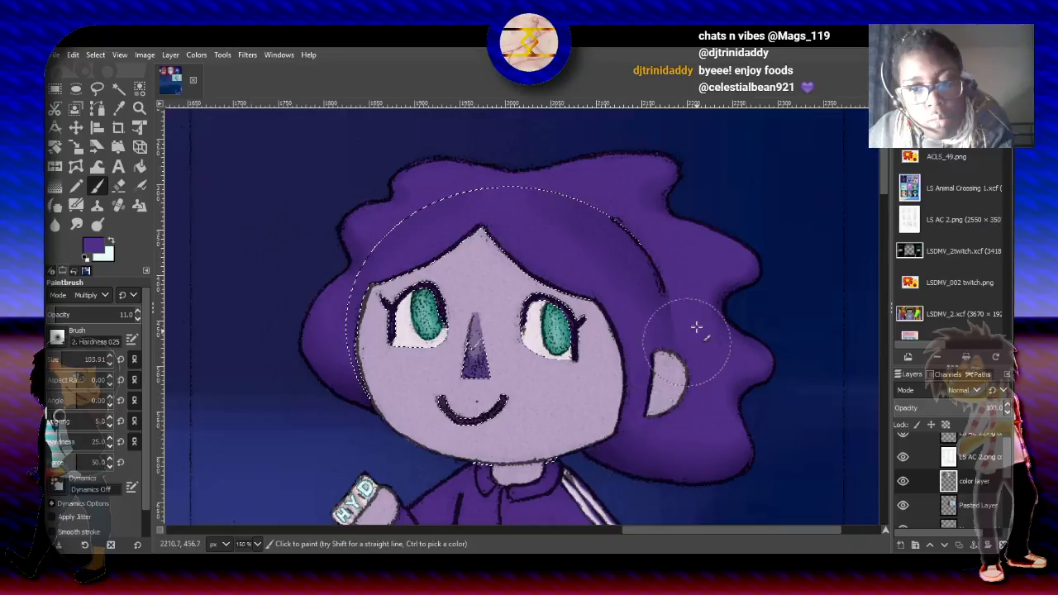
pyautogui.moveTo(696, 327)
pyautogui.mouseDown()
pyautogui.moveTo(663, 250)
pyautogui.moveTo(609, 208)
pyautogui.moveTo(670, 304)
pyautogui.moveTo(615, 219)
pyautogui.mouseUp()
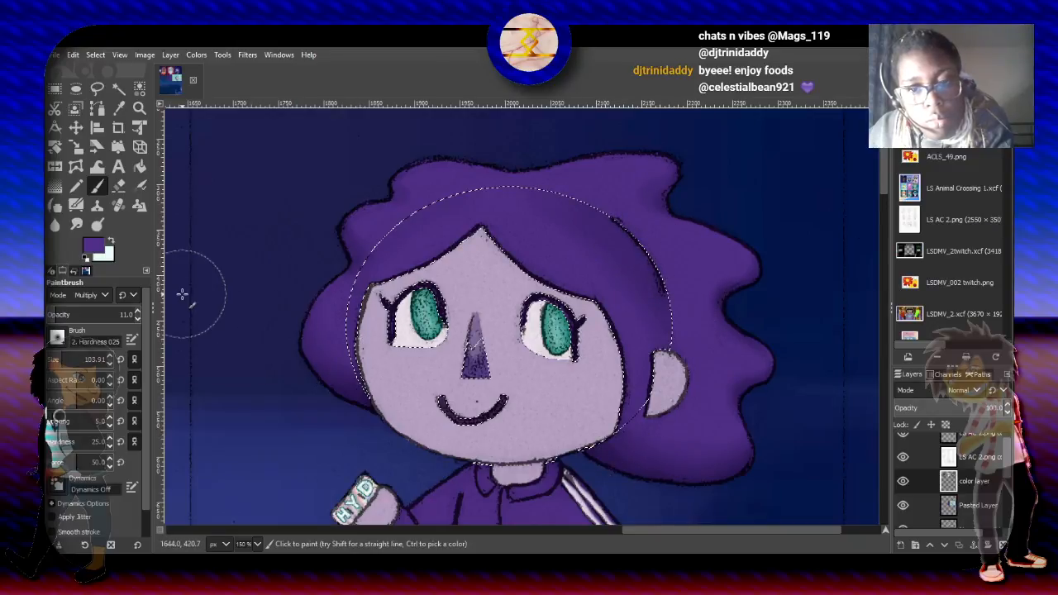
# - Clear the selection with the Rectangle Select tool and save the image
pyautogui.press('r')
pyautogui.click(236, 162)
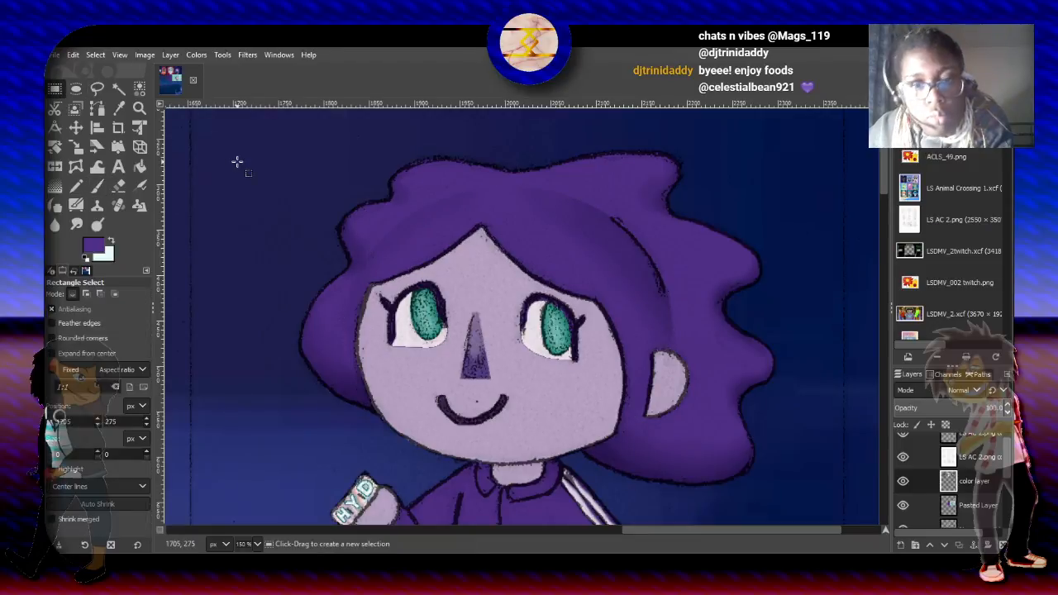
pyautogui.hotkey('ctrl', 's')
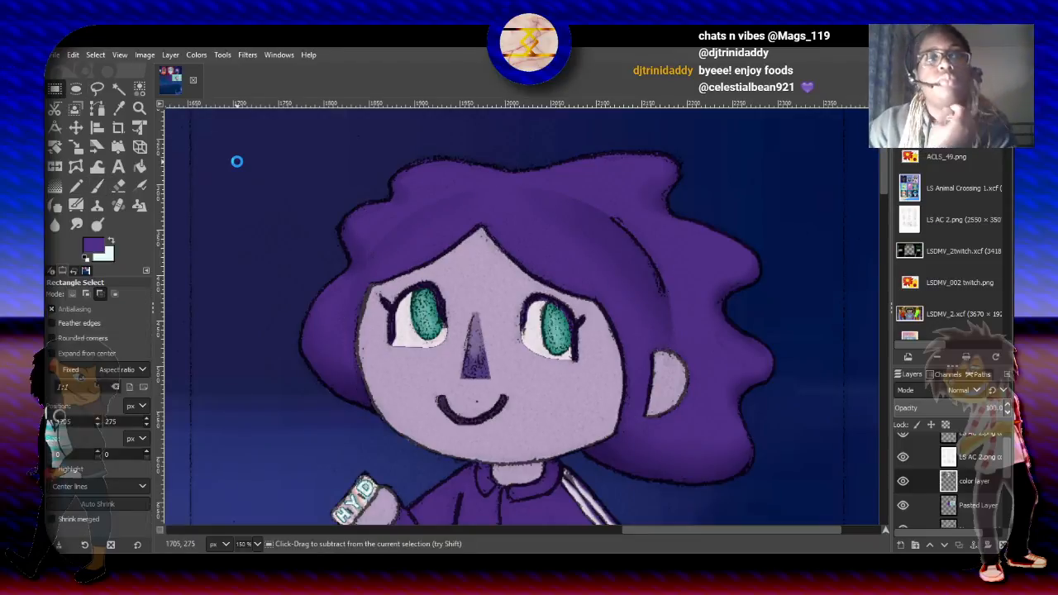
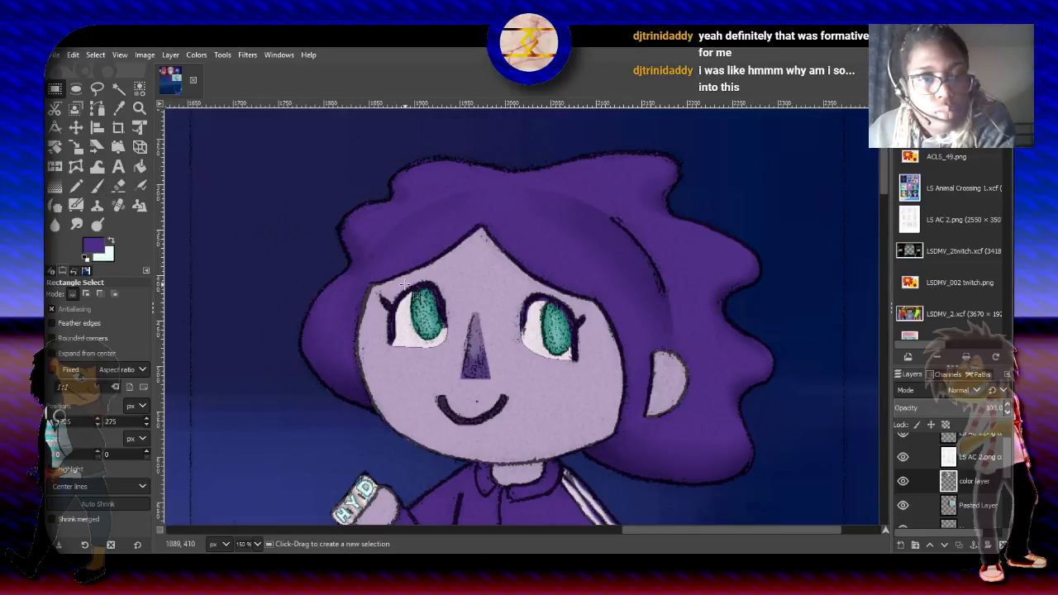
# - Select the background around the character on the color layer with Select by Color, and invert the selection
pyautogui.click(97, 186)
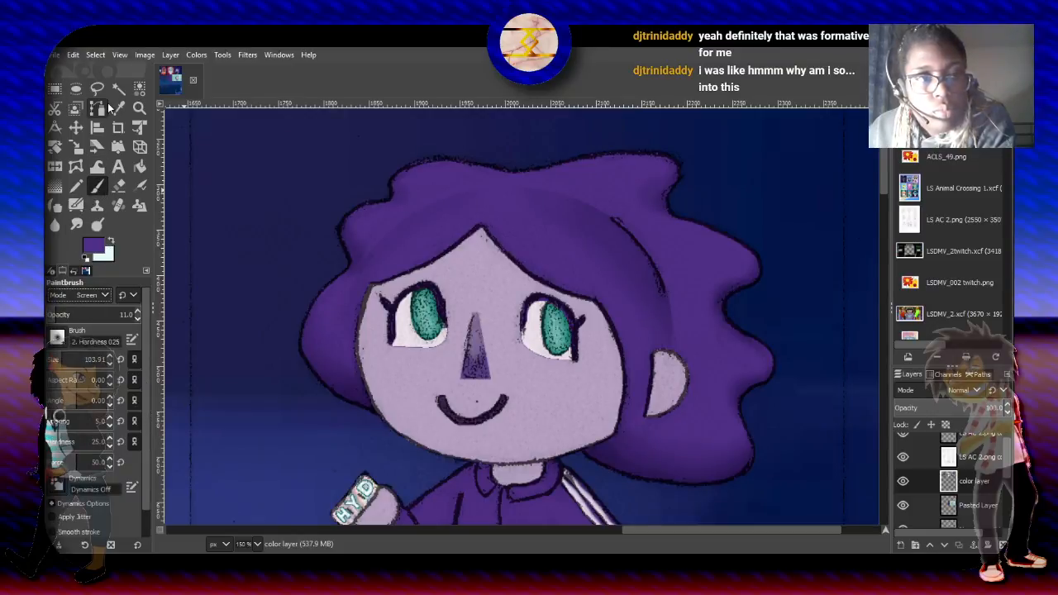
pyautogui.click(139, 87)
pyautogui.click(248, 193)
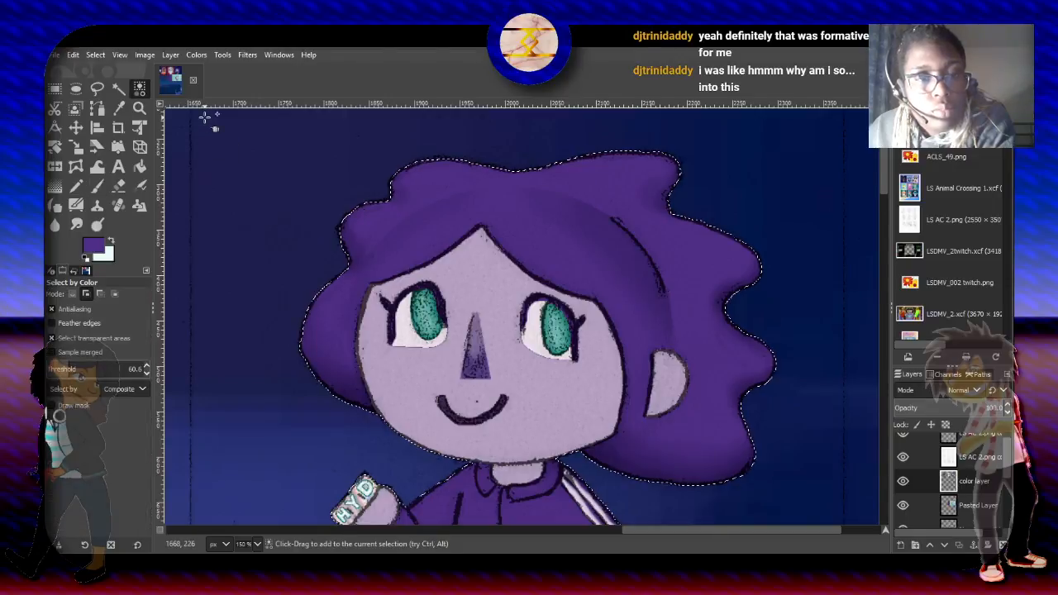
pyautogui.click(95, 58)
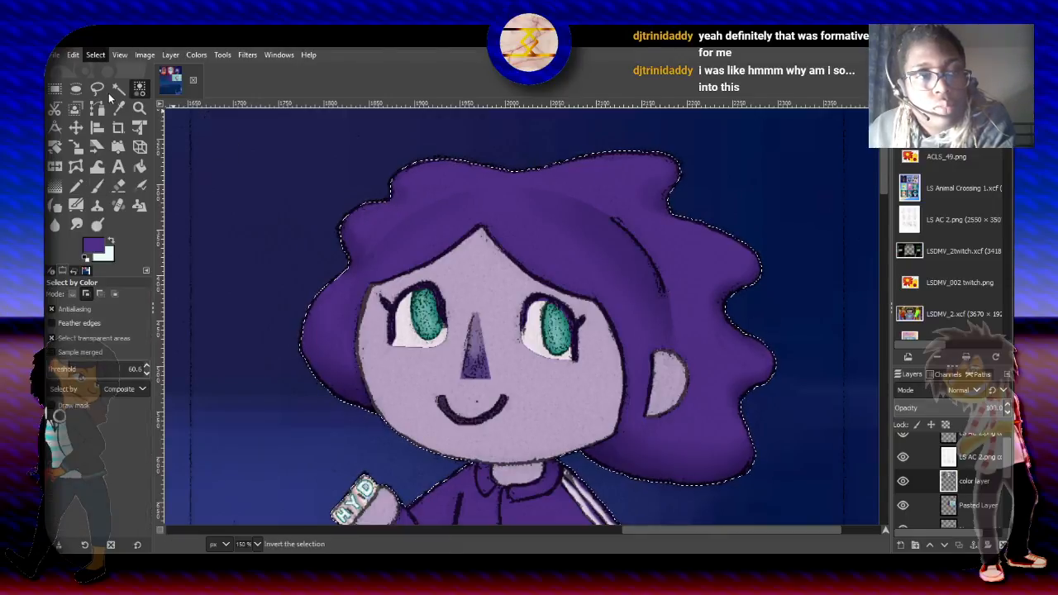
# - Lighten the bangs with the Paintbrush in Screen mode, at size 84.55 with 11.0 opacity and at size 56.07 with 17.9 opacity
pyautogui.click(98, 188)
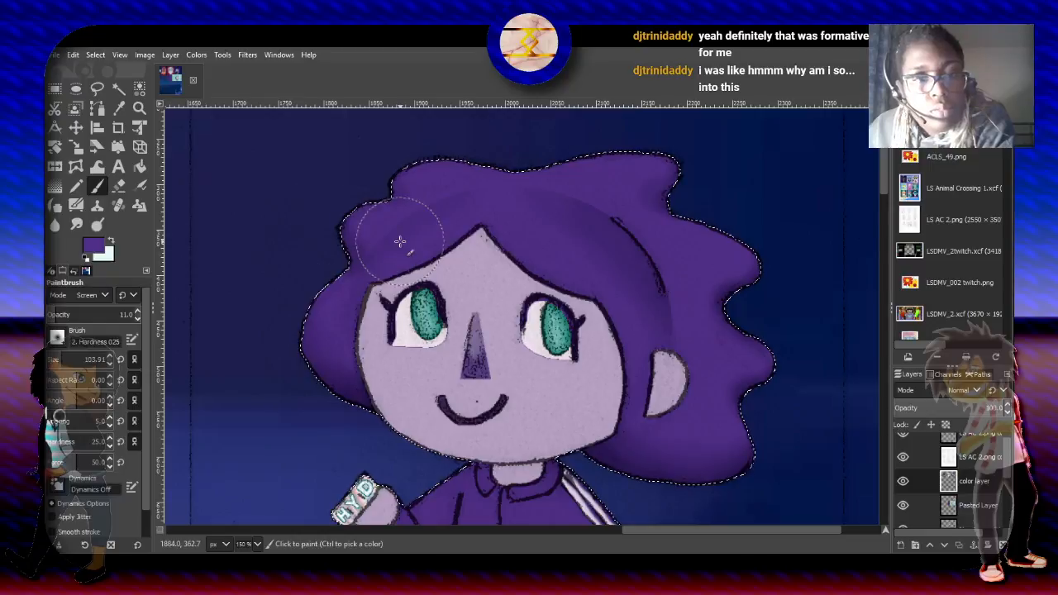
pyautogui.moveTo(93, 359); pyautogui.dragTo(84, 360)
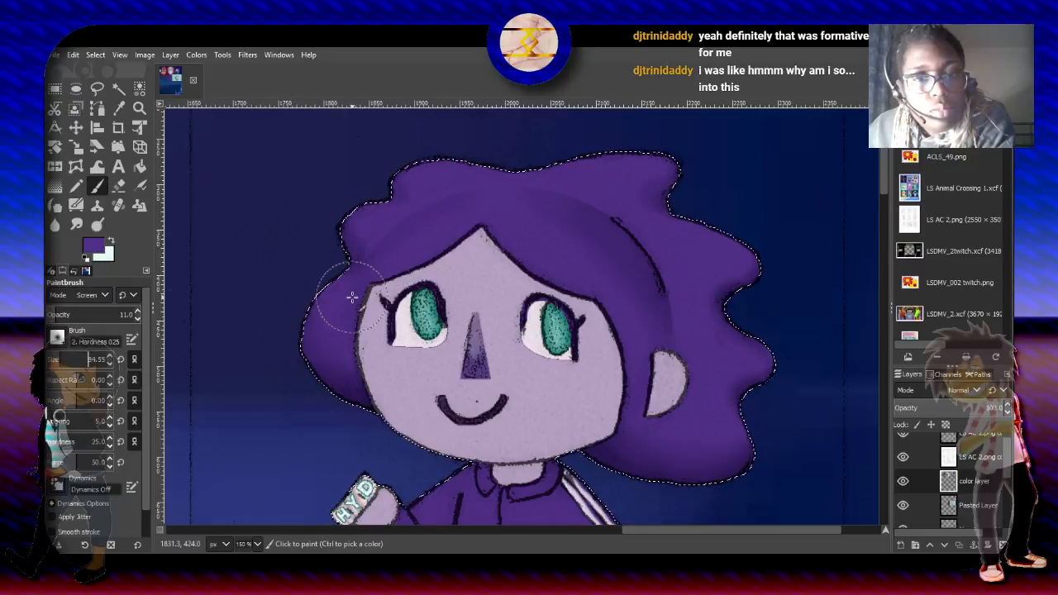
pyautogui.moveTo(538, 215)
pyautogui.mouseDown()
pyautogui.moveTo(616, 263)
pyautogui.moveTo(543, 220)
pyautogui.moveTo(548, 237)
pyautogui.moveTo(569, 238)
pyautogui.moveTo(528, 225)
pyautogui.moveTo(603, 250)
pyautogui.mouseUp()
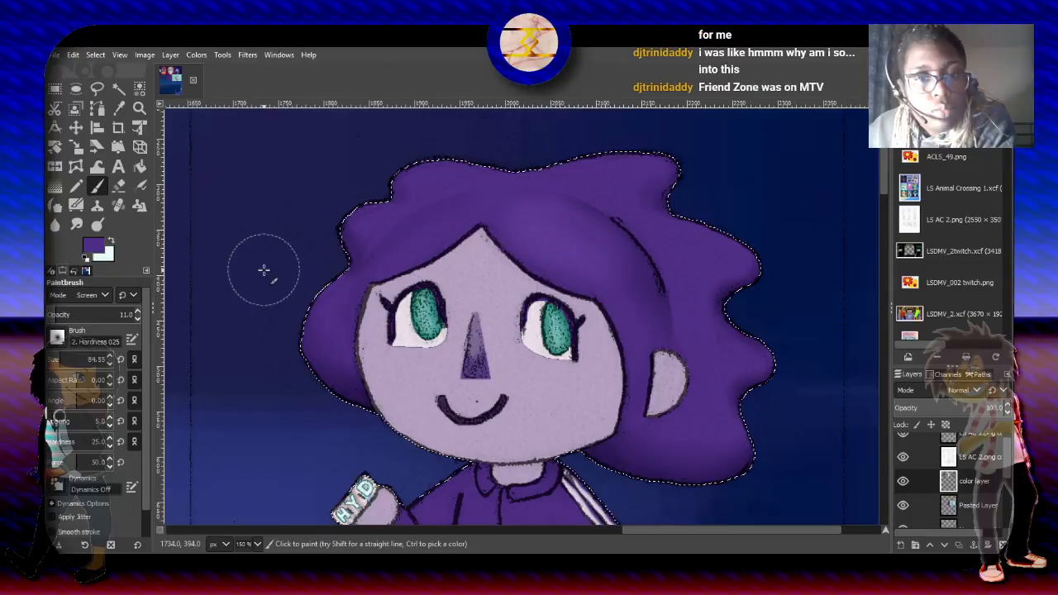
pyautogui.click(57, 356)
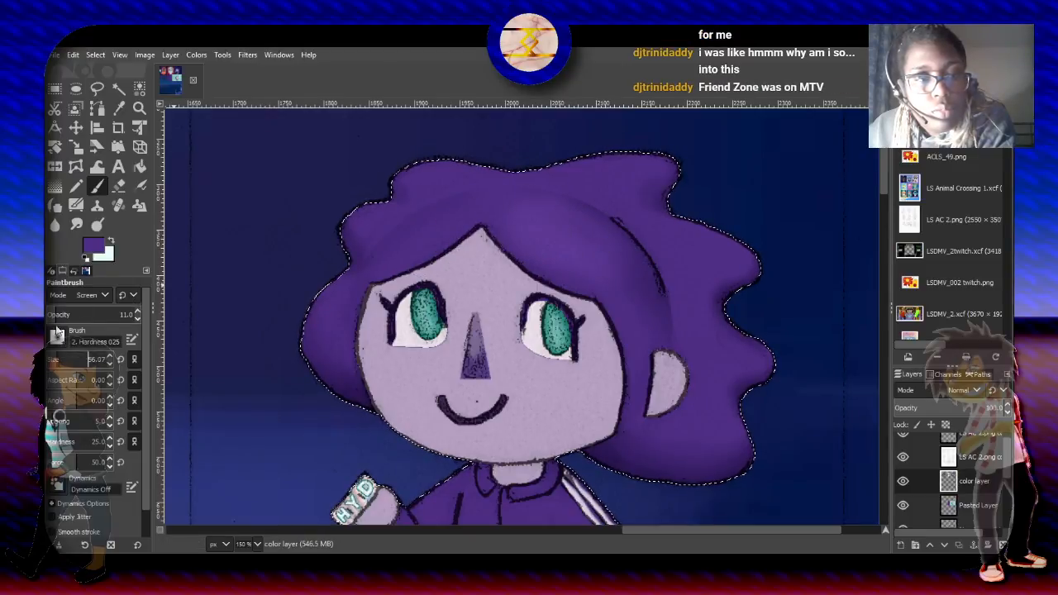
pyautogui.click(62, 314)
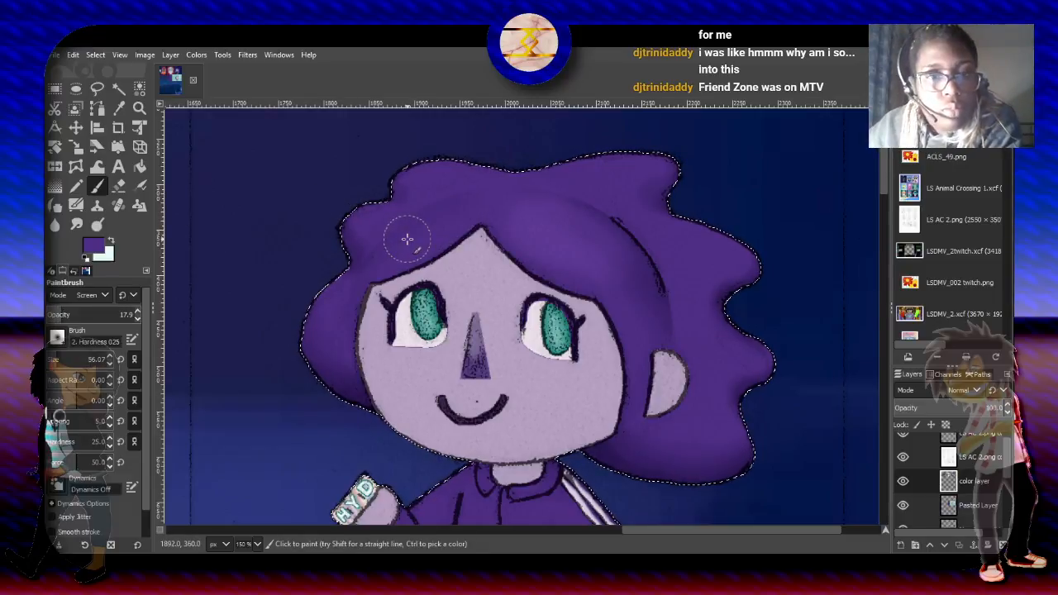
# - Undo a small trial stroke on the bangs and highlight the curls and bangs with the Airbrush in Screen mode, size 28.64, opacity 17.2
pyautogui.click(88, 359)
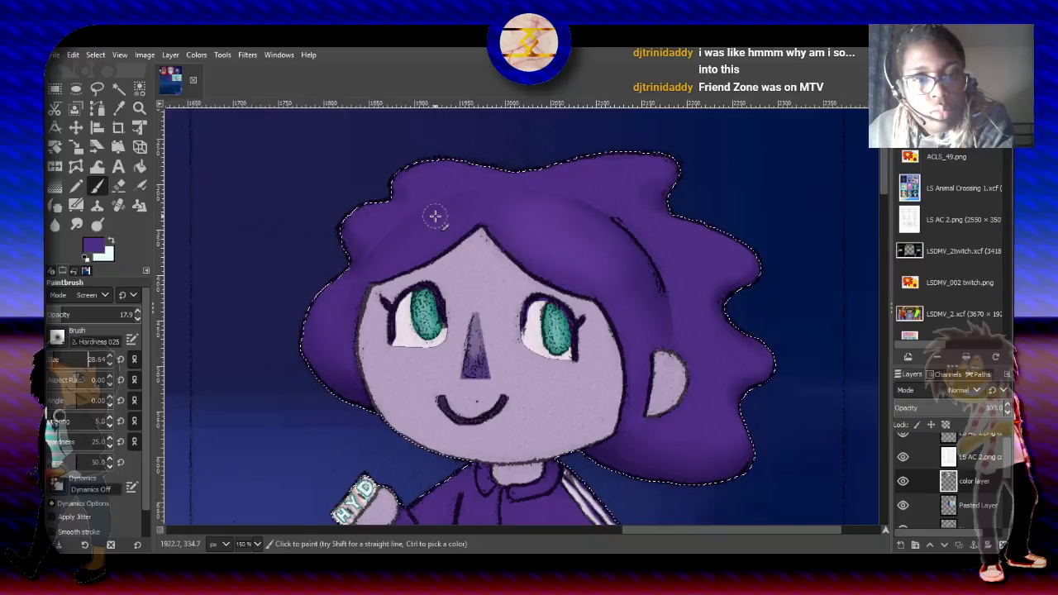
pyautogui.moveTo(447, 216); pyautogui.dragTo(401, 245)
pyautogui.hotkey('ctrl', 'z')
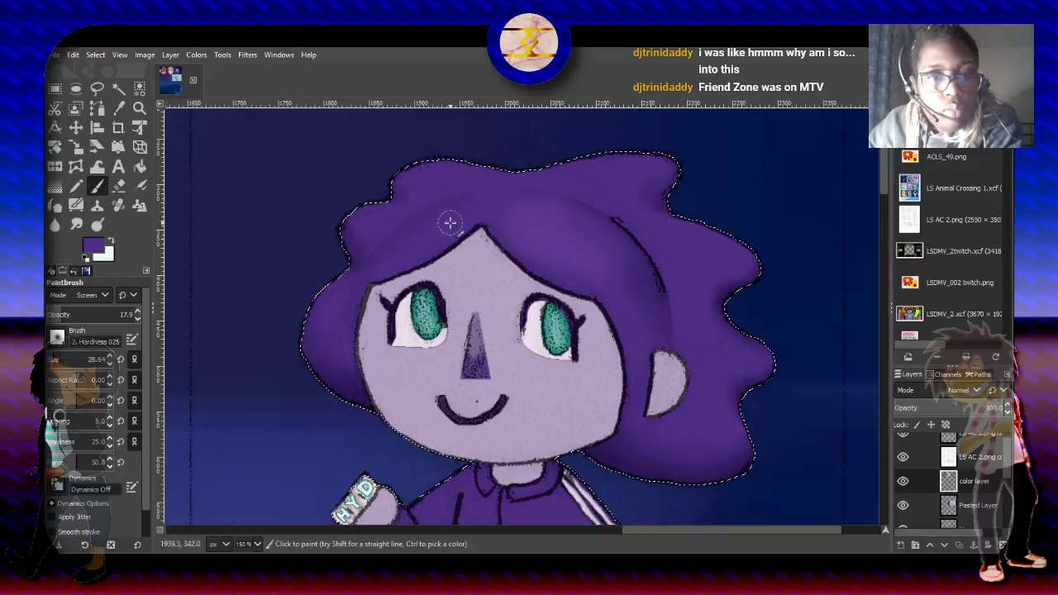
pyautogui.click(141, 186)
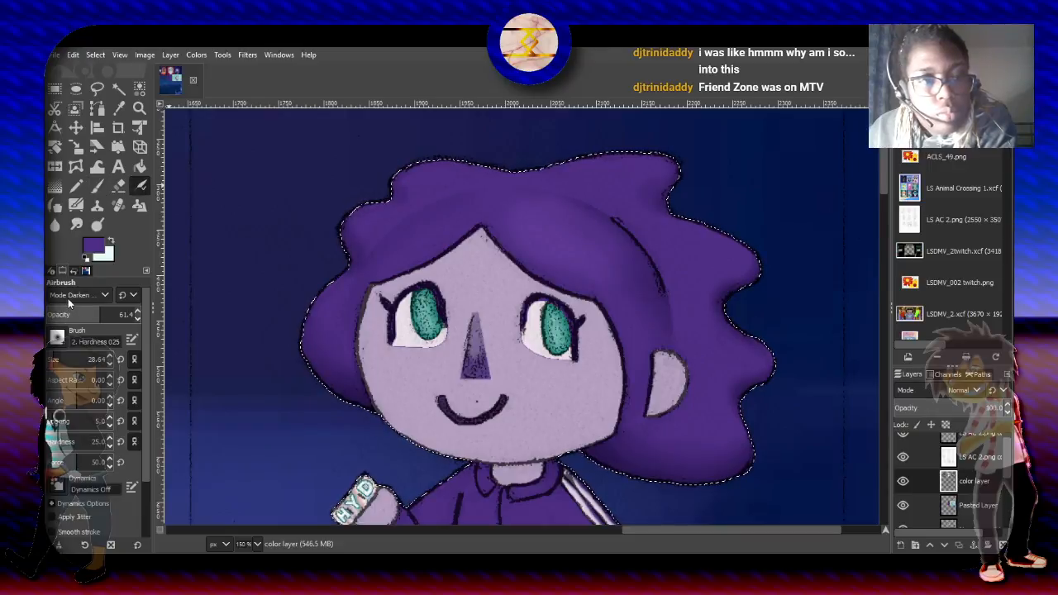
pyautogui.scroll(3, 81, 295)
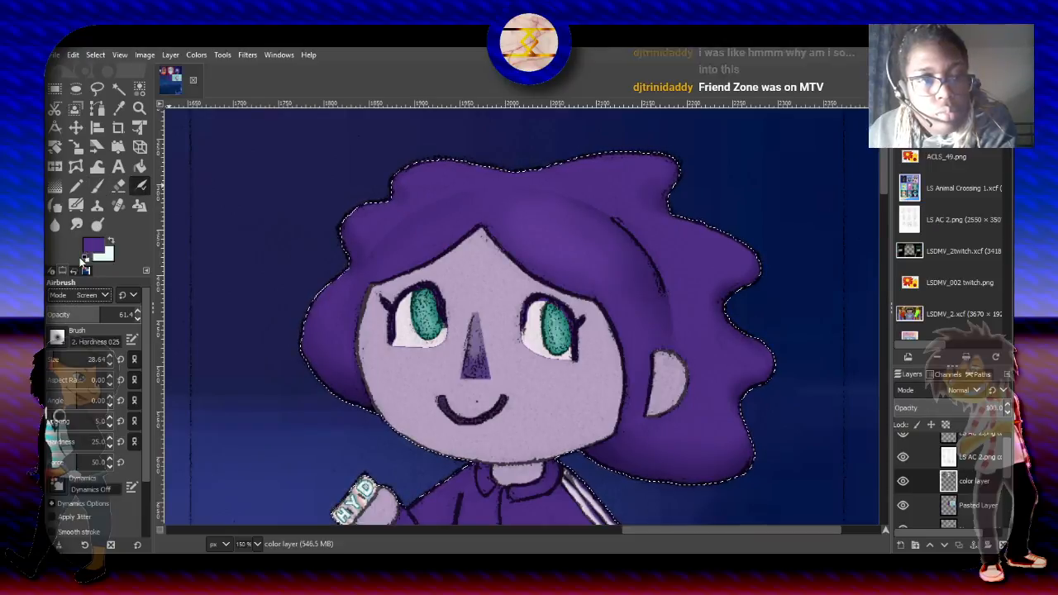
pyautogui.click(61, 315)
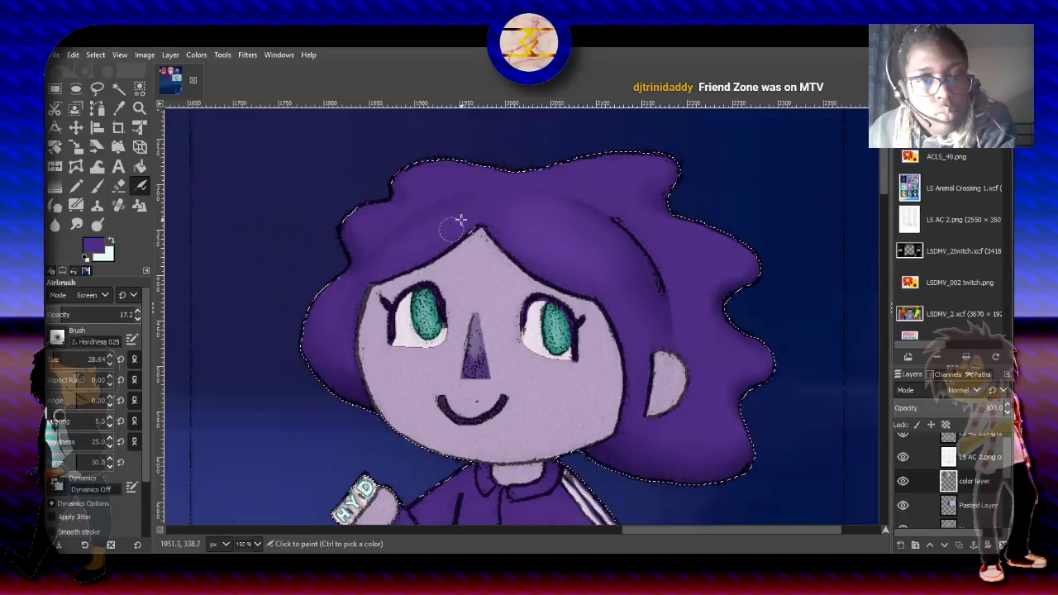
pyautogui.click(434, 226)
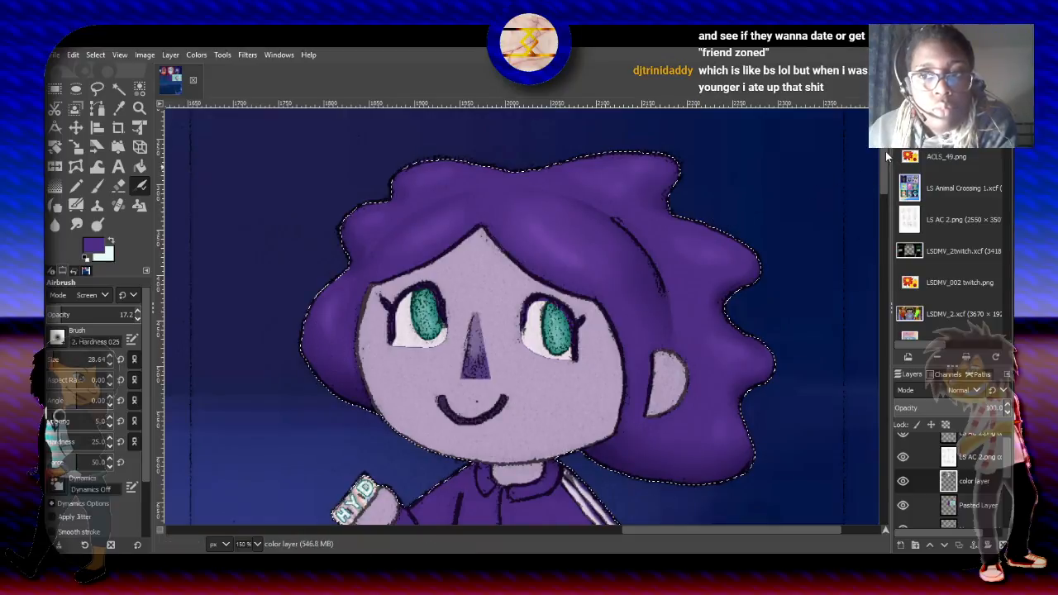
# - Make the pale lilac skin tone the foreground color and intersect the selection with the skin using Select by Color, setting the threshold to 28.7
pyautogui.scroll(-3, 826, 177)
pyautogui.moveTo(884, 166); pyautogui.dragTo(885, 164)
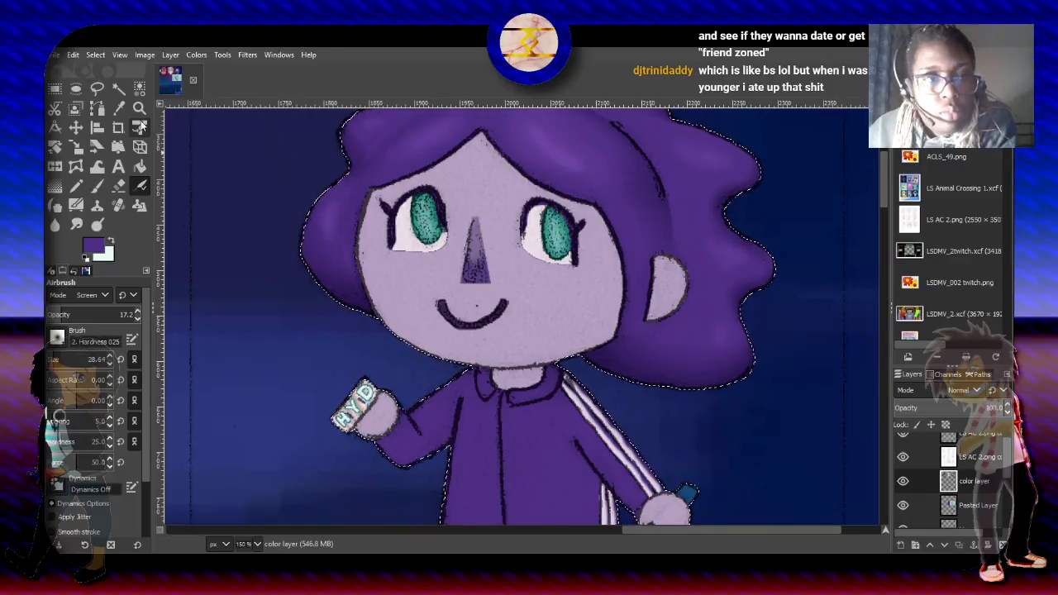
pyautogui.click(110, 240)
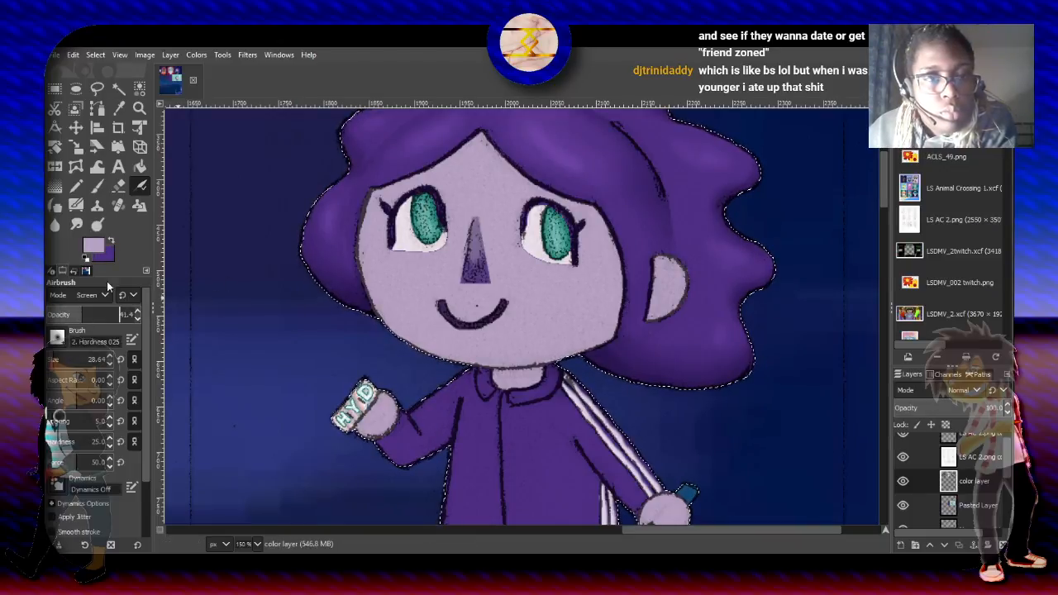
pyautogui.click(139, 88)
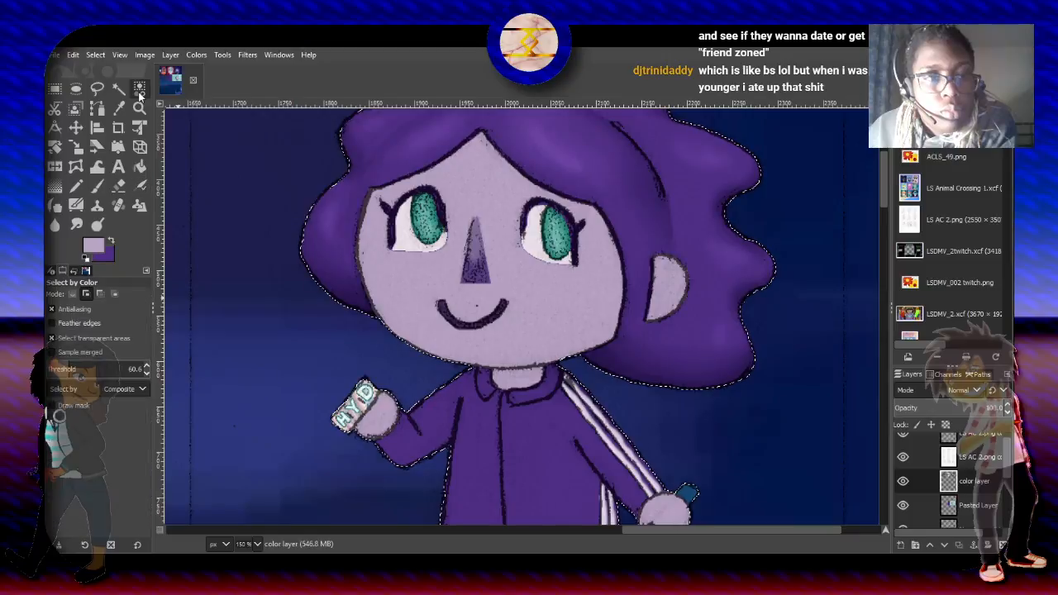
pyautogui.click(114, 293)
pyautogui.click(436, 270)
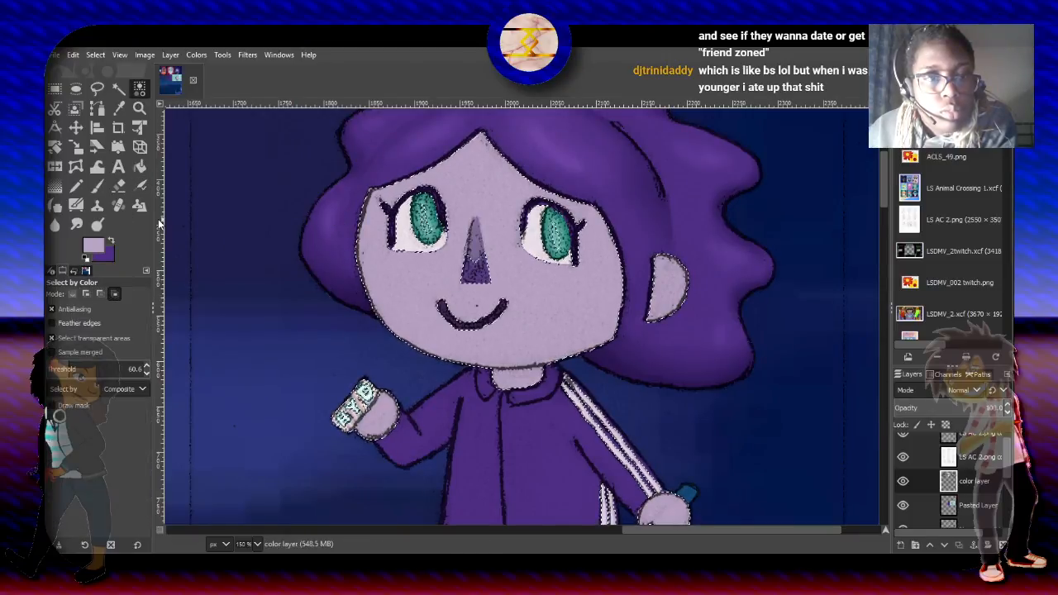
pyautogui.click(59, 368)
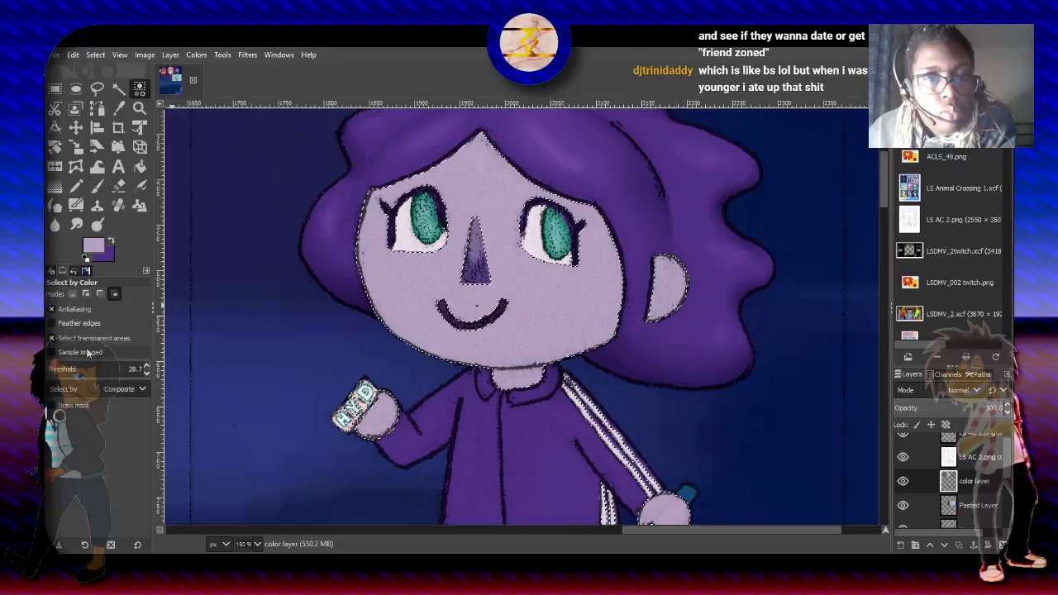
# - Lighten the forehead and the area around the nose with the Airbrush in Screen mode at size 155.33 and 41.4 opacity
pyautogui.click(140, 185)
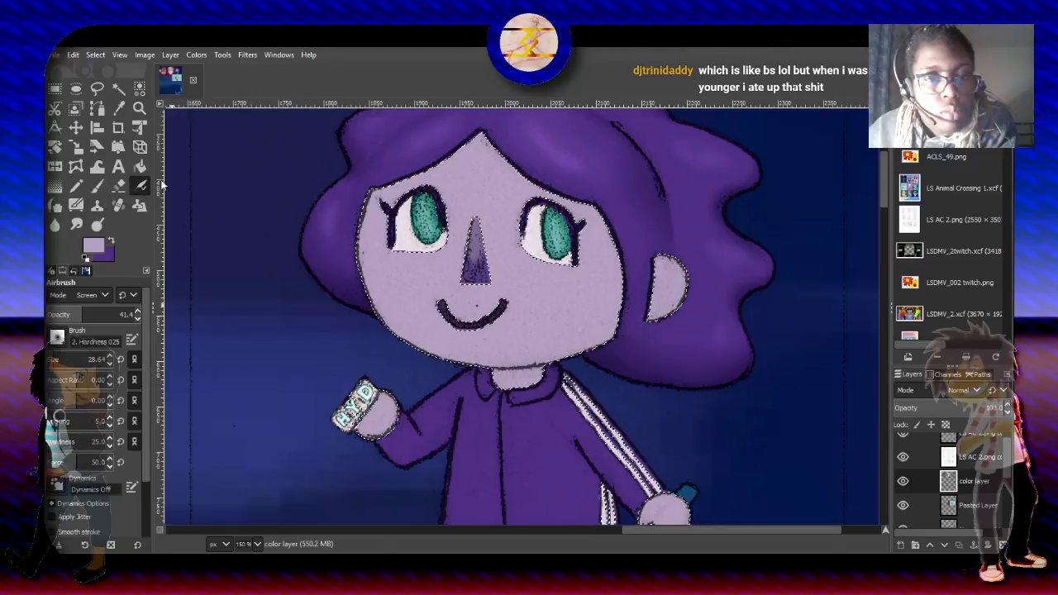
pyautogui.moveTo(62, 358); pyautogui.dragTo(69, 359)
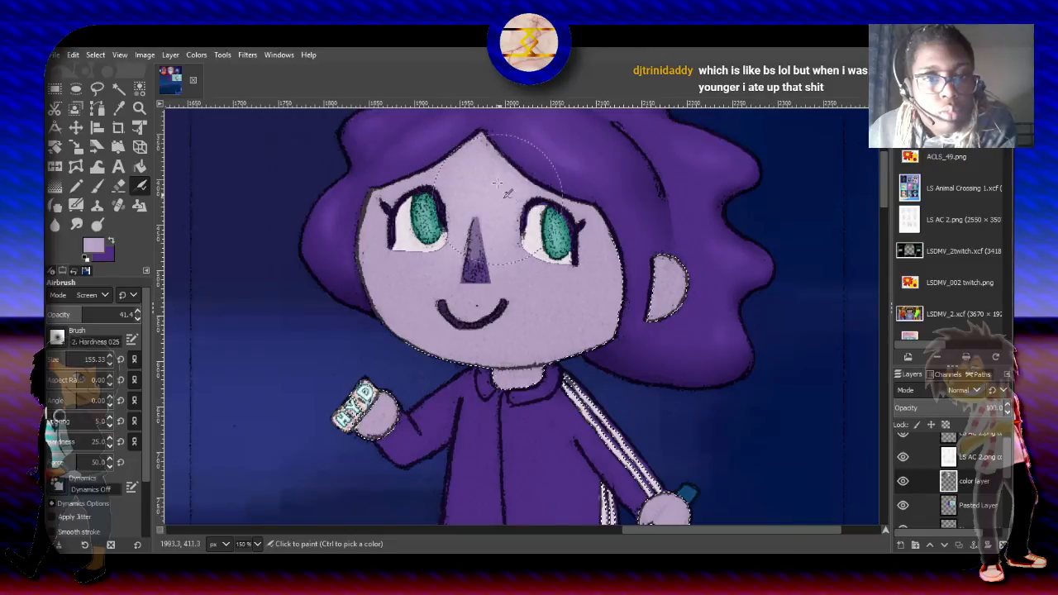
pyautogui.moveTo(507, 178); pyautogui.dragTo(536, 177)
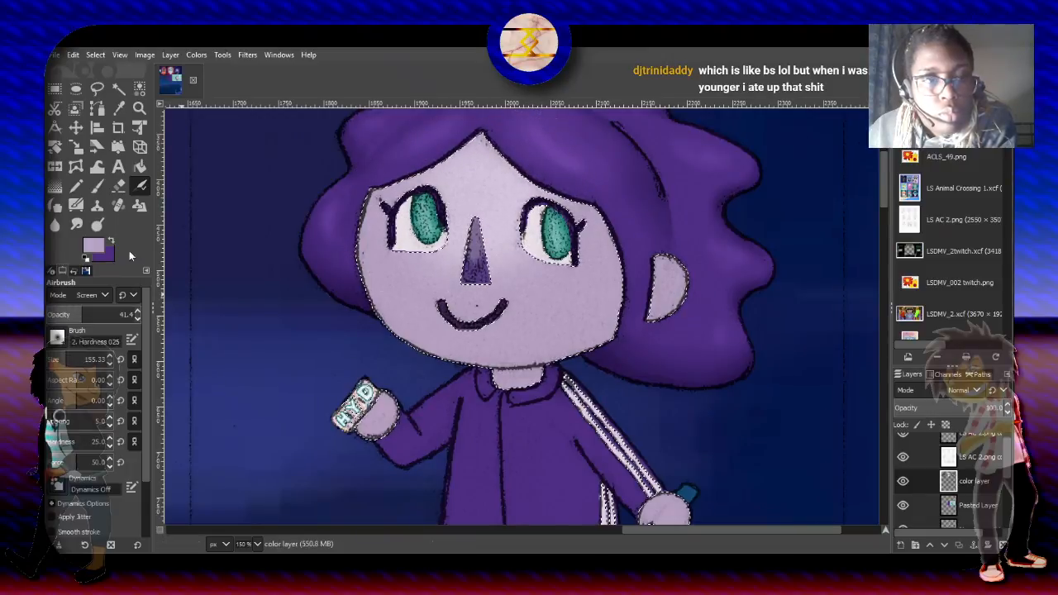
# - Shade the chin and jaw edge with the Paintbrush in Multiply mode at 26.9 opacity, using size 61.38 and then 72.57
pyautogui.click(97, 189)
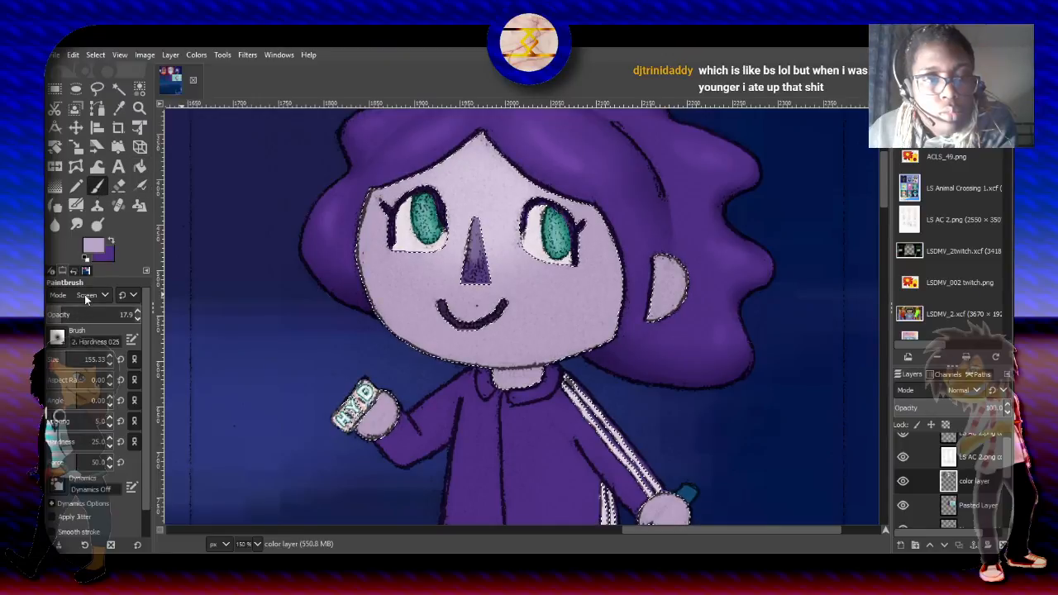
pyautogui.click(81, 400)
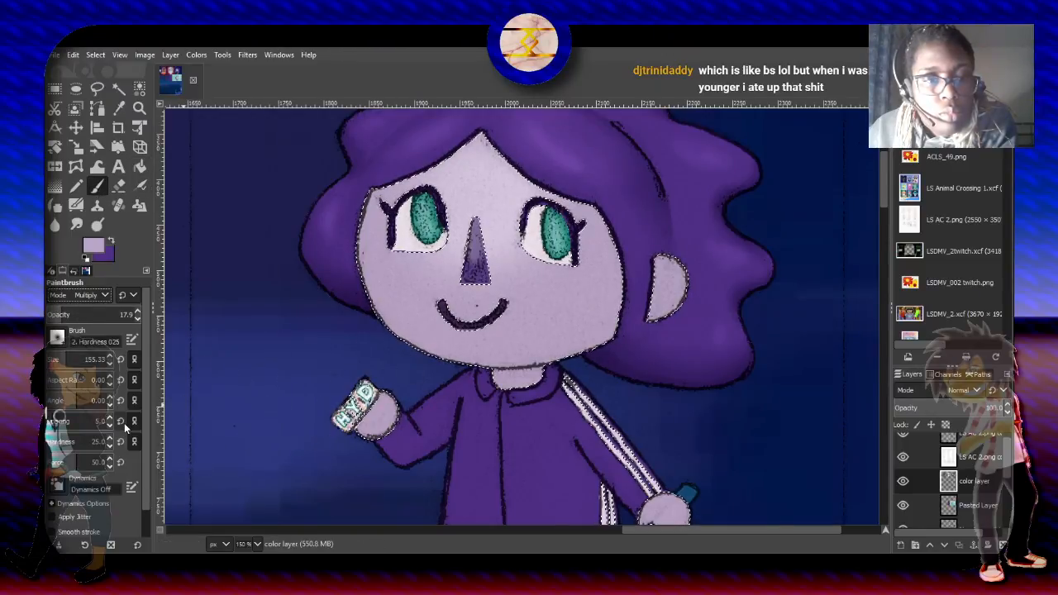
pyautogui.click(62, 358)
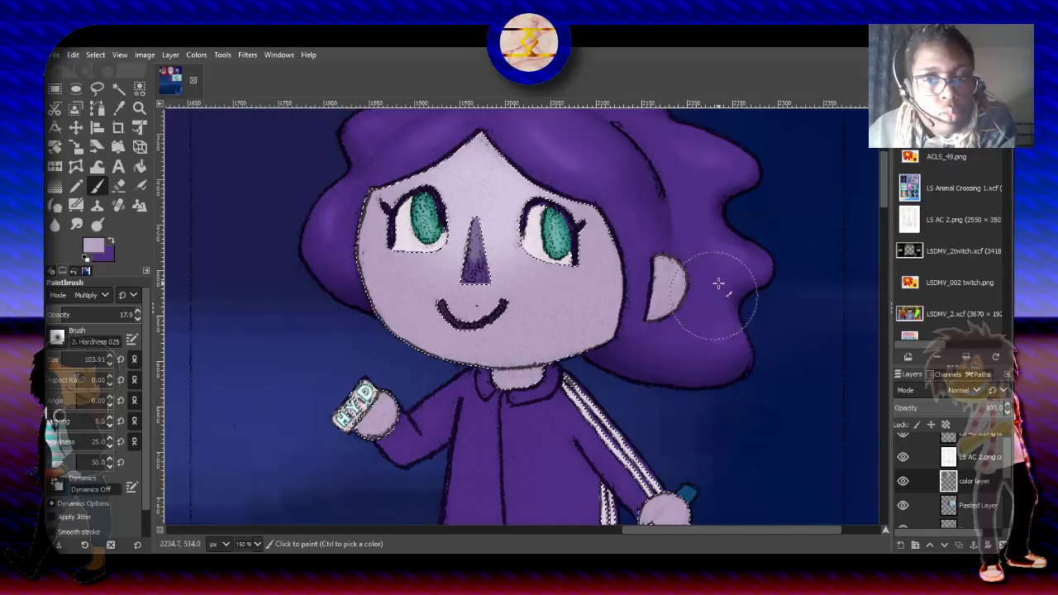
pyautogui.click(70, 314)
pyautogui.click(56, 359)
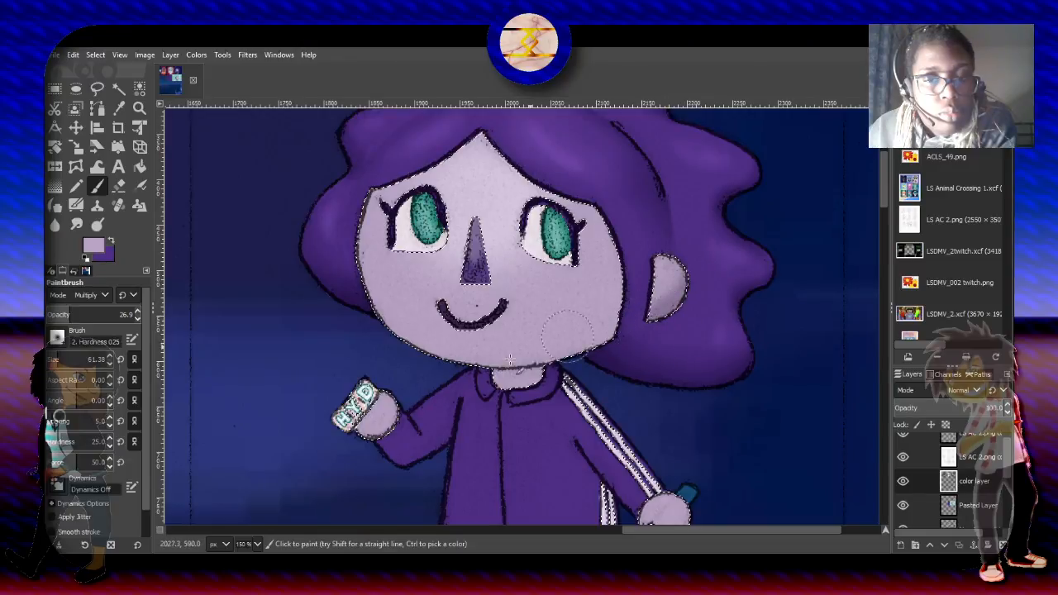
pyautogui.click(62, 359)
pyautogui.click(59, 360)
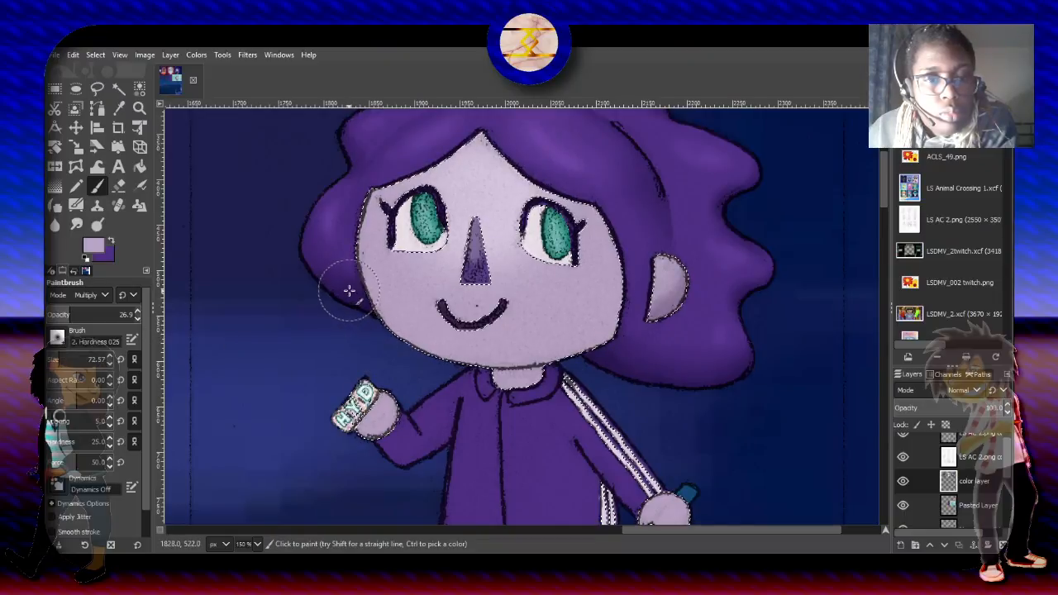
pyautogui.moveTo(349, 291)
pyautogui.mouseDown()
pyautogui.moveTo(365, 321)
pyautogui.moveTo(426, 356)
pyautogui.moveTo(483, 364)
pyautogui.moveTo(616, 338)
pyautogui.moveTo(566, 357)
pyautogui.moveTo(463, 362)
pyautogui.moveTo(364, 318)
pyautogui.moveTo(401, 361)
pyautogui.moveTo(490, 370)
pyautogui.mouseUp()
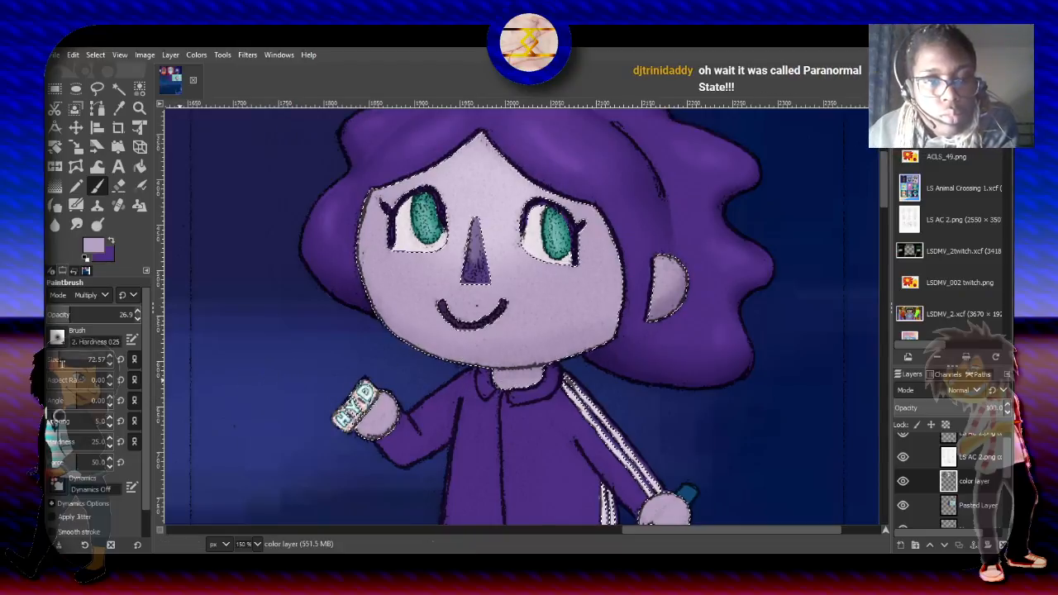
# - Deepen the shading along the cheeks and lower face with brush size 139.77, then refine it at size 78.46 and 21.4 opacity
pyautogui.moveTo(61, 362); pyautogui.dragTo(84, 360)
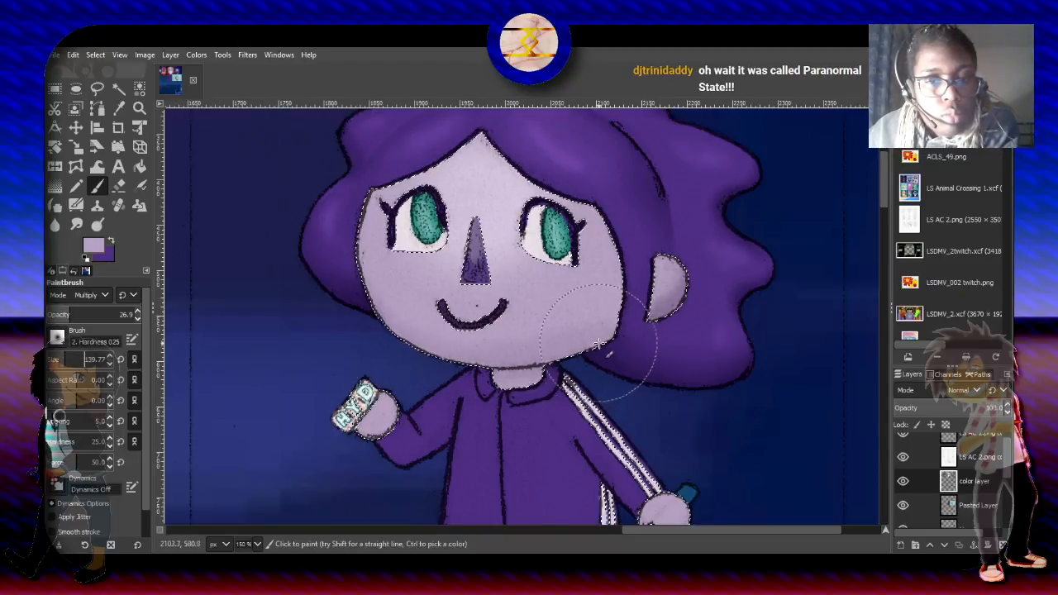
pyautogui.moveTo(599, 342)
pyautogui.mouseDown()
pyautogui.moveTo(610, 335)
pyautogui.moveTo(584, 357)
pyautogui.mouseUp()
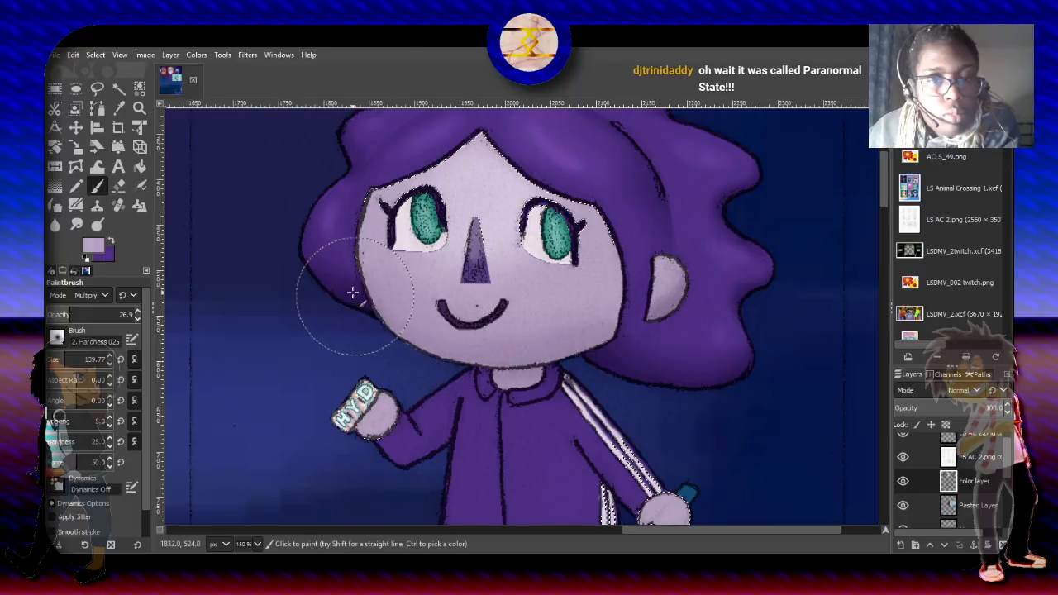
pyautogui.moveTo(86, 362); pyautogui.dragTo(74, 362)
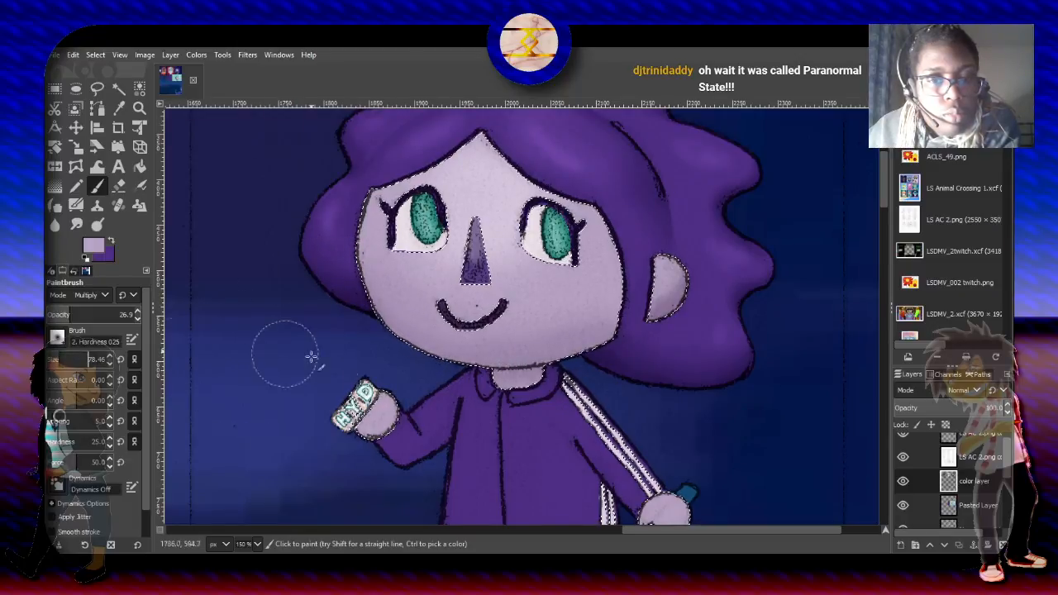
pyautogui.moveTo(86, 319); pyautogui.dragTo(81, 318)
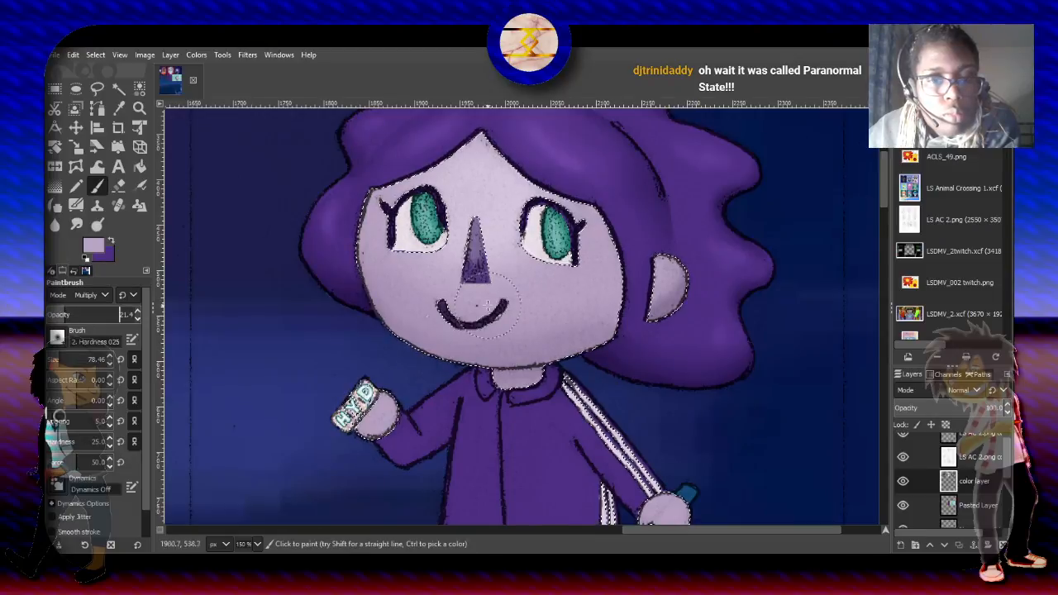
pyautogui.moveTo(619, 340)
pyautogui.mouseDown()
pyautogui.moveTo(590, 357)
pyautogui.moveTo(523, 365)
pyautogui.mouseUp()
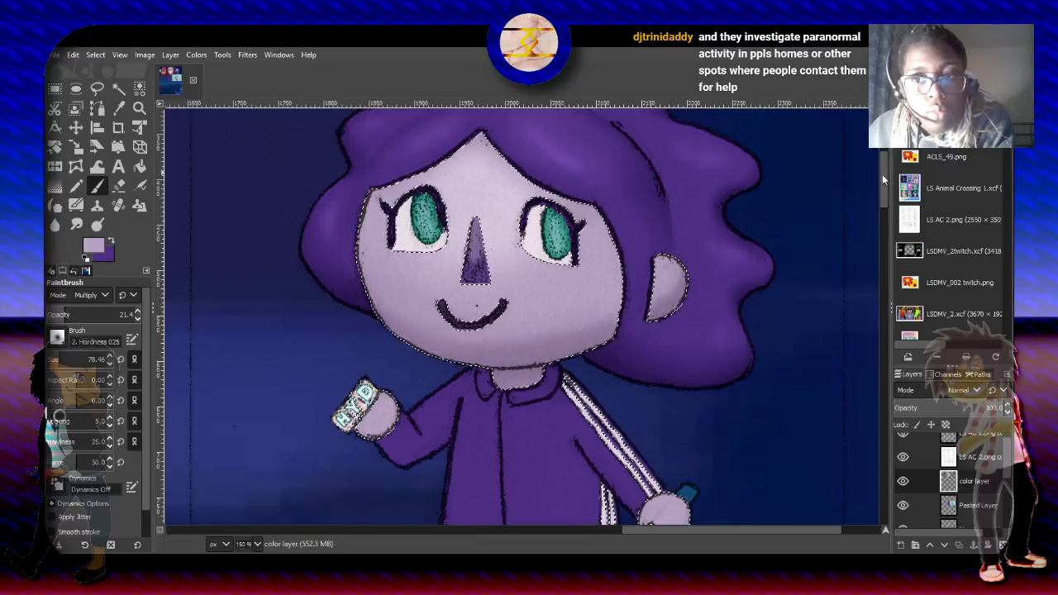
# - Switch to the Rectangle Select tool and clear the selection around the skin
pyautogui.scroll(3, 881, 172)
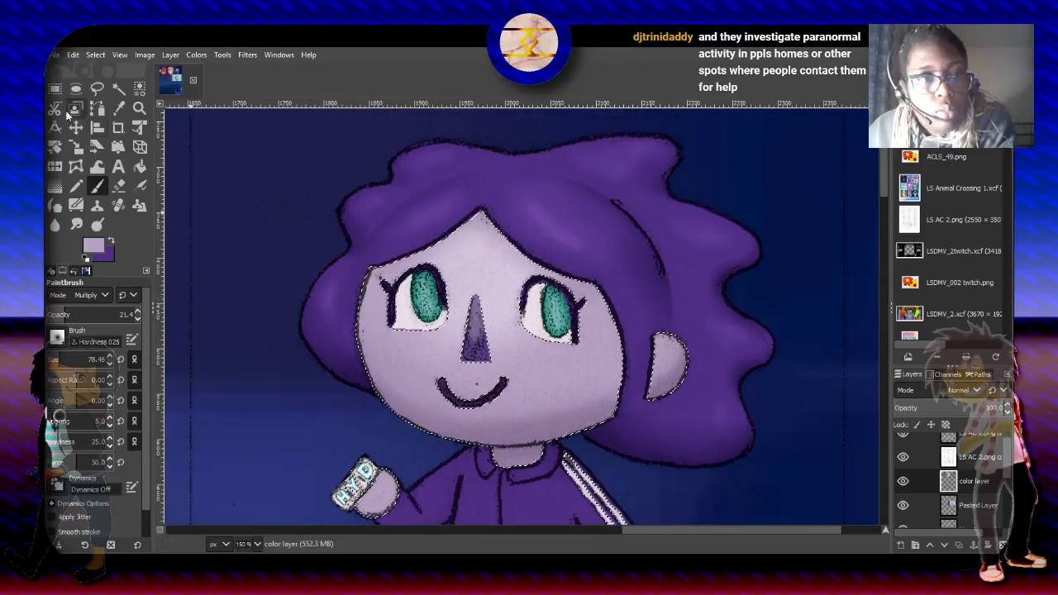
pyautogui.click(55, 88)
pyautogui.click(94, 57)
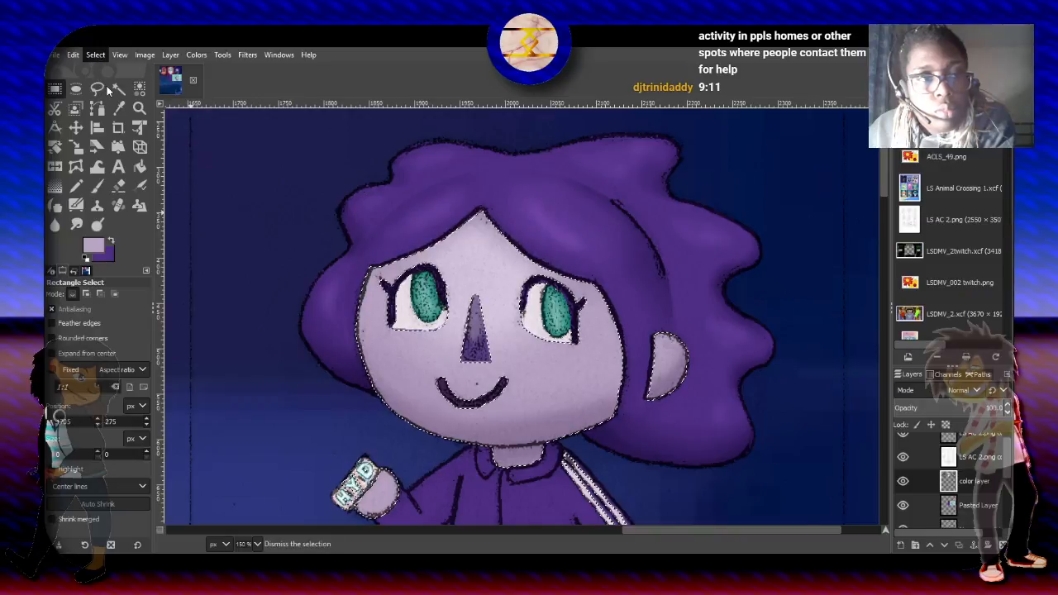
# - Clear the remaining selection on the face and save the image to LS AC 2.xcf
pyautogui.click(105, 83)
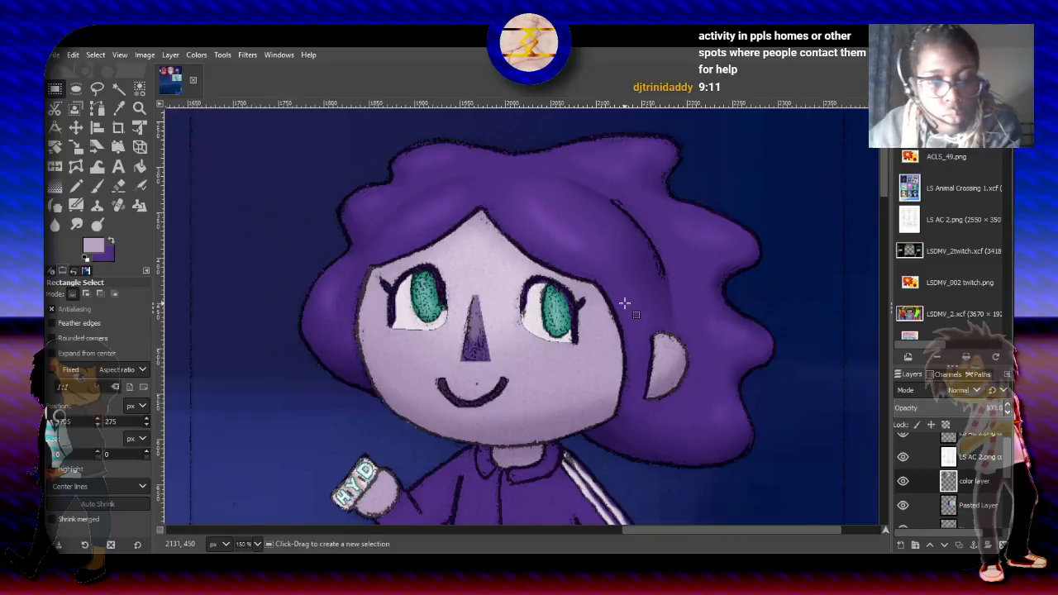
pyautogui.hotkey('ctrl', 's')
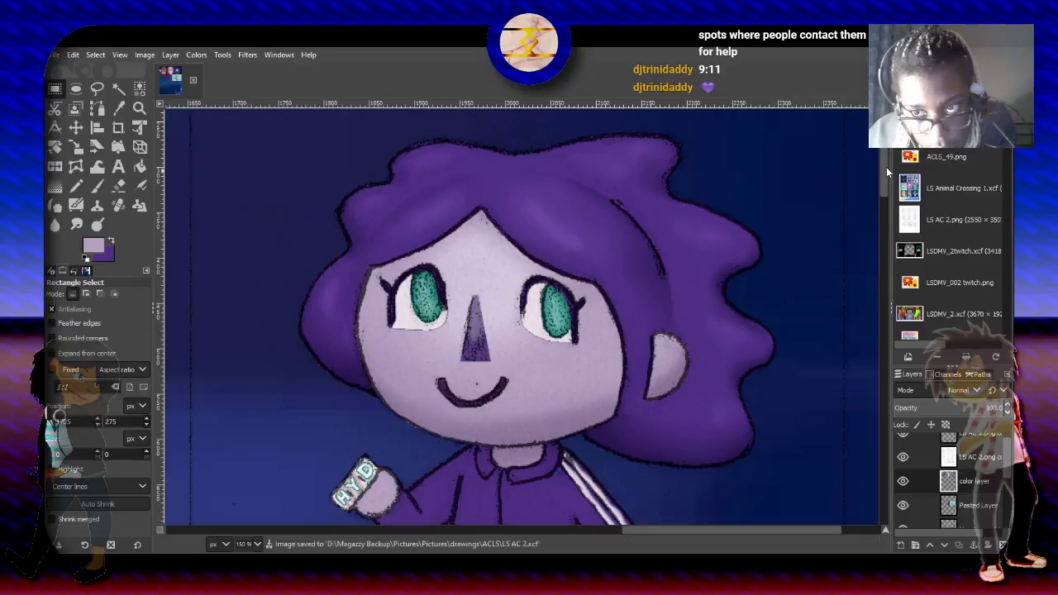
# - Select the whole character by picking the empty background by color and inverting the selection, and make purple the foreground color for the Paintbrush
pyautogui.scroll(-1, 884, 169)
pyautogui.moveTo(882, 174); pyautogui.dragTo(882, 215)
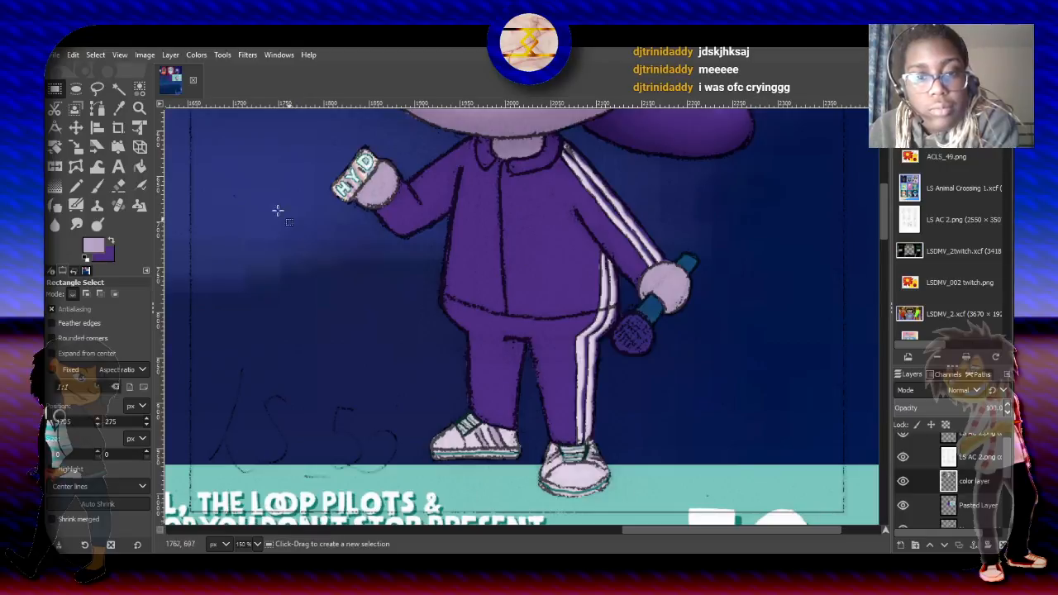
pyautogui.click(140, 89)
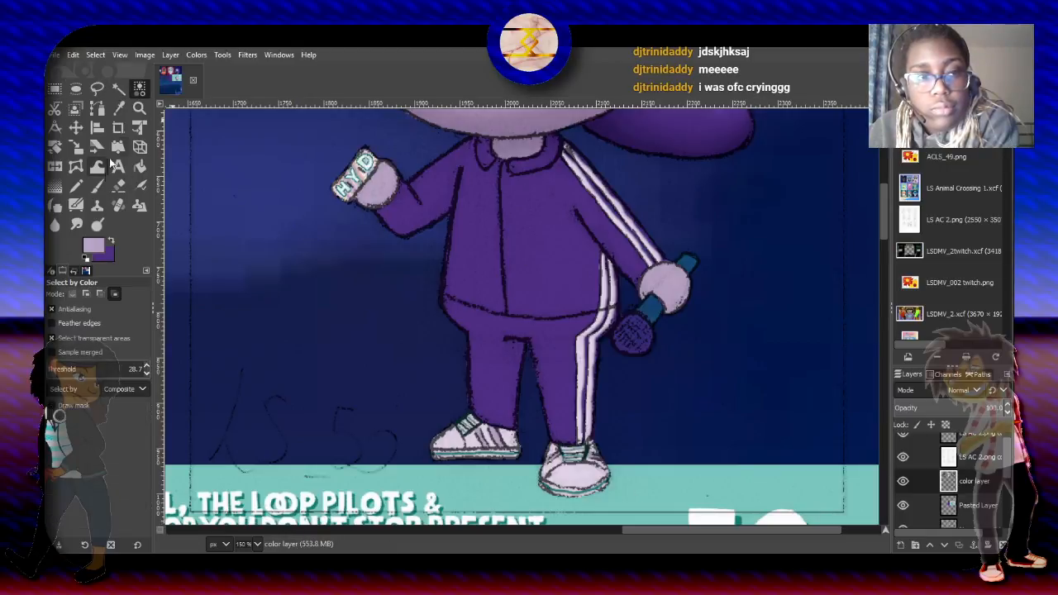
pyautogui.click(279, 206)
pyautogui.click(99, 56)
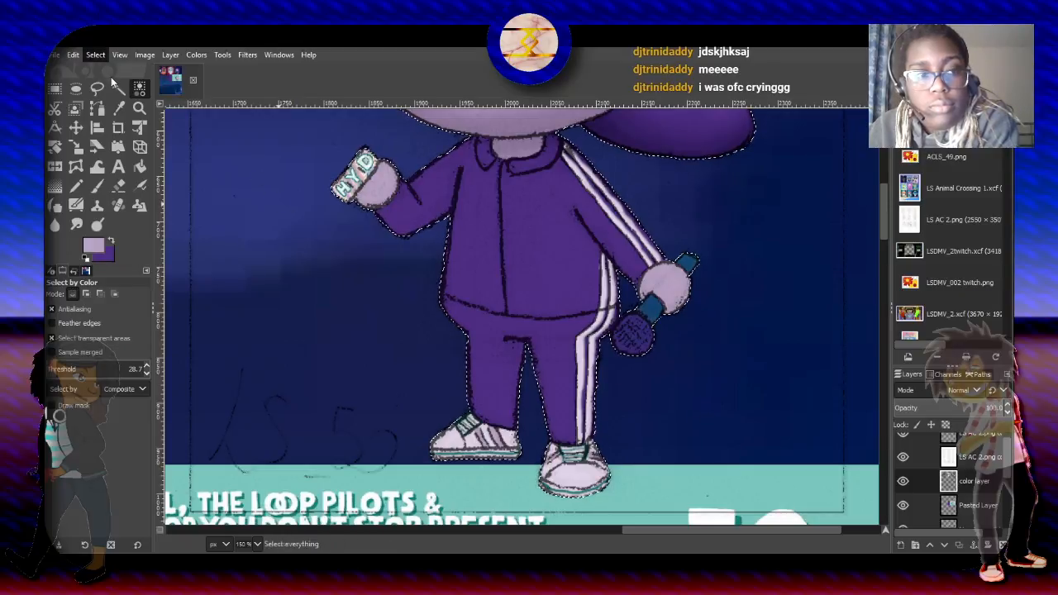
pyautogui.click(112, 97)
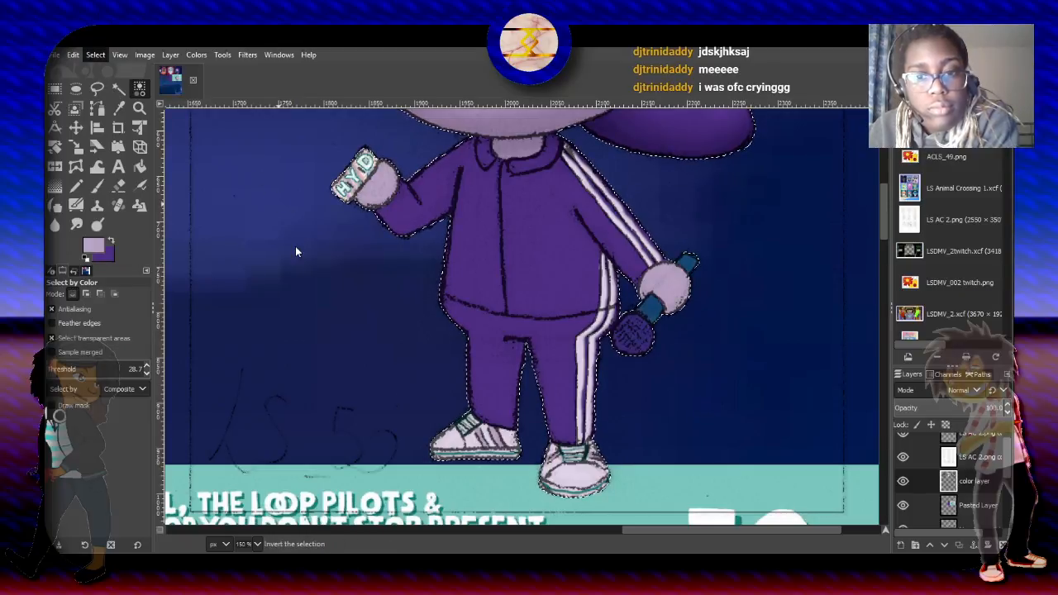
pyautogui.click(110, 240)
pyautogui.click(97, 186)
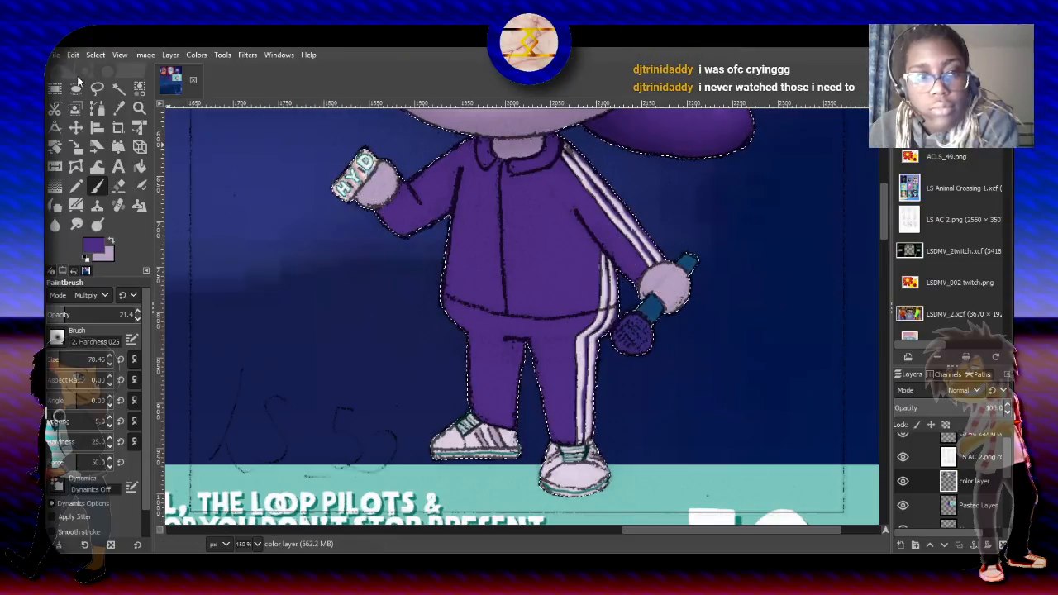
pyautogui.press('f')
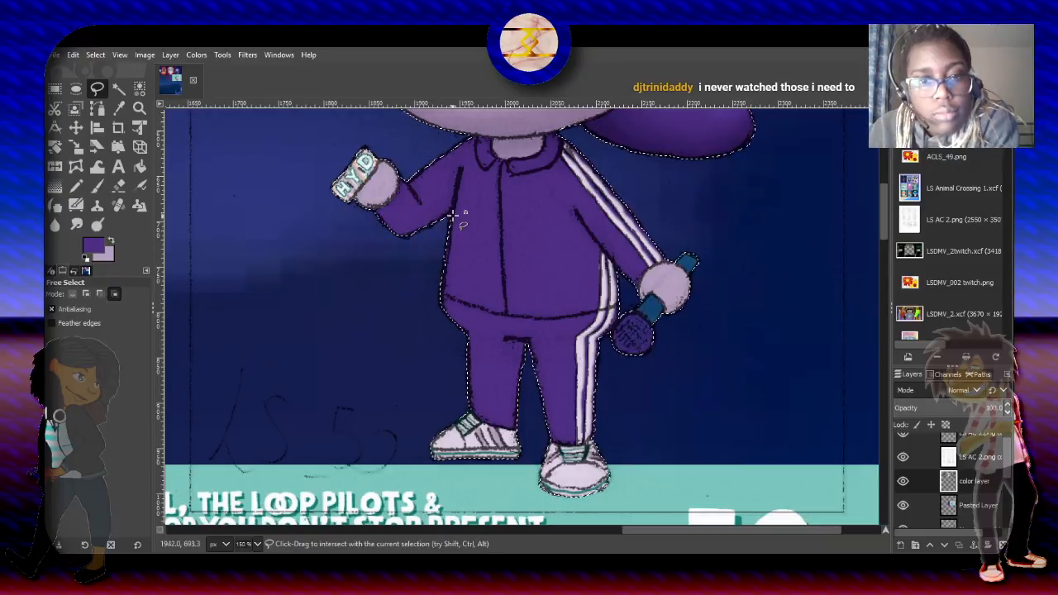
pyautogui.moveTo(452, 215); pyautogui.dragTo(447, 219)
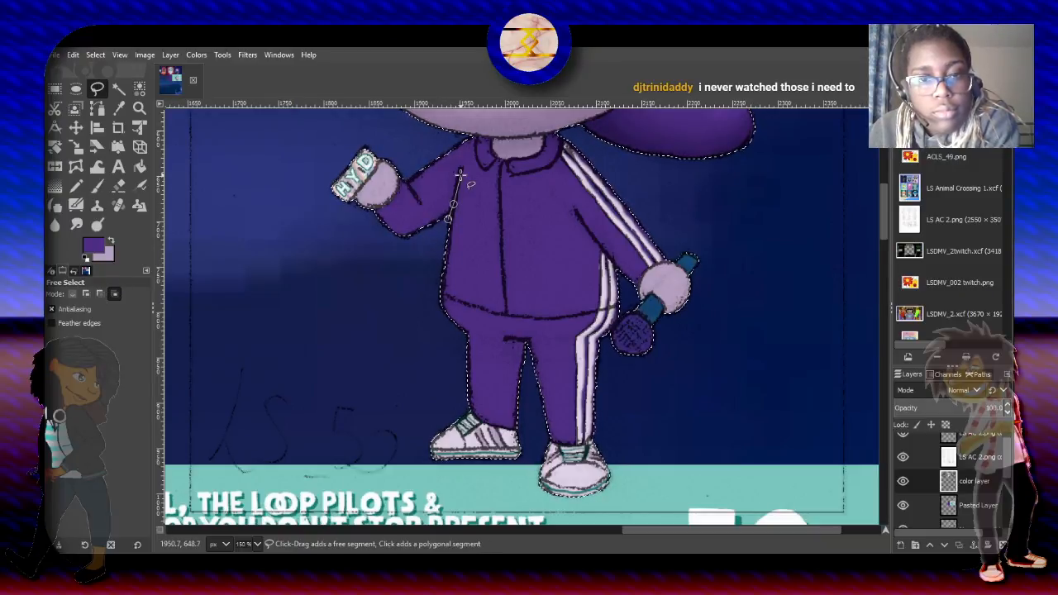
pyautogui.click(452, 204)
pyautogui.click(457, 170)
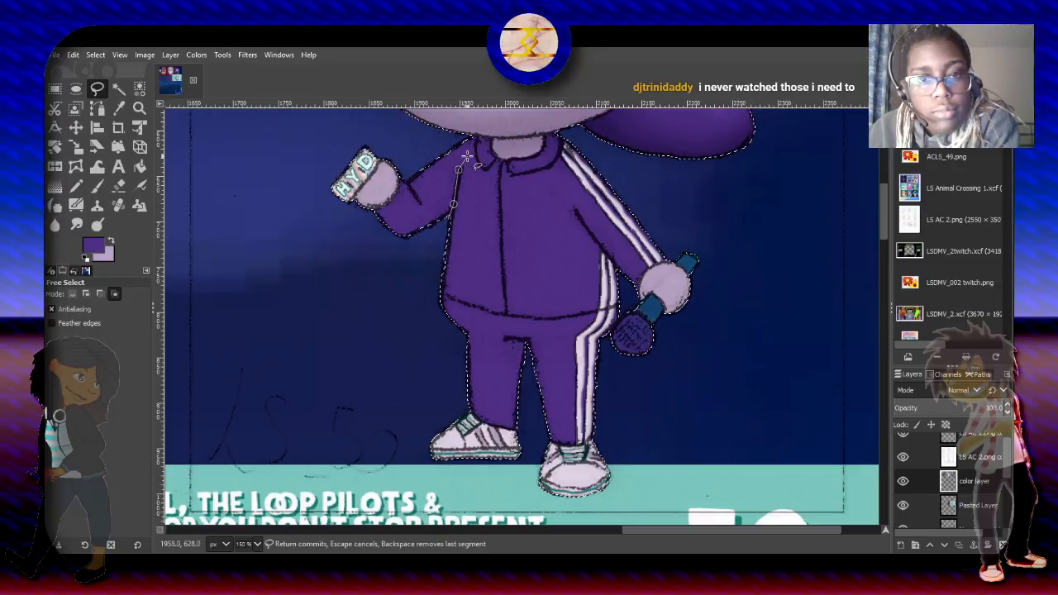
pyautogui.click(471, 144)
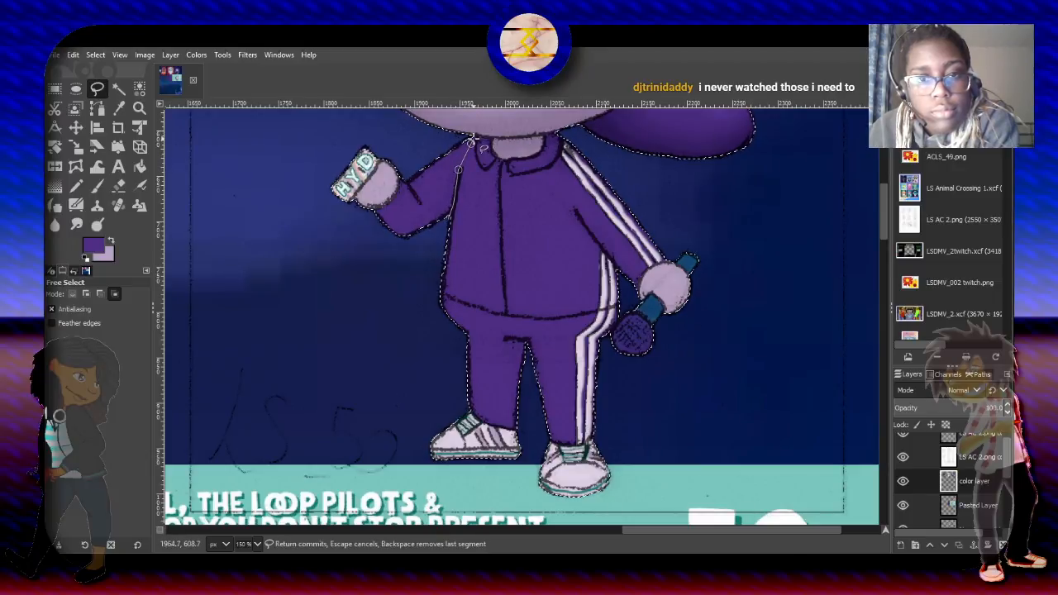
pyautogui.click(546, 135)
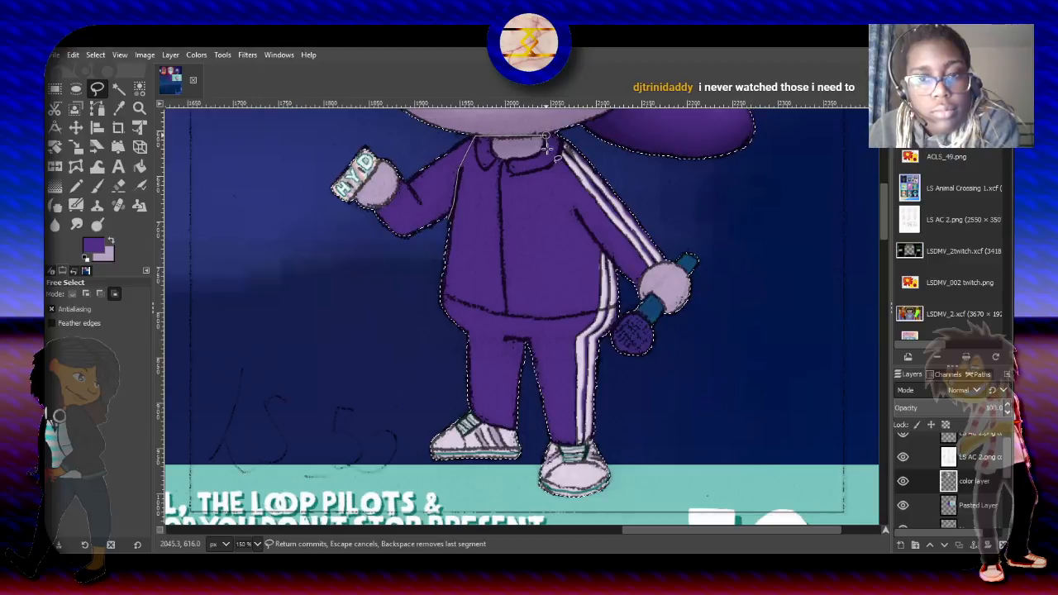
pyautogui.click(578, 216)
pyautogui.click(603, 253)
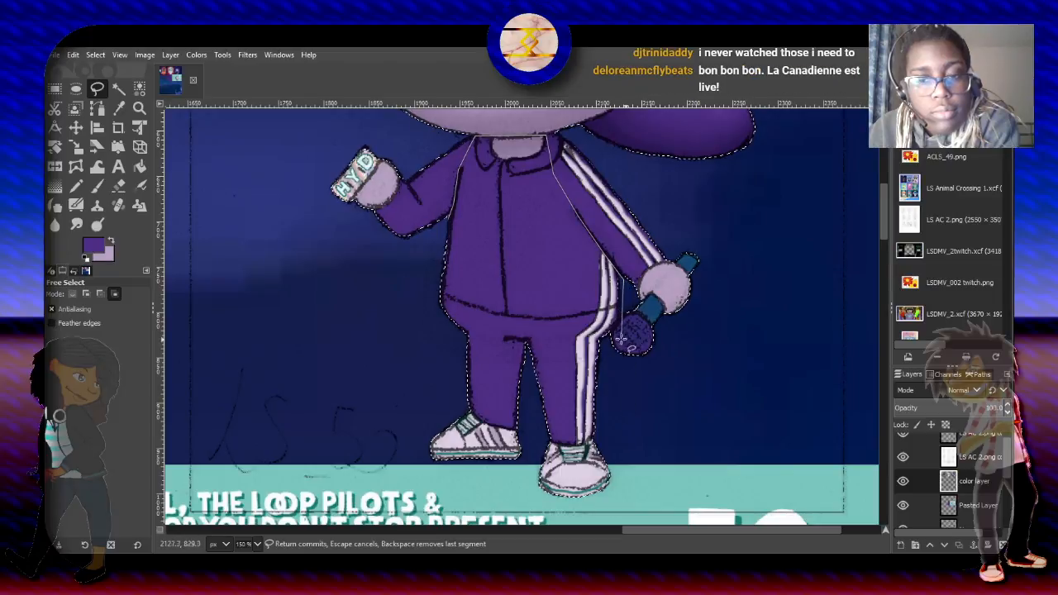
pyautogui.click(666, 339)
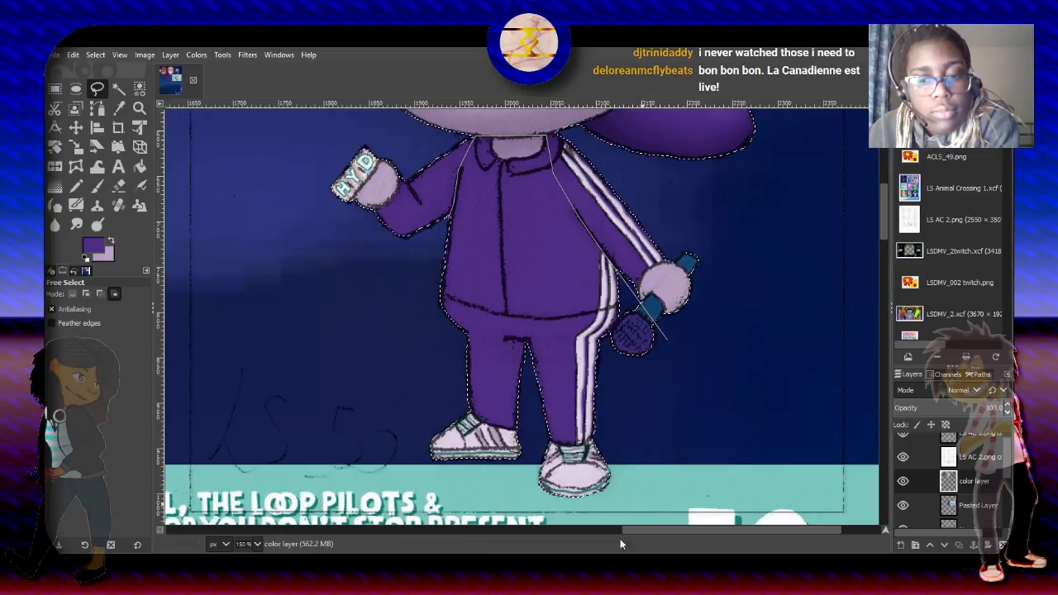
pyautogui.click(625, 505)
pyautogui.click(419, 491)
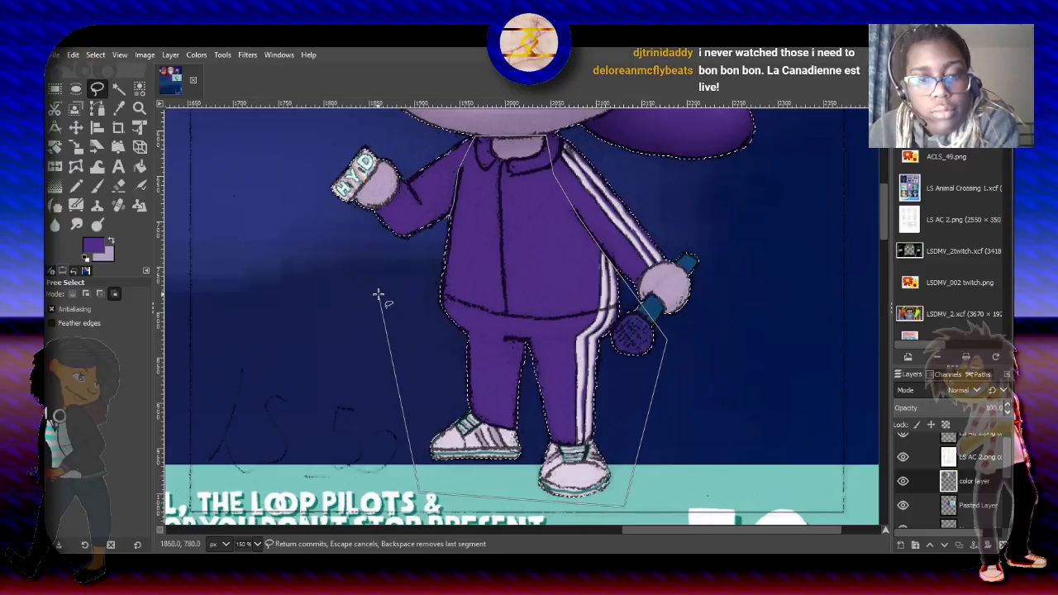
pyautogui.click(379, 293)
pyautogui.click(448, 219)
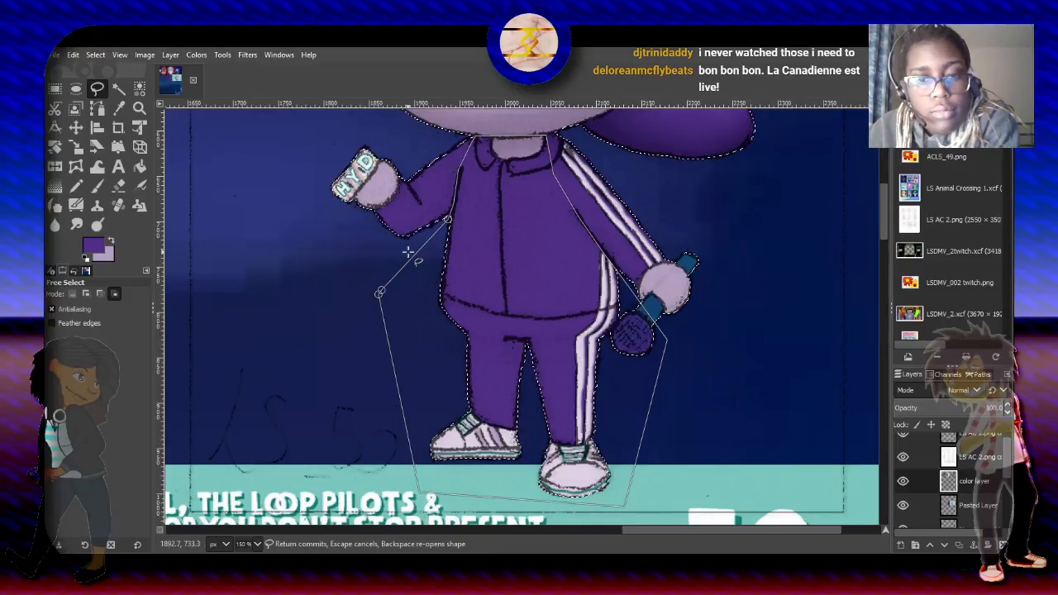
pyautogui.press('Return')
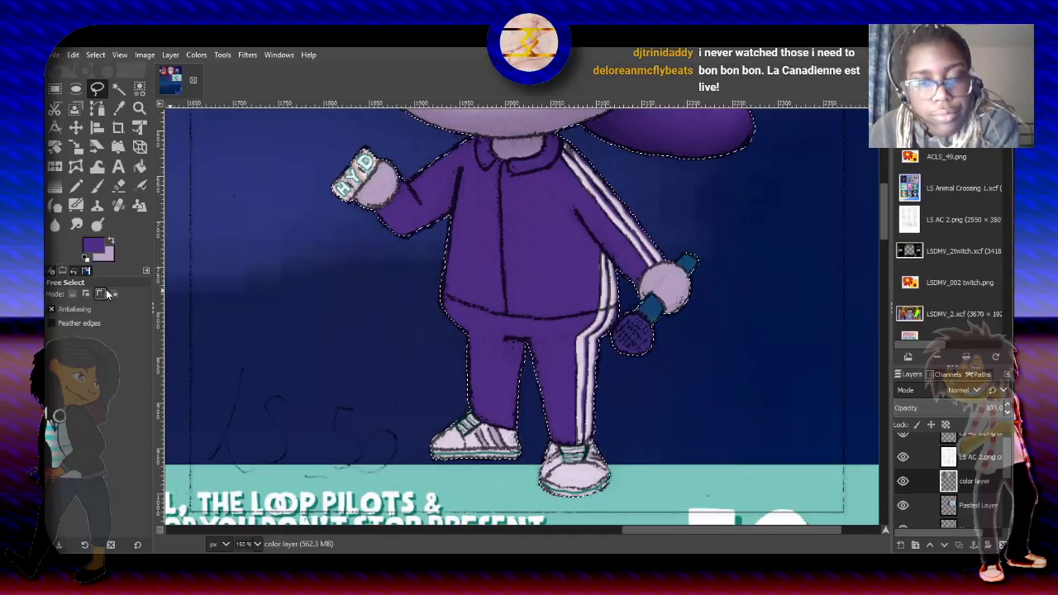
# - Subtract the jacket's torso, the legs and the shoes from the selection with a Free Select outline, keeping both arms selected
pyautogui.click(458, 167)
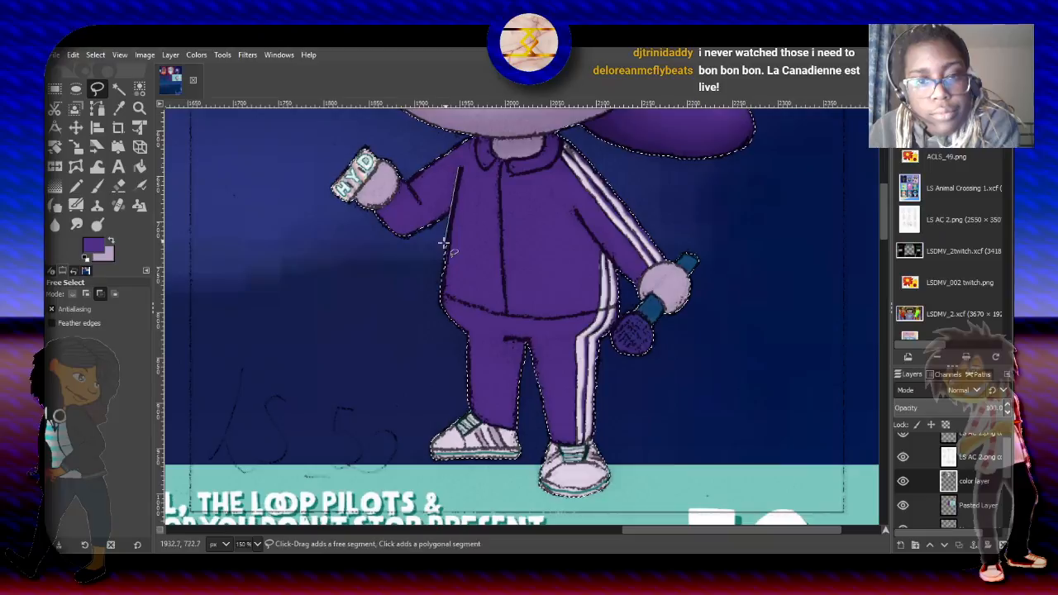
pyautogui.click(409, 454)
pyautogui.click(521, 502)
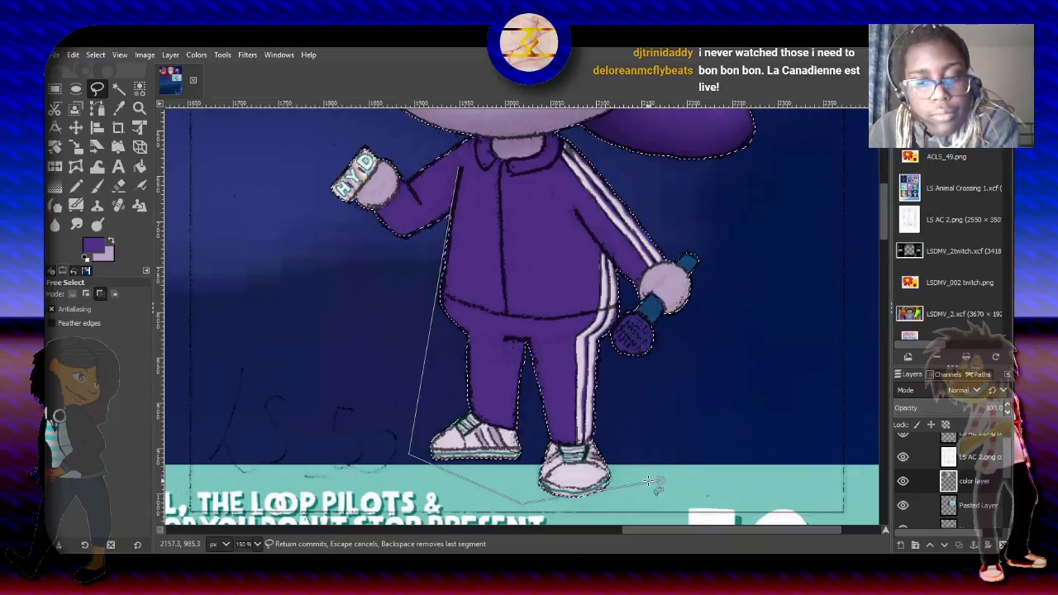
pyautogui.click(655, 505)
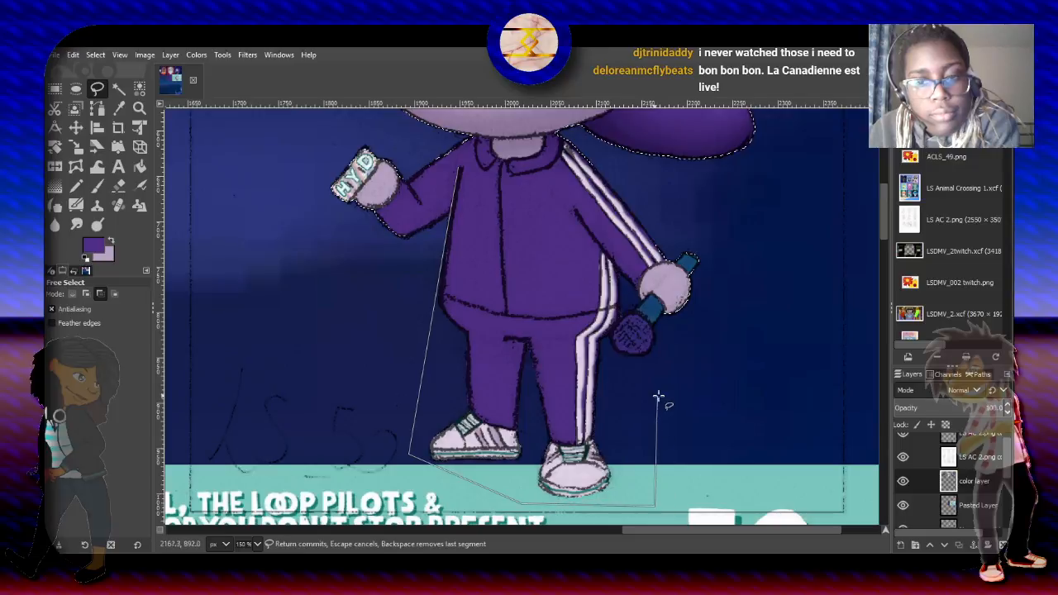
pyautogui.click(635, 303)
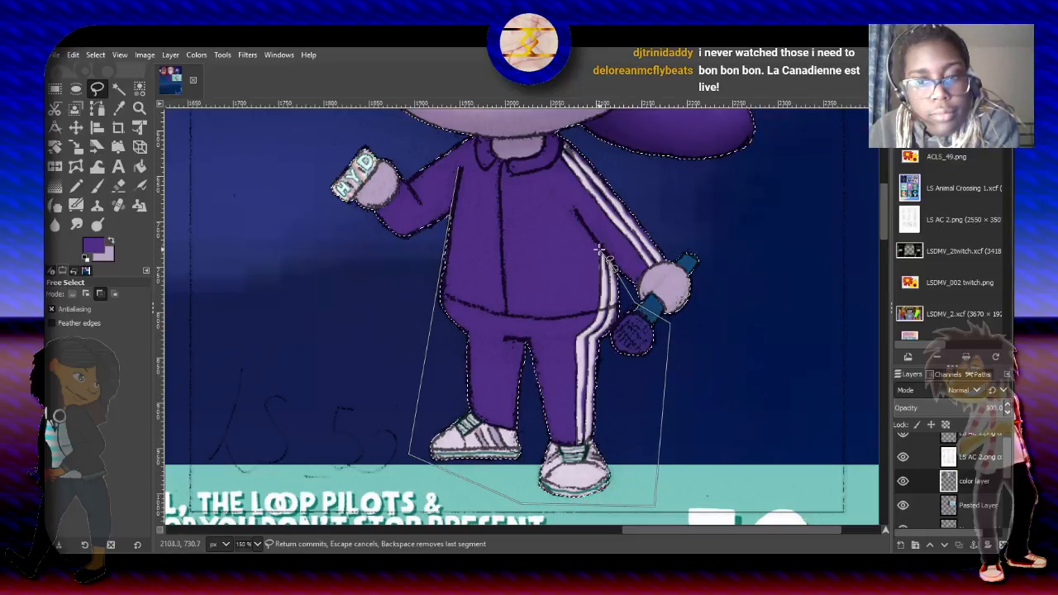
pyautogui.click(577, 219)
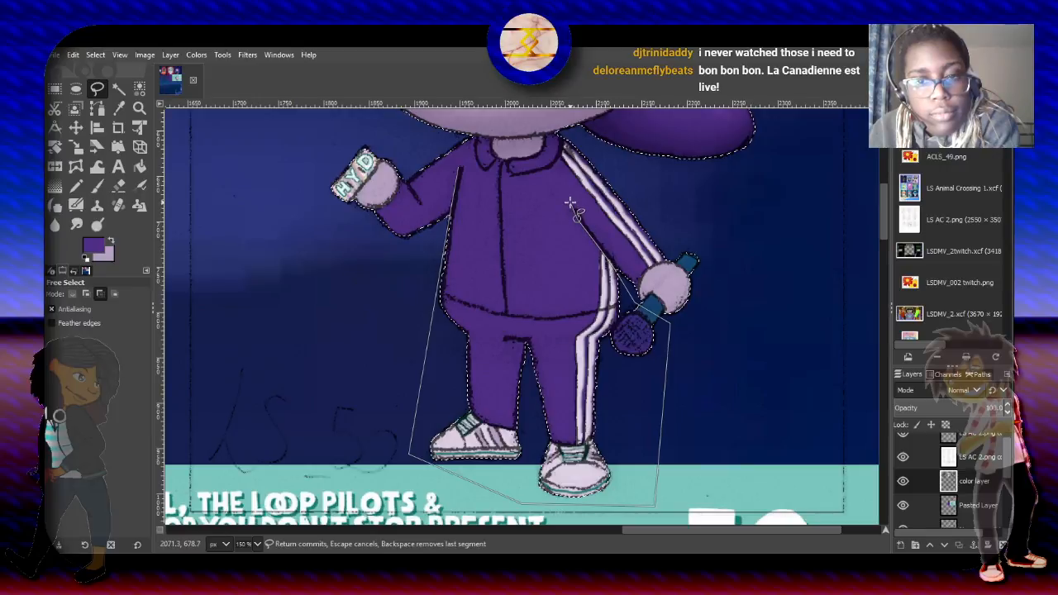
pyautogui.press('BackSpace')
pyautogui.click(483, 132)
pyautogui.click(459, 166)
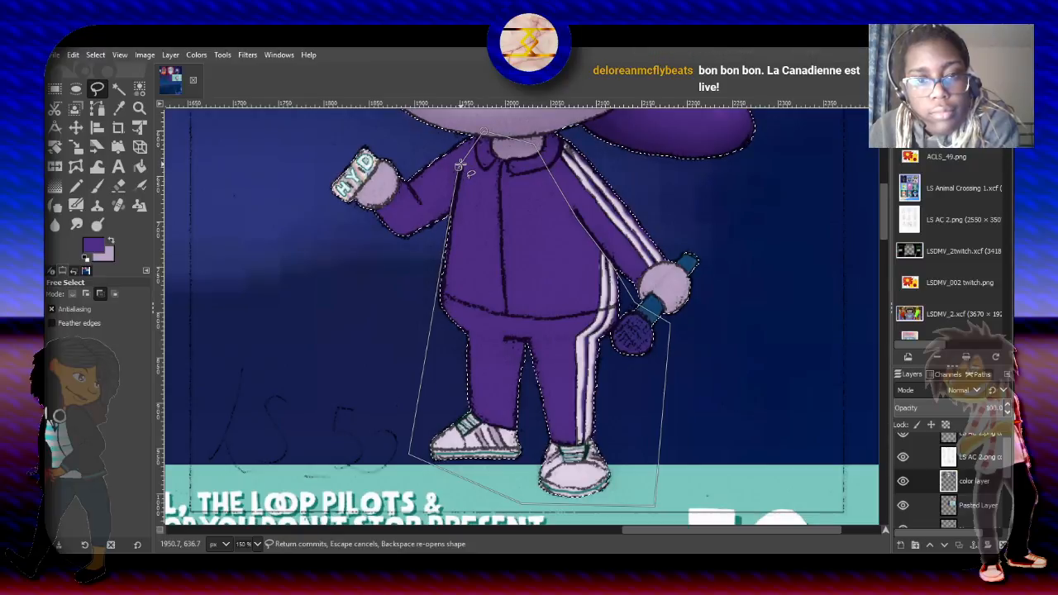
pyautogui.press('Return')
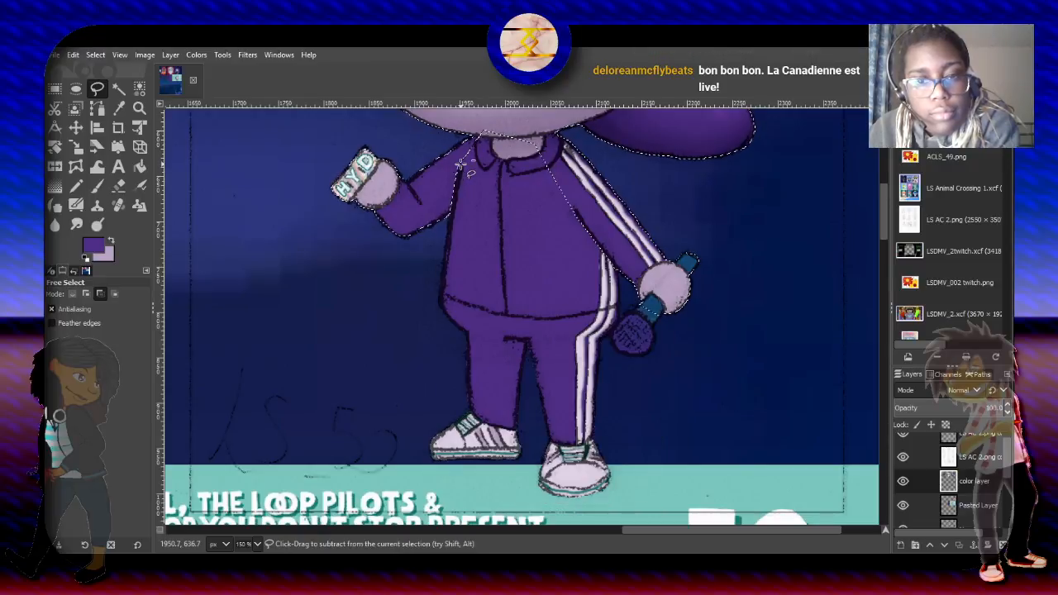
# - Shade both jacket sleeves along their lower, inner sides with the purple Paintbrush in Multiply mode at size 78.46 and 21.4 opacity
pyautogui.click(97, 187)
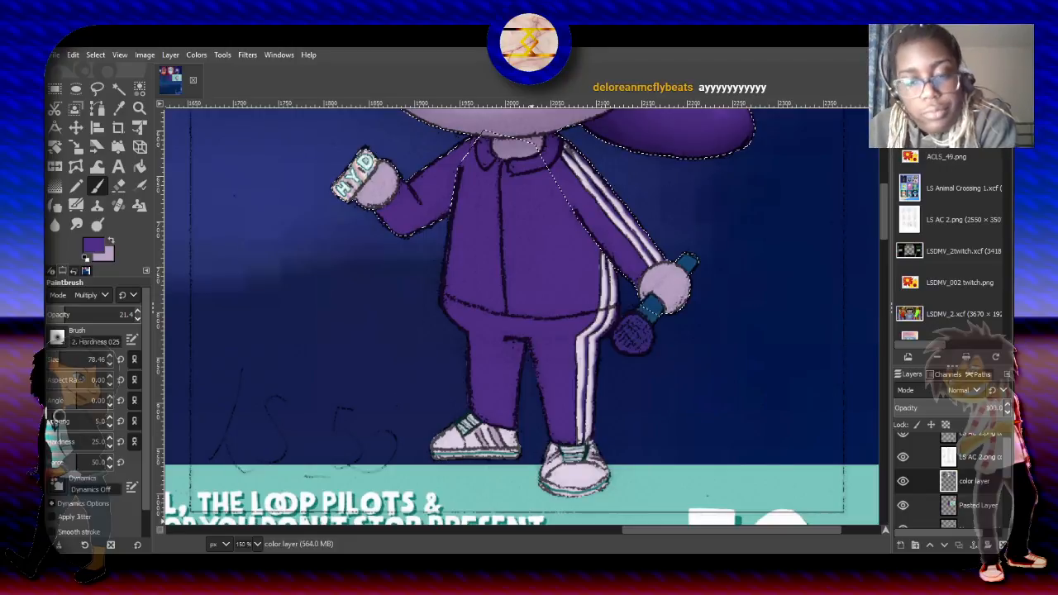
pyautogui.hotkey('alt', 'Tab')
pyautogui.hotkey('alt', 'Tab')
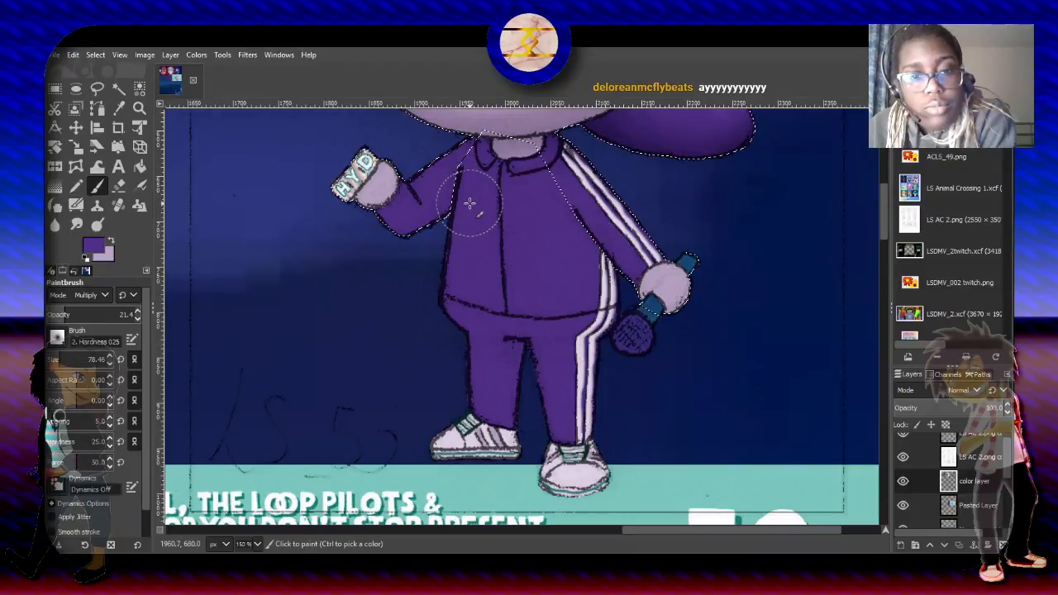
pyautogui.moveTo(469, 205)
pyautogui.mouseDown()
pyautogui.moveTo(431, 236)
pyautogui.moveTo(388, 246)
pyautogui.moveTo(464, 212)
pyautogui.moveTo(415, 248)
pyautogui.moveTo(385, 258)
pyautogui.moveTo(462, 209)
pyautogui.moveTo(378, 239)
pyautogui.mouseUp()
pyautogui.moveTo(461, 224)
pyautogui.mouseDown()
pyautogui.moveTo(386, 259)
pyautogui.moveTo(434, 237)
pyautogui.moveTo(472, 195)
pyautogui.moveTo(464, 222)
pyautogui.moveTo(473, 190)
pyautogui.moveTo(460, 223)
pyautogui.moveTo(477, 201)
pyautogui.moveTo(420, 248)
pyautogui.mouseUp()
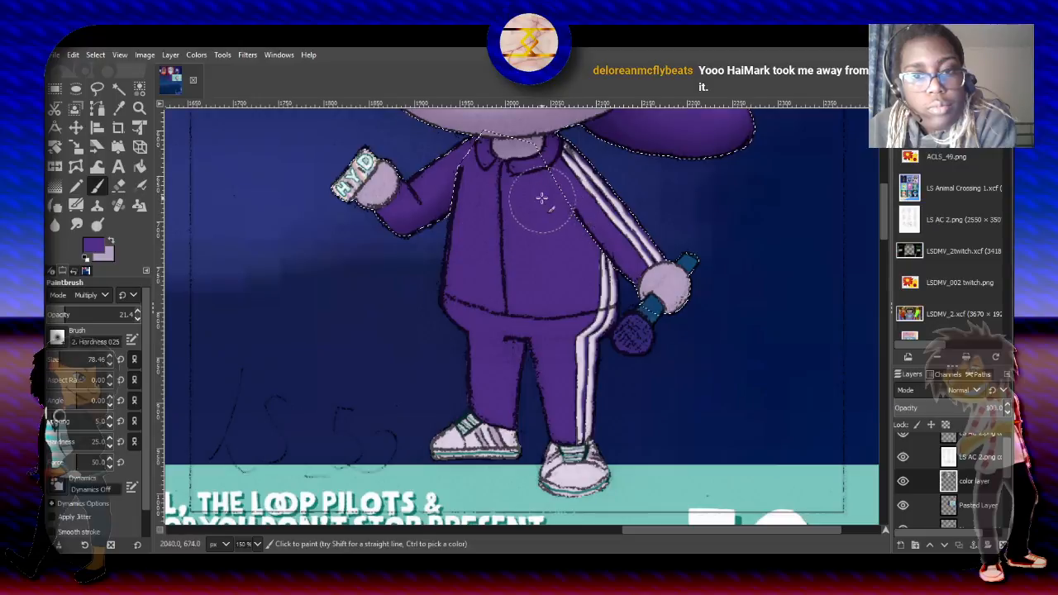
pyautogui.moveTo(538, 214); pyautogui.dragTo(612, 286)
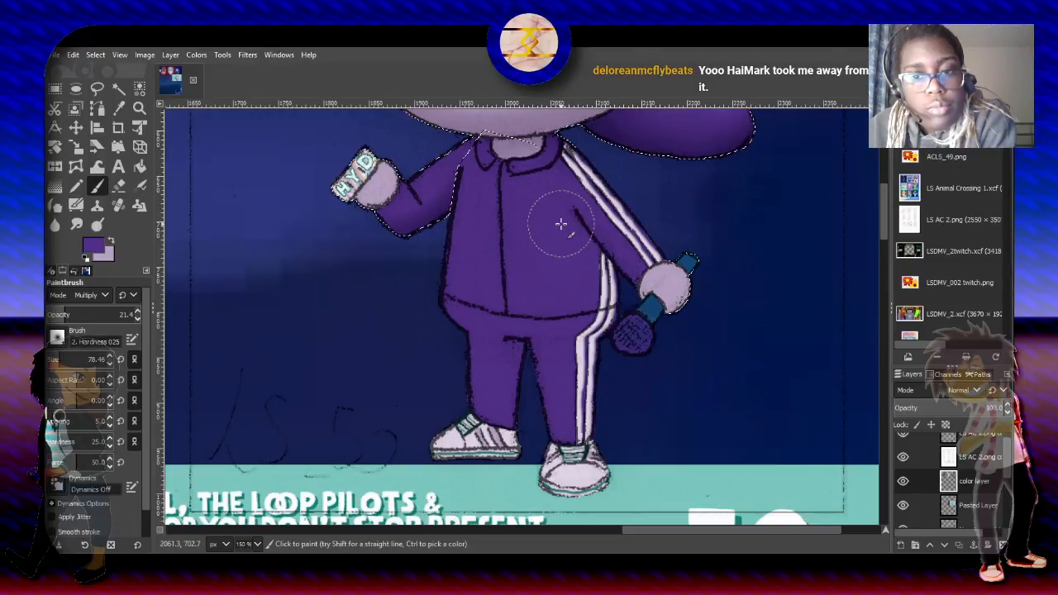
pyautogui.moveTo(544, 210)
pyautogui.mouseDown()
pyautogui.moveTo(608, 283)
pyautogui.moveTo(564, 243)
pyautogui.moveTo(622, 285)
pyautogui.moveTo(597, 271)
pyautogui.mouseUp()
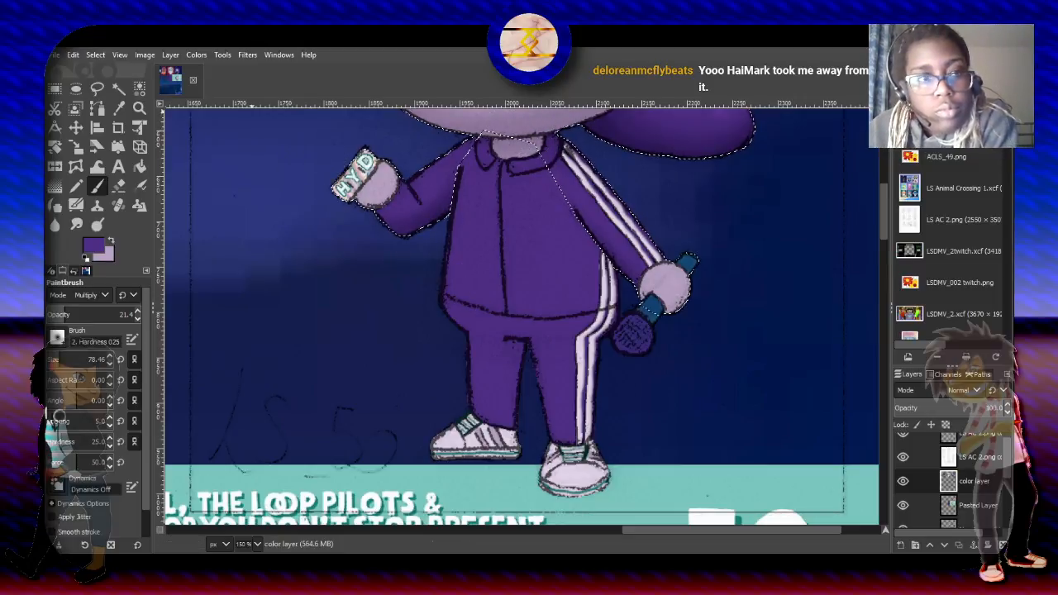
# - Invert the selection and intersect it with a Free Select outline around the jacket's torso, legs and shoes, leaving out both arms
pyautogui.click(90, 56)
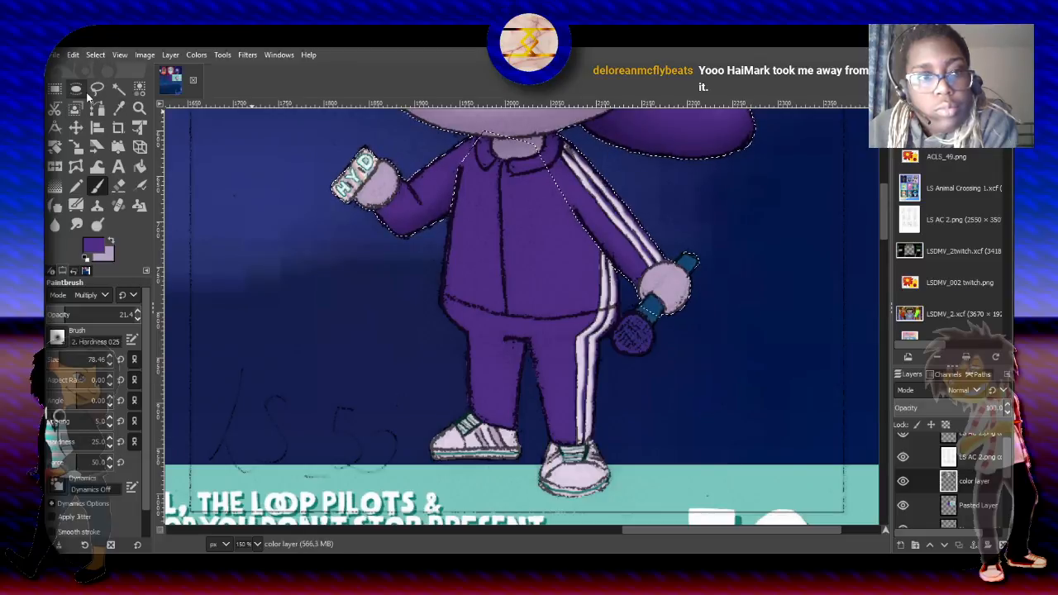
pyautogui.click(98, 89)
pyautogui.click(114, 295)
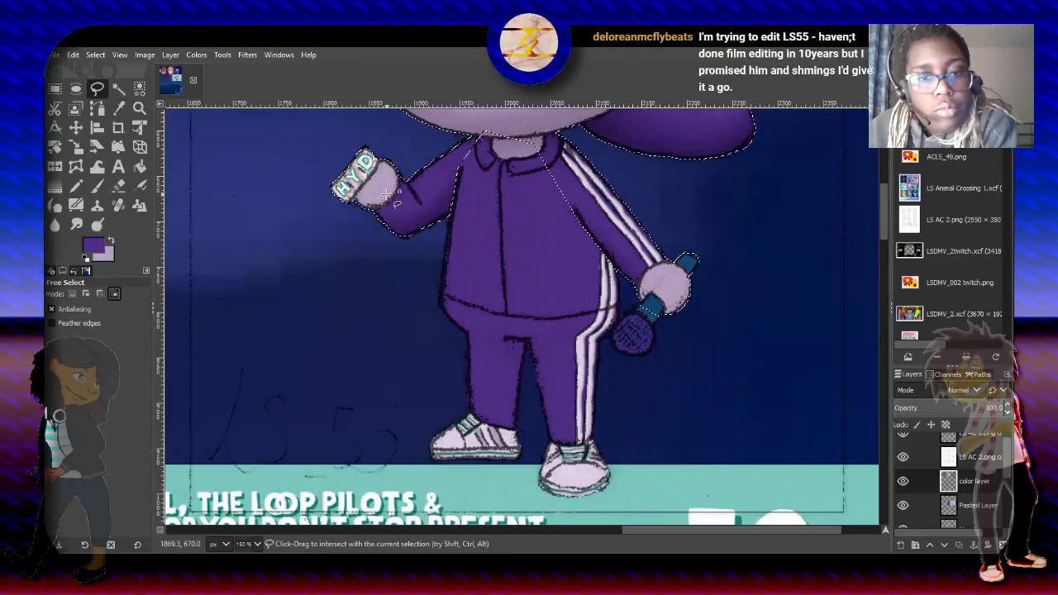
pyautogui.click(445, 203)
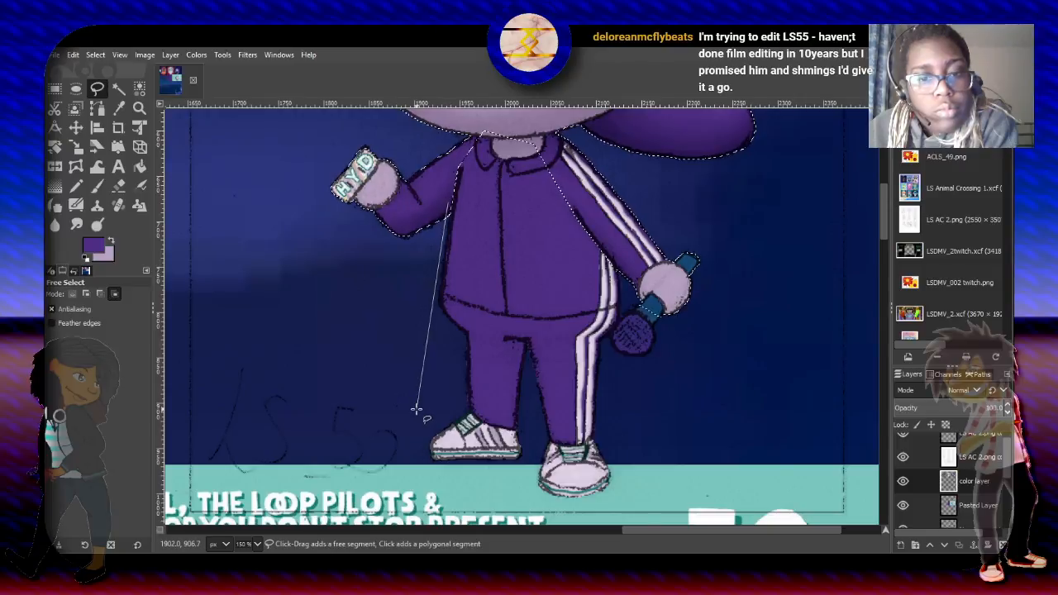
pyautogui.click(417, 468)
pyautogui.click(590, 507)
pyautogui.click(672, 465)
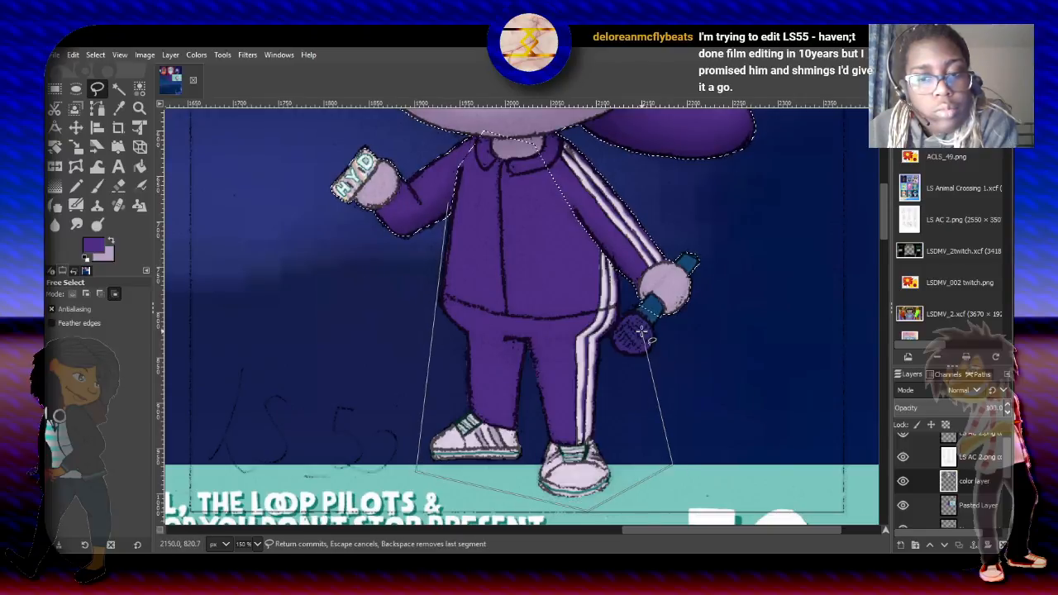
pyautogui.click(661, 271)
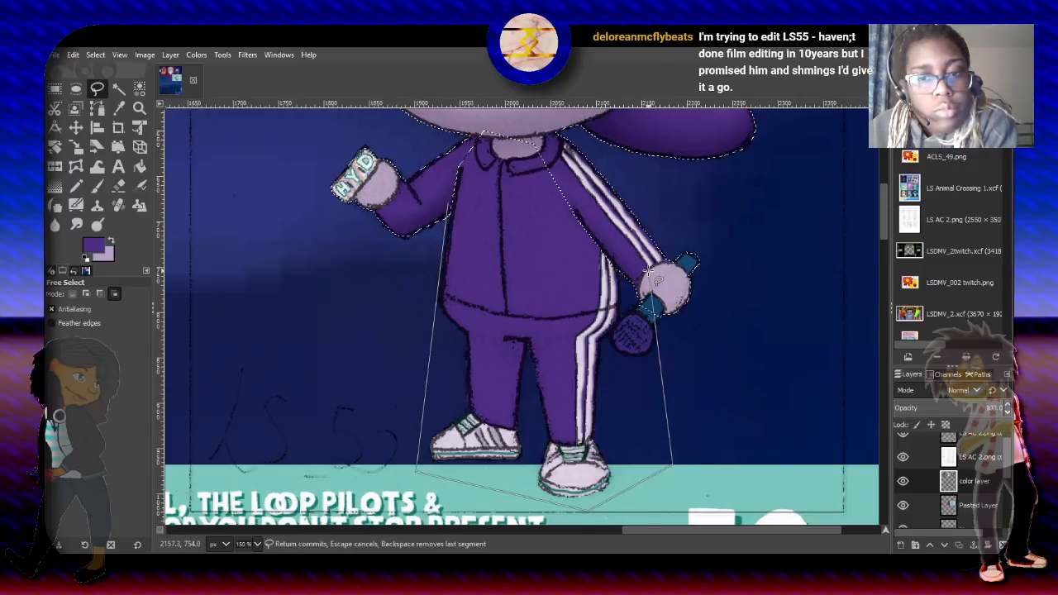
pyautogui.click(471, 127)
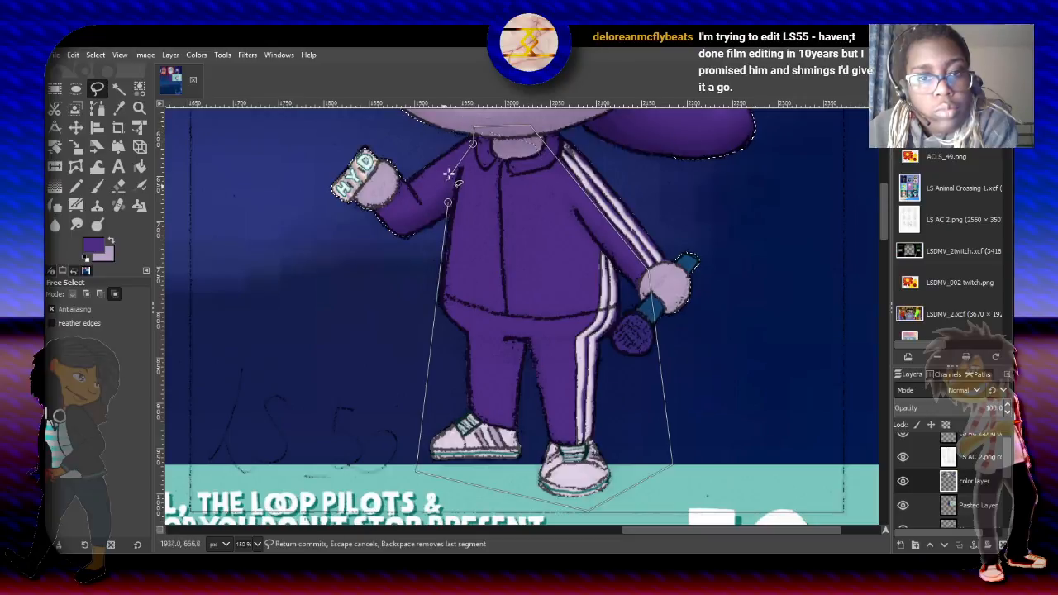
pyautogui.click(450, 170)
pyautogui.click(447, 202)
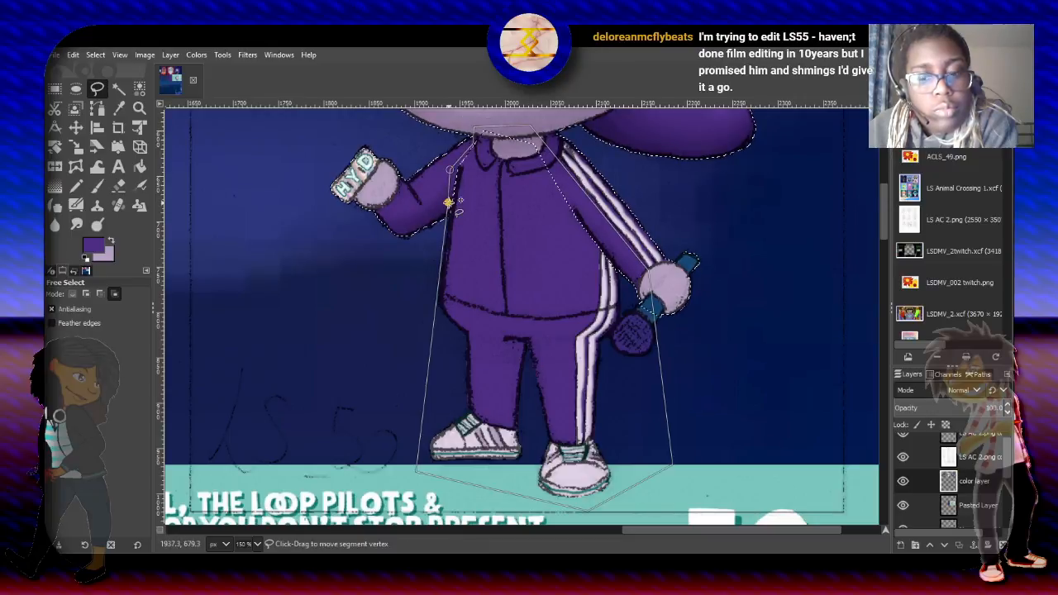
pyautogui.press('Return')
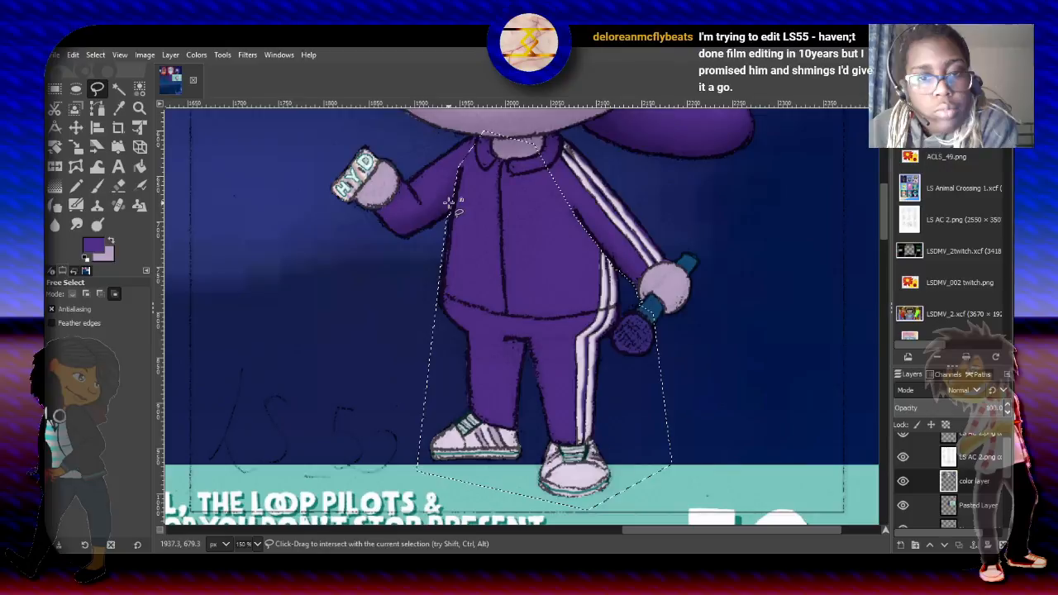
# - Subtract the empty background from the outlined area by color, keeping only the torso, legs and shoes selected
pyautogui.click(138, 89)
pyautogui.click(100, 294)
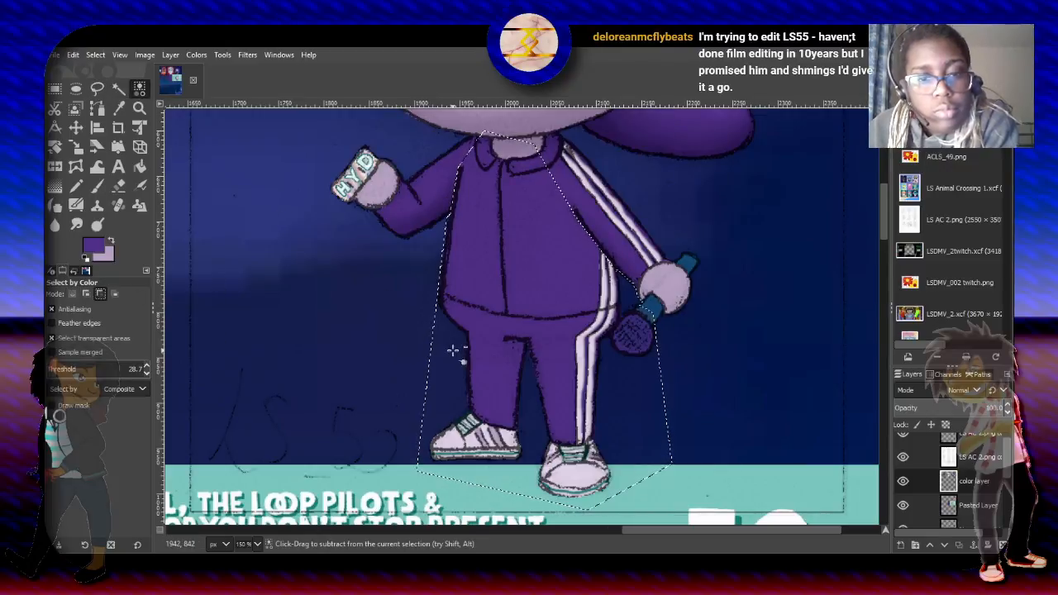
pyautogui.click(372, 343)
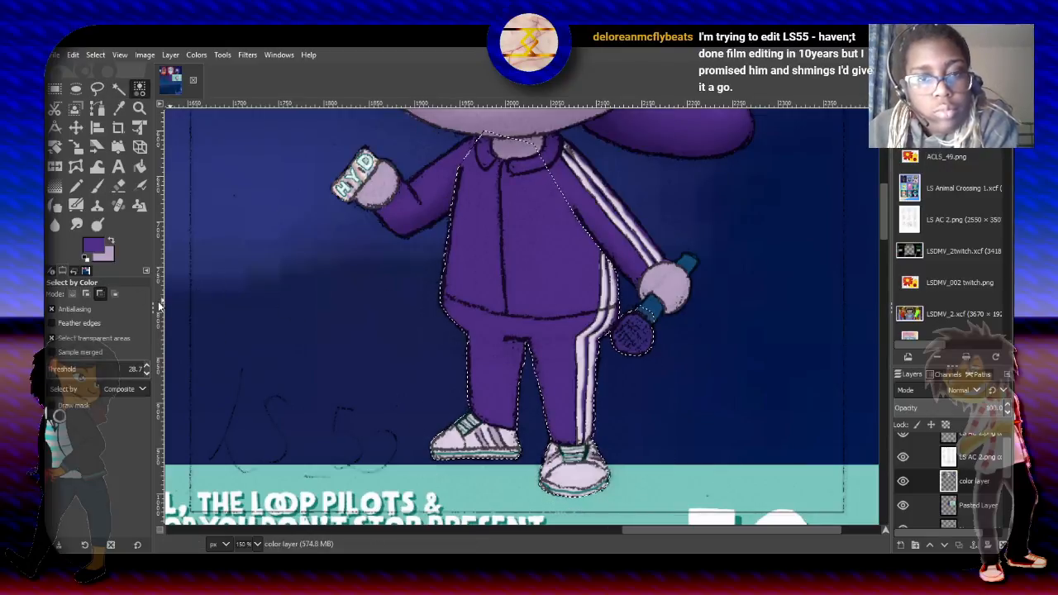
# - Shade the inner side of the trouser leg with the purple Paintbrush in Multiply mode at size 61.38 and 21.4 opacity
pyautogui.click(99, 187)
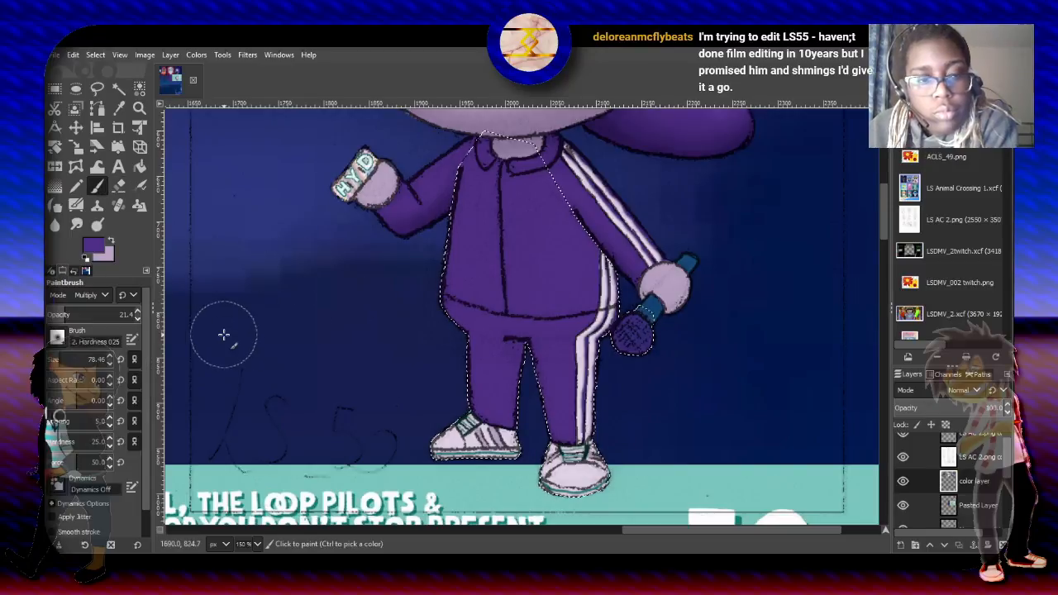
pyautogui.moveTo(94, 360); pyautogui.dragTo(92, 359)
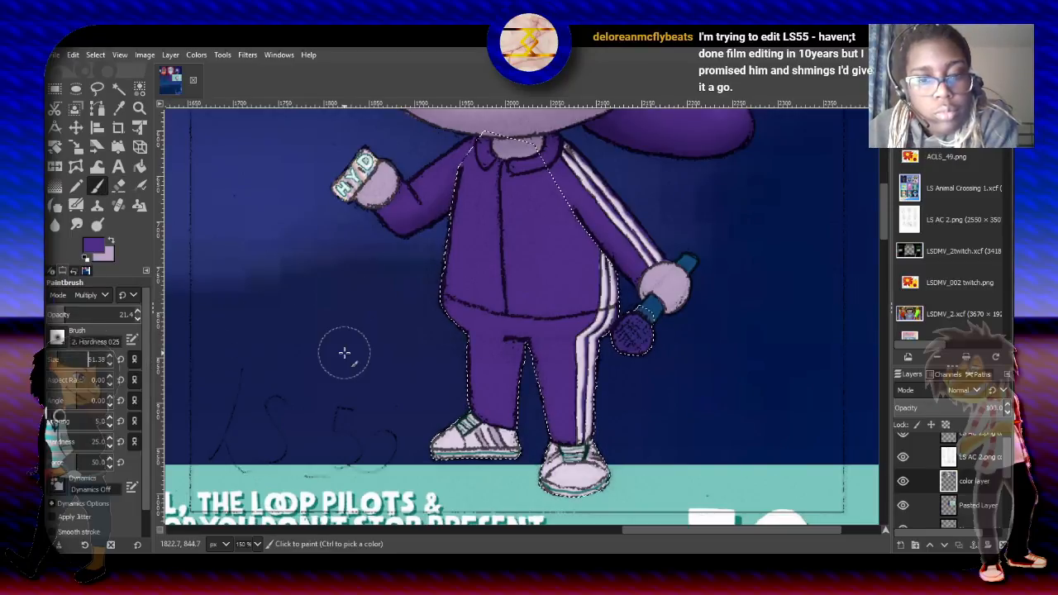
pyautogui.moveTo(517, 346)
pyautogui.mouseDown()
pyautogui.moveTo(517, 419)
pyautogui.moveTo(518, 341)
pyautogui.mouseUp()
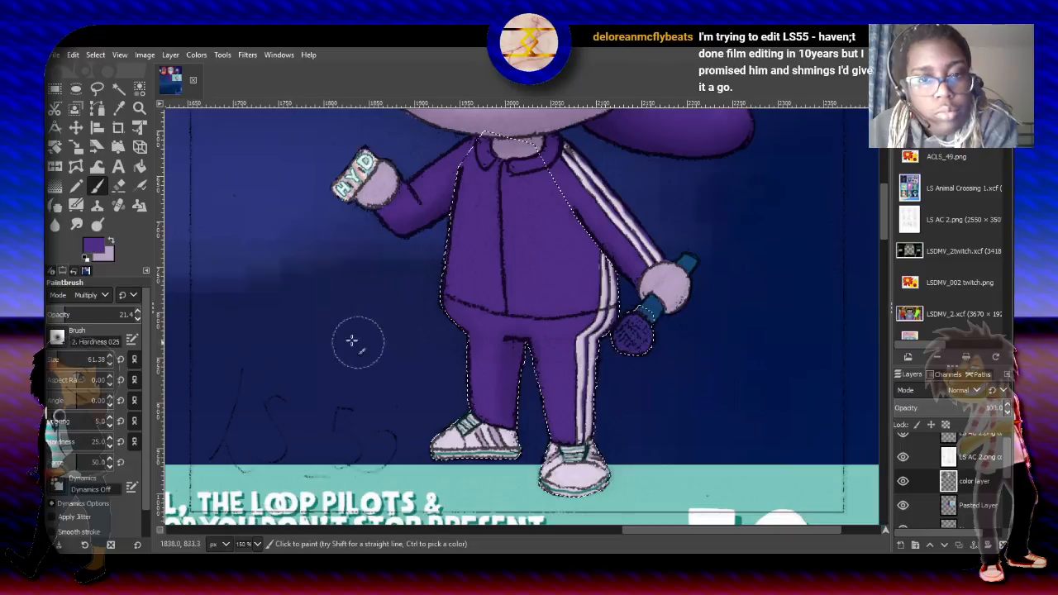
pyautogui.click(101, 88)
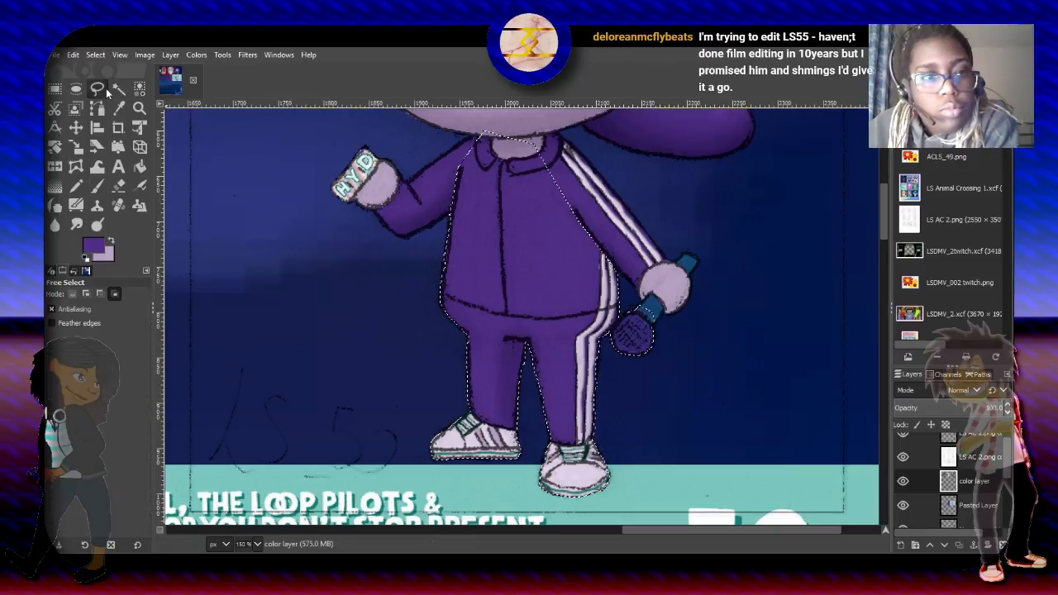
pyautogui.click(100, 294)
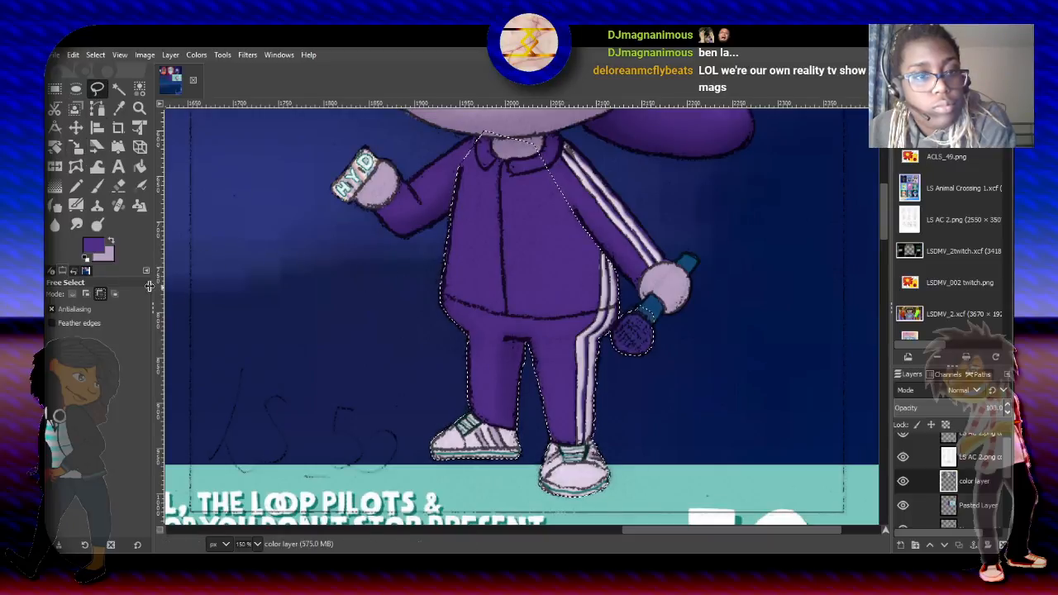
# - Brush soft highlights over the jacket's torso with the purple Paintbrush in Screen mode at size 90.81 and 13.8 opacity
pyautogui.click(97, 186)
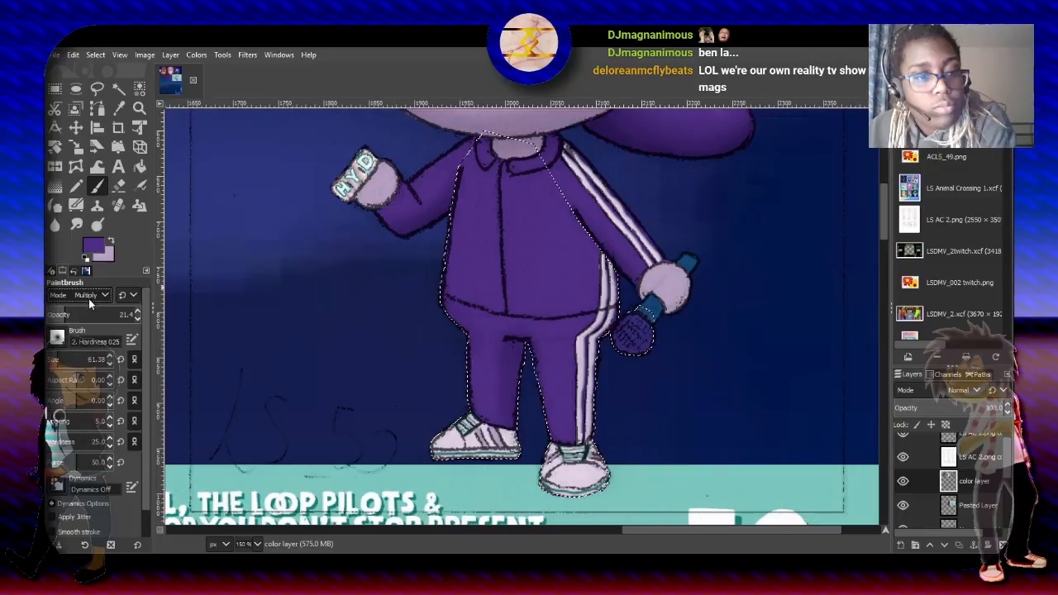
pyautogui.click(87, 218)
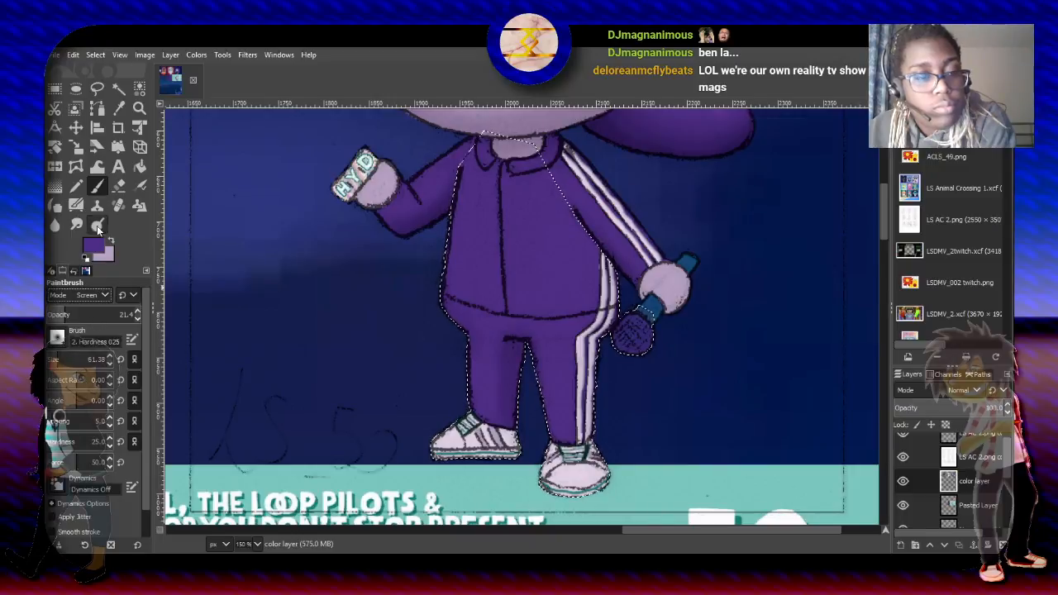
pyautogui.click(59, 359)
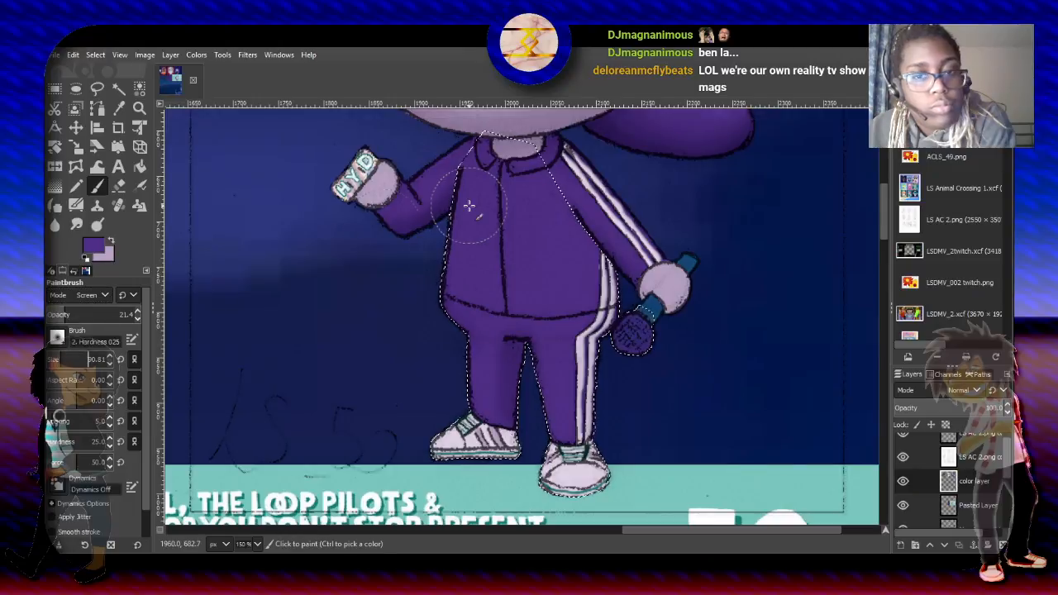
pyautogui.click(61, 315)
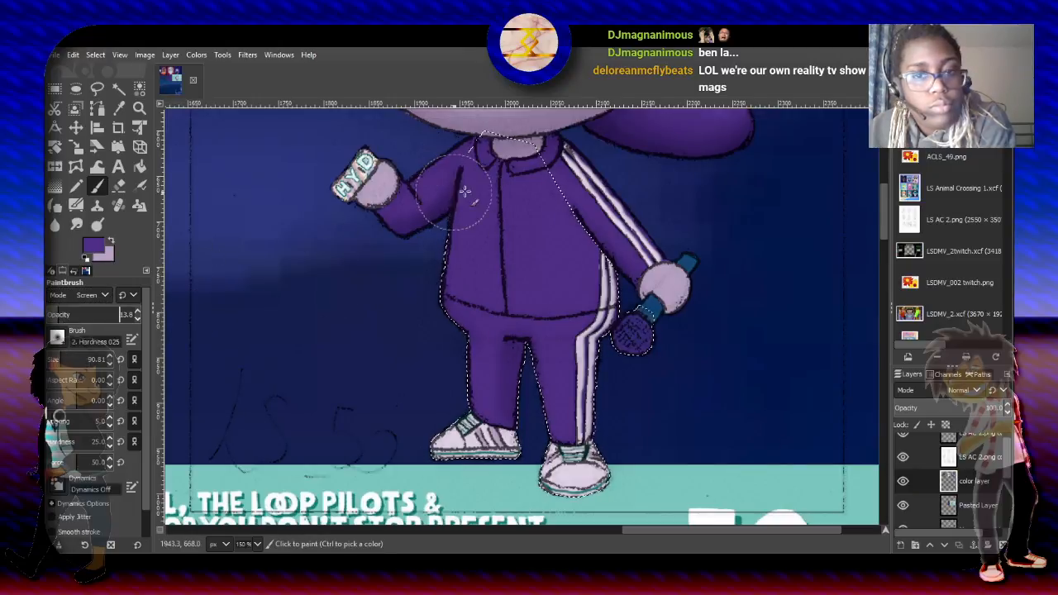
pyautogui.moveTo(487, 275)
pyautogui.mouseDown()
pyautogui.moveTo(504, 197)
pyautogui.moveTo(533, 279)
pyautogui.moveTo(520, 279)
pyautogui.moveTo(504, 303)
pyautogui.mouseUp()
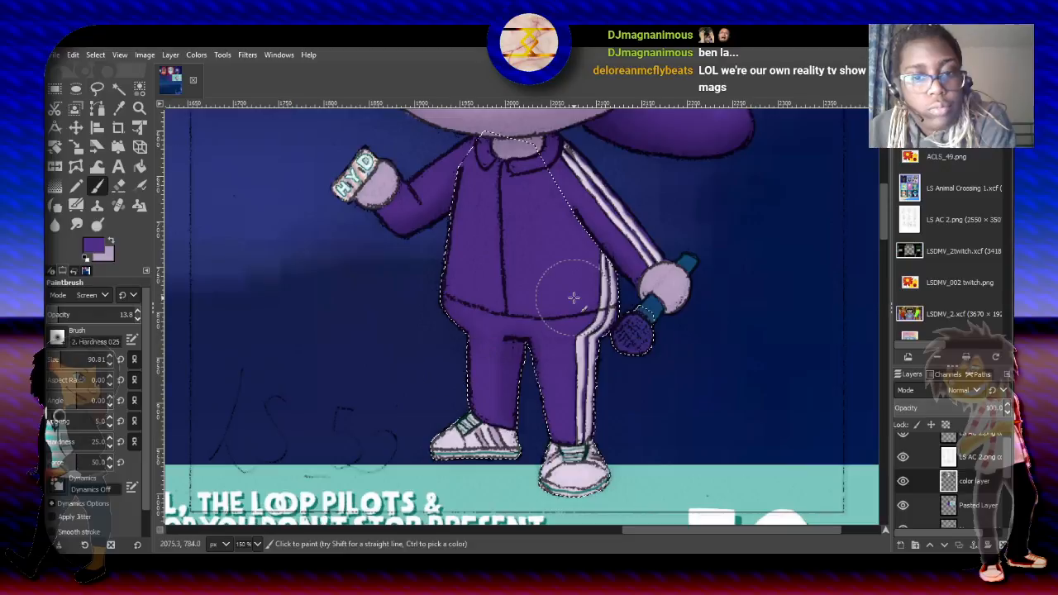
pyautogui.moveTo(496, 306)
pyautogui.mouseDown()
pyautogui.moveTo(480, 298)
pyautogui.moveTo(483, 199)
pyautogui.moveTo(547, 270)
pyautogui.moveTo(553, 293)
pyautogui.moveTo(495, 238)
pyautogui.moveTo(496, 223)
pyautogui.mouseUp()
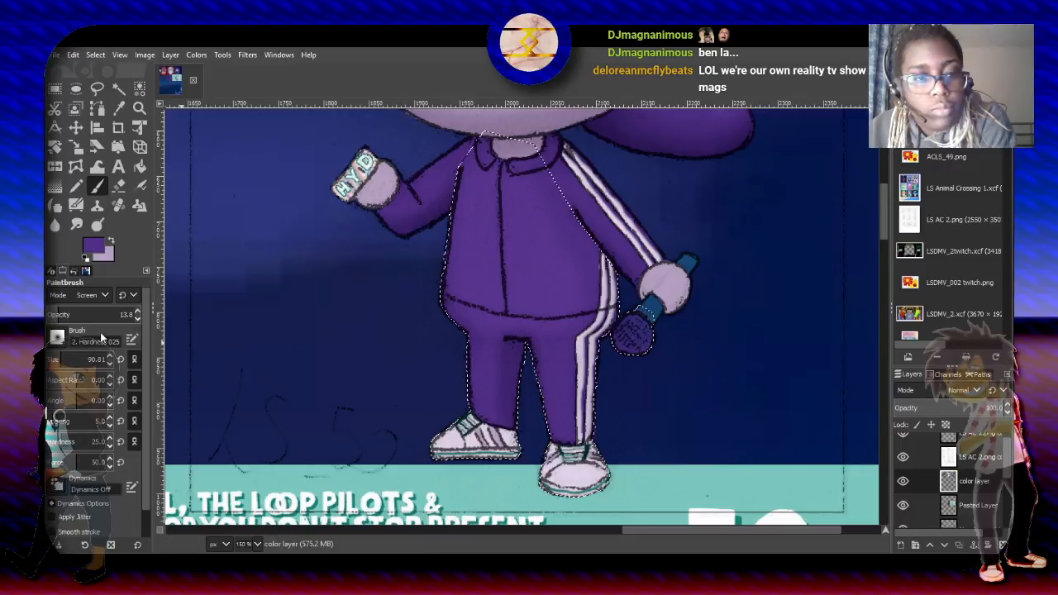
# - Highlight the middle of both trouser legs with the Screen-mode Paintbrush at size 32.67, and reduce the brush opacity to 8.3
pyautogui.click(57, 357)
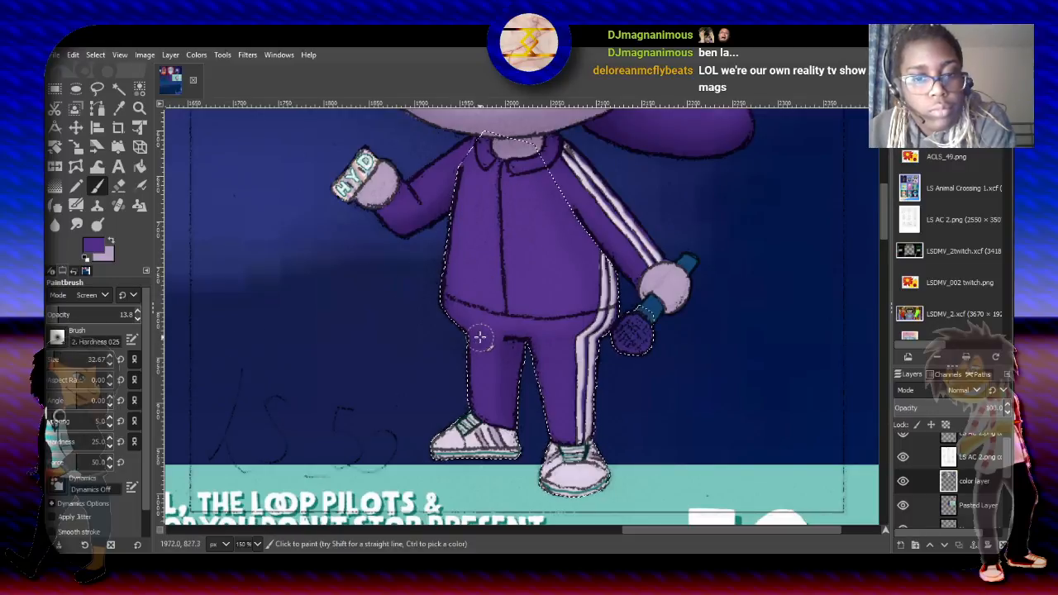
pyautogui.moveTo(487, 400); pyautogui.dragTo(487, 402)
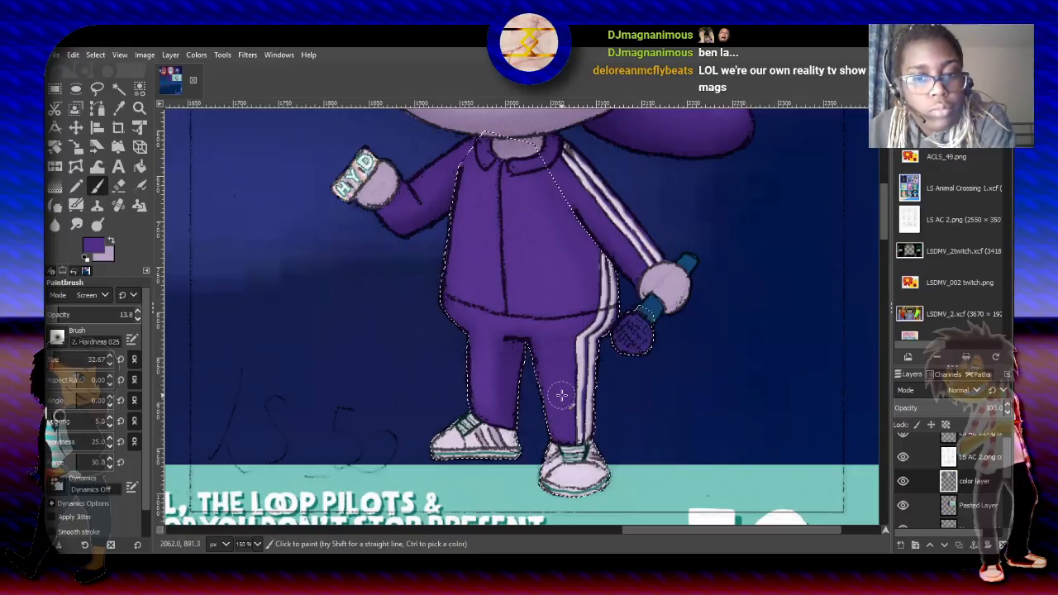
pyautogui.moveTo(557, 350); pyautogui.dragTo(557, 422)
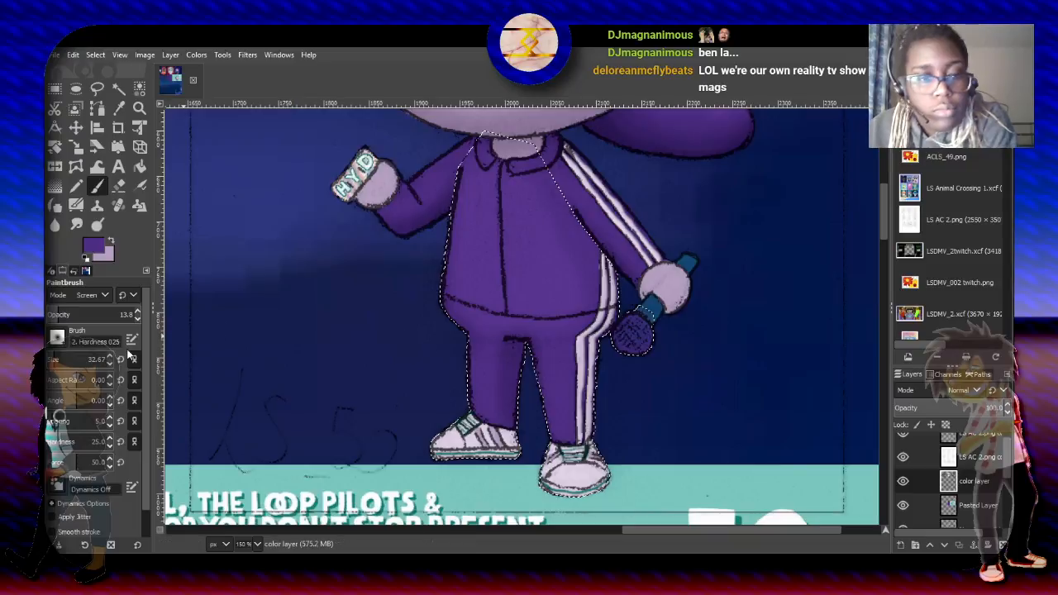
pyautogui.click(55, 316)
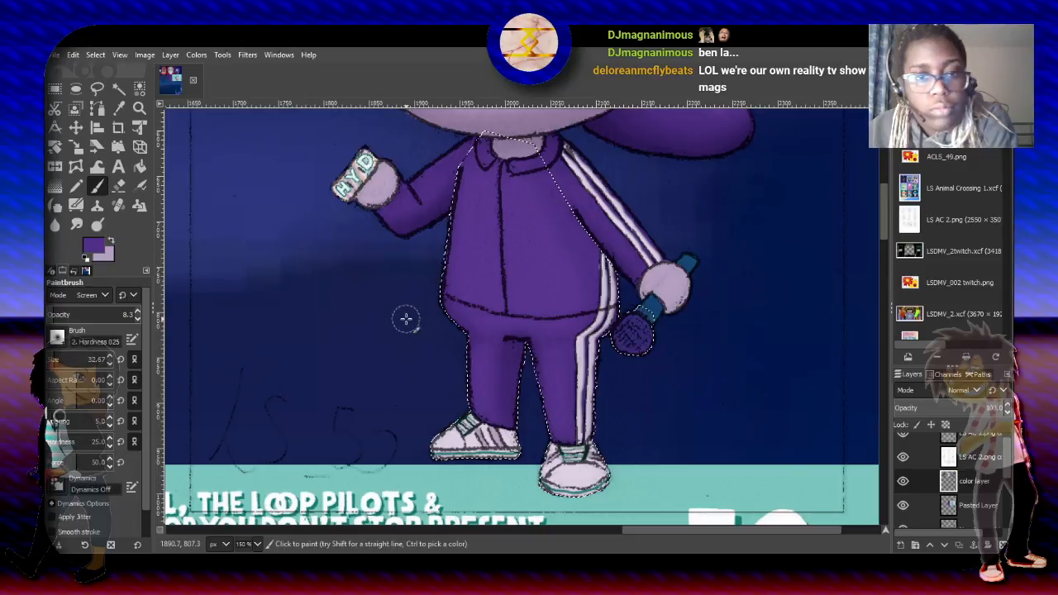
# - Replace the selection with the whole character by picking the empty background by color and inverting the selection
pyautogui.click(139, 88)
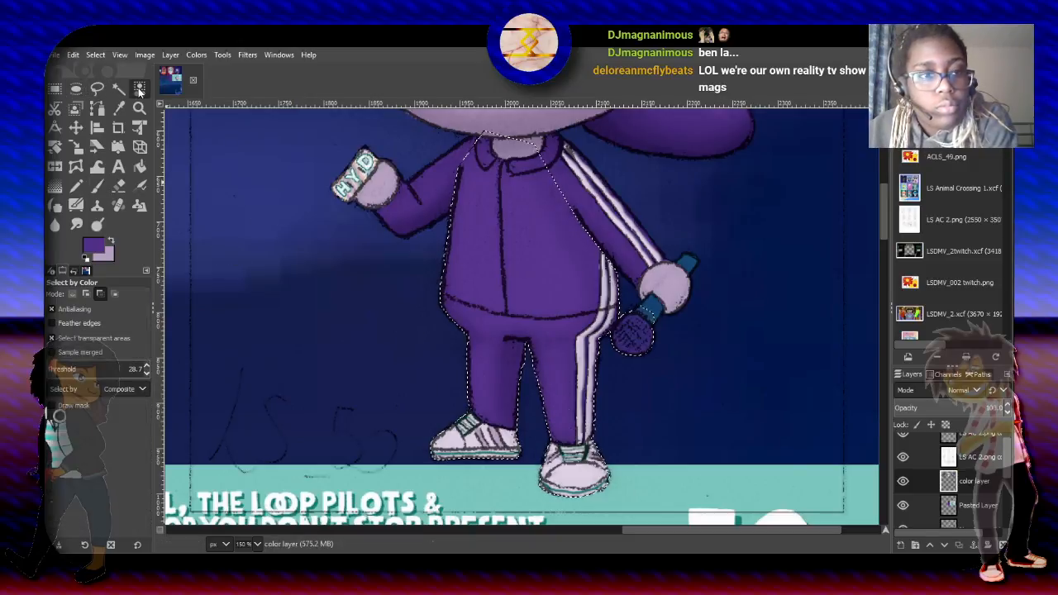
pyautogui.click(282, 250)
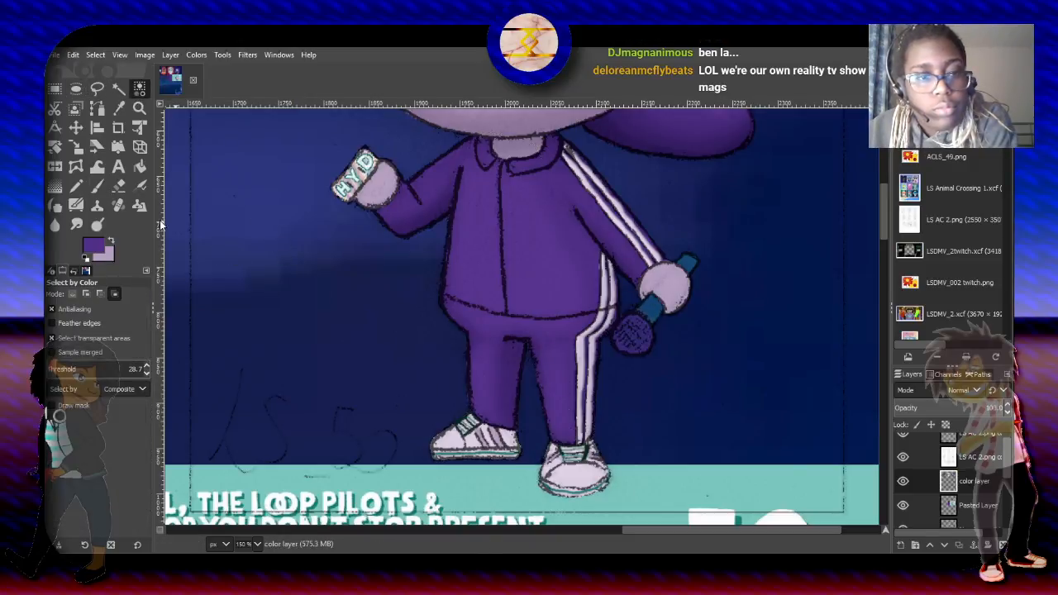
pyautogui.click(77, 293)
pyautogui.click(281, 231)
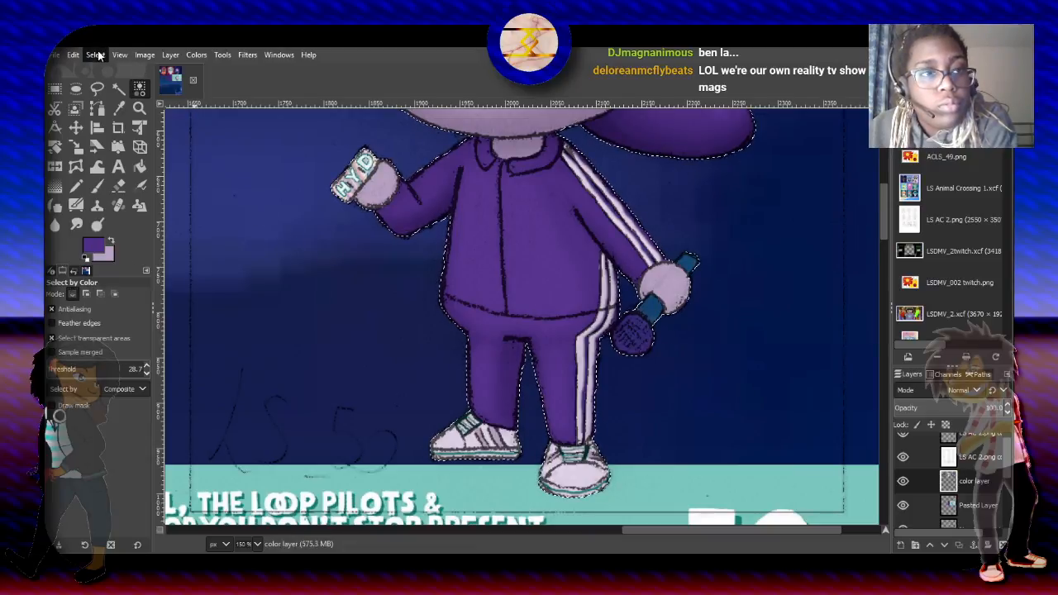
pyautogui.hotkey('ctrl', 'i')
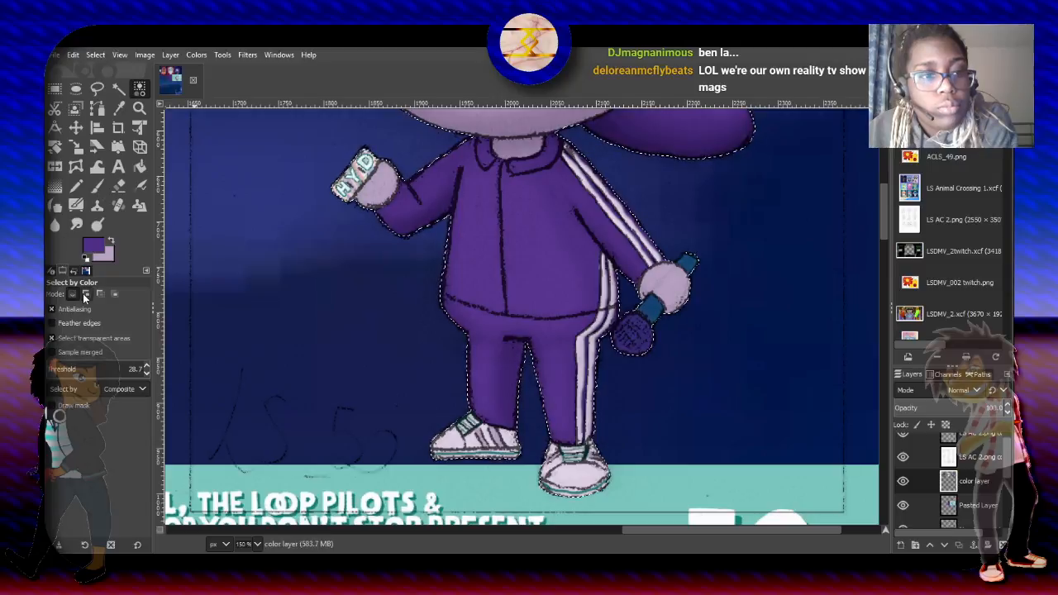
# - Add faint highlights along both jacket sleeves with the purple Paintbrush in Screen mode at size 32.67 and 8.3 opacity
pyautogui.click(93, 185)
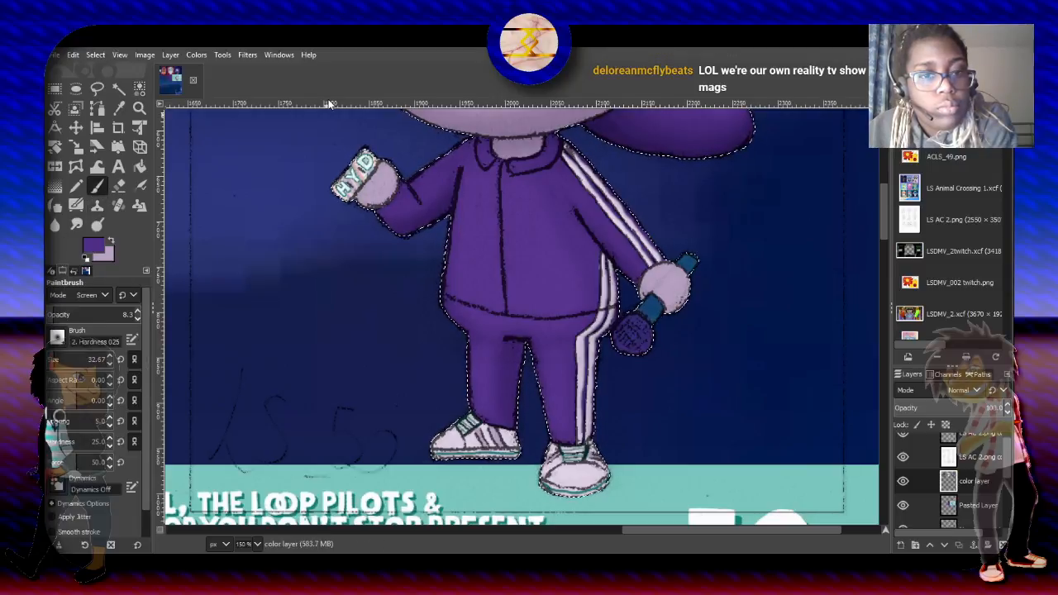
pyautogui.moveTo(444, 172); pyautogui.dragTo(422, 194)
pyautogui.moveTo(580, 196)
pyautogui.mouseDown()
pyautogui.moveTo(625, 281)
pyautogui.moveTo(603, 224)
pyautogui.moveTo(569, 185)
pyautogui.moveTo(590, 212)
pyautogui.mouseUp()
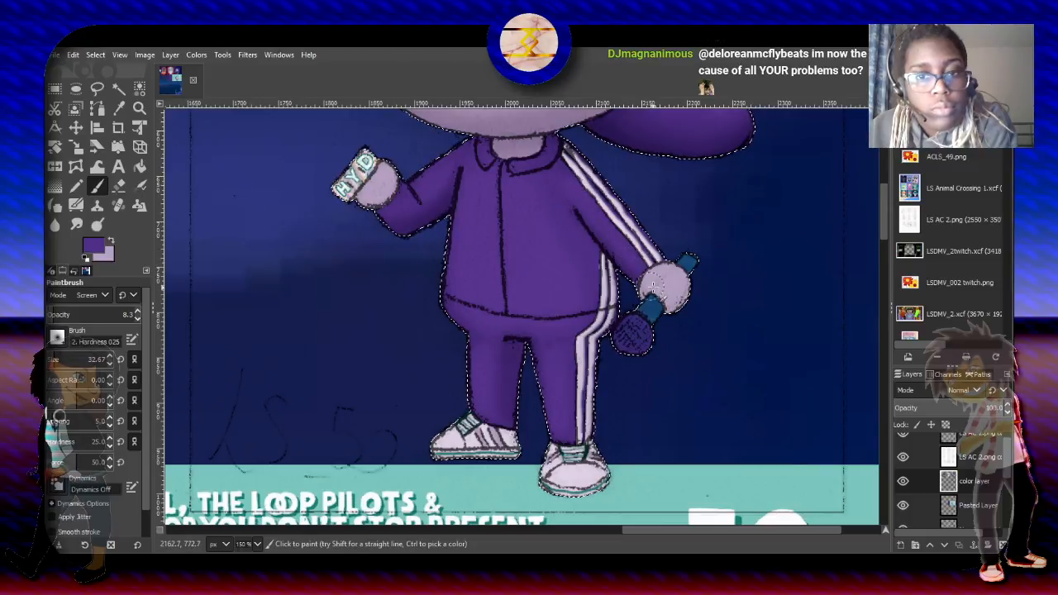
# - Narrow the selection to the light lilac areas by intersecting it by color with the raised hand's skin tone
pyautogui.moveTo(884, 230)
pyautogui.mouseDown()
pyautogui.moveTo(881, 196)
pyautogui.moveTo(883, 210)
pyautogui.mouseUp()
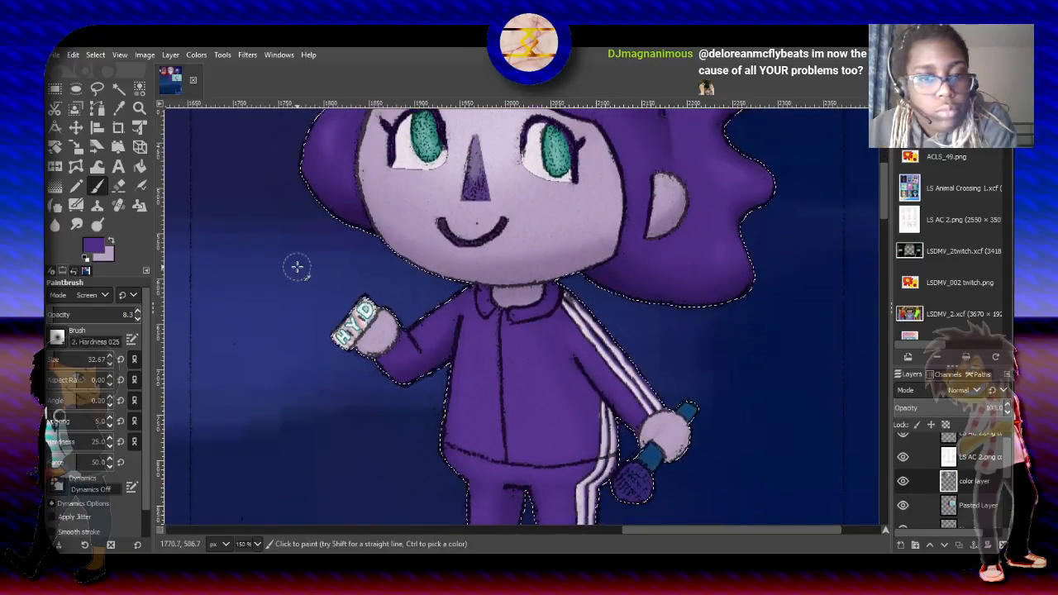
pyautogui.click(138, 88)
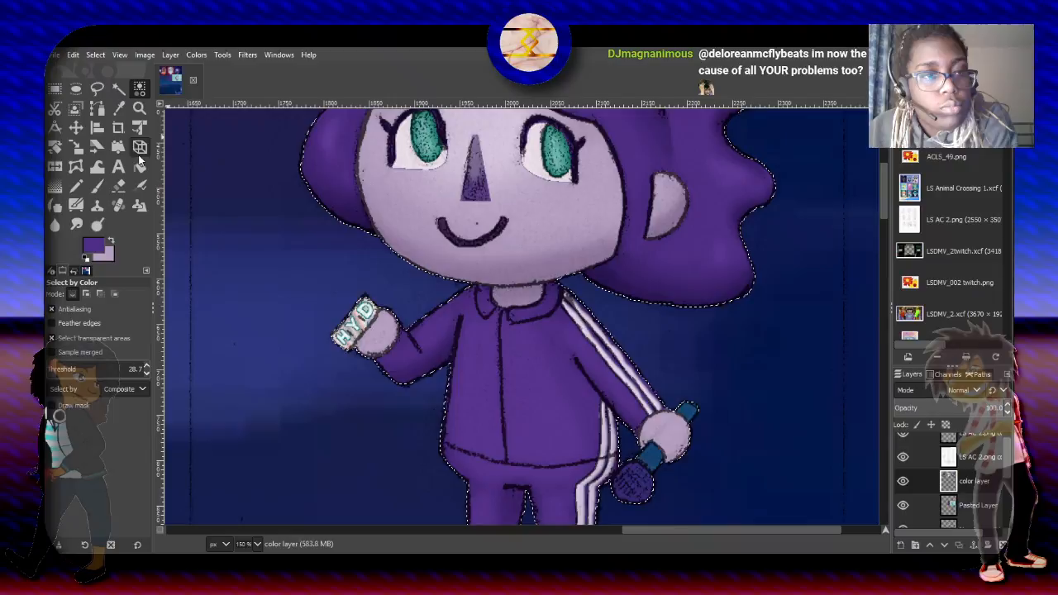
pyautogui.click(114, 293)
pyautogui.click(376, 329)
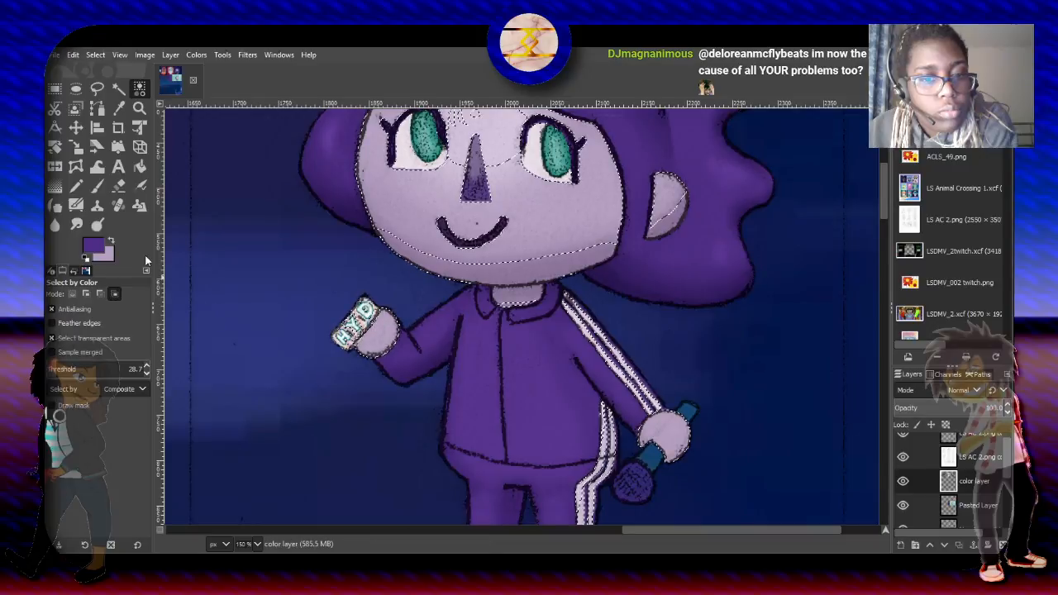
# - Shade the raised hand with the lilac Paintbrush in Multiply mode at size 32.67 and 33.1 opacity, and clear the selection
pyautogui.click(109, 239)
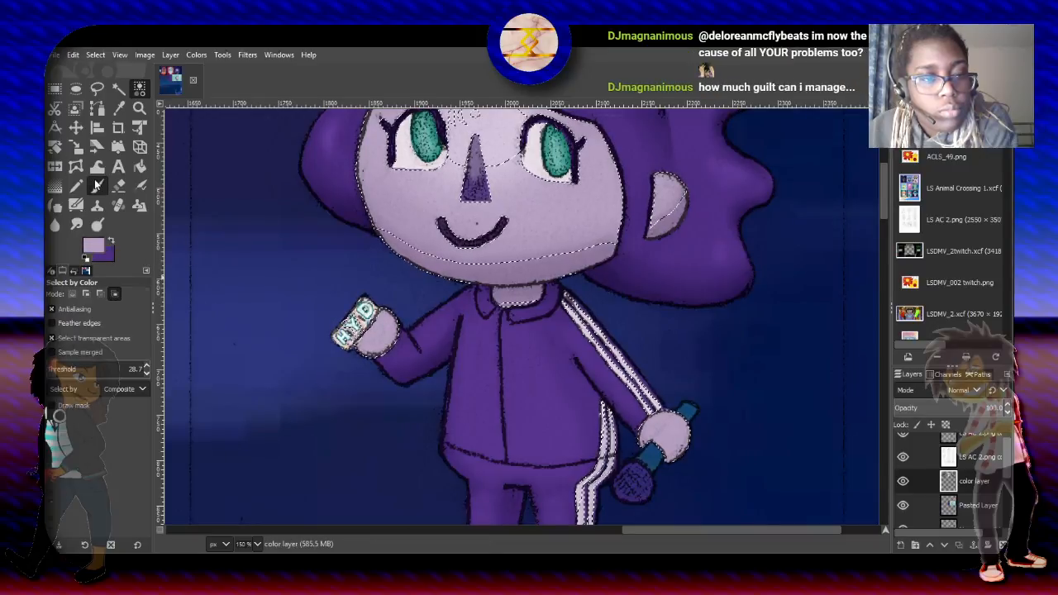
pyautogui.click(97, 185)
pyautogui.click(95, 293)
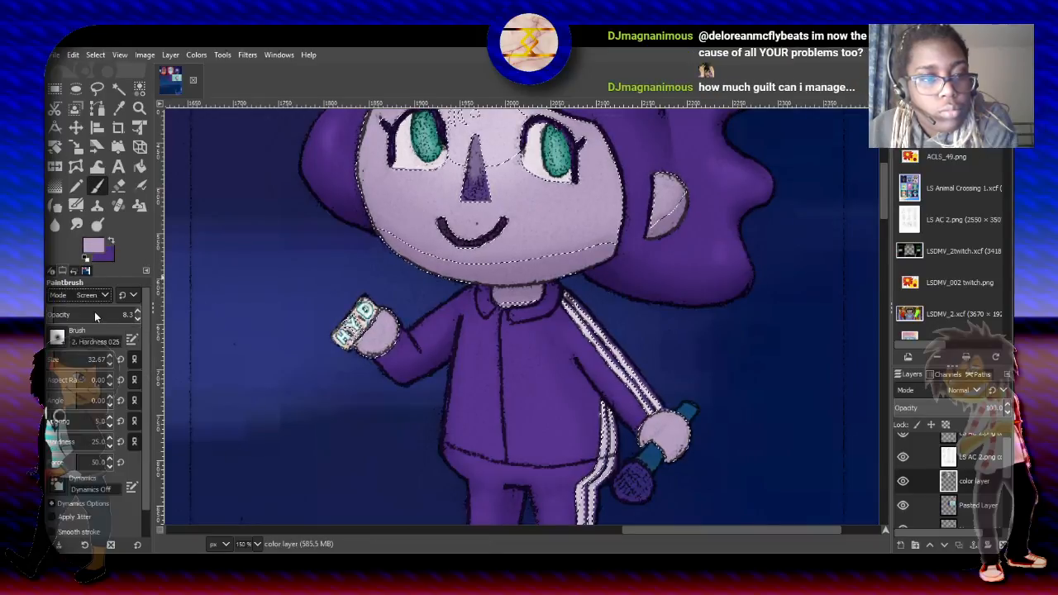
pyautogui.click(93, 391)
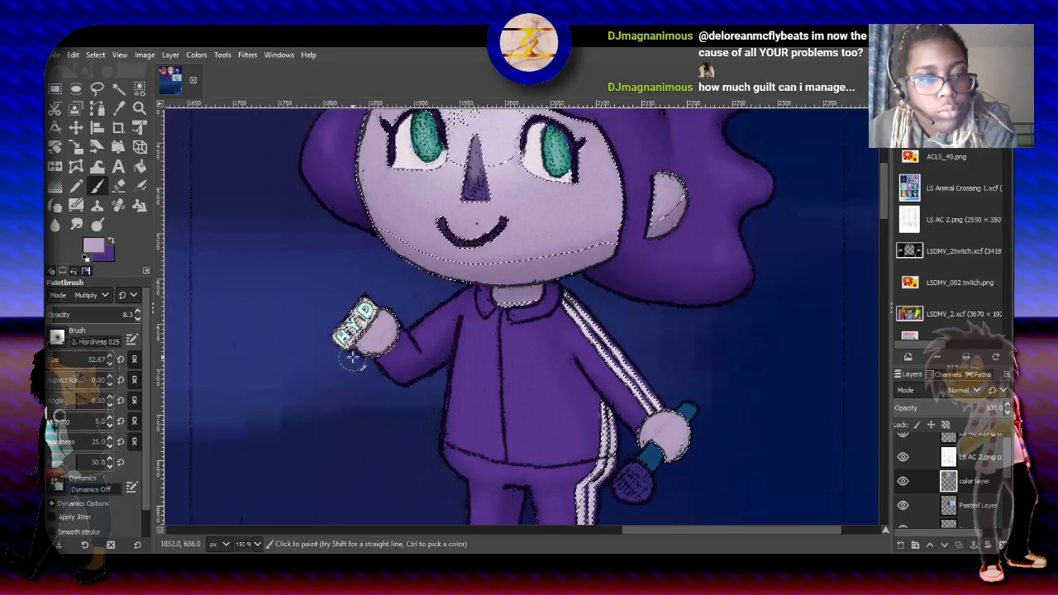
pyautogui.click(73, 315)
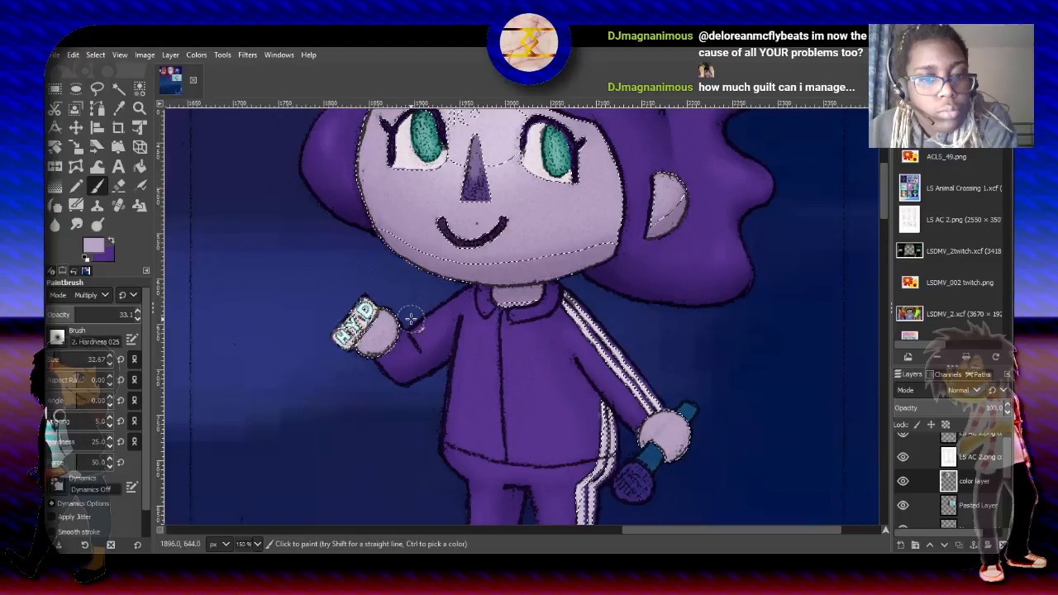
pyautogui.moveTo(402, 325); pyautogui.dragTo(379, 353)
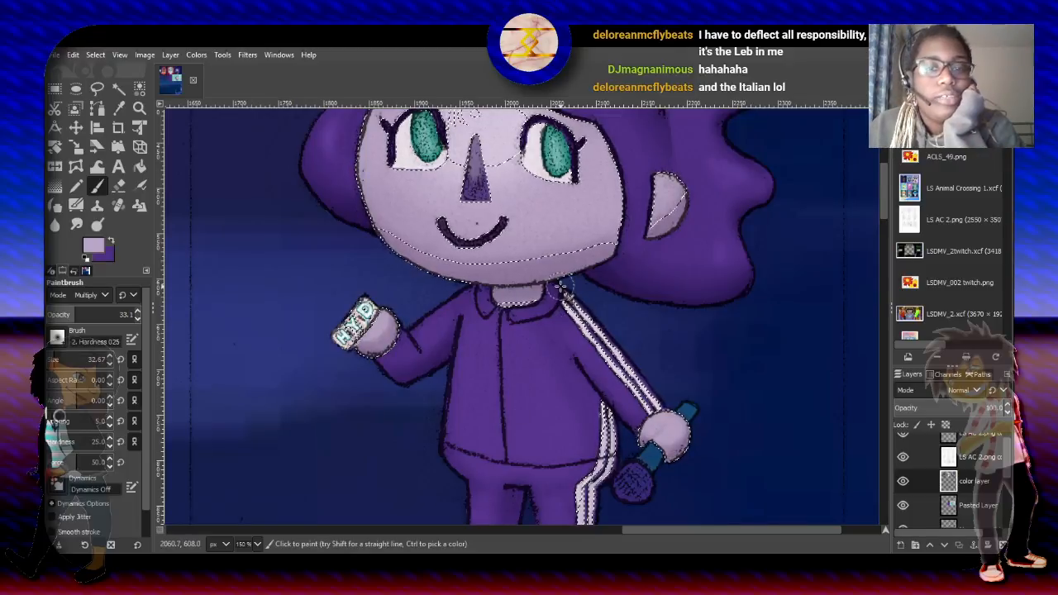
pyautogui.scroll(-2, 559, 286)
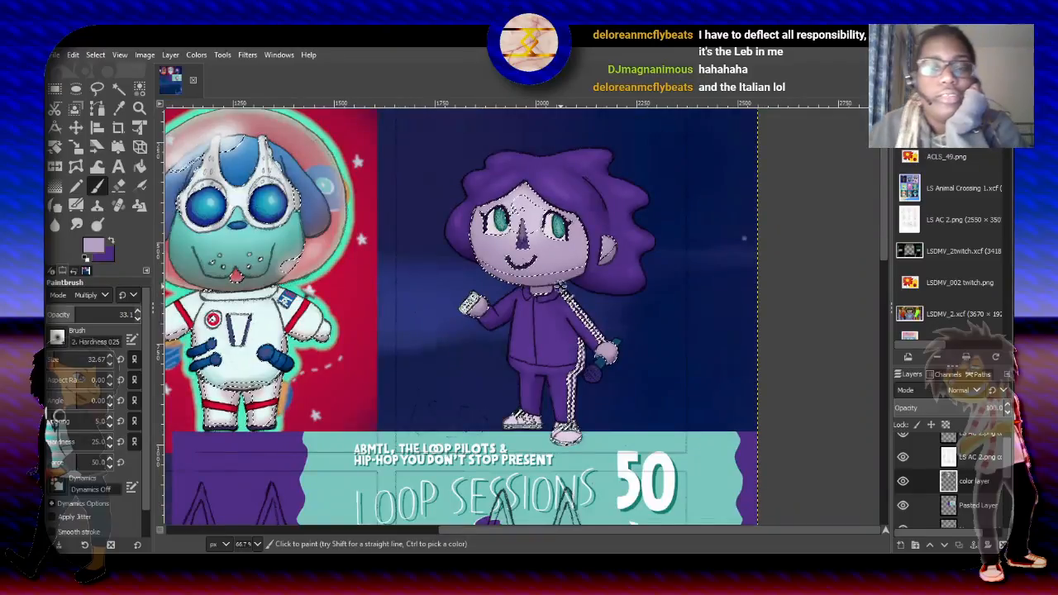
pyautogui.click(55, 89)
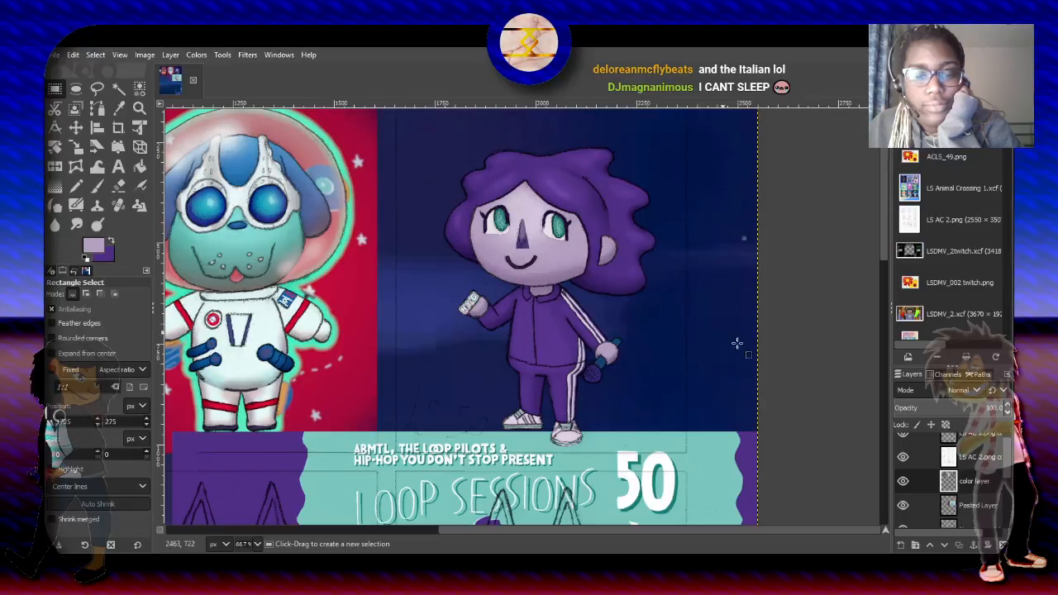
# - Raise the pasted Loop Sessions poster layer to the top of the layer stack and shift it upward on the canvas
pyautogui.moveTo(884, 177); pyautogui.dragTo(889, 275)
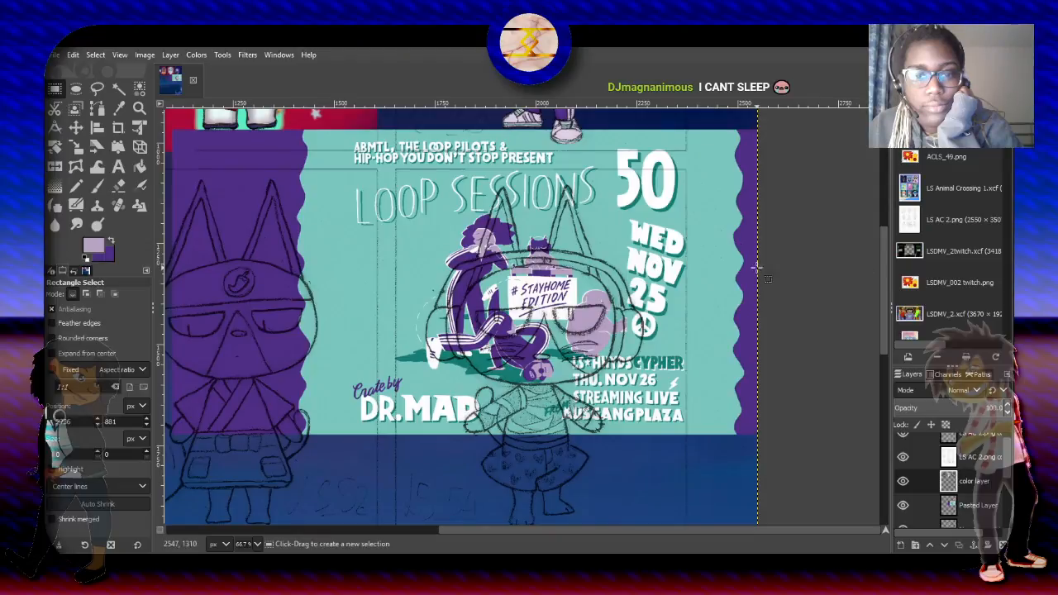
pyautogui.click(982, 508)
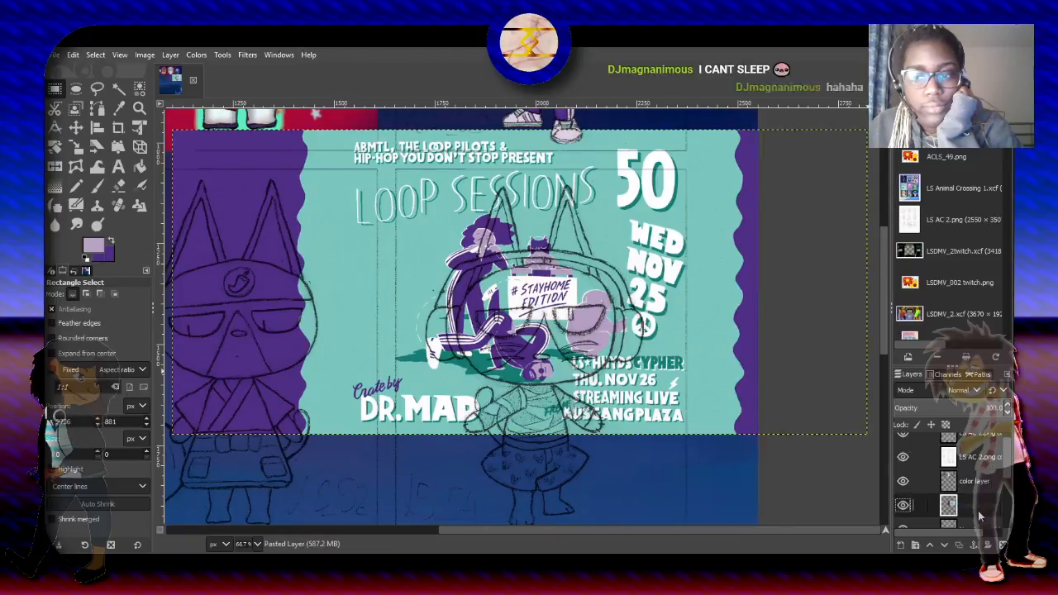
pyautogui.moveTo(992, 436); pyautogui.dragTo(965, 448)
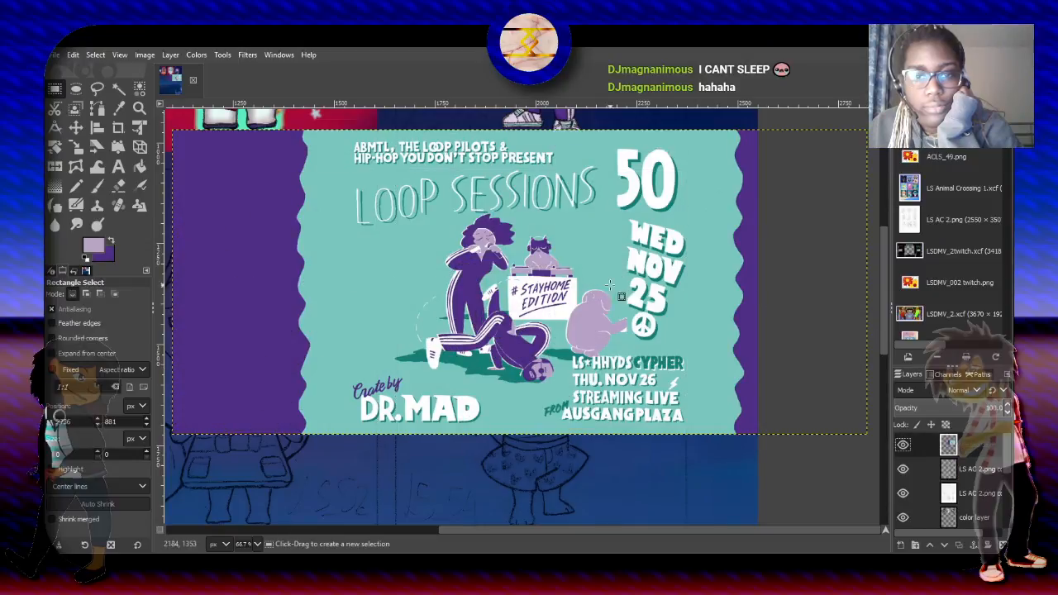
pyautogui.click(76, 128)
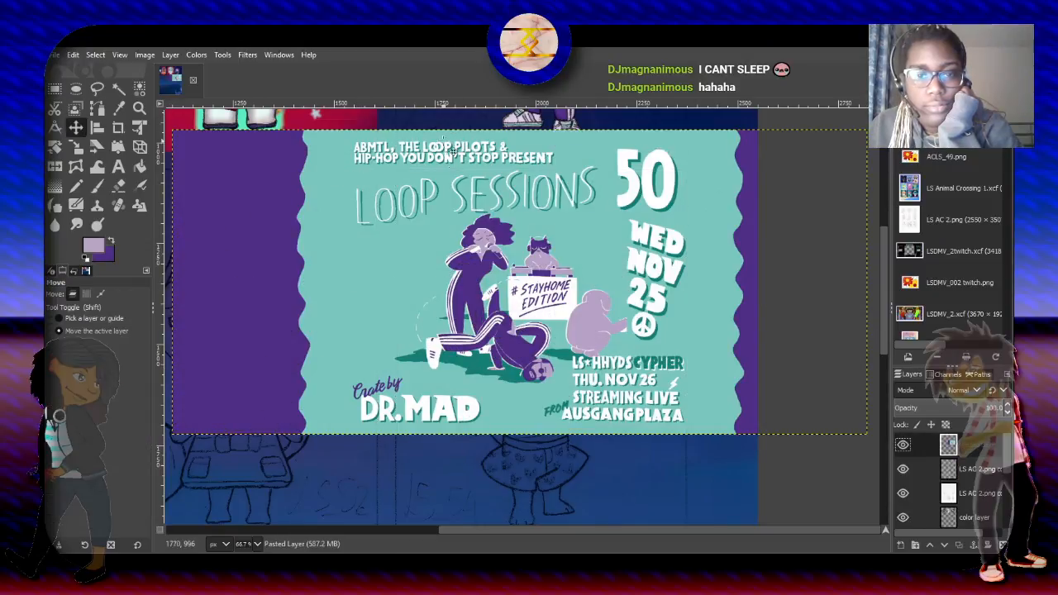
pyautogui.moveTo(625, 306); pyautogui.dragTo(632, 221)
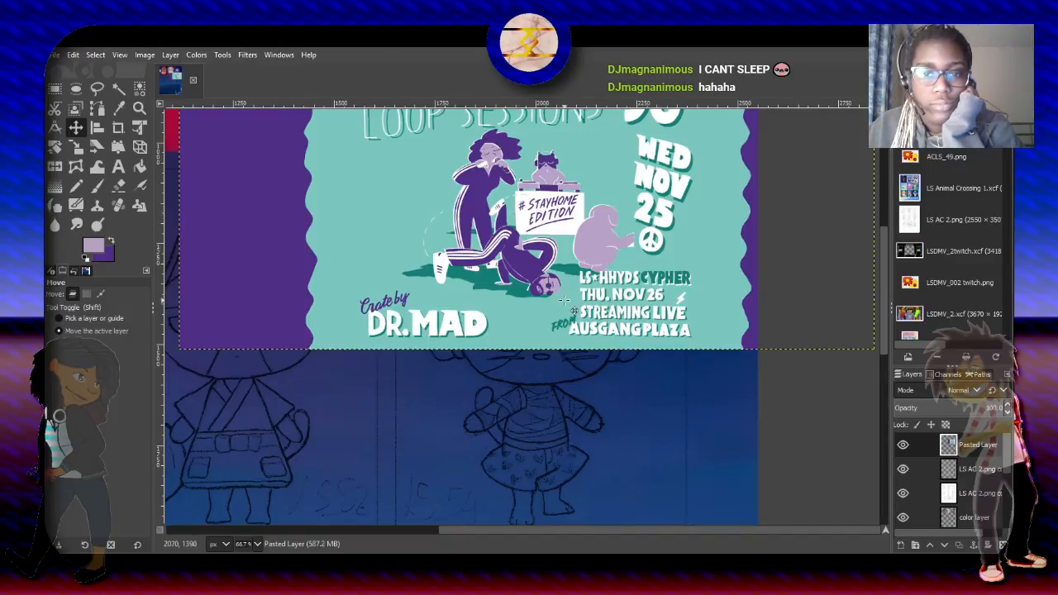
# - Set up a teal Paintbrush in Normal mode at 100 opacity, with the Hardness 100 brush at size 171.57
pyautogui.scroll(2, 557, 283)
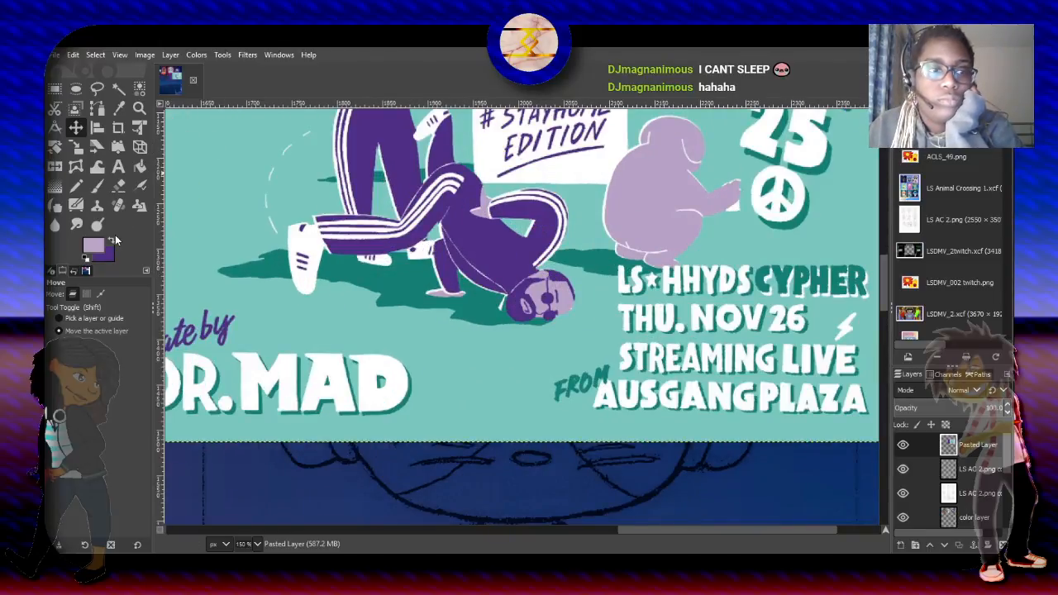
pyautogui.click(332, 326)
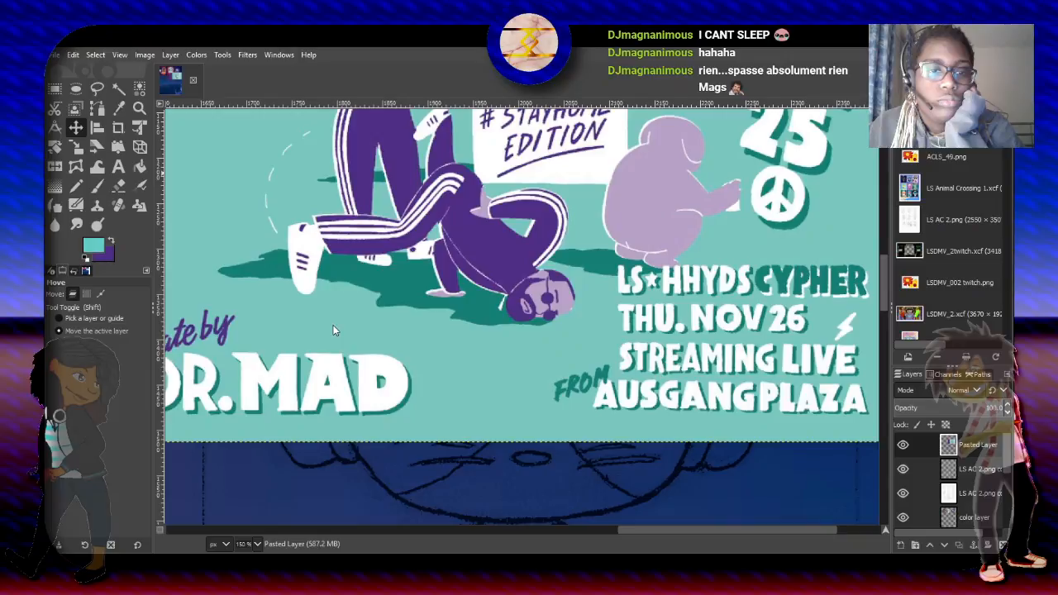
pyautogui.click(99, 186)
pyautogui.moveTo(75, 315); pyautogui.dragTo(171, 327)
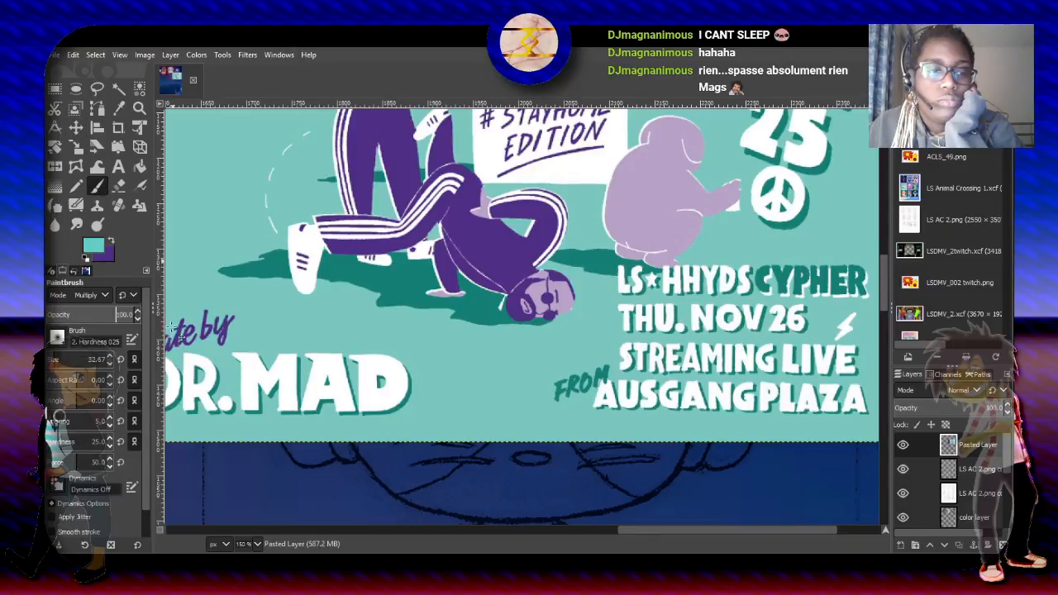
pyautogui.click(90, 60)
pyautogui.click(106, 376)
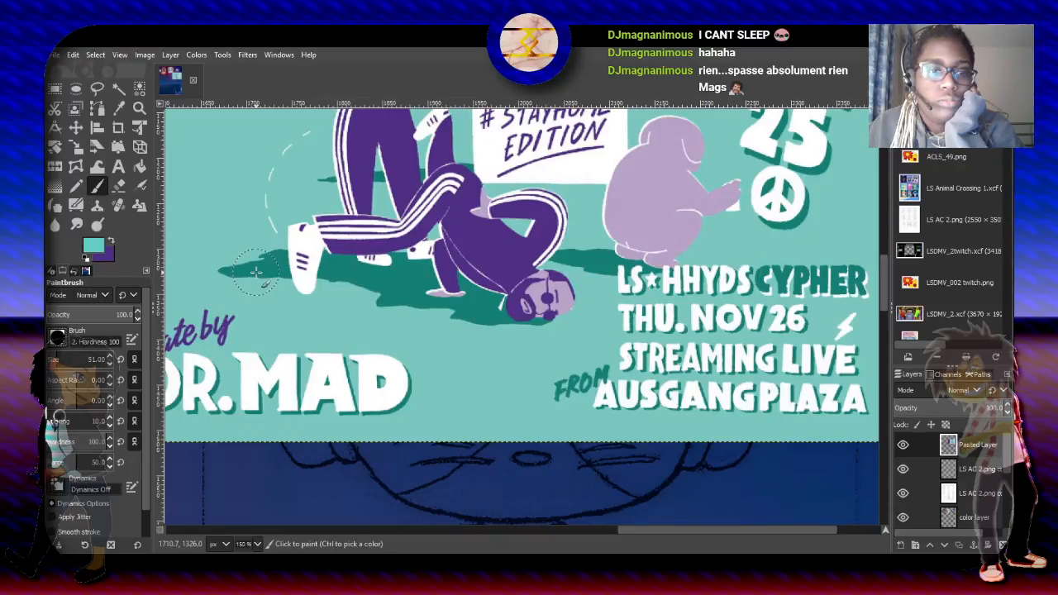
pyautogui.moveTo(63, 359); pyautogui.dragTo(83, 359)
pyautogui.moveTo(240, 256)
pyautogui.mouseDown()
pyautogui.moveTo(349, 274)
pyautogui.moveTo(531, 336)
pyautogui.mouseUp()
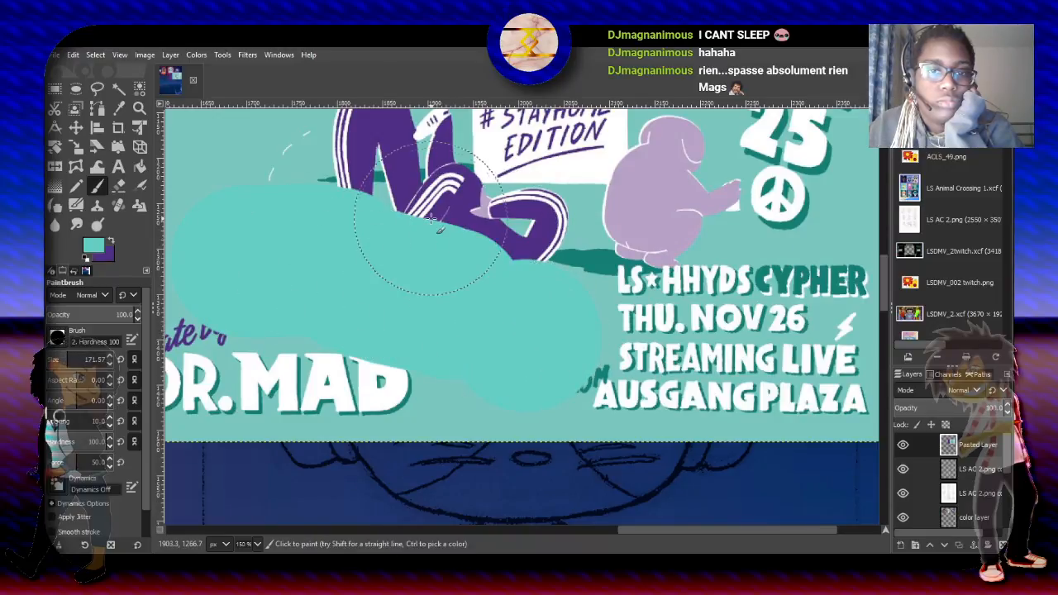
pyautogui.moveTo(398, 177); pyautogui.dragTo(355, 201)
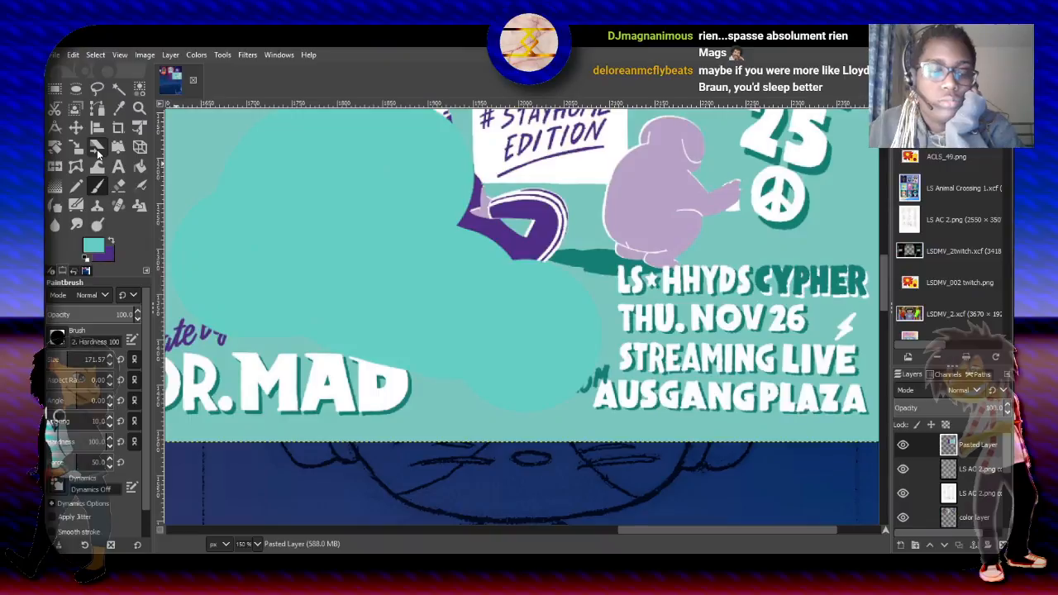
pyautogui.hotkey('ctrl', 'z')
pyautogui.hotkey('ctrl', 'z')
pyautogui.hotkey('ctrl', 'z')
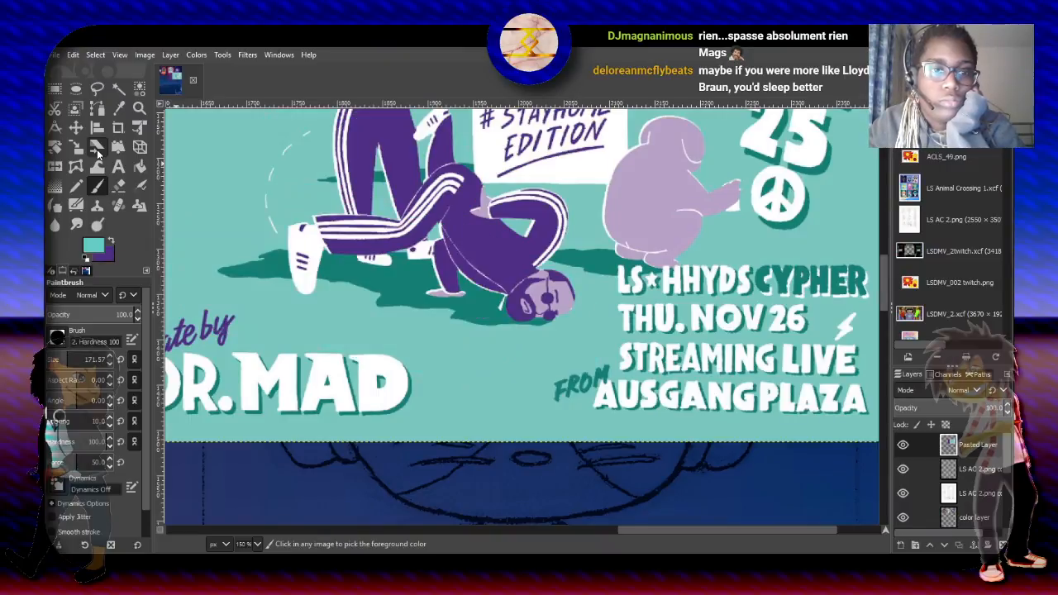
# - Sample the poster's teal background color and paint over the standing singer and most of the breakdancer at brush size 171.57
pyautogui.click(118, 110)
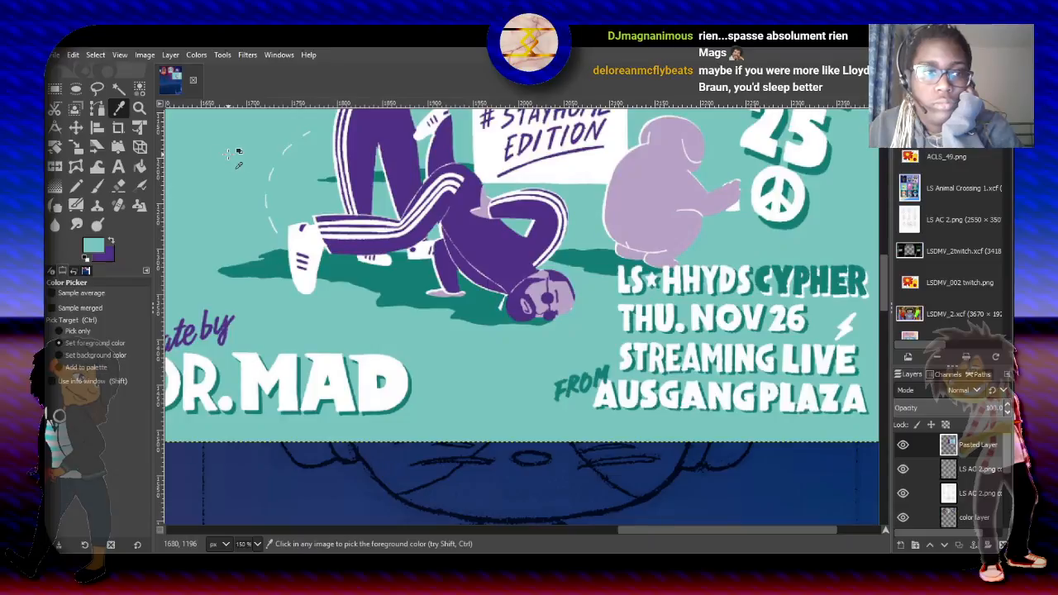
pyautogui.click(96, 187)
pyautogui.moveTo(353, 282); pyautogui.dragTo(448, 291)
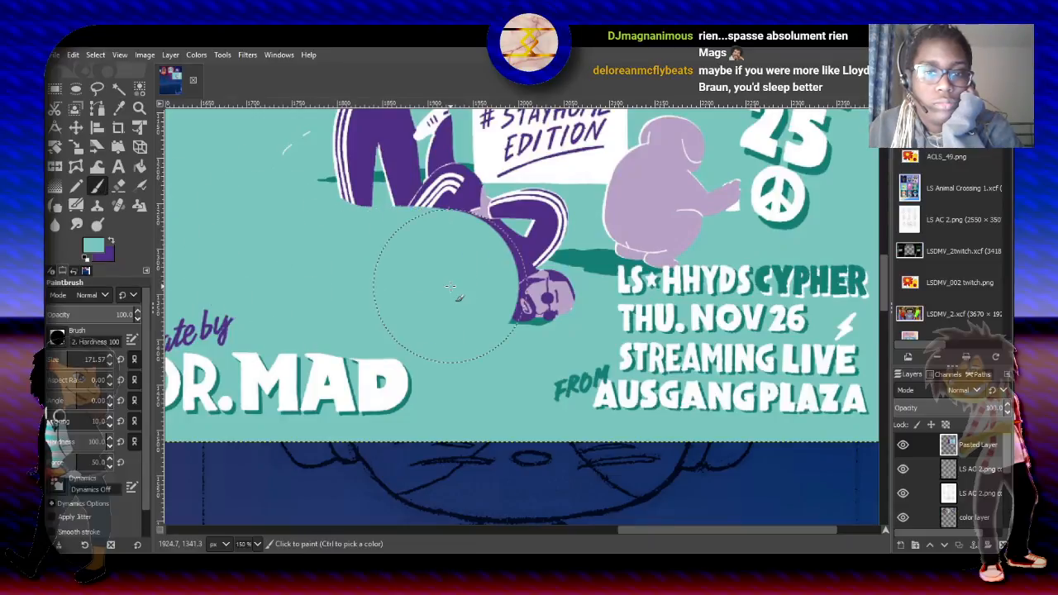
pyautogui.moveTo(528, 341)
pyautogui.mouseDown()
pyautogui.moveTo(517, 347)
pyautogui.moveTo(377, 255)
pyautogui.moveTo(335, 199)
pyautogui.moveTo(343, 175)
pyautogui.mouseUp()
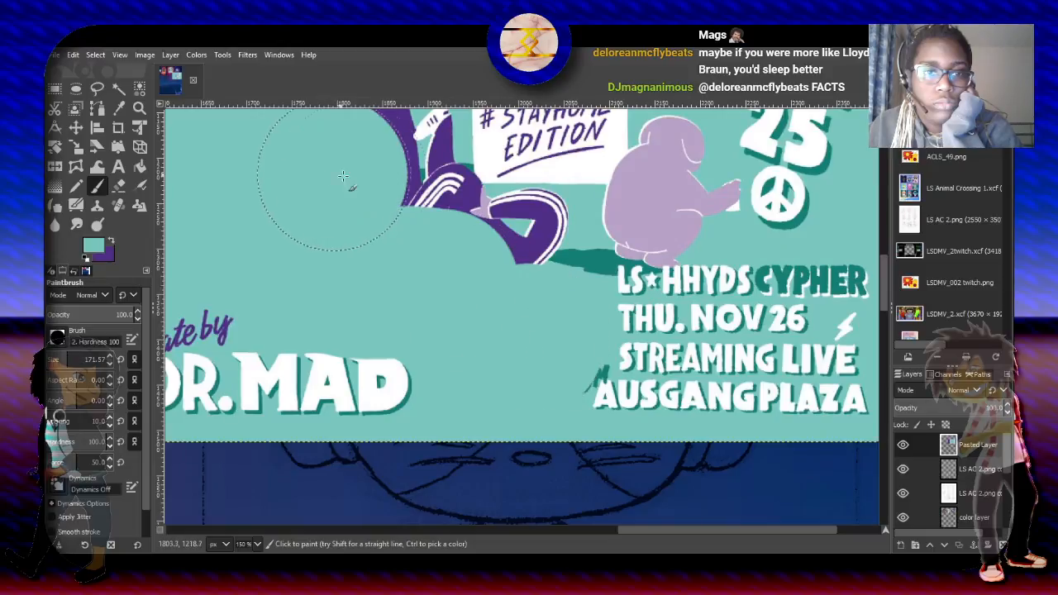
pyautogui.click(396, 175)
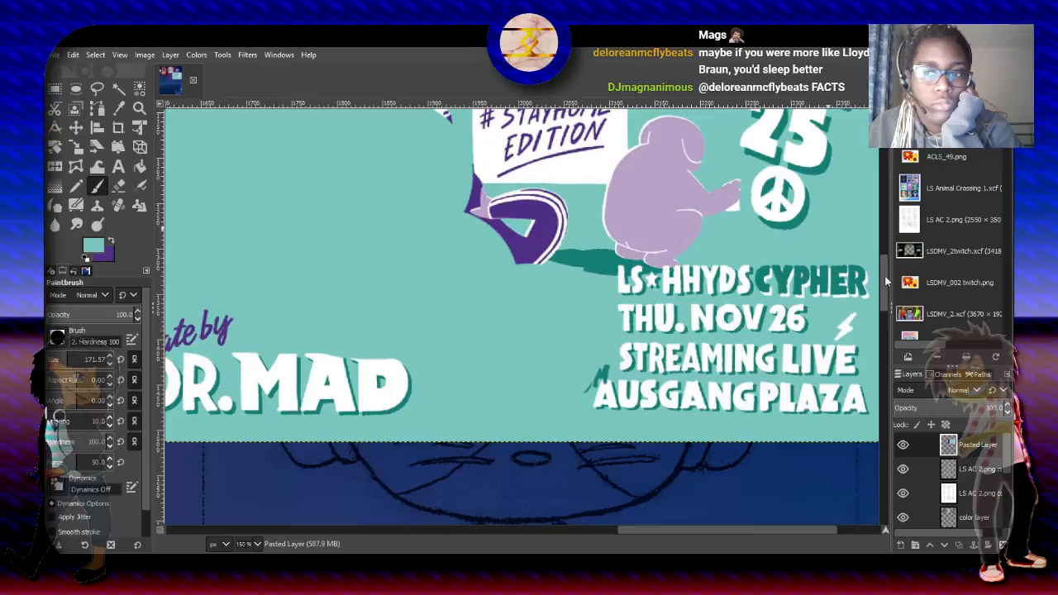
pyautogui.scroll(5, 884, 272)
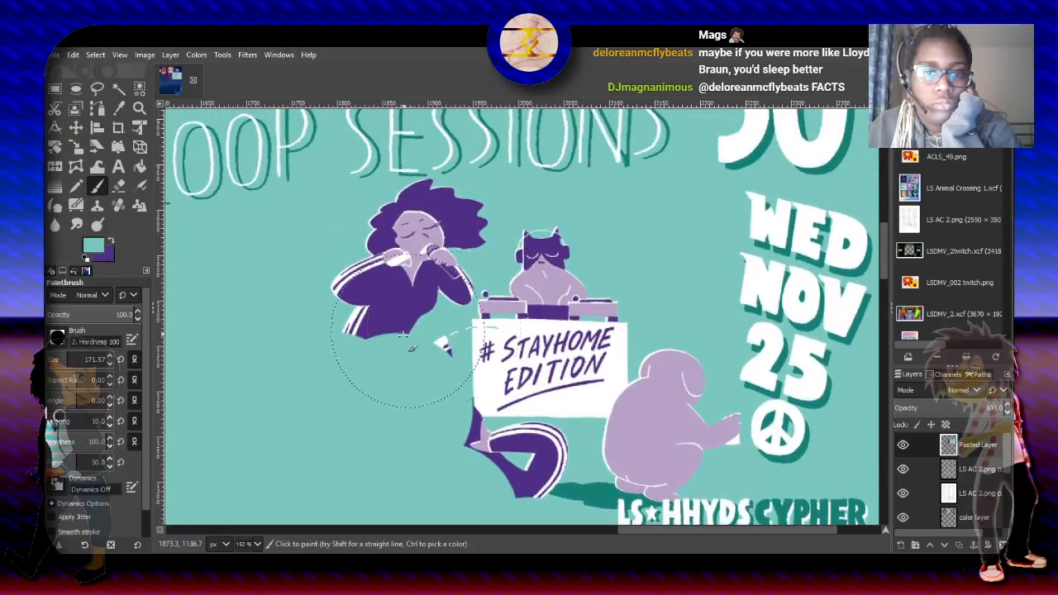
pyautogui.moveTo(405, 336)
pyautogui.mouseDown()
pyautogui.moveTo(388, 329)
pyautogui.moveTo(404, 275)
pyautogui.moveTo(396, 239)
pyautogui.moveTo(429, 207)
pyautogui.moveTo(409, 136)
pyautogui.moveTo(373, 346)
pyautogui.mouseUp()
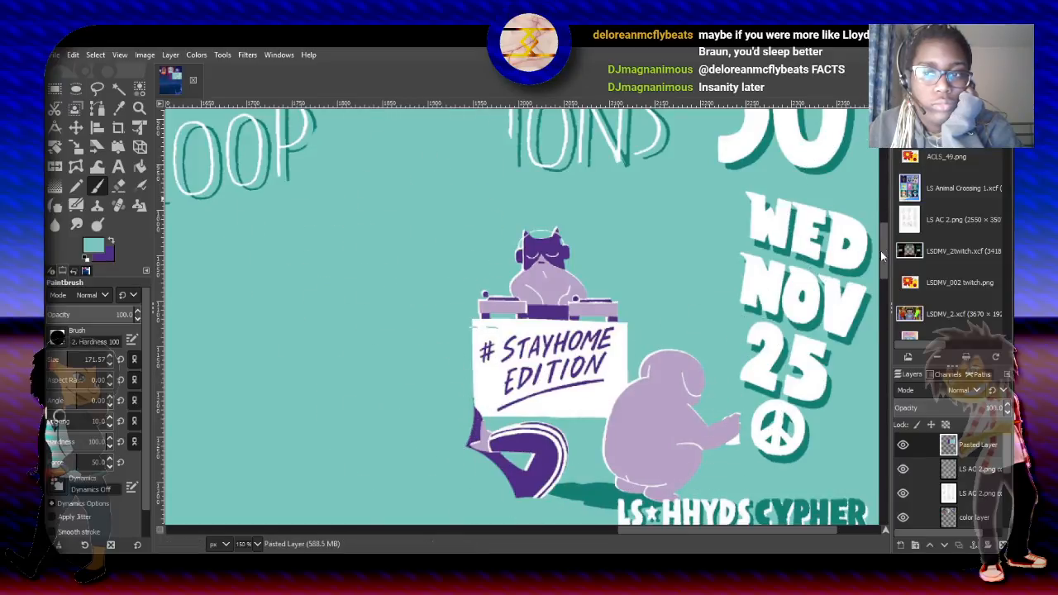
# - Reduce the brush size to 72.57 and paint over the breakdancer's remaining arm and body beneath the "#STAYHOME EDITION" sign
pyautogui.moveTo(883, 247); pyautogui.dragTo(890, 275)
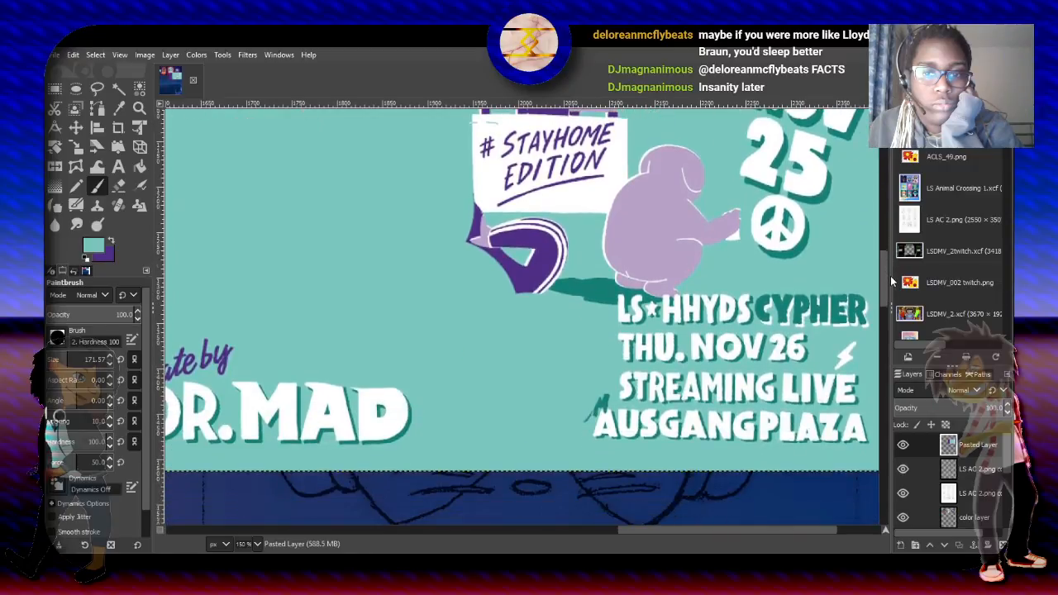
pyautogui.click(59, 359)
pyautogui.moveTo(512, 307)
pyautogui.mouseDown()
pyautogui.moveTo(521, 270)
pyautogui.moveTo(548, 246)
pyautogui.moveTo(536, 257)
pyautogui.moveTo(543, 249)
pyautogui.moveTo(473, 246)
pyautogui.mouseUp()
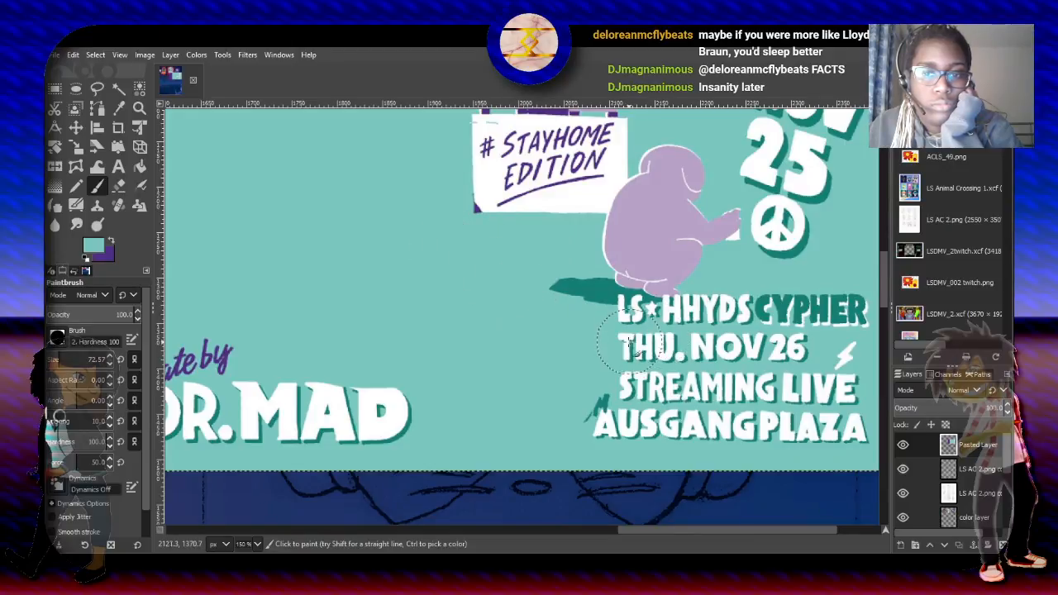
# - Cover the poster's Cypher streaming details, the presenter lines and the Loop Sessions title with the teal background color
pyautogui.moveTo(628, 355)
pyautogui.mouseDown()
pyautogui.moveTo(665, 338)
pyautogui.moveTo(652, 338)
pyautogui.moveTo(666, 314)
pyautogui.moveTo(637, 347)
pyautogui.moveTo(652, 318)
pyautogui.moveTo(678, 331)
pyautogui.moveTo(854, 309)
pyautogui.moveTo(831, 425)
pyautogui.moveTo(574, 433)
pyautogui.moveTo(688, 408)
pyautogui.moveTo(807, 359)
pyautogui.moveTo(633, 371)
pyautogui.moveTo(590, 385)
pyautogui.moveTo(668, 378)
pyautogui.mouseUp()
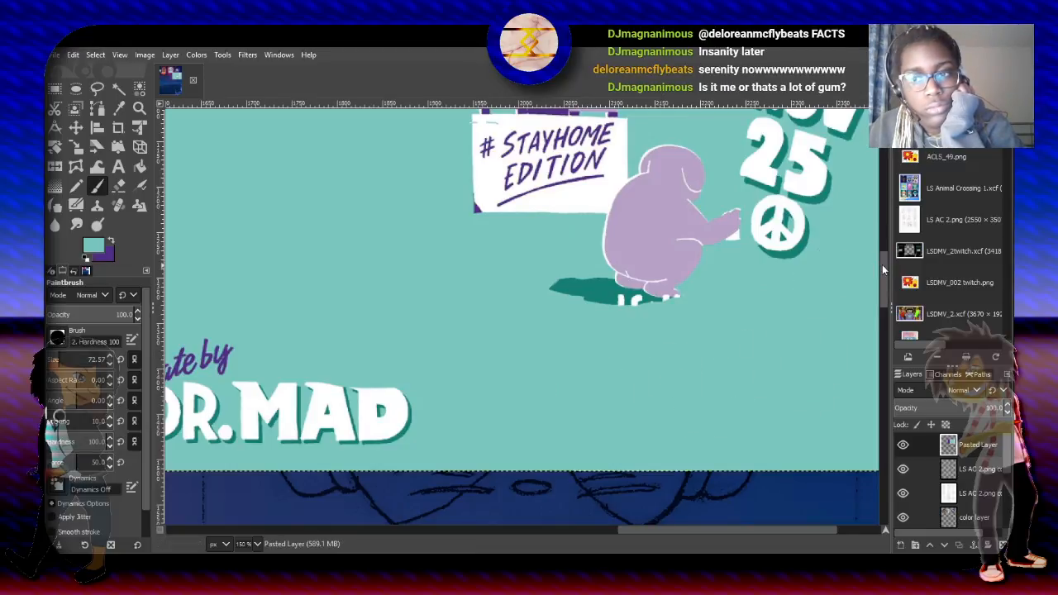
pyautogui.moveTo(882, 265); pyautogui.dragTo(883, 219)
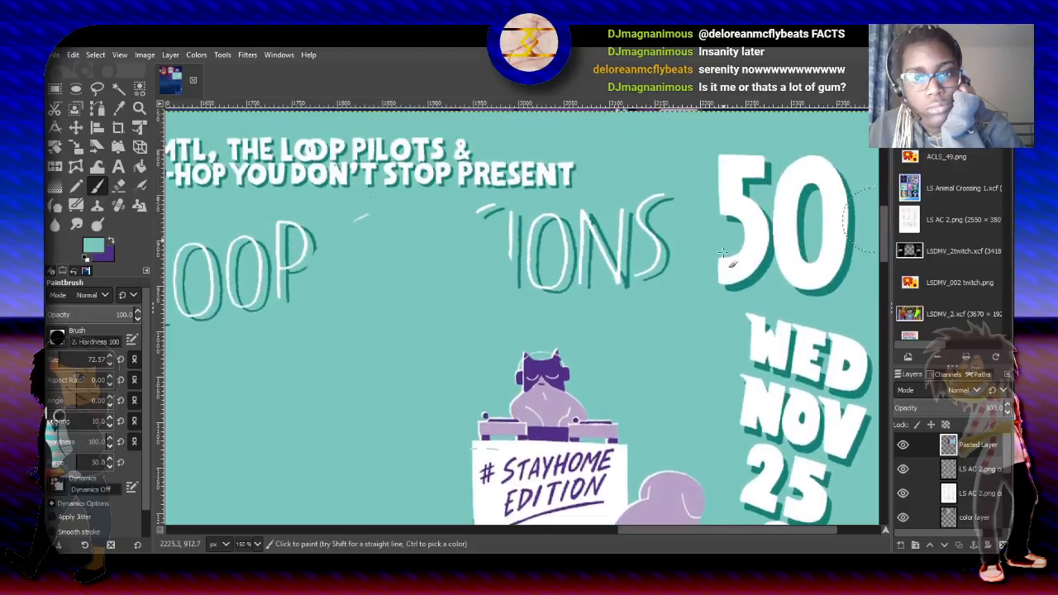
pyautogui.moveTo(609, 281)
pyautogui.mouseDown()
pyautogui.moveTo(640, 262)
pyautogui.moveTo(630, 225)
pyautogui.moveTo(389, 236)
pyautogui.moveTo(248, 273)
pyautogui.moveTo(218, 306)
pyautogui.moveTo(177, 281)
pyautogui.moveTo(538, 161)
pyautogui.moveTo(326, 160)
pyautogui.moveTo(174, 176)
pyautogui.moveTo(272, 201)
pyautogui.mouseUp()
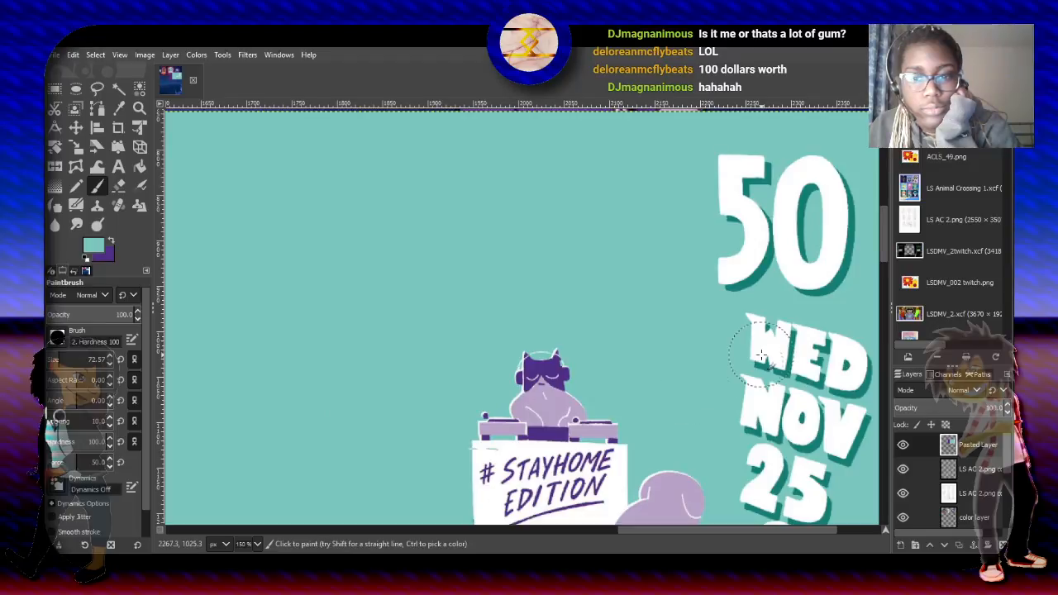
pyautogui.moveTo(885, 225); pyautogui.dragTo(889, 261)
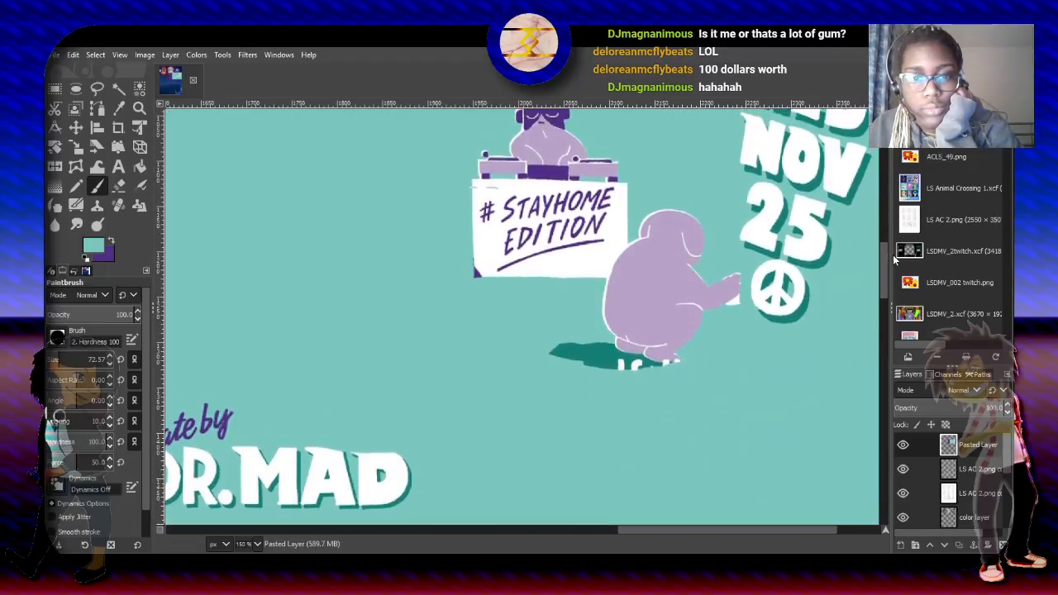
pyautogui.scroll(-3, 782, 190)
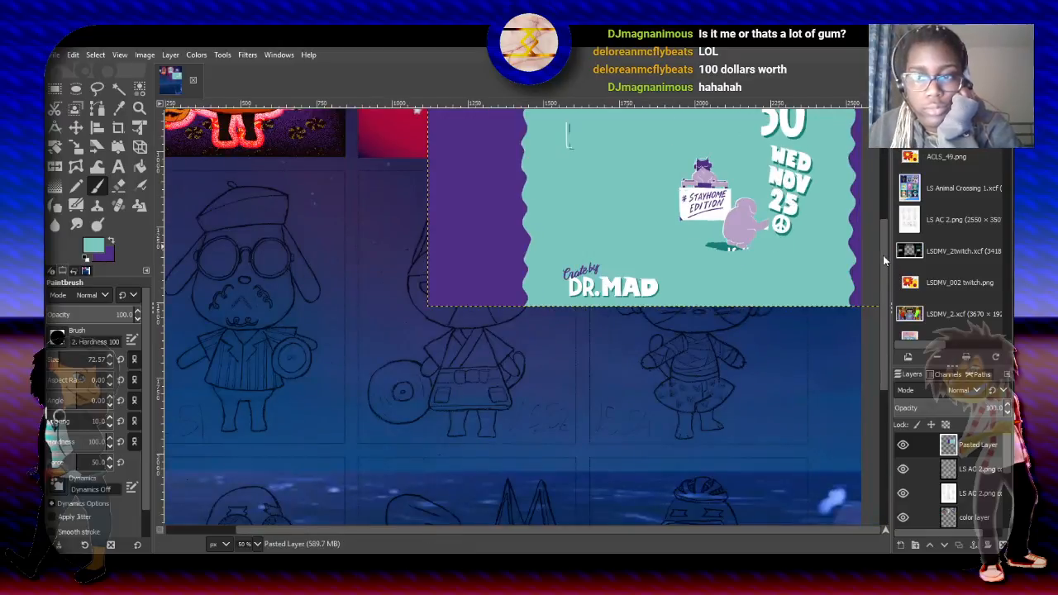
pyautogui.moveTo(886, 238); pyautogui.dragTo(892, 176)
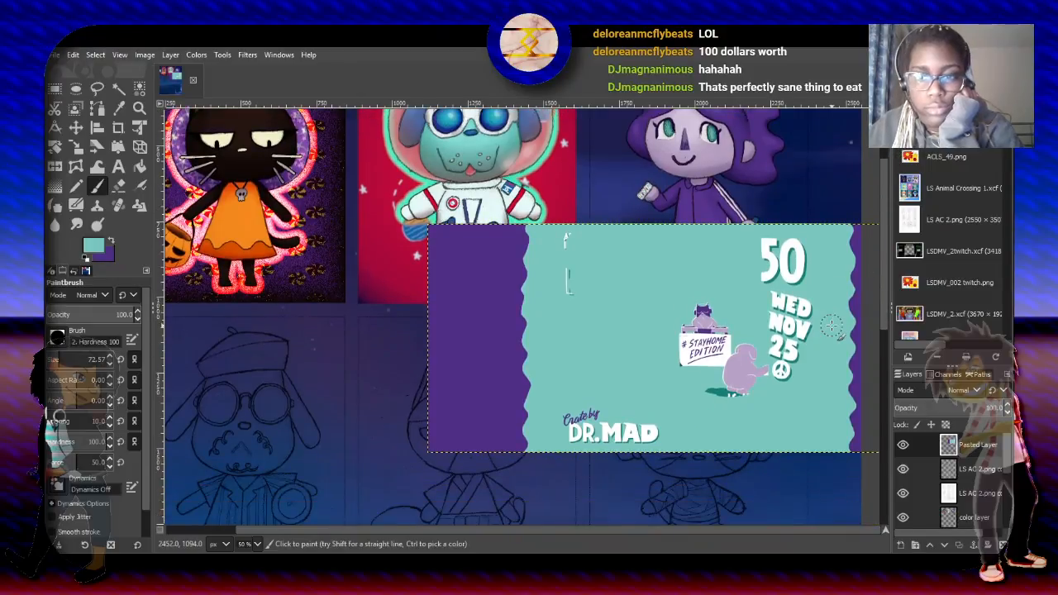
pyautogui.press('-')
pyautogui.press('-')
pyautogui.press('+')
pyautogui.press('+')
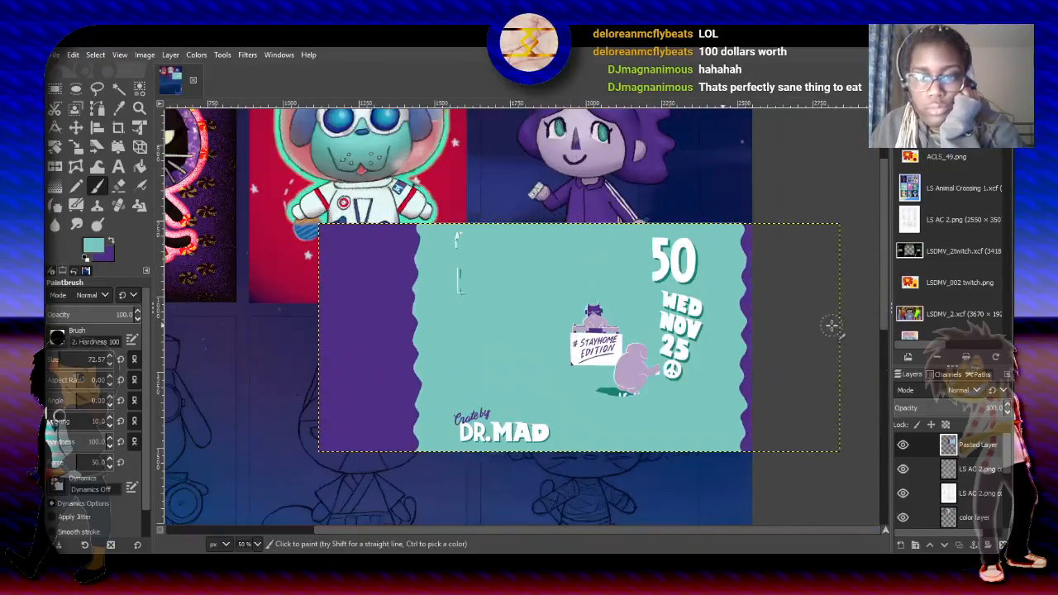
# - Enlarge the brush to 163.37 and paint over the poster's "50", "WED NOV 25" lettering and peace sign with teal
pyautogui.press('+')
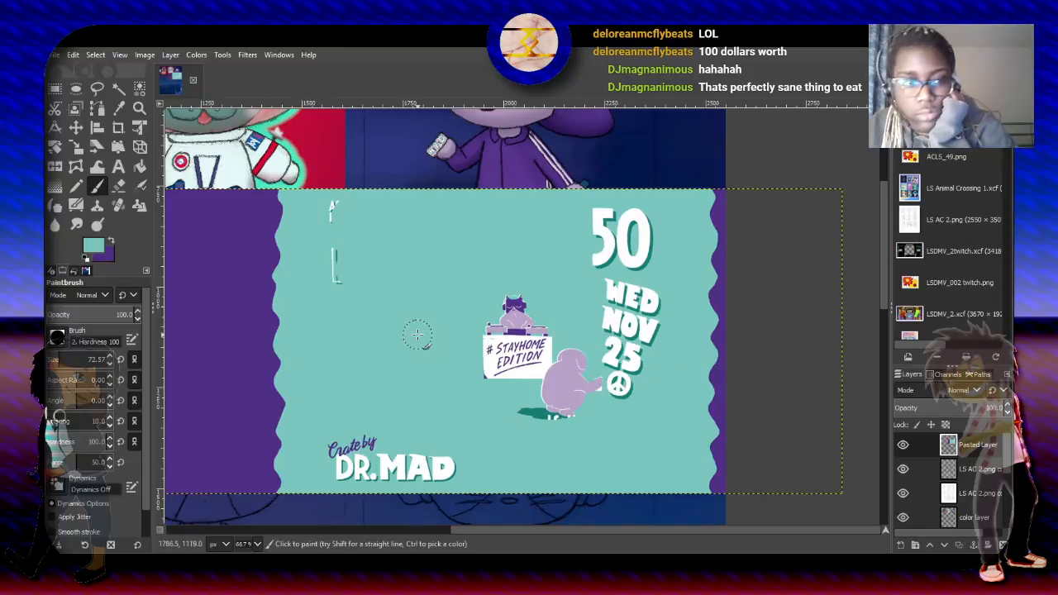
pyautogui.moveTo(60, 360); pyautogui.dragTo(68, 359)
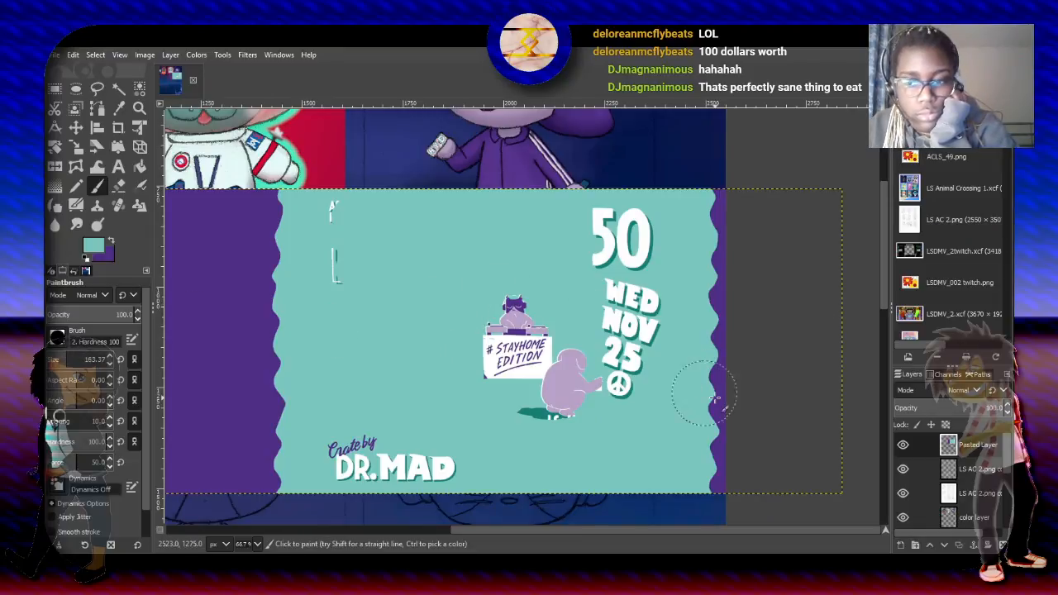
pyautogui.moveTo(628, 396)
pyautogui.mouseDown()
pyautogui.moveTo(646, 345)
pyautogui.moveTo(625, 342)
pyautogui.moveTo(594, 223)
pyautogui.moveTo(614, 215)
pyautogui.moveTo(667, 358)
pyautogui.mouseUp()
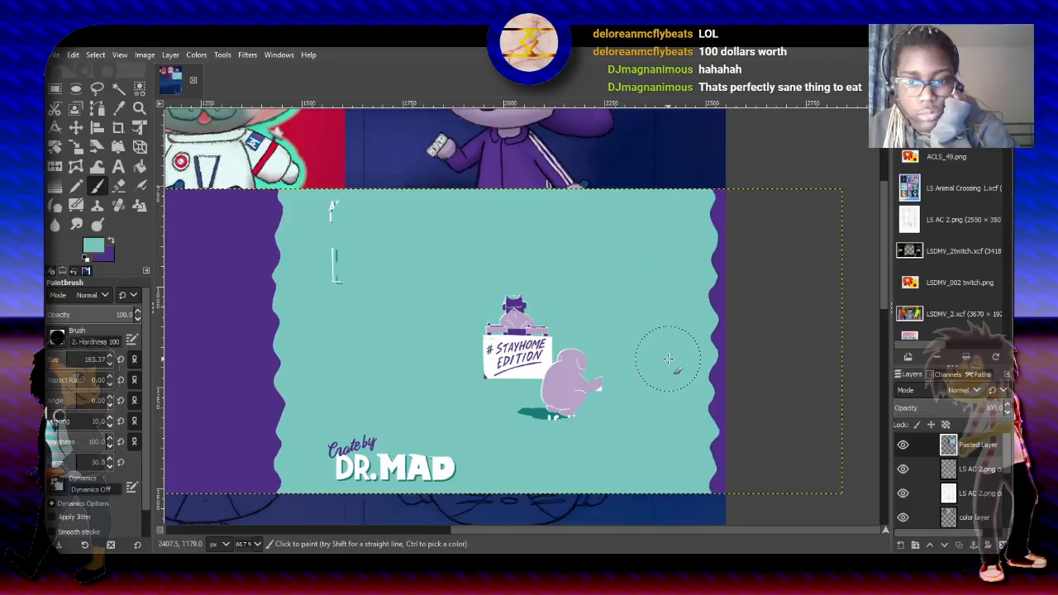
# - Put the Pasted Layer beneath the topmost LS AC 2.png line-art layer and move the poster up behind the curly-haired character's sketch
pyautogui.click(75, 127)
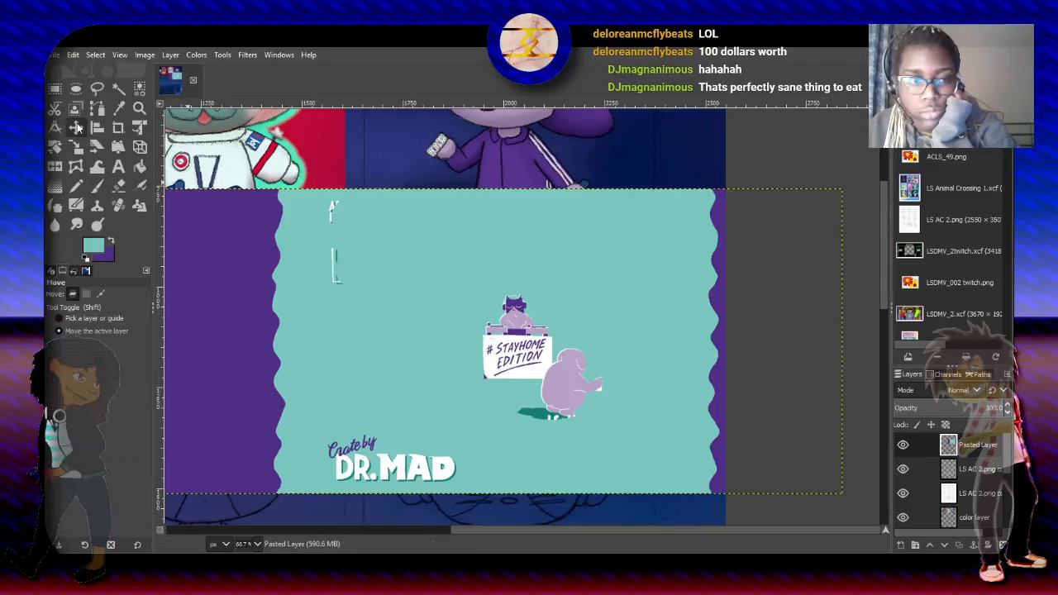
pyautogui.moveTo(974, 451); pyautogui.dragTo(972, 476)
pyautogui.moveTo(663, 415)
pyautogui.mouseDown()
pyautogui.moveTo(653, 279)
pyautogui.moveTo(564, 252)
pyautogui.moveTo(551, 225)
pyautogui.moveTo(544, 255)
pyautogui.moveTo(556, 262)
pyautogui.moveTo(571, 228)
pyautogui.mouseUp()
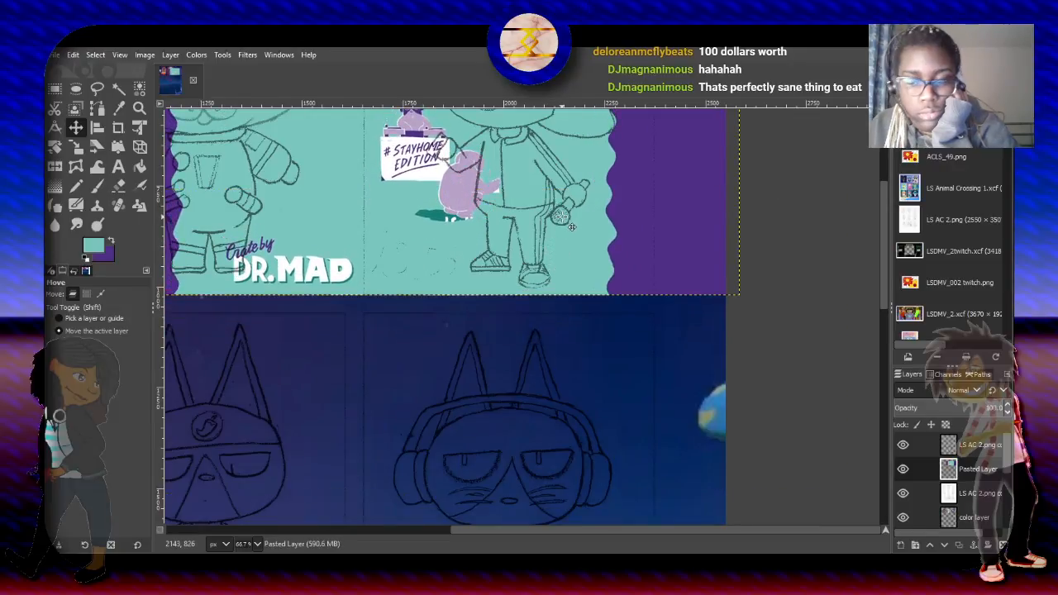
pyautogui.press('-')
pyautogui.press('-')
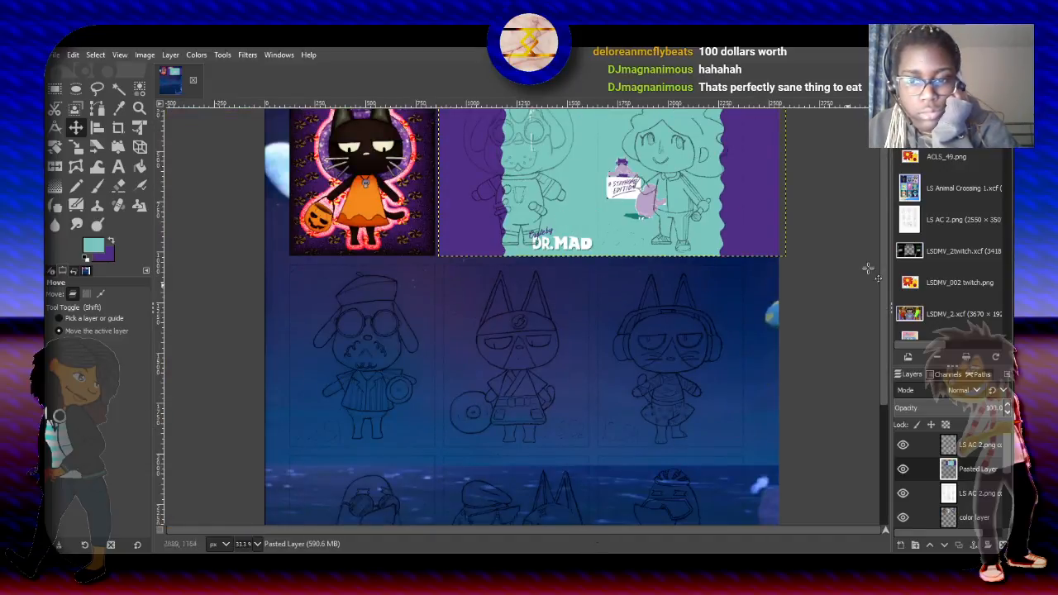
pyautogui.moveTo(885, 227); pyautogui.dragTo(890, 179)
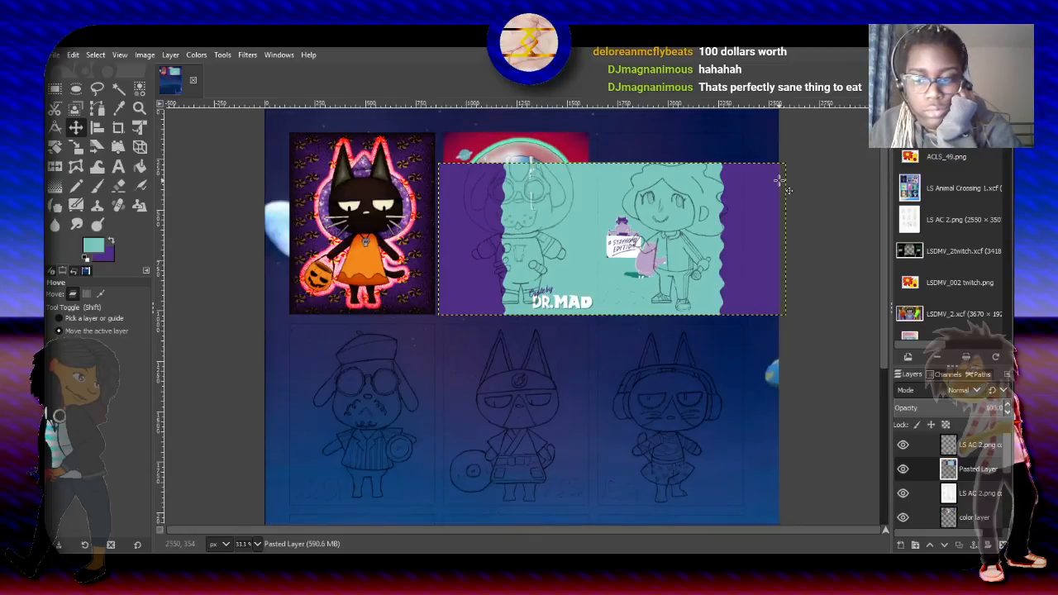
pyautogui.keyDown('ctrl'); pyautogui.scroll(2, 779, 181); pyautogui.keyUp('ctrl')
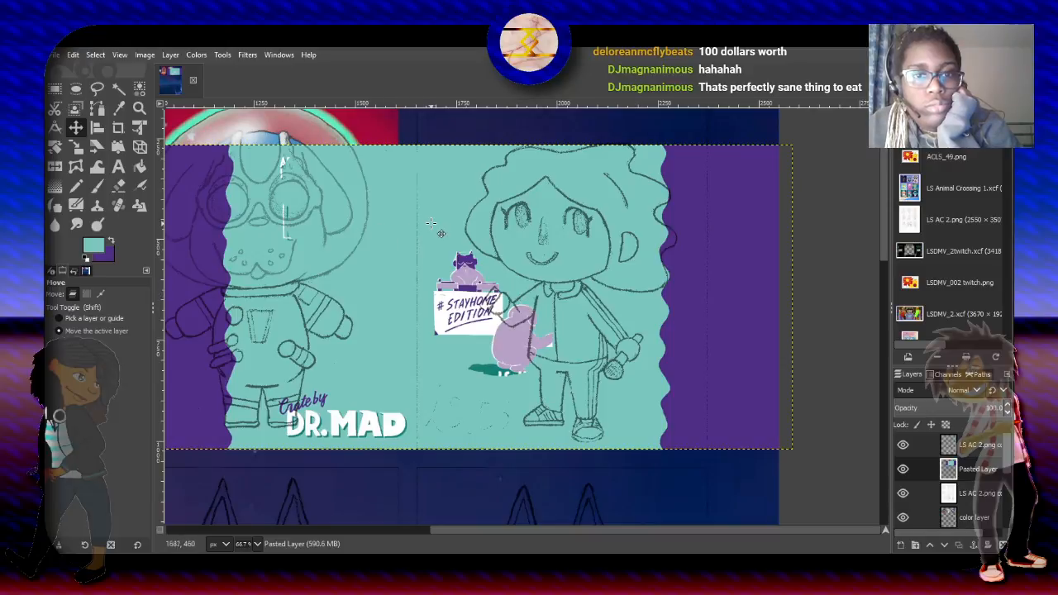
pyautogui.moveTo(451, 205); pyautogui.dragTo(420, 153)
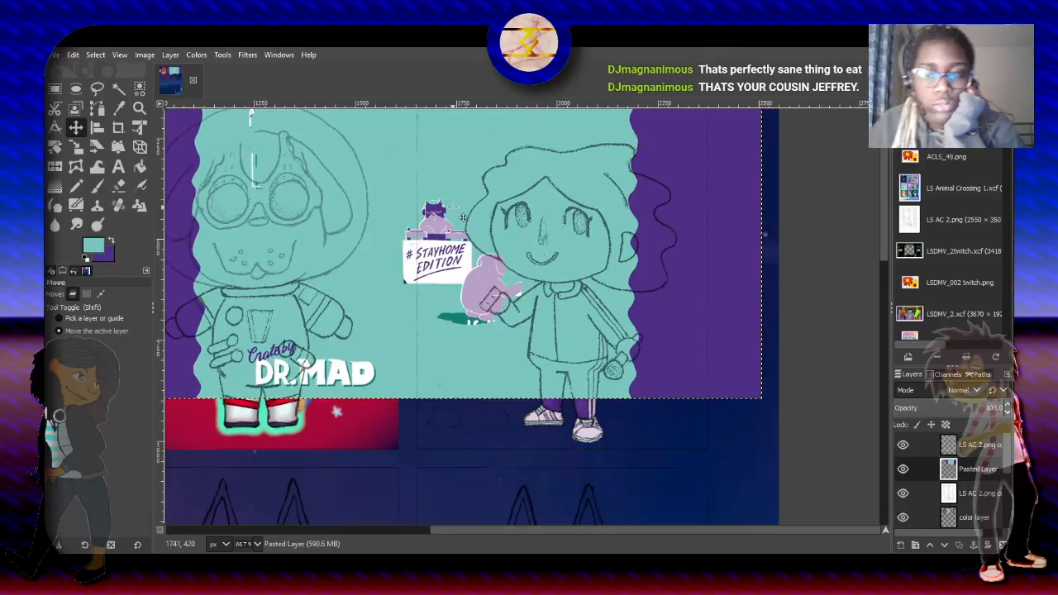
# - Swap the foreground and background colors and extend the Pasted Layer to the full image size with teal filling the added area
pyautogui.scroll(-1, 463, 218)
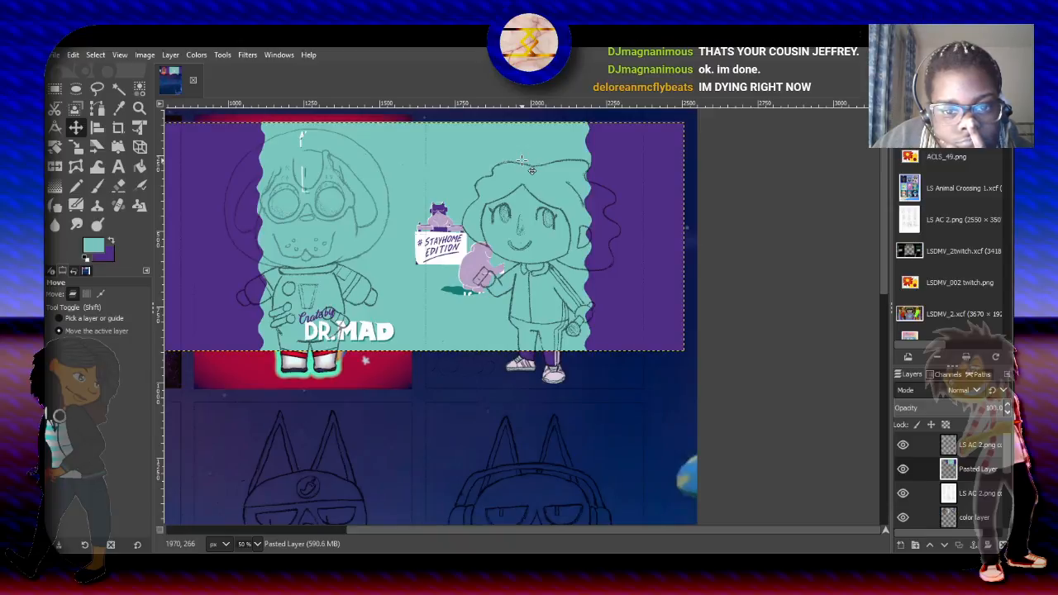
pyautogui.keyDown('ctrl'); pyautogui.scroll(3, 474, 221); pyautogui.keyUp('ctrl')
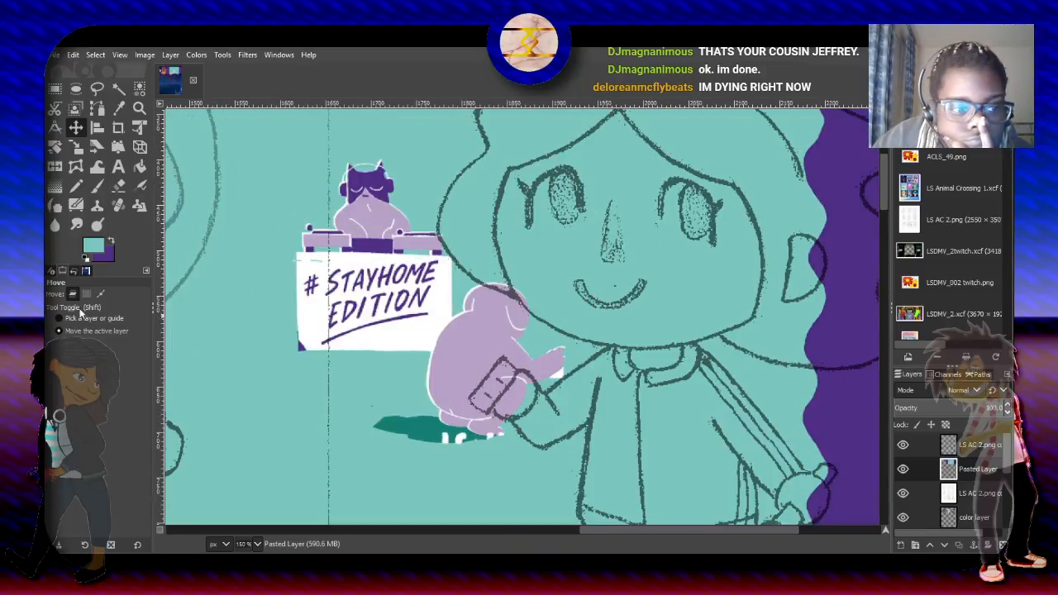
pyautogui.click(113, 243)
pyautogui.click(101, 89)
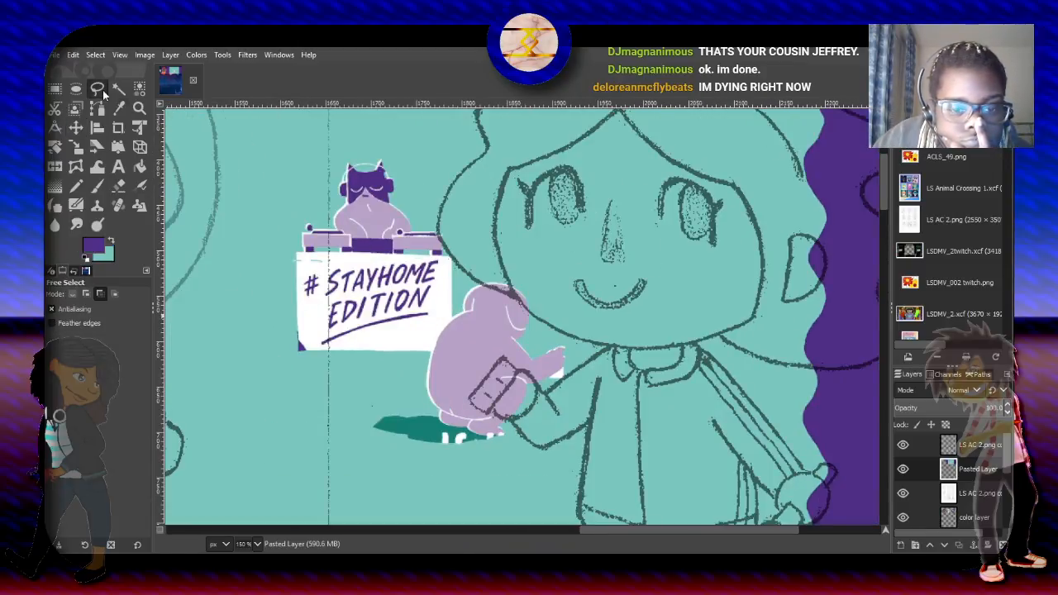
pyautogui.click(171, 55)
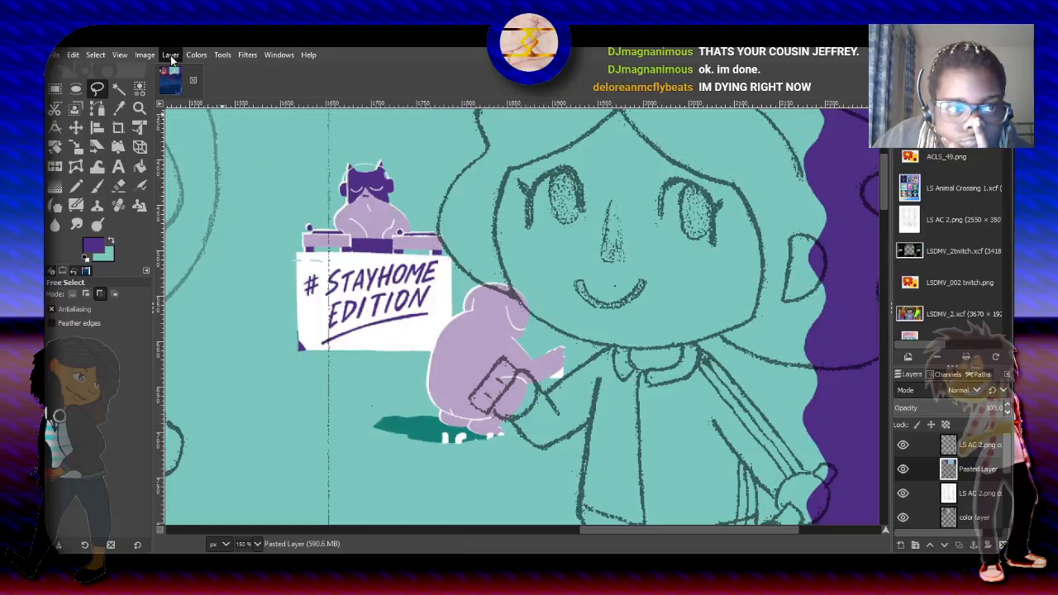
pyautogui.click(241, 295)
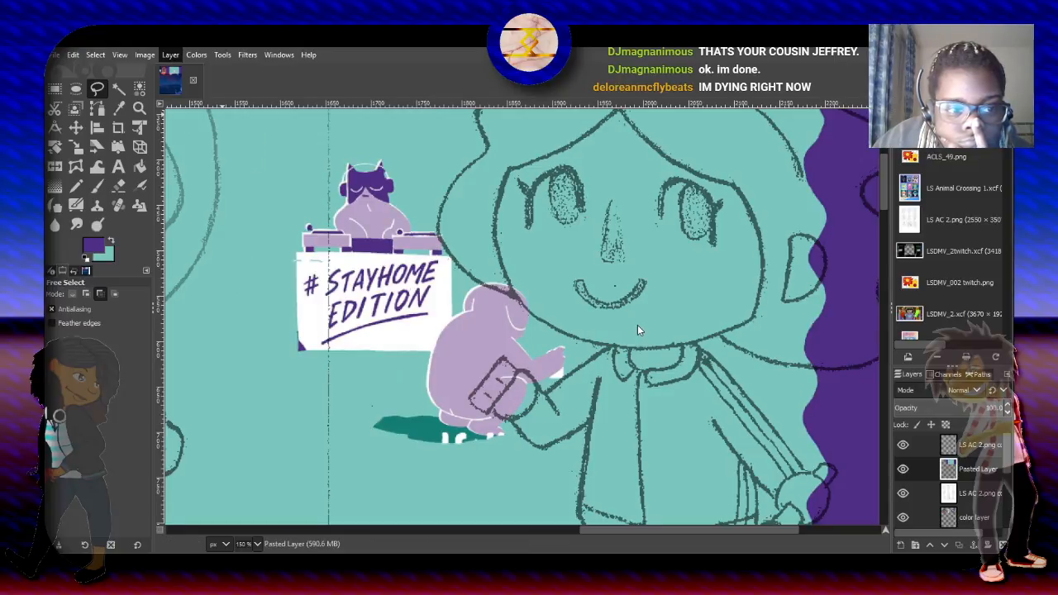
pyautogui.click(168, 56)
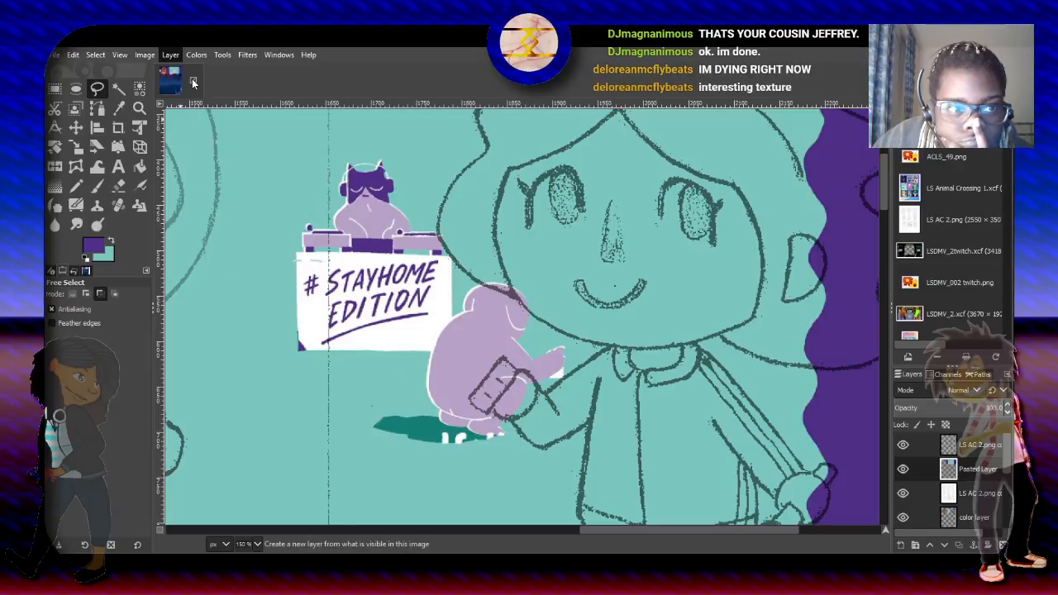
pyautogui.click(196, 266)
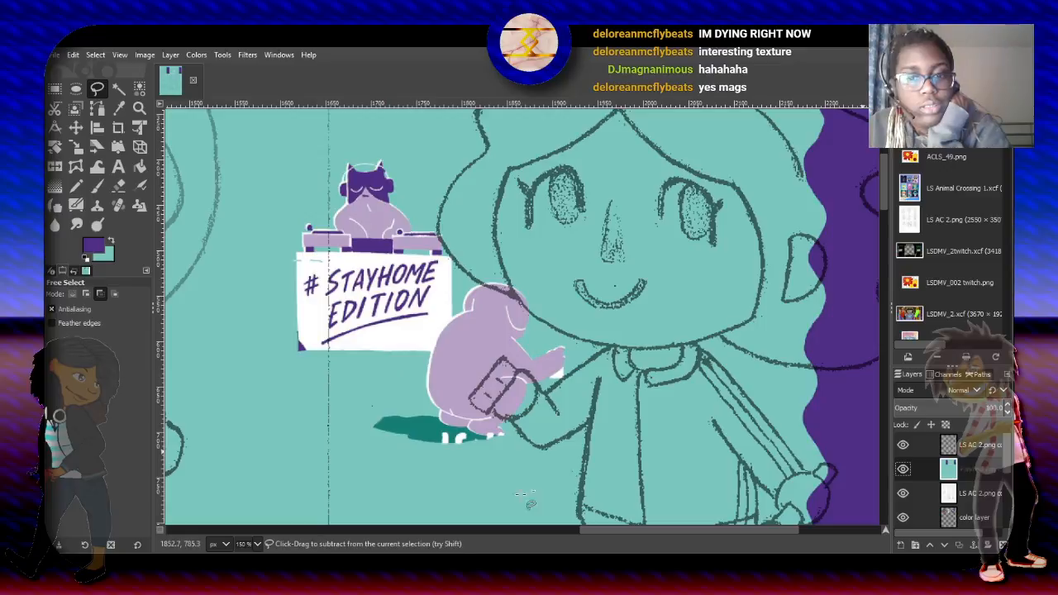
# - Try to outline the seated lilac figure's back and shadow using Free Select in subtract mode
pyautogui.click(466, 285)
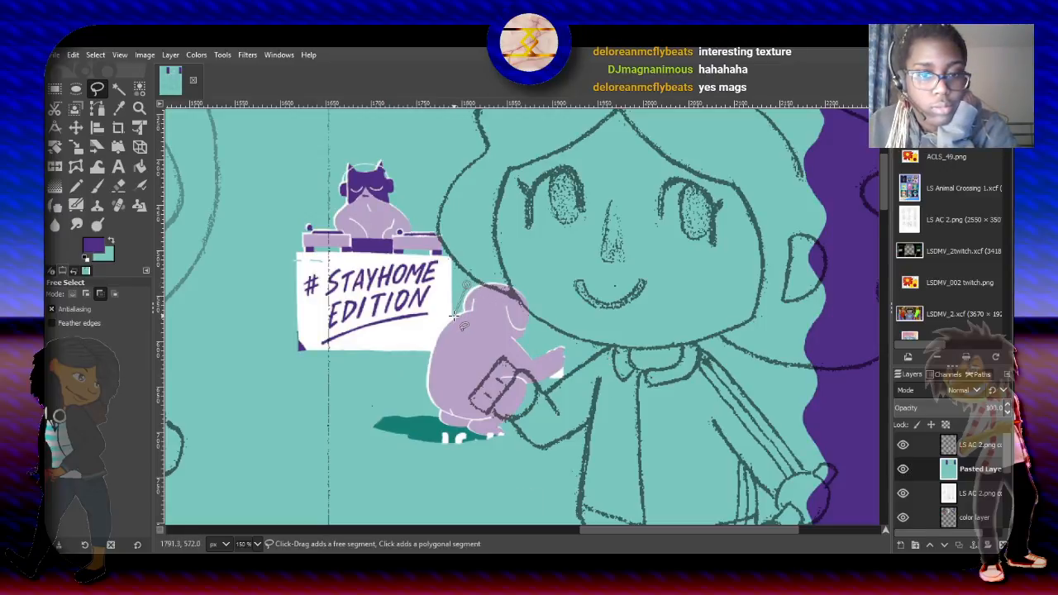
pyautogui.scroll(2, 446, 322)
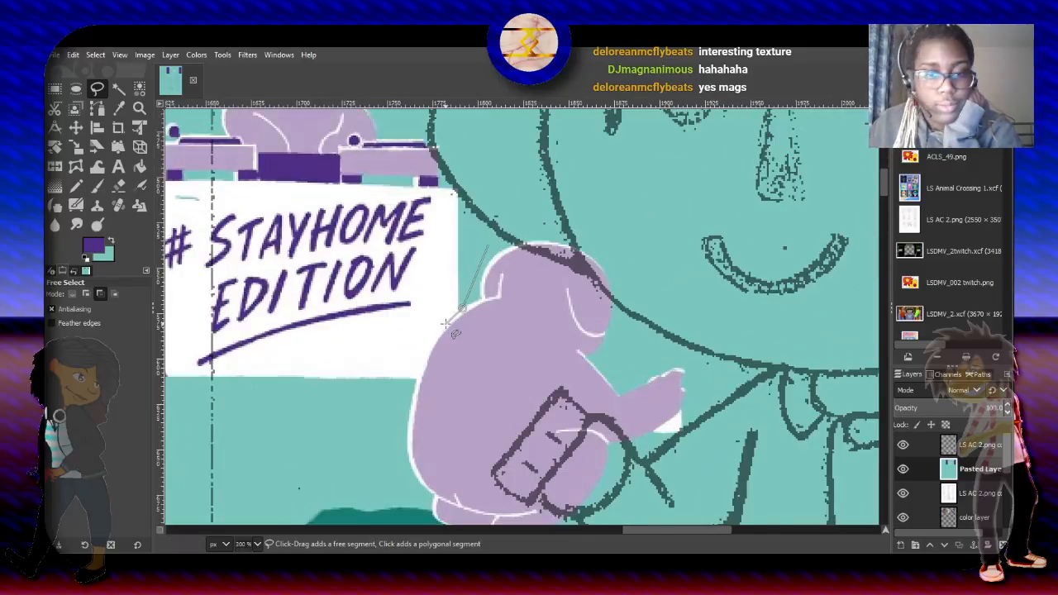
pyautogui.click(446, 322)
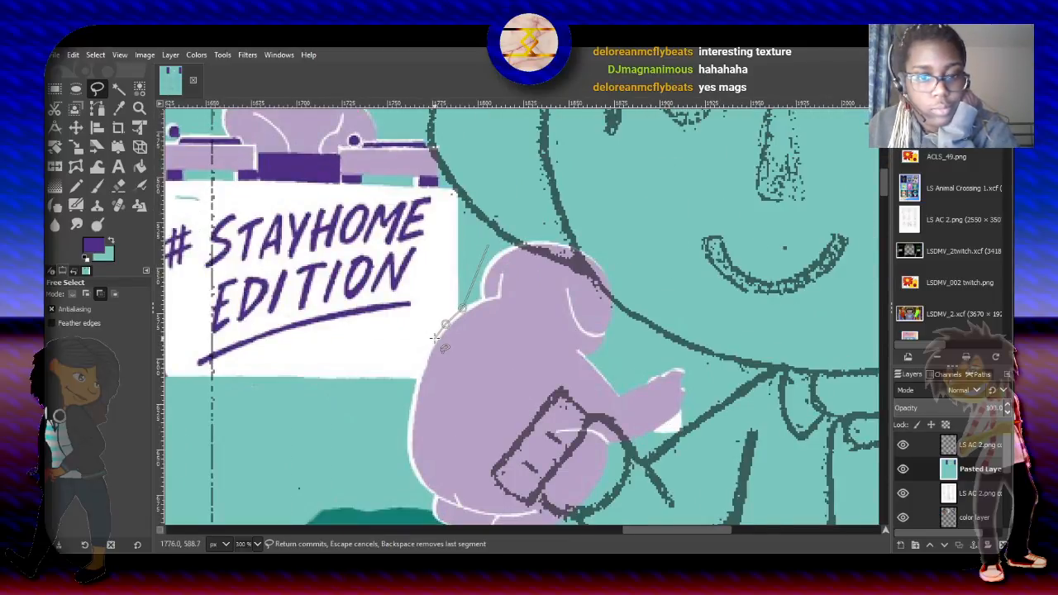
pyautogui.click(432, 338)
pyautogui.click(423, 354)
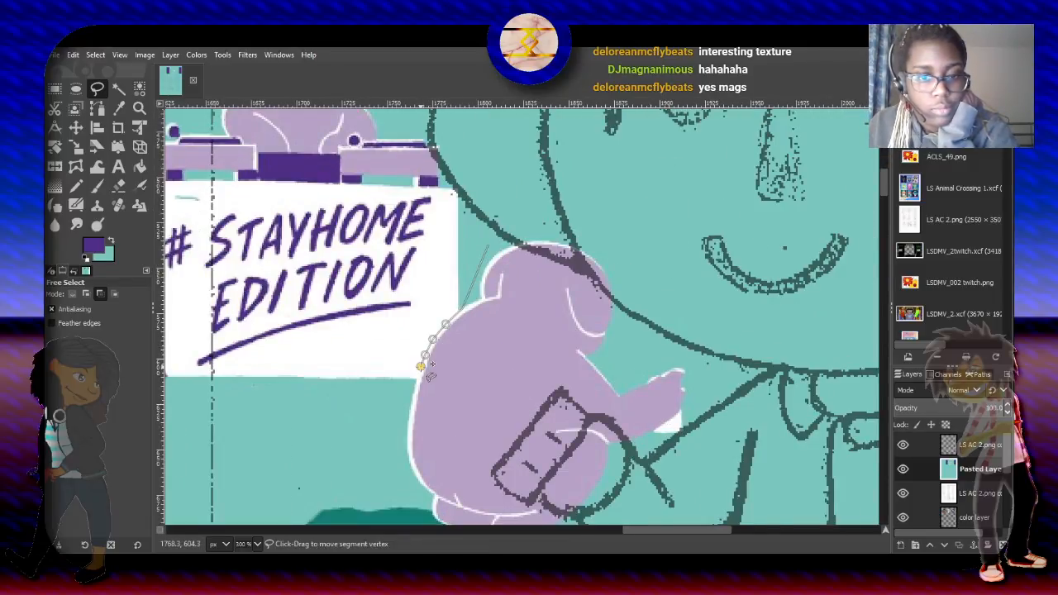
pyautogui.click(421, 365)
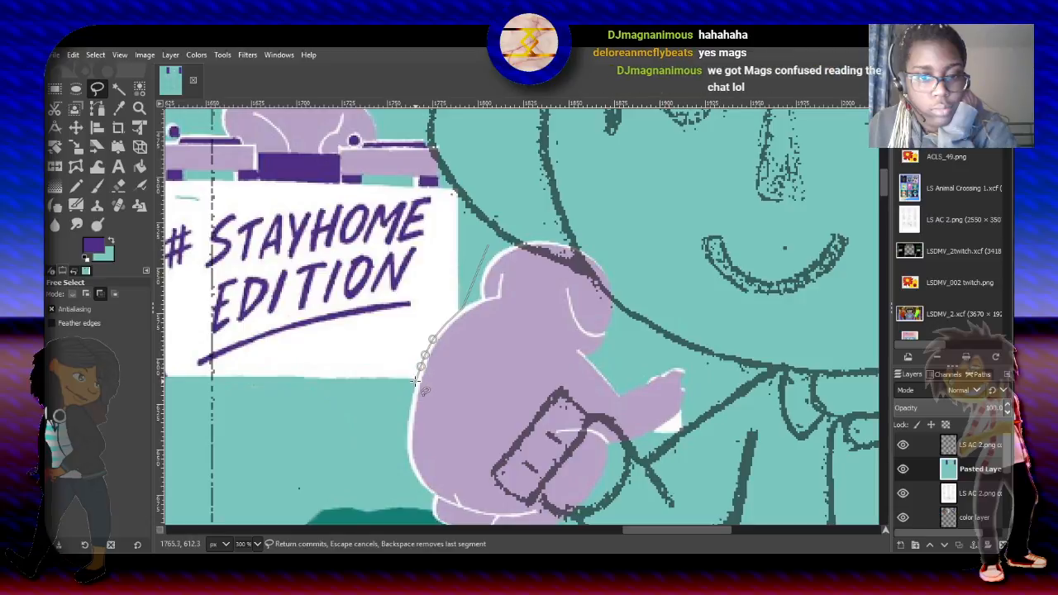
pyautogui.click(372, 413)
pyautogui.scroll(-2, 372, 413)
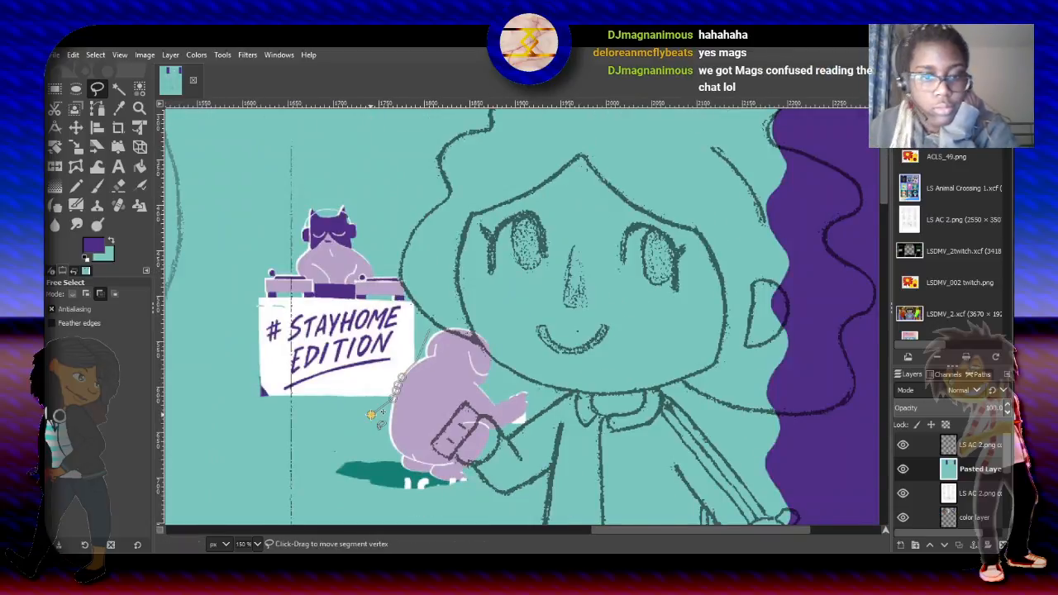
pyautogui.click(317, 454)
pyautogui.click(334, 506)
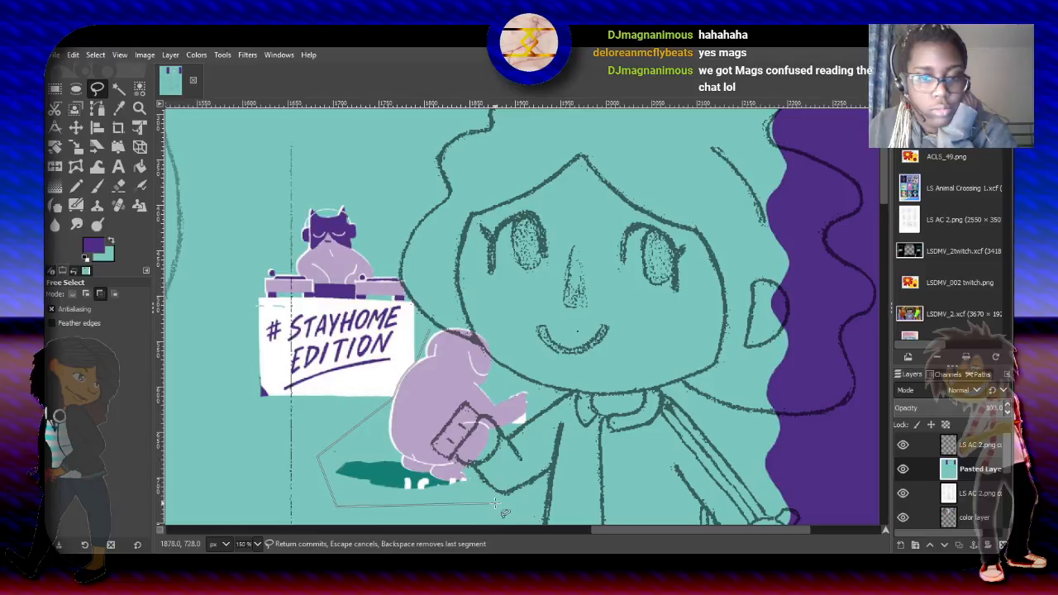
pyautogui.click(495, 502)
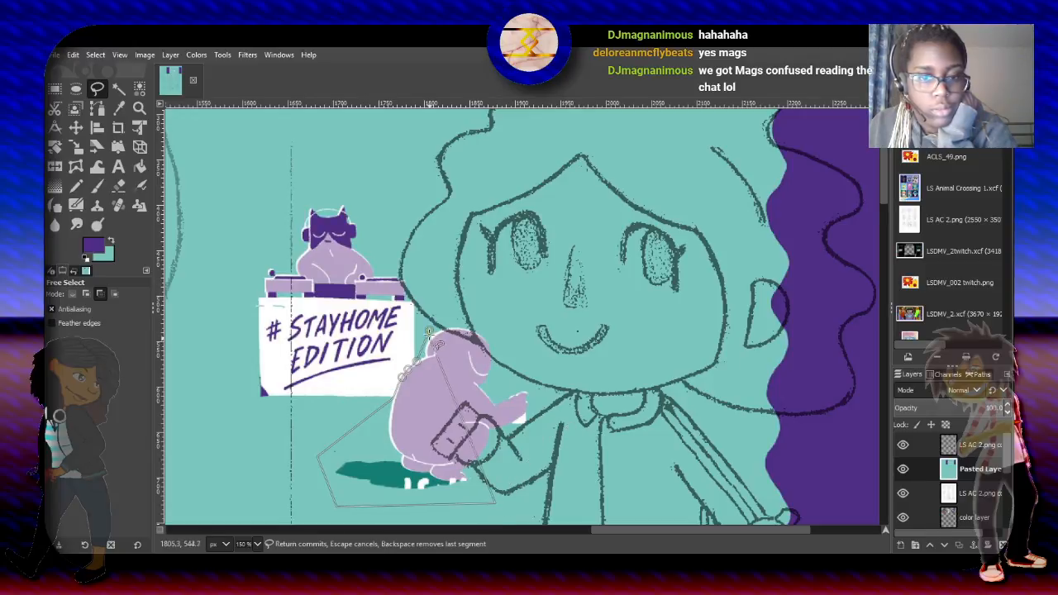
pyautogui.click(430, 332)
pyautogui.press('Return')
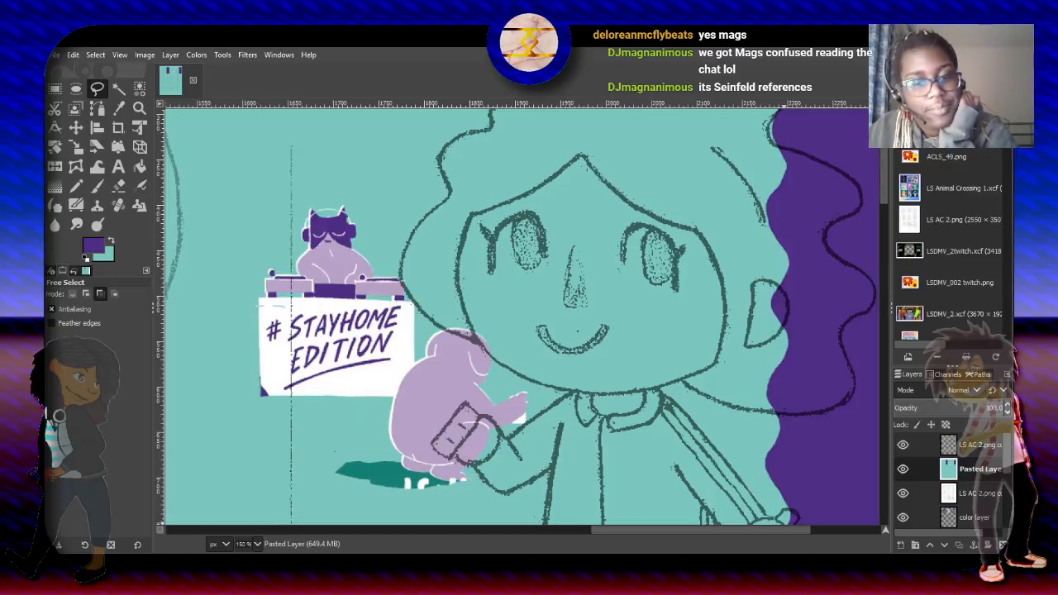
# - Set Free Select to add to the selection and outline the seated lilac figure with its green shadow beside the "#STAYHOME EDITION" sign
pyautogui.click(88, 294)
pyautogui.scroll(2, 496, 327)
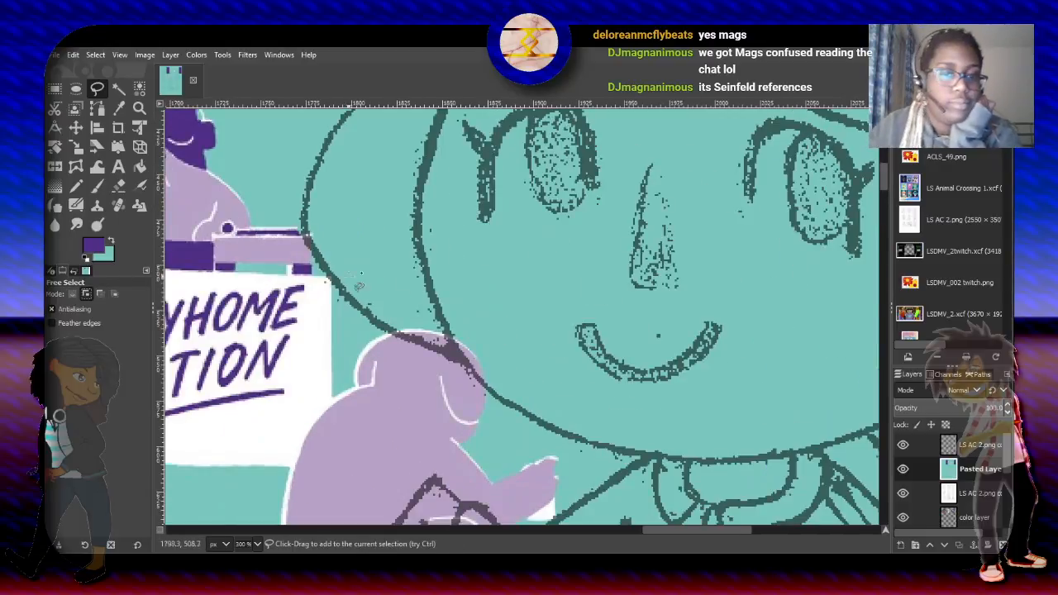
pyautogui.click(351, 331)
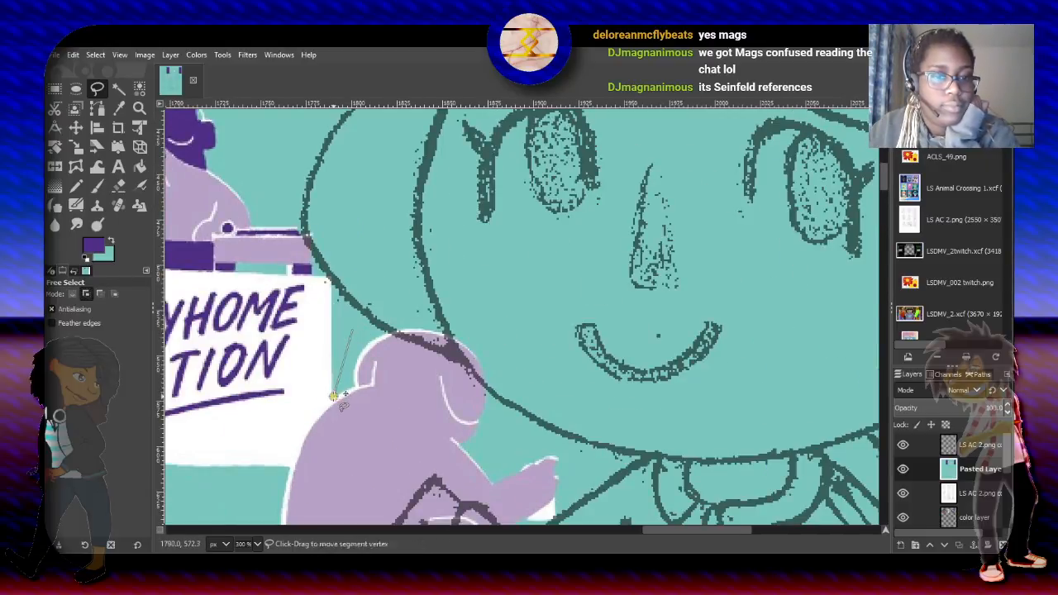
pyautogui.click(317, 411)
pyautogui.click(305, 426)
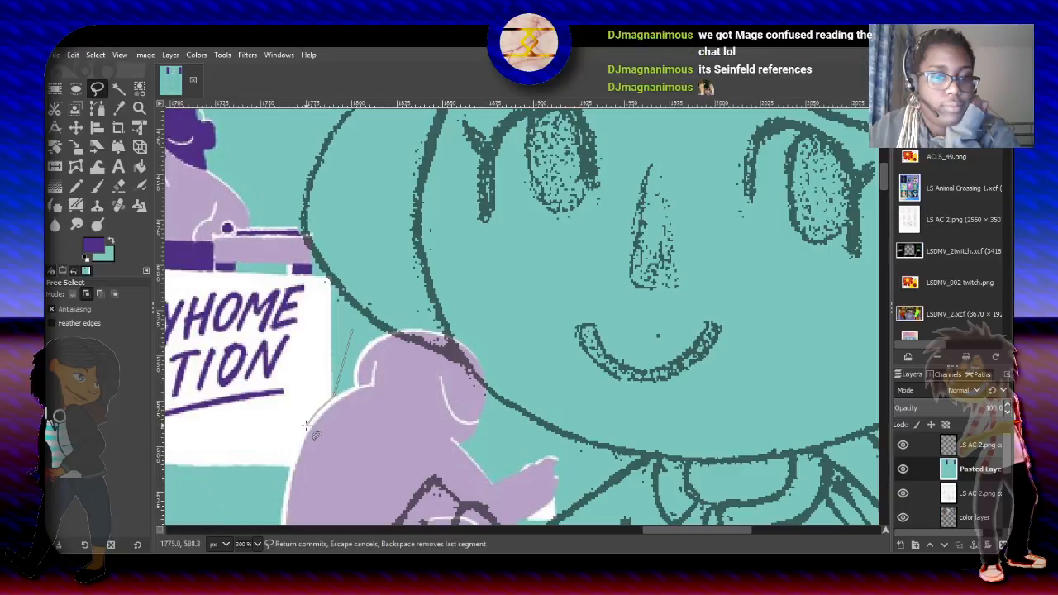
pyautogui.click(297, 443)
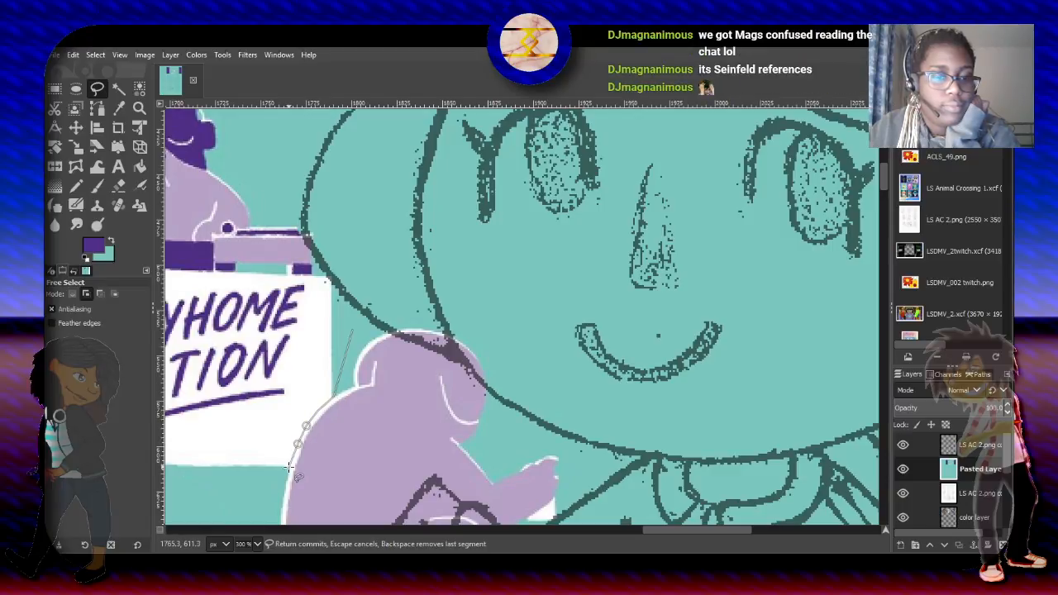
pyautogui.click(270, 492)
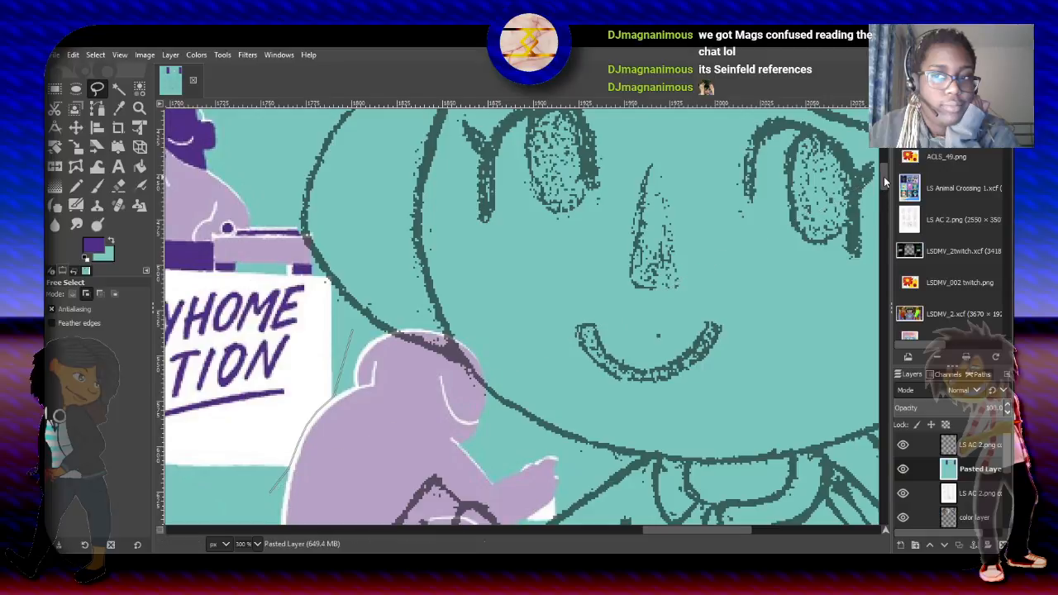
pyautogui.scroll(-5, 884, 181)
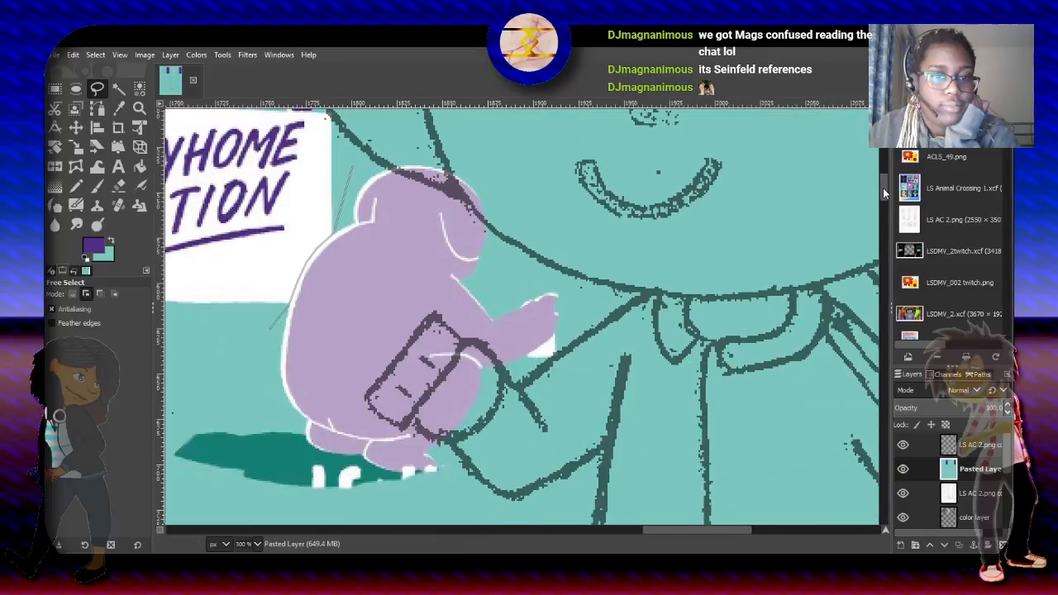
pyautogui.click(170, 470)
pyautogui.click(339, 505)
pyautogui.click(456, 496)
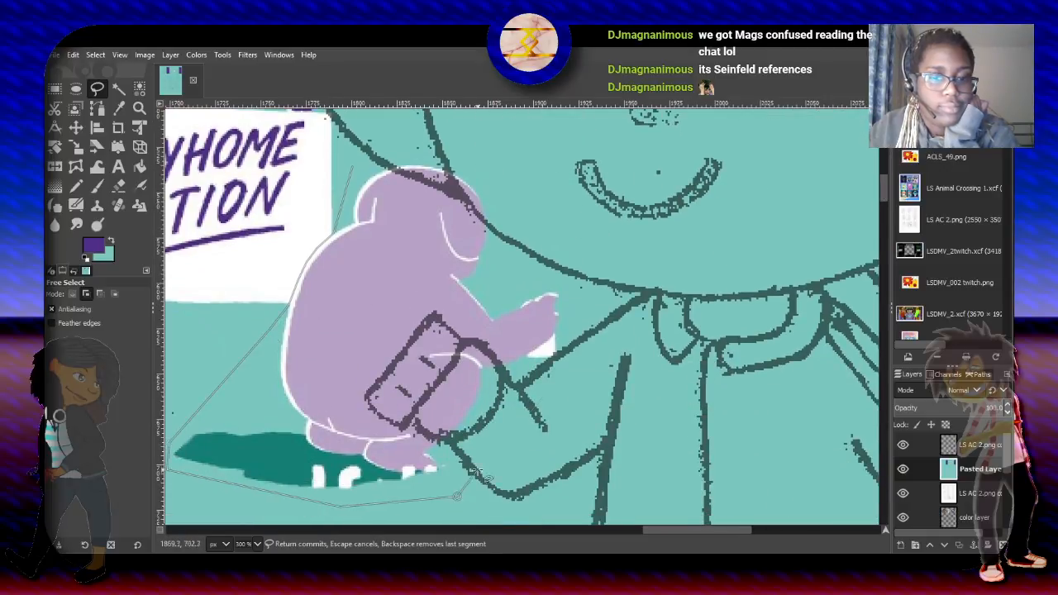
pyautogui.click(582, 369)
pyautogui.click(581, 289)
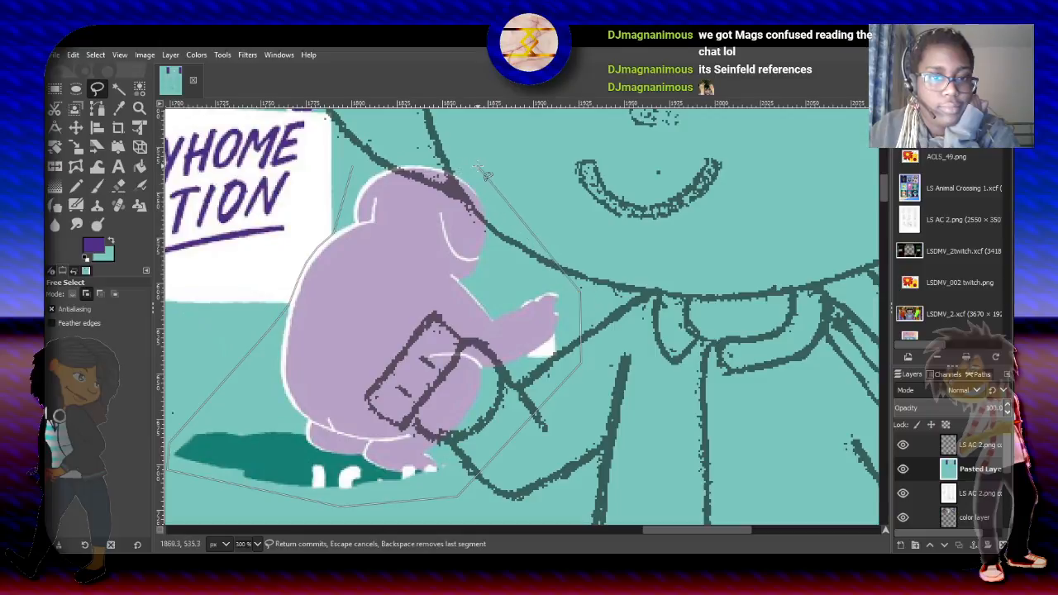
pyautogui.click(483, 164)
pyautogui.click(376, 147)
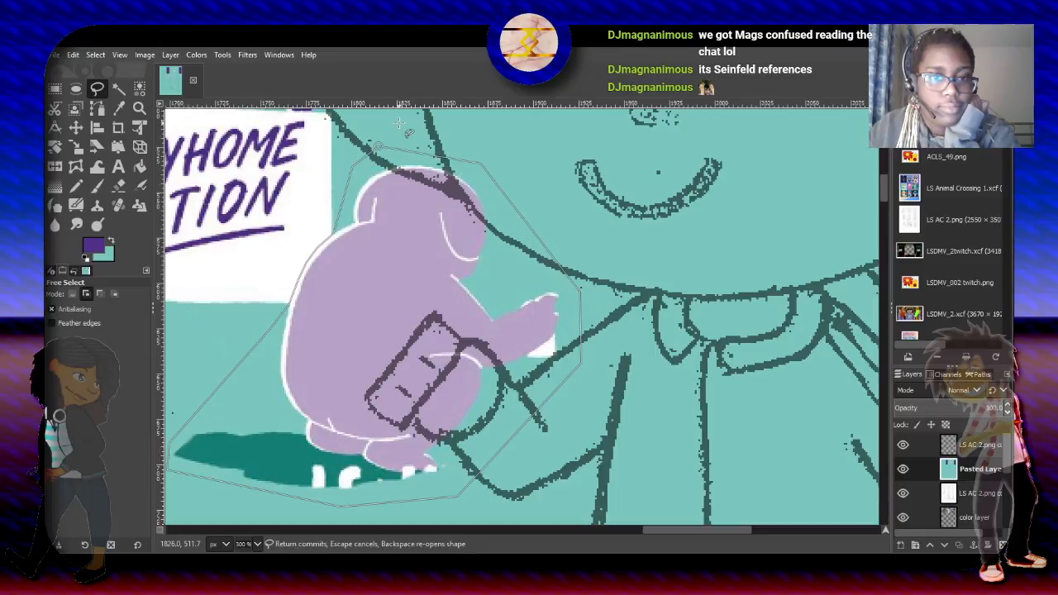
pyautogui.press('Return')
pyautogui.press('-')
pyautogui.press('-')
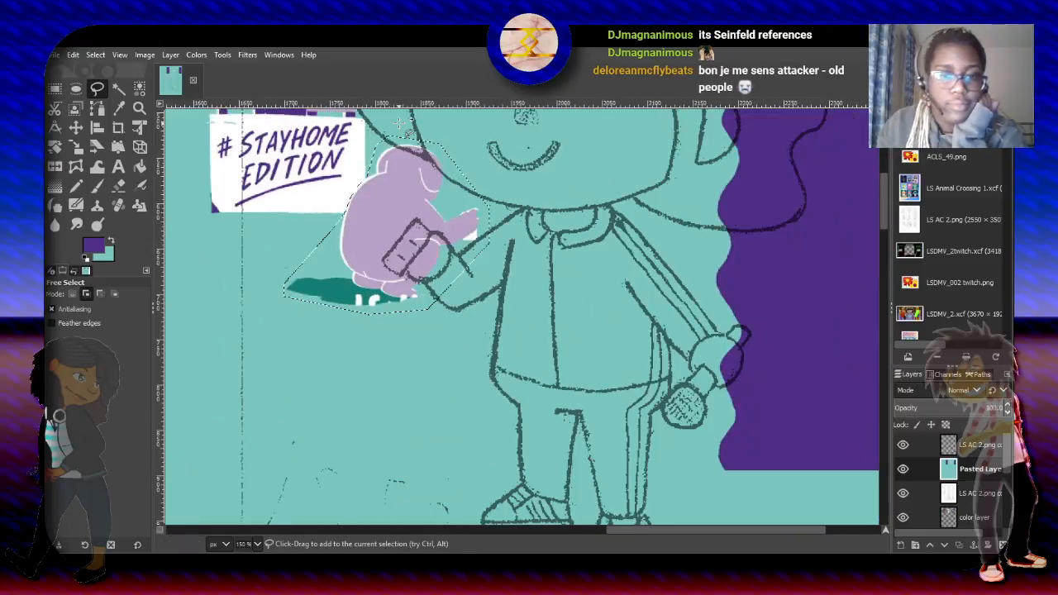
pyautogui.press('-')
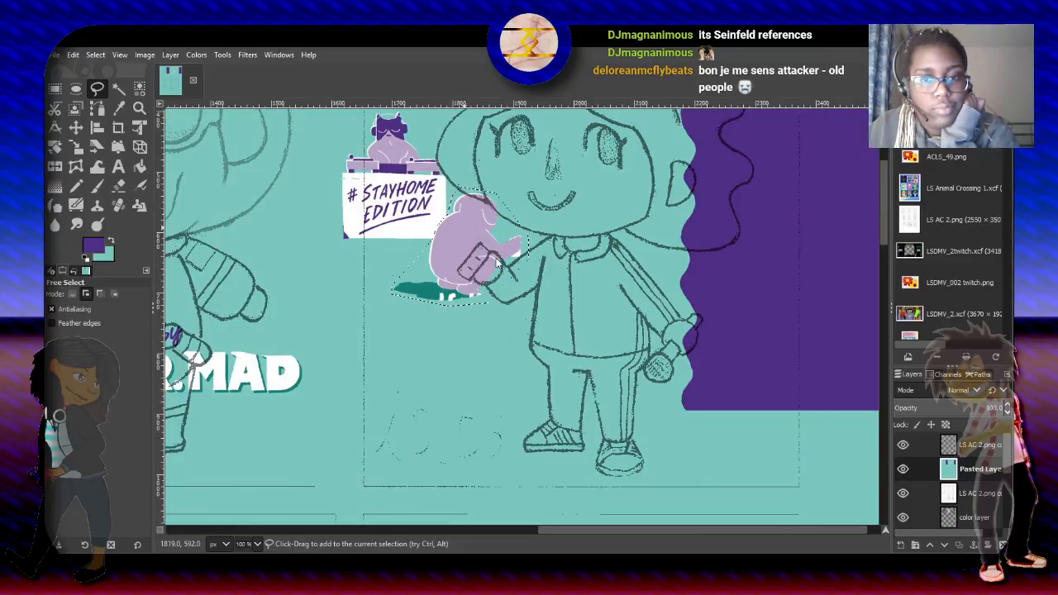
# - Float the selected lilac figure with its shadow, move it beside the curly-haired character's microphone hand against the purple wave, and anchor it
pyautogui.hotkey('ctrl', 'c')
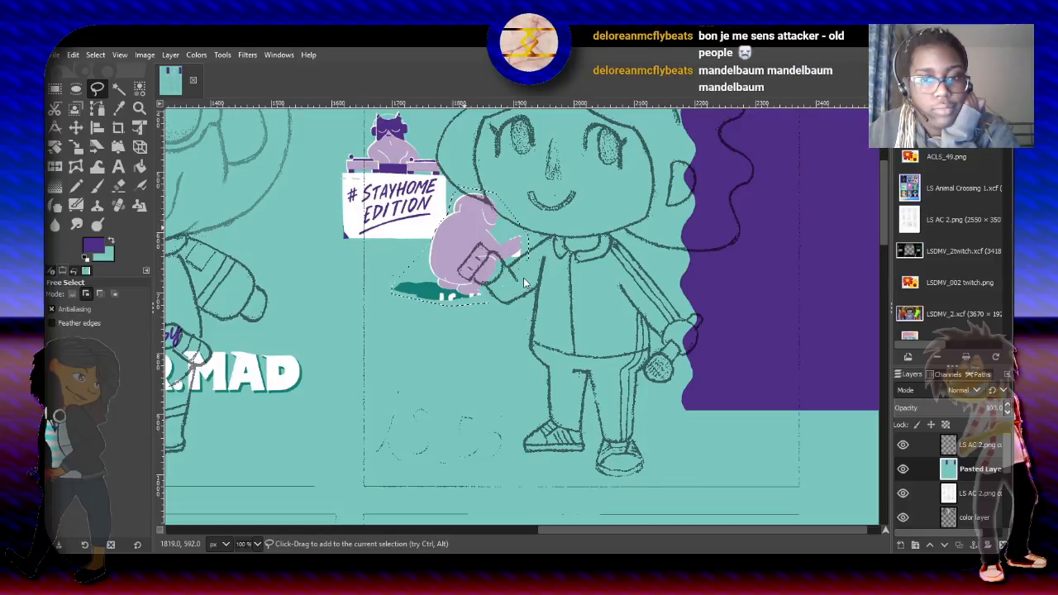
pyautogui.hotkey('ctrl', 'shift', 'l')
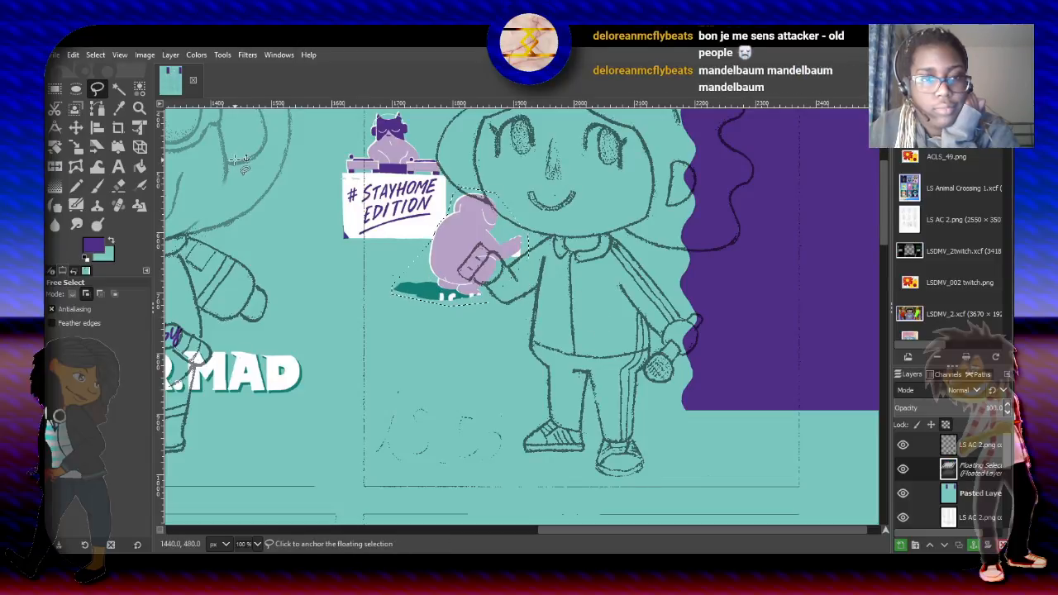
pyautogui.moveTo(465, 244); pyautogui.dragTo(723, 301)
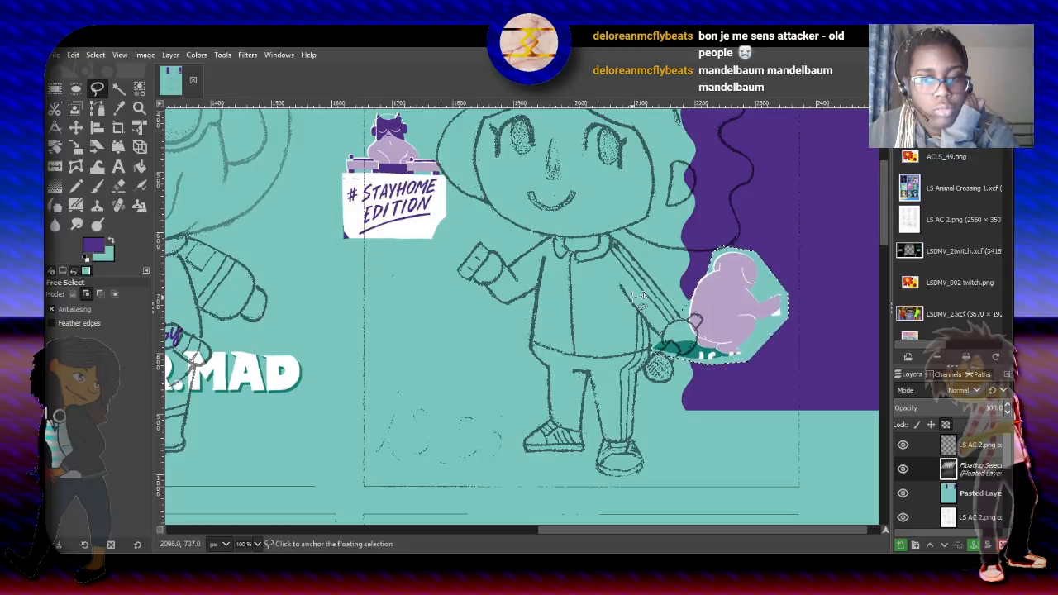
pyautogui.moveTo(742, 290); pyautogui.dragTo(705, 292)
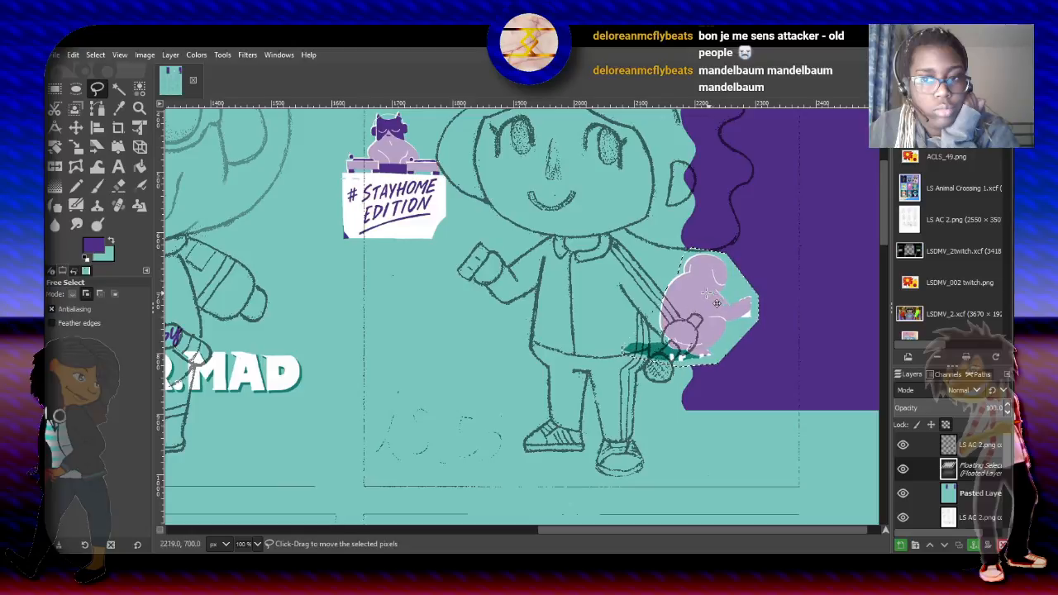
pyautogui.click(54, 89)
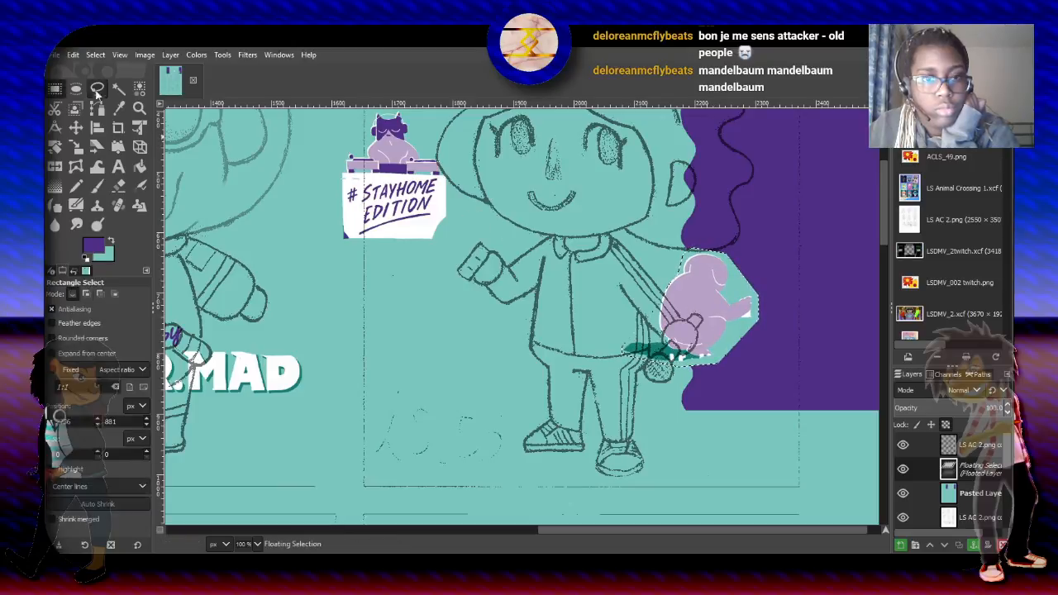
pyautogui.hotkey('ctrl', 'h')
pyautogui.click(75, 128)
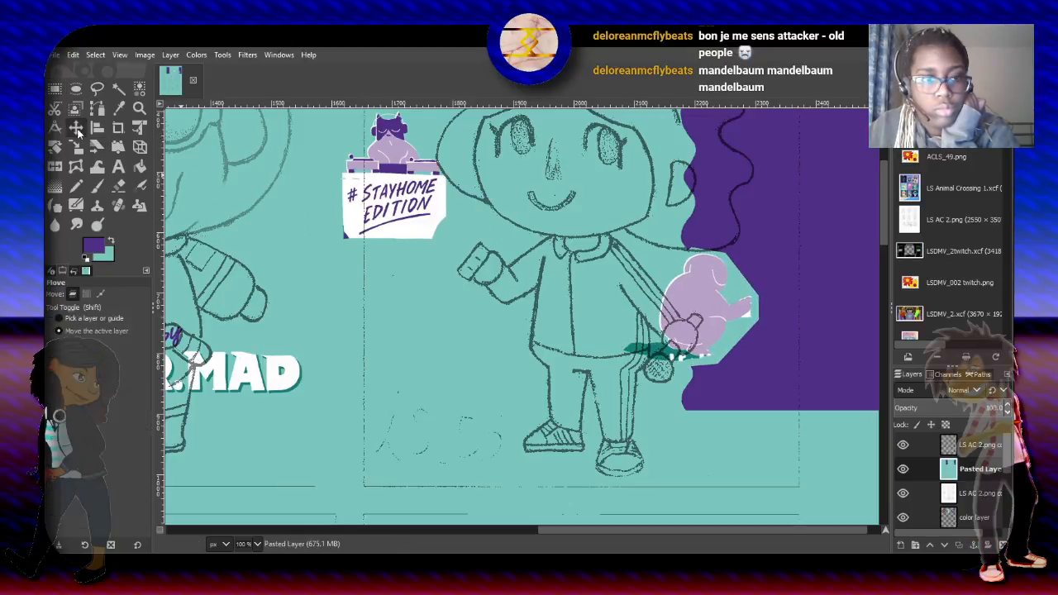
# - Reposition the Pasted Layer so the sign and lilac figure sit within the curly-haired character's frame
pyautogui.moveTo(451, 289); pyautogui.dragTo(479, 311)
pyautogui.scroll(-2, 618, 281)
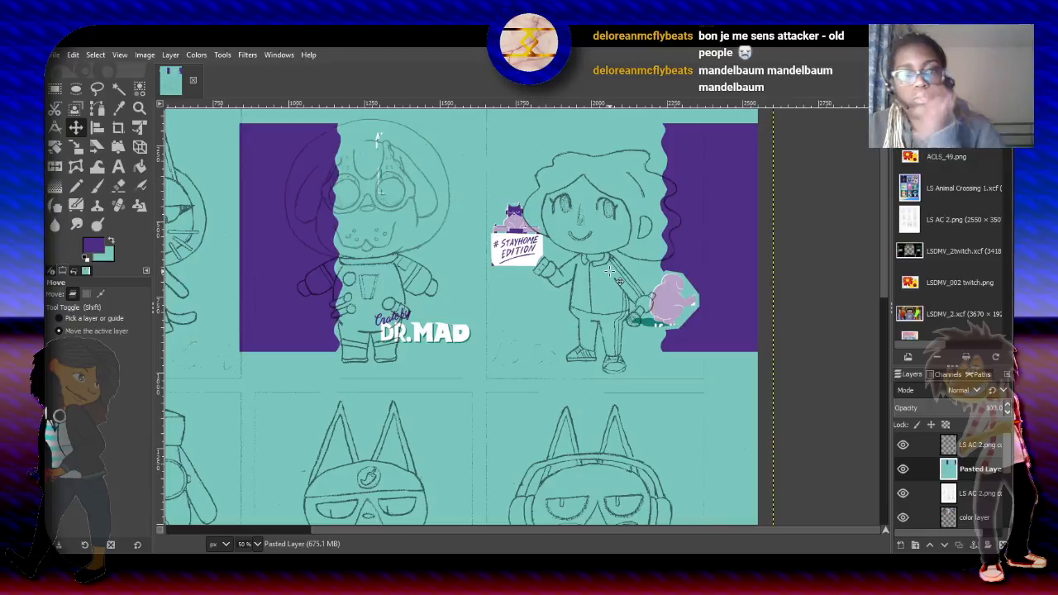
pyautogui.moveTo(618, 281); pyautogui.dragTo(618, 266)
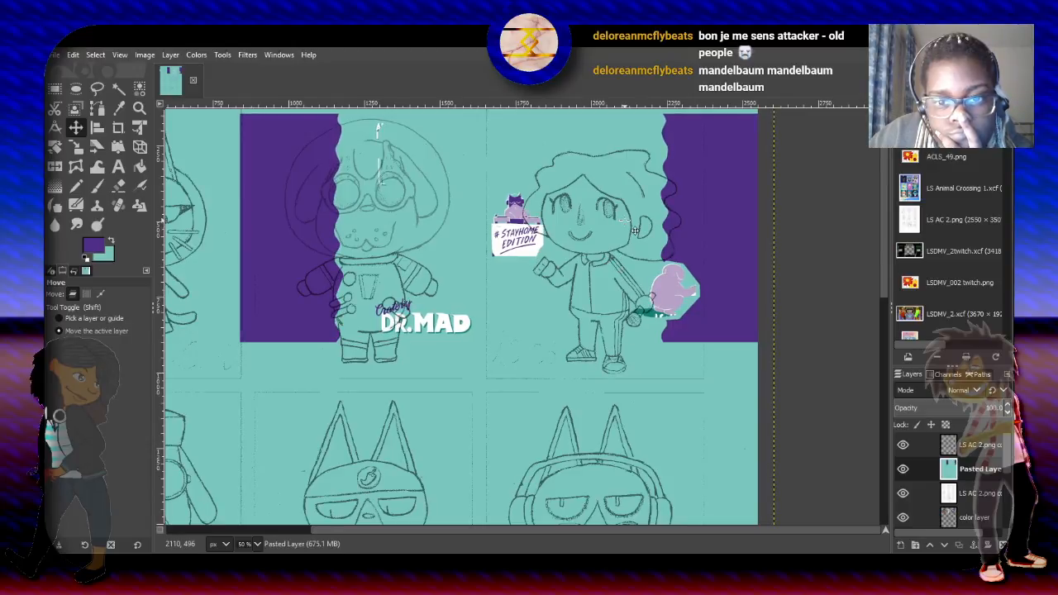
pyautogui.moveTo(634, 229); pyautogui.dragTo(635, 244)
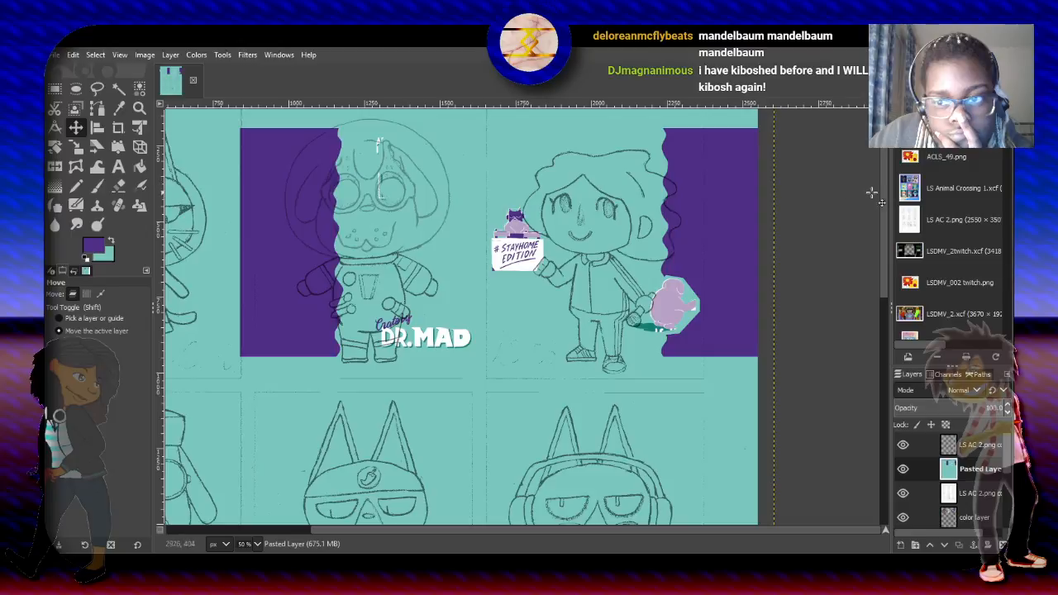
pyautogui.scroll(1, 867, 173)
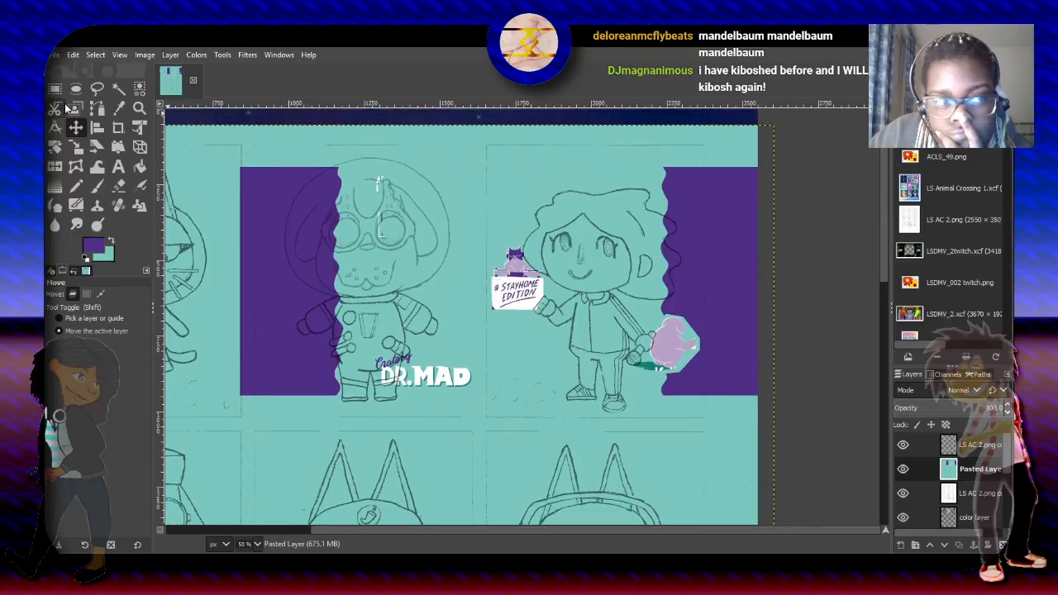
# - Select a 722 × 906 px rectangle matching the curly-haired character's frame, crop the Pasted Layer to it, and clear the selection
pyautogui.press('r')
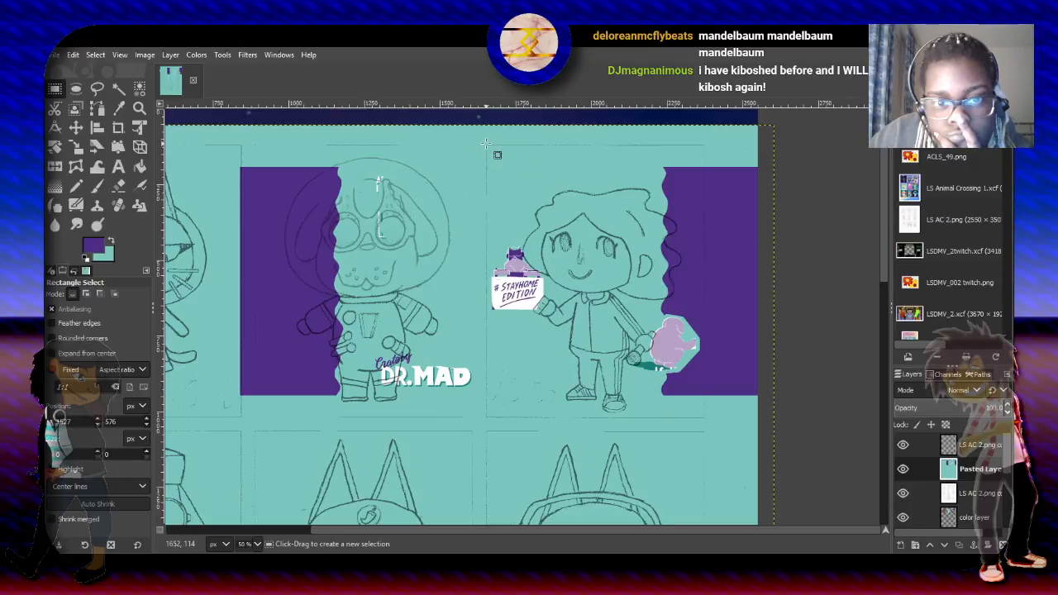
pyautogui.moveTo(486, 144); pyautogui.dragTo(704, 420)
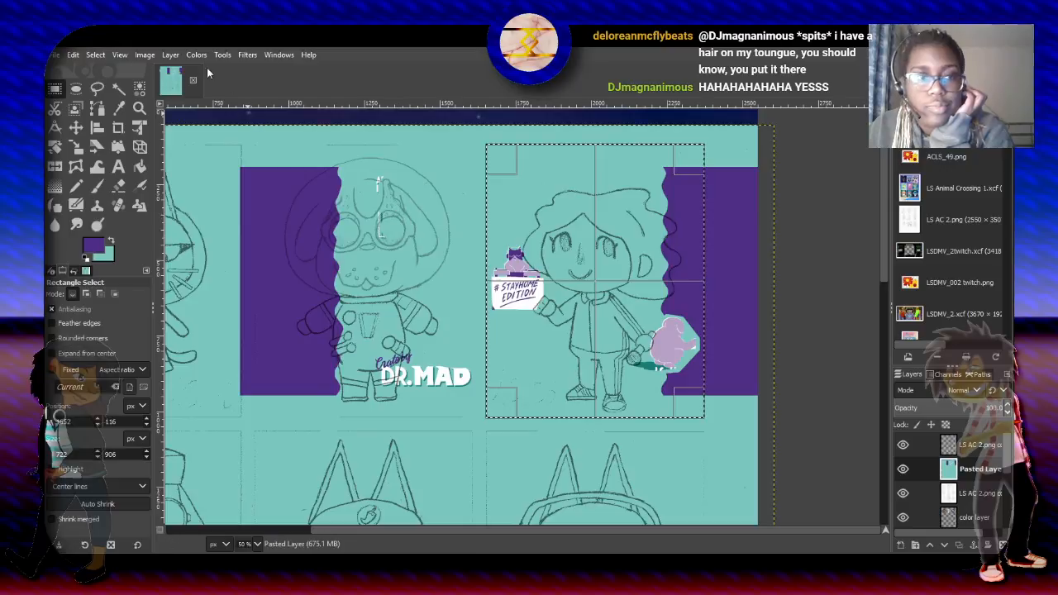
pyautogui.click(174, 55)
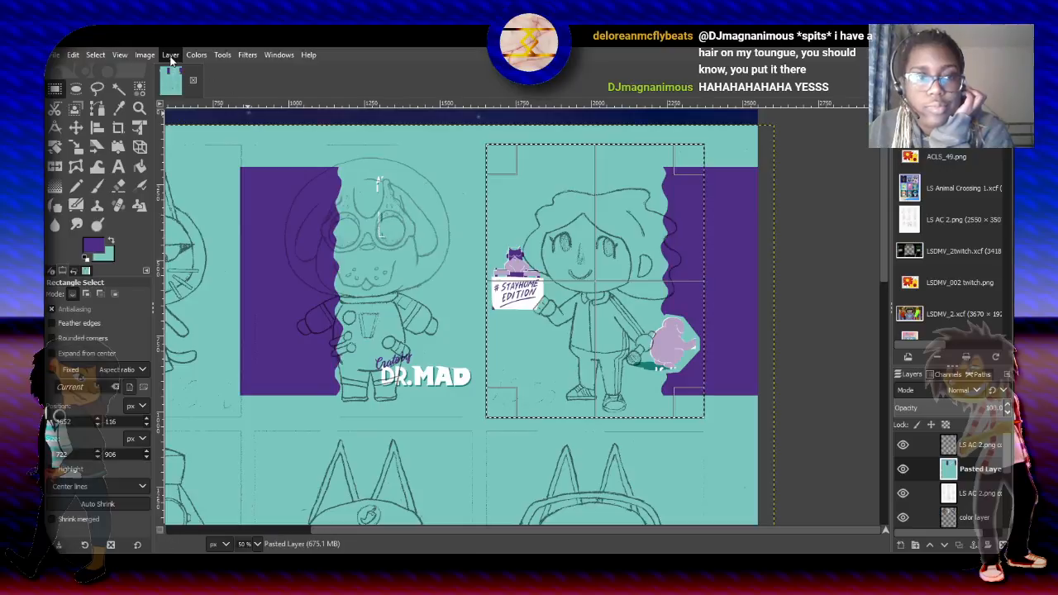
pyautogui.click(190, 290)
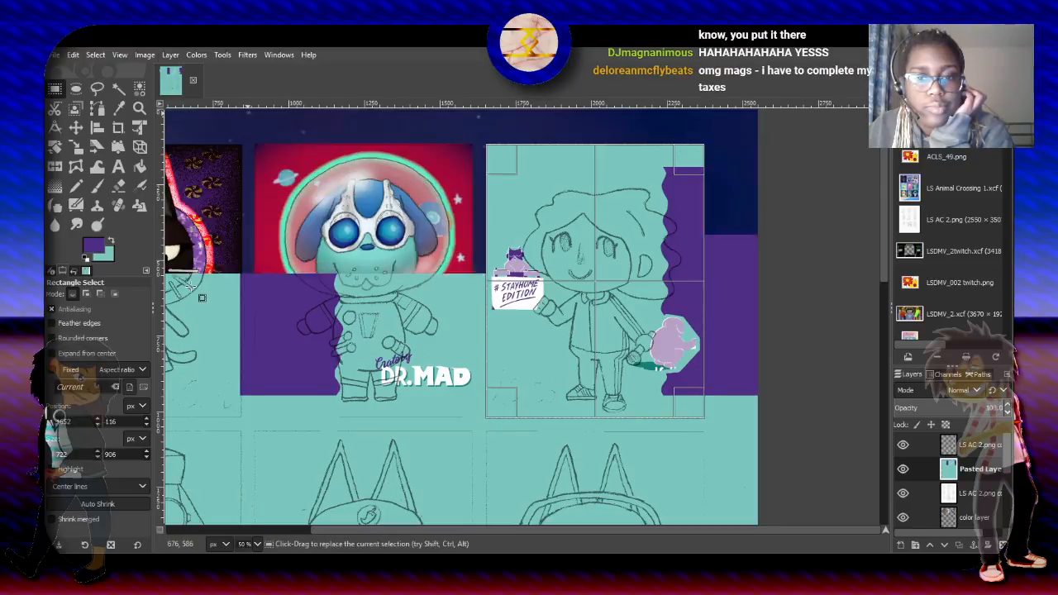
pyautogui.click(440, 223)
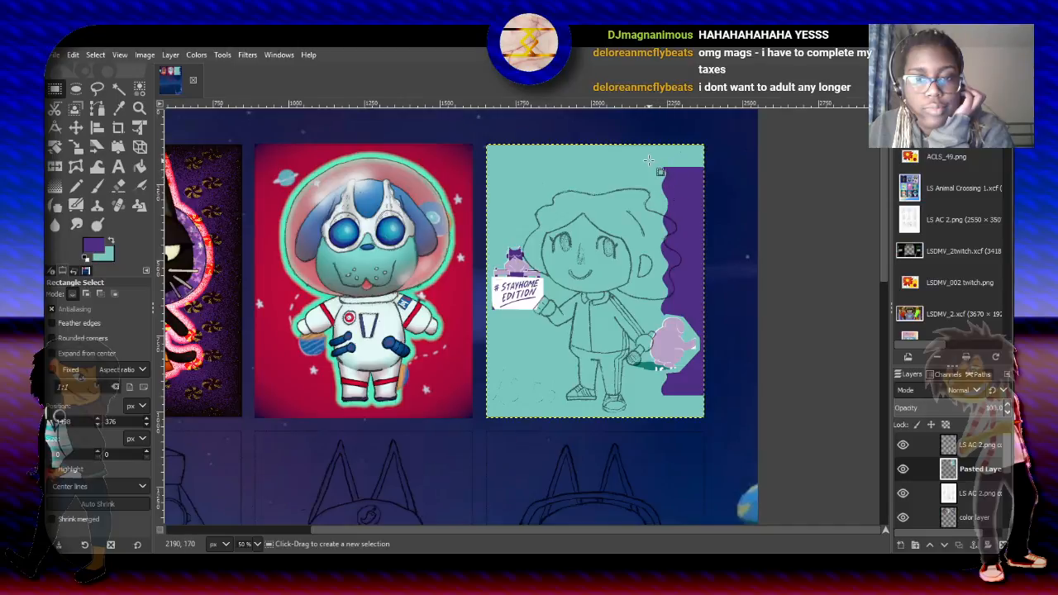
# - Copy and paste a 280 × 438 px piece of the purple wavy edge, rotate it -120°, and move it to the frame's upper-left corner
pyautogui.moveTo(641, 161); pyautogui.dragTo(724, 290)
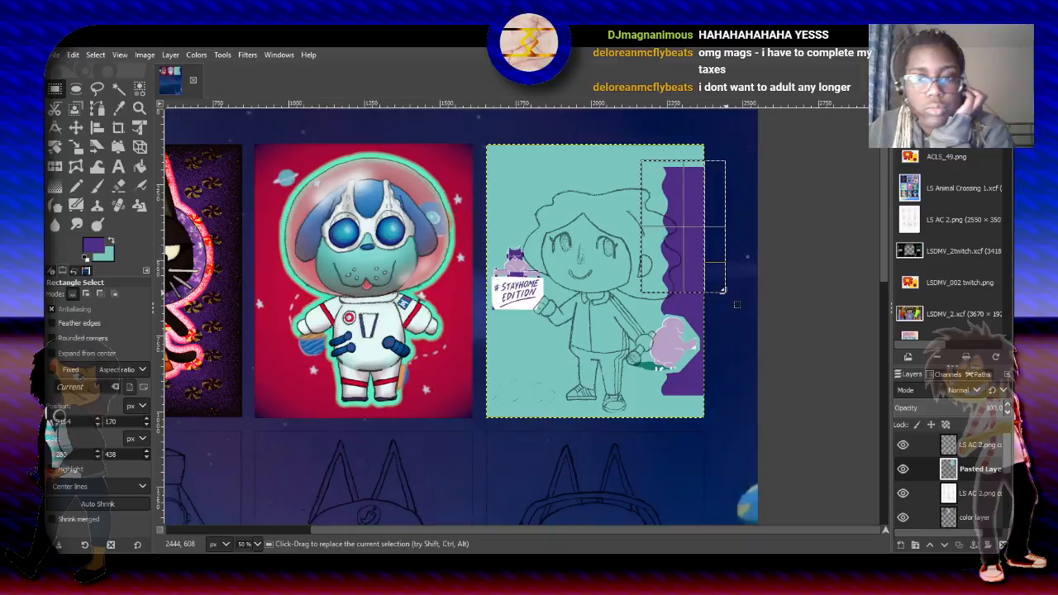
pyautogui.hotkey('ctrl', 'c')
pyautogui.hotkey('ctrl', 'v')
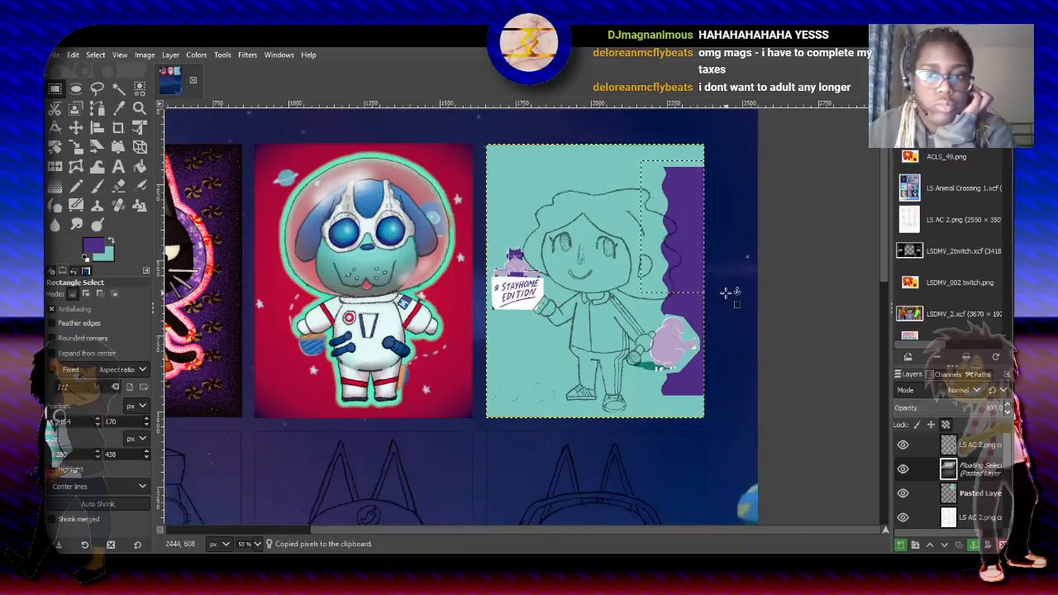
pyautogui.click(54, 146)
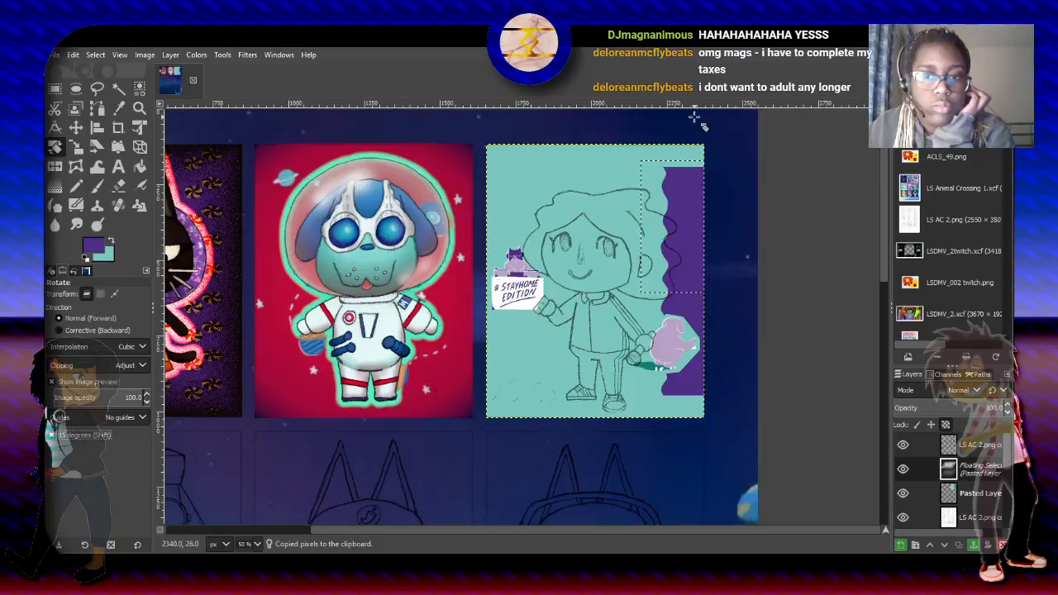
pyautogui.moveTo(684, 172); pyautogui.dragTo(627, 278)
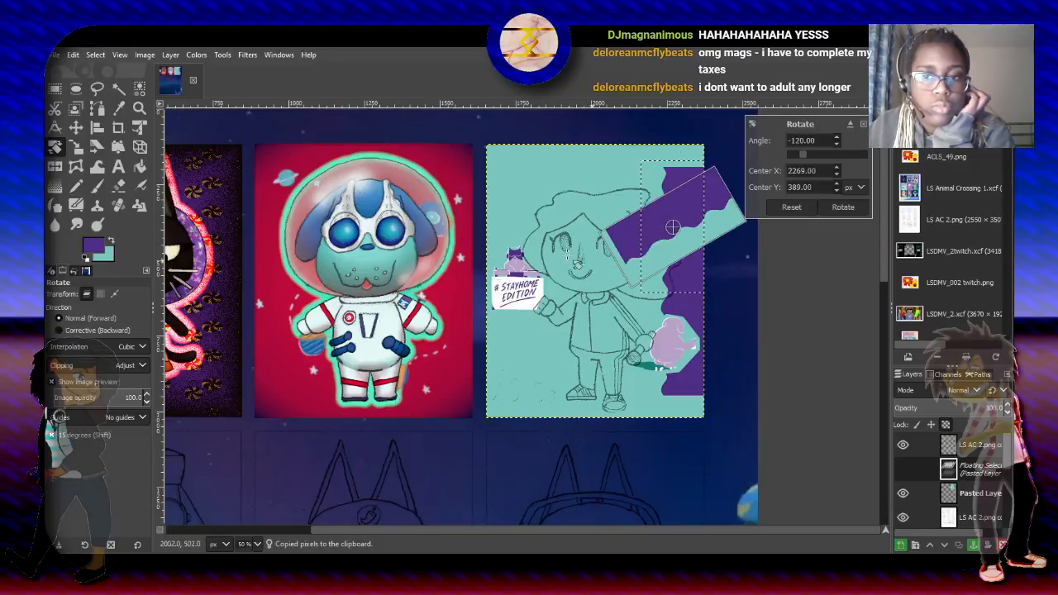
pyautogui.click(840, 207)
pyautogui.click(76, 127)
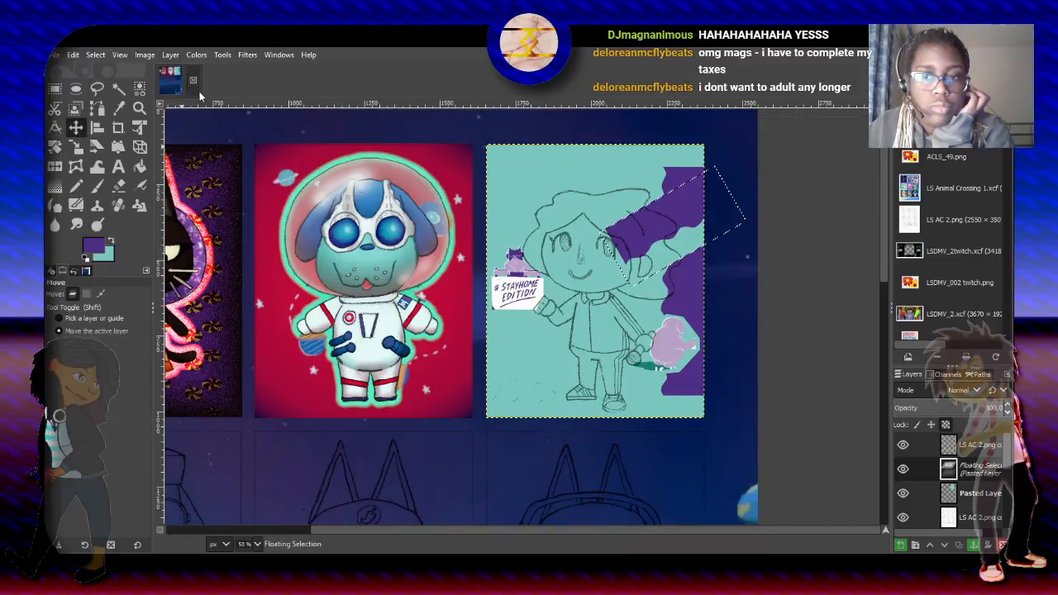
pyautogui.moveTo(658, 210); pyautogui.dragTo(522, 154)
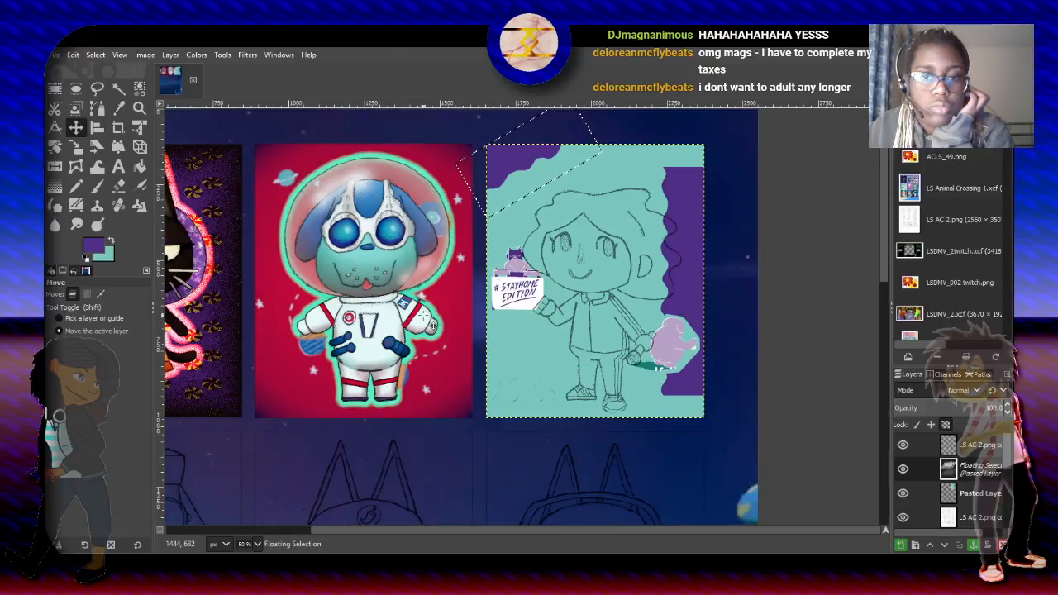
# - Paste another copy of the purple wavy piece, rotate it to lie horizontally in the frame's lower-left corner, and anchor it
pyautogui.hotkey('ctrl', 'z')
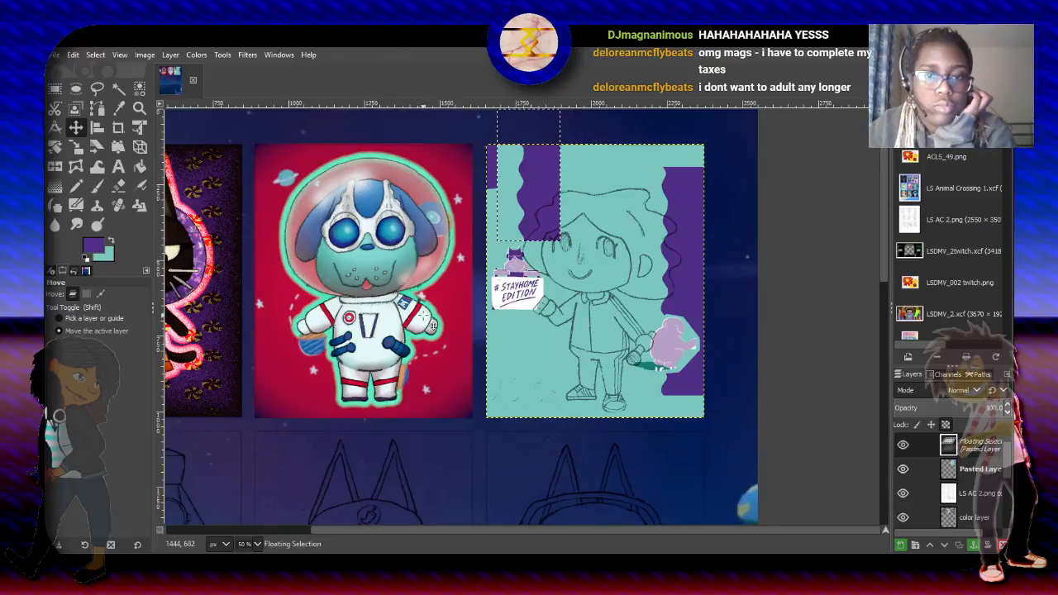
pyautogui.moveTo(537, 222); pyautogui.dragTo(504, 408)
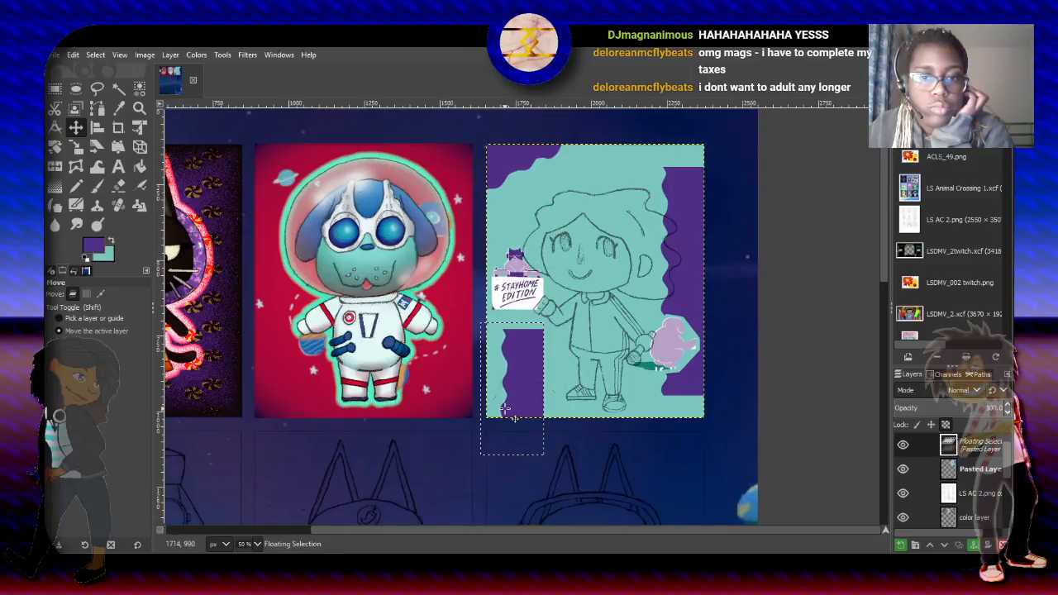
pyautogui.click(55, 146)
pyautogui.moveTo(520, 340); pyautogui.dragTo(562, 402)
pyautogui.click(843, 208)
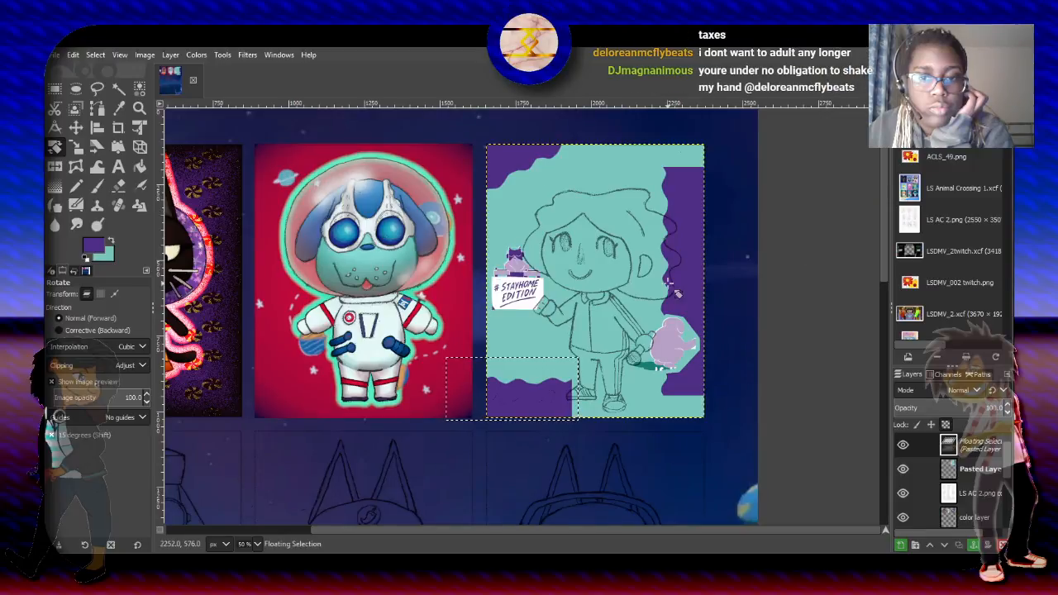
pyautogui.click(55, 87)
pyautogui.click(607, 268)
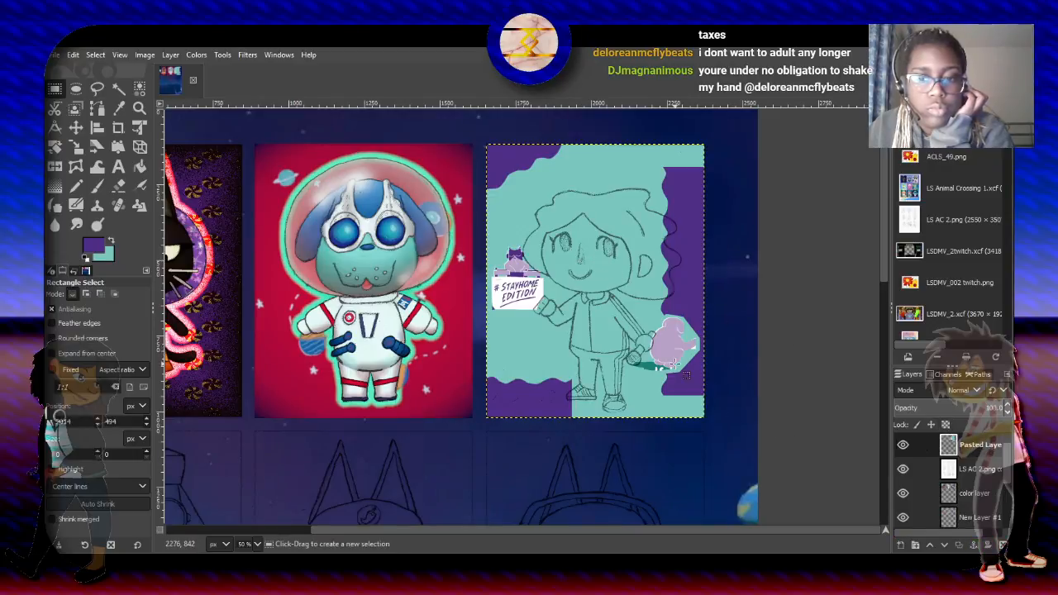
# - Pick the shadow's dark green and paint over the white lettering remnants in it with a 14.88 size Paintbrush
pyautogui.keyDown('ctrl'); pyautogui.scroll(4, 674, 364); pyautogui.keyUp('ctrl')
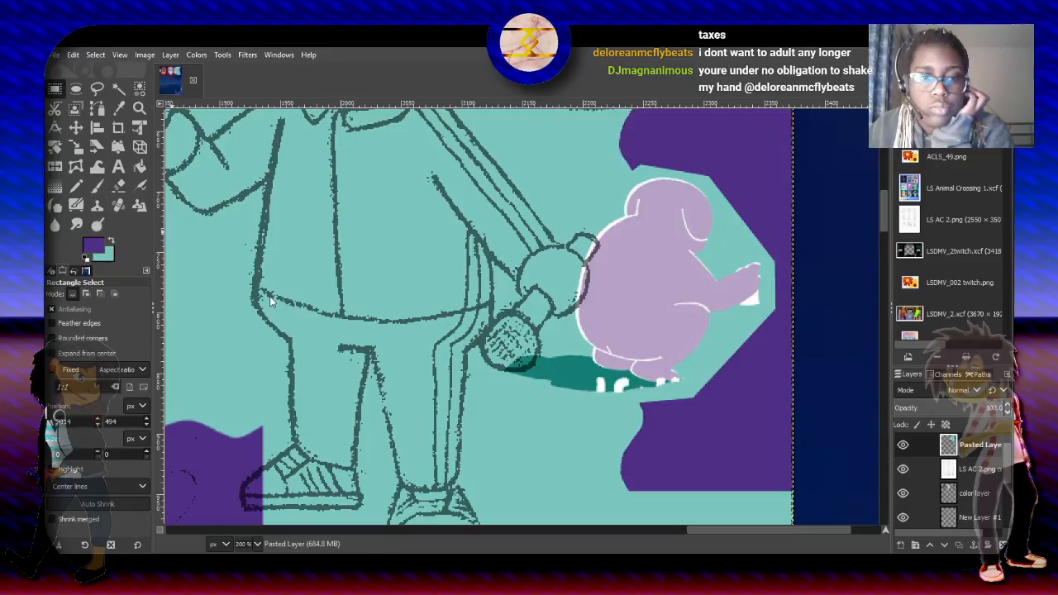
pyautogui.click(334, 313)
pyautogui.click(281, 357)
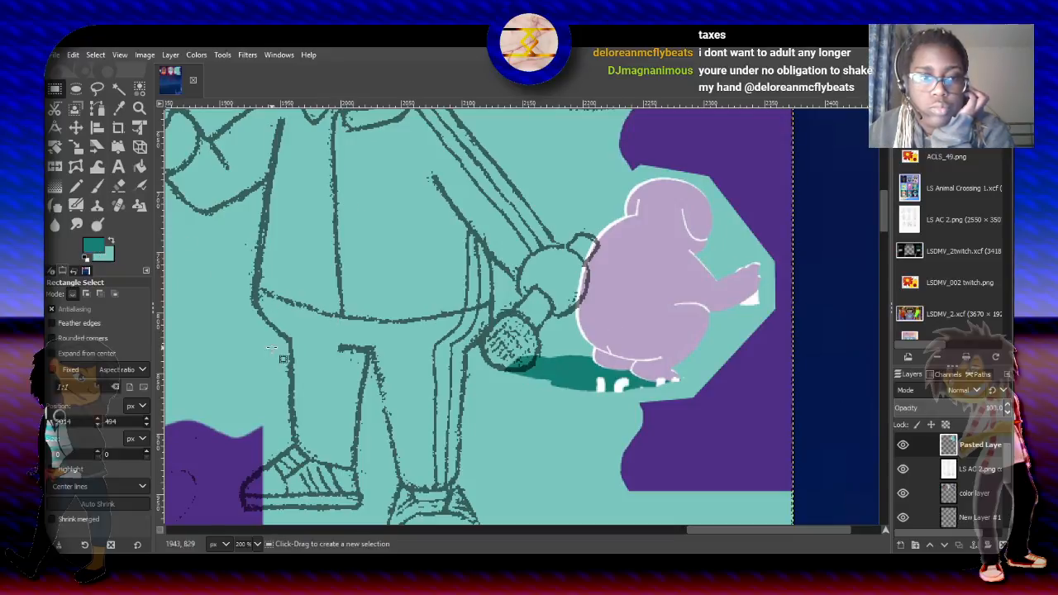
pyautogui.click(96, 188)
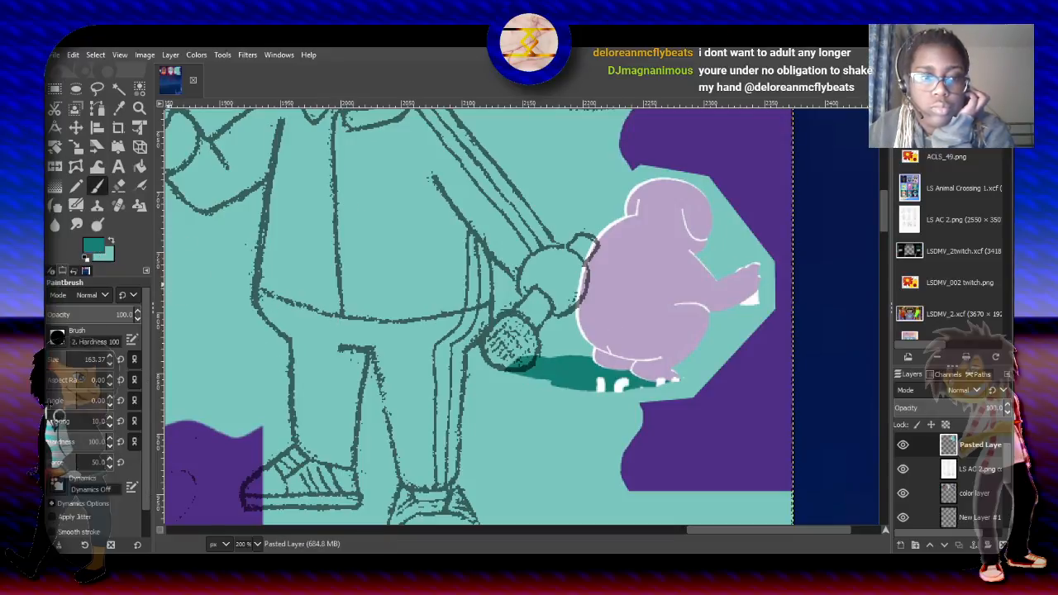
pyautogui.click(52, 359)
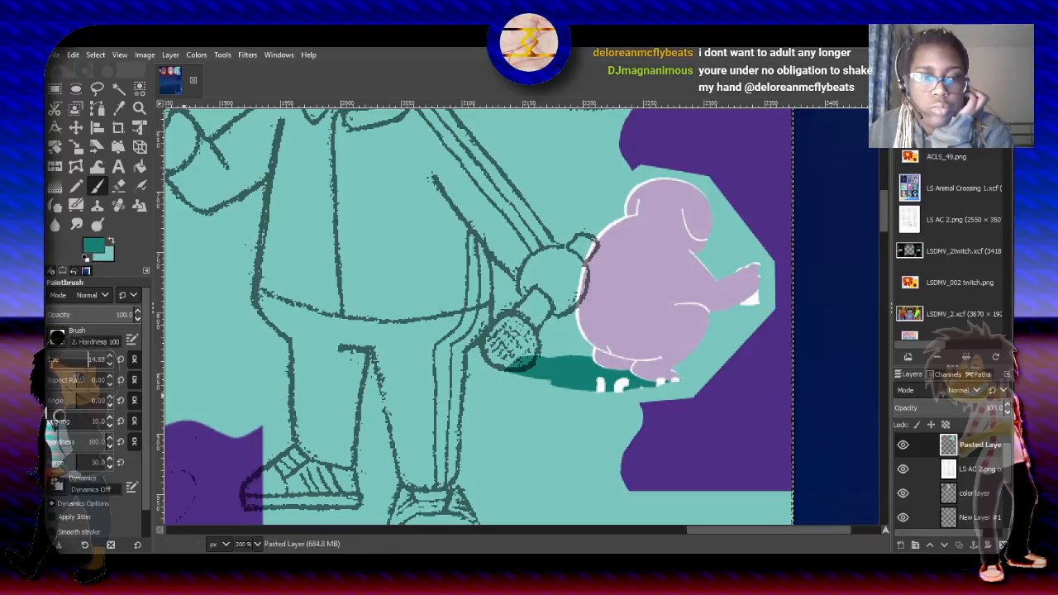
pyautogui.moveTo(601, 374)
pyautogui.mouseDown()
pyautogui.moveTo(626, 387)
pyautogui.moveTo(595, 383)
pyautogui.mouseUp()
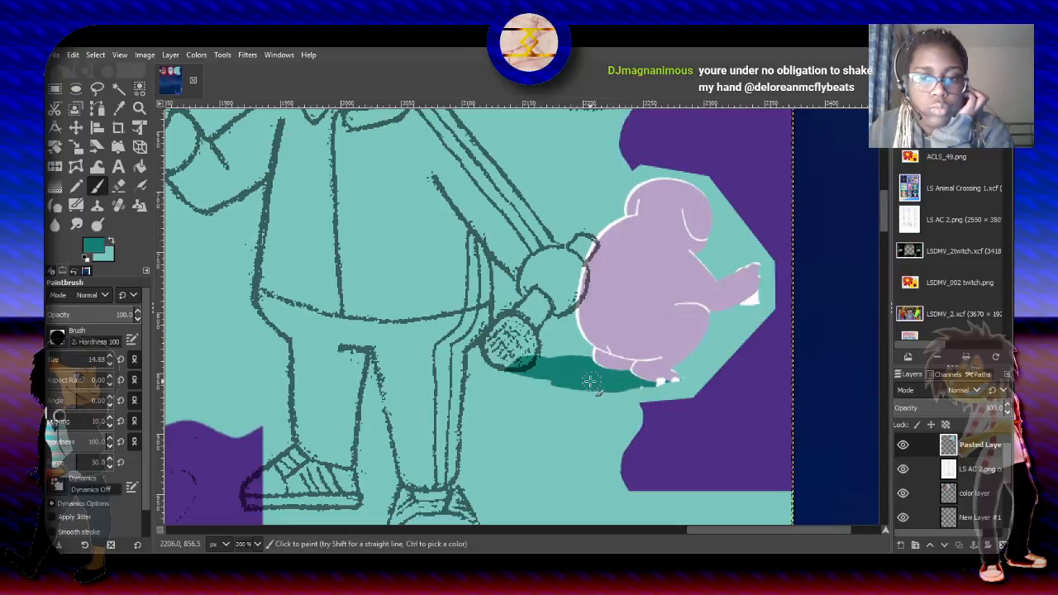
# - Set the brush size to 3.62 and paint the dark green shadow over the white remnants beneath the lilac figure's foot
pyautogui.scroll(2, 636, 371)
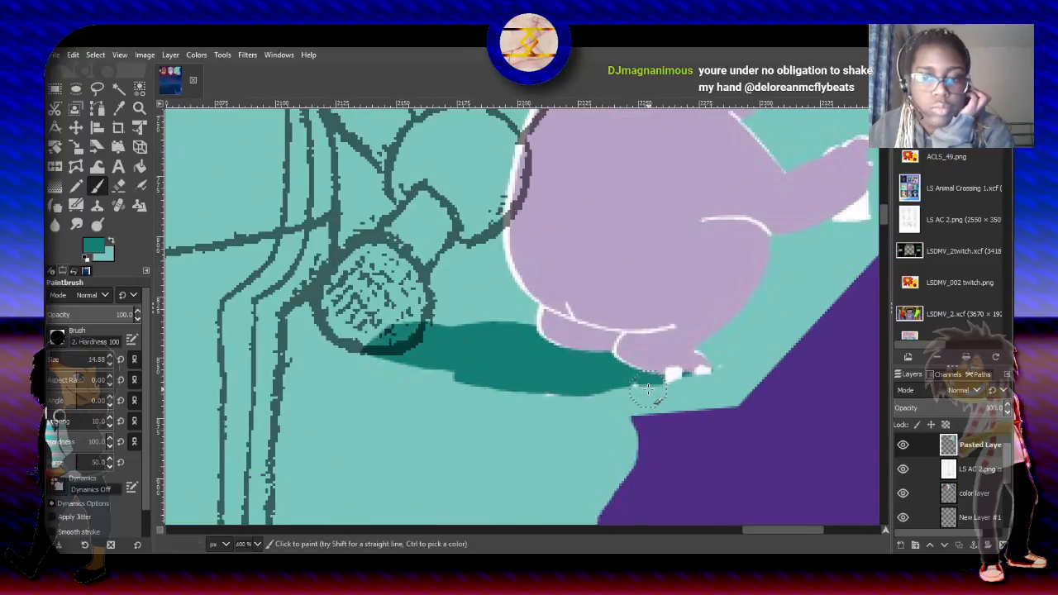
pyautogui.click(49, 357)
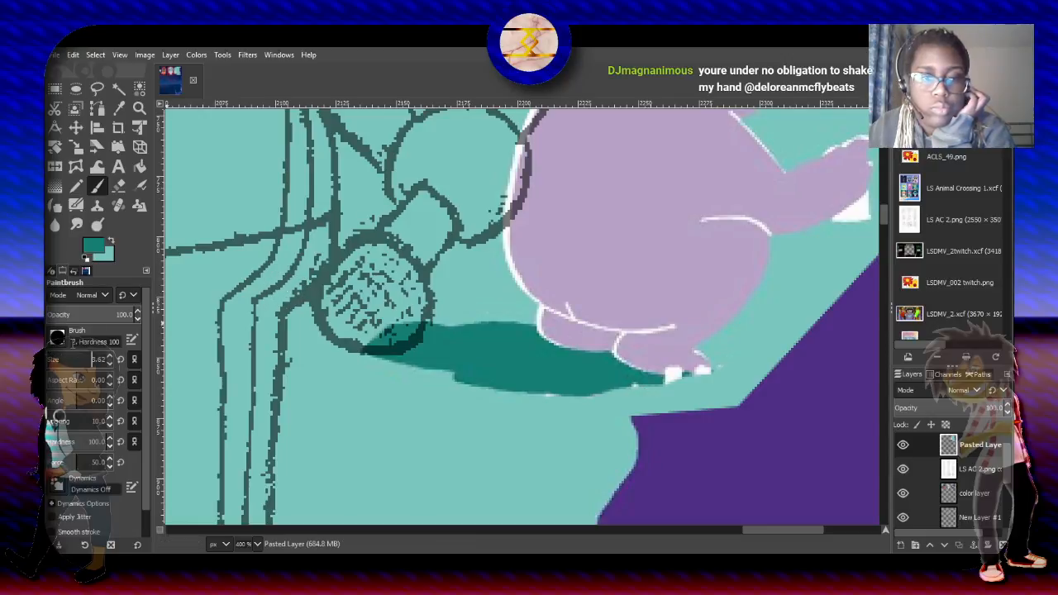
pyautogui.moveTo(668, 376)
pyautogui.mouseDown()
pyautogui.moveTo(680, 376)
pyautogui.moveTo(641, 379)
pyautogui.mouseUp()
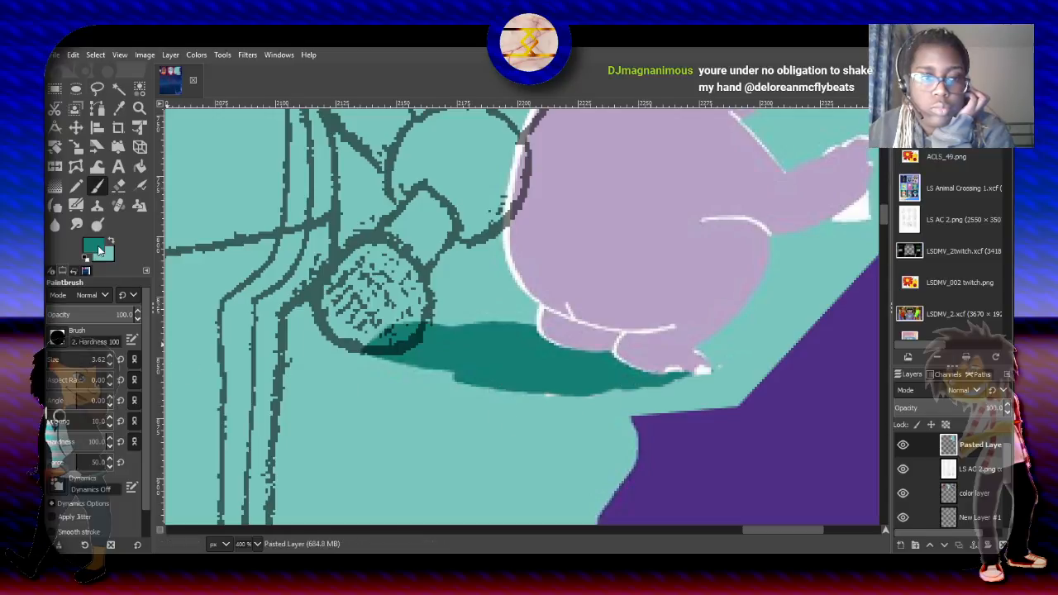
# - Switch the foreground color to the figure's lilac and paint over the remaining white spots on its foot
pyautogui.click(286, 348)
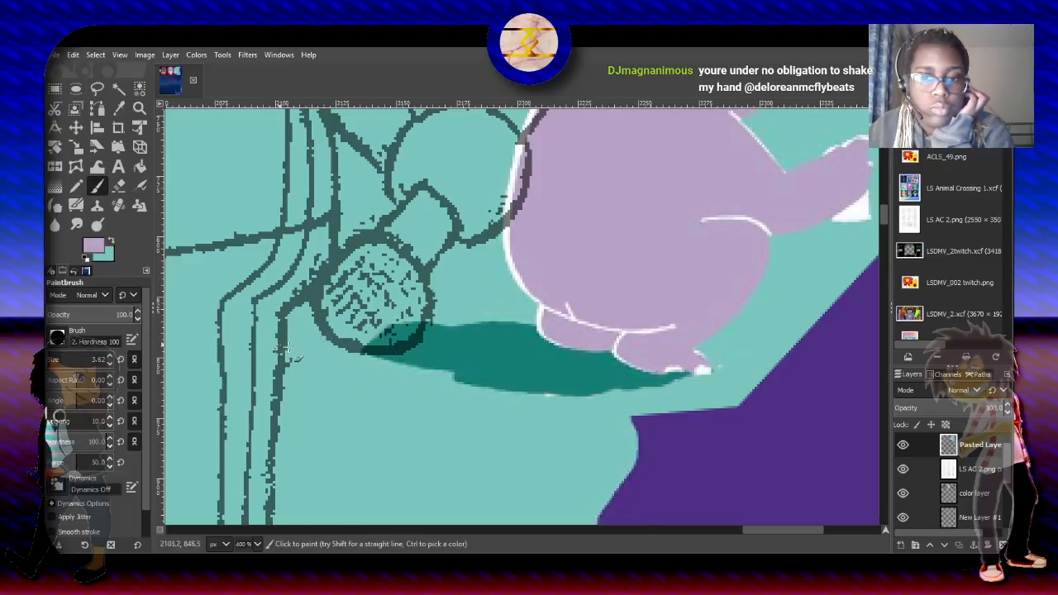
pyautogui.moveTo(701, 368)
pyautogui.mouseDown()
pyautogui.moveTo(665, 366)
pyautogui.moveTo(703, 365)
pyautogui.mouseUp()
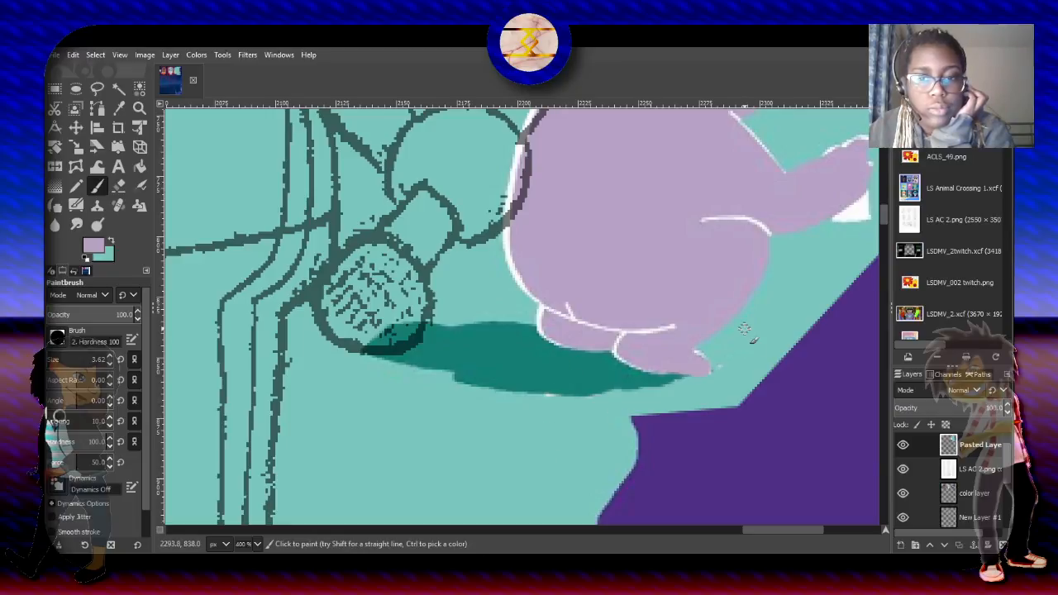
pyautogui.scroll(-4, 743, 329)
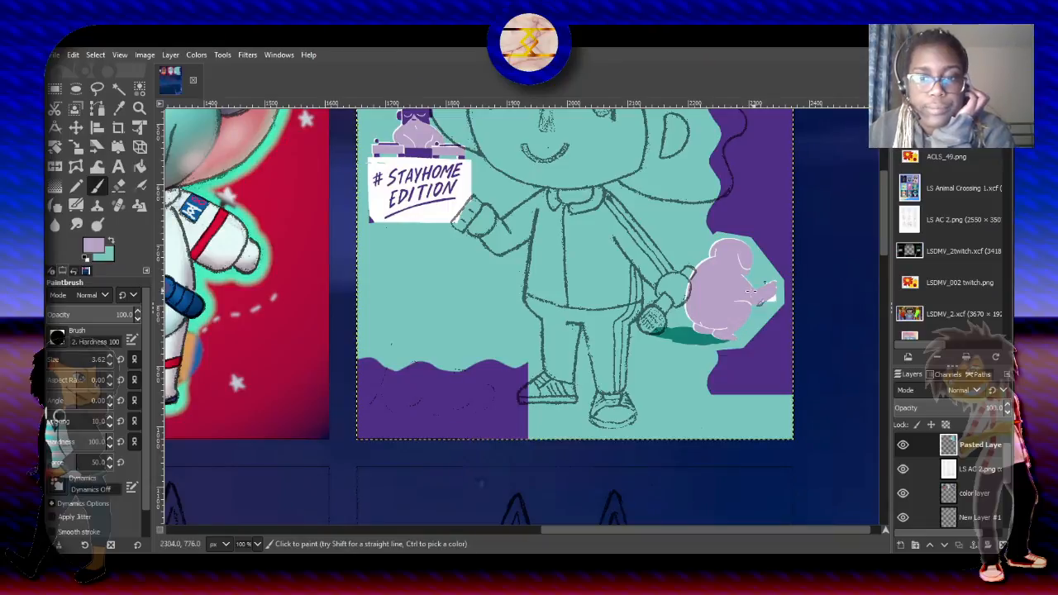
# - Move the pasted backdrop layer below the color layer so the colored character stands in front of it
pyautogui.scroll(-1, 745, 300)
pyautogui.scroll(-1, 745, 299)
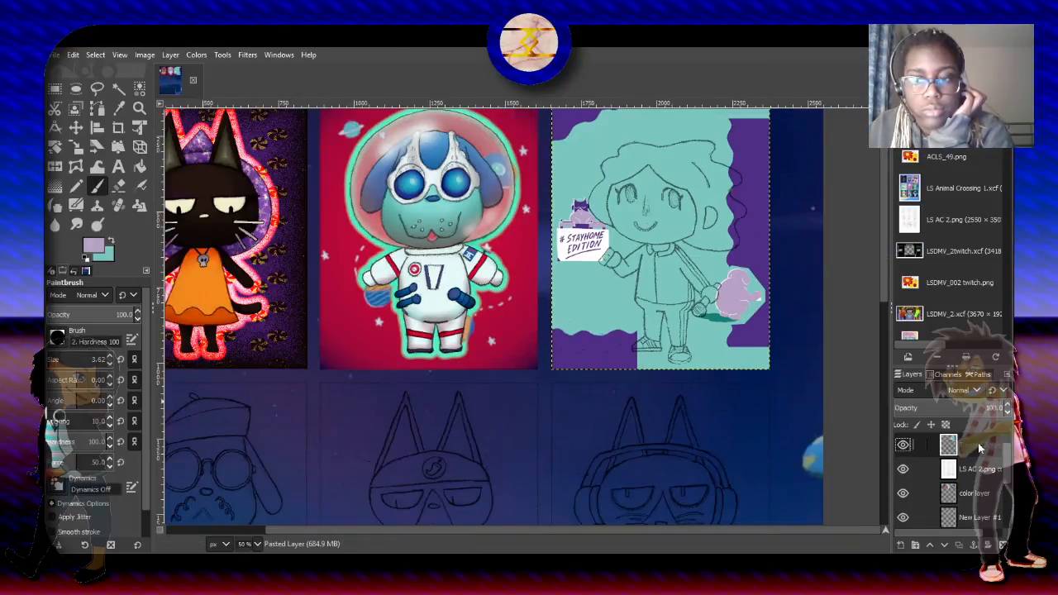
pyautogui.moveTo(978, 484); pyautogui.dragTo(977, 497)
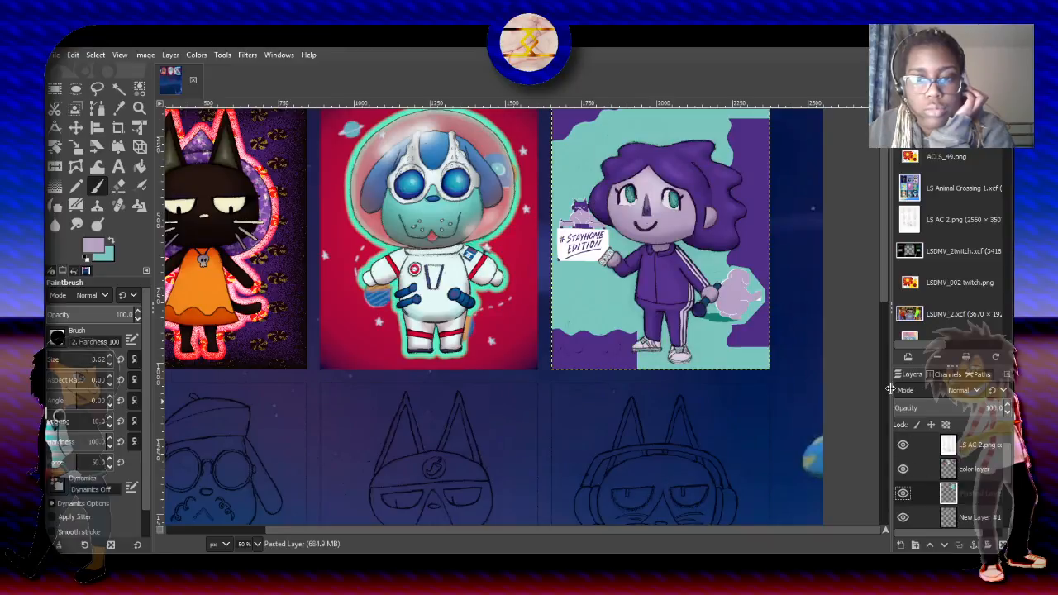
# - Darken the teal and purple backdrop layer behind the curly-haired character with a color adjustment
pyautogui.scroll(1, 879, 285)
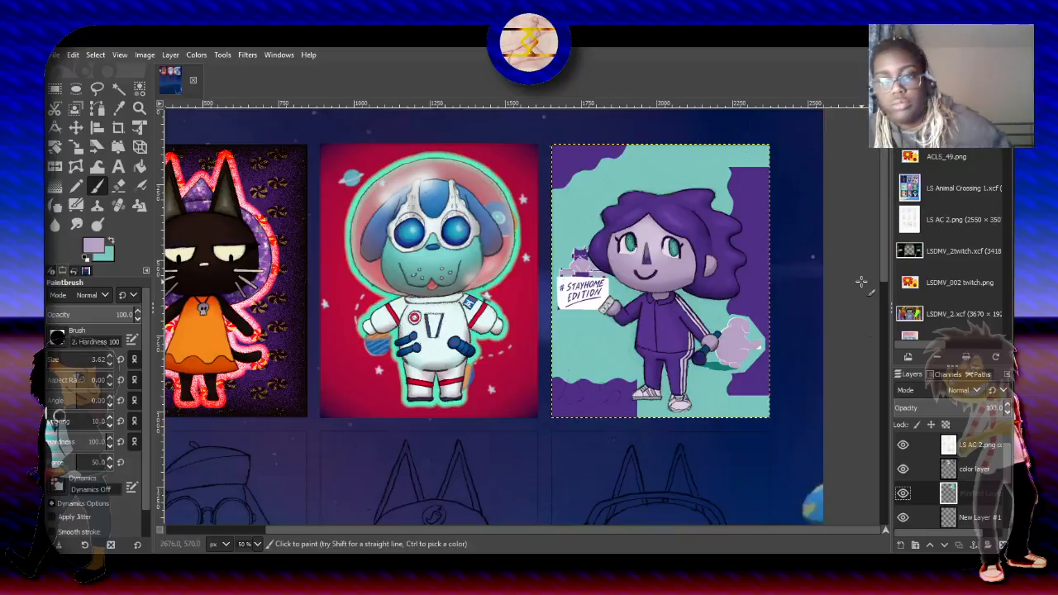
pyautogui.scroll(2, 860, 282)
pyautogui.scroll(-1, 861, 281)
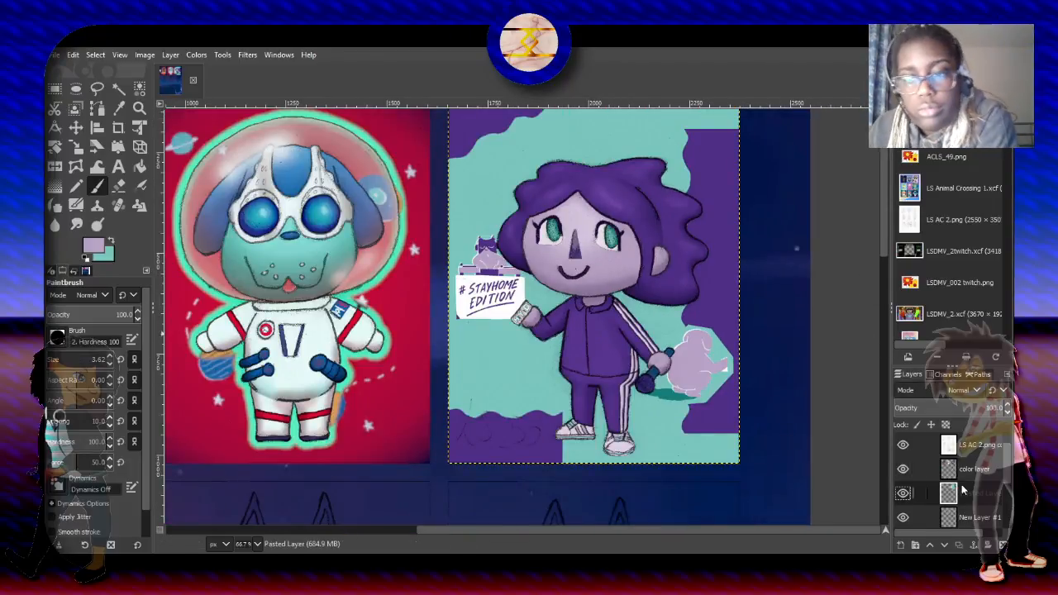
pyautogui.scroll(2, 880, 251)
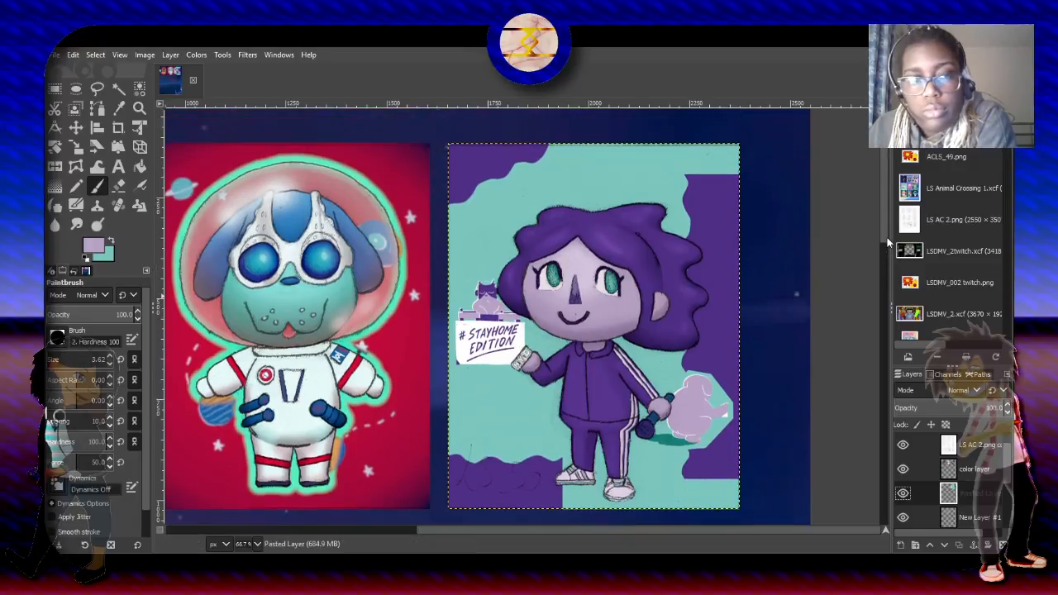
pyautogui.click(195, 55)
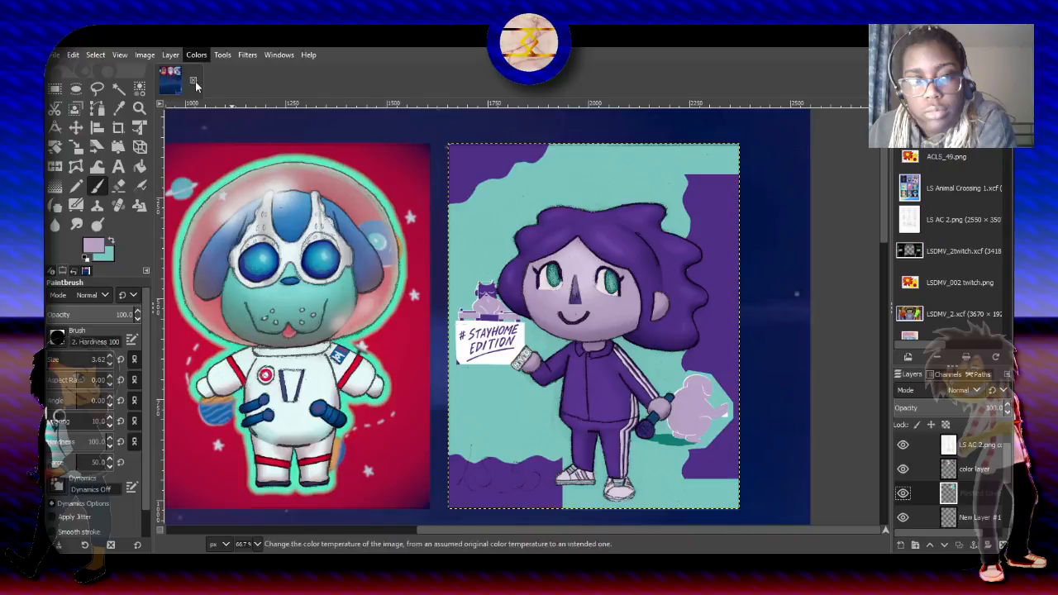
pyautogui.click(217, 139)
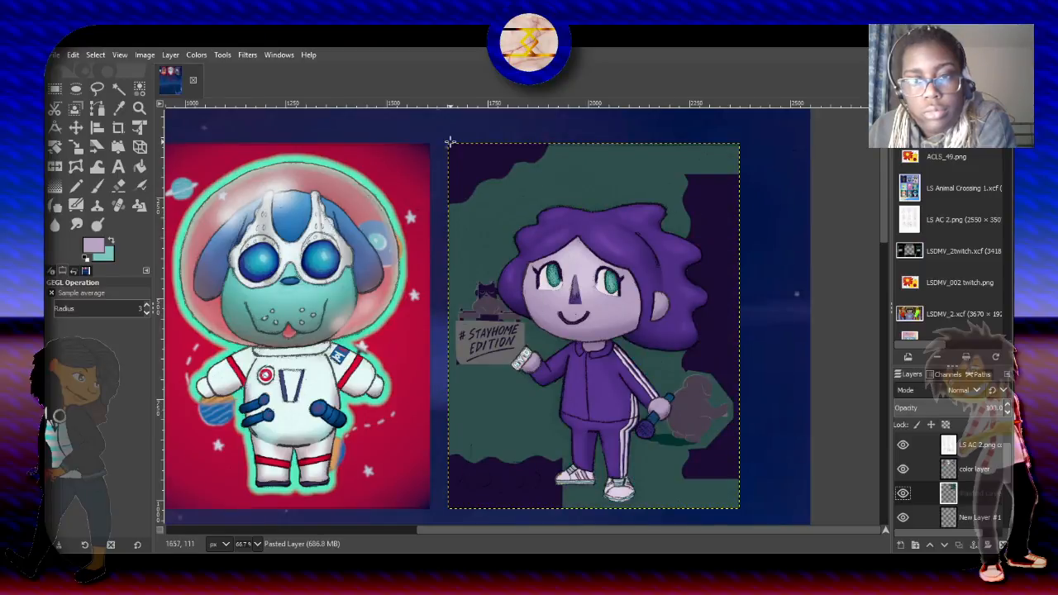
# - Apply a distortion filter that gives the darkened backdrop and its sign a rippled, wavy shape
pyautogui.click(245, 56)
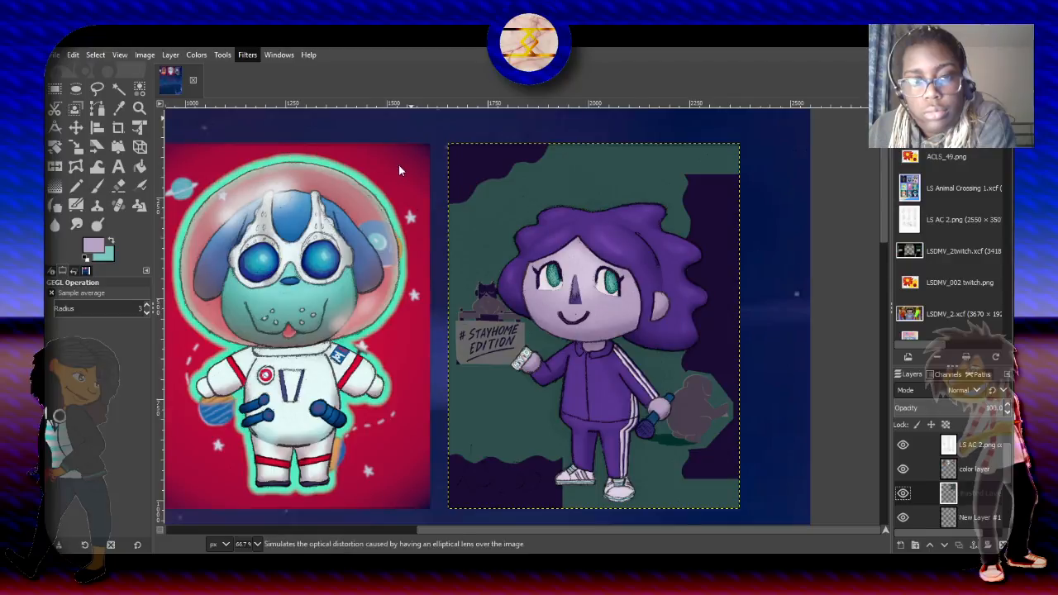
pyautogui.click(429, 260)
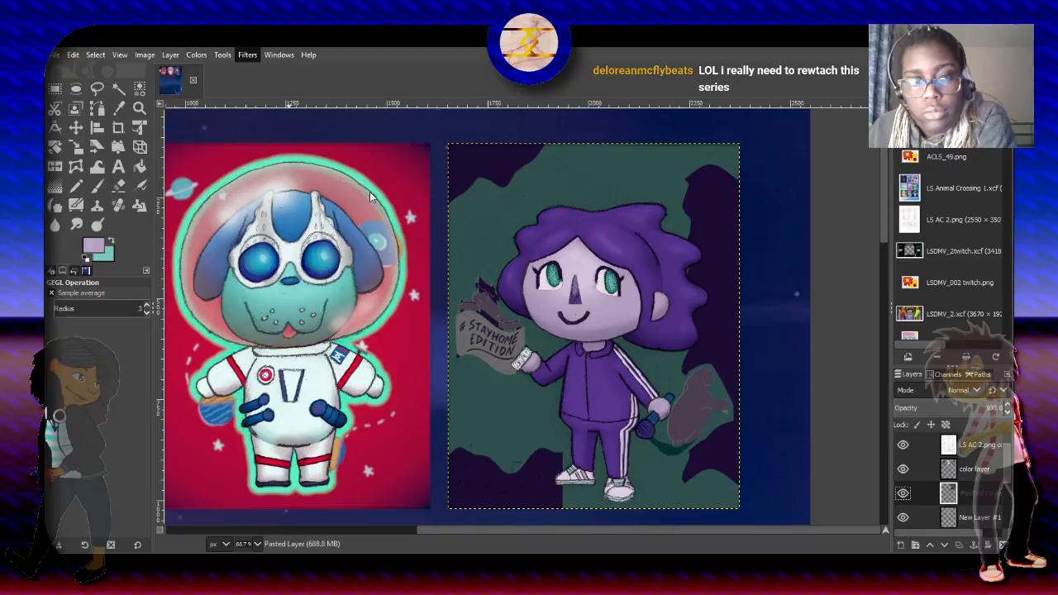
pyautogui.click(468, 138)
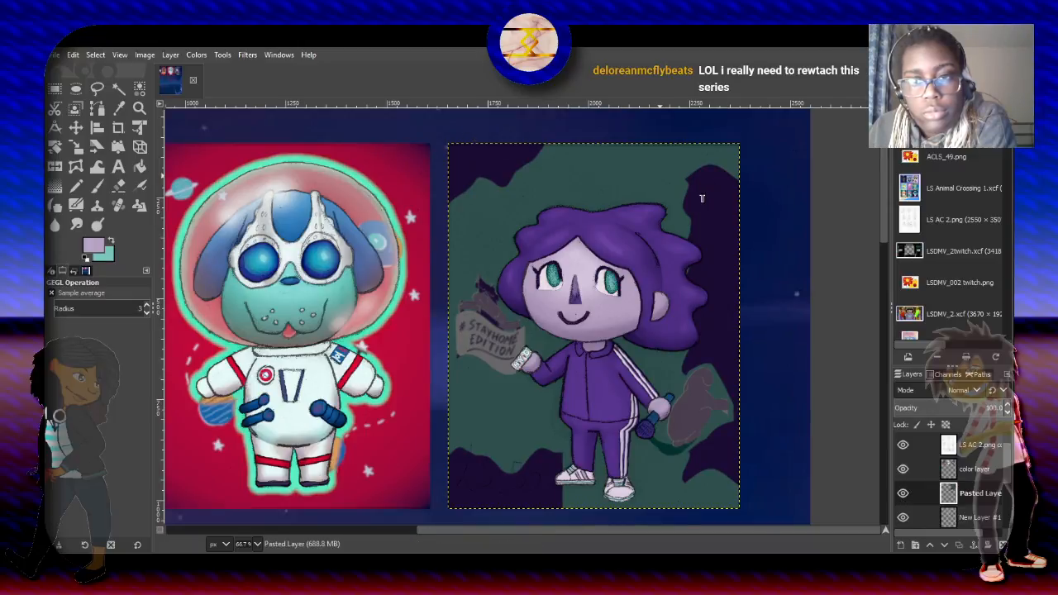
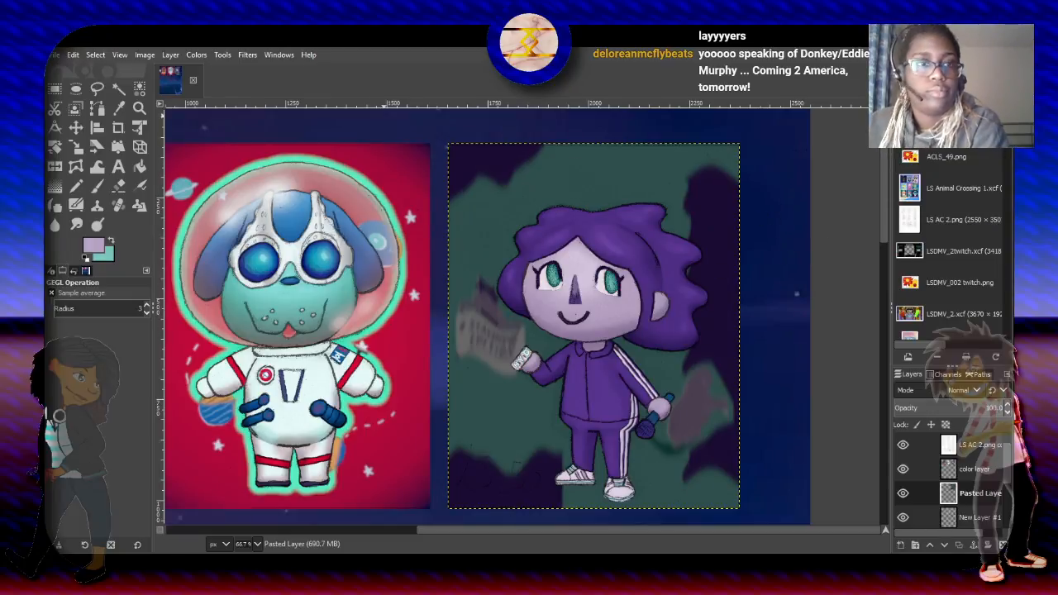
# - Give the pasted backdrop layer a grainy, speckled texture with a filter and add a new transparent layer directly above it
pyautogui.click(247, 55)
pyautogui.click(254, 82)
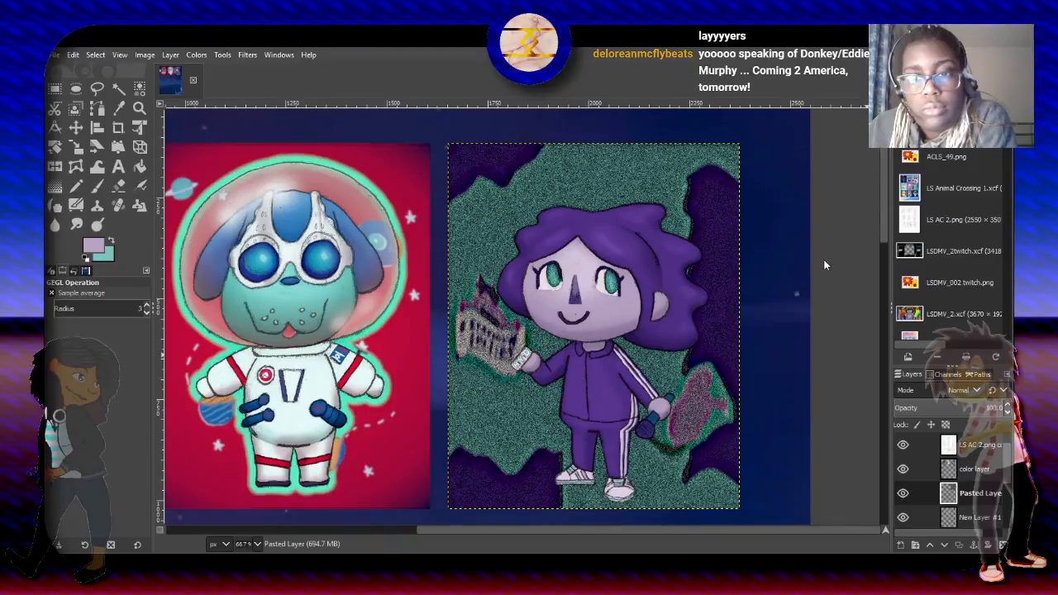
pyautogui.click(885, 420)
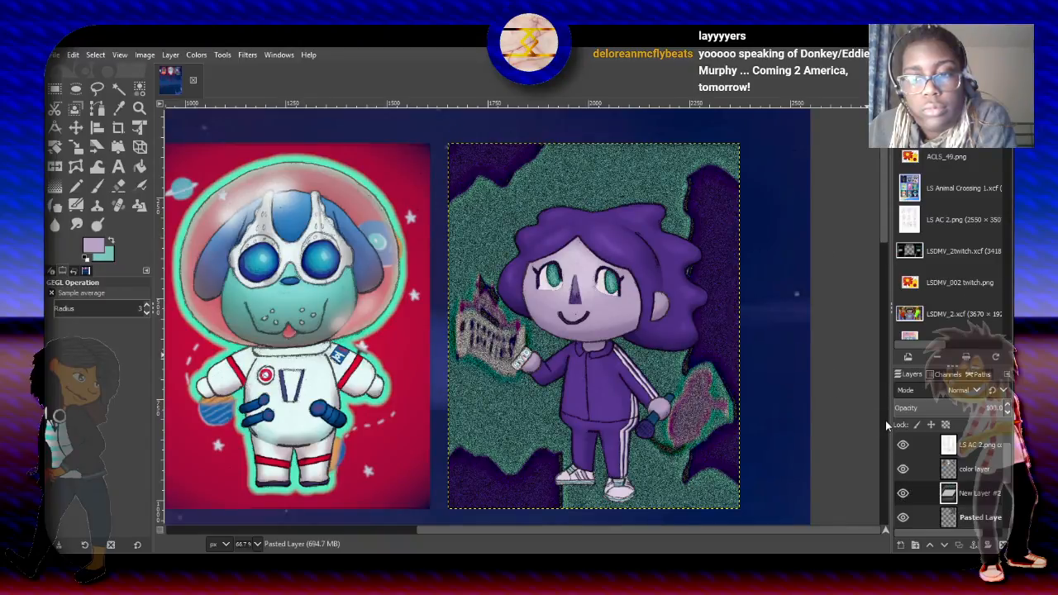
pyautogui.moveTo(1005, 460); pyautogui.dragTo(1003, 478)
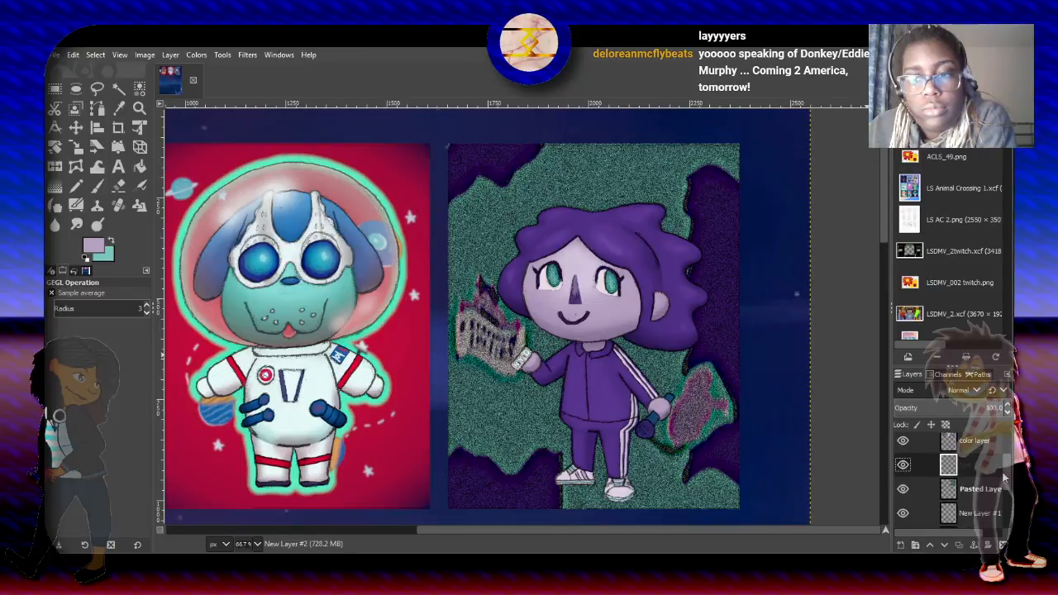
pyautogui.press('Return')
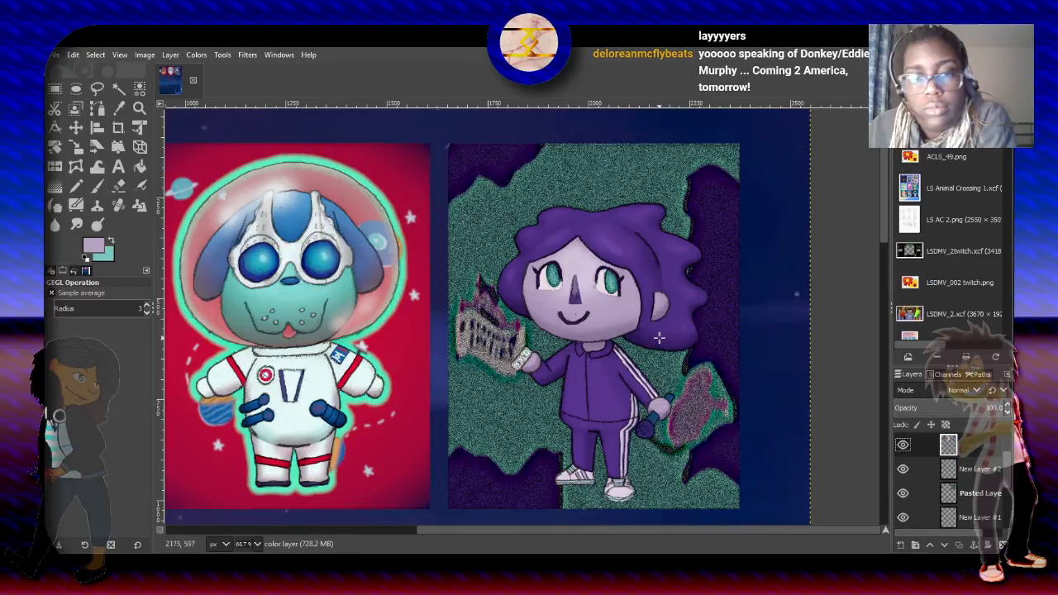
# - Select the transparent area of the color layer by color and limit it with an intersecting rectangle around the curly-haired character
pyautogui.click(139, 87)
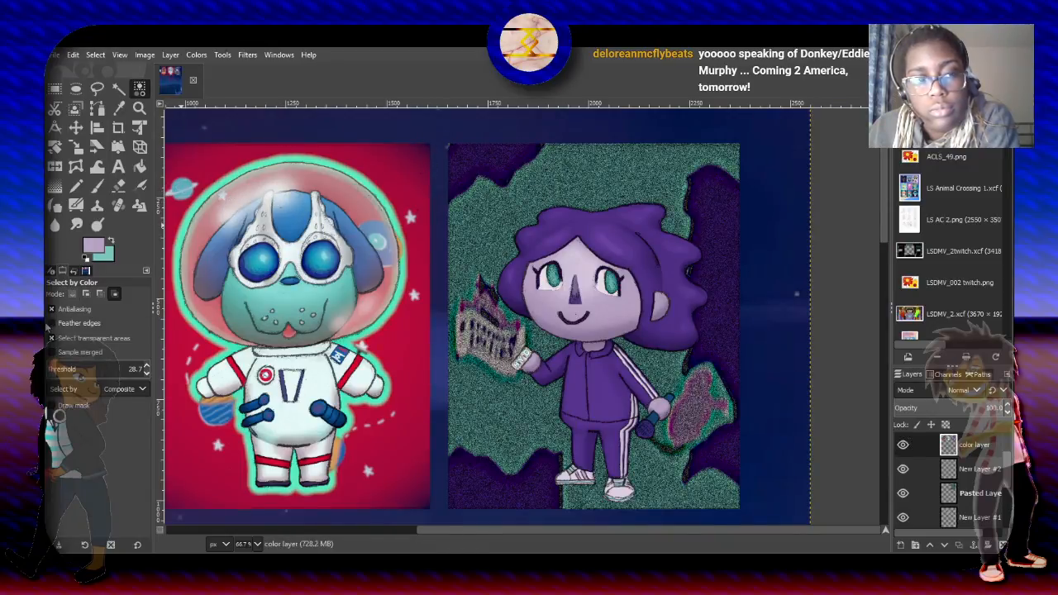
pyautogui.click(496, 186)
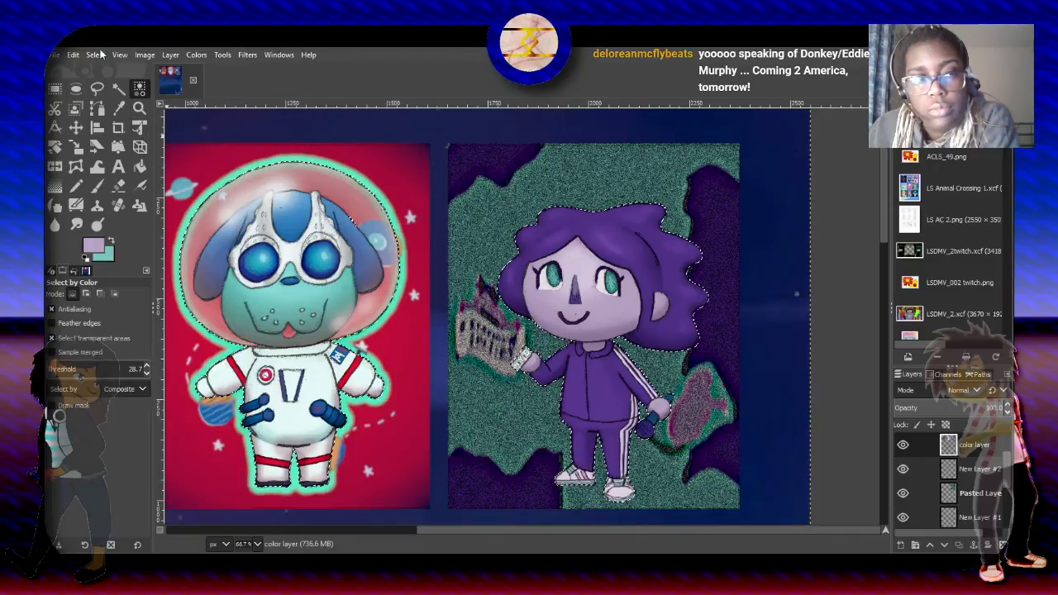
pyautogui.click(55, 89)
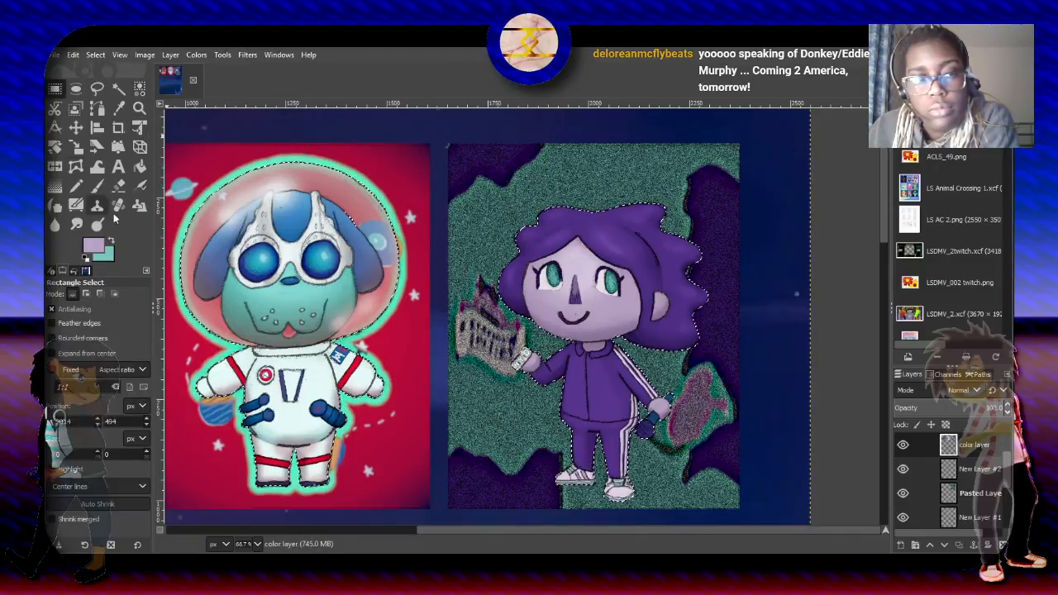
pyautogui.moveTo(462, 160); pyautogui.dragTo(747, 515)
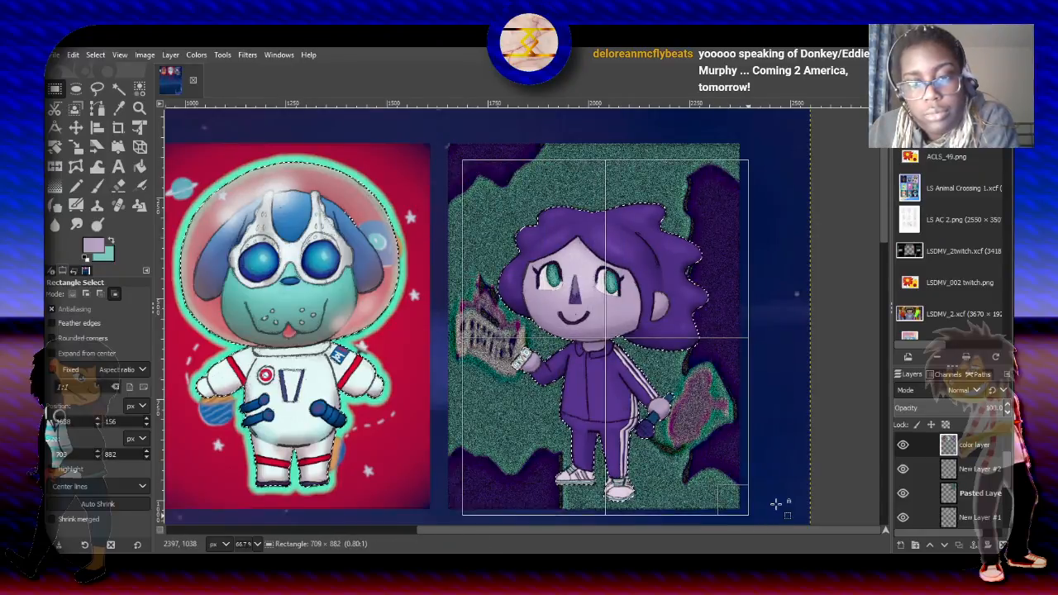
# - On New Layer #2, paint a soft teal glow around the curly-haired character with a size 51 Hardness 025 paintbrush
pyautogui.click(961, 468)
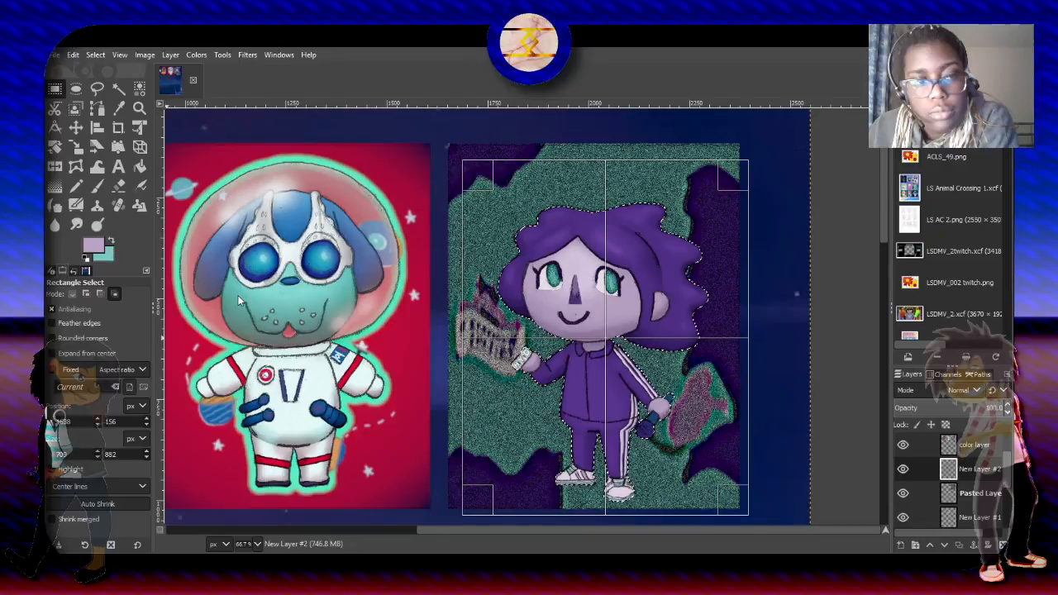
pyautogui.press('x')
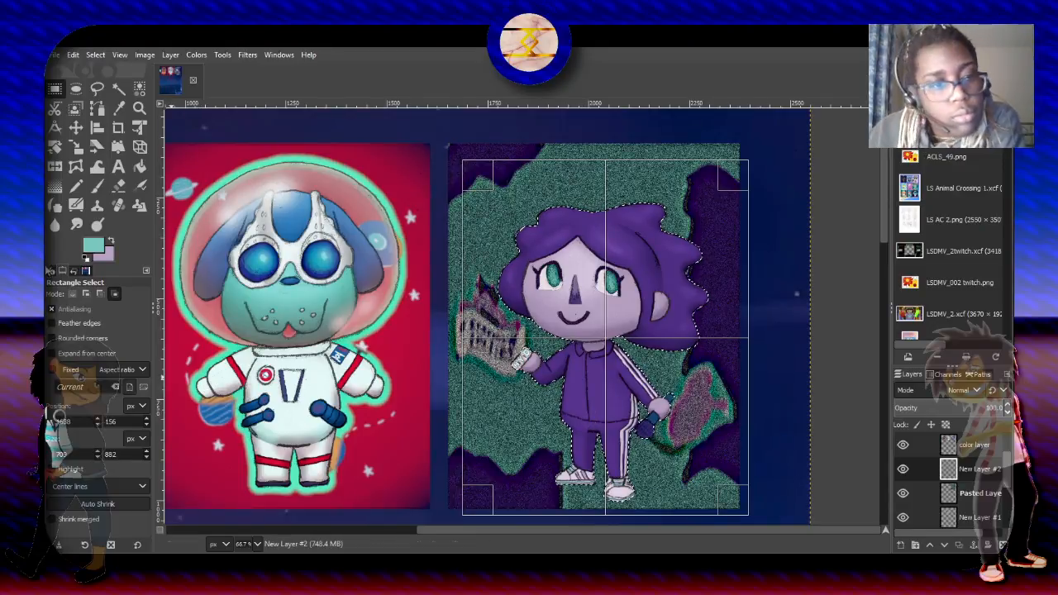
pyautogui.click(97, 185)
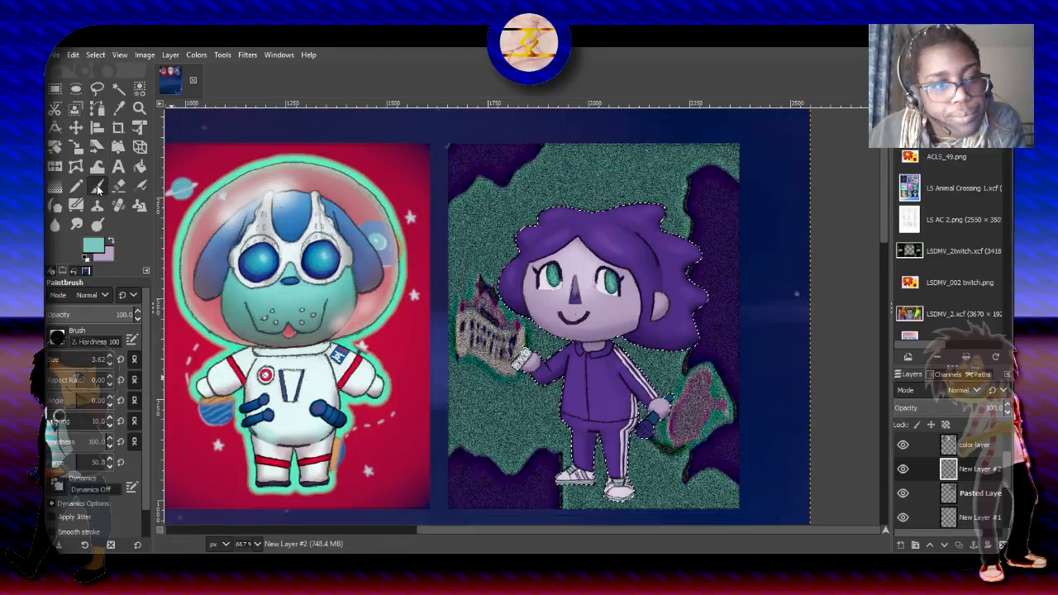
pyautogui.click(121, 359)
pyautogui.click(65, 341)
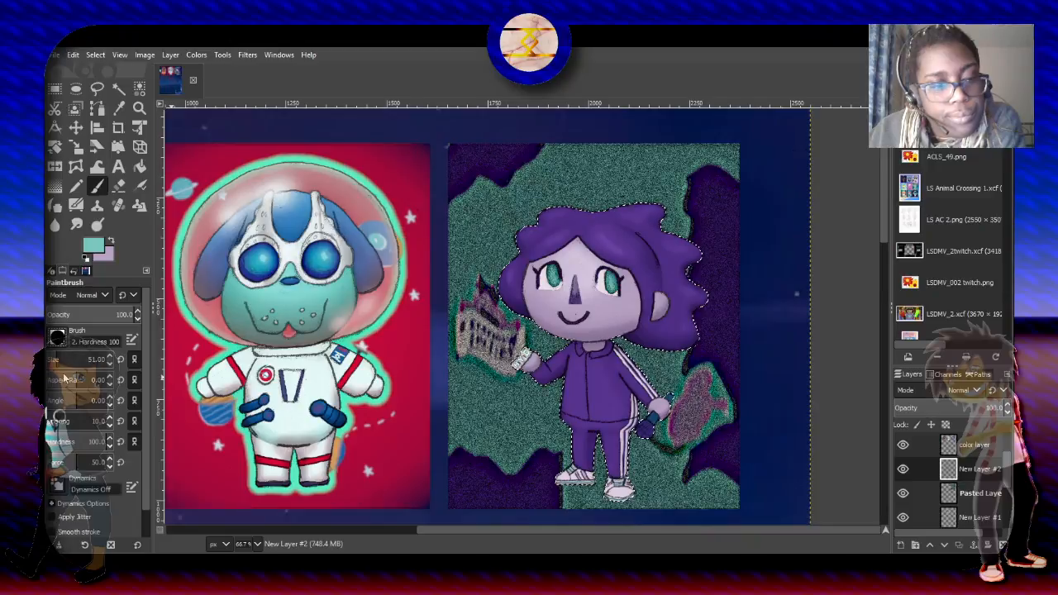
pyautogui.click(63, 374)
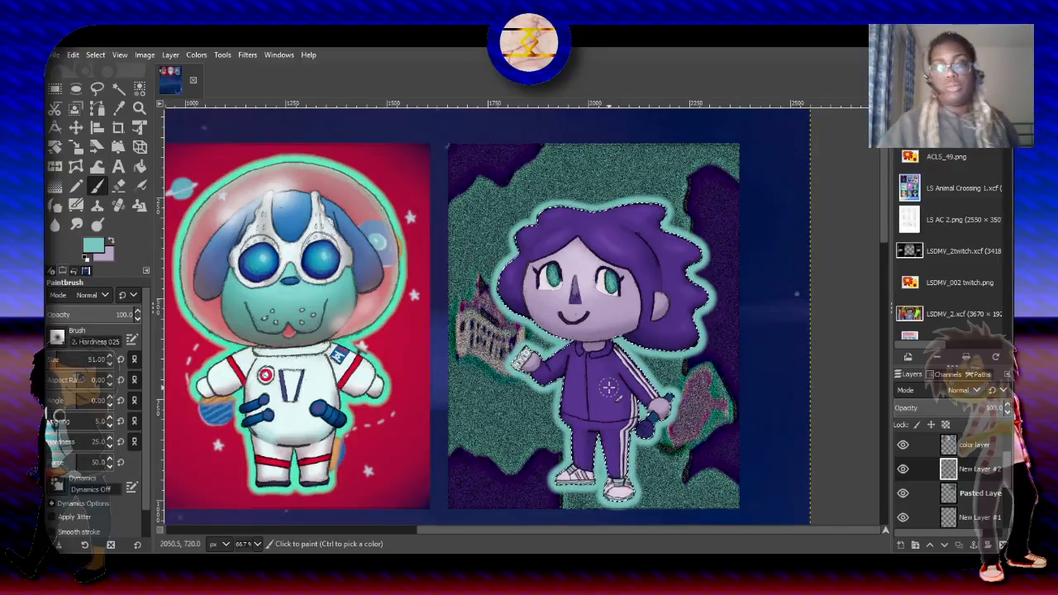
# - Try the Color erase, Merge, Luma lighten only and Dodge blend modes on the teal glow layer
pyautogui.scroll(1, 608, 387)
pyautogui.scroll(1, 608, 386)
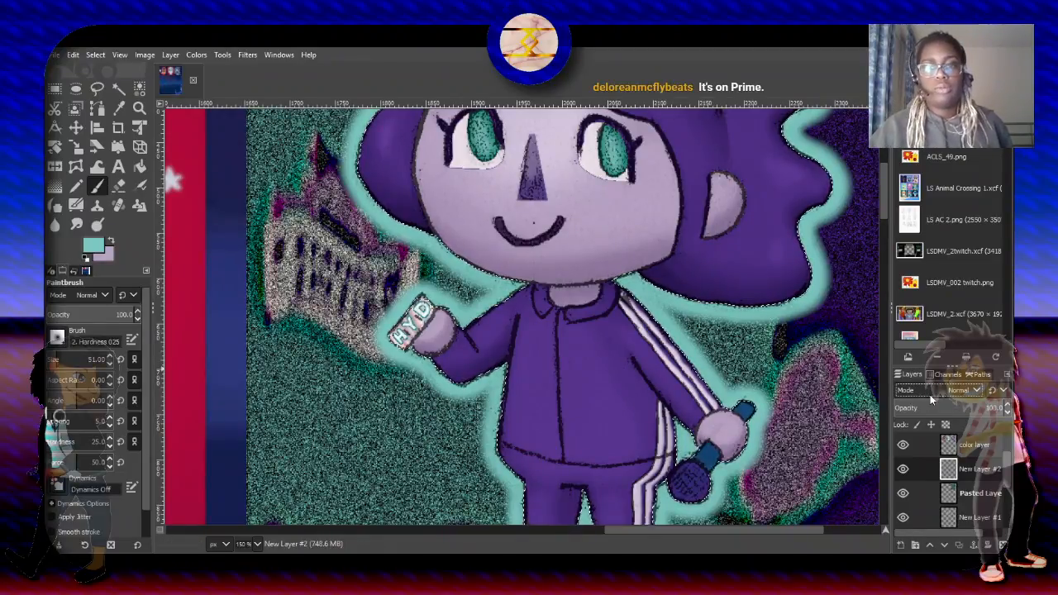
pyautogui.scroll(-1, 929, 394)
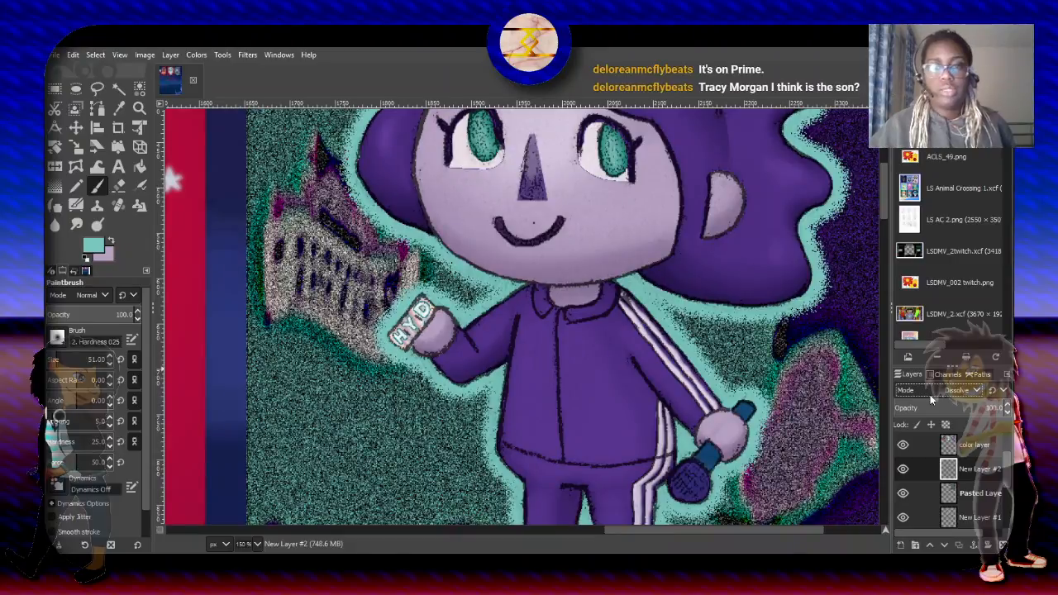
pyautogui.scroll(-1, 929, 394)
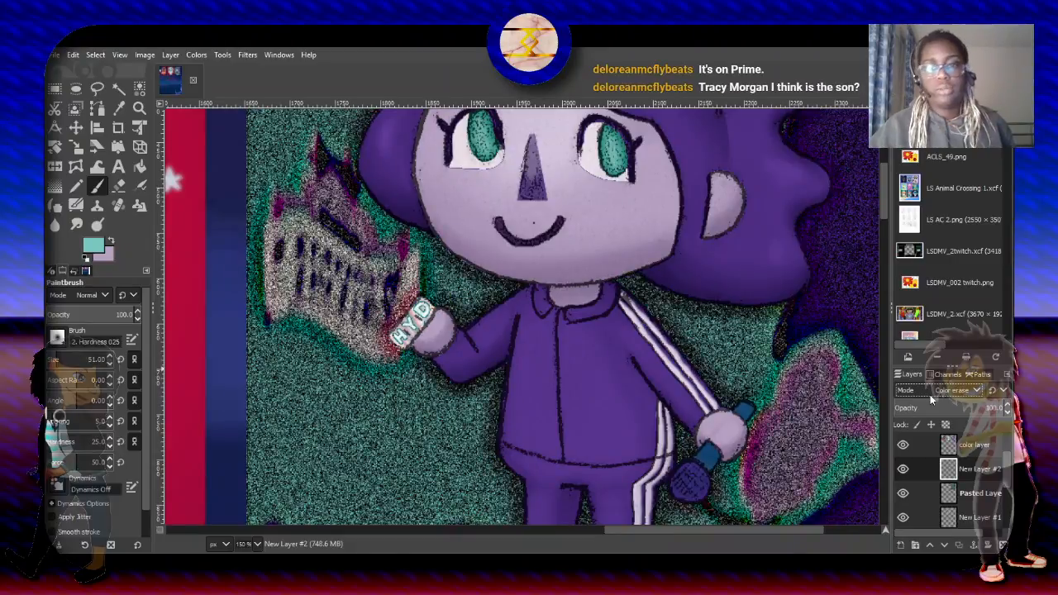
pyautogui.scroll(-3, 929, 395)
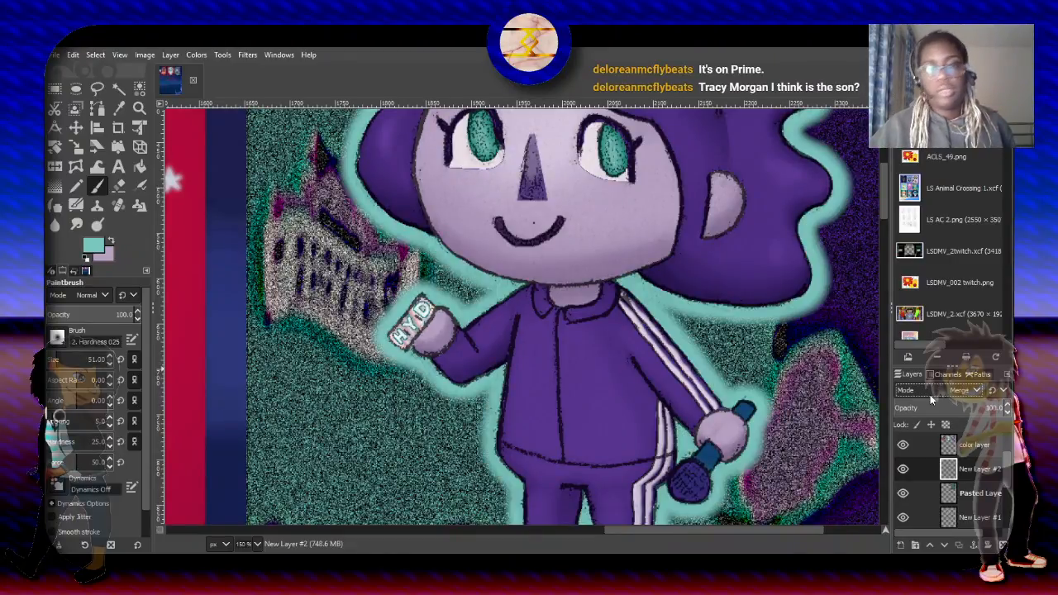
pyautogui.scroll(-1, 930, 395)
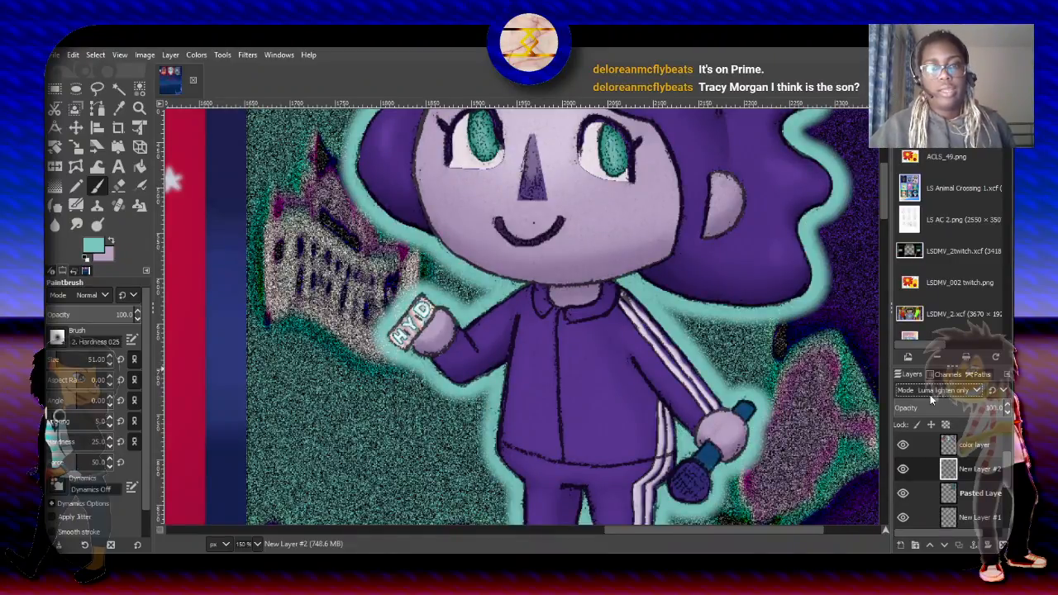
pyautogui.scroll(-1, 929, 395)
pyautogui.scroll(-2, 930, 395)
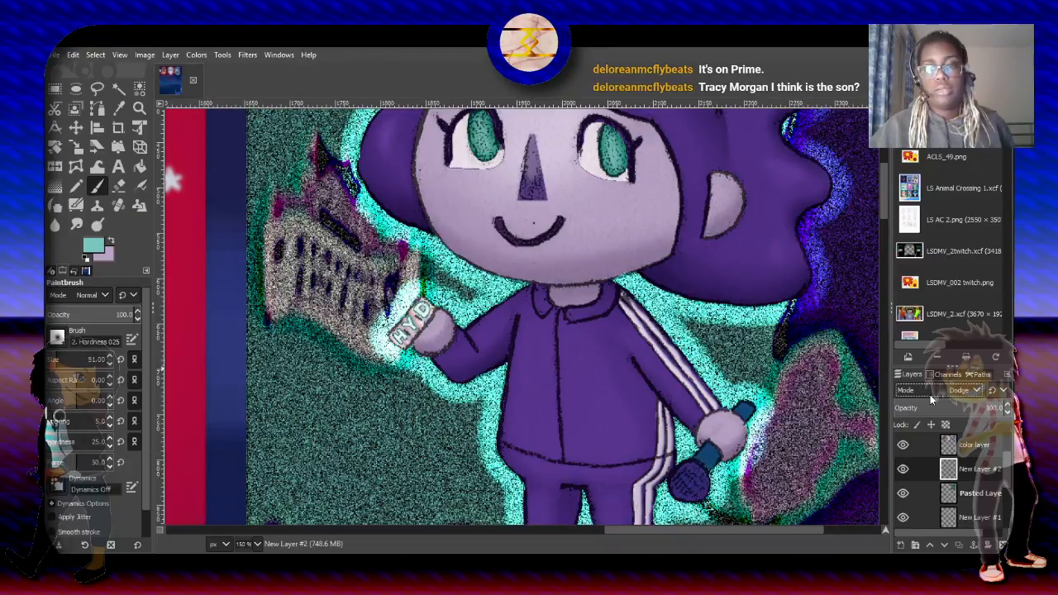
pyautogui.scroll(1, 929, 394)
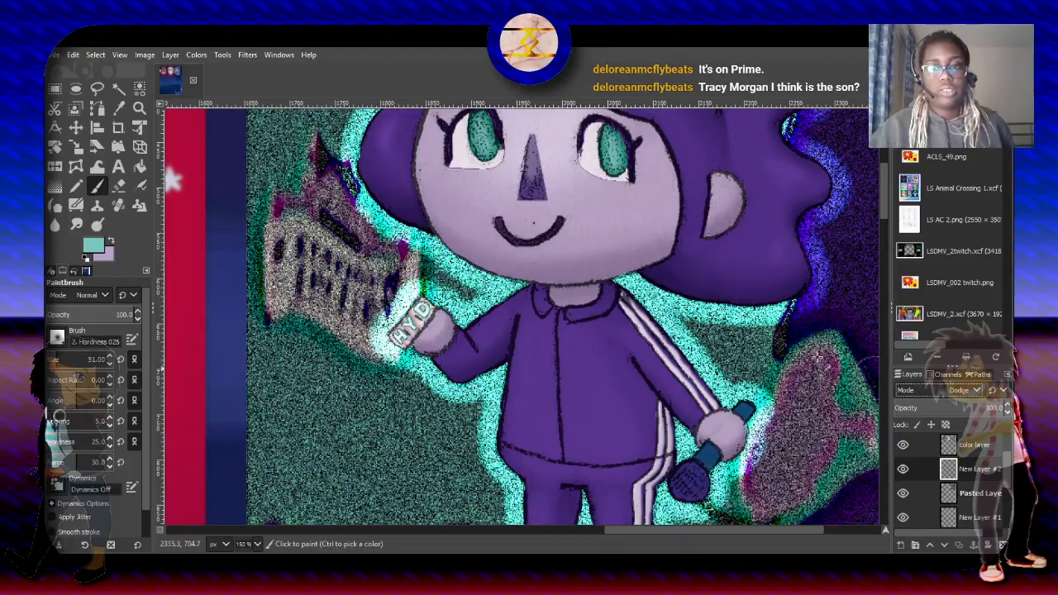
pyautogui.scroll(-1, 791, 343)
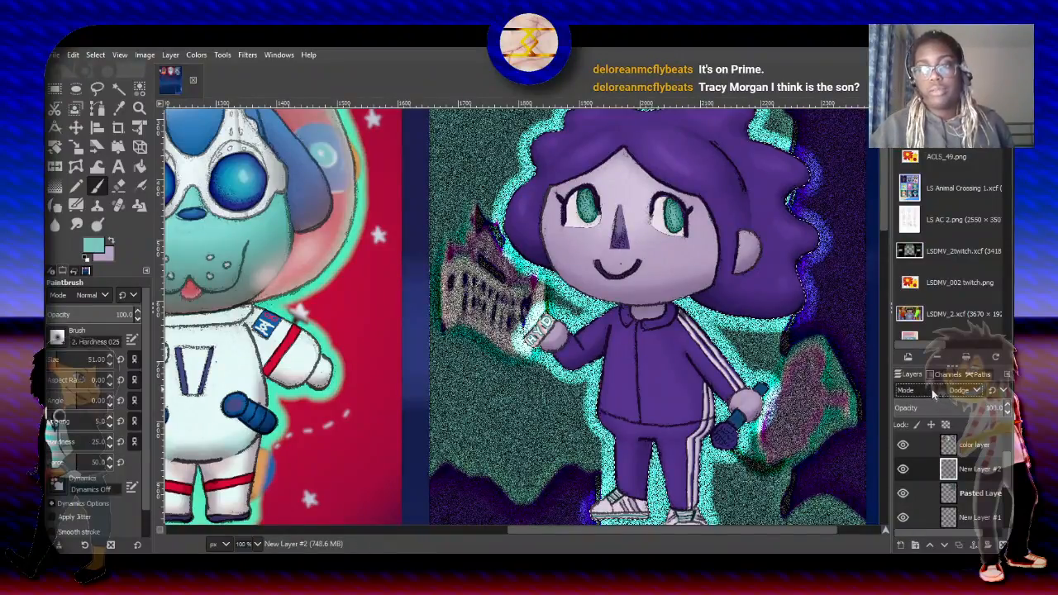
pyautogui.scroll(-1, 929, 392)
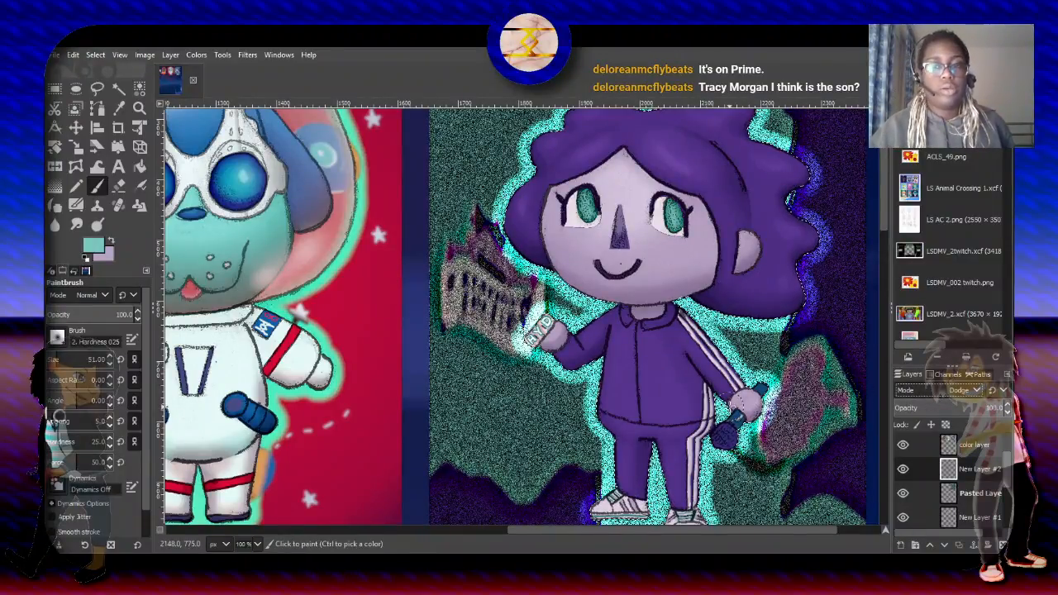
# - Set the teal glow layer's blend mode to Linear light
pyautogui.press('Down')
pyautogui.press('Down')
pyautogui.press('Down')
pyautogui.press('Down')
pyautogui.press('Down')
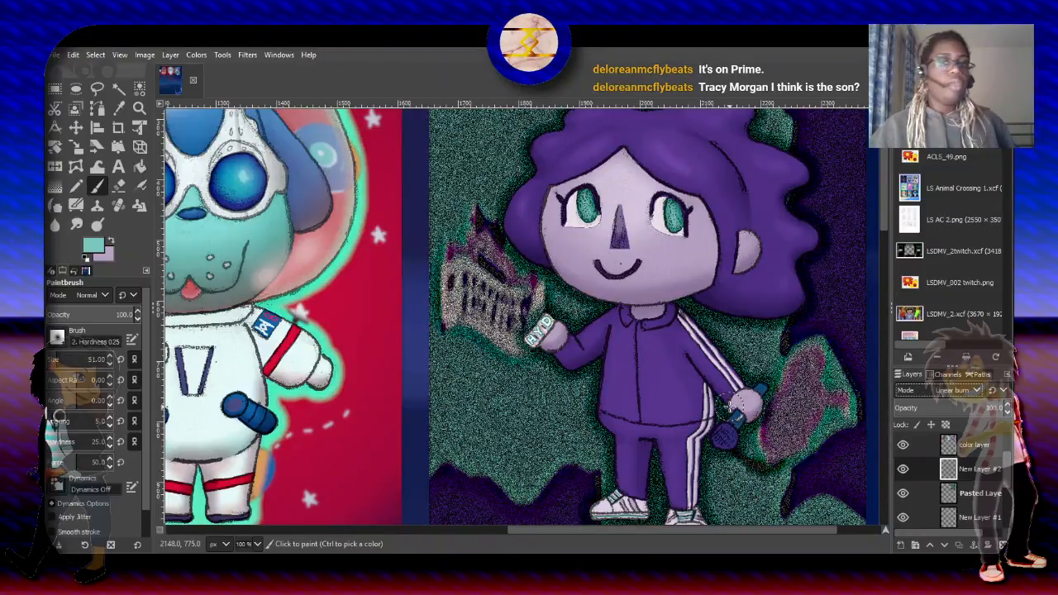
pyautogui.press('Down')
pyautogui.press('Down')
pyautogui.press('Down')
pyautogui.press('Down')
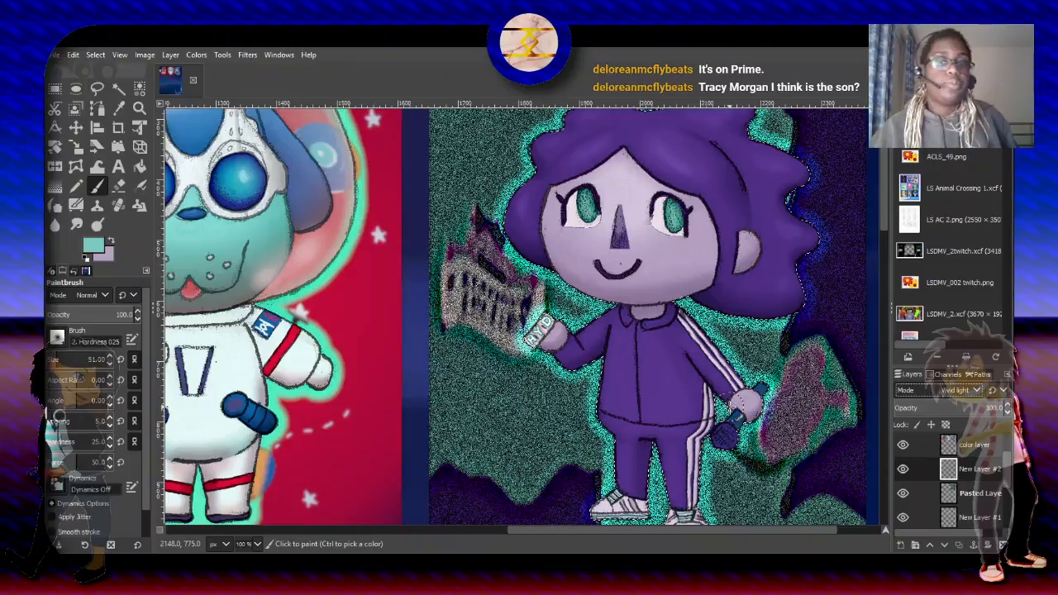
pyautogui.press('Down')
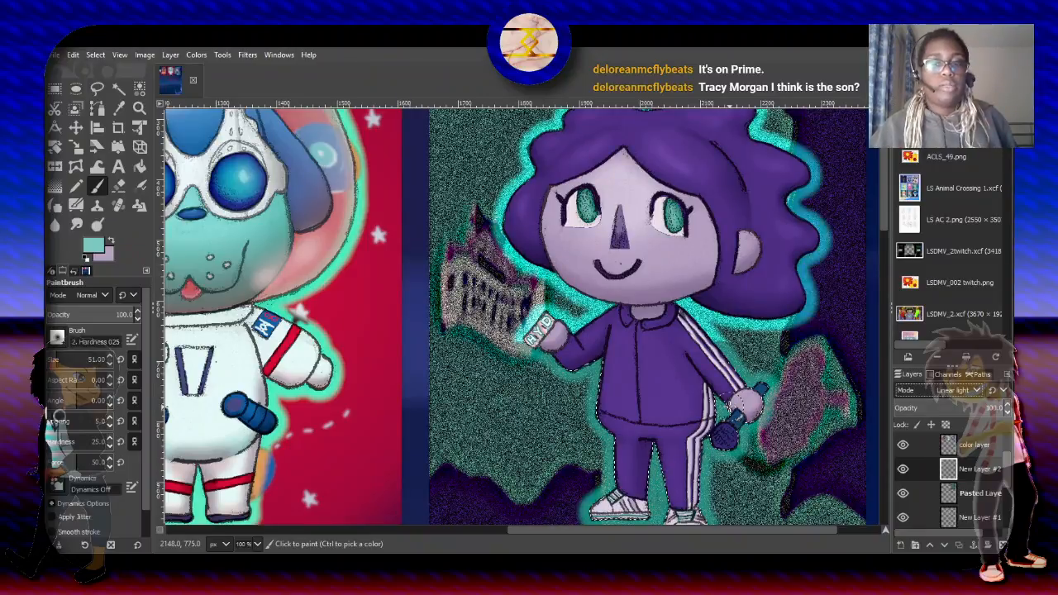
pyautogui.press('Down')
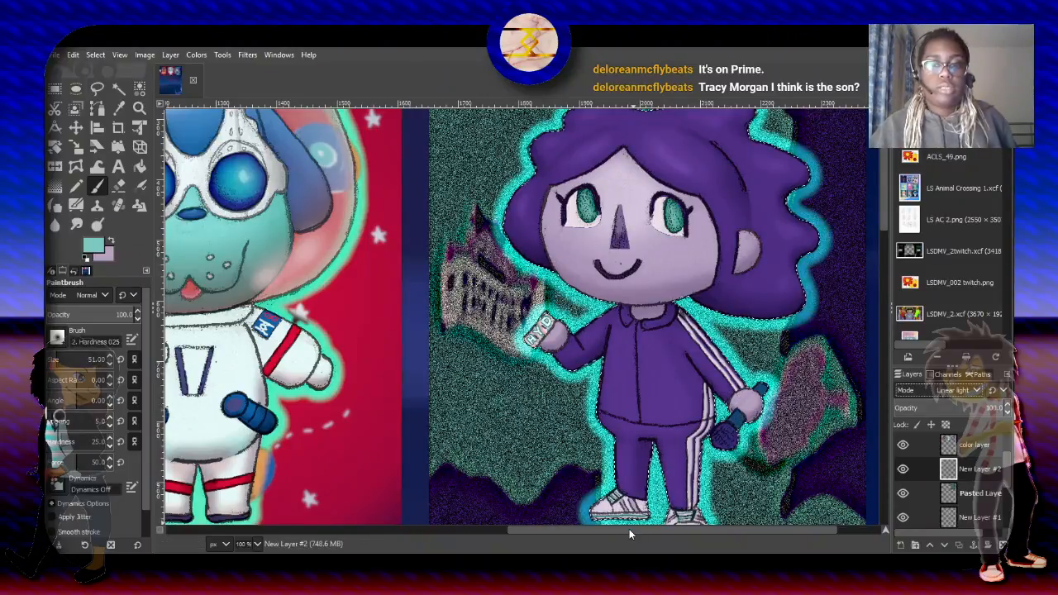
# - Examine the teal glow around the curly-haired character from hair to shoes and compare it with the neighbouring astronaut picture
pyautogui.moveTo(629, 529); pyautogui.dragTo(672, 530)
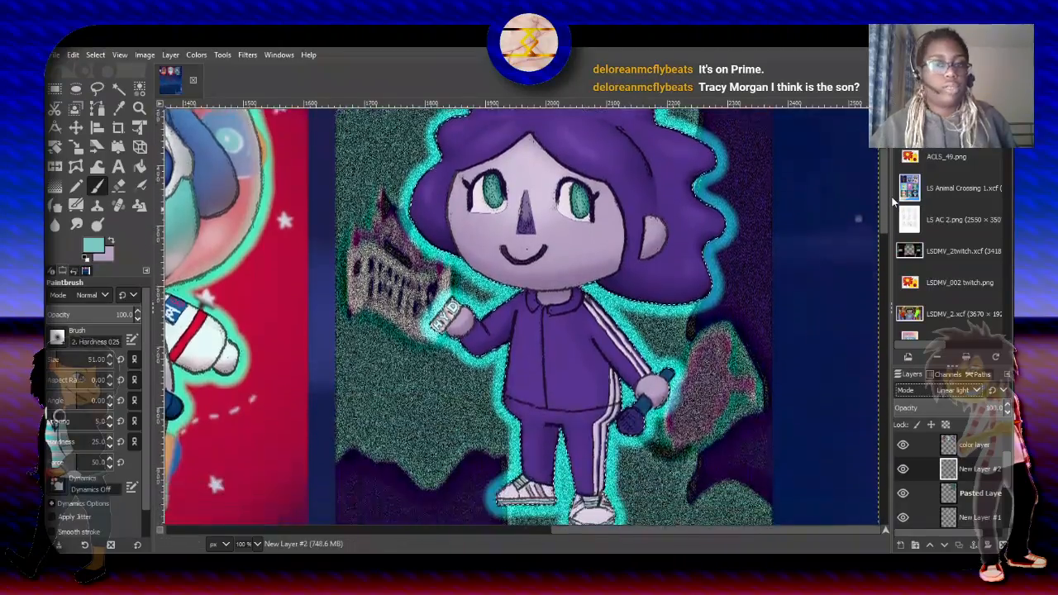
pyautogui.moveTo(893, 202)
pyautogui.mouseDown()
pyautogui.moveTo(891, 221)
pyautogui.moveTo(884, 206)
pyautogui.mouseUp()
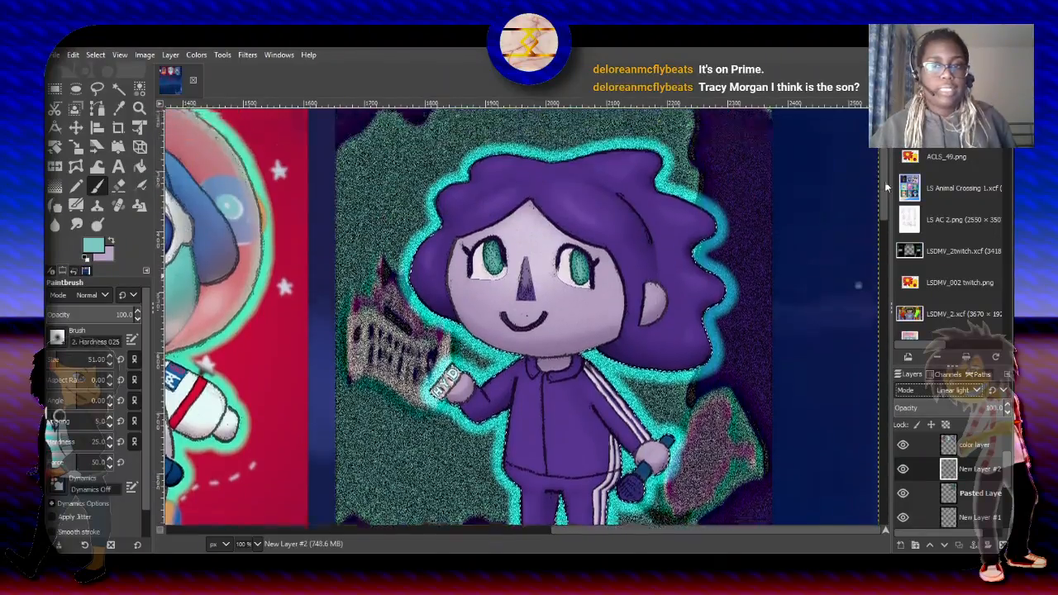
pyautogui.moveTo(885, 211); pyautogui.dragTo(877, 191)
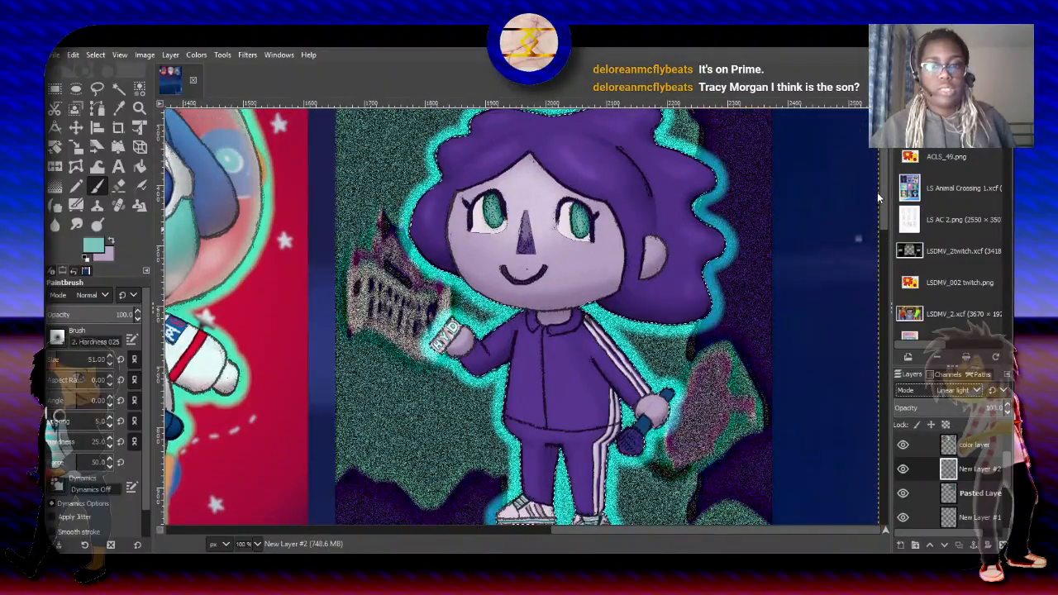
pyautogui.moveTo(877, 192); pyautogui.dragTo(868, 170)
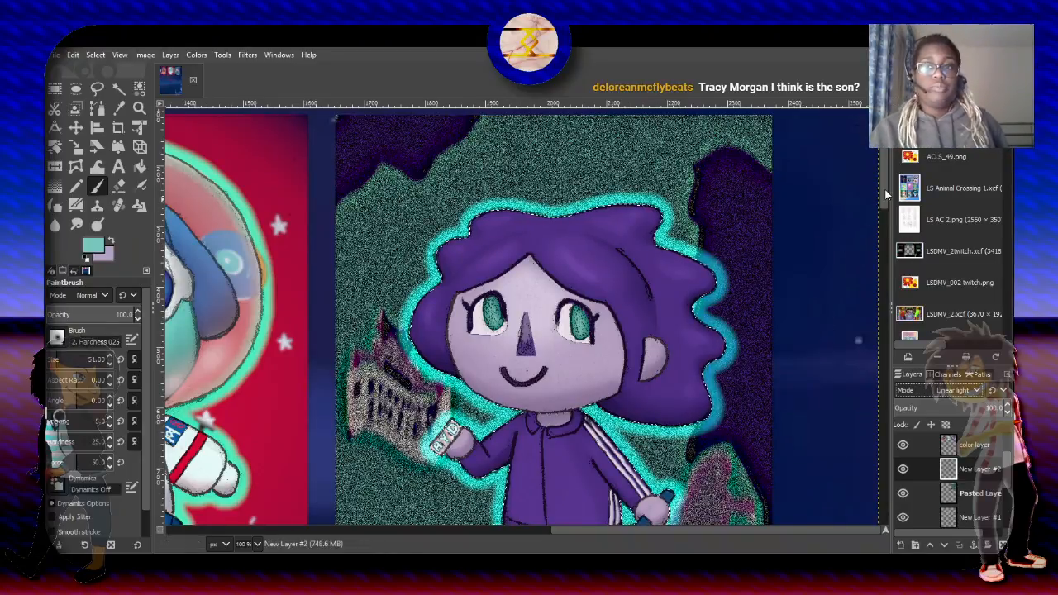
pyautogui.moveTo(886, 194); pyautogui.dragTo(882, 224)
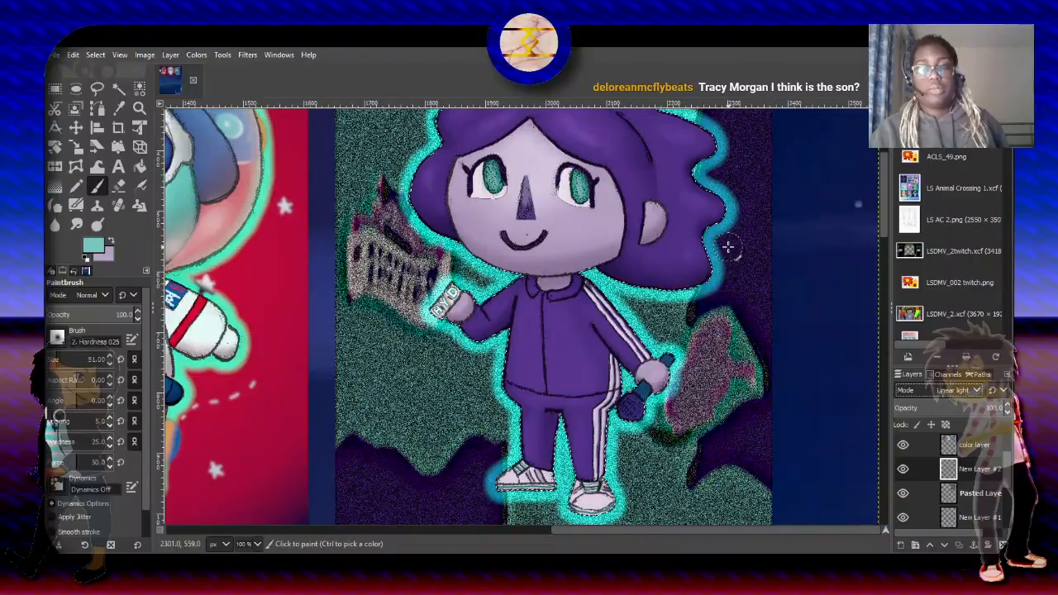
pyautogui.scroll(-1, 730, 243)
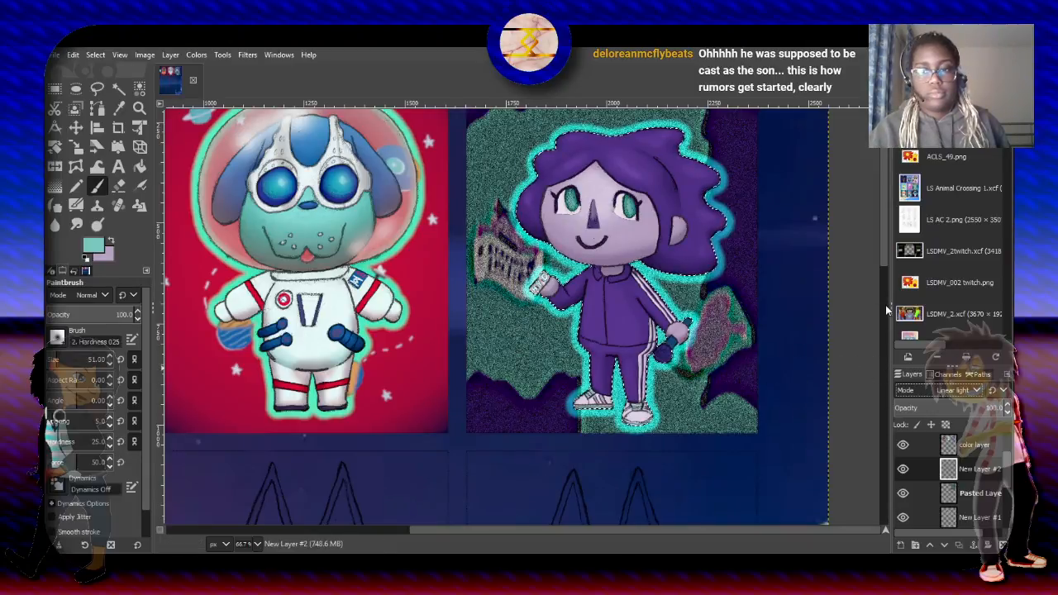
pyautogui.moveTo(882, 244); pyautogui.dragTo(877, 224)
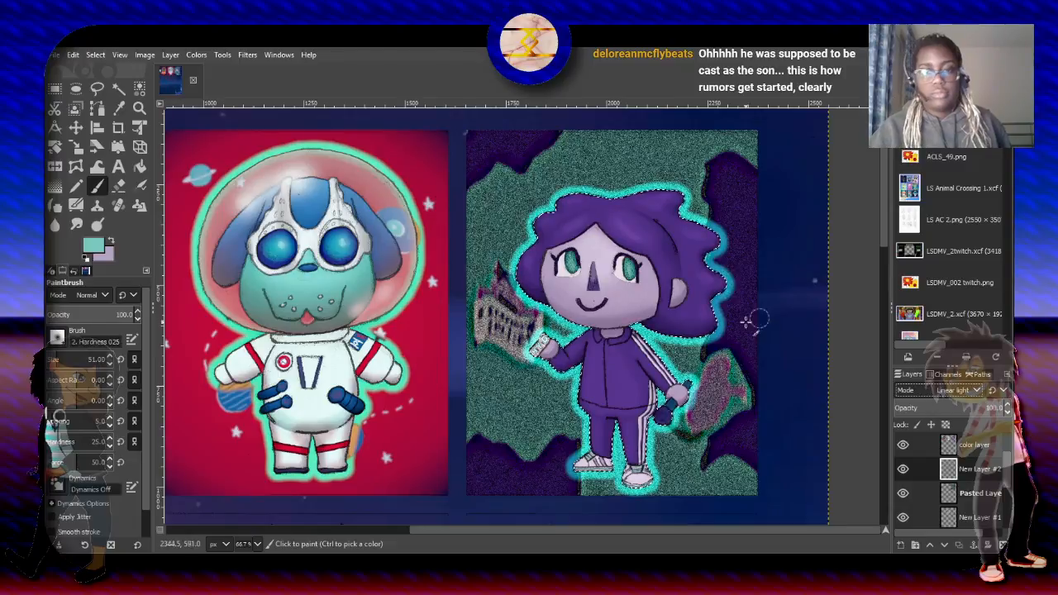
# - Select a rectangle of about 781 × 967 px around the curly-haired character's frame and set Fuzzy Select to subtract on the pasted layer
pyautogui.click(54, 89)
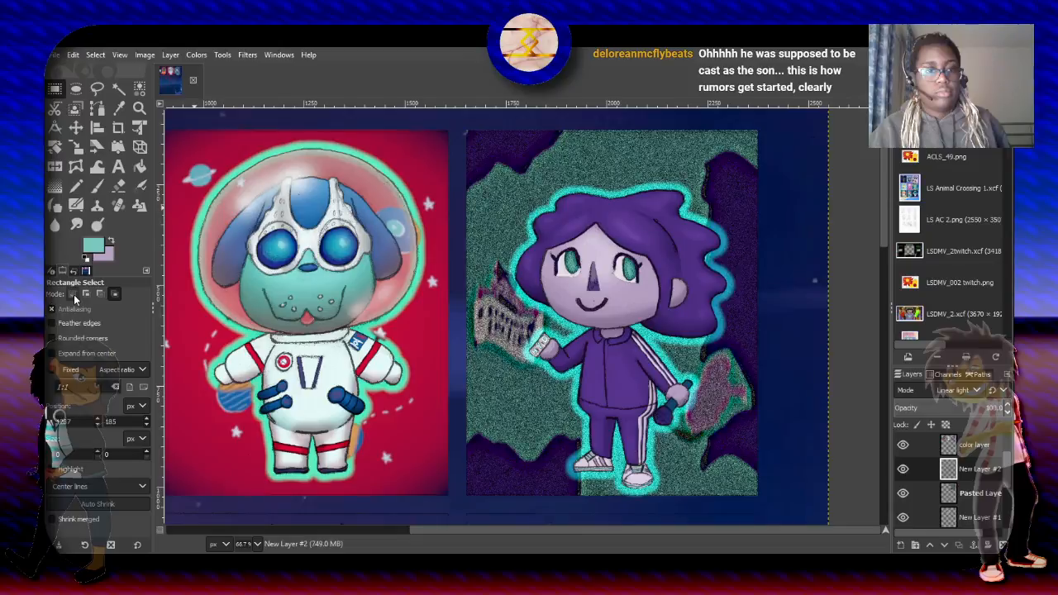
pyautogui.moveTo(457, 121); pyautogui.dragTo(773, 510)
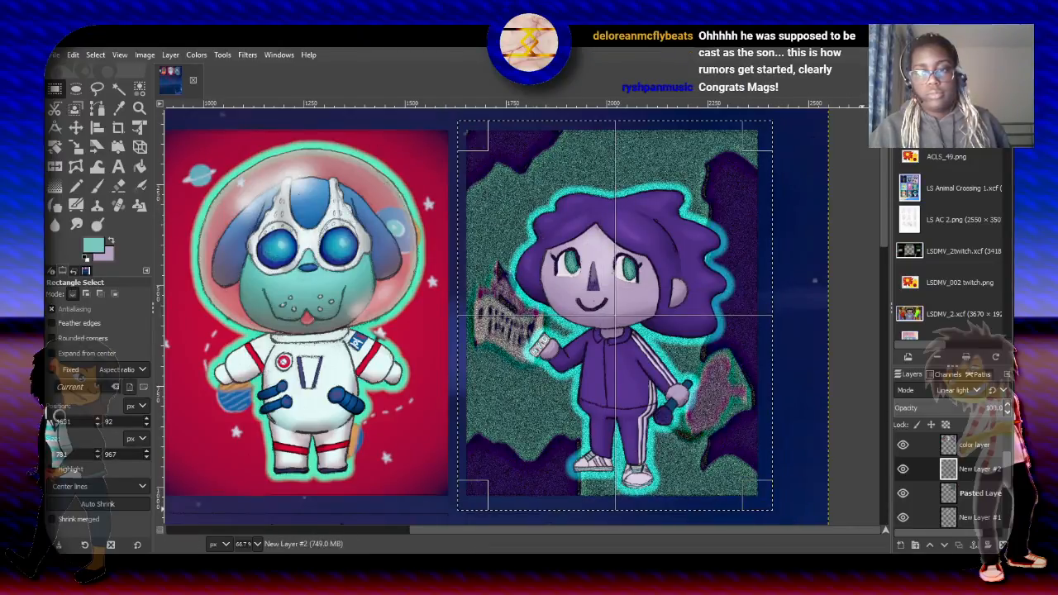
pyautogui.click(959, 491)
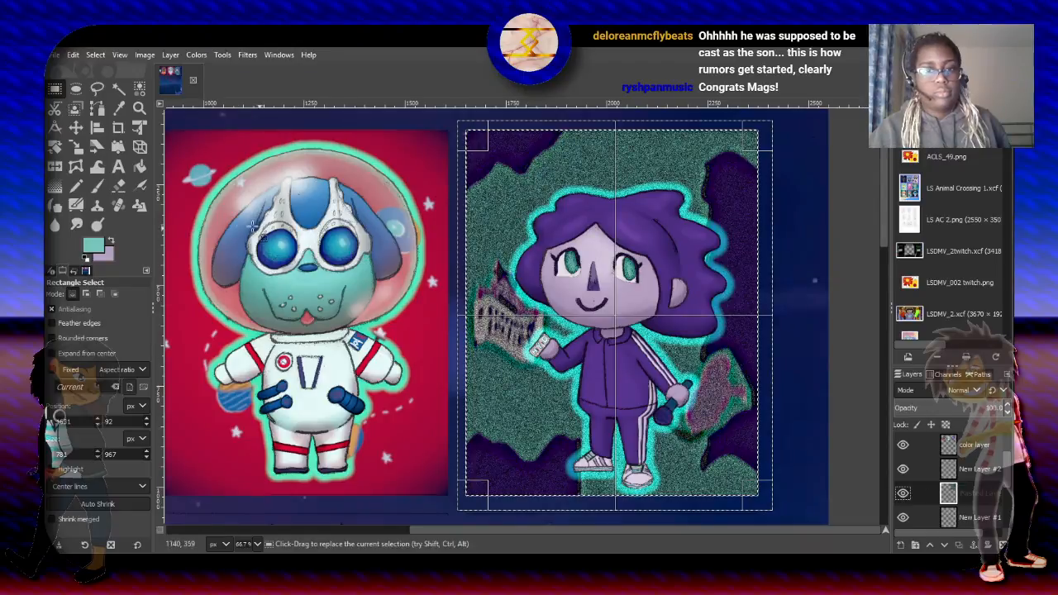
pyautogui.click(118, 87)
pyautogui.click(100, 294)
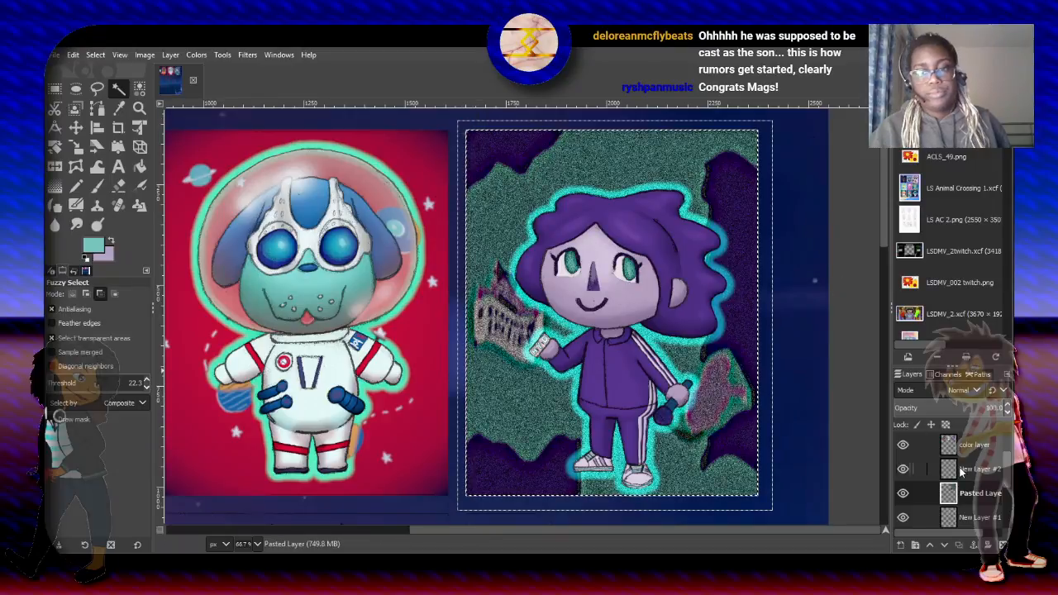
# - Try copying the visible selected area around the curly-haired character's frame into a new image, and close that image
pyautogui.click(992, 498)
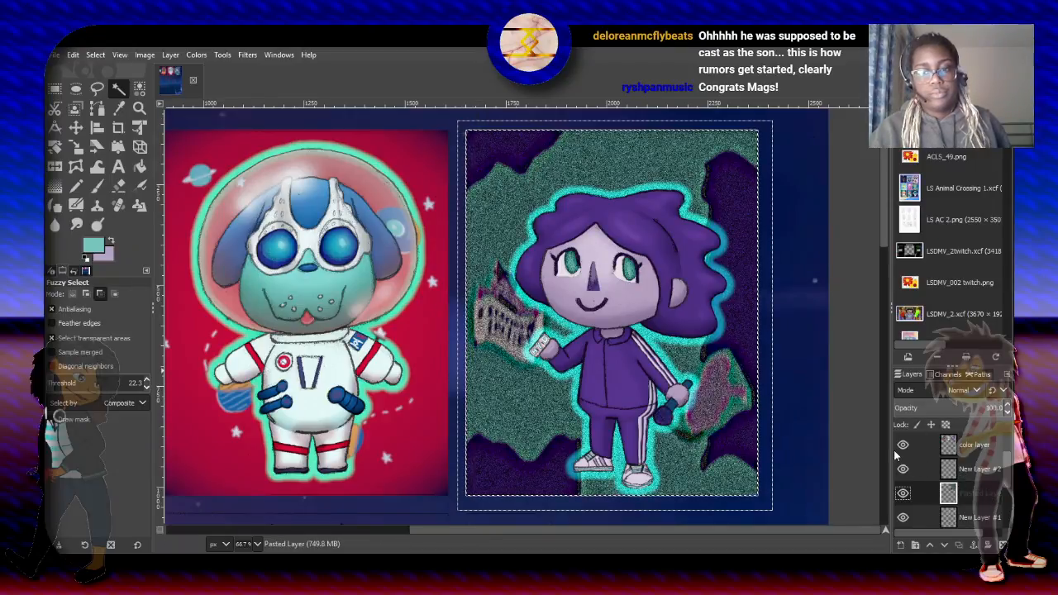
pyautogui.rightClick(724, 374)
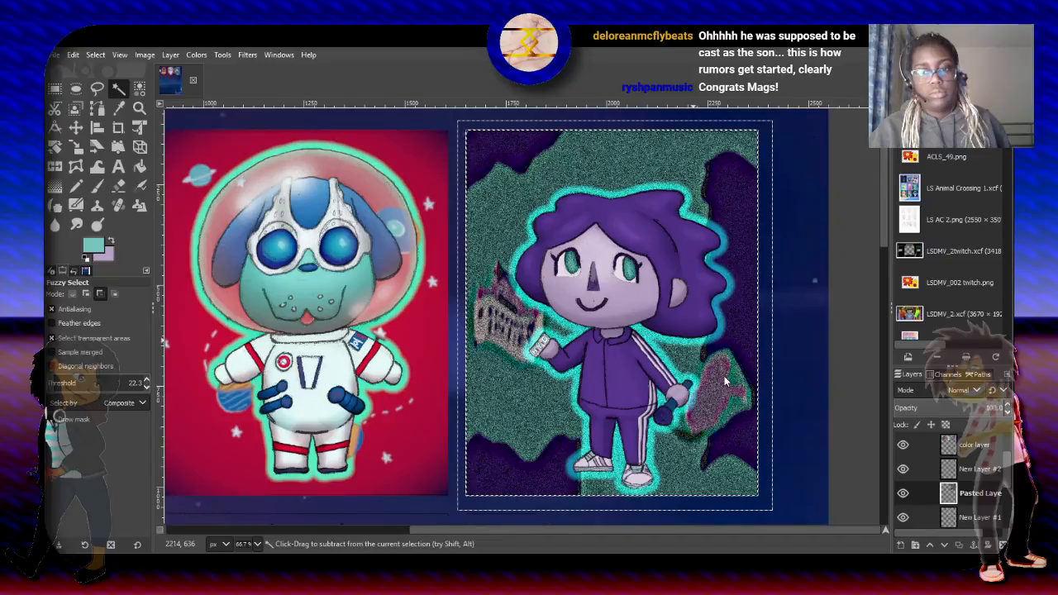
pyautogui.click(840, 296)
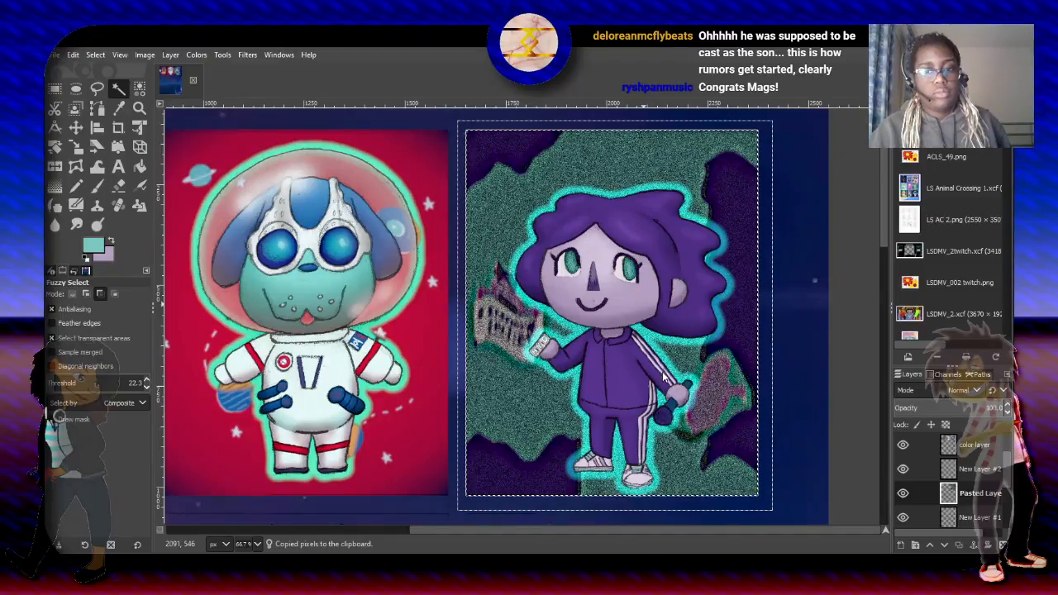
pyautogui.hotkey('ctrl', 'shift', 'v')
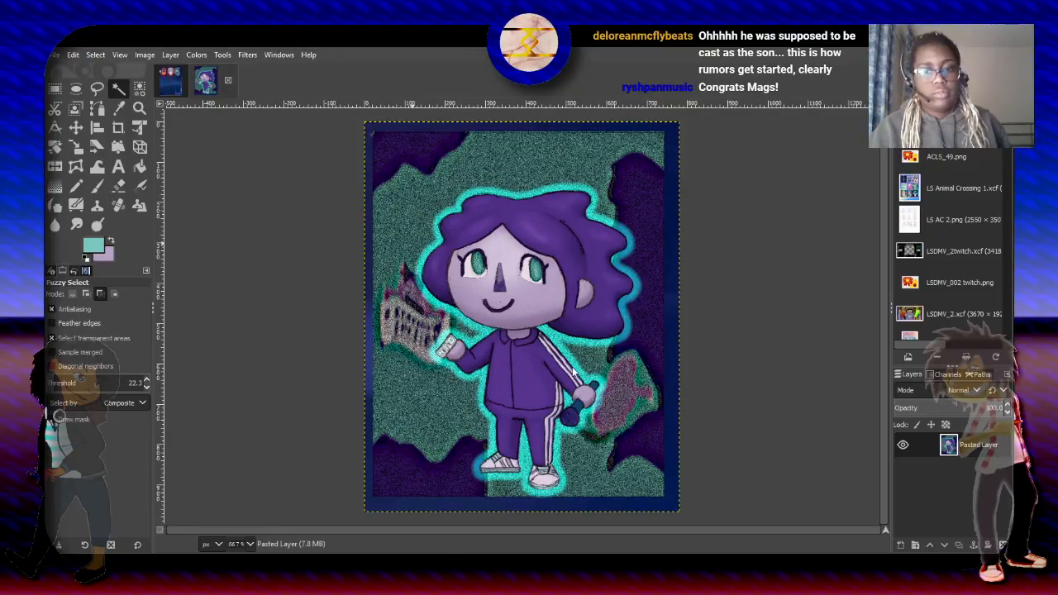
pyautogui.hotkey('ctrl', 'w')
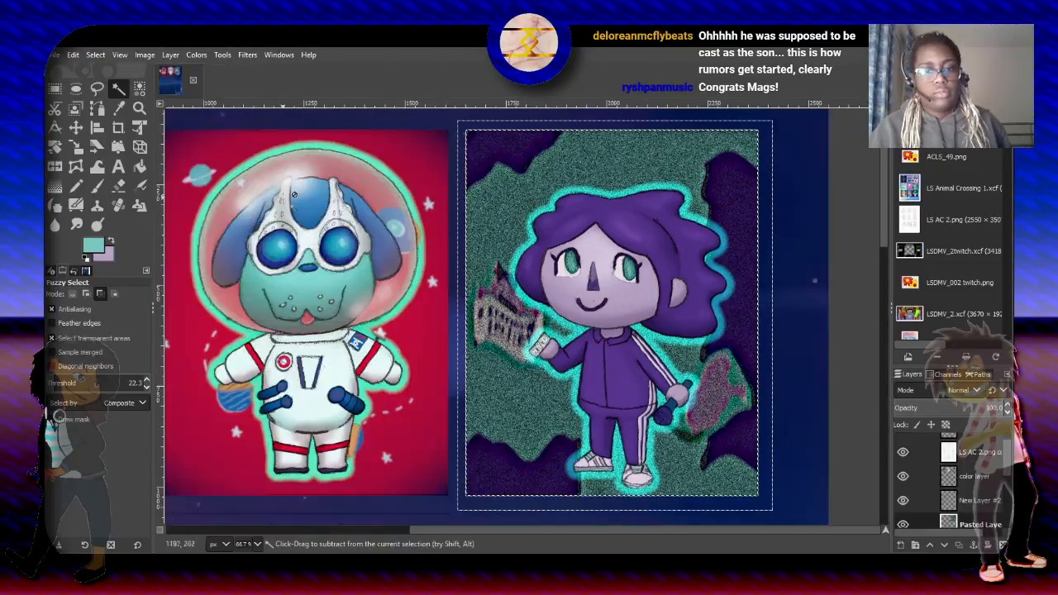
pyautogui.moveTo(1007, 460); pyautogui.dragTo(1008, 487)
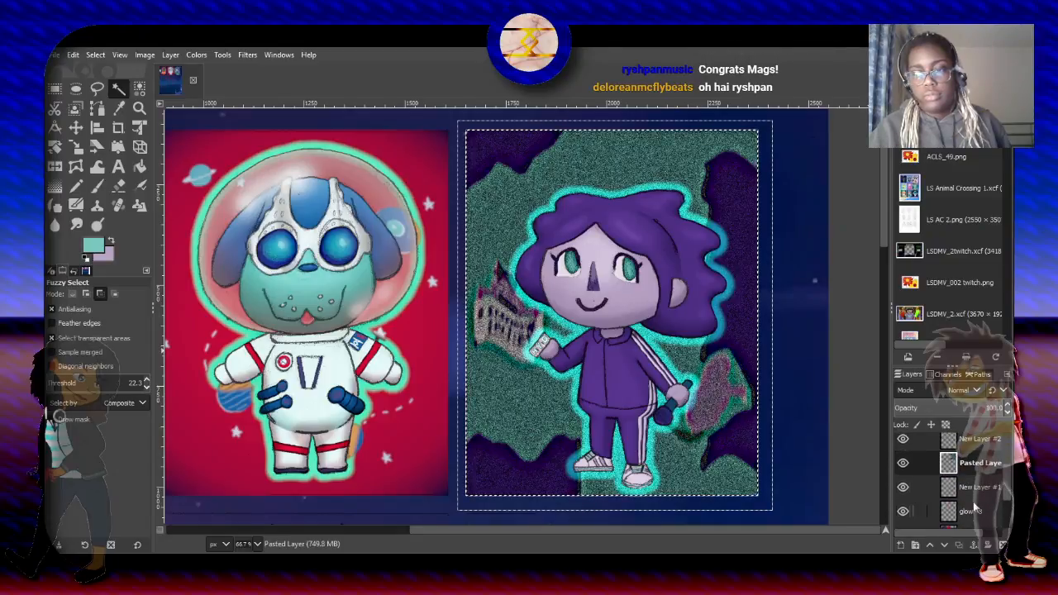
pyautogui.click(979, 511)
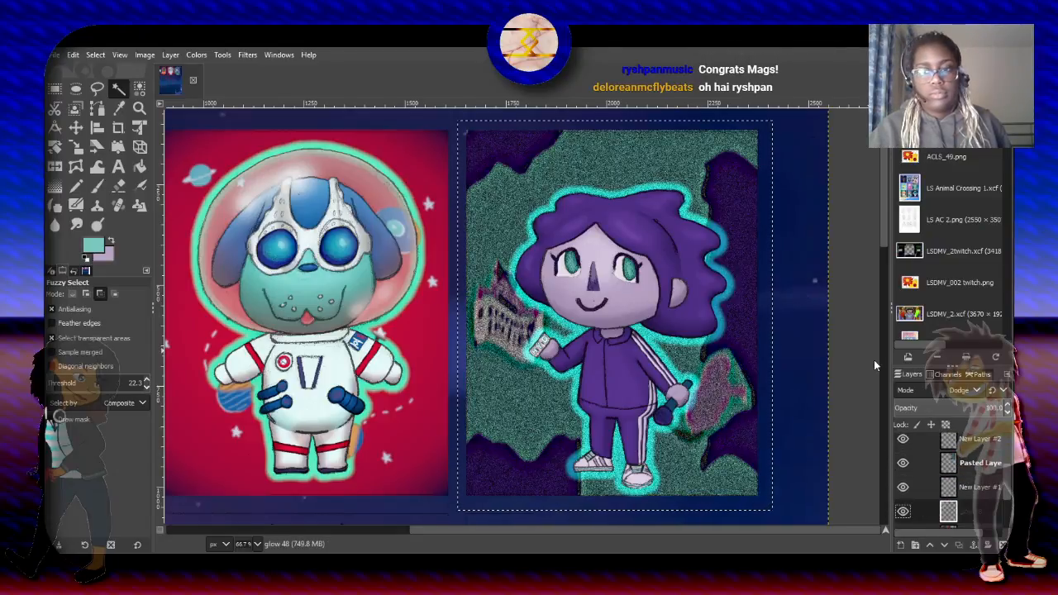
pyautogui.moveTo(1007, 496); pyautogui.dragTo(1007, 482)
pyautogui.scroll(-1, 981, 487)
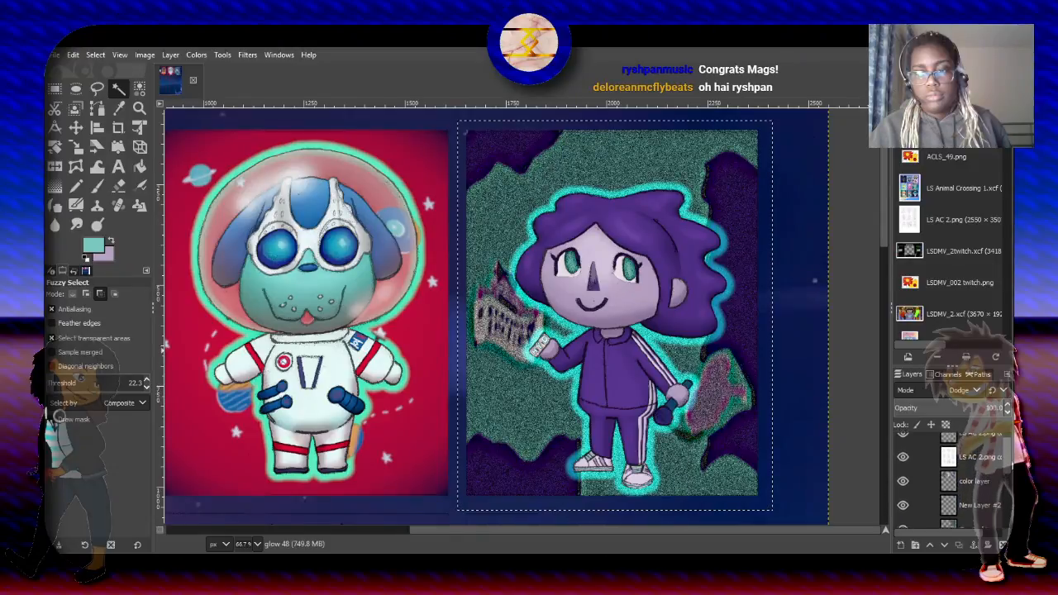
pyautogui.click(980, 498)
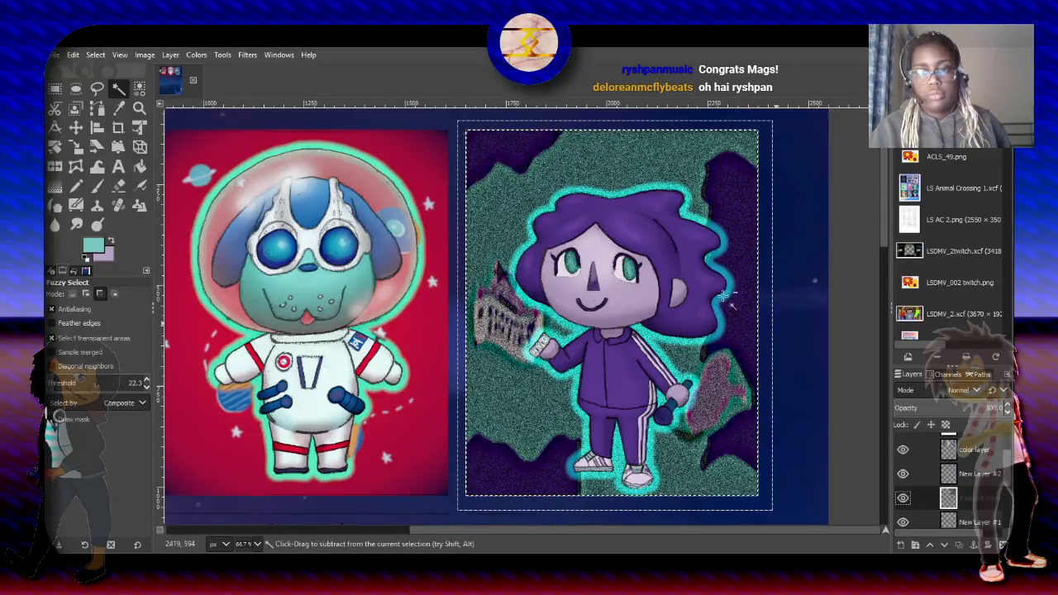
pyautogui.click(172, 60)
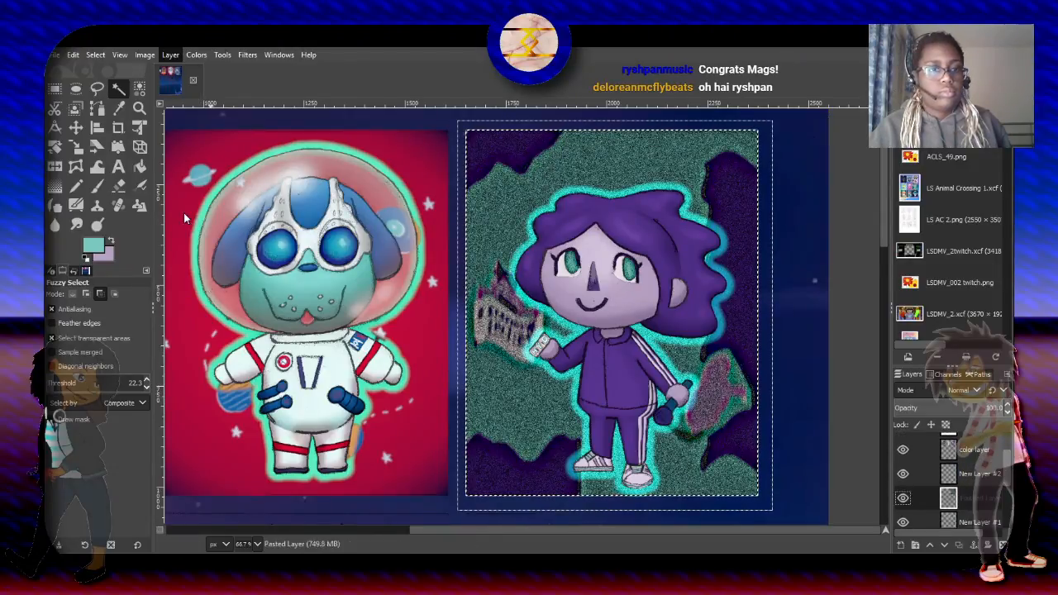
pyautogui.click(216, 254)
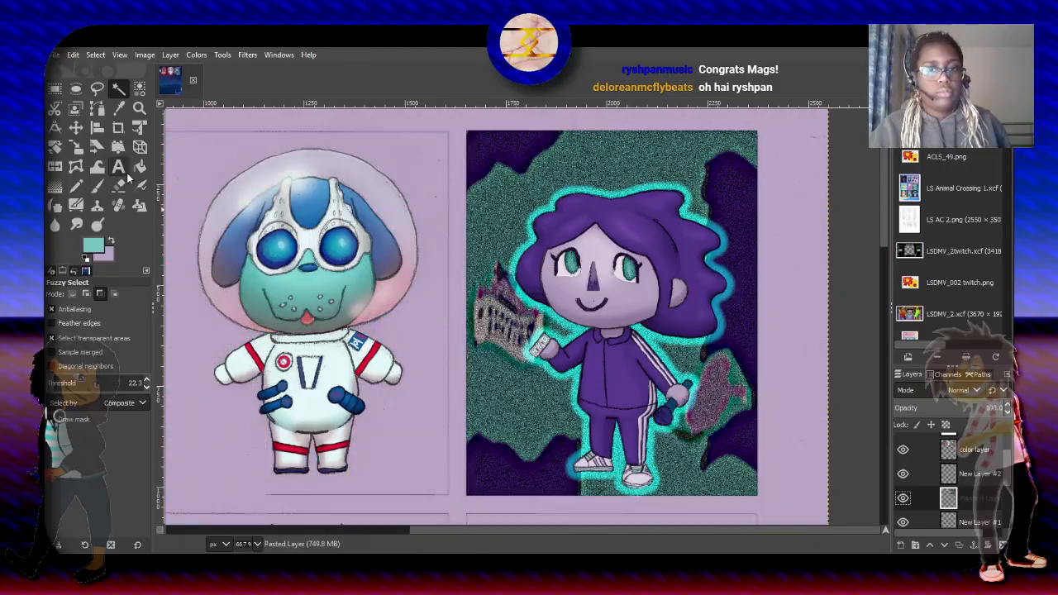
pyautogui.hotkey('ctrl', 'z')
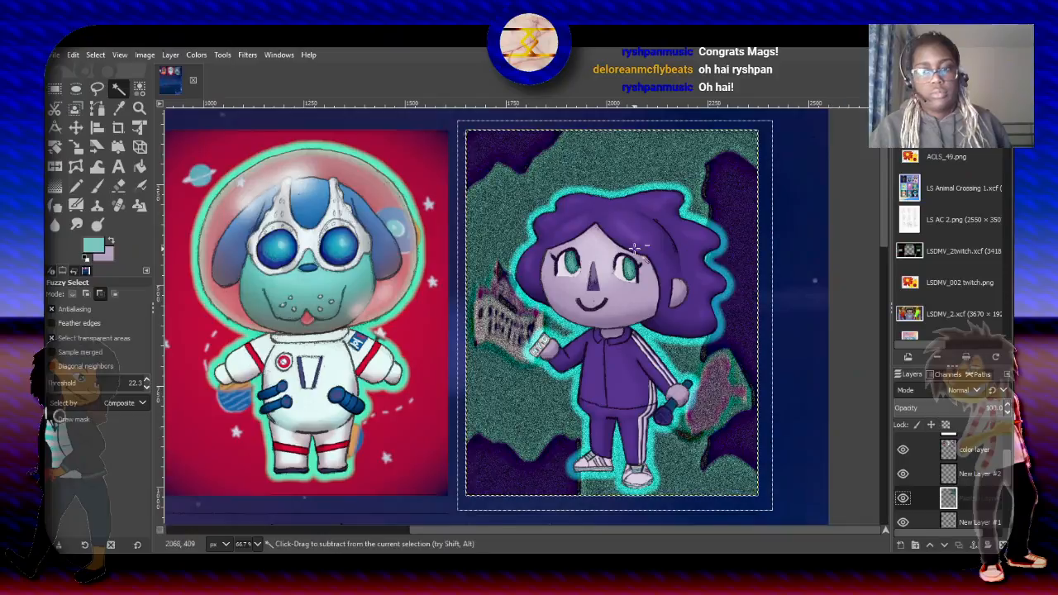
# - Expand the pasted layer to the image size and subtract the blue margin outside the frame from the selection
pyautogui.click(169, 55)
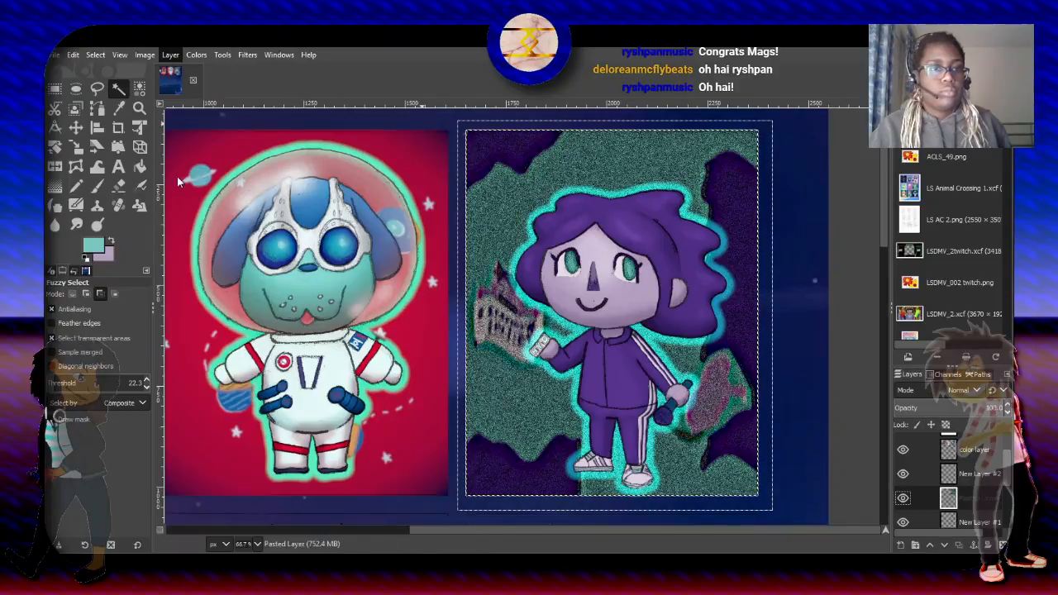
pyautogui.click(186, 295)
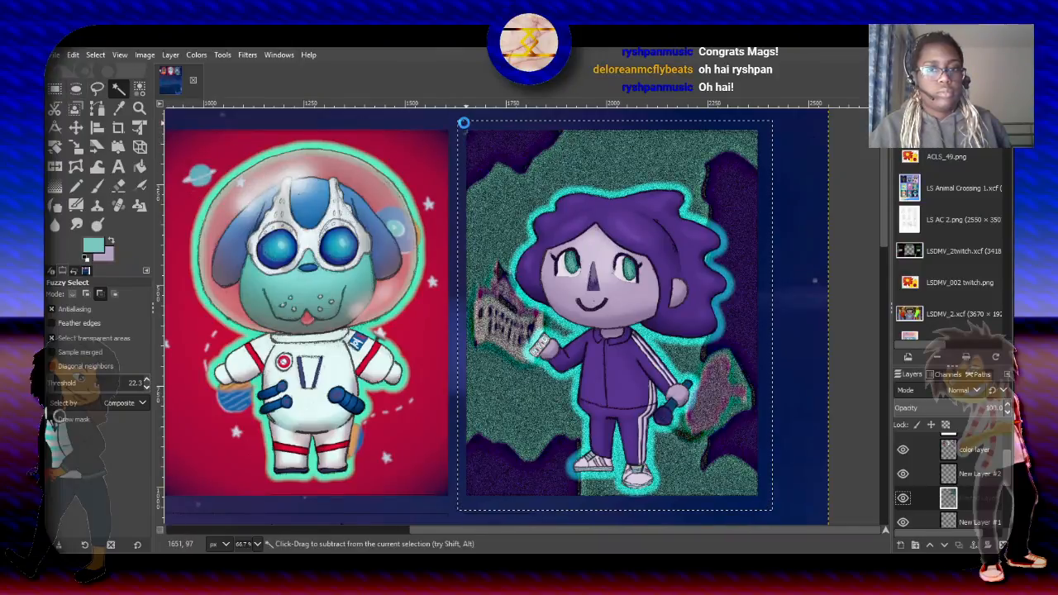
pyautogui.click(463, 122)
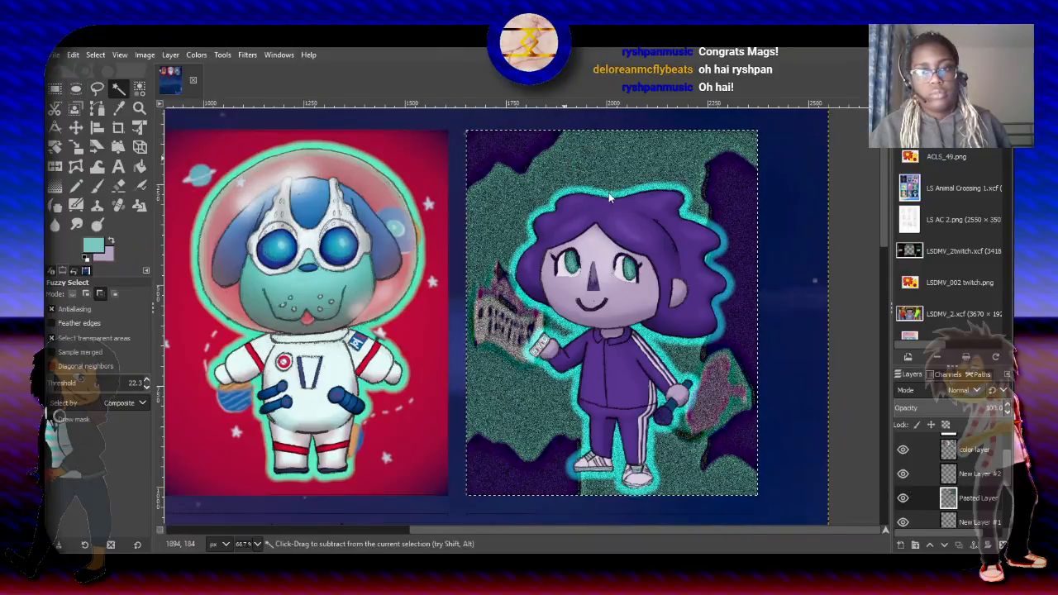
# - Copy the visible curly-haired character's framed picture into a new image and return to the sheet showing all three finished pictures
pyautogui.hotkey('ctrl', 'c')
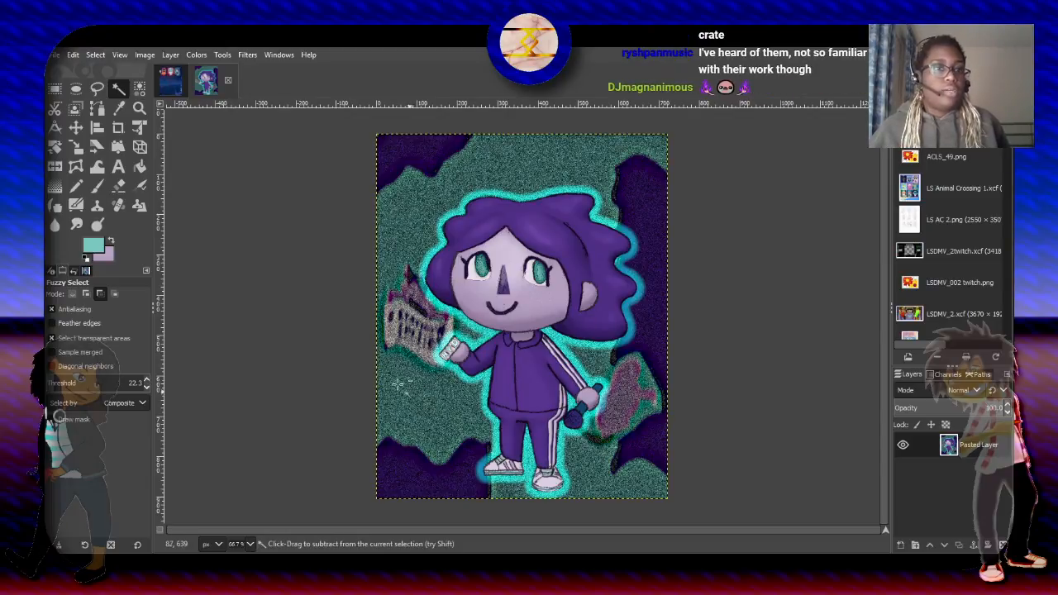
pyautogui.click(170, 80)
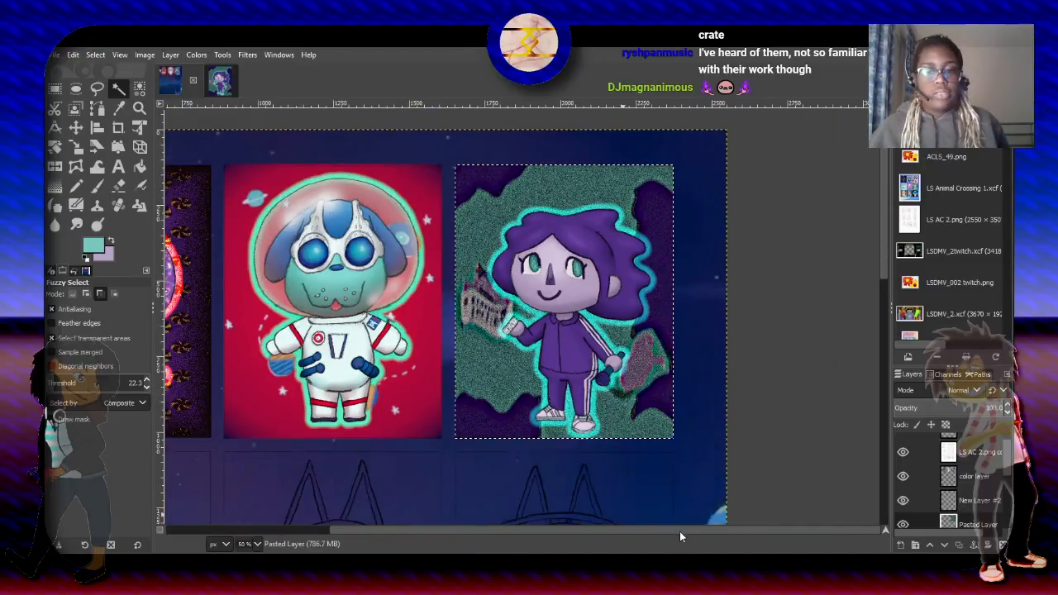
pyautogui.moveTo(680, 532); pyautogui.dragTo(540, 551)
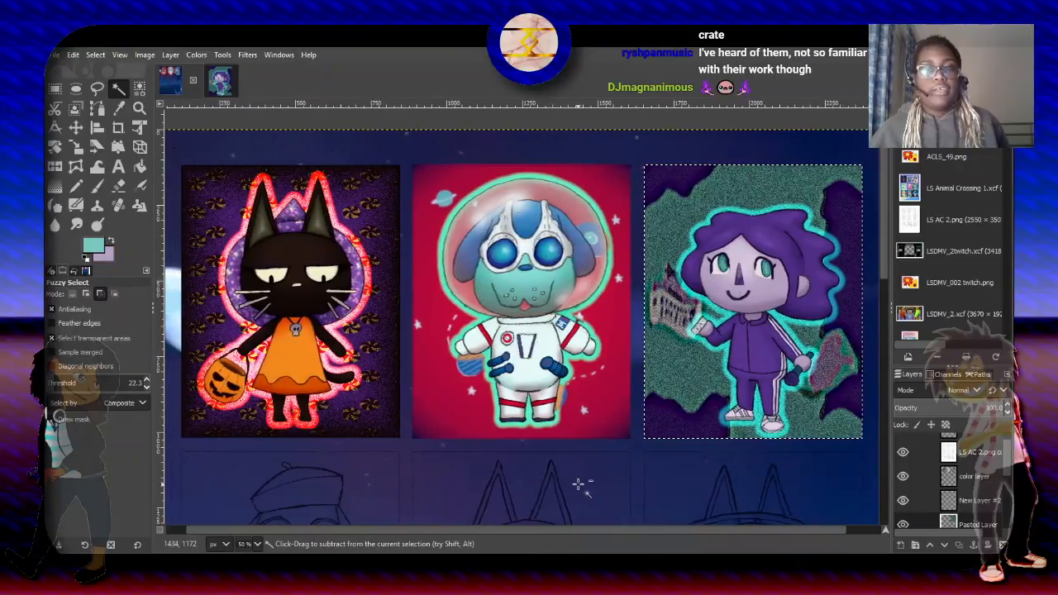